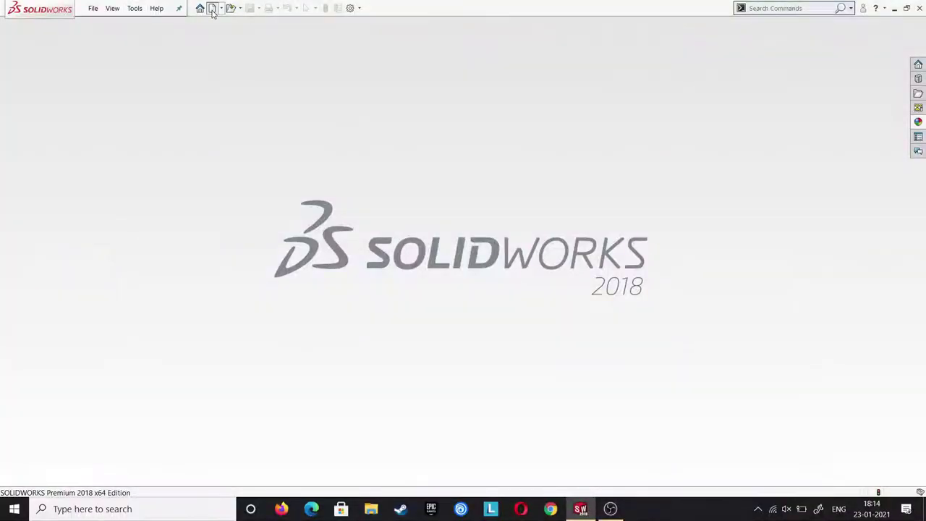
Create a new part and start a sketch on the Front Plane.
left_click(212, 9)
left_click(384, 387)
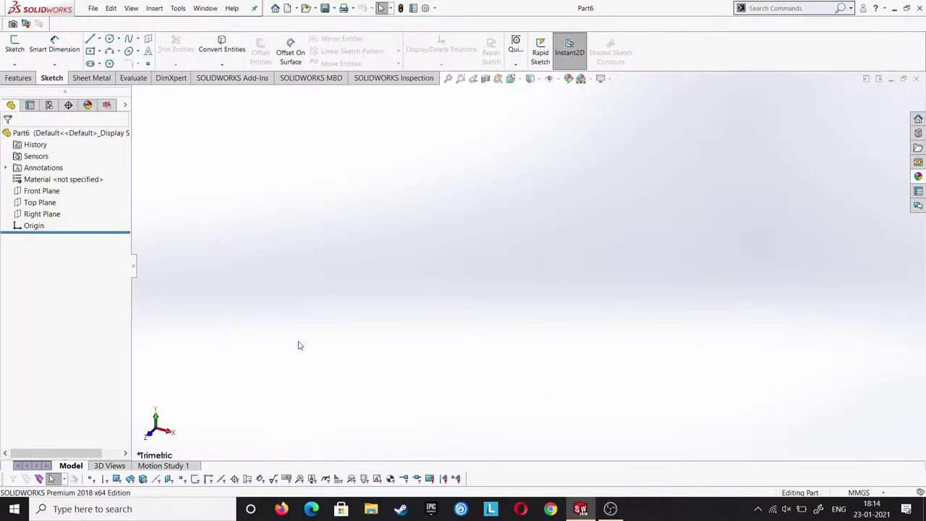
left_click(41, 191)
left_click(15, 45)
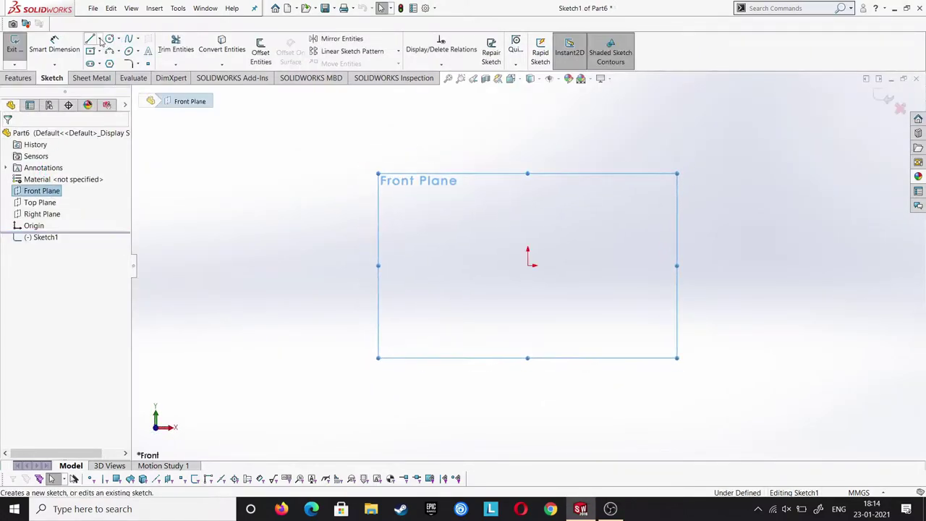
Draw a vertical centerline passing through the origin.
left_click(100, 40)
left_click(116, 63)
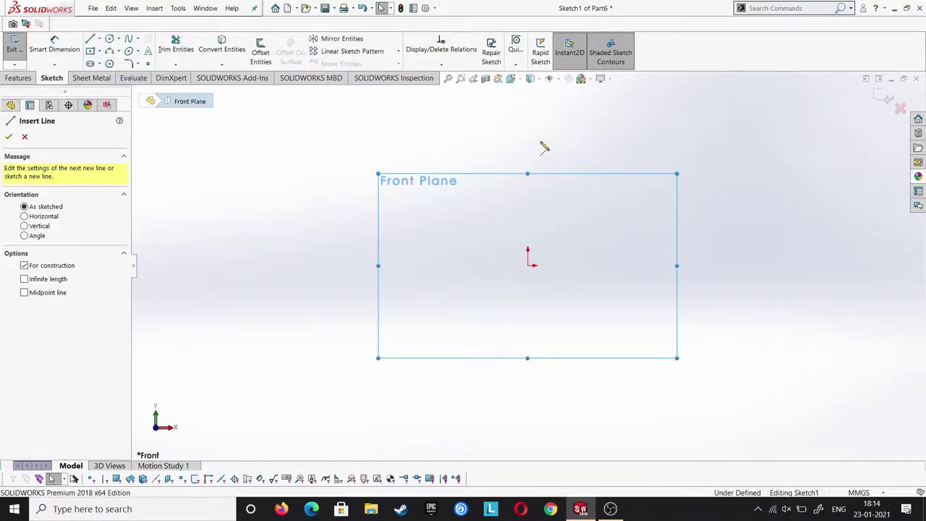
left_click(528, 120)
left_click(528, 403)
right_click(533, 400)
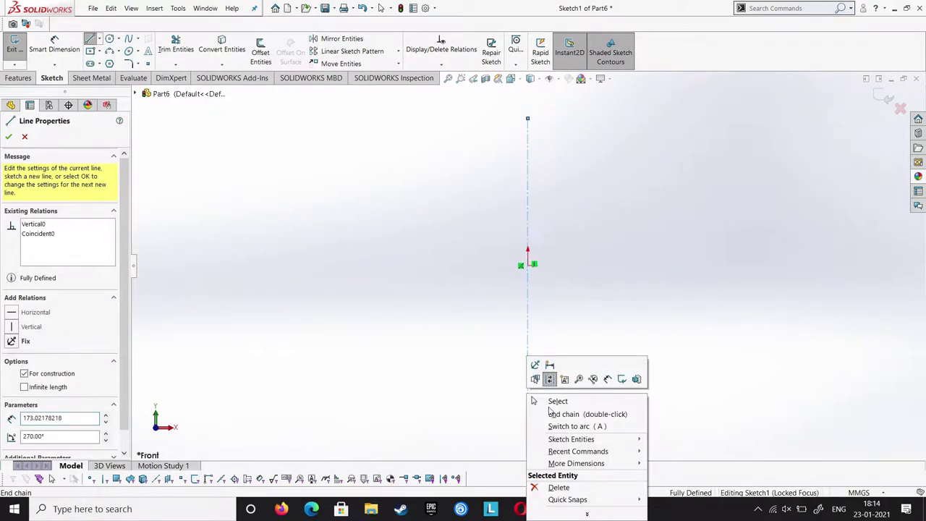
left_click(535, 401)
Add a Midpoint relation between the centerline and the origin.
left_click(528, 239)
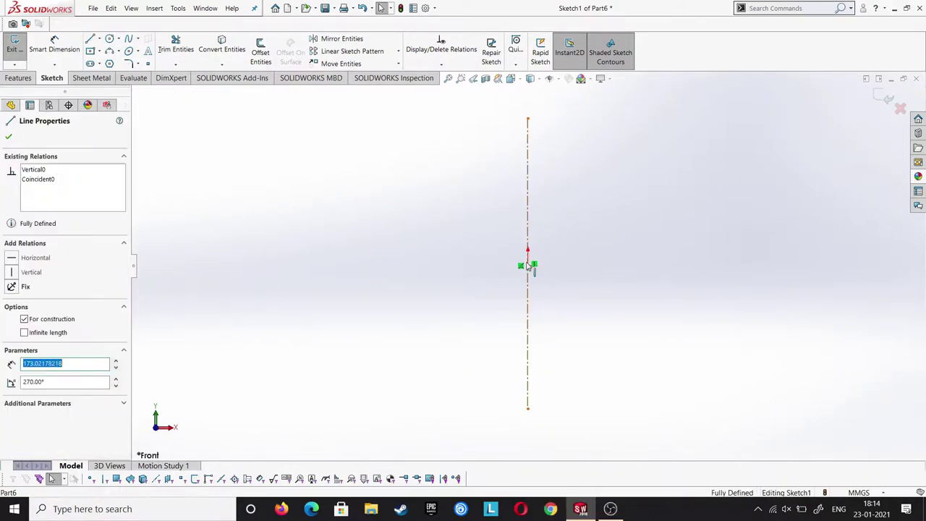
left_click(528, 265, "ctrl")
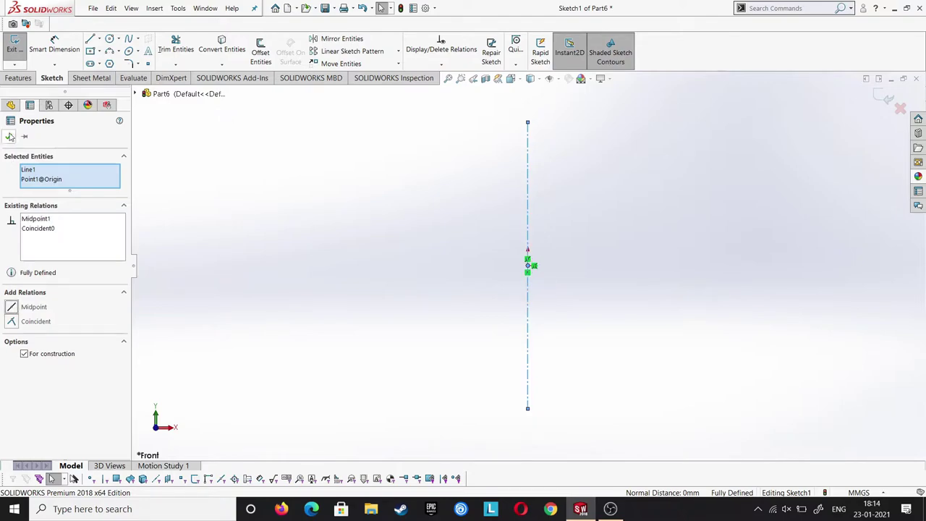
left_click(10, 137)
left_click(89, 38)
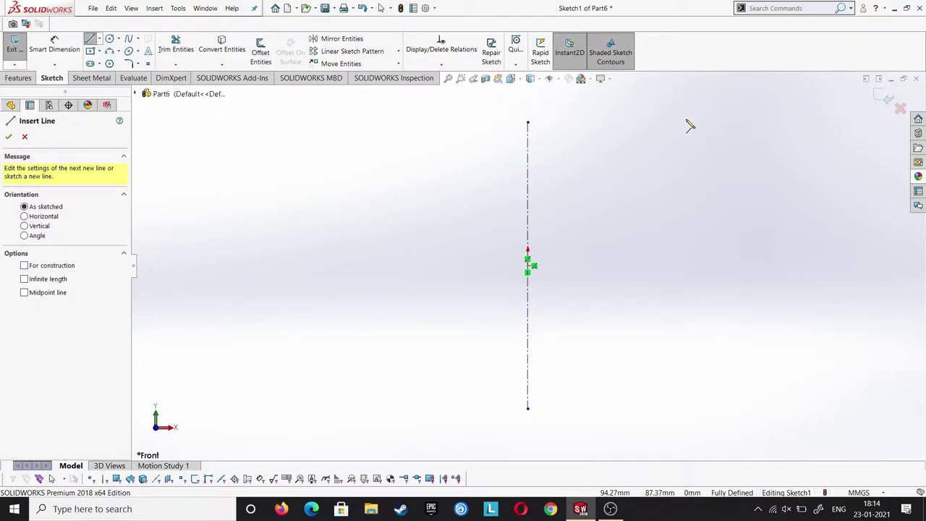
key("Escape")
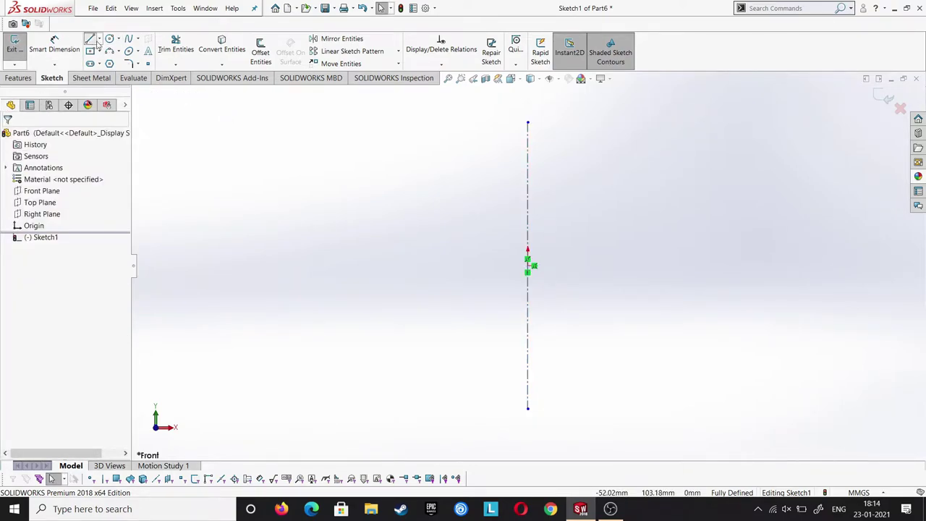
Draw the outline's short top edge, its stepped right side and the lower hook end.
left_click(91, 40)
left_click(673, 125)
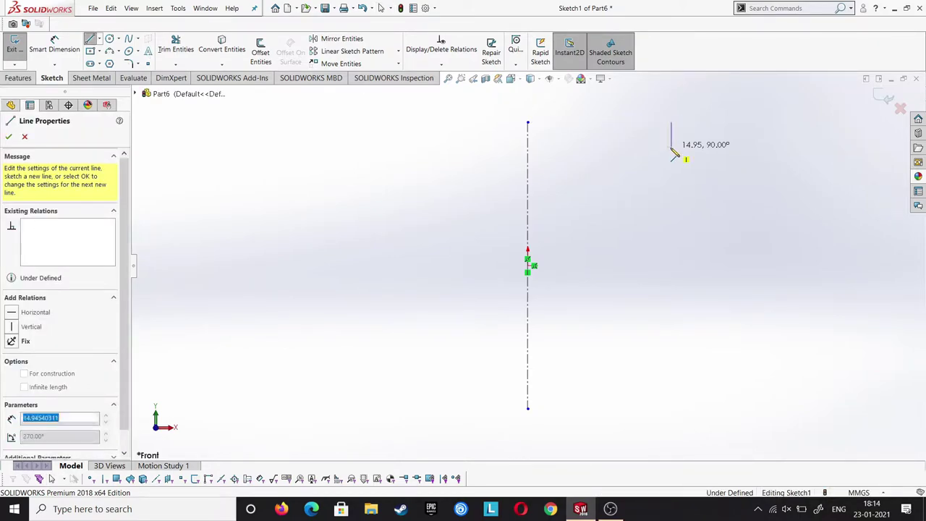
left_click(637, 149)
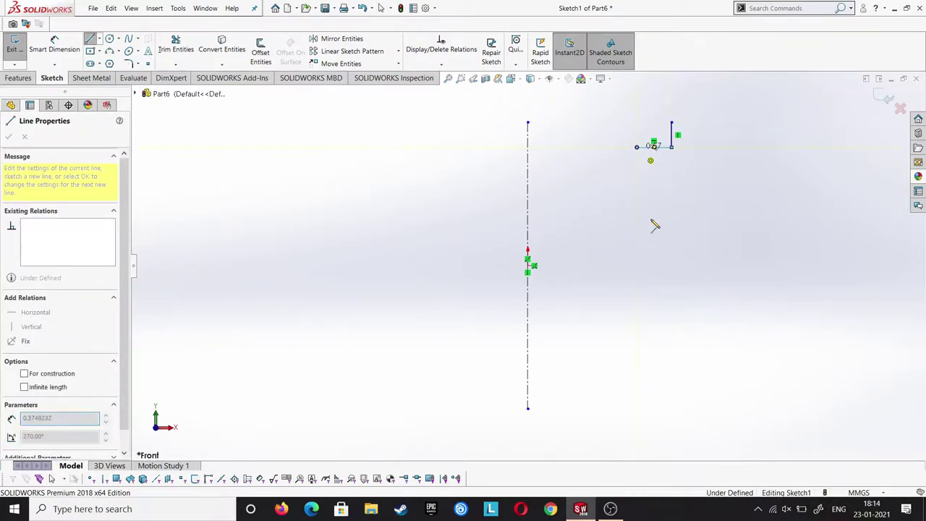
left_click(637, 297)
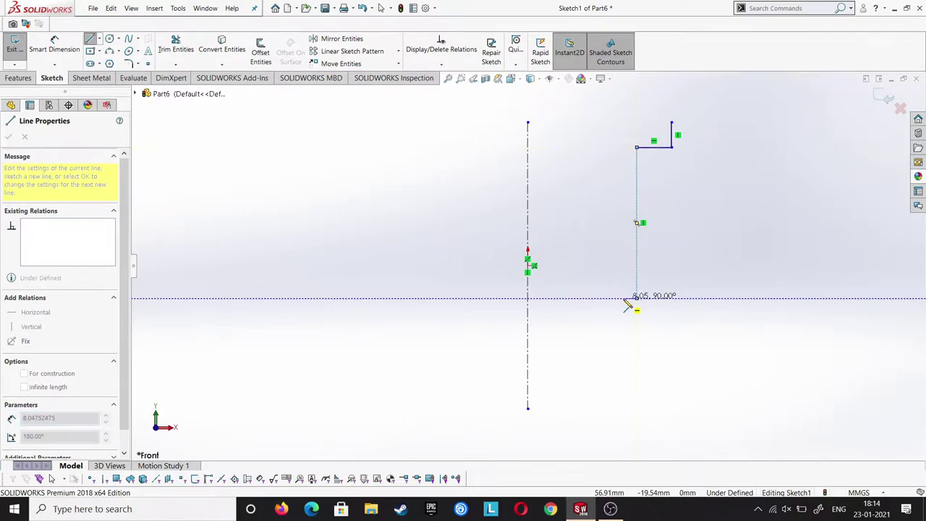
left_click(622, 388)
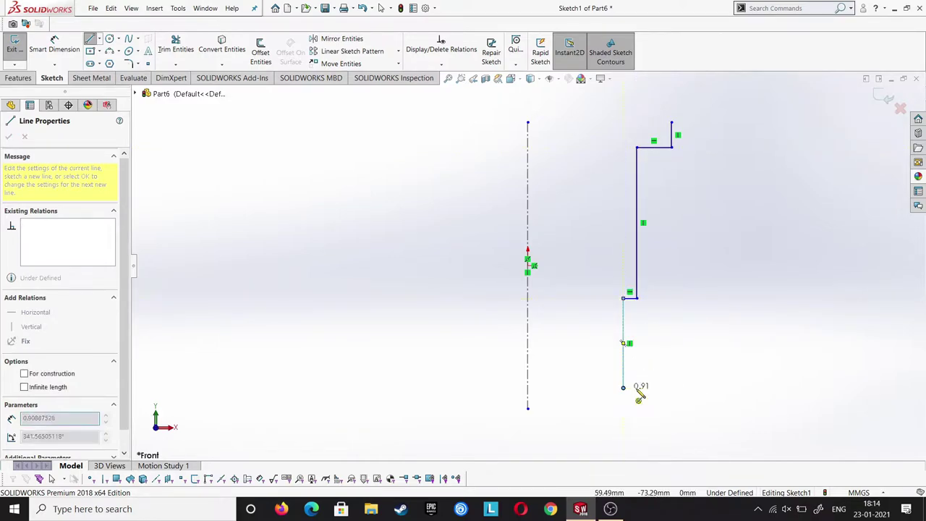
left_click(671, 389)
left_click(672, 409)
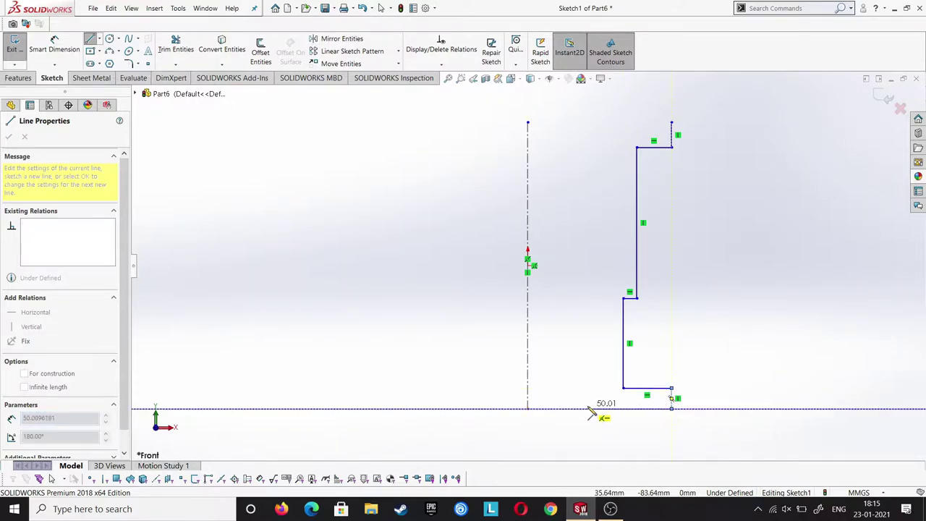
Draw the bottom edge, left steps and top rise, closing the outline at its starting corner.
left_click(588, 409)
left_click(588, 282)
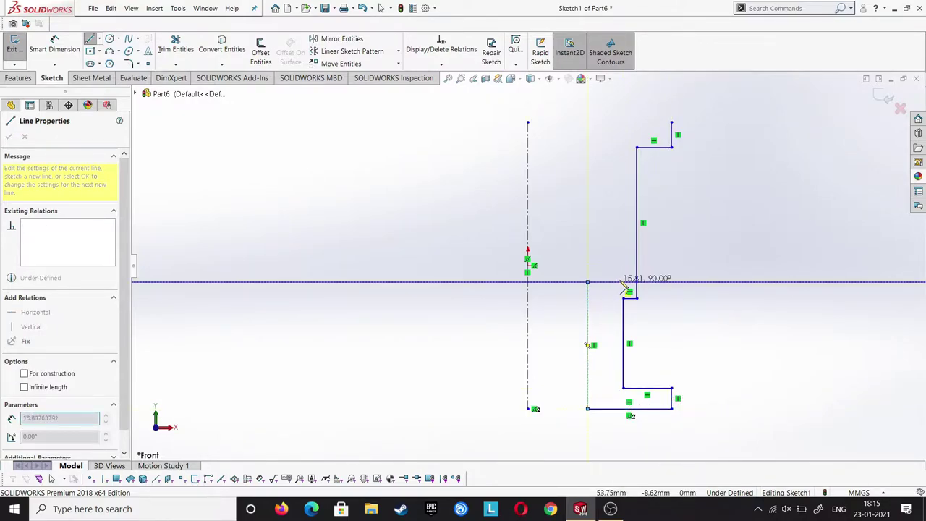
left_click(626, 282)
left_click(626, 136)
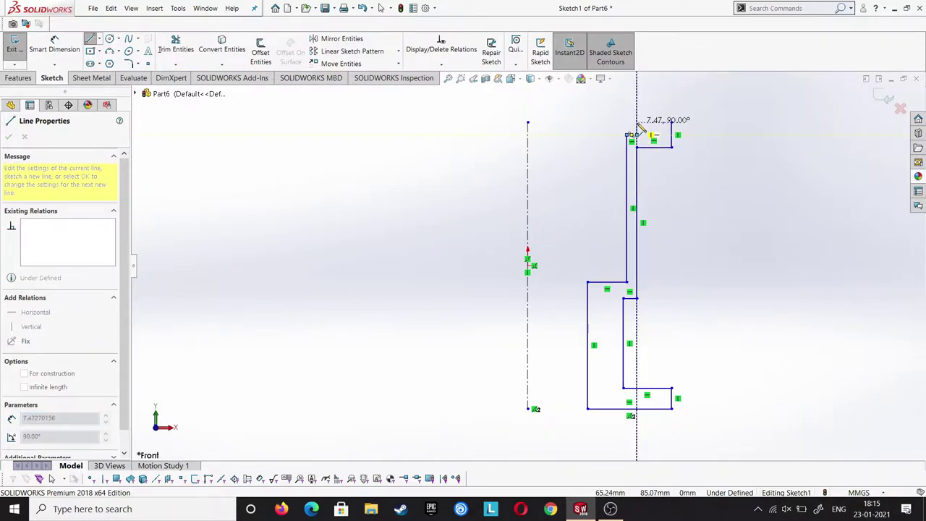
left_click(636, 125)
left_click(672, 123)
key("Escape")
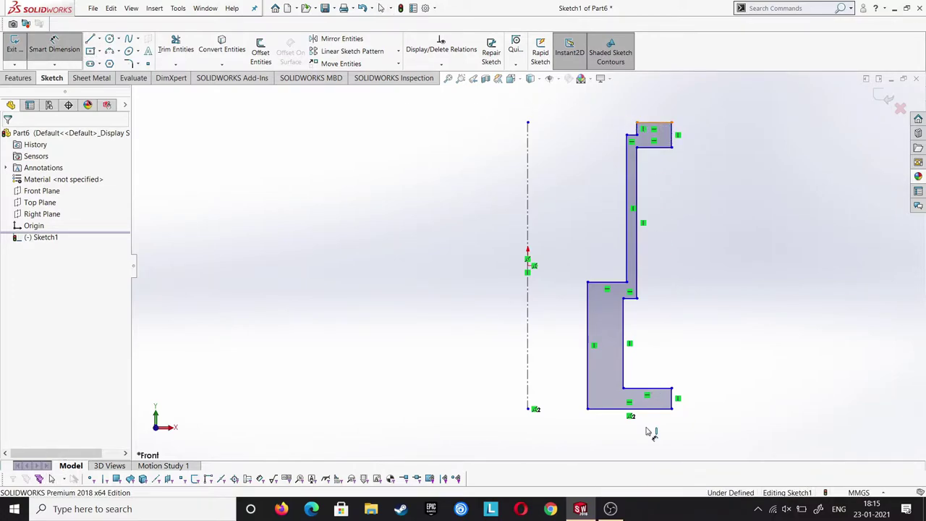
left_click(651, 408)
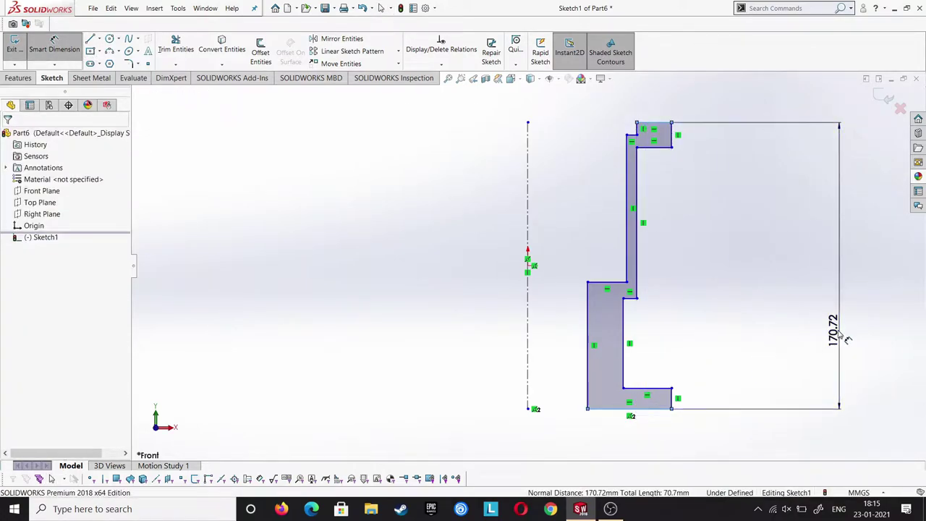
Set the profile height to 80 mm and the left edge 26 mm from the centerline.
left_click(847, 338)
type("80")
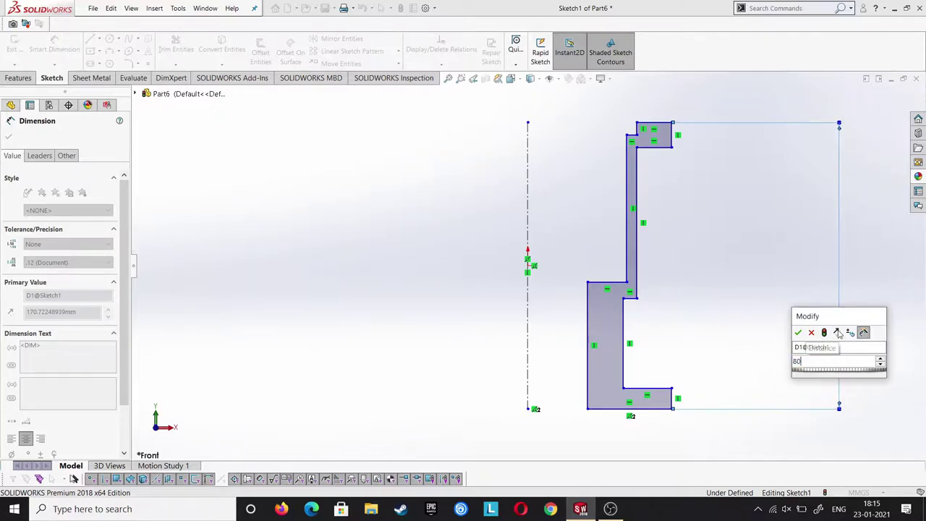
key("Return")
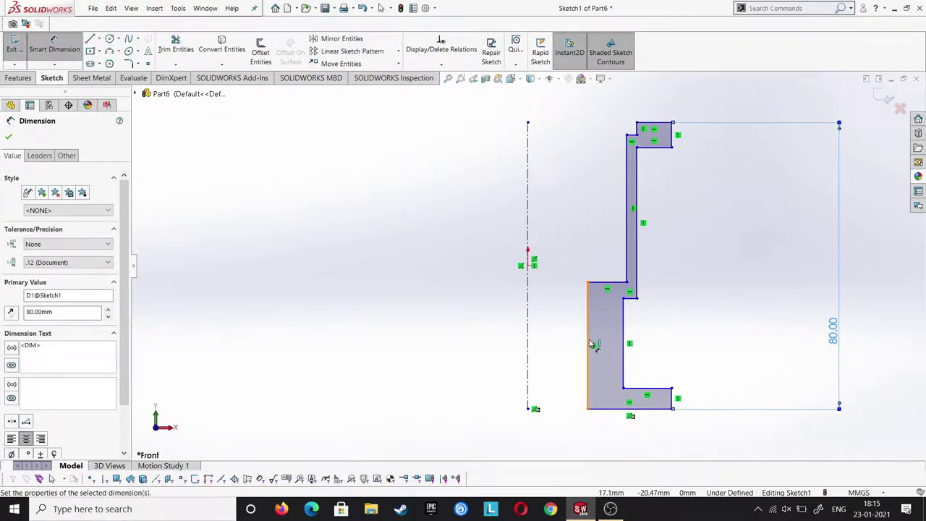
left_click(589, 344)
left_click(527, 347)
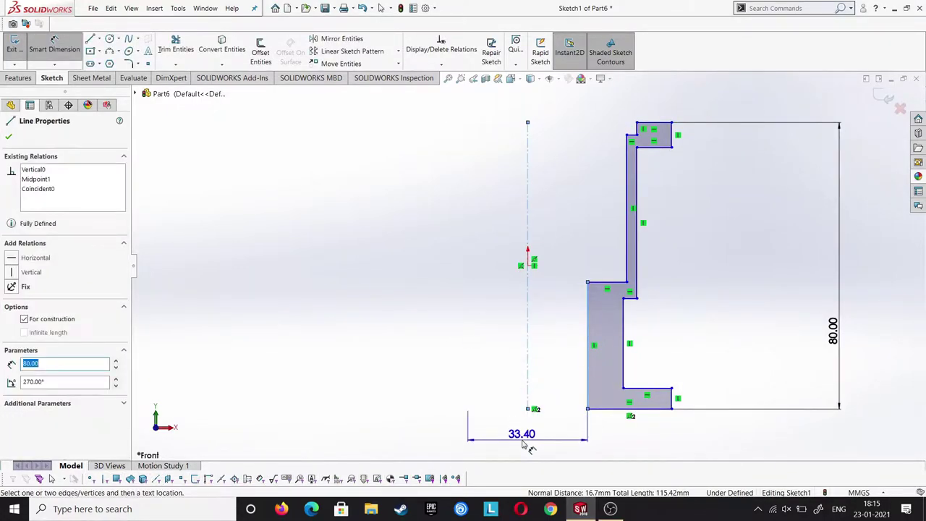
left_click(523, 444)
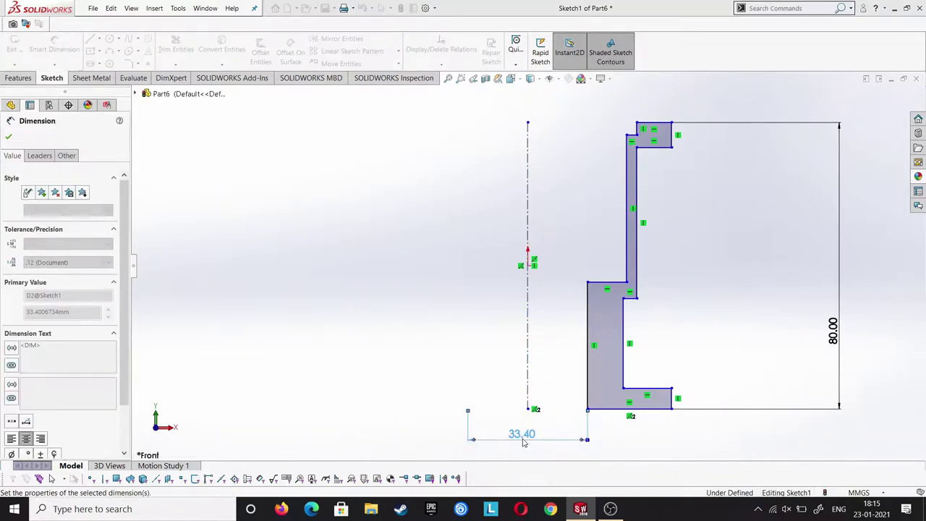
key("Return")
Dimension the upper edges at 42 mm and 46 mm from the centerline.
left_click(612, 198)
left_click(527, 144)
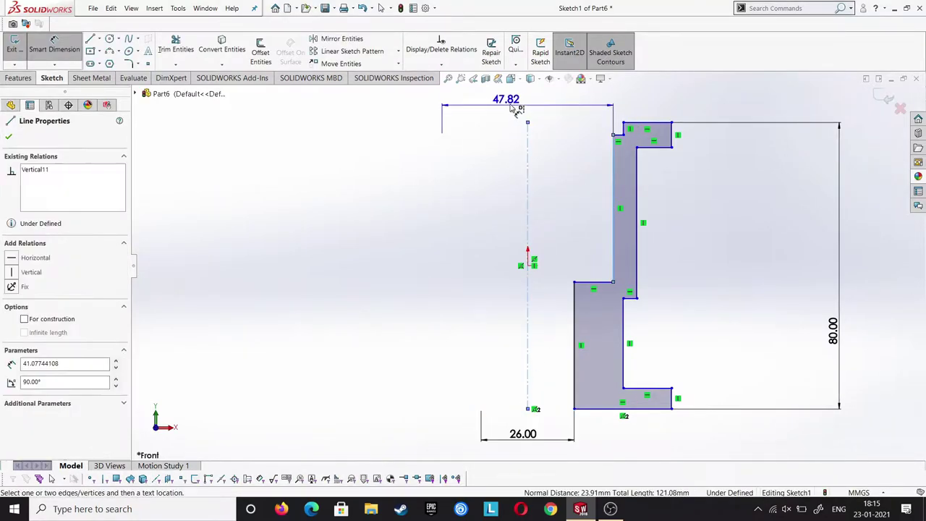
left_click(533, 100)
type("42")
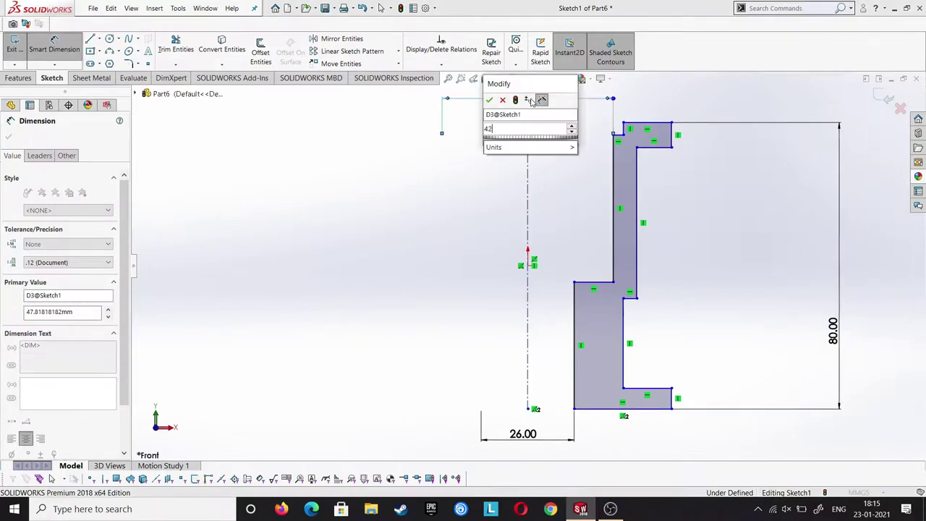
key("Return")
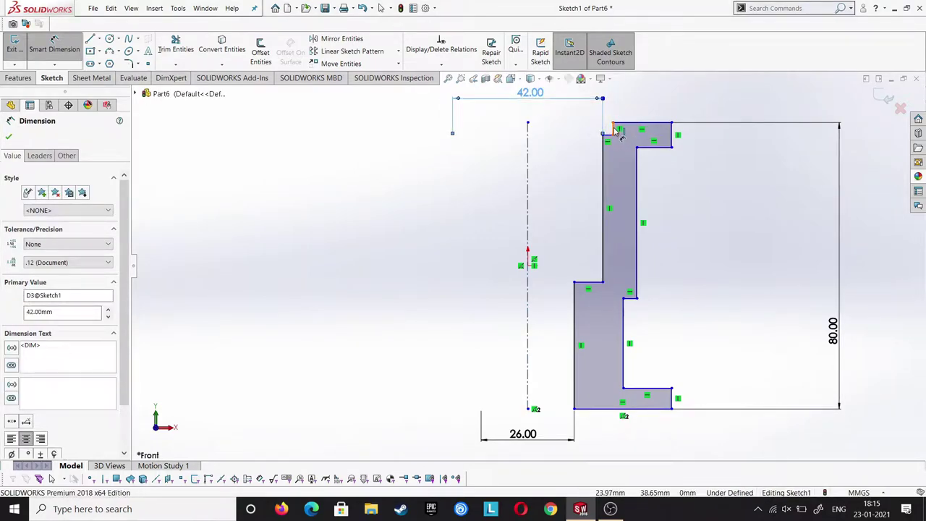
left_click(613, 130)
left_click(532, 104)
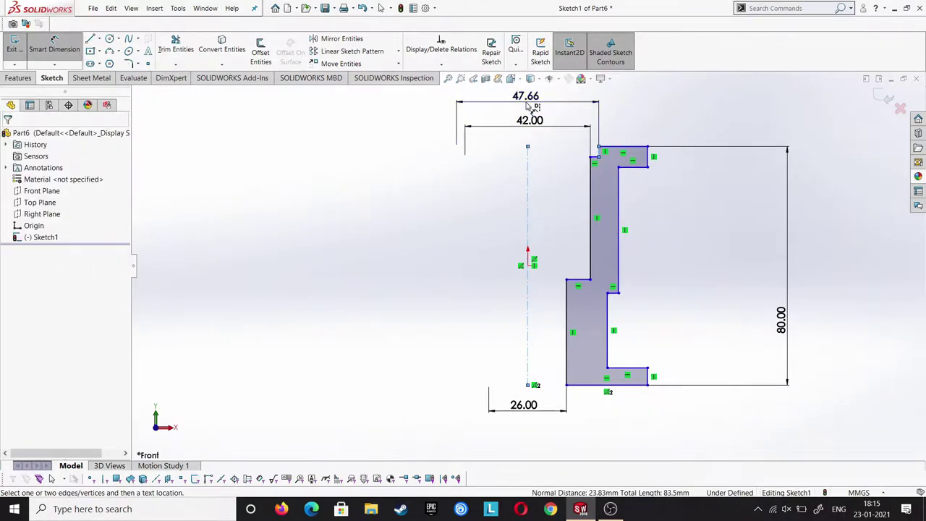
type("46")
key("Return")
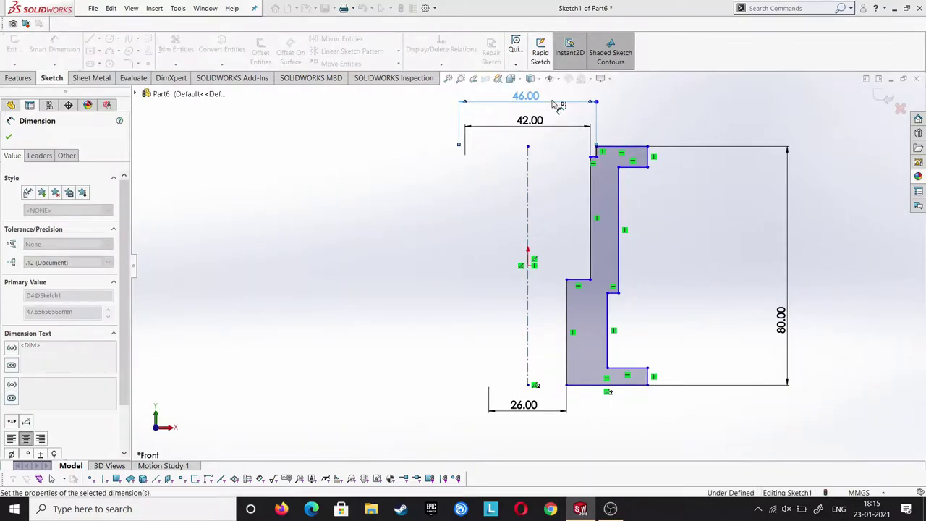
Add the 75 mm width dimensions at the top and bottom of the profile.
left_click(641, 152)
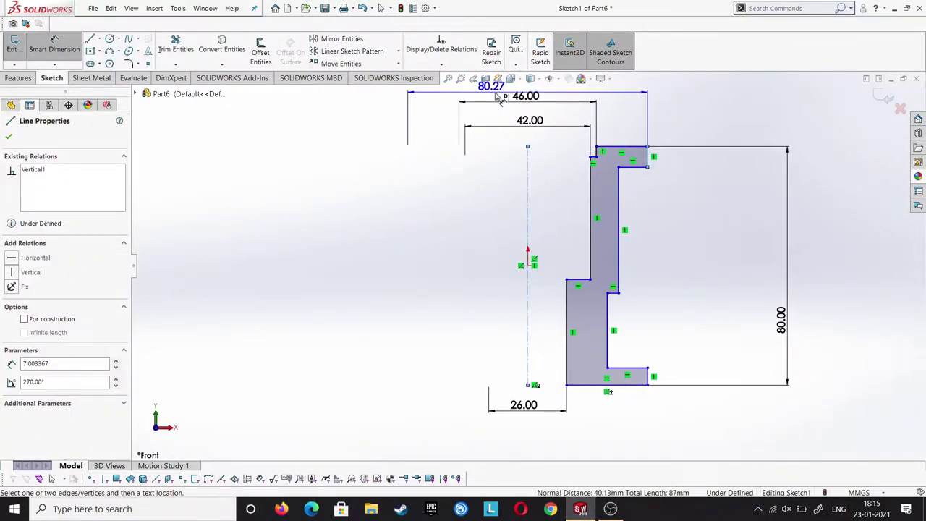
scroll(498, 97, "up", 1)
left_click(529, 110)
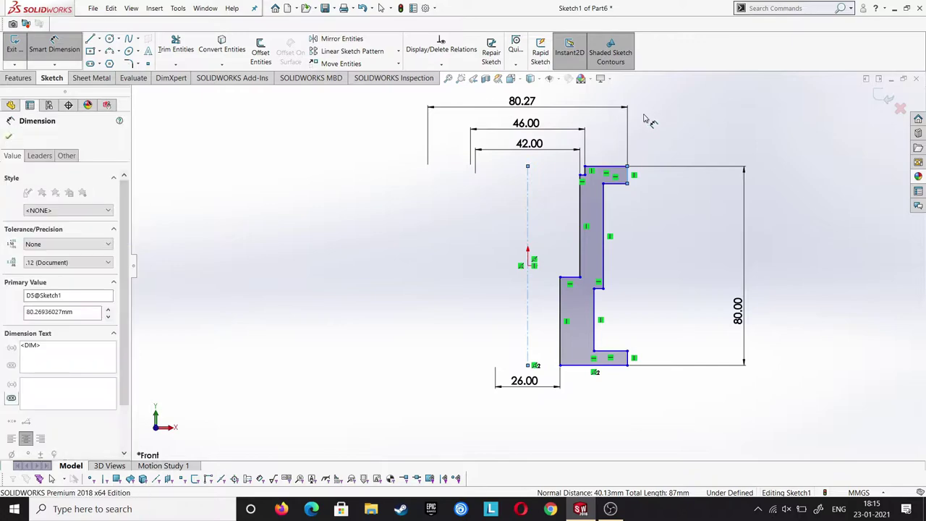
type("75")
key("Return")
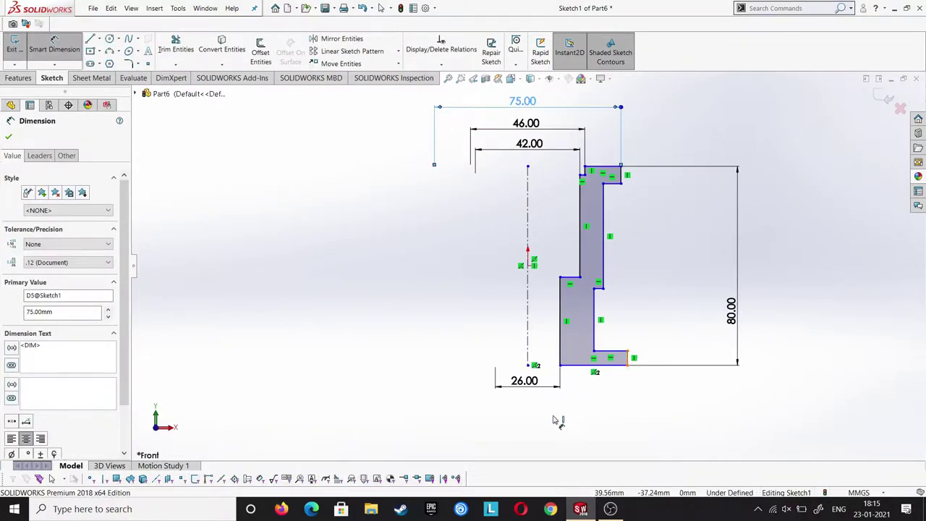
left_click(528, 348)
left_click(531, 426)
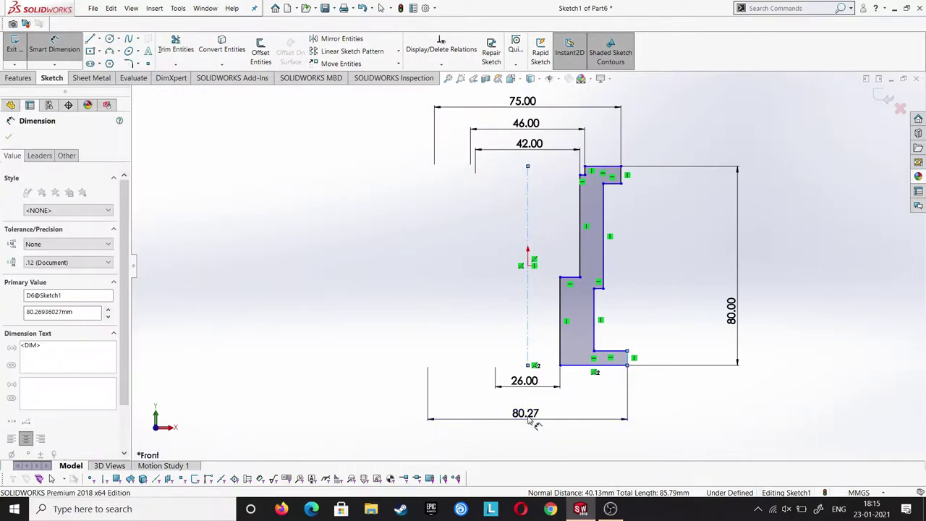
type("75")
key("Return")
scroll(630, 186, "down", 2)
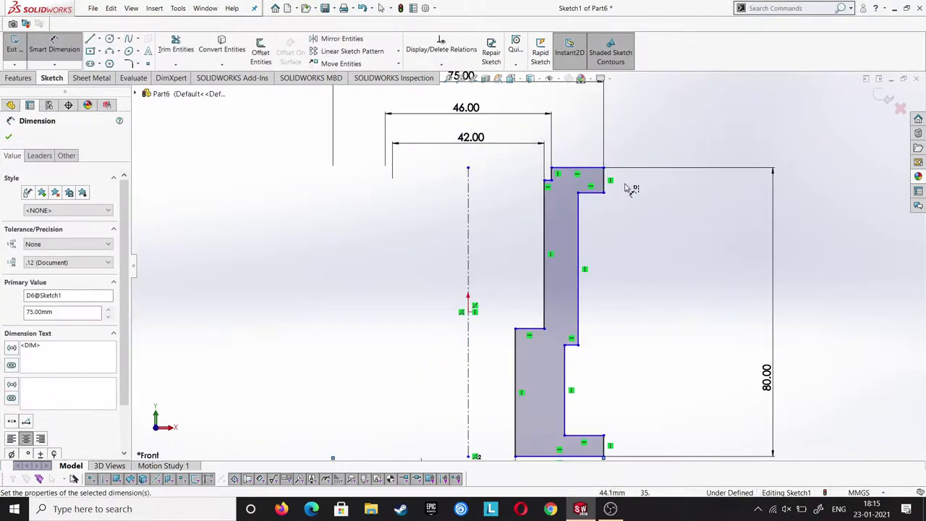
Give the top step an 8 mm thickness and a 4 mm offset.
left_click(787, 192)
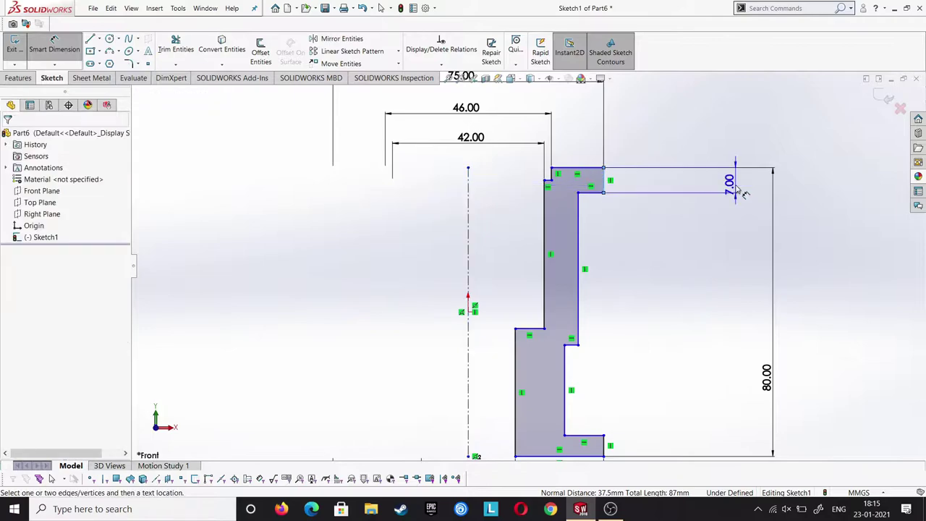
left_click(738, 190)
type("8")
key("Return")
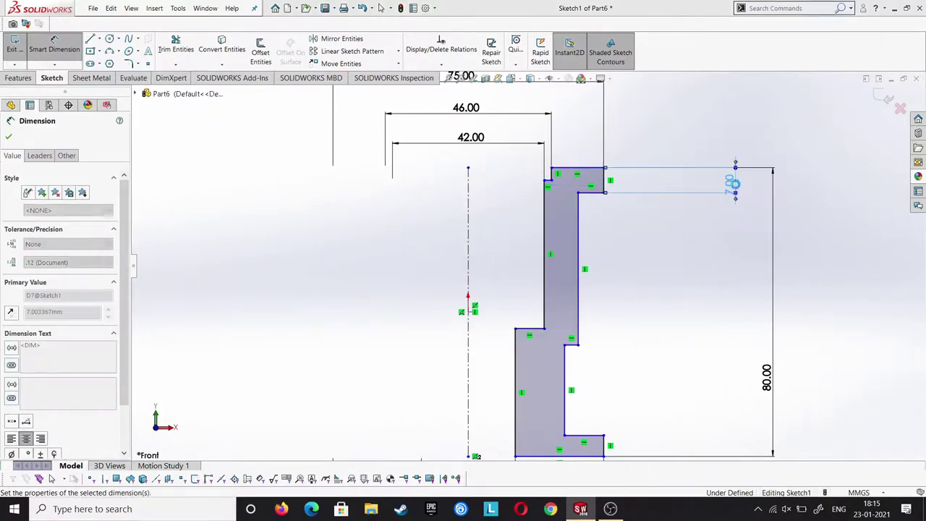
left_click(555, 177)
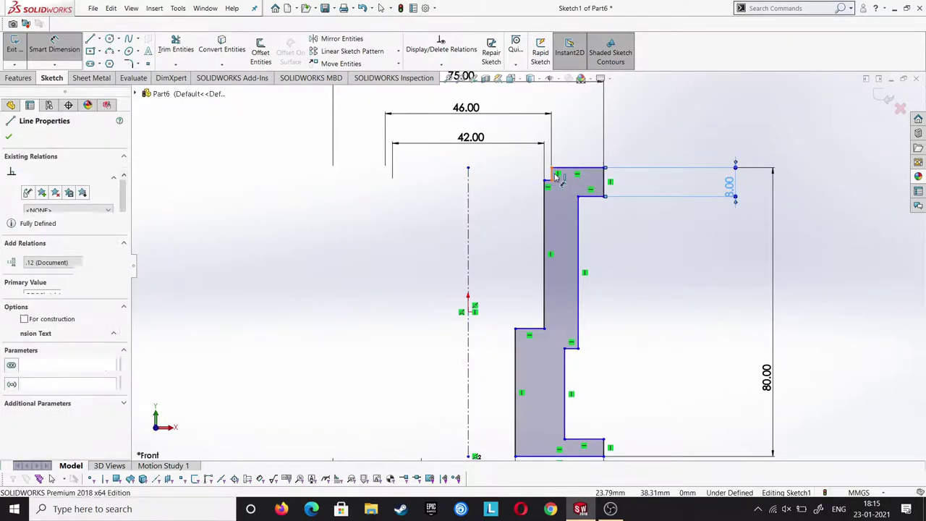
left_click(346, 190)
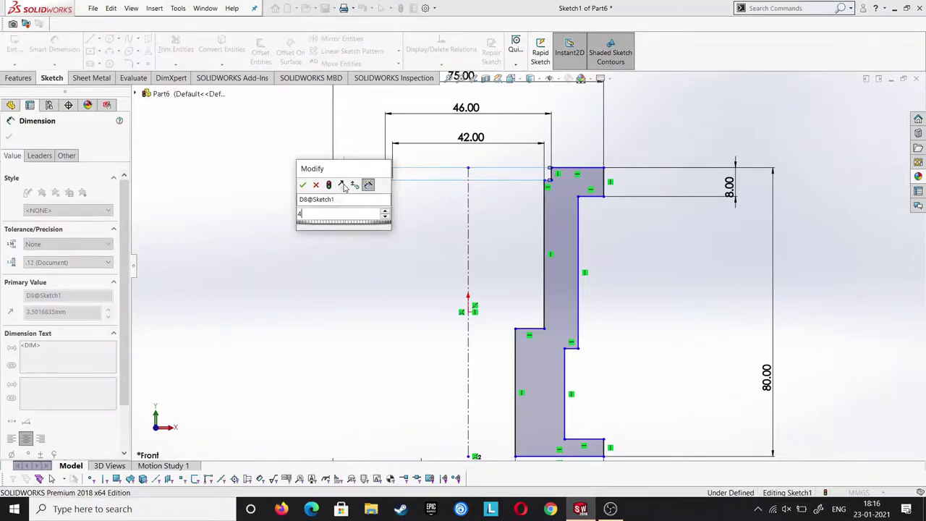
type("4")
key("Return")
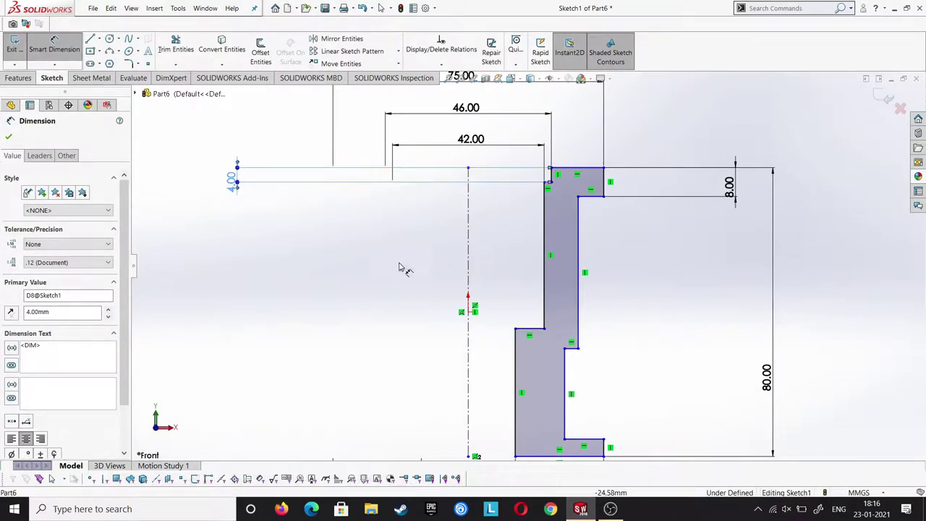
Set the lower step thickness to 8 mm.
scroll(400, 267, "up", 3)
scroll(586, 366, "down", 2)
scroll(589, 363, "down", 1)
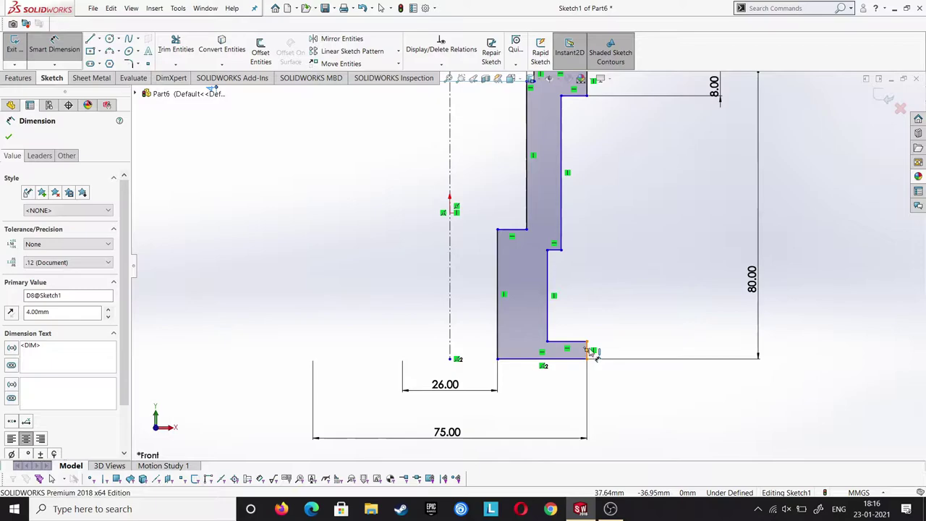
left_click(587, 349)
left_click(665, 335)
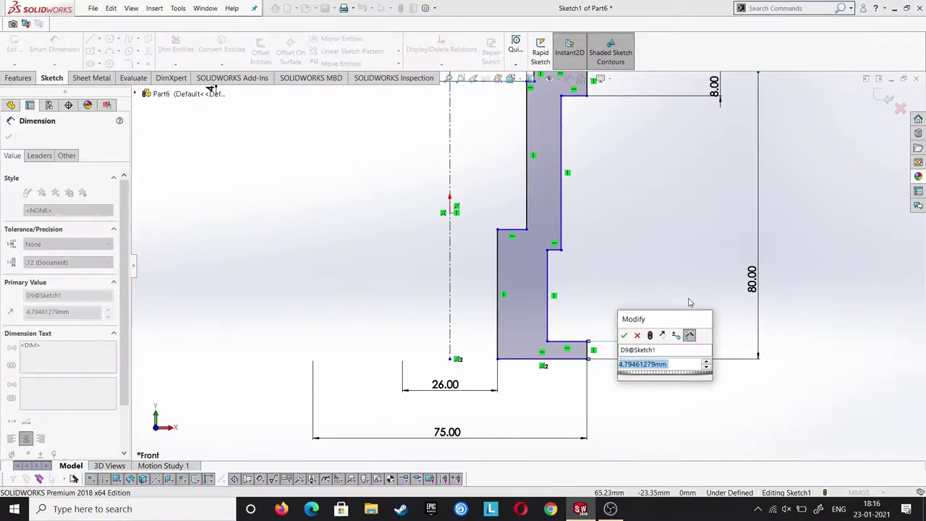
type("8")
key("Return")
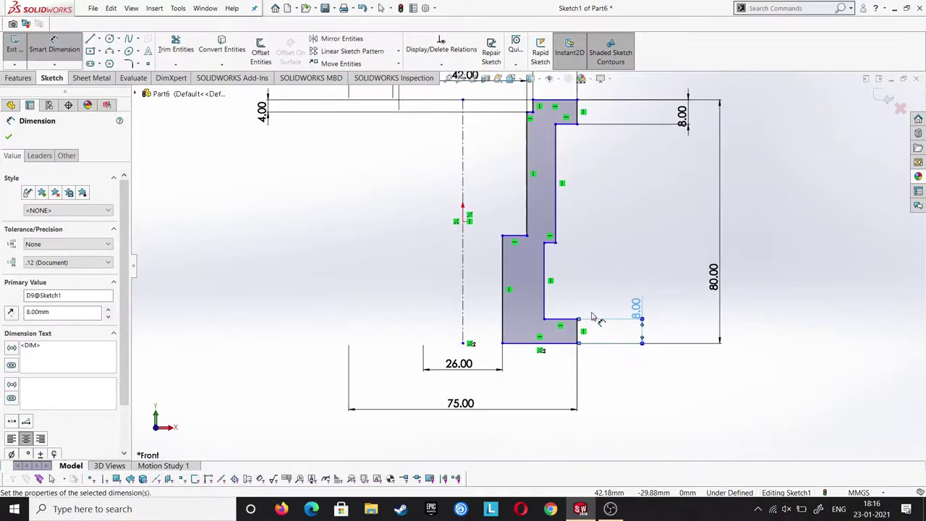
scroll(524, 275, "up", 1)
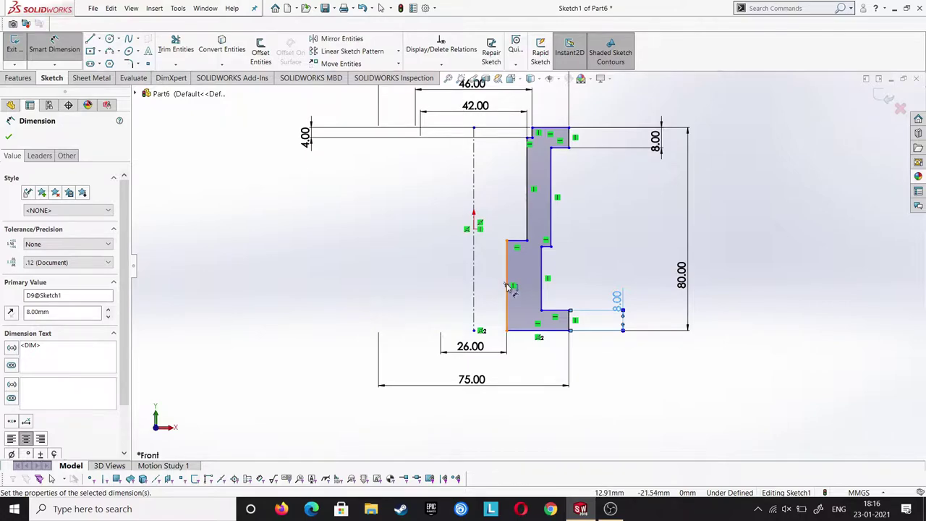
Dimension the lower-left edge height as 37 mm.
left_click(482, 281)
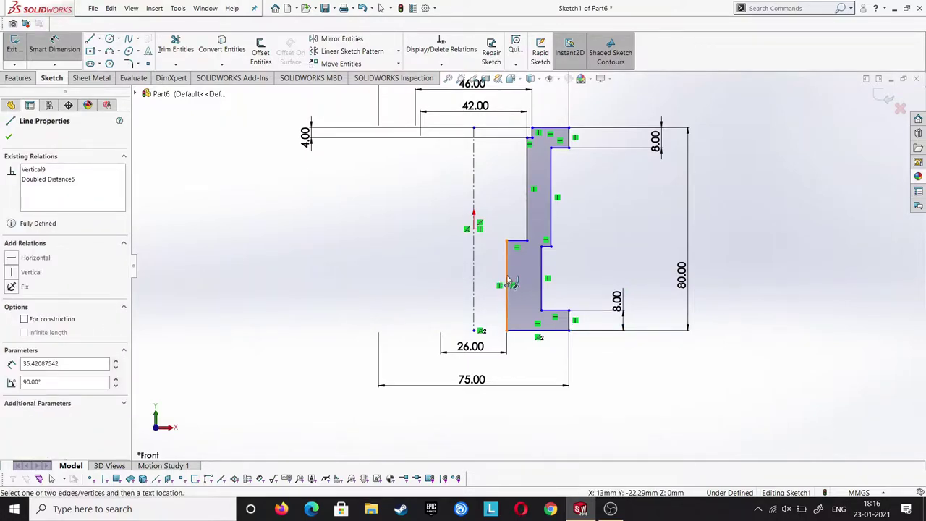
left_click(314, 289)
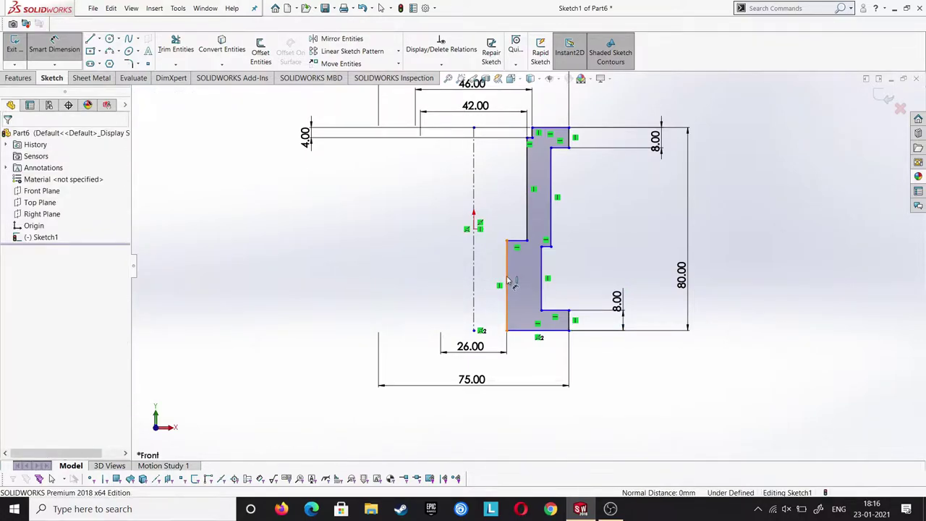
left_click_drag(508, 281, 318, 281)
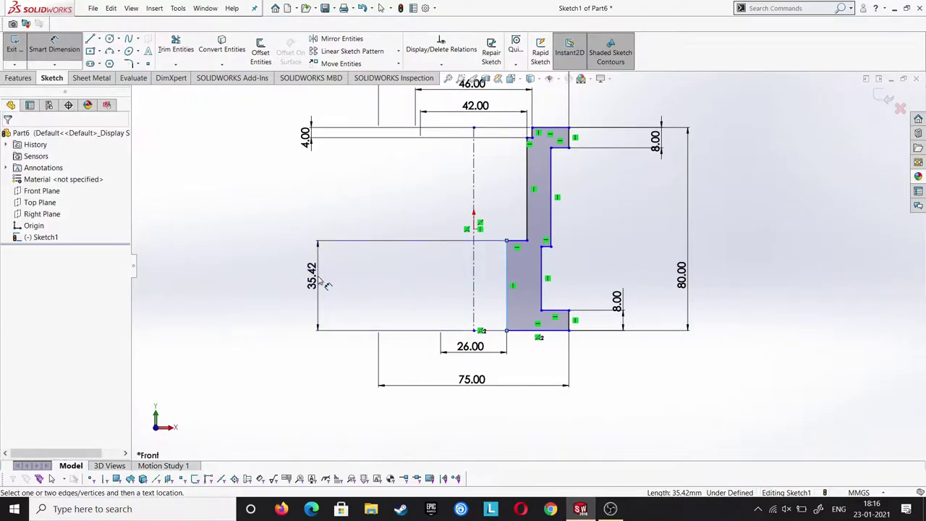
double_click(324, 282)
type("44+")
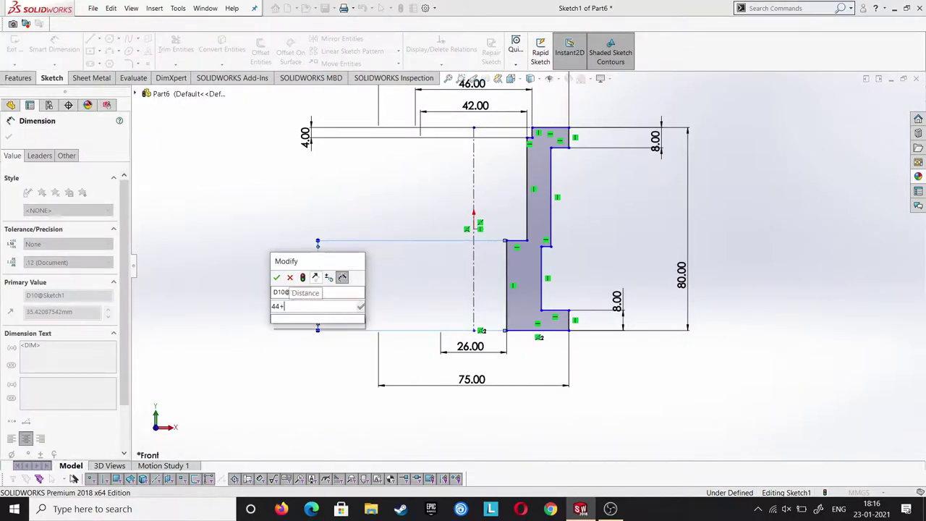
type("8")
key("BackSpace")
key("BackSpace")
type("-7")
key("Return")
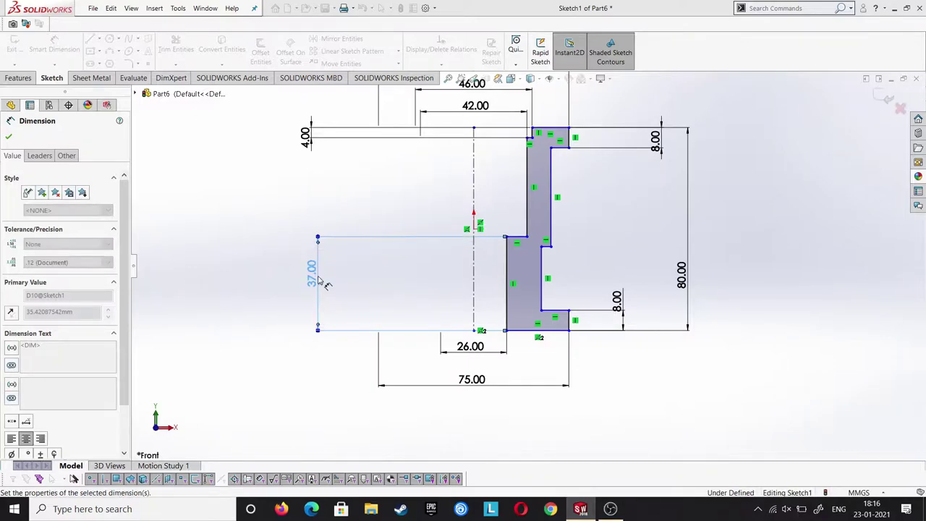
Set both the lower and upper wall widths to 5 mm.
left_click(511, 275)
left_click(541, 282)
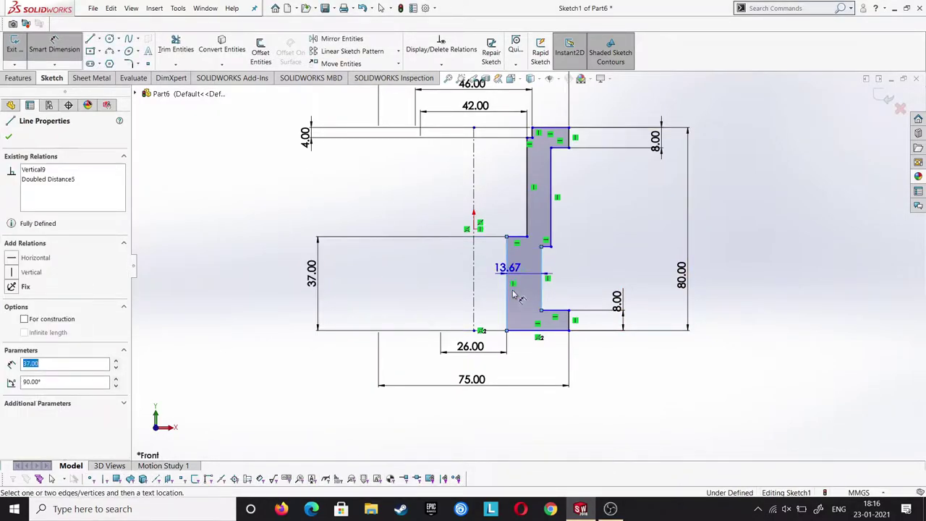
left_click(598, 279)
type("5")
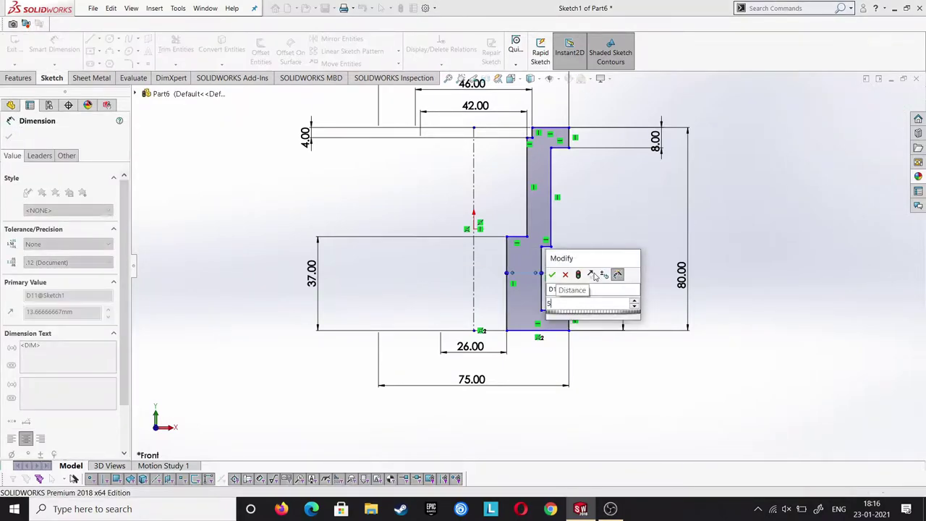
key("Return")
scroll(539, 221, "down", 2)
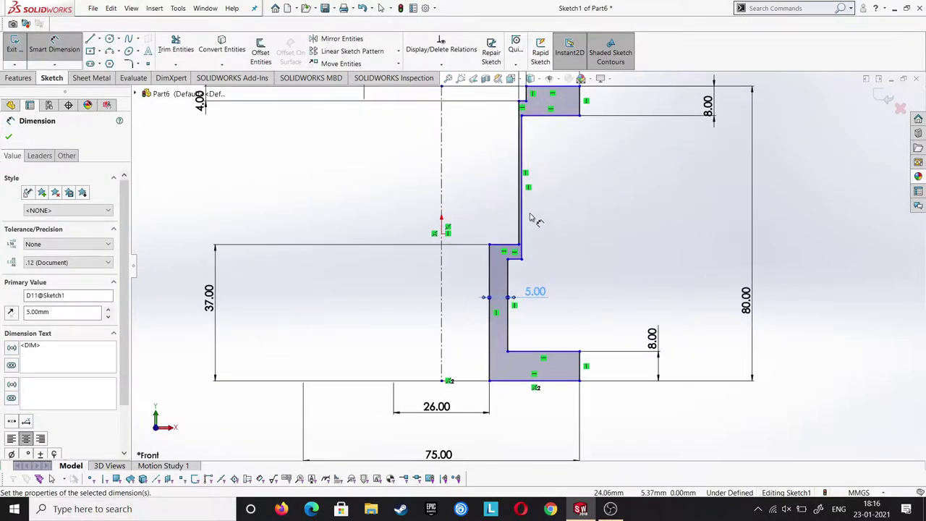
left_click(522, 216)
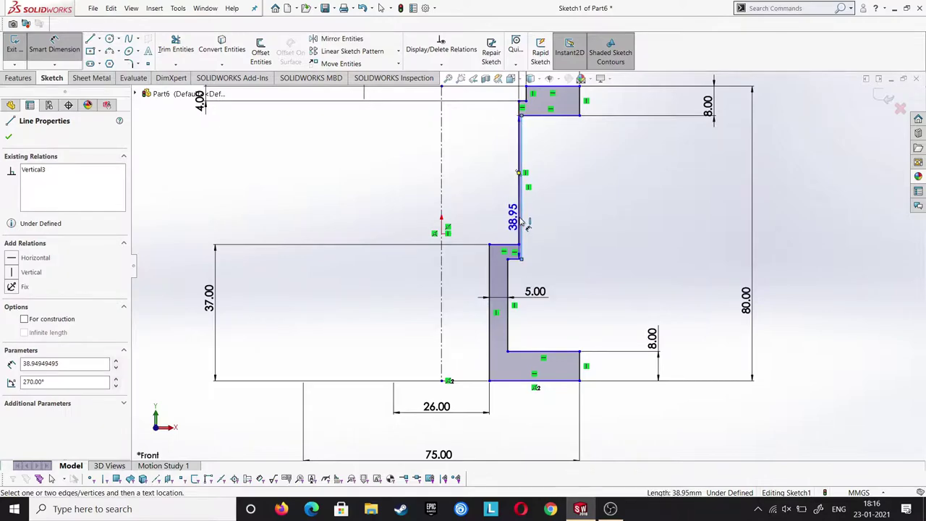
left_click(523, 223)
left_click(659, 229)
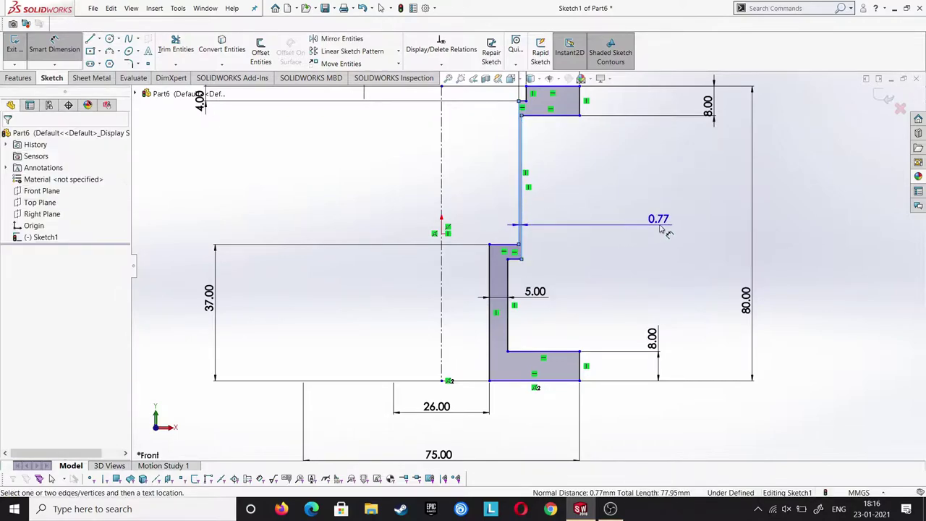
type("5")
key("Return")
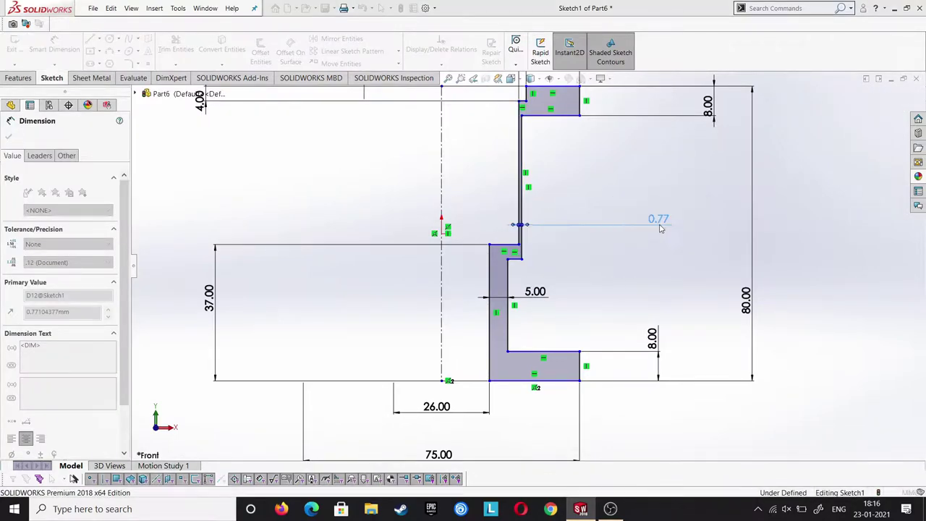
Dimension the middle step gap as 6 mm and finish dimensioning.
left_click(516, 259)
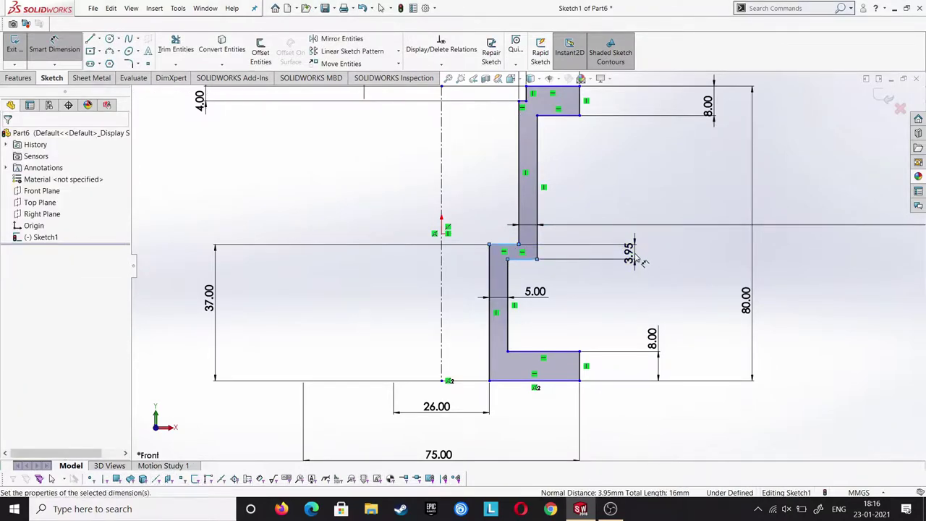
left_click(636, 258)
type("6")
key("Return")
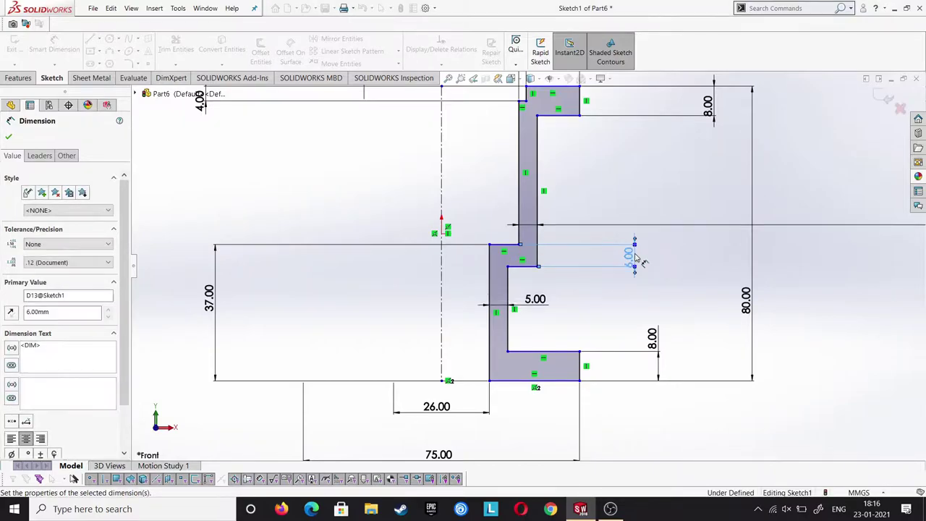
scroll(622, 259, "up", 1)
scroll(586, 239, "up", 1)
scroll(552, 206, "up", 1)
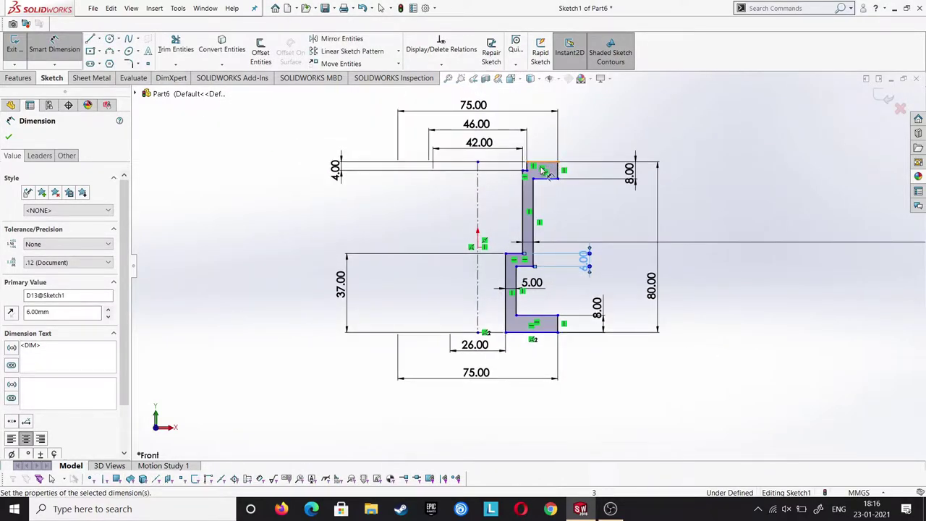
scroll(542, 169, "down", 1)
scroll(537, 173, "down", 1)
scroll(590, 279, "up", 1)
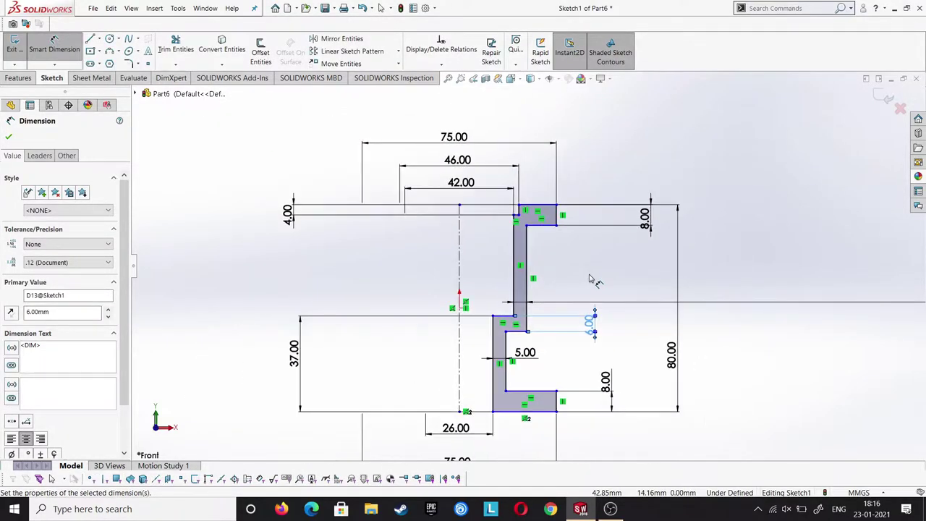
scroll(590, 279, "up", 1)
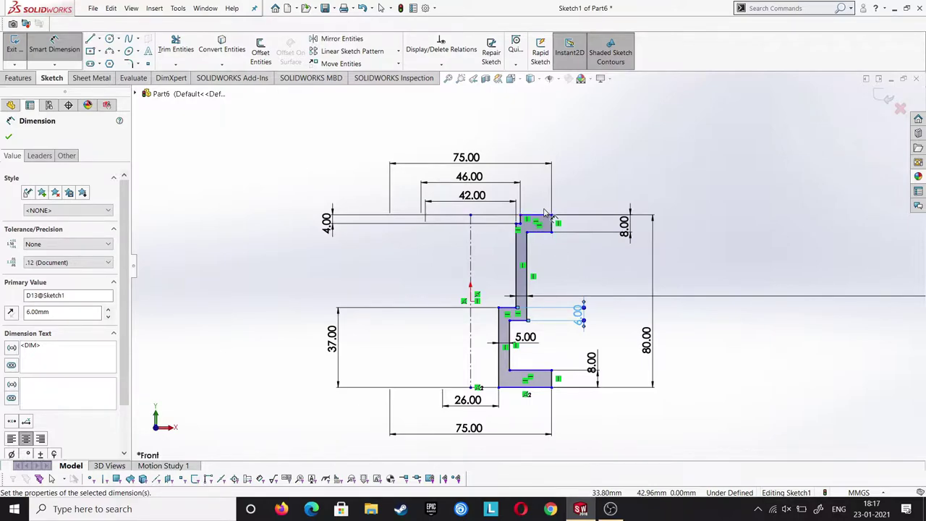
left_click(8, 138)
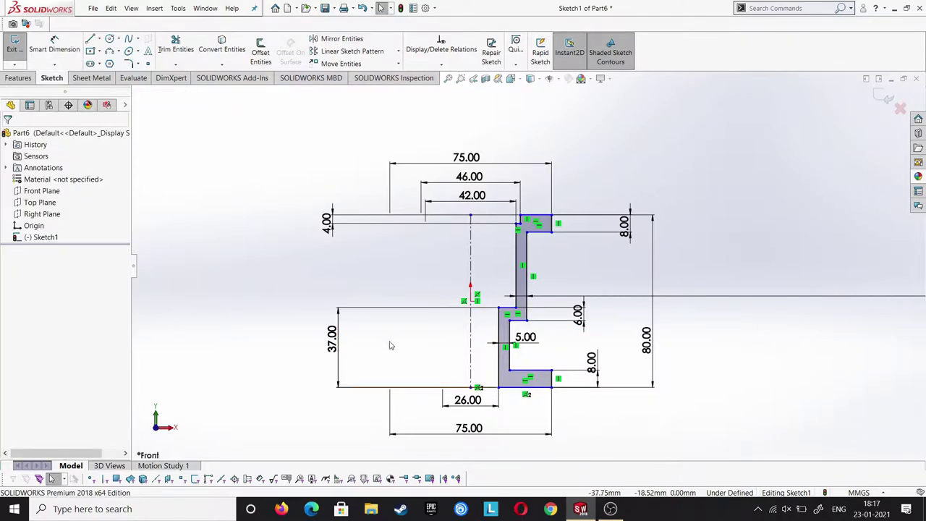
Switch to the Features tools and select the Right Plane.
left_click(18, 77)
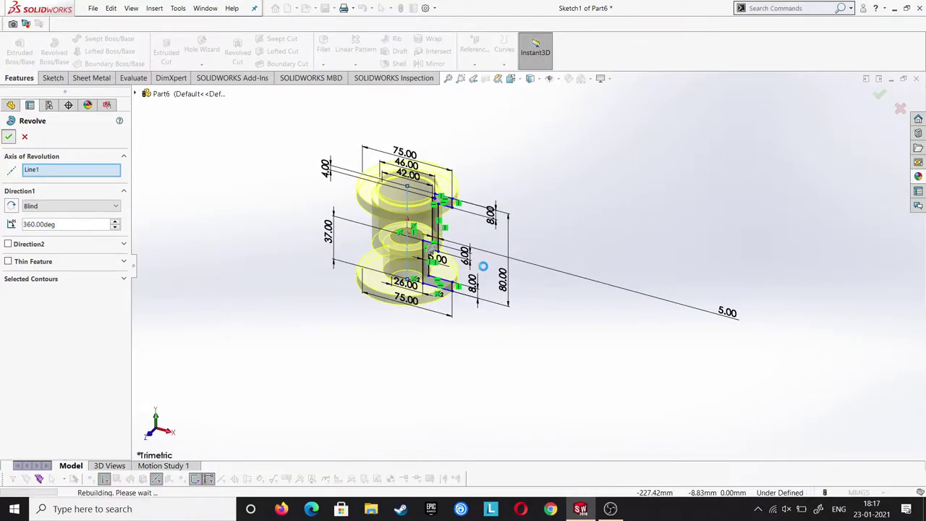
left_click(57, 210)
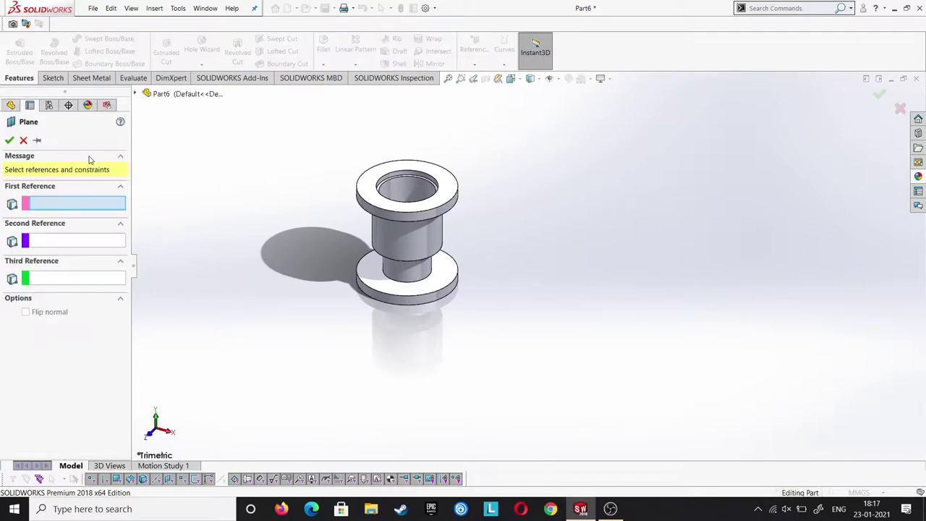
Create Plane1 at 58 mm offset, using the Right Plane from the feature tree.
left_click(135, 94)
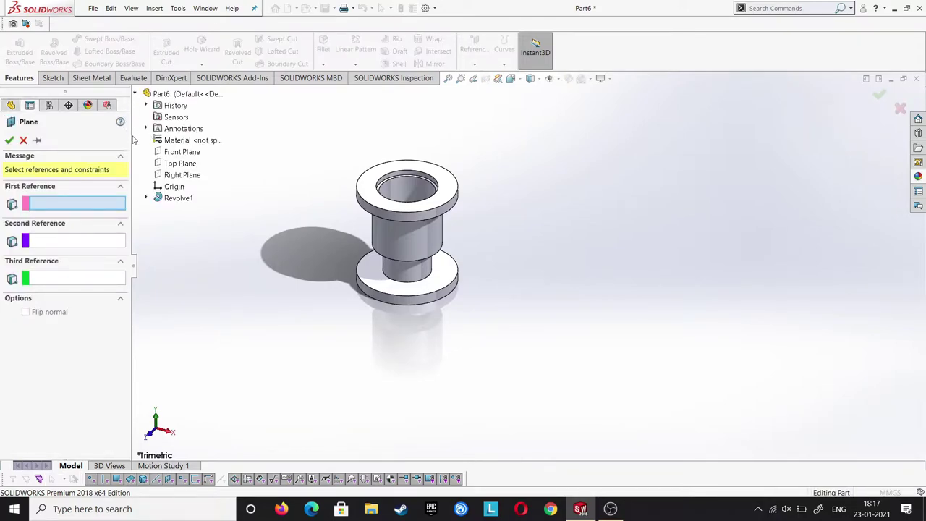
left_click(172, 176)
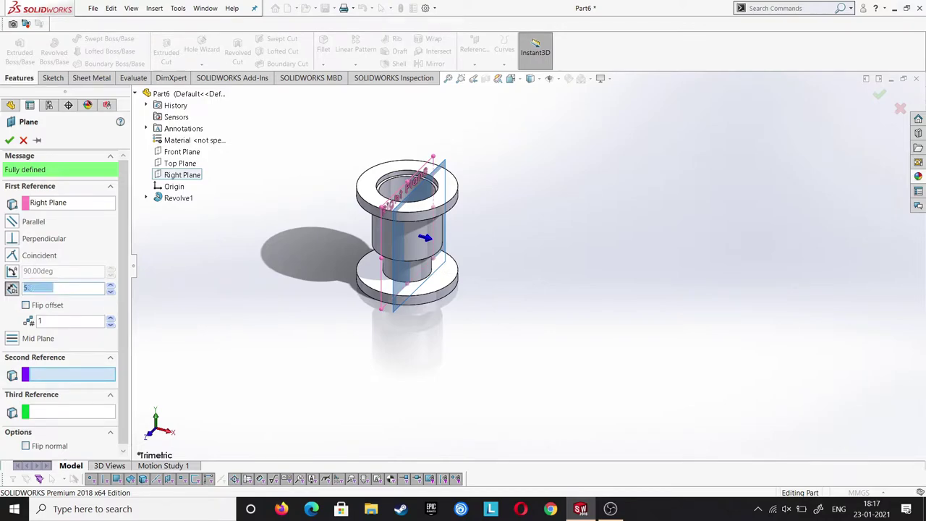
key("Return")
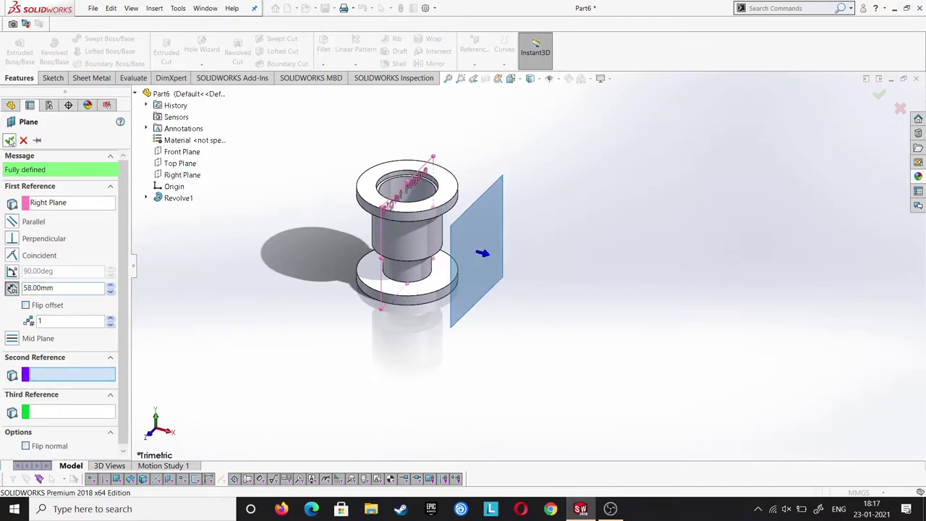
left_click(9, 140)
Start a sketch on Plane1 and draw a vertical centerline down from the origin.
right_click(469, 219)
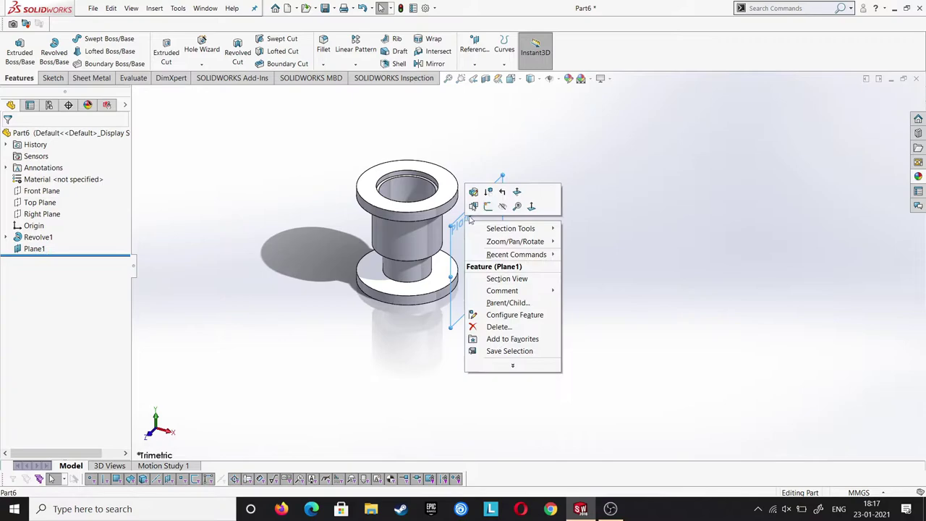
left_click(473, 206)
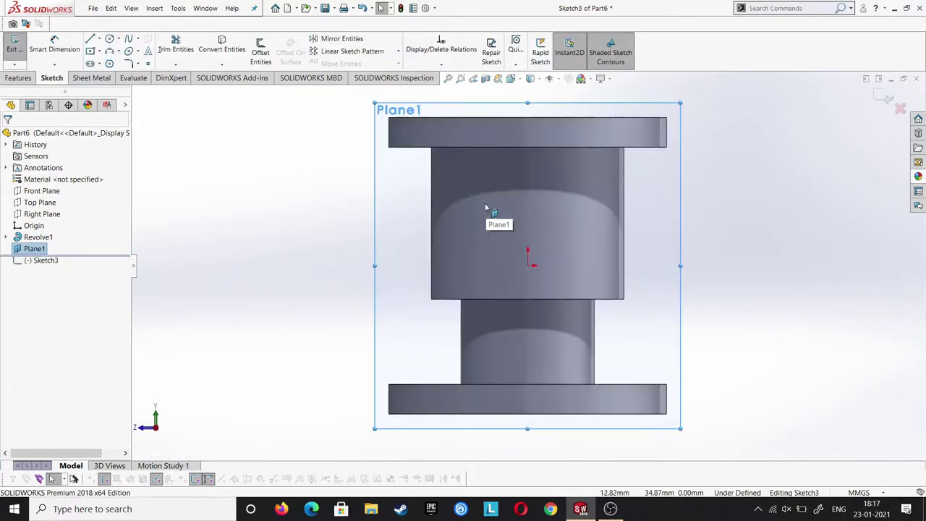
left_click(258, 212)
left_click(99, 41)
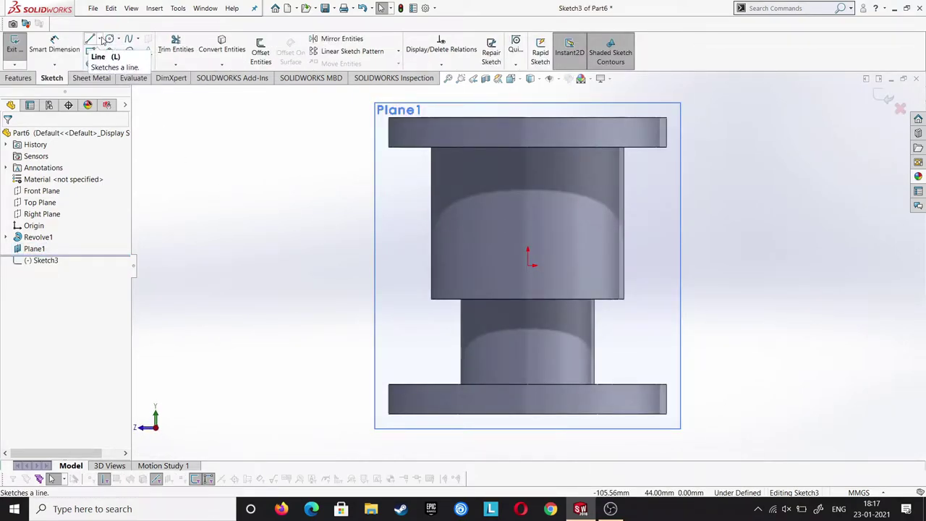
left_click(101, 44)
left_click(100, 42)
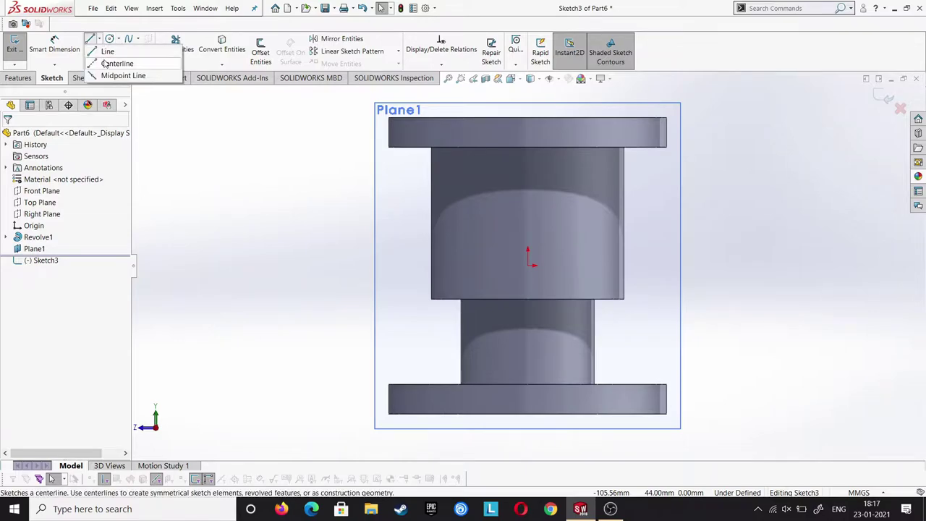
left_click(126, 58)
left_click(527, 264)
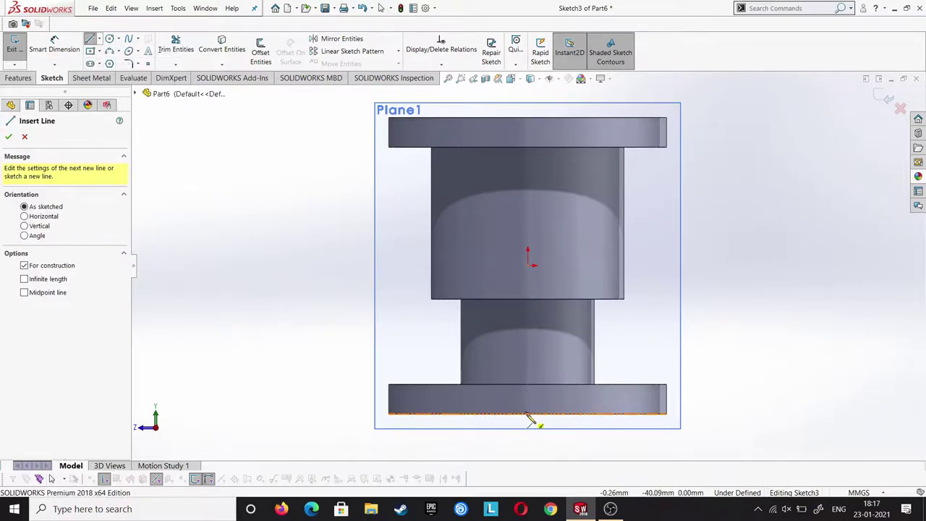
left_click(528, 413)
right_click(529, 237)
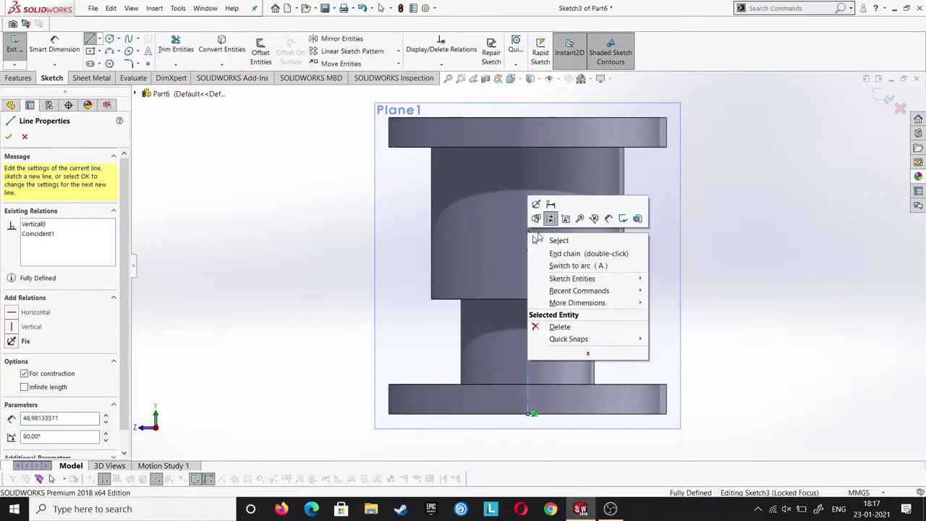
left_click(564, 250)
key("Escape")
Dimension the centerline length as 52 mm.
left_click(76, 51)
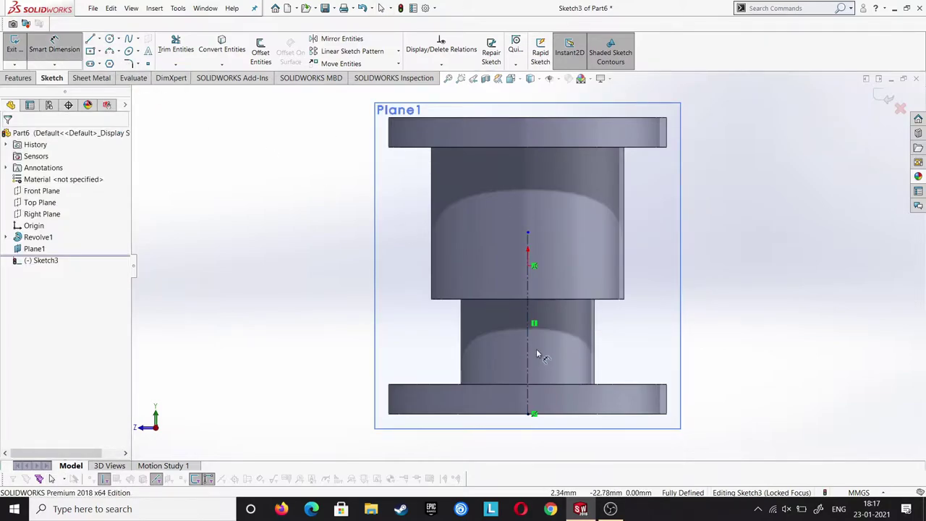
left_click(529, 353)
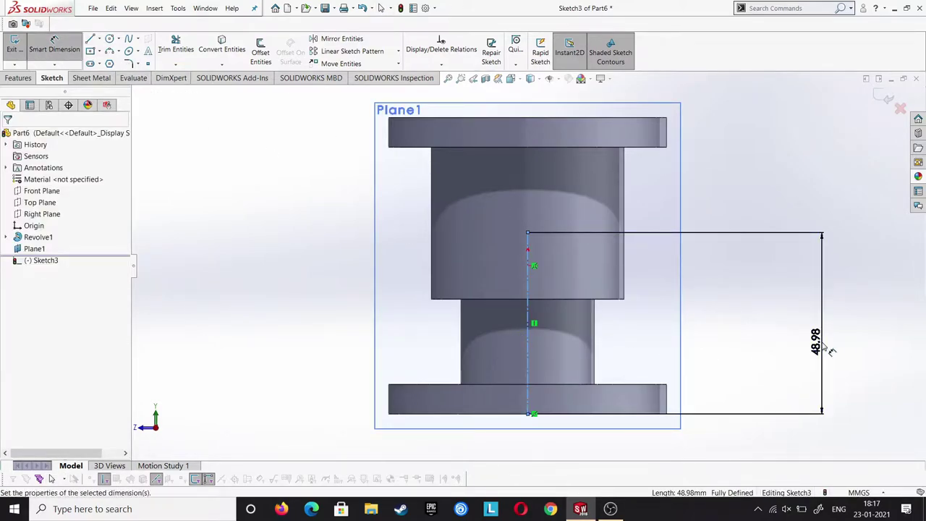
left_click(824, 346)
type("52")
key("Return")
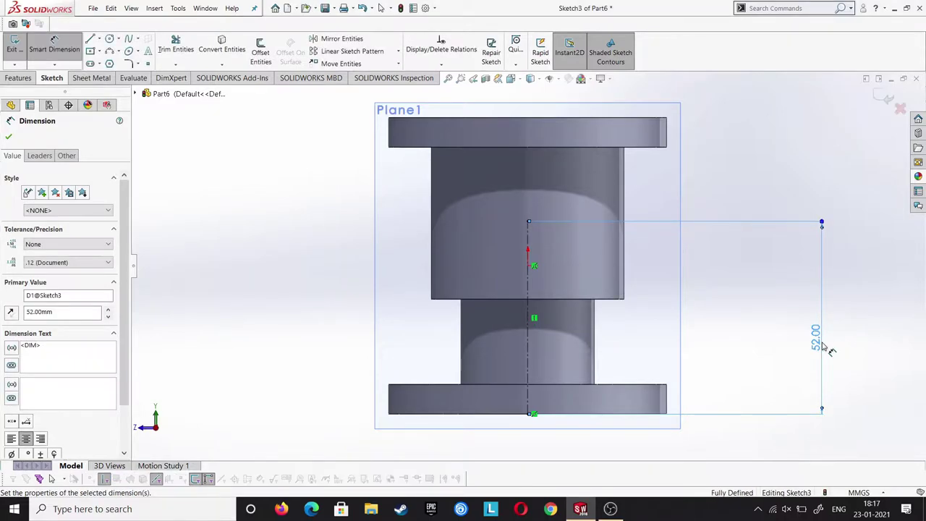
Draw two concentric circles centred at the top of the centerline.
left_click(110, 39)
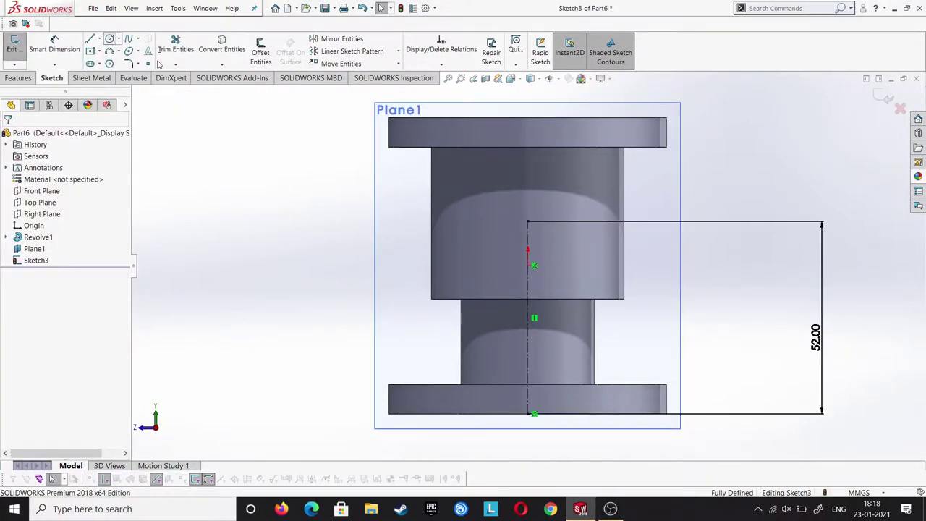
left_click(529, 223)
left_click(555, 268)
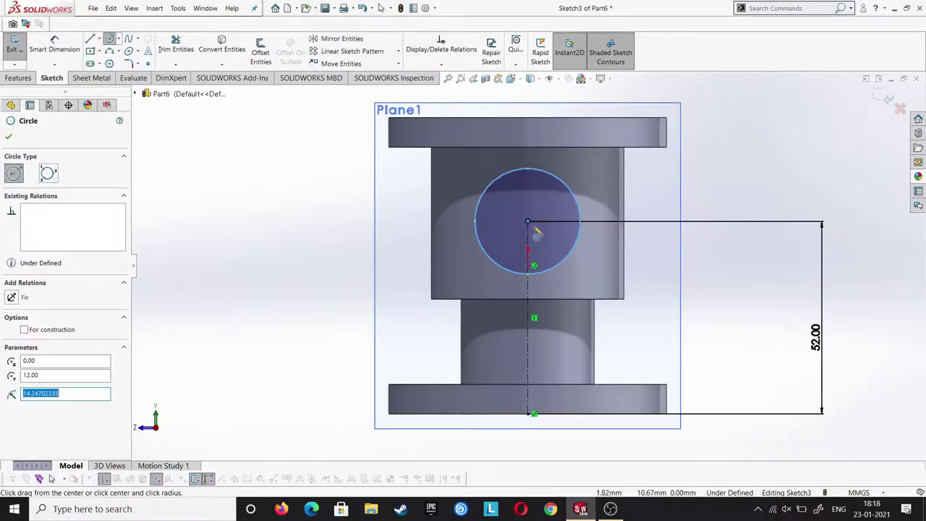
left_click(529, 223)
left_click(565, 295)
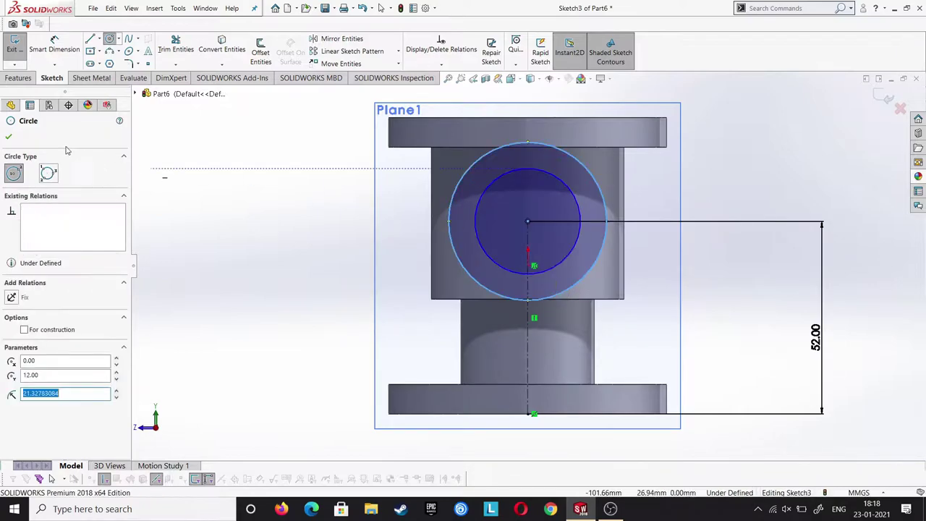
left_click(9, 138)
Set the outer circle diameter to 38 mm and the inner to 28 mm.
left_click(606, 244)
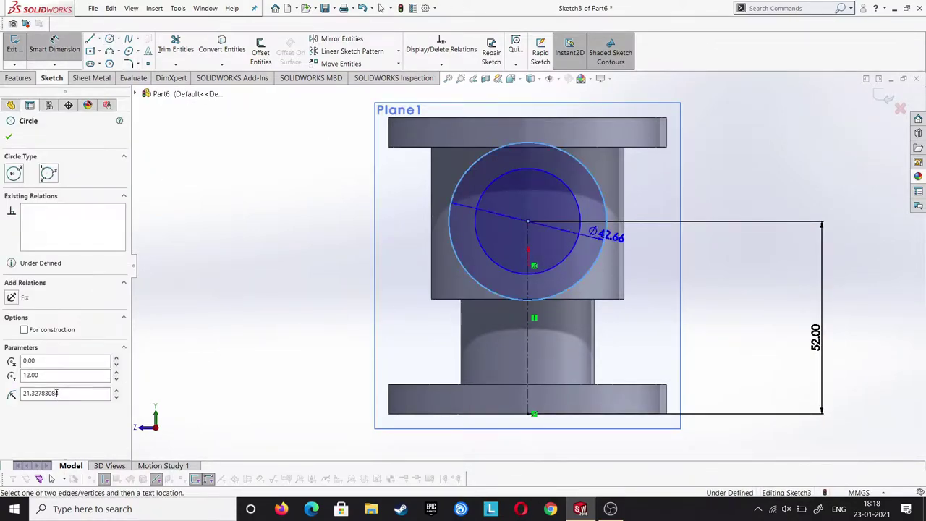
left_click(194, 384)
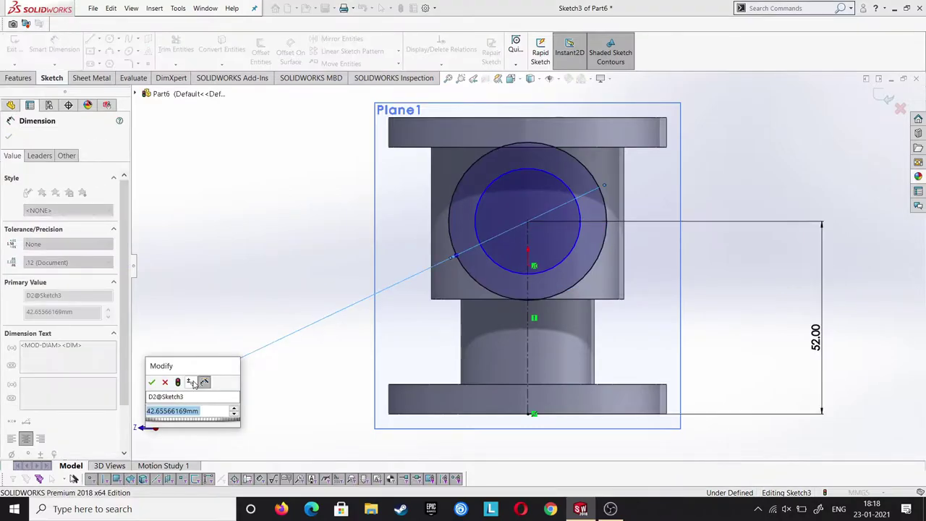
type("38")
key("Return")
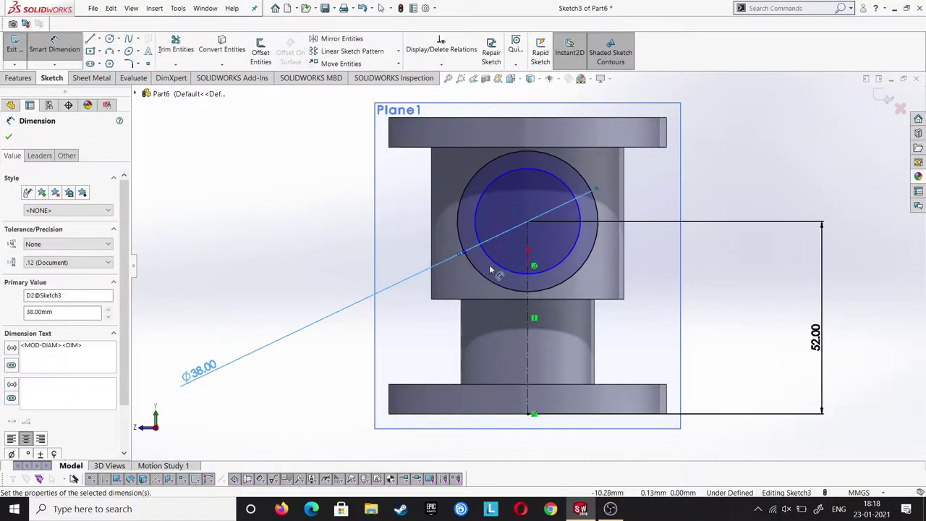
left_click(498, 268)
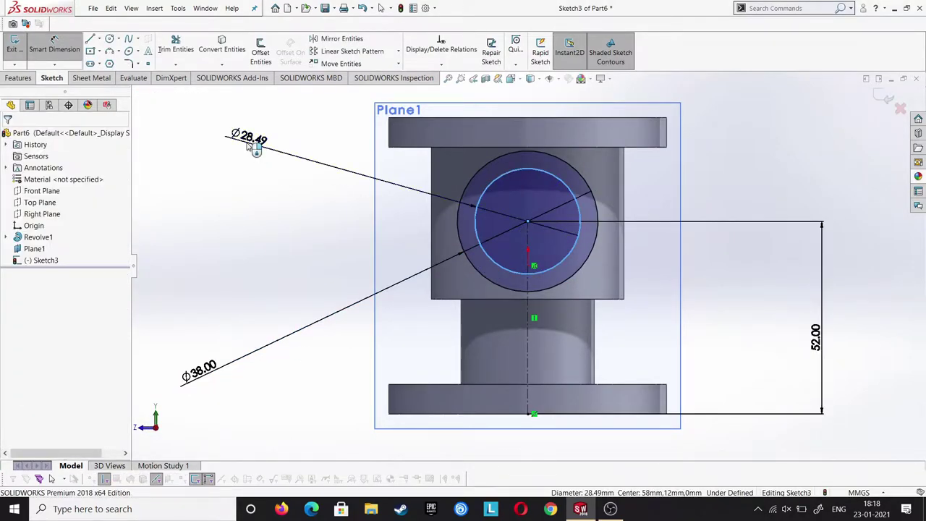
left_click(255, 148)
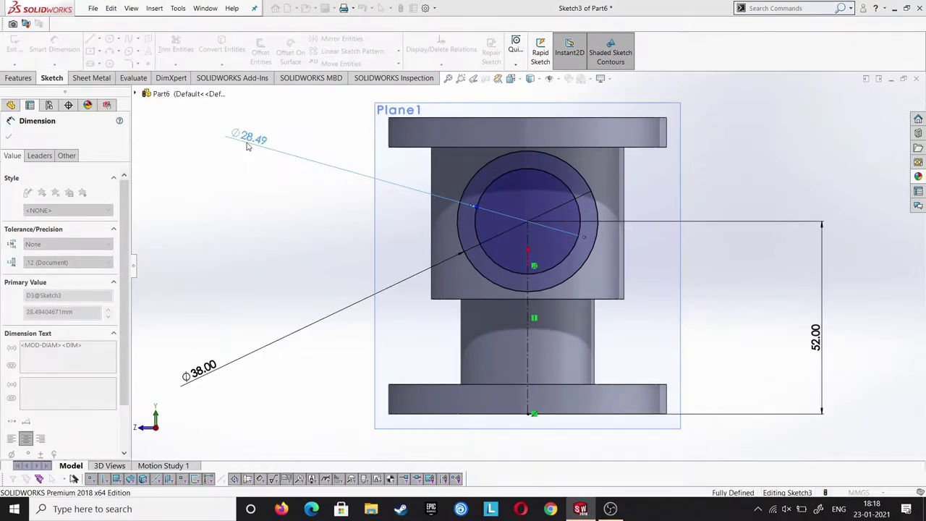
type("28")
key("Return")
left_click(8, 136)
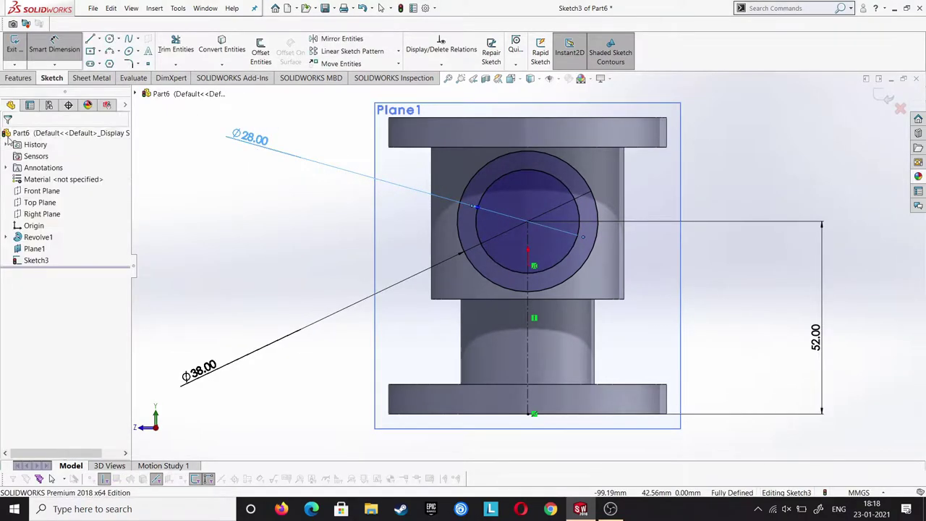
Extrude the ring sketch Up To Surface, ending at the middle cylinder face, to create Boss-Extrude1.
key("ctrl+1")
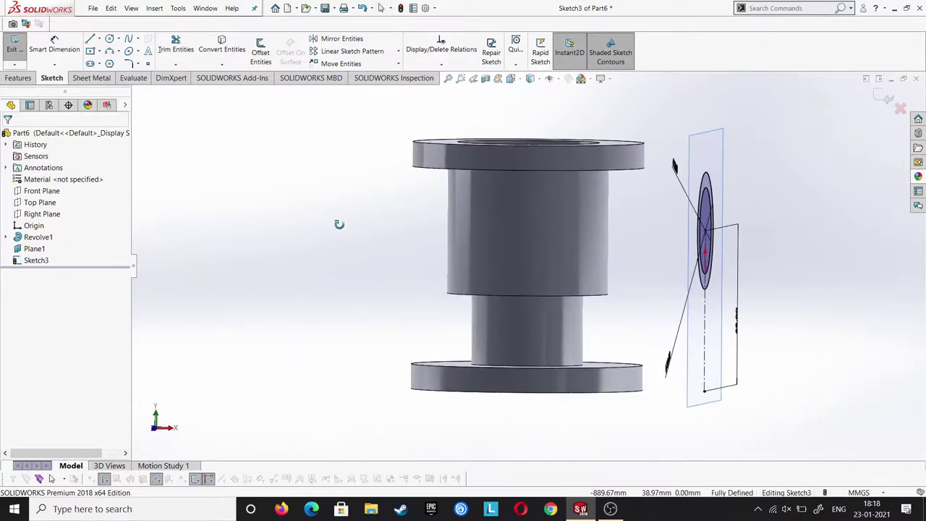
left_click(18, 78)
left_click(21, 52)
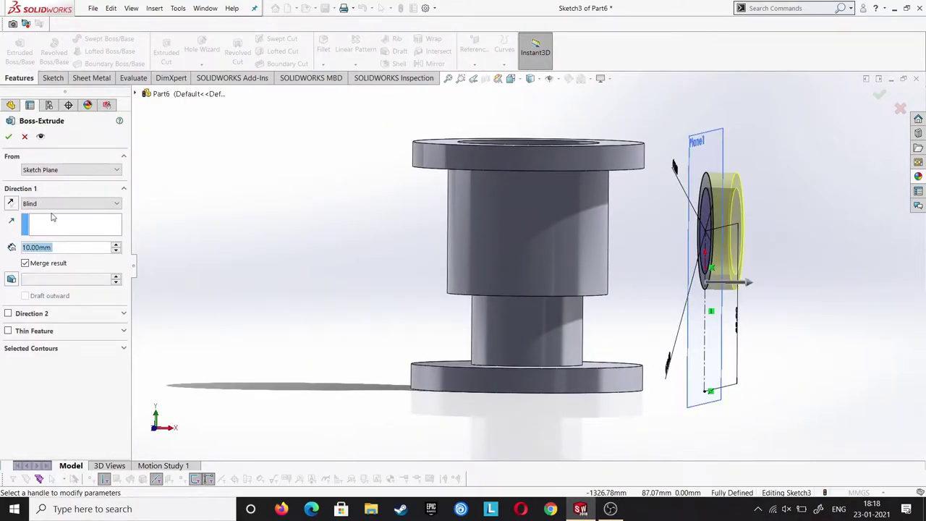
left_click(54, 205)
left_click(54, 236)
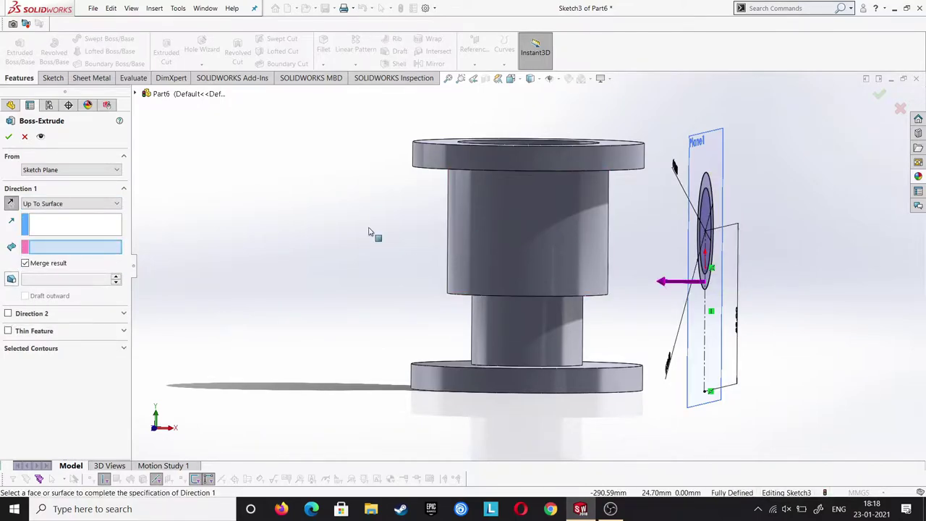
left_click(506, 231)
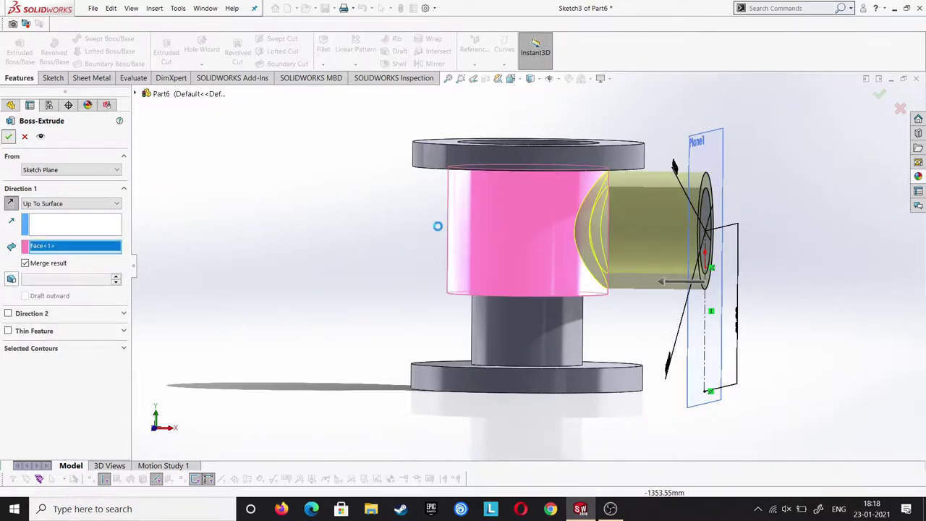
key("Return")
mouse_move(342, 196)
middle_mouse_down()
mouse_move(285, 200)
mouse_move(415, 199)
middle_mouse_up()
On Plane1, sketch two concentric circles centred on the branch.
right_click(673, 218)
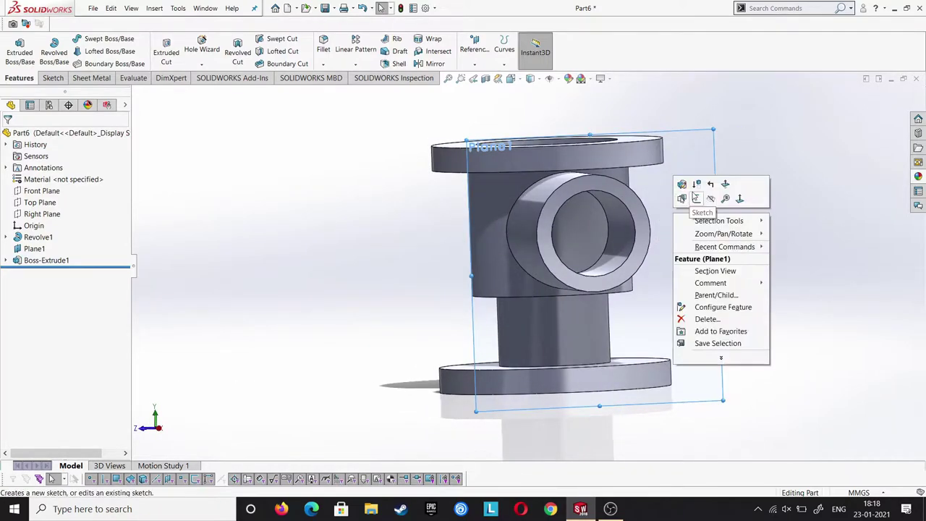
left_click(696, 197)
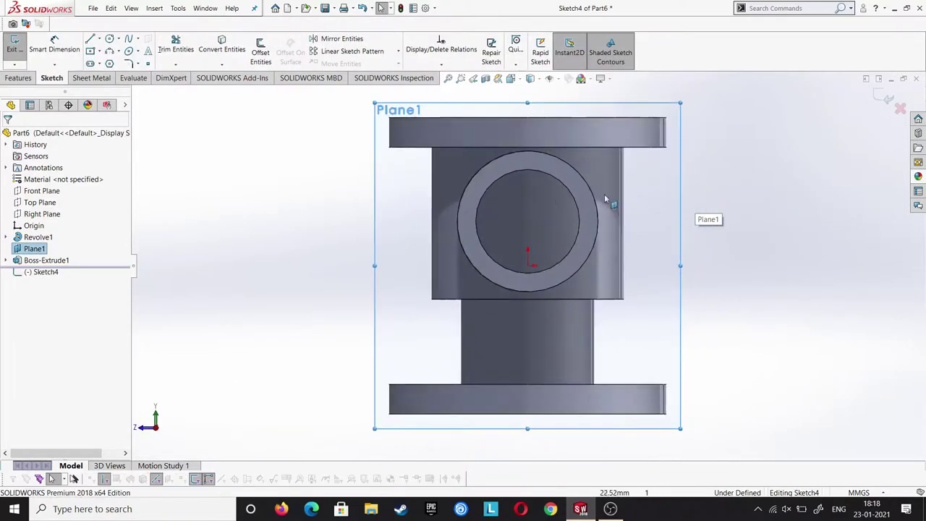
left_click(109, 39)
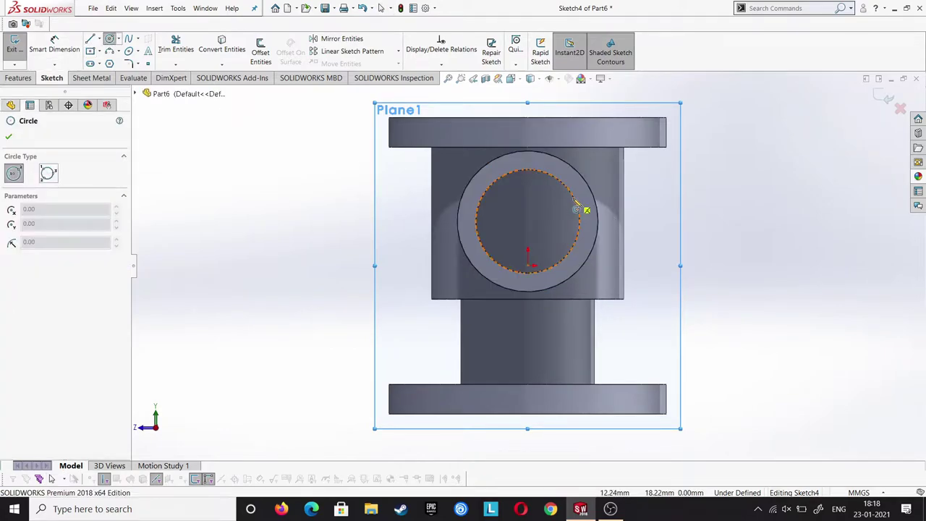
left_click(529, 225)
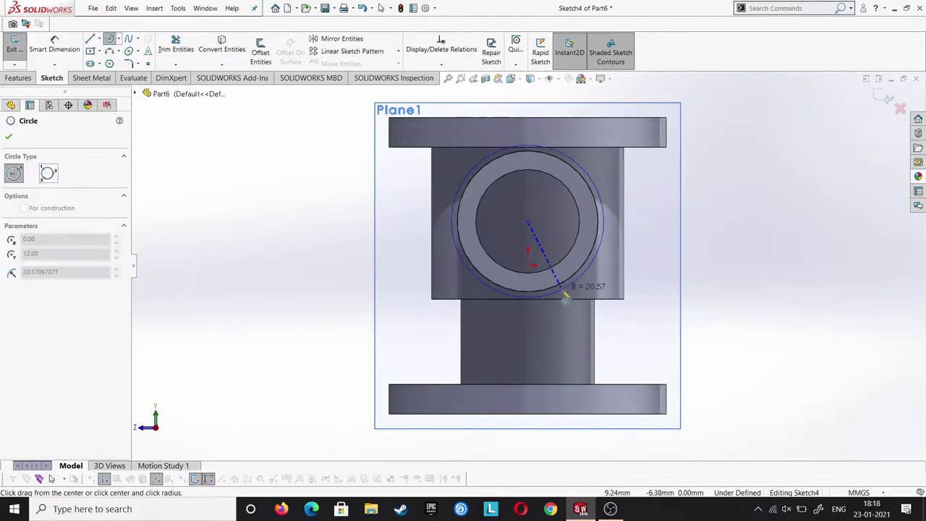
left_click(593, 352)
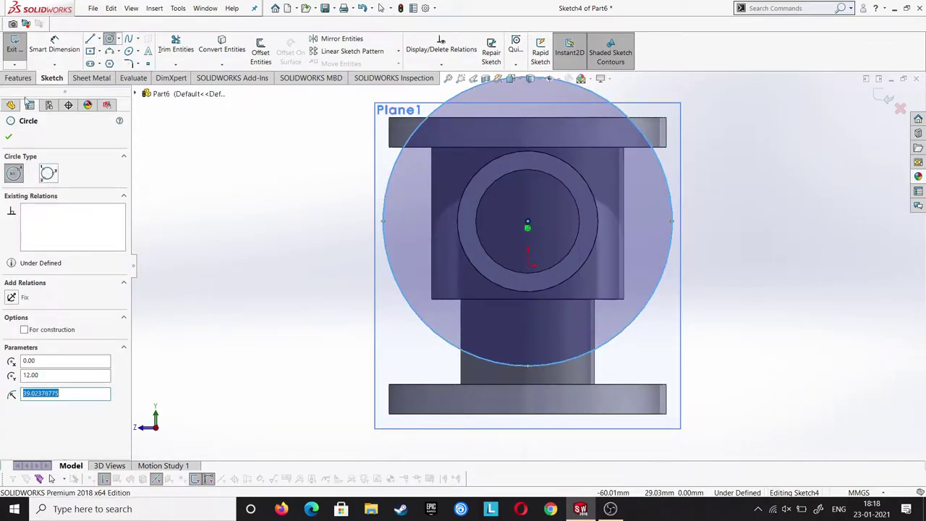
left_click(528, 224)
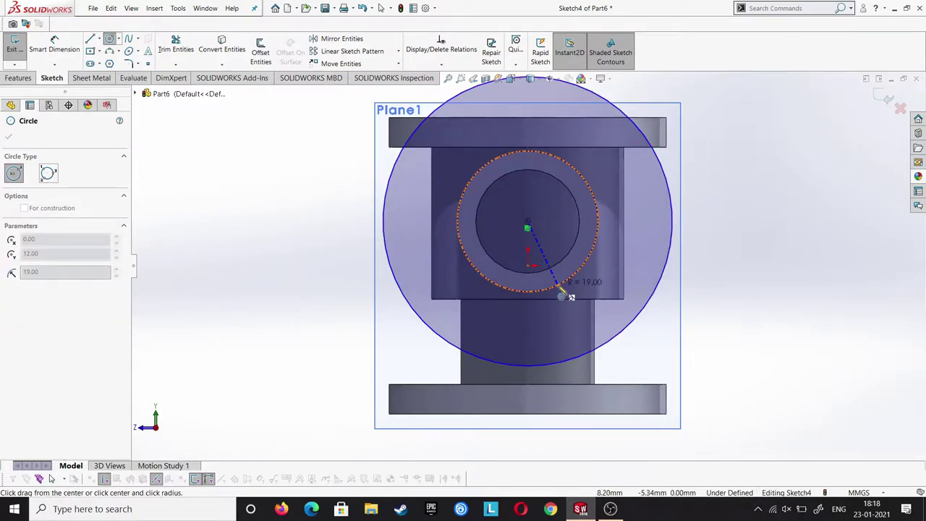
left_click(563, 293)
left_click(9, 139)
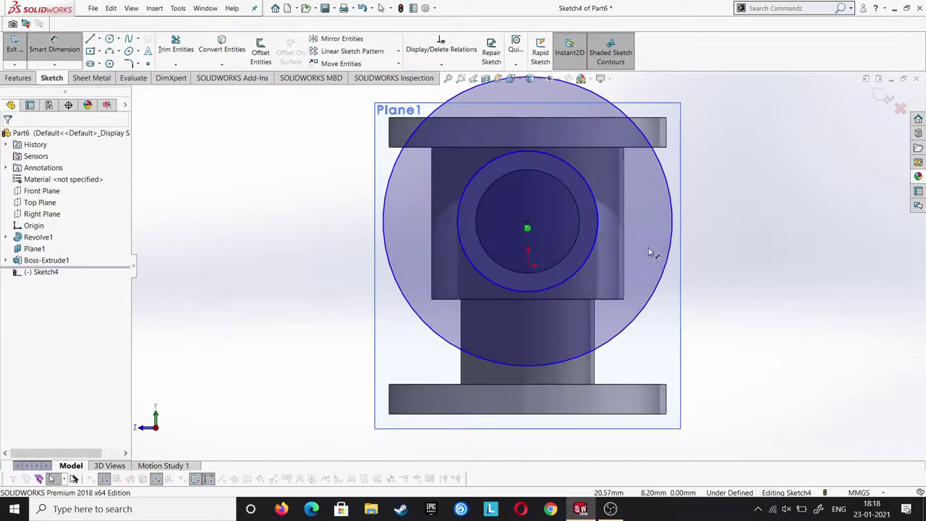
Dimension the outer circle to Ø75 mm and the inner circle to Ø38 mm.
left_click(773, 338)
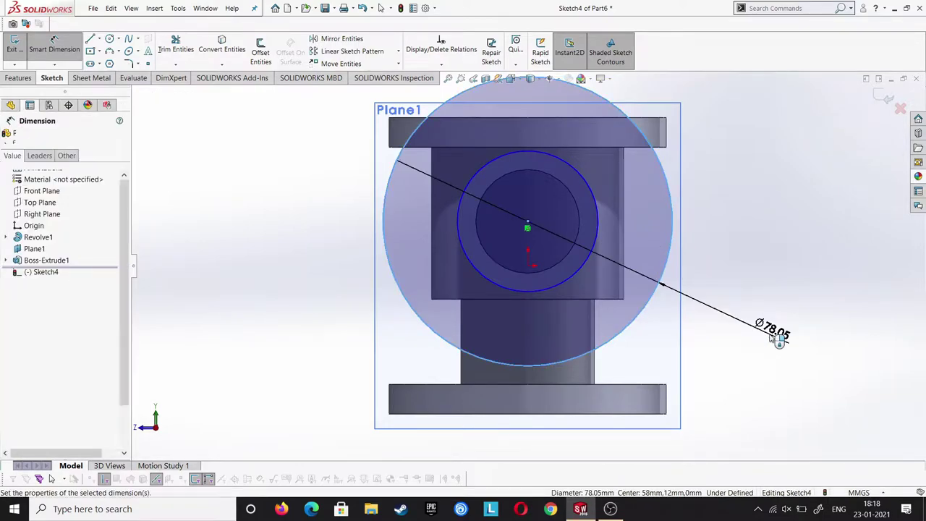
type("75.00mm")
key("Return")
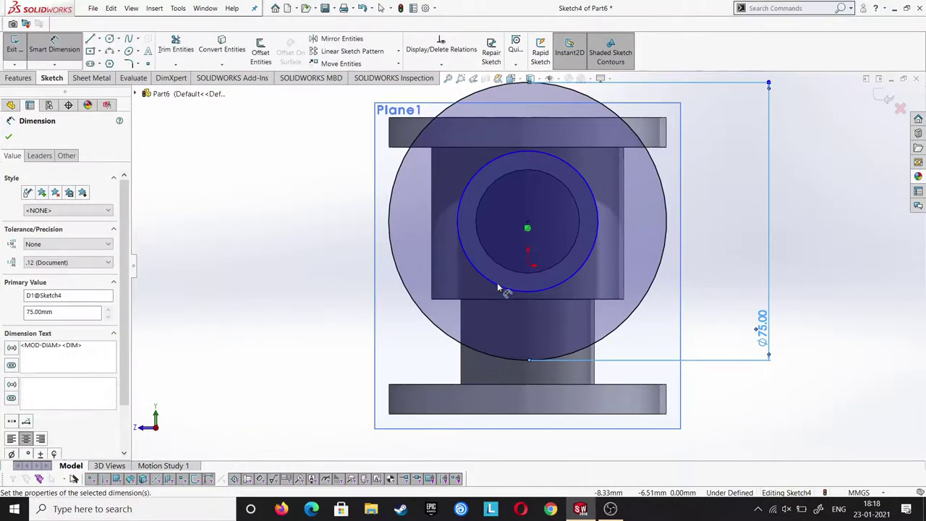
left_click(502, 289)
left_click(192, 320)
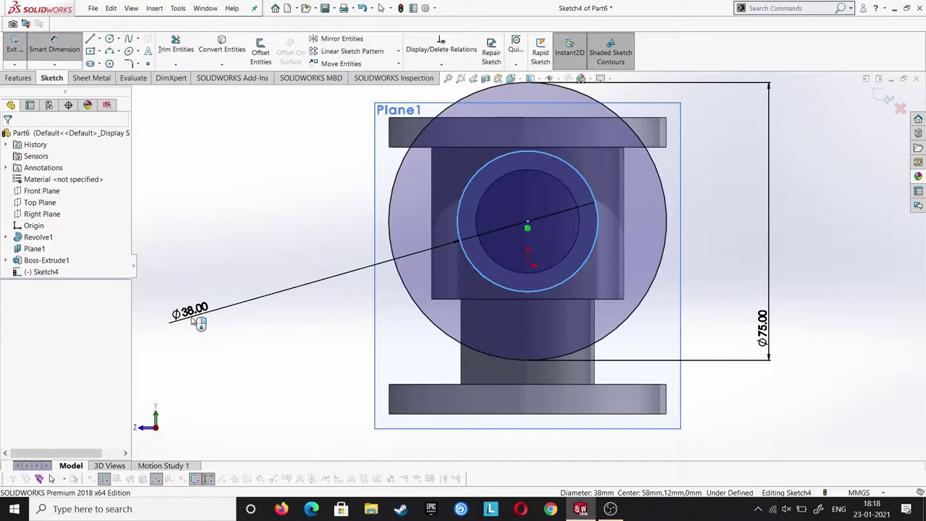
type("38")
key("Return")
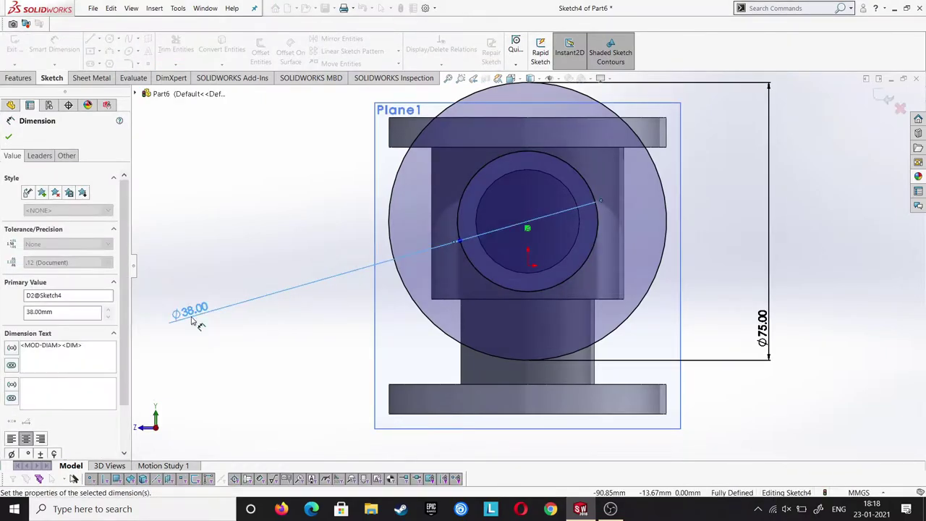
Extrude the flange sketch 10 mm into a solid flange ring.
left_click(9, 136)
left_click(19, 77)
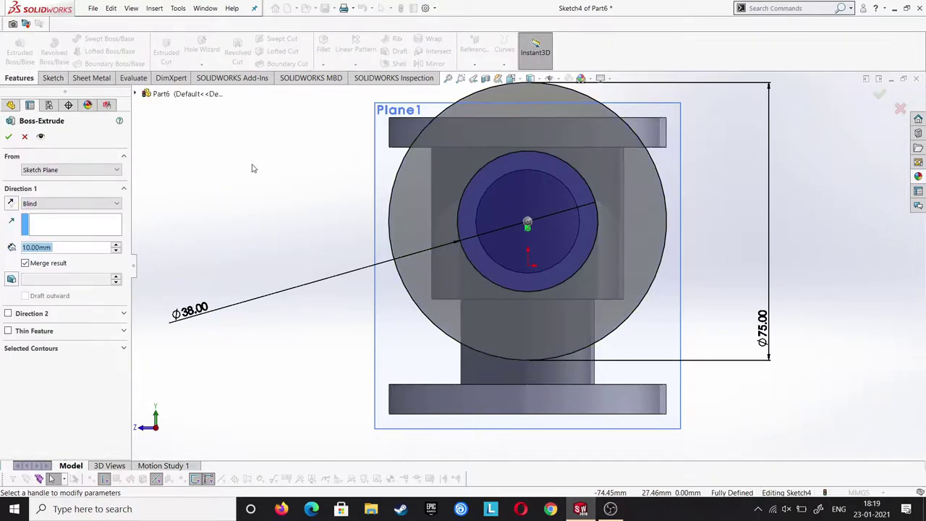
left_click(8, 136)
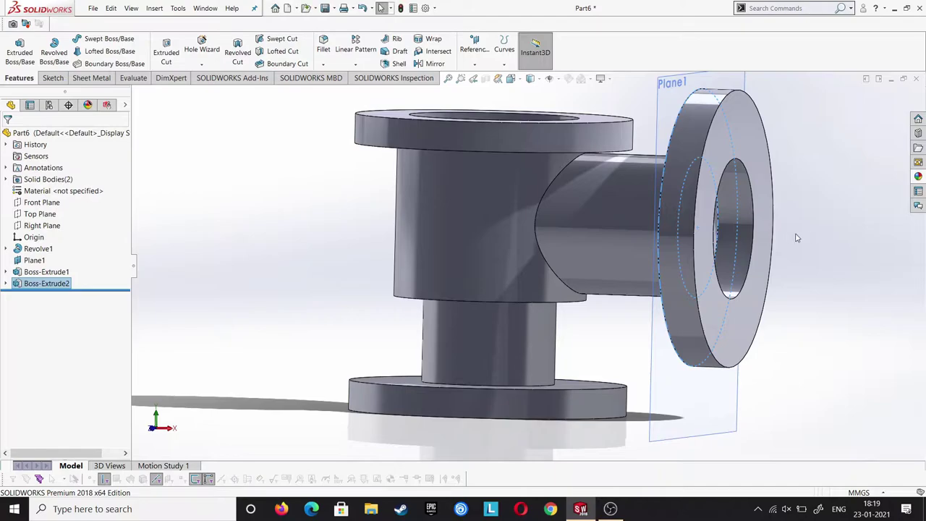
middle_click_drag(796, 237, 710, 378)
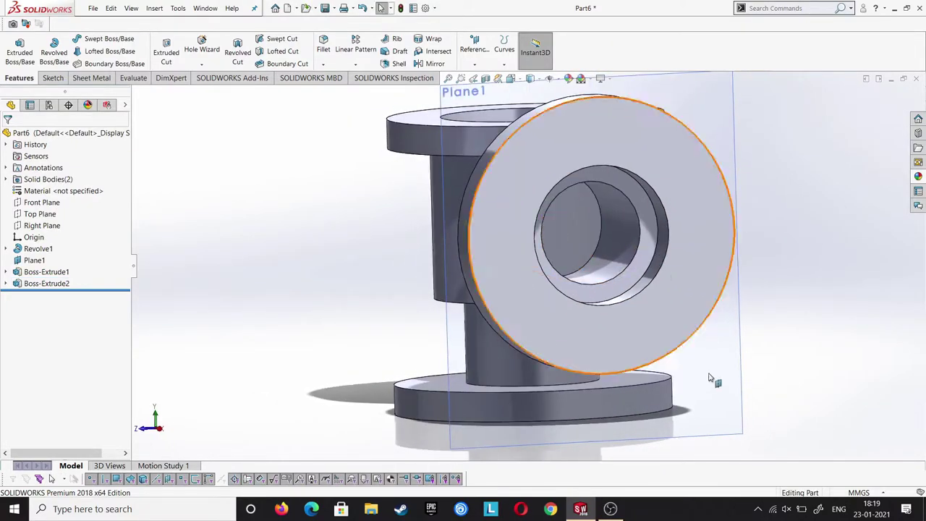
On Plane1, sketch a circle centred on the branch bore.
right_click(709, 377)
left_click(740, 354)
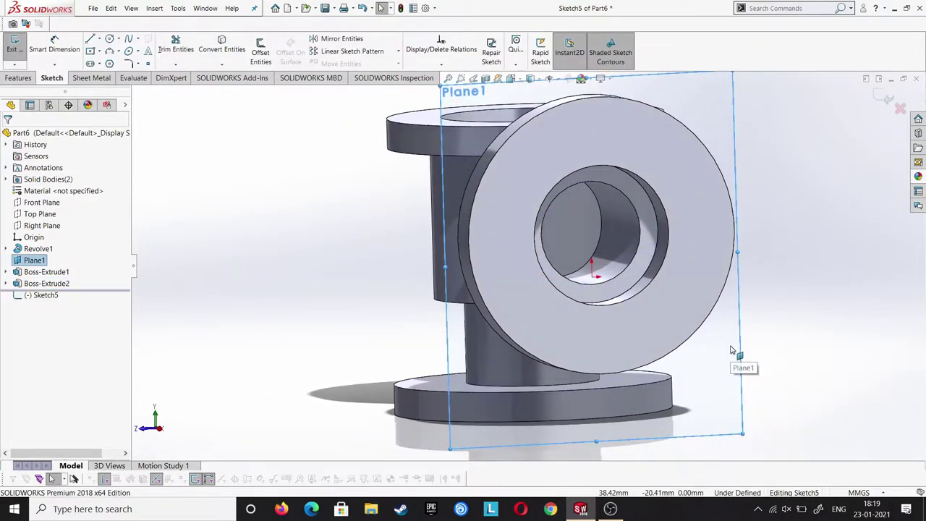
left_click(109, 39)
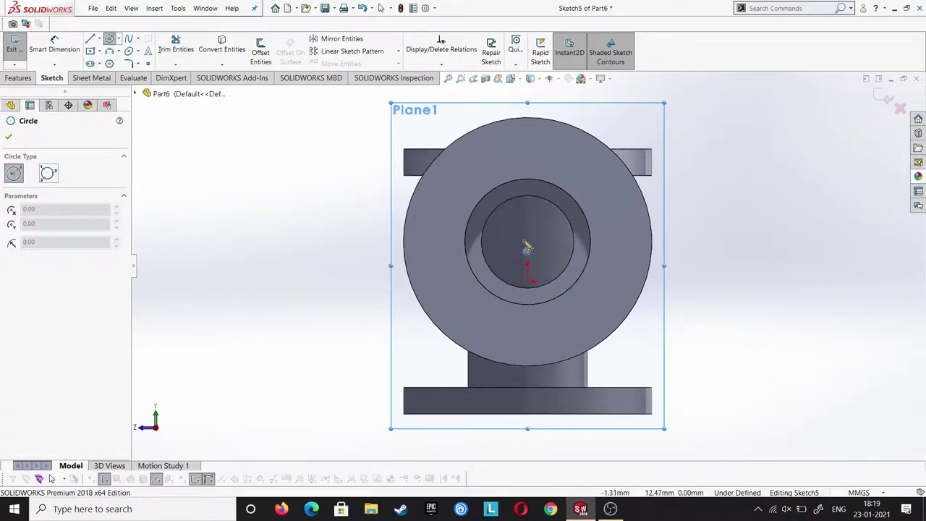
left_click(529, 244)
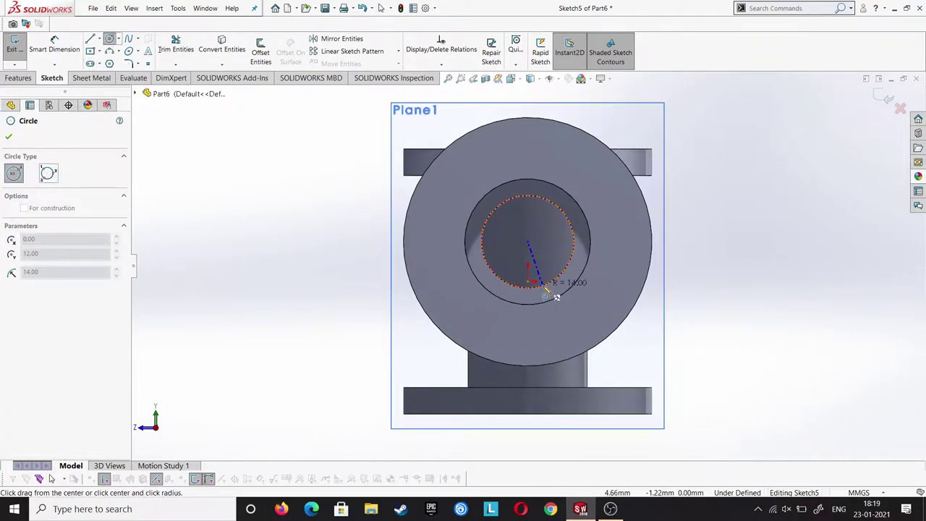
left_click(554, 295)
right_click(545, 285)
left_click(561, 294)
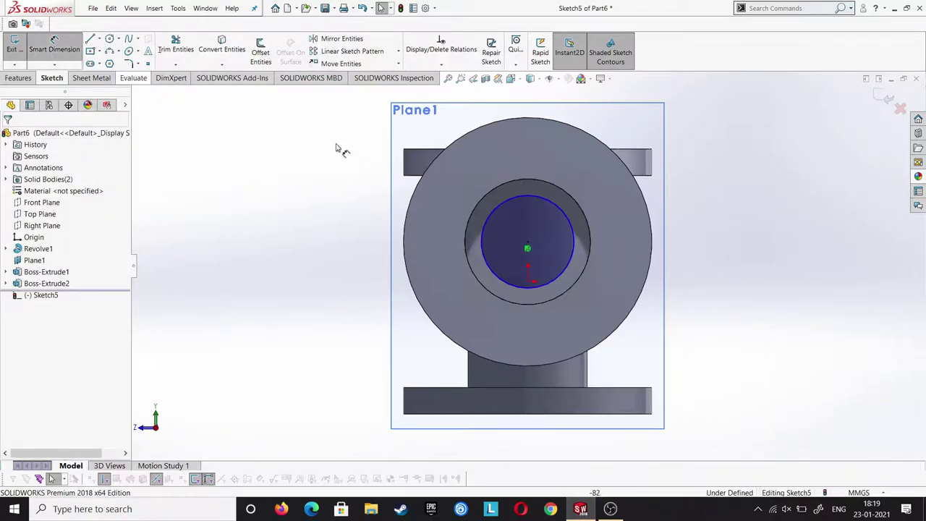
Dimension the bore circle to Ø28 mm.
left_click(561, 280)
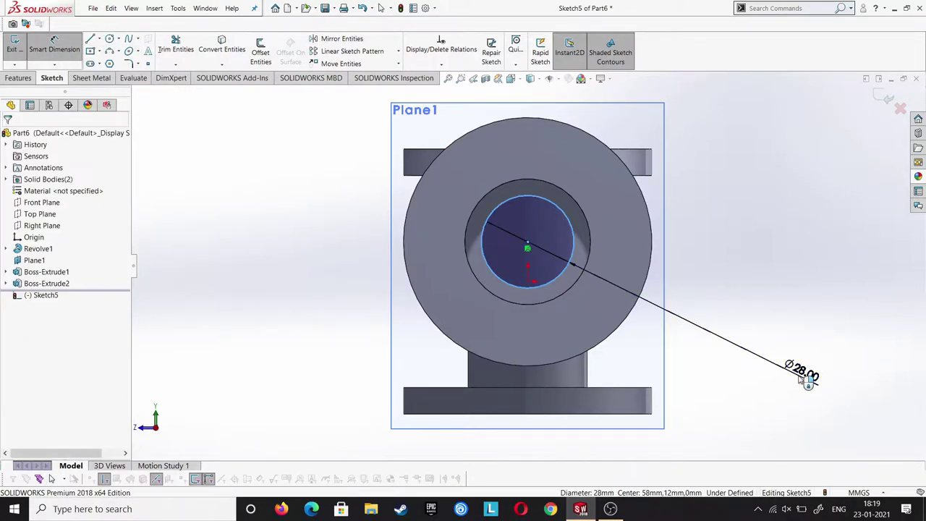
left_click(801, 378)
type("28")
key("Return")
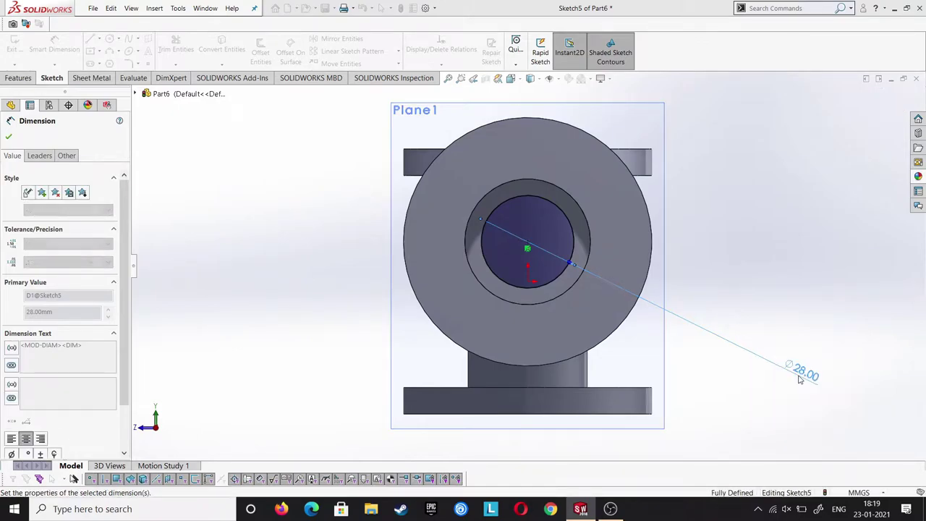
Cut-extrude the Ø28 circle Up To Surface, stopping at the chosen face of the main body.
left_click(6, 134)
left_click(18, 77)
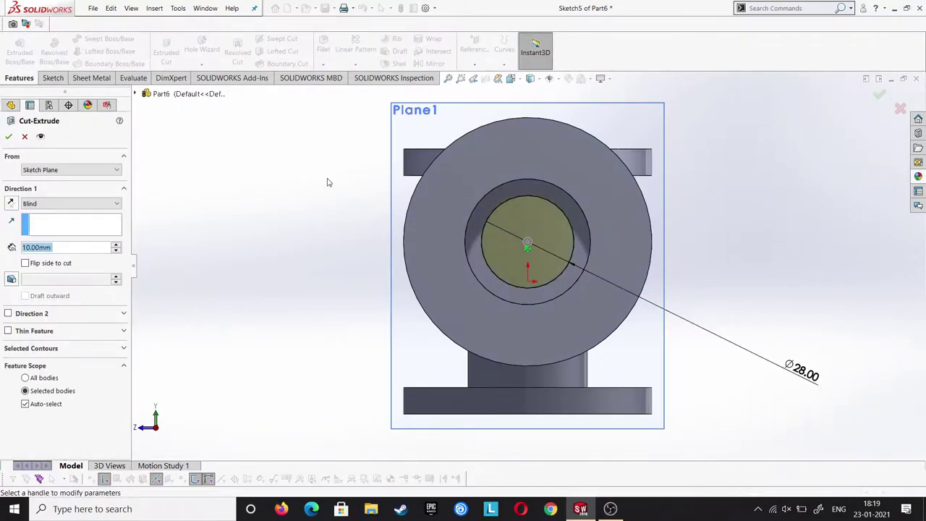
left_click(61, 205)
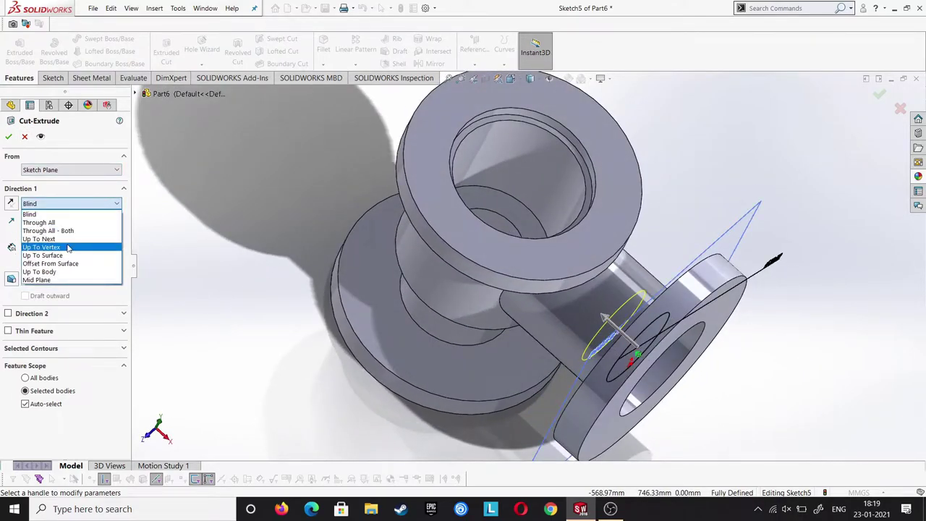
left_click(43, 251)
left_click(539, 280)
middle_click_drag(539, 281, 363, 279)
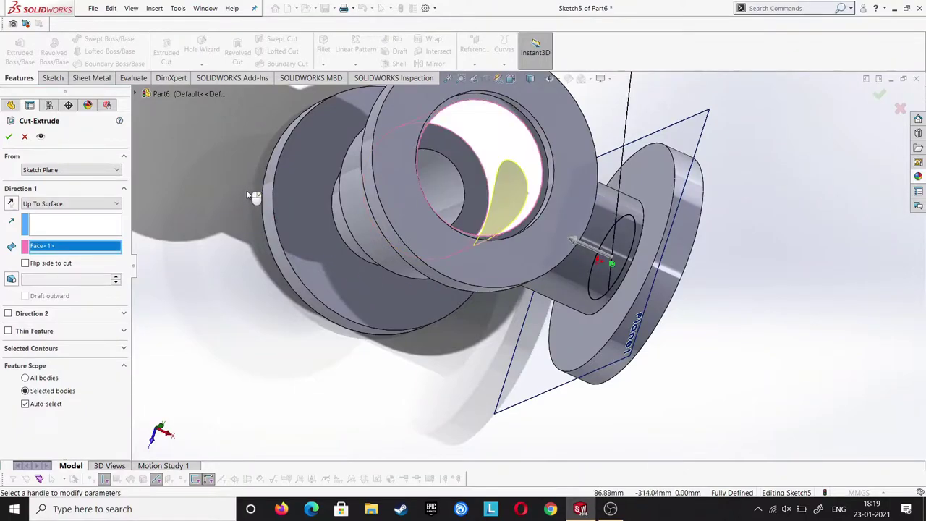
left_click(9, 136)
mouse_move(702, 321)
middle_mouse_down()
mouse_move(692, 235)
mouse_move(547, 362)
mouse_move(601, 283)
middle_mouse_up()
right_click(646, 275)
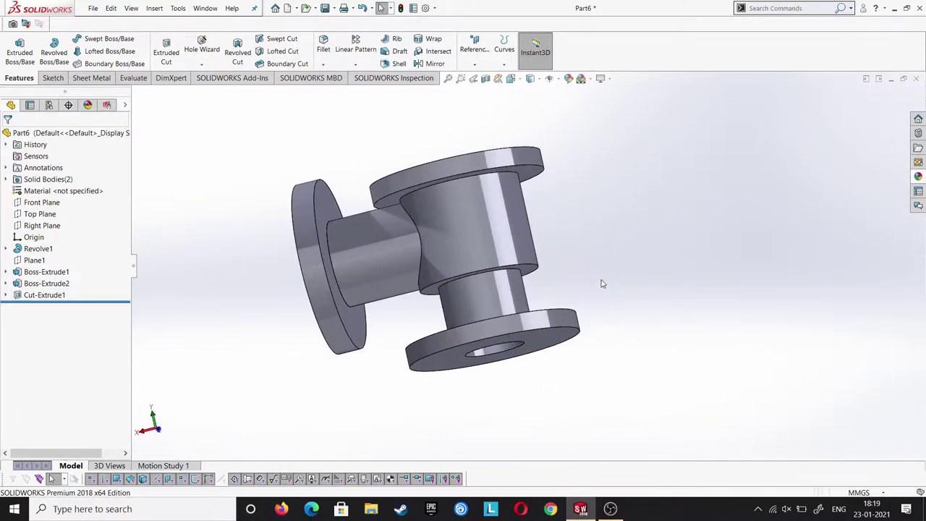
Fillet the edge where the main body meets the lower neck at 9 mm.
left_click(320, 45)
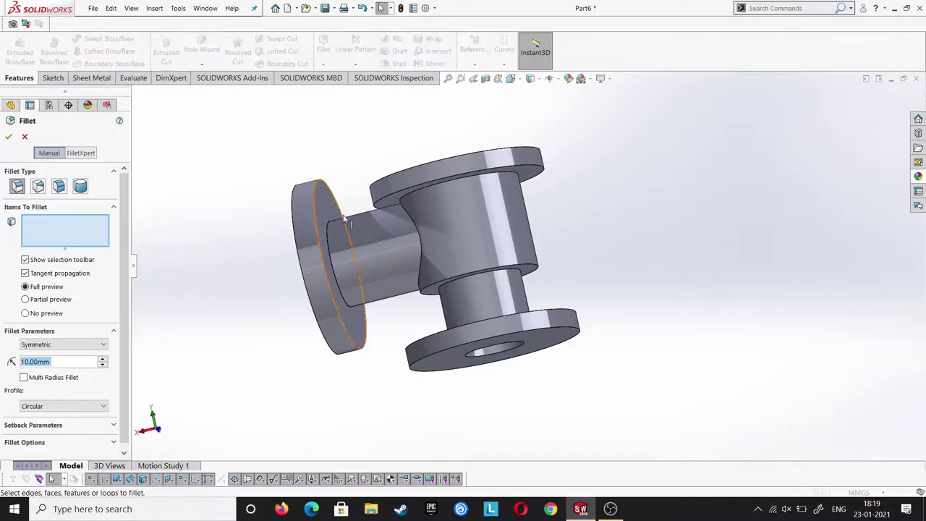
scroll(388, 317, "down", 1)
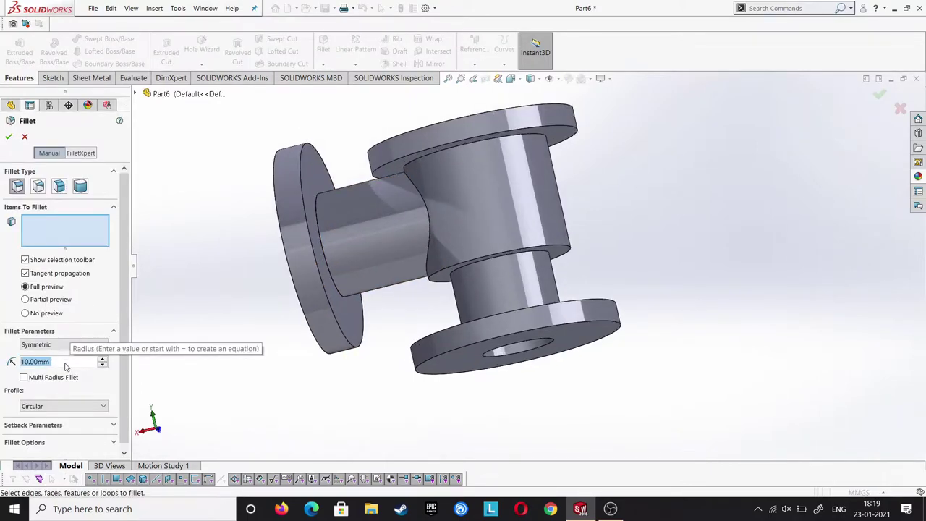
scroll(65, 367, "down", 1)
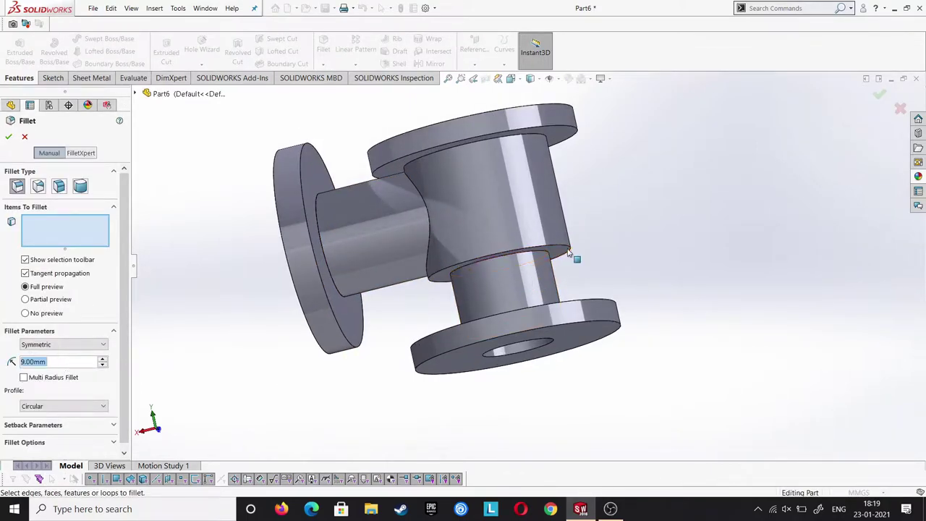
scroll(643, 268, "down", 1)
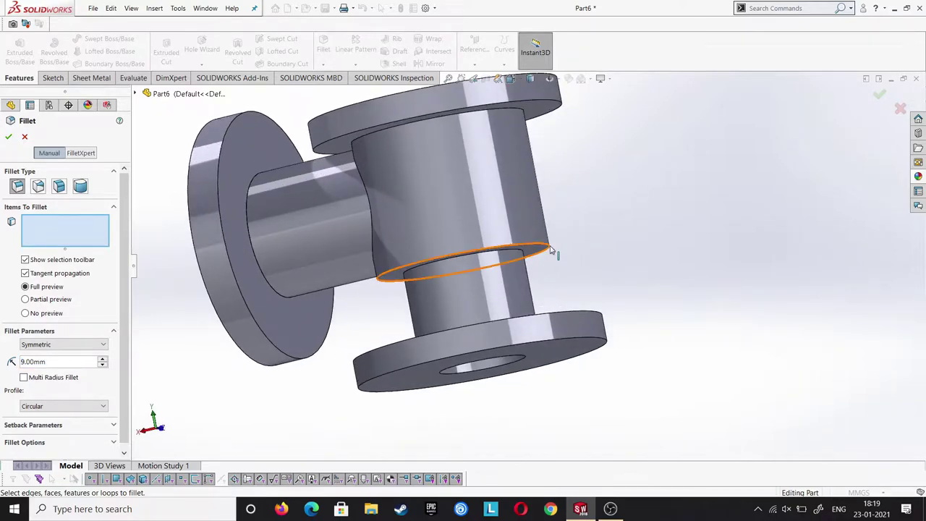
left_click(550, 250)
middle_click_drag(365, 294, 378, 293)
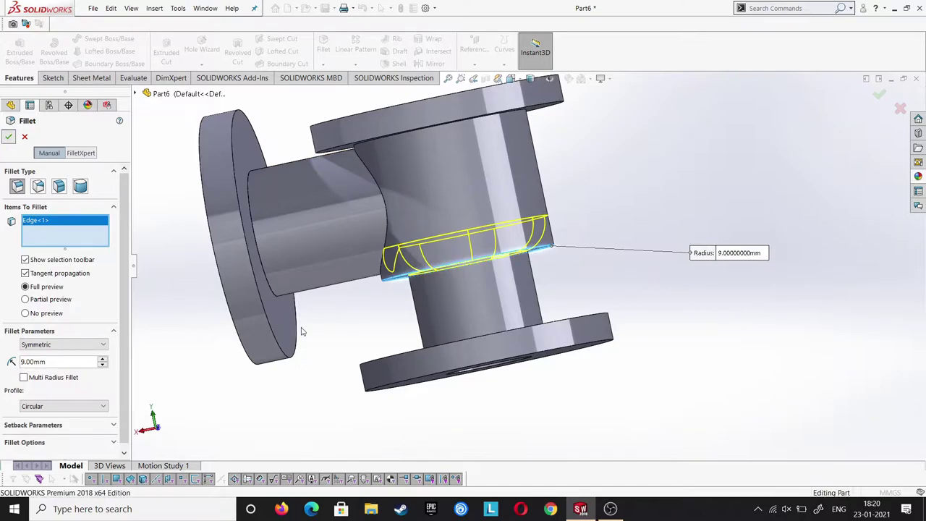
key("Return")
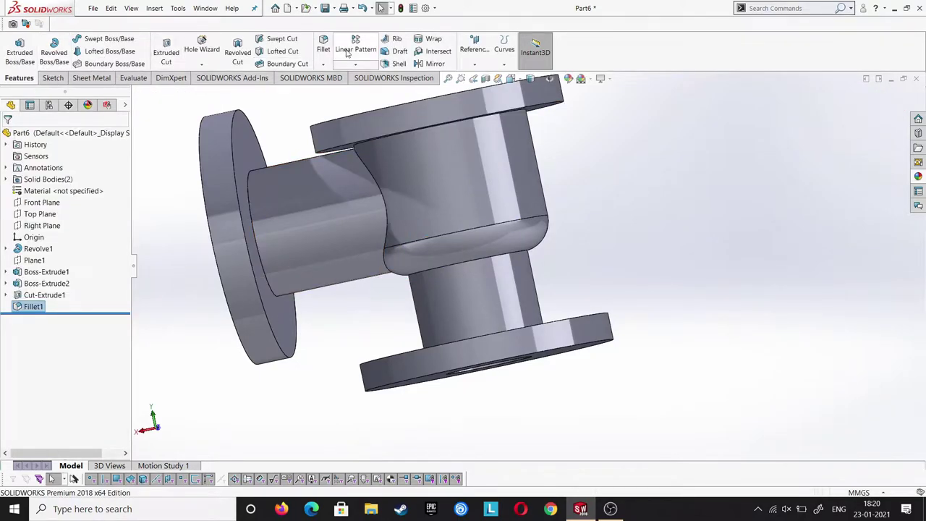
Fillet the edge below the first fillet, then round the branch-to-side-flange edge at 3 mm.
key("Return")
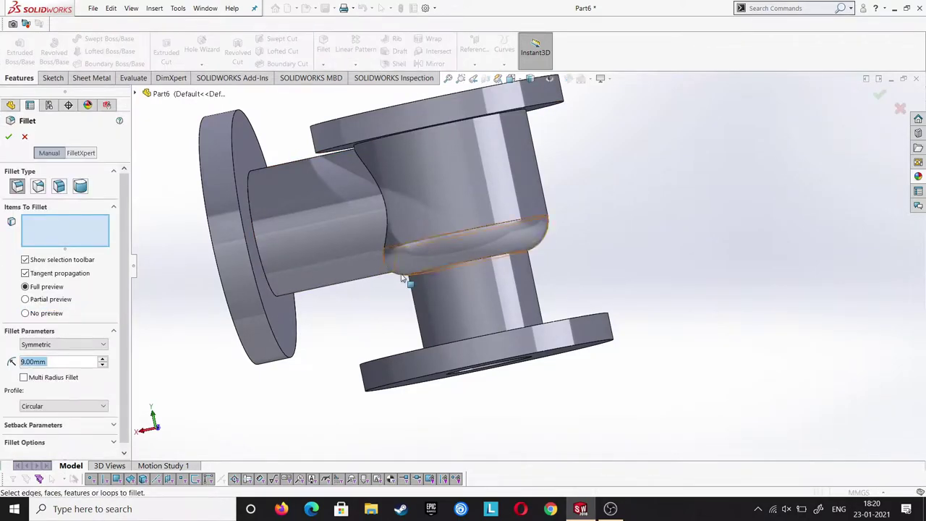
left_click(411, 279)
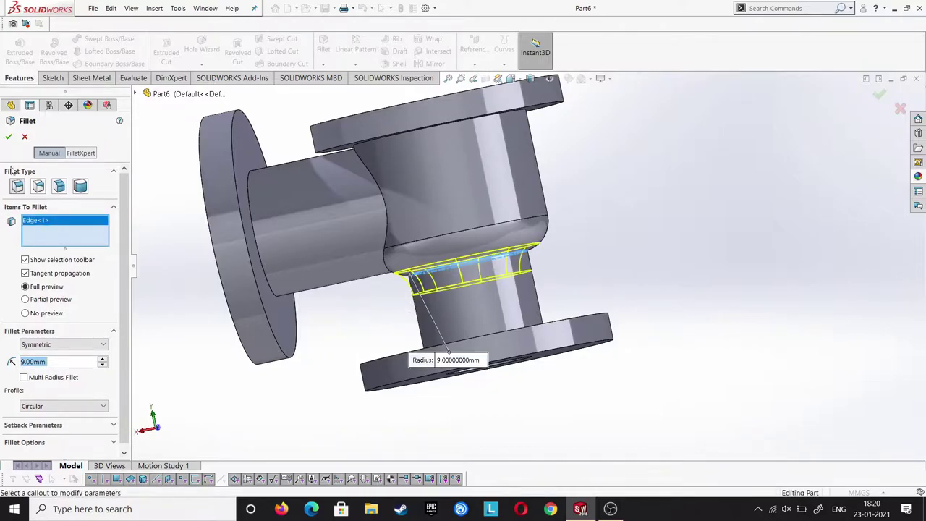
left_click(9, 136)
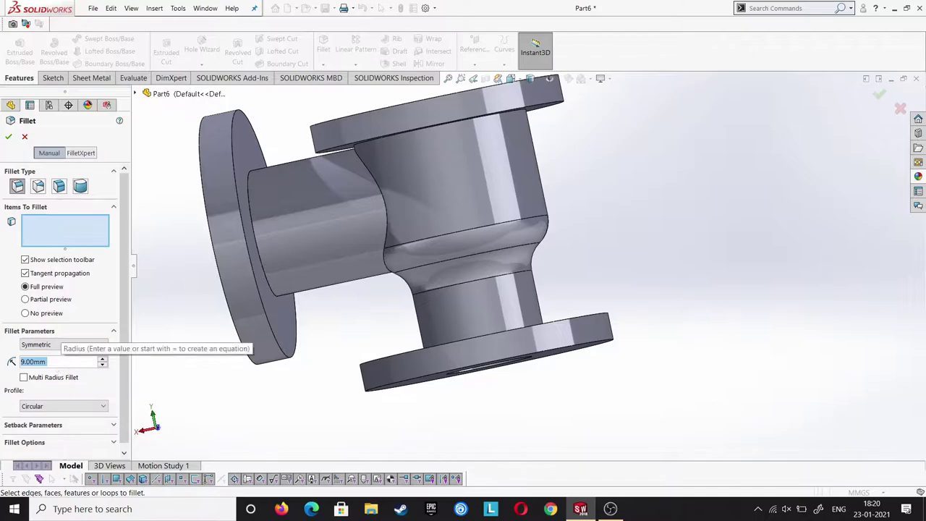
type("3")
left_click(274, 295)
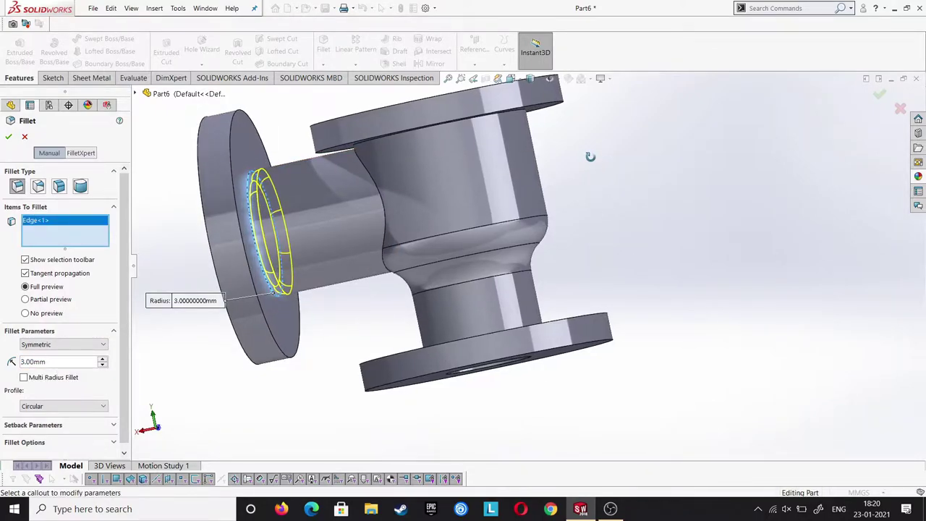
mouse_move(590, 156)
middle_mouse_down()
mouse_move(573, 160)
mouse_move(579, 190)
mouse_move(607, 223)
mouse_move(637, 221)
mouse_move(603, 190)
mouse_move(580, 187)
mouse_move(598, 145)
mouse_move(377, 93)
middle_mouse_up()
key("Return")
Fillet the top flange's inner edge and the bottom neck edge at 3 mm, leaving out the pipe–flange junction edge.
left_click(321, 48)
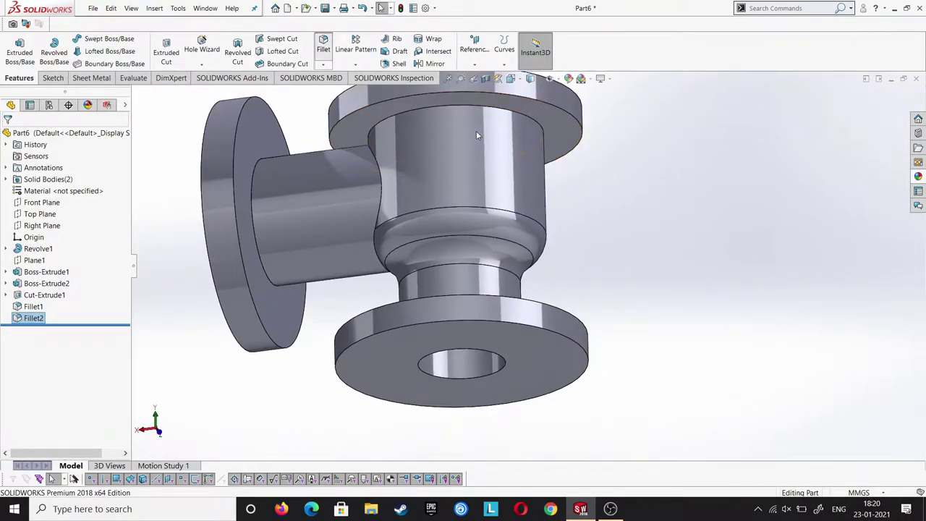
left_click(534, 126)
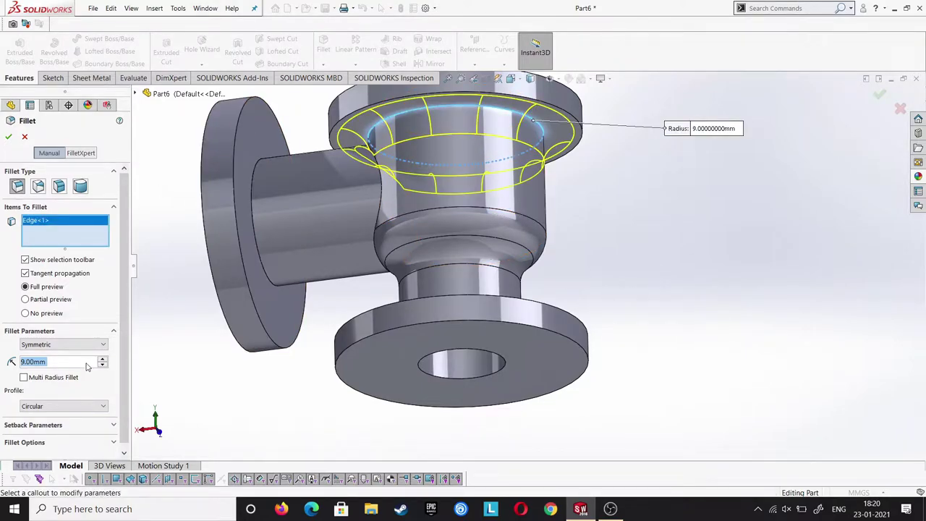
type("3")
key("Return")
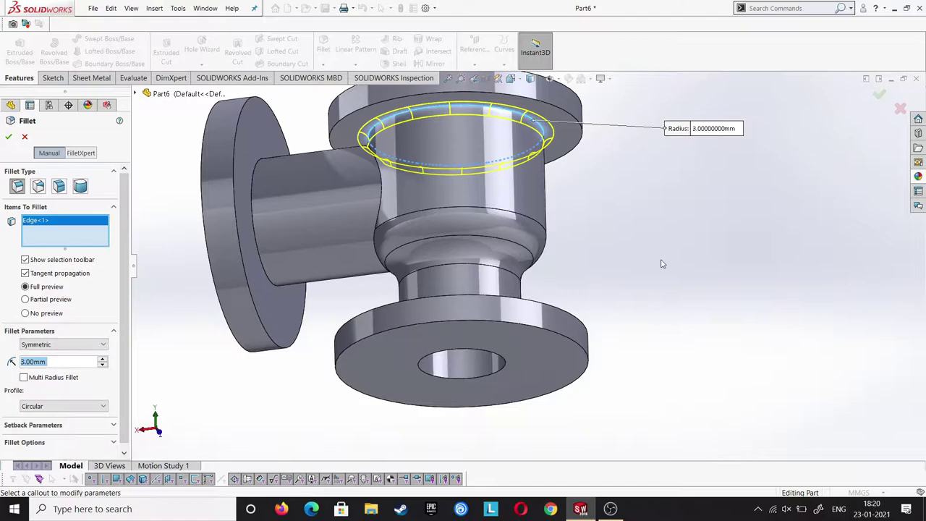
middle_click_drag(661, 264, 519, 342)
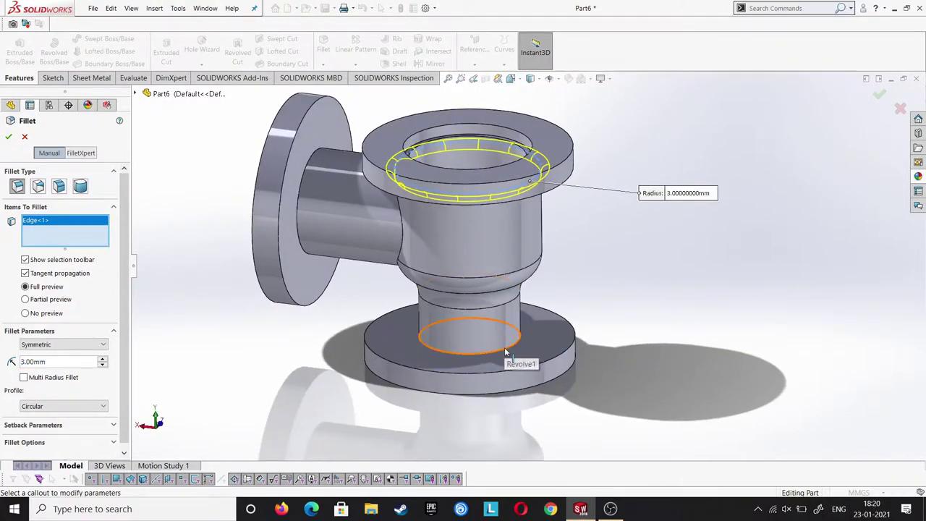
left_click(500, 347)
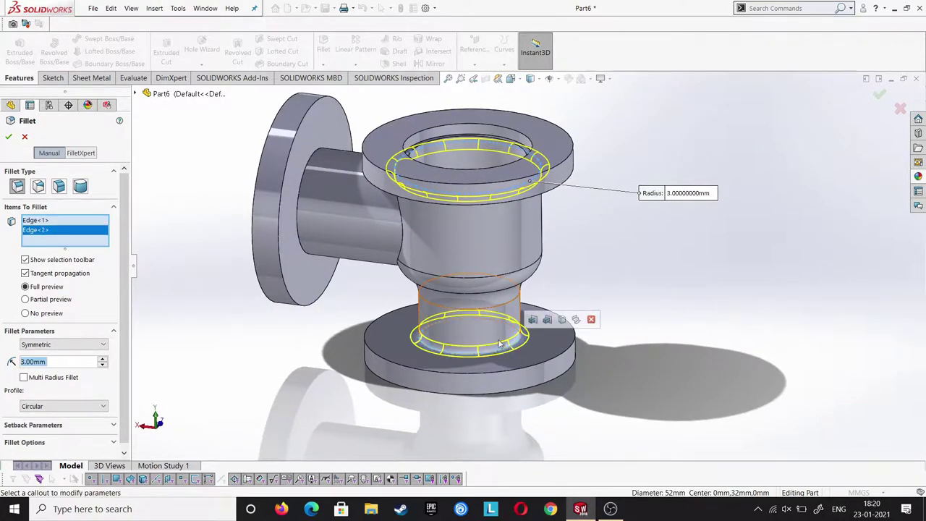
left_click(301, 245)
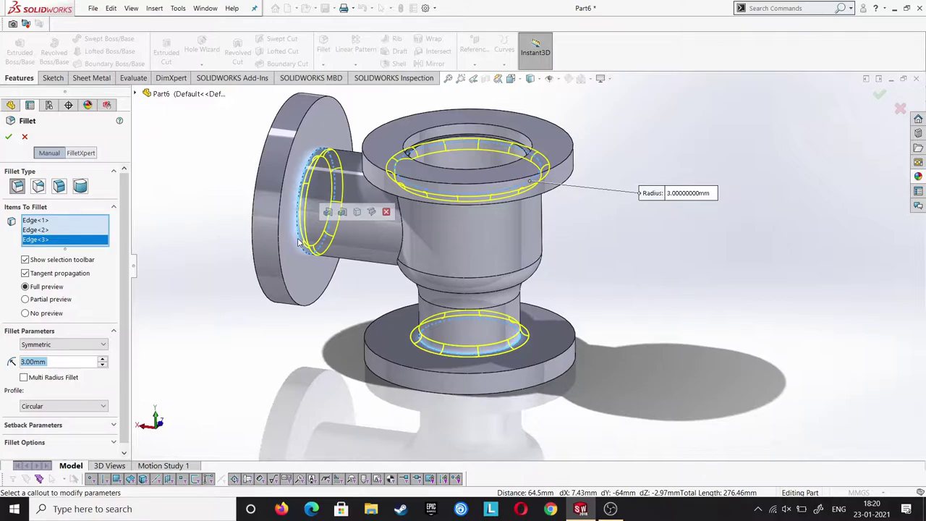
right_click(30, 241)
left_click(54, 256)
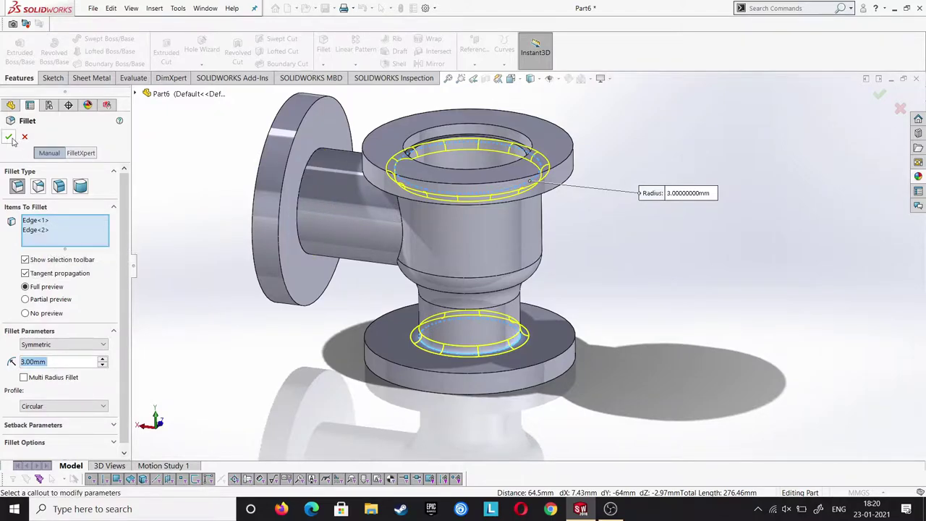
key("Return")
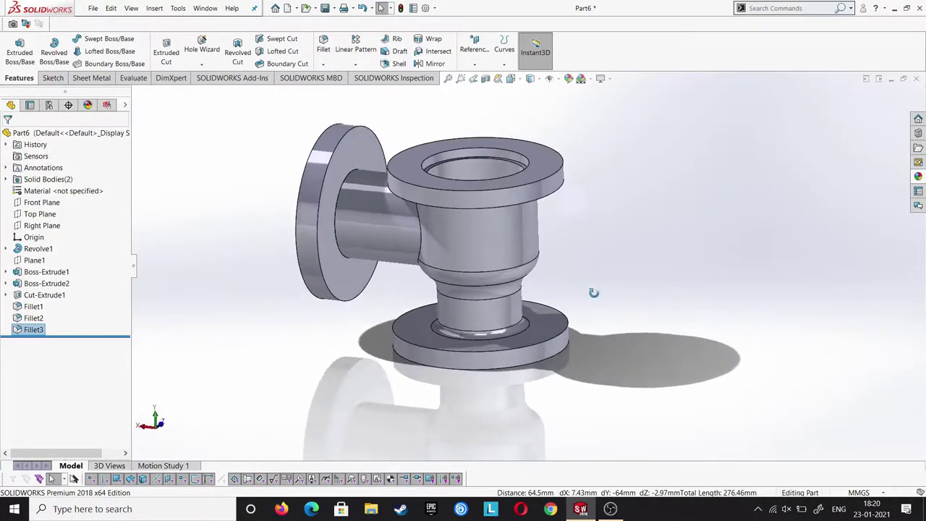
Chamfer the top bore's inner circular edge at 2 mm × 45°.
left_click(326, 67)
left_click(340, 88)
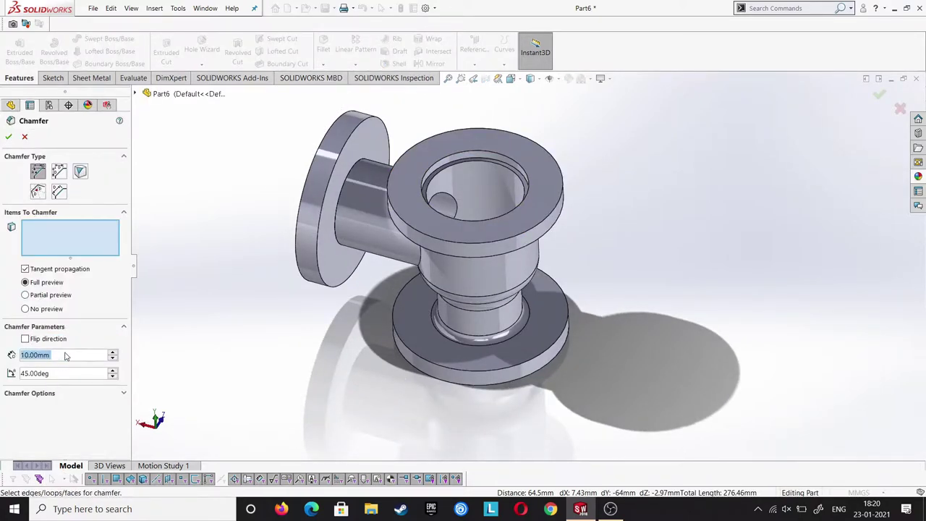
type("2")
key("Return")
middle_click_drag(528, 127, 500, 235)
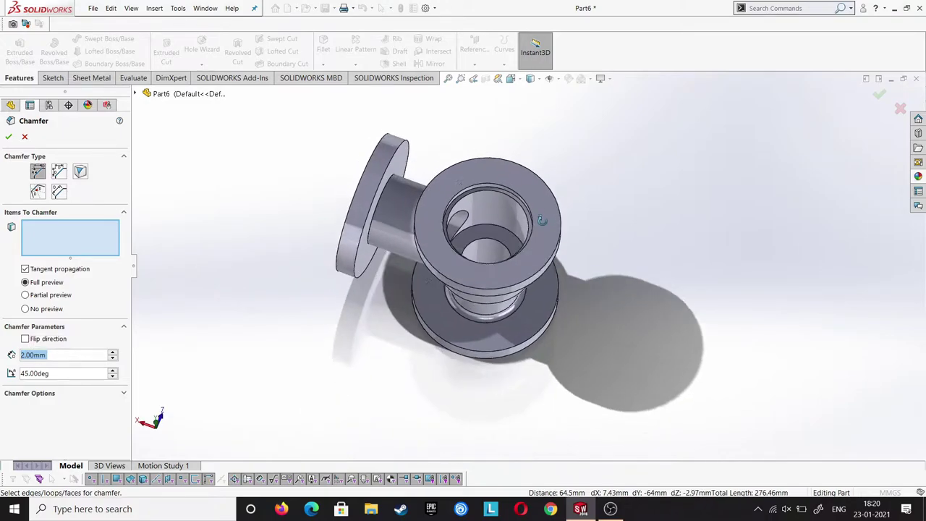
left_click(498, 241)
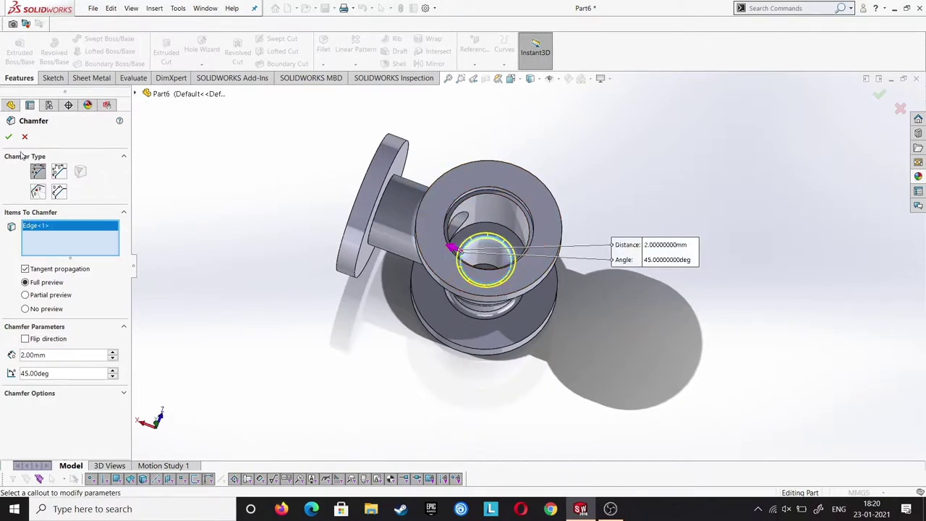
mouse_move(612, 234)
middle_mouse_down()
mouse_move(590, 201)
mouse_move(440, 264)
middle_mouse_up()
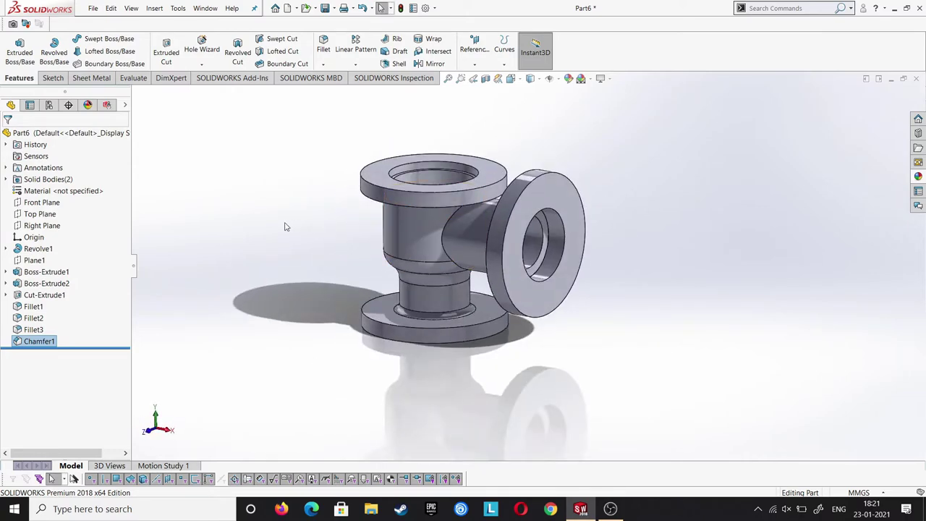
middle_click_drag(338, 227, 388, 251)
Start a sketch on the top flange face and draw a centre-point circle at the origin.
right_click(487, 201)
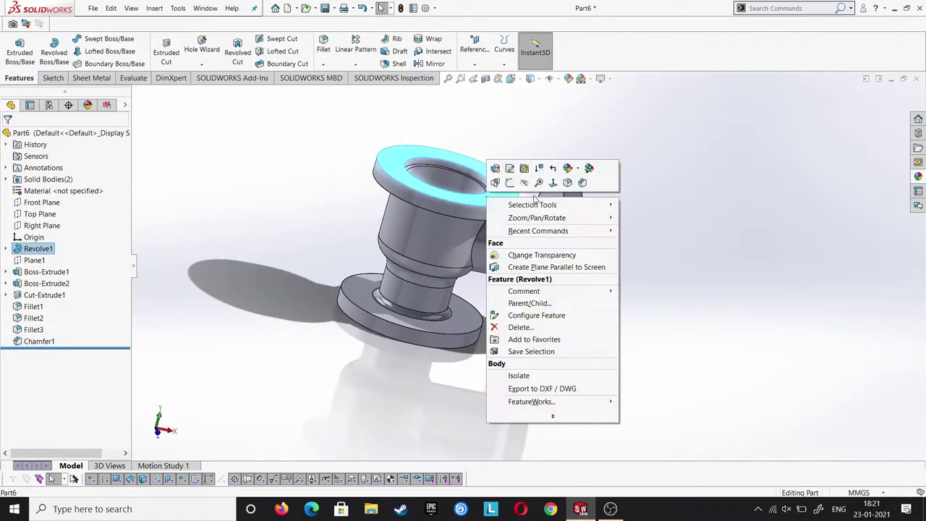
left_click(510, 183)
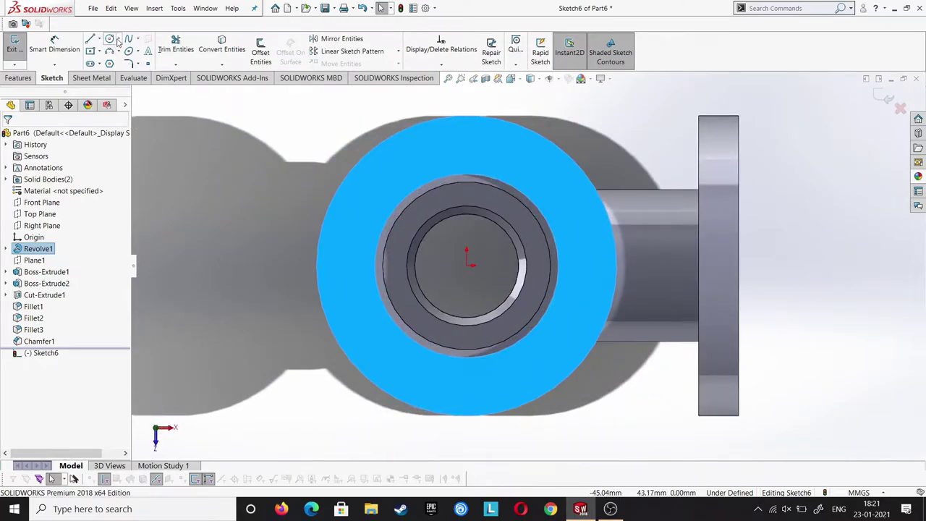
left_click(145, 63)
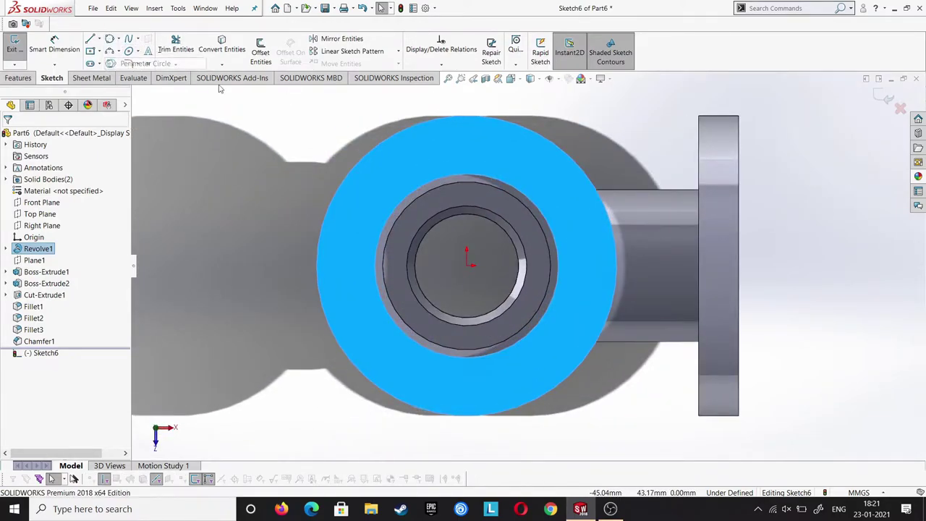
left_click(121, 43)
left_click(137, 49)
left_click(467, 267)
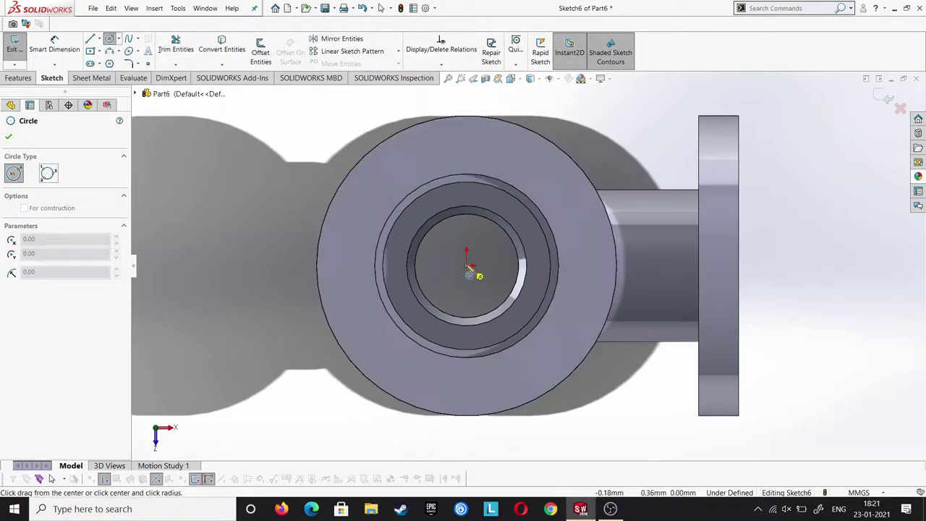
left_click(492, 380)
right_click(511, 389)
left_click(536, 387)
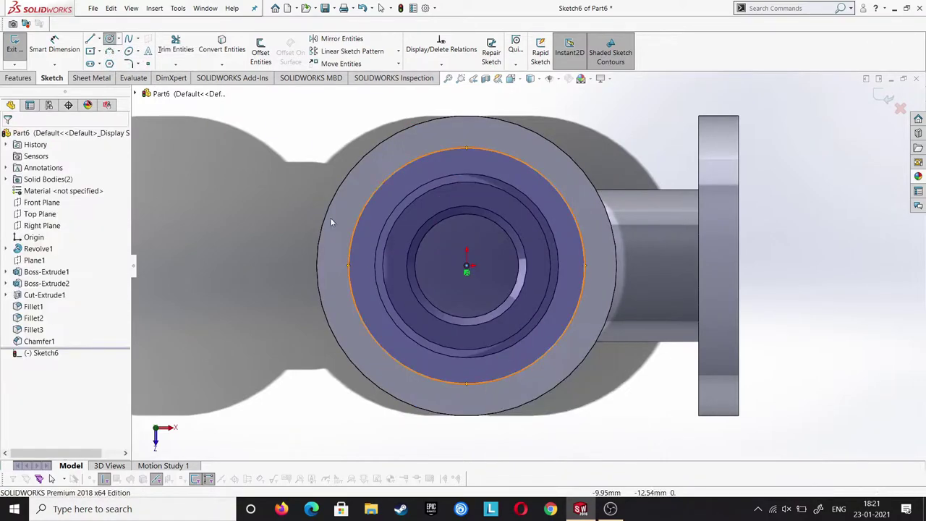
Dimension the origin circle to Ø56 mm as the construction pitch circle.
left_click(579, 315)
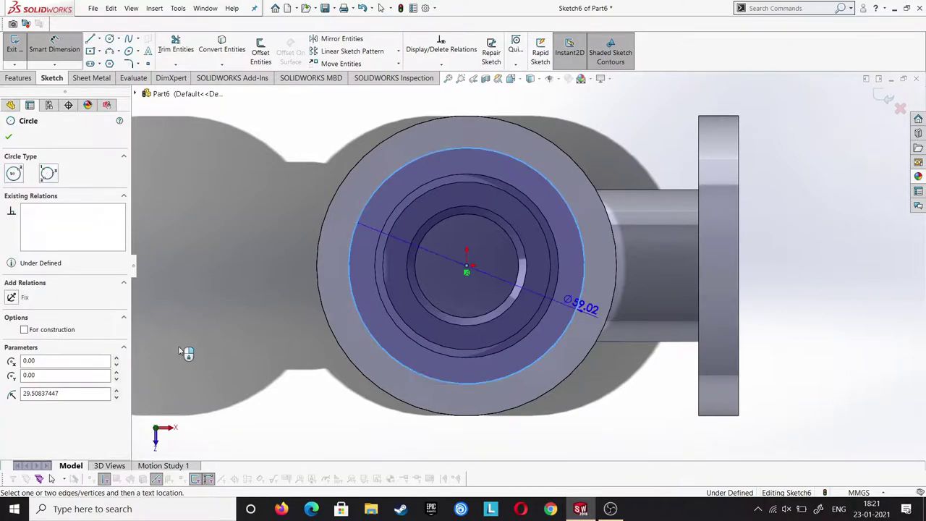
left_click(778, 331)
type("56")
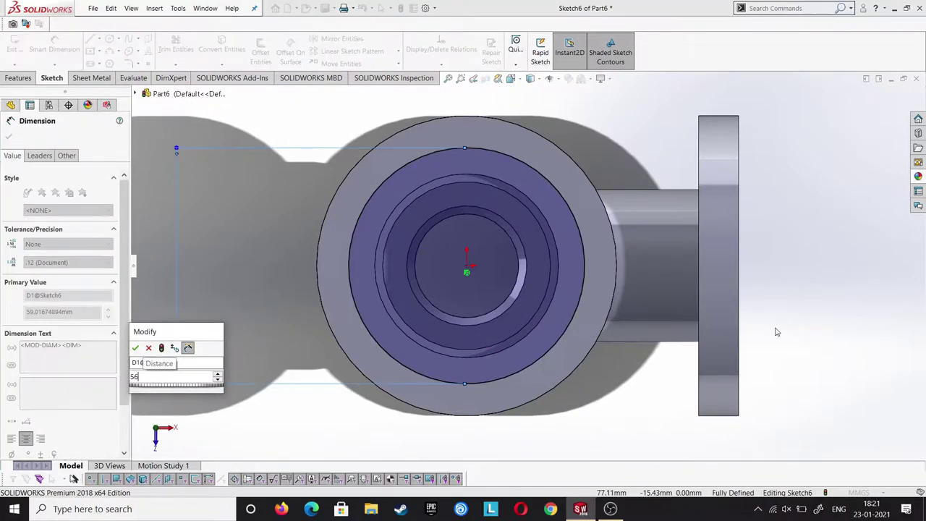
key("Return")
left_click(539, 349)
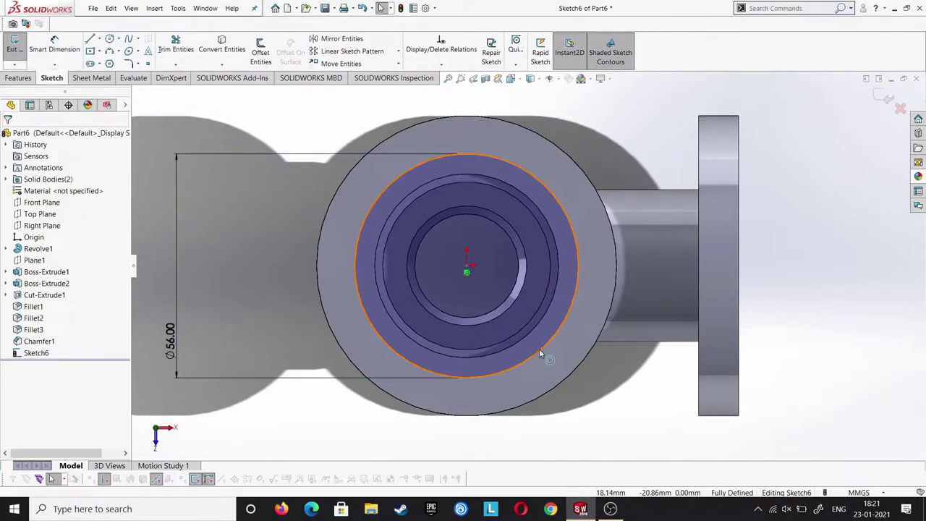
key("Escape")
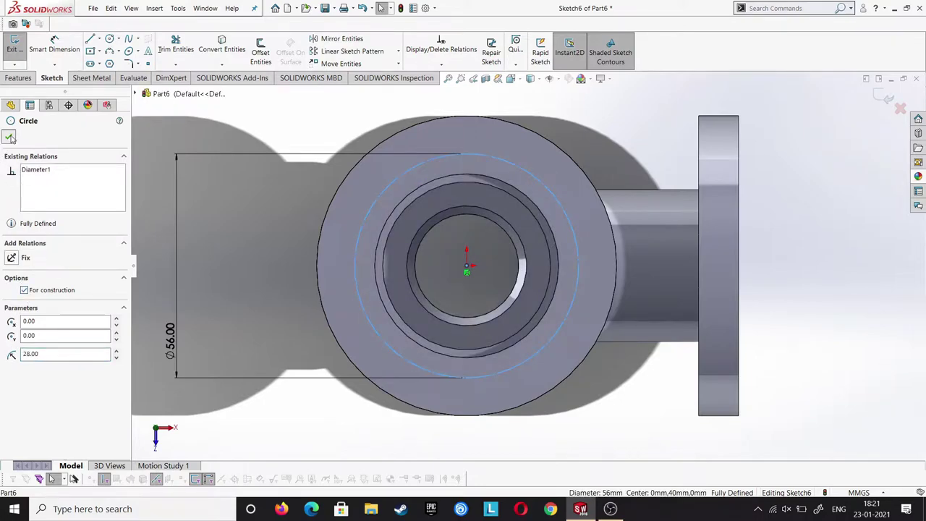
Draw four small circles on the pitch circle's left, top, right and bottom points.
left_click(109, 39)
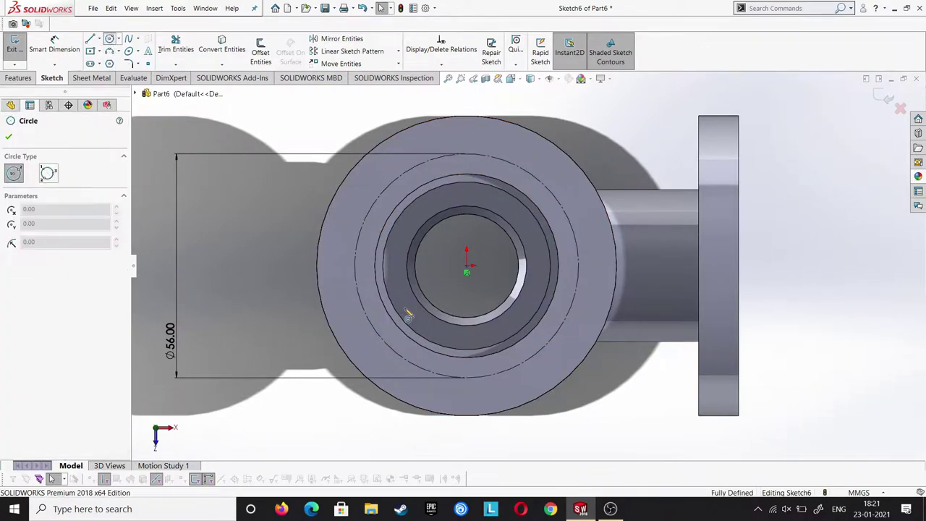
left_click_drag(355, 267, 370, 270)
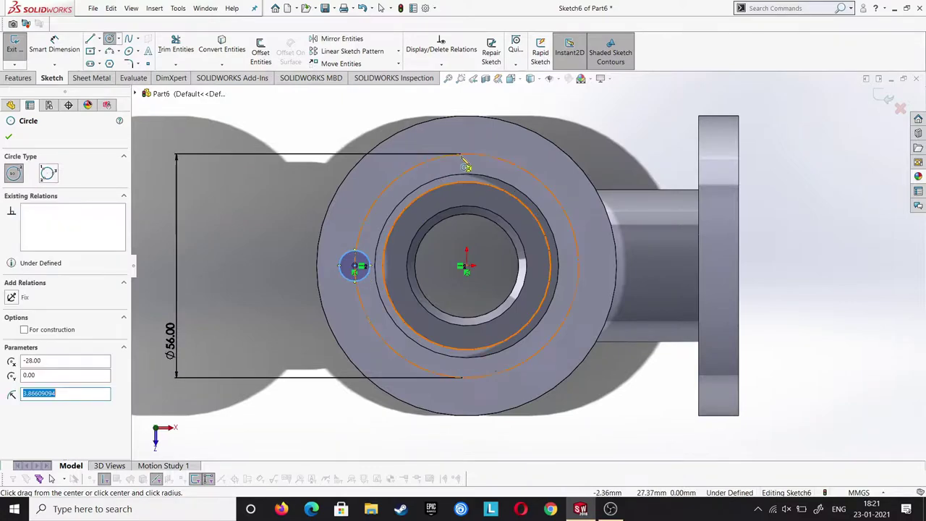
left_click_drag(467, 153, 484, 155)
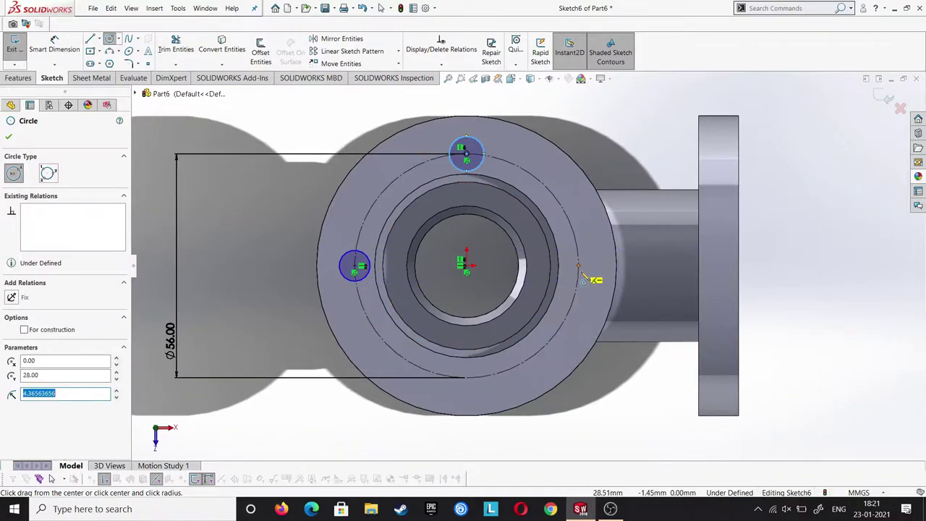
left_click_drag(578, 267, 600, 269)
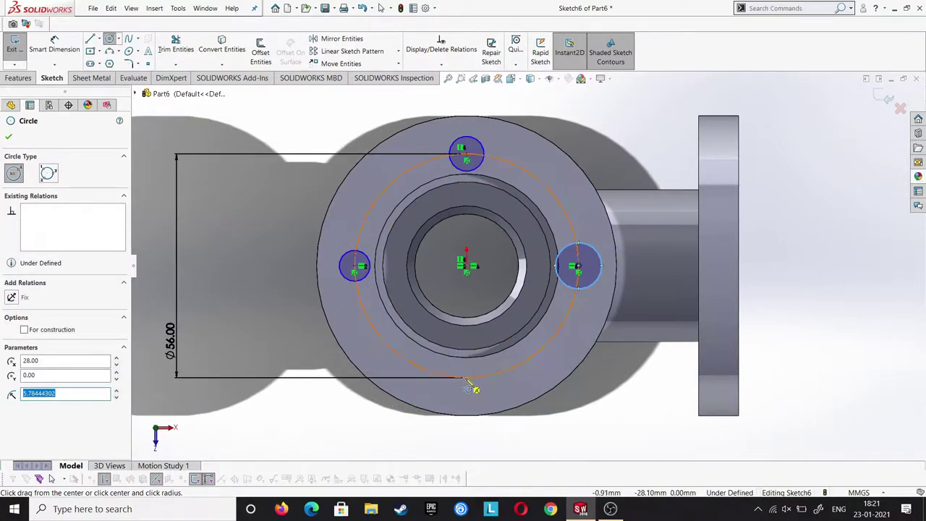
left_click_drag(467, 378, 481, 381)
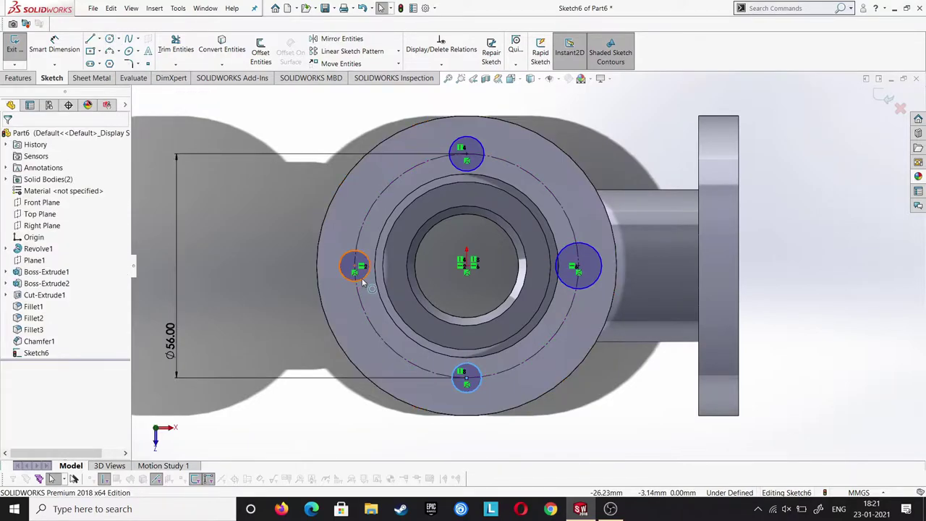
Add an Equal relation to the four small circles.
left_click(579, 275, "ctrl")
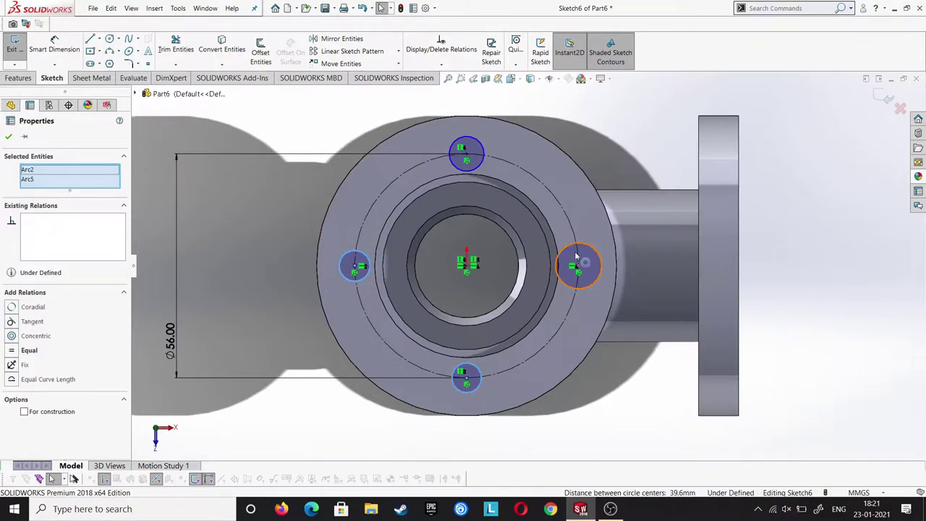
left_click(354, 266, "ctrl")
left_click(467, 153, "ctrl")
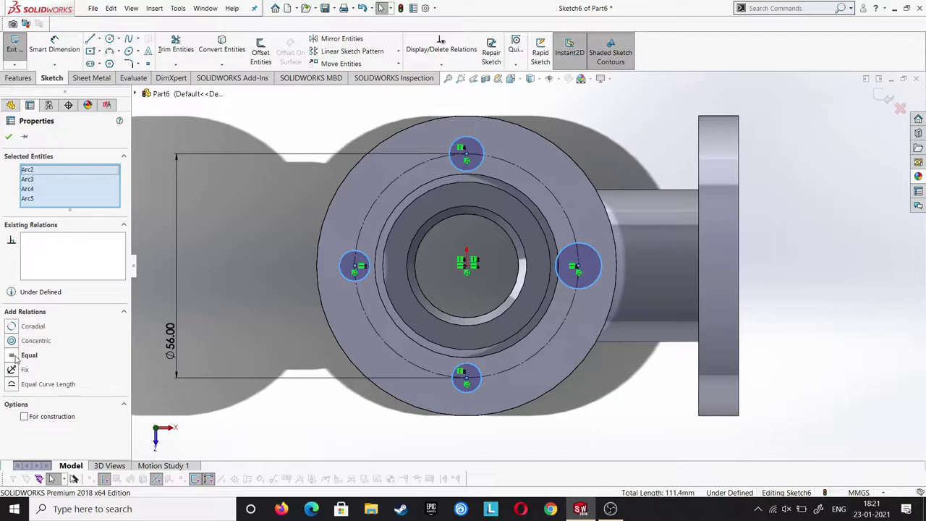
left_click(10, 356)
left_click(9, 136)
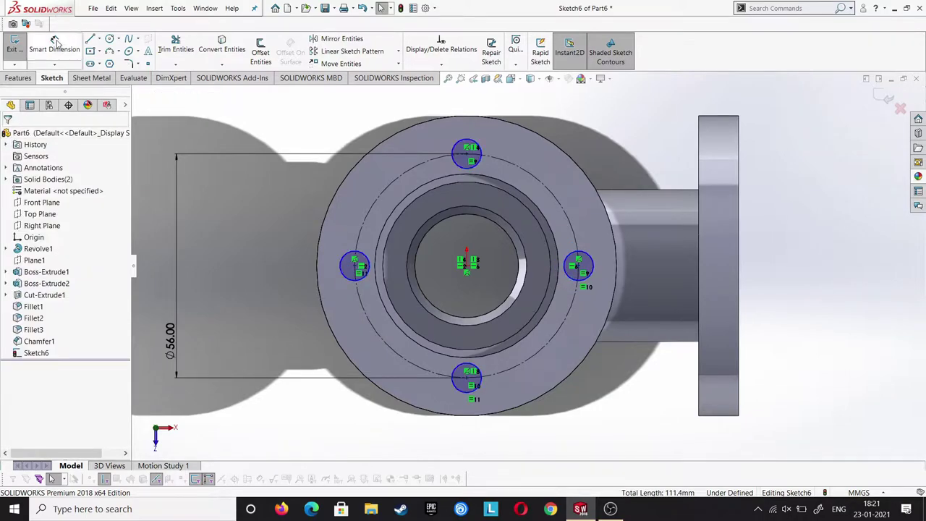
Dimension the left small circle to Ø6 mm, fully defining the sketch.
left_click(56, 43)
left_click(342, 276)
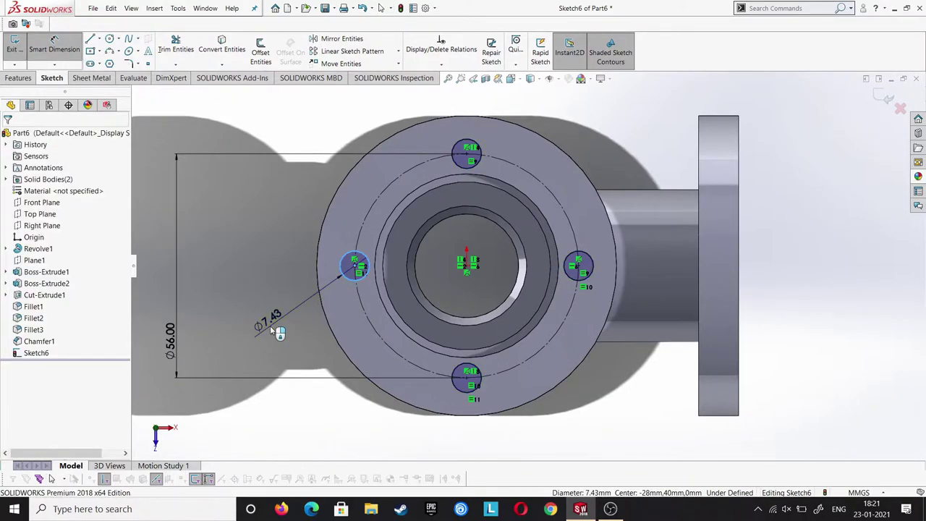
left_click(264, 321)
type("6")
key("Return")
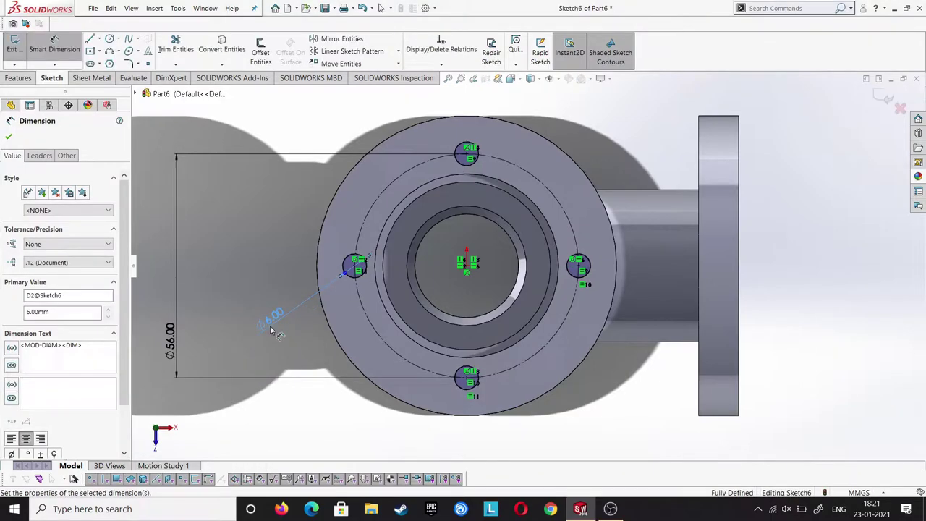
left_click(9, 137)
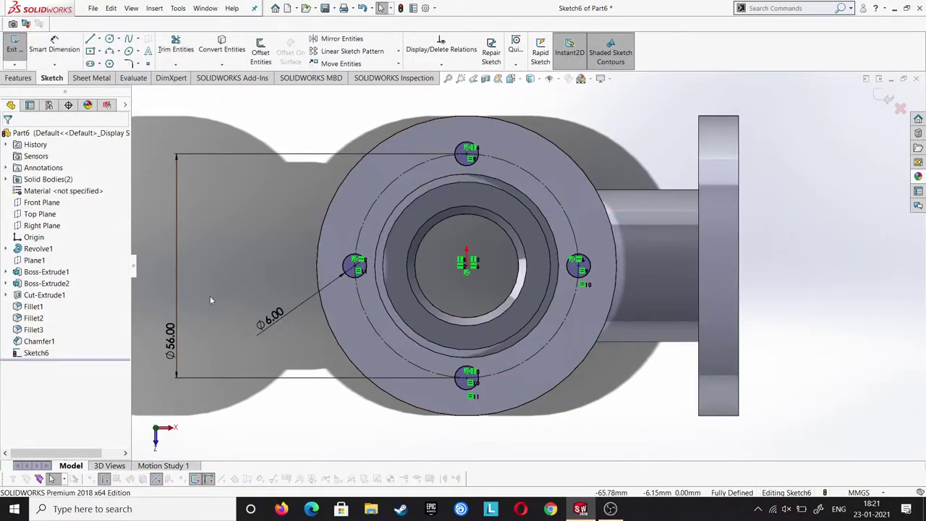
key("z")
middle_click_drag(344, 362, 337, 260)
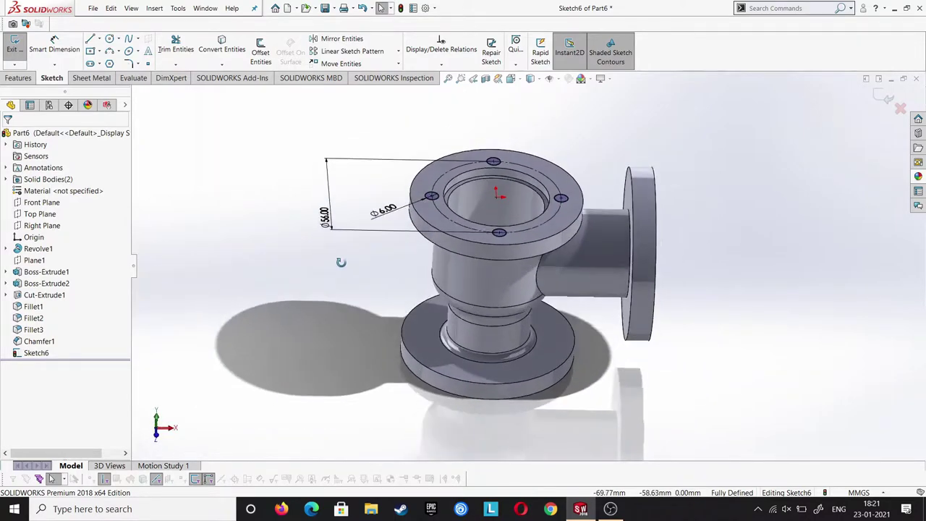
Cut the four Ø6 holes 6 mm deep as Cut-Extrude2.
left_click(31, 78)
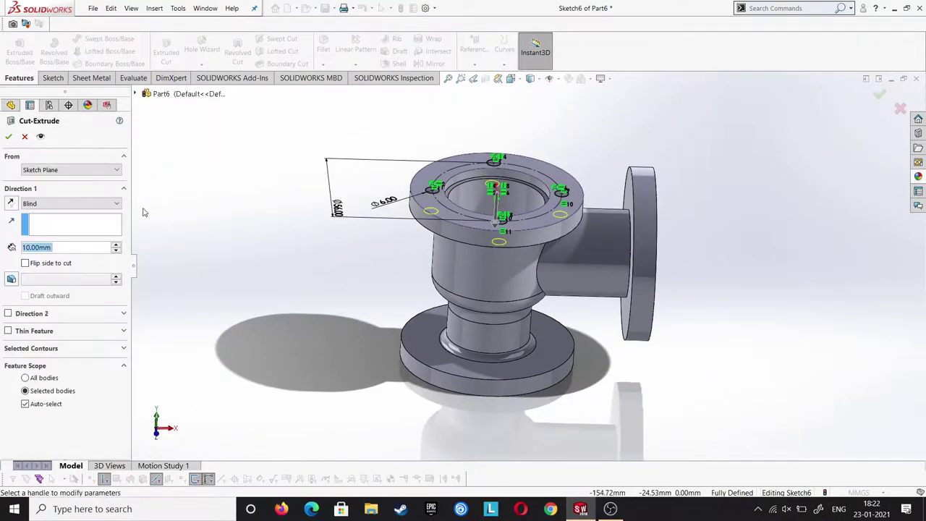
type("6")
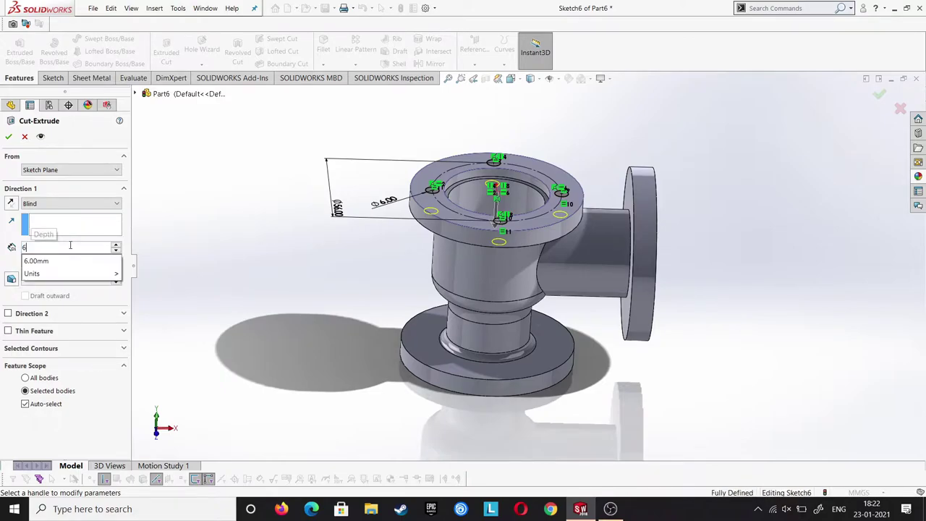
key("Return")
middle_click_drag(519, 267, 482, 236)
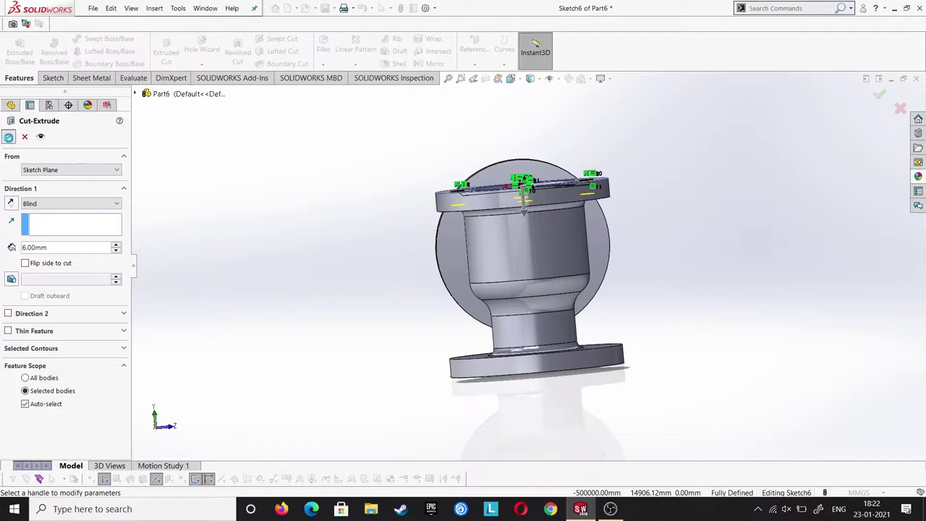
left_click(8, 136)
Start Sketch7 on the bottom flange disc's flat front face.
mouse_move(355, 366)
middle_mouse_down()
mouse_move(420, 369)
mouse_move(510, 276)
middle_mouse_up()
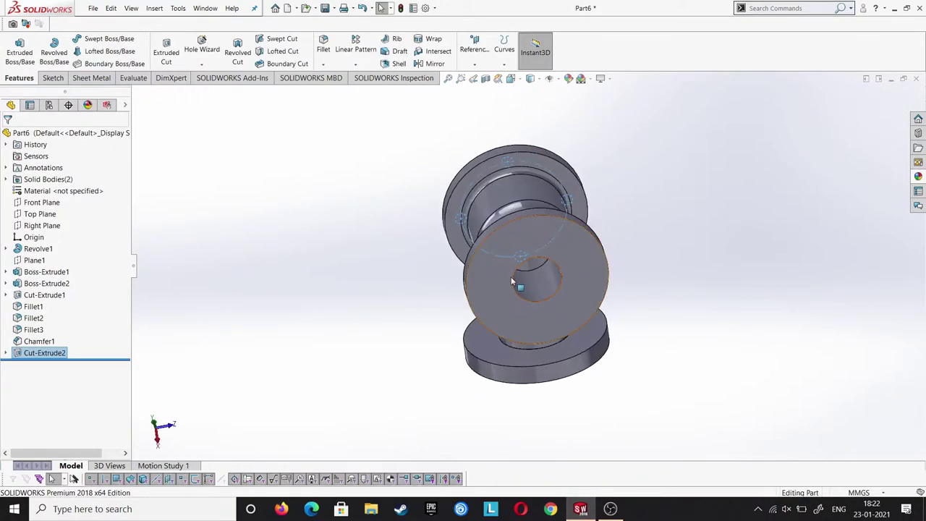
left_click(511, 281)
right_click(511, 284)
key("Escape")
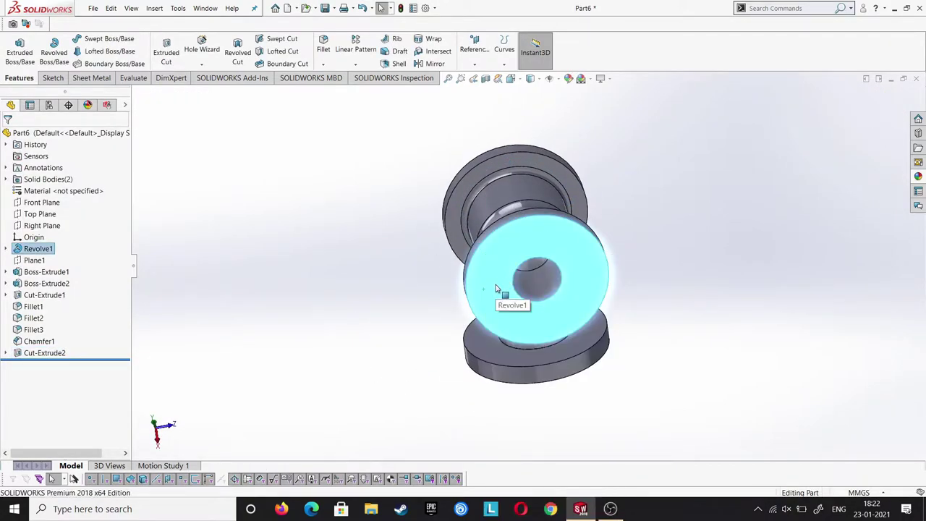
right_click(496, 288)
left_click(517, 270)
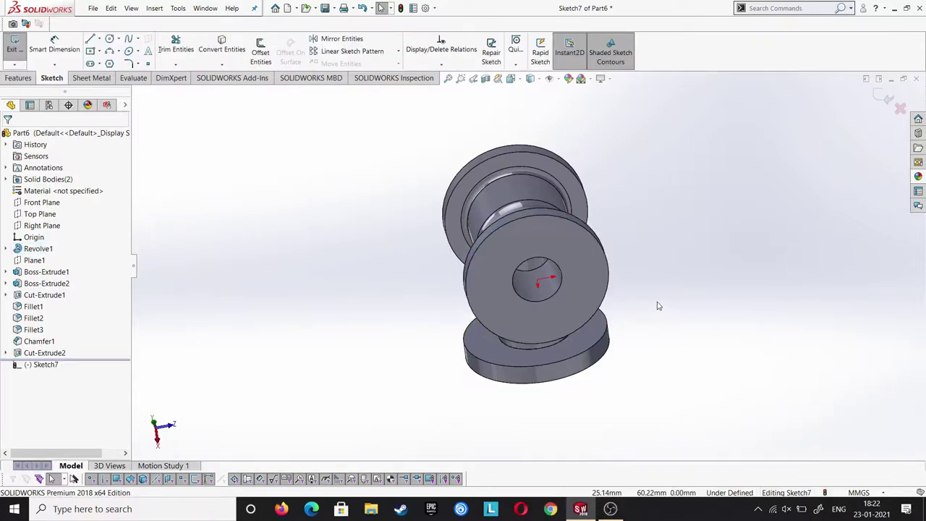
Draw a circle centred on the origin and dimension it to Ø56.
left_click(109, 38)
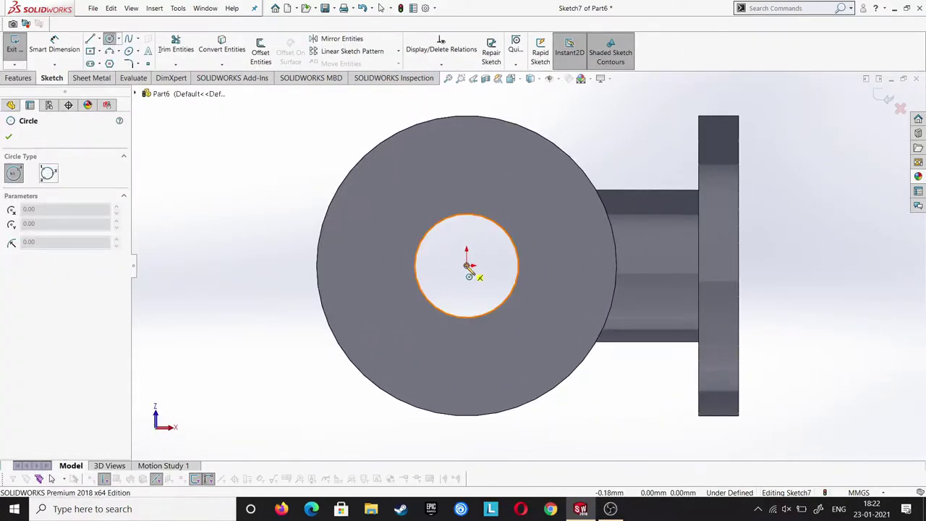
left_click(466, 266)
left_click(498, 390)
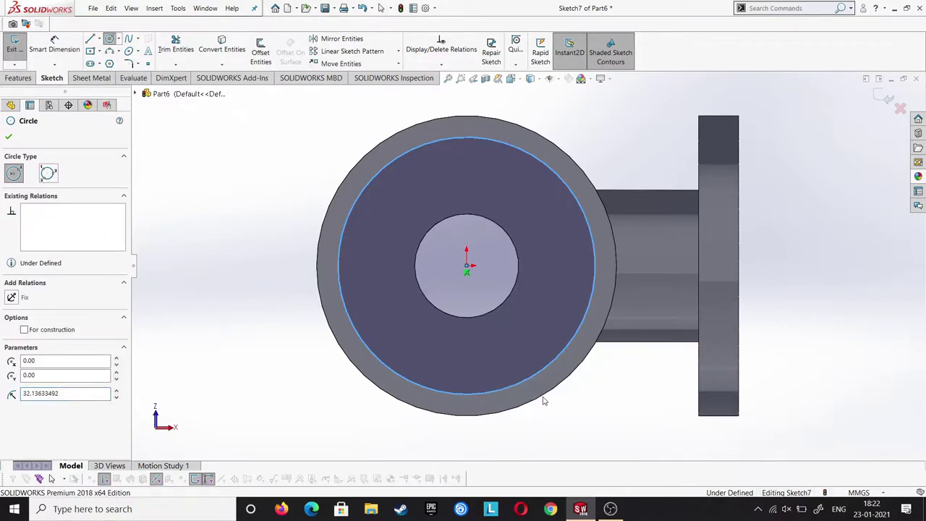
key("Escape")
left_click(594, 278)
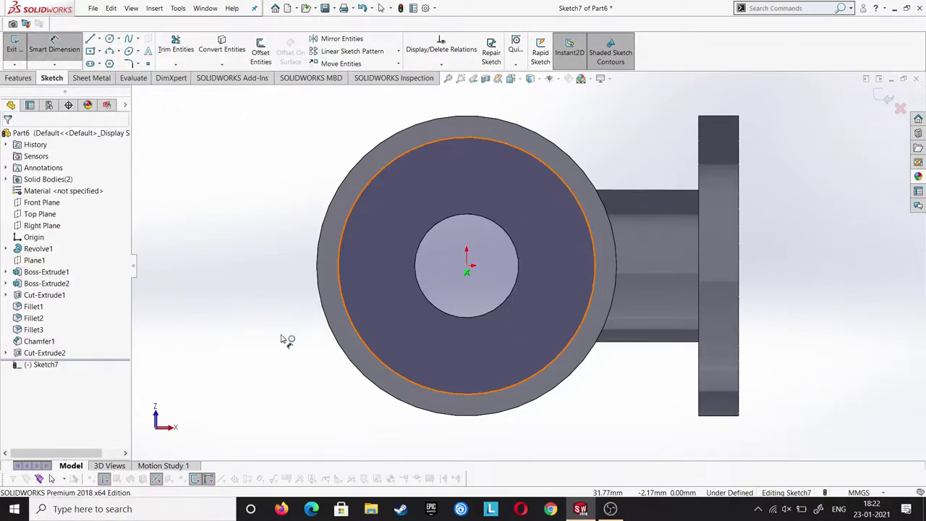
left_click(230, 369)
type("56")
key("Return")
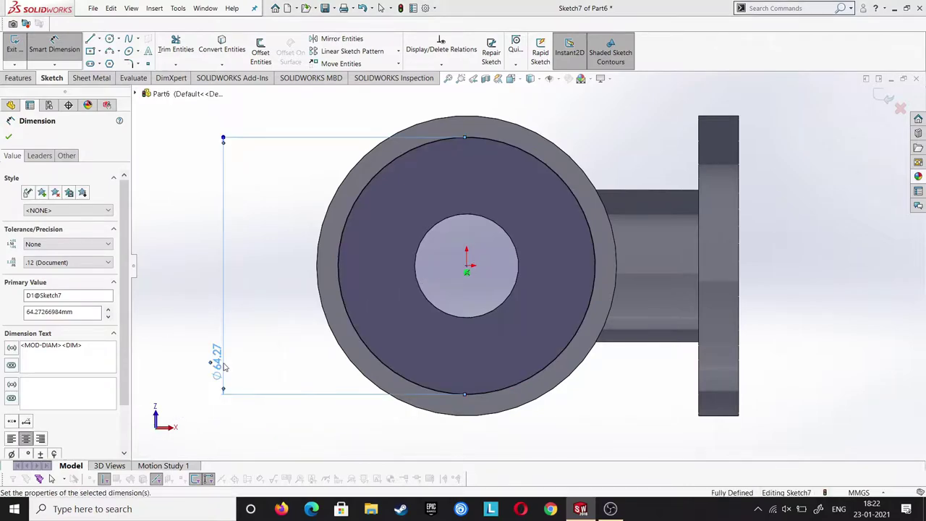
Draw four small circles on the top, left, bottom and right quadrants of the Ø56 circle.
left_click(109, 39)
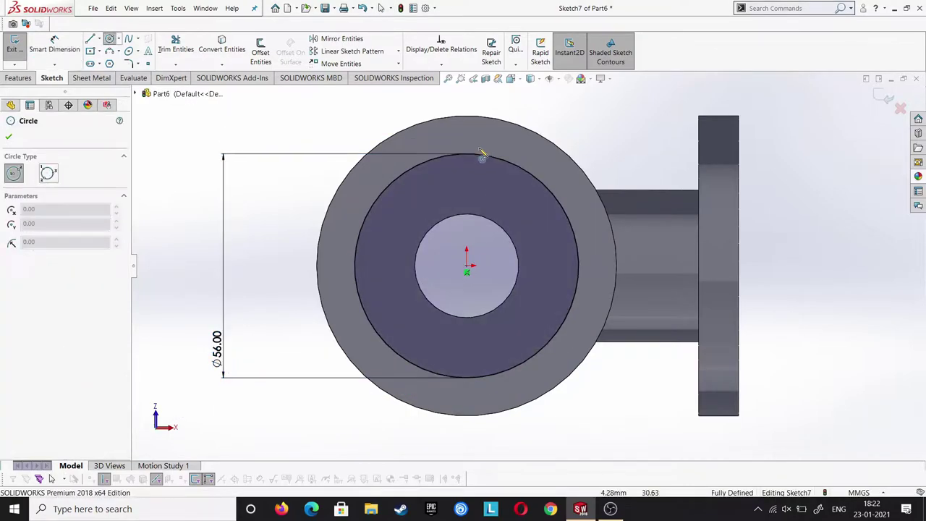
left_click_drag(467, 155, 456, 172)
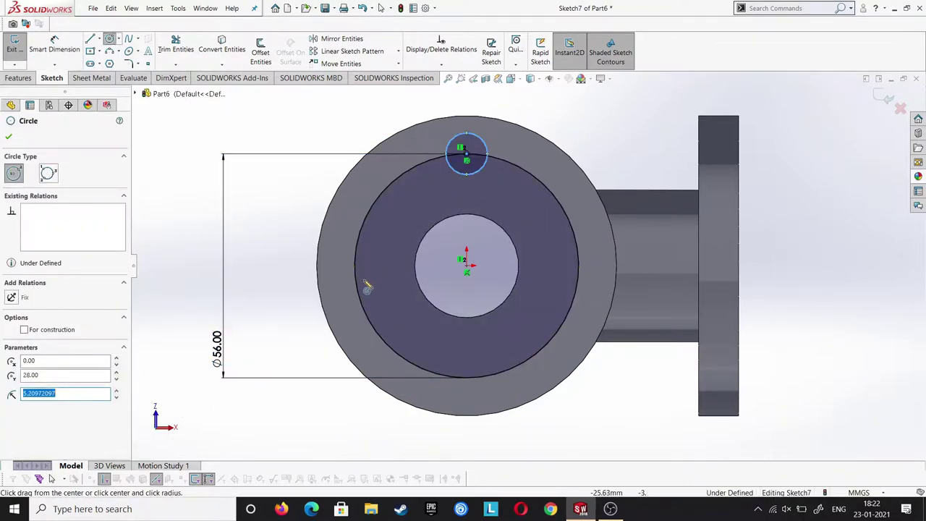
left_click_drag(354, 266, 372, 283)
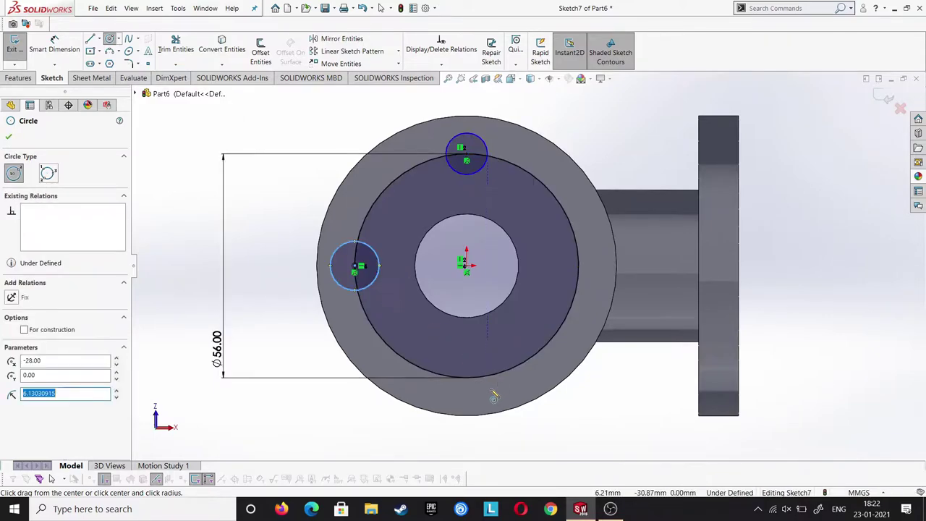
left_click_drag(467, 377, 483, 390)
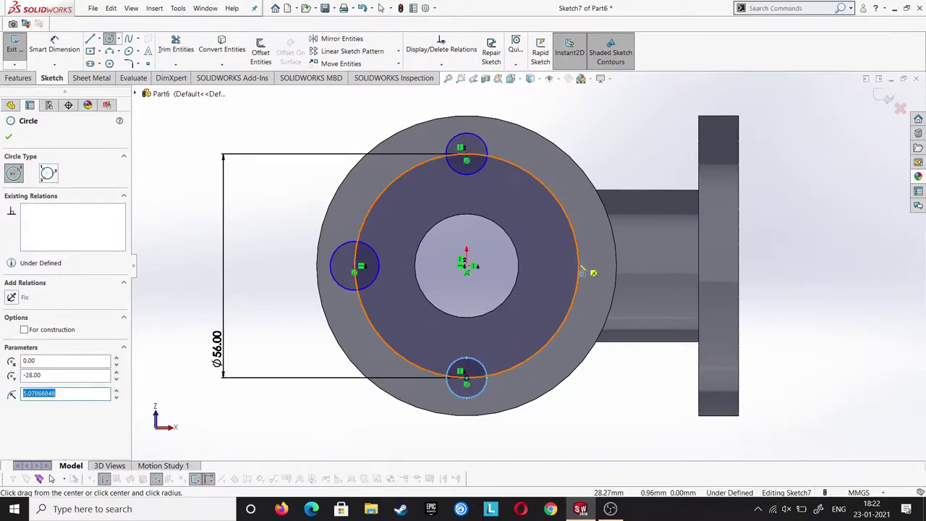
left_click_drag(576, 266, 586, 272)
key("Escape")
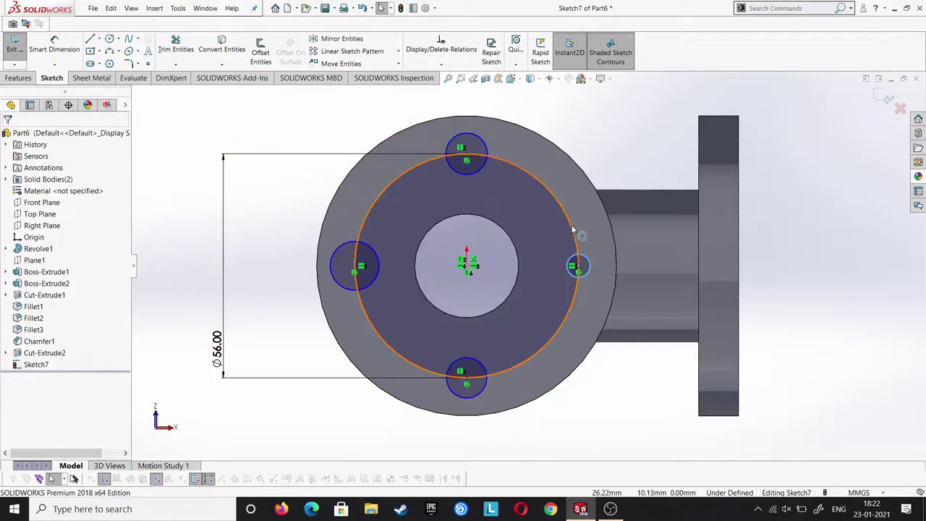
Convert the Ø56 circle to construction geometry.
left_click(572, 230)
left_click(25, 290)
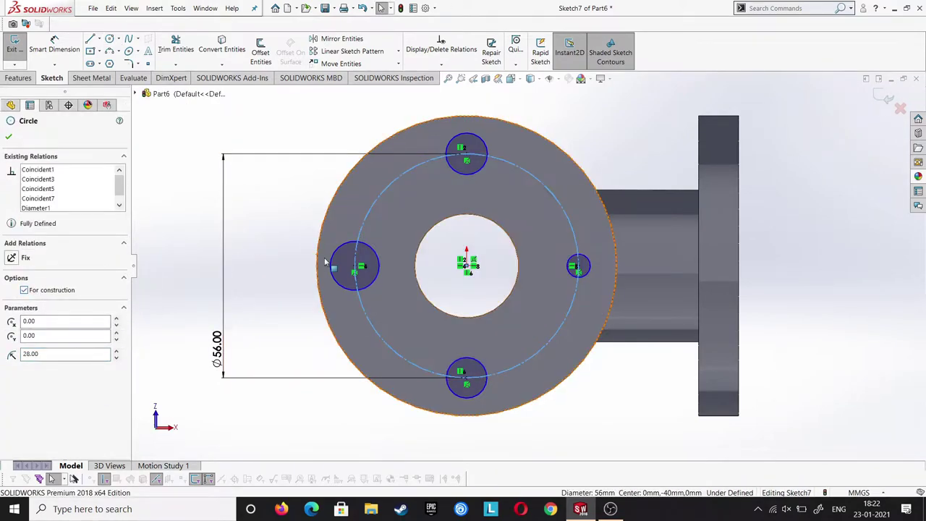
key("Escape")
Make the four small circles equal in size with an Equal relation.
left_click(332, 259)
left_click(458, 172, "ctrl")
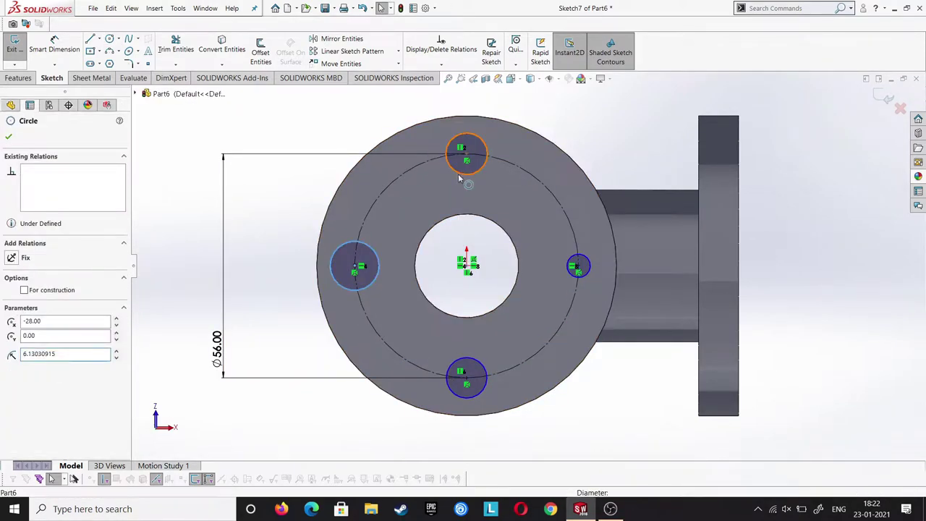
left_click(484, 364)
left_click(454, 360, "ctrl")
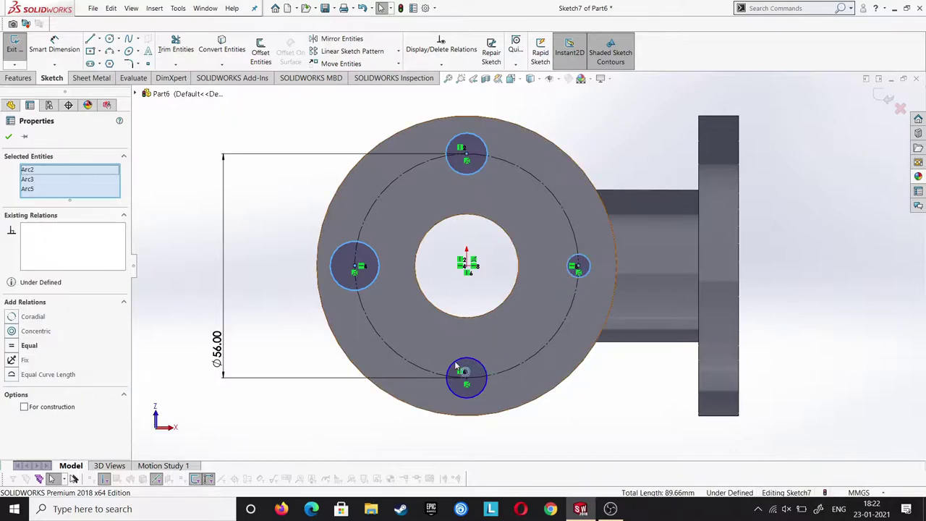
left_click(466, 372)
key("Escape")
left_click(475, 363, "ctrl")
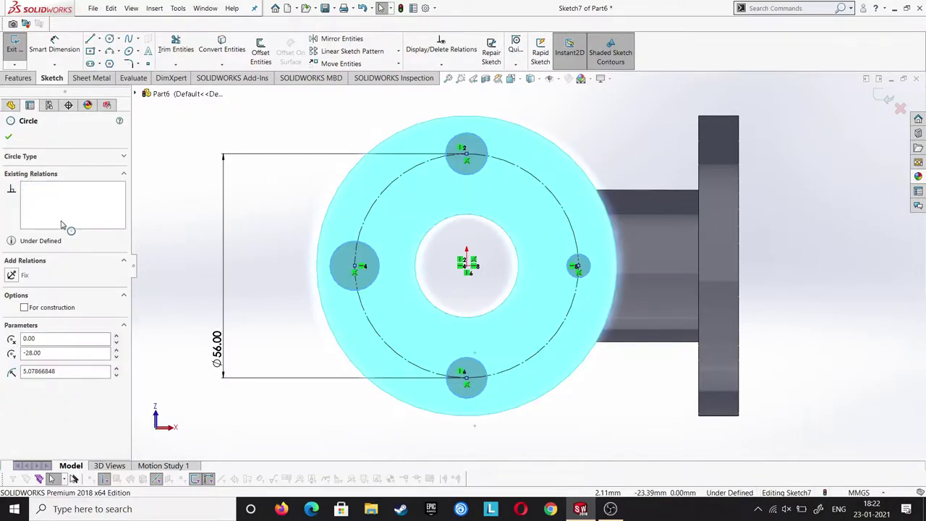
right_click(29, 198)
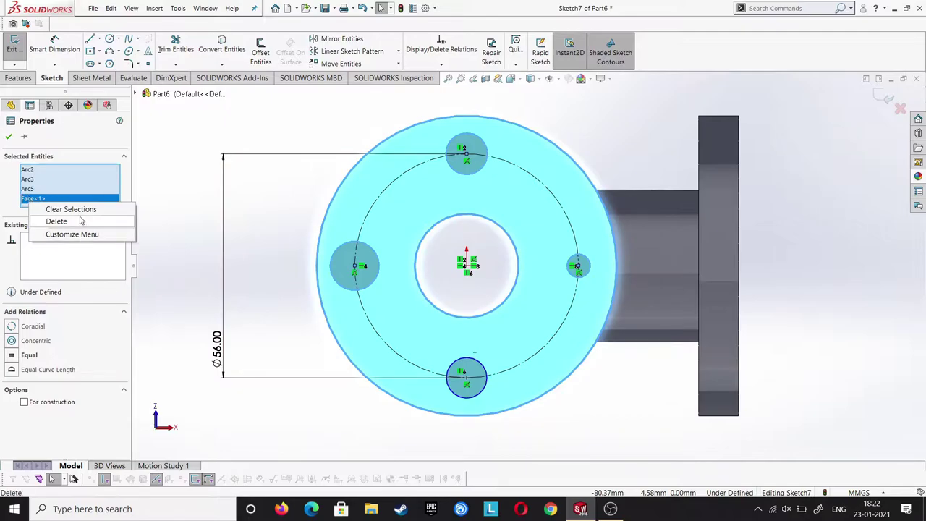
left_click(56, 221)
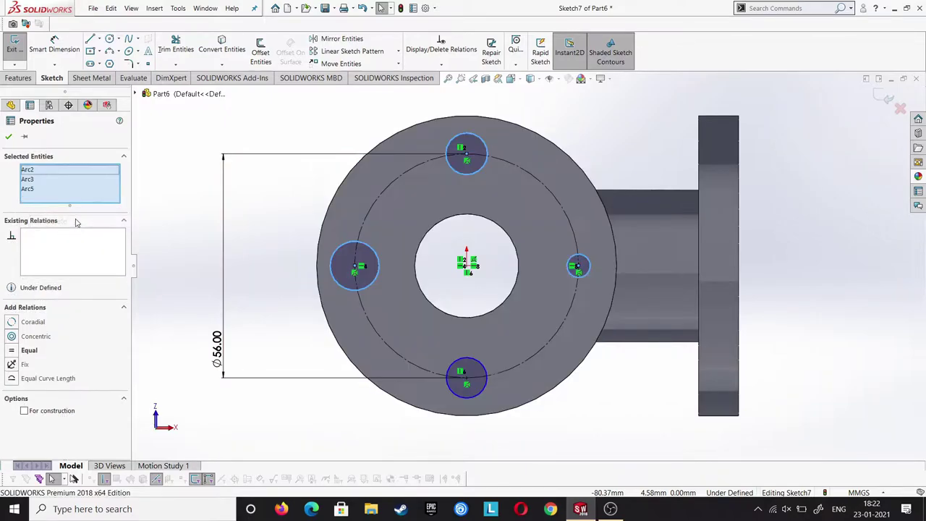
left_click(476, 397, "ctrl")
left_click(11, 355)
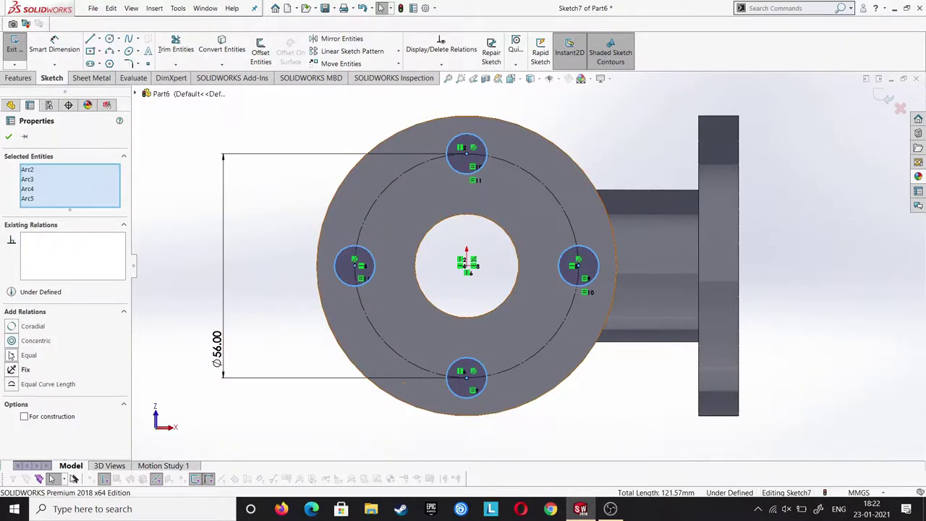
Dimension the hole circles to Ø8.
left_click(76, 53)
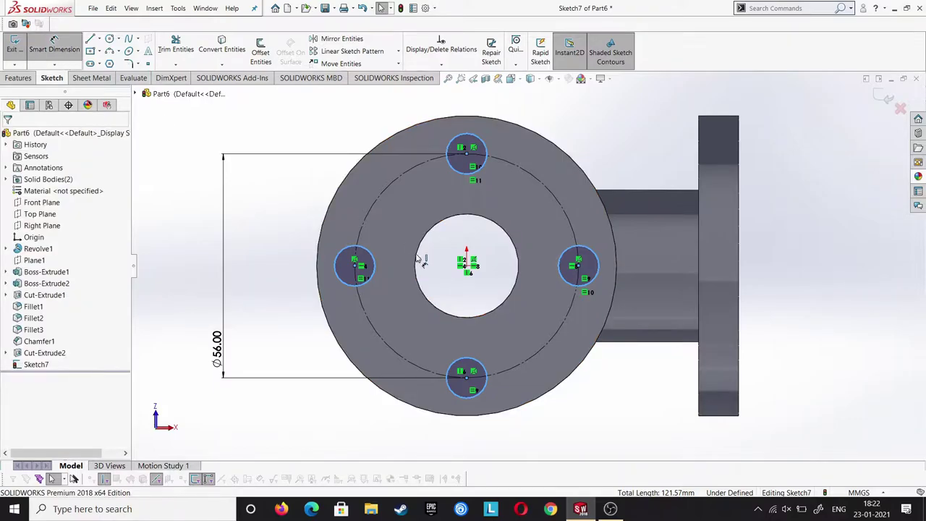
left_click(371, 285)
left_click(186, 306)
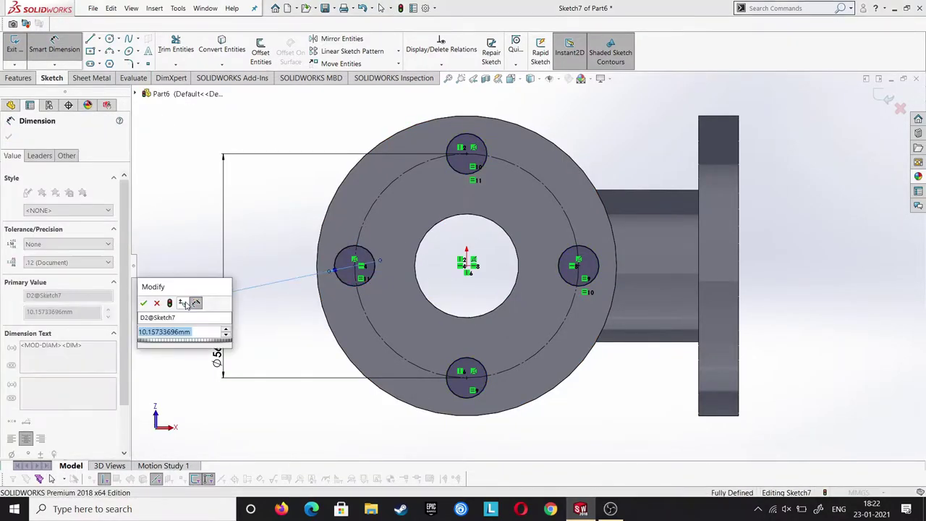
type("6")
key("Return")
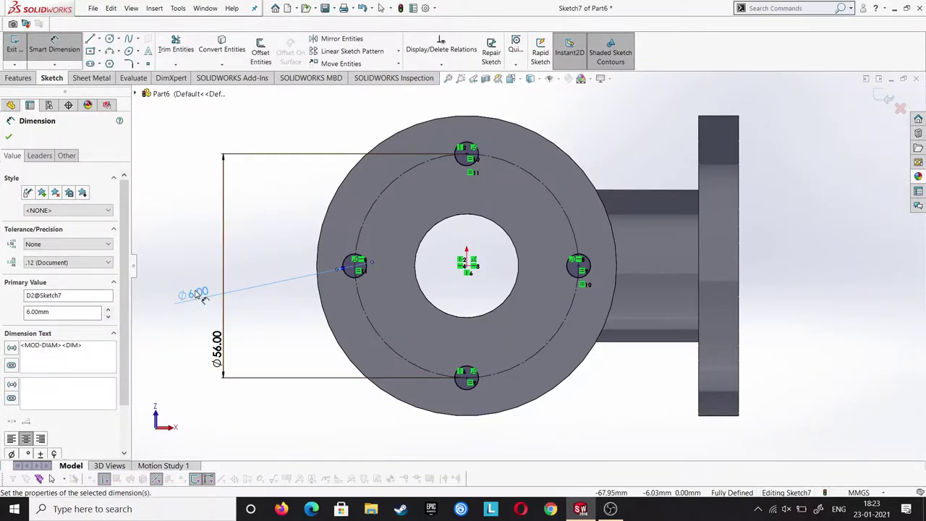
key("Escape")
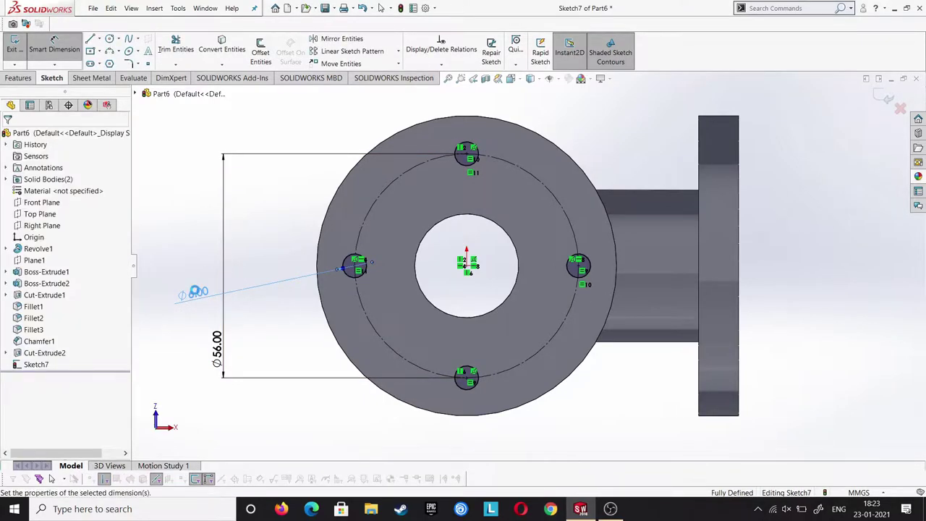
type("8")
key("Return")
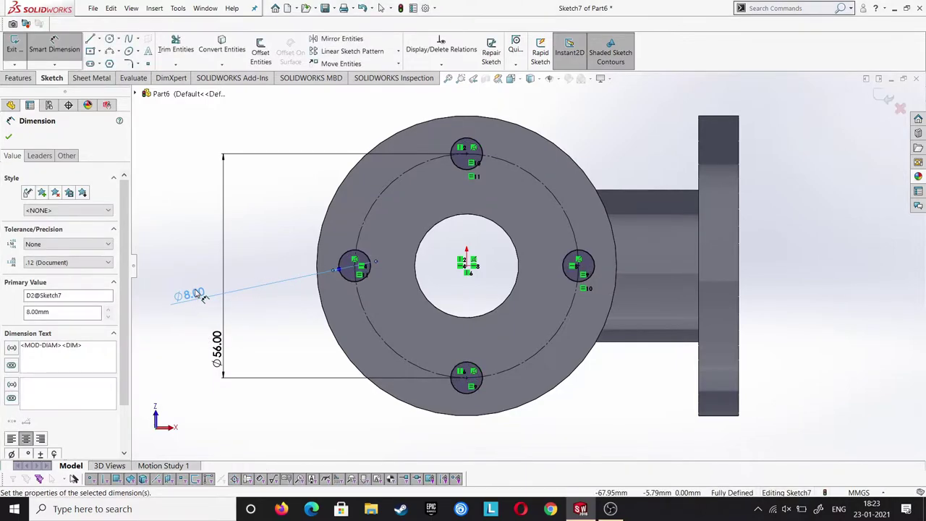
key("Escape")
Extrude-cut the four Ø8 holes Blind 16 mm deep as Cut-Extrude3.
left_click(19, 78)
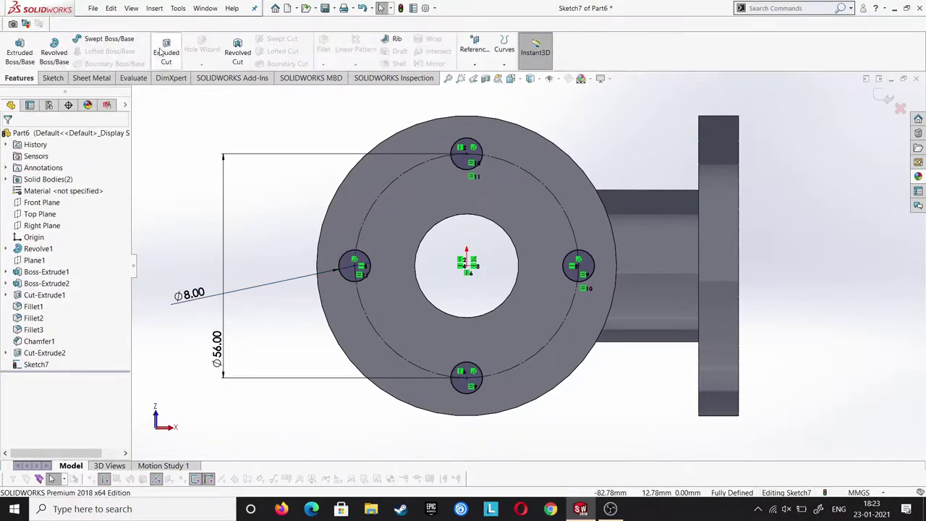
left_click(72, 203)
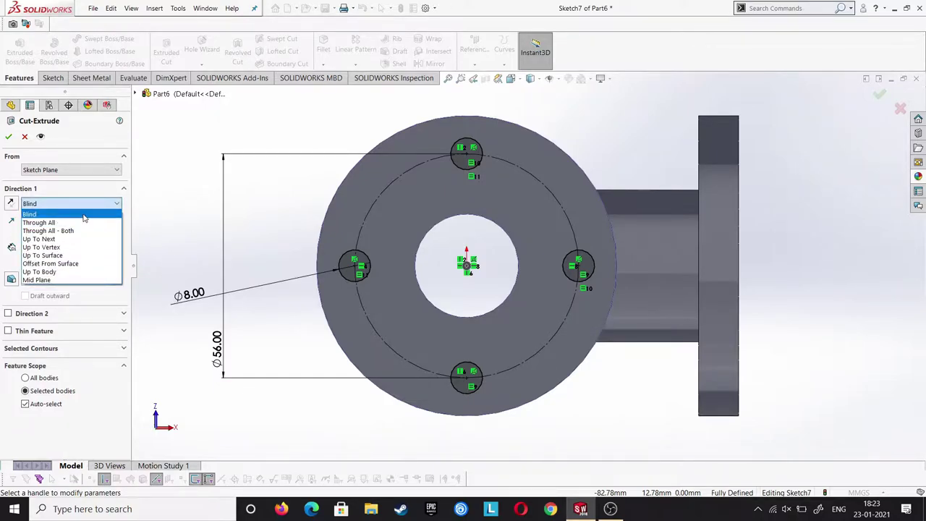
left_click(84, 215)
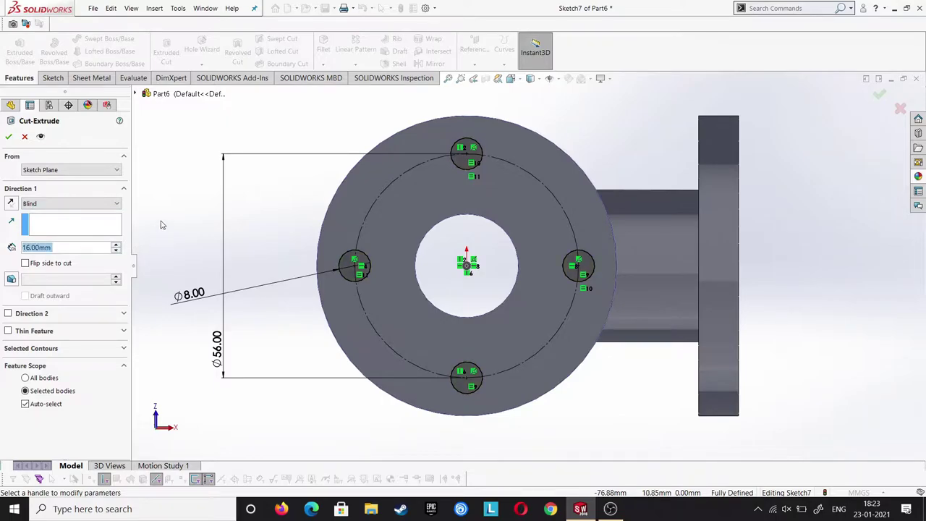
middle_click_drag(162, 225, 317, 226)
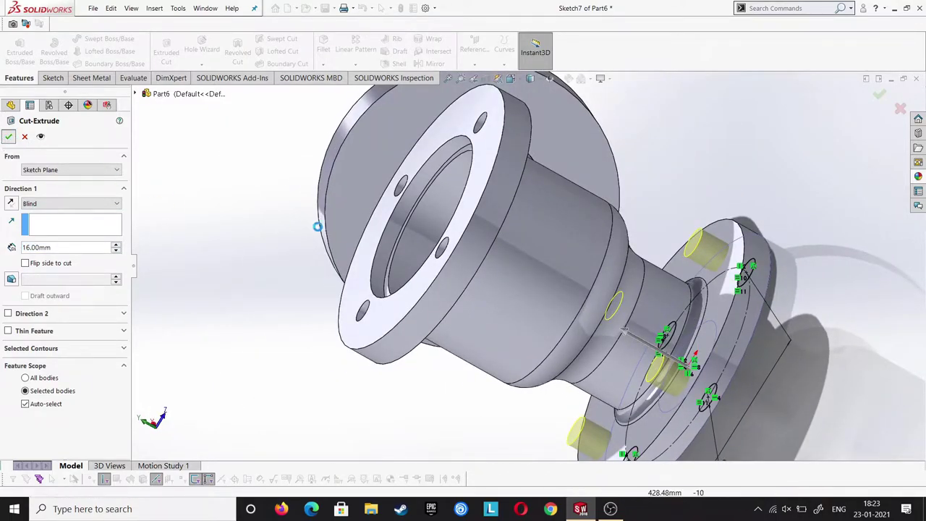
key("Return")
mouse_move(485, 262)
middle_mouse_down()
mouse_move(357, 304)
mouse_move(410, 270)
mouse_move(299, 261)
mouse_move(612, 100)
middle_mouse_up()
Apply the polished steel metal appearance to the tee.
left_click(917, 178)
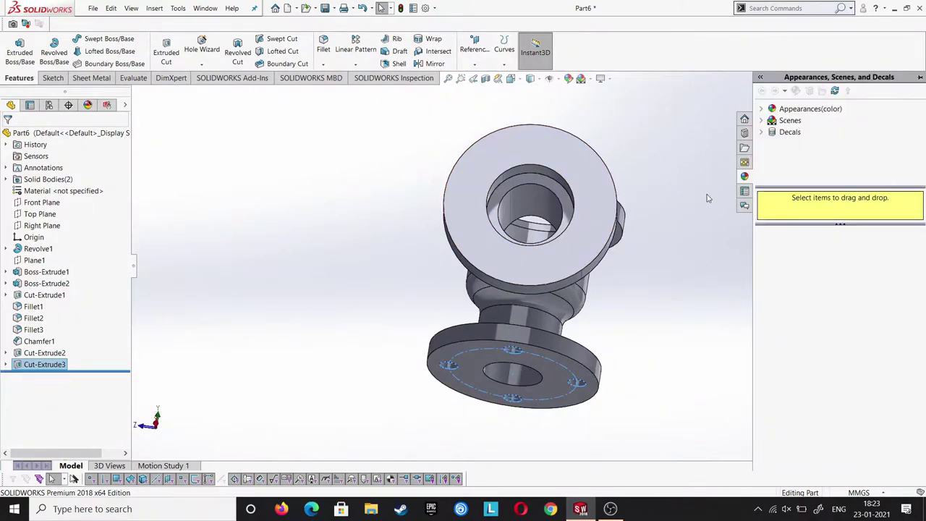
left_click(762, 109)
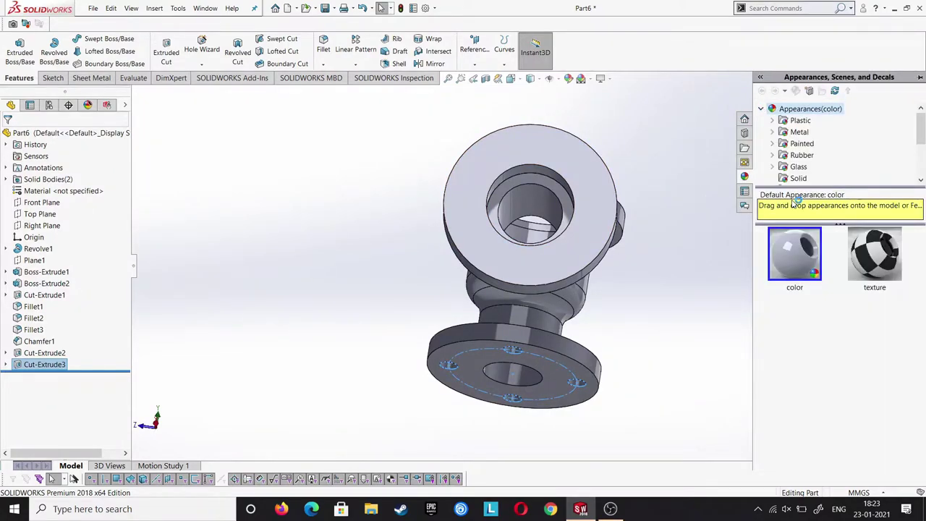
left_click(773, 133)
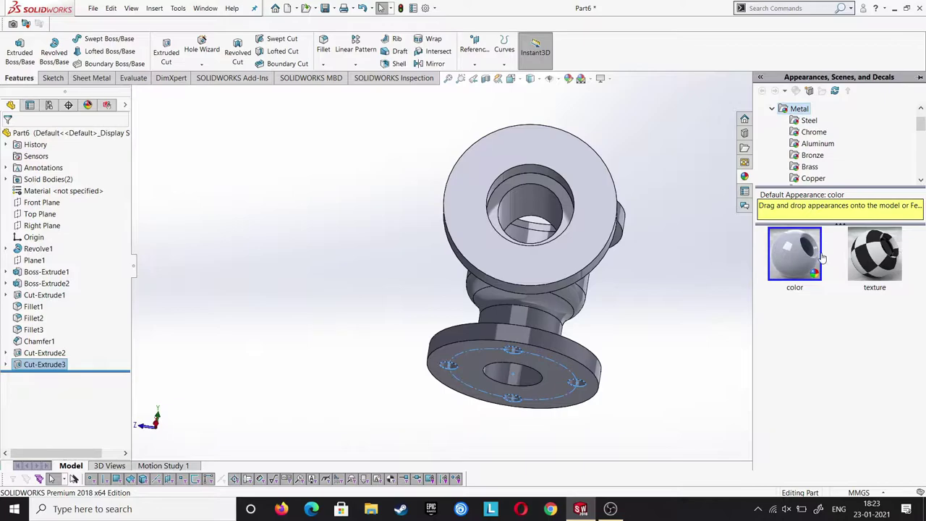
left_click(800, 279)
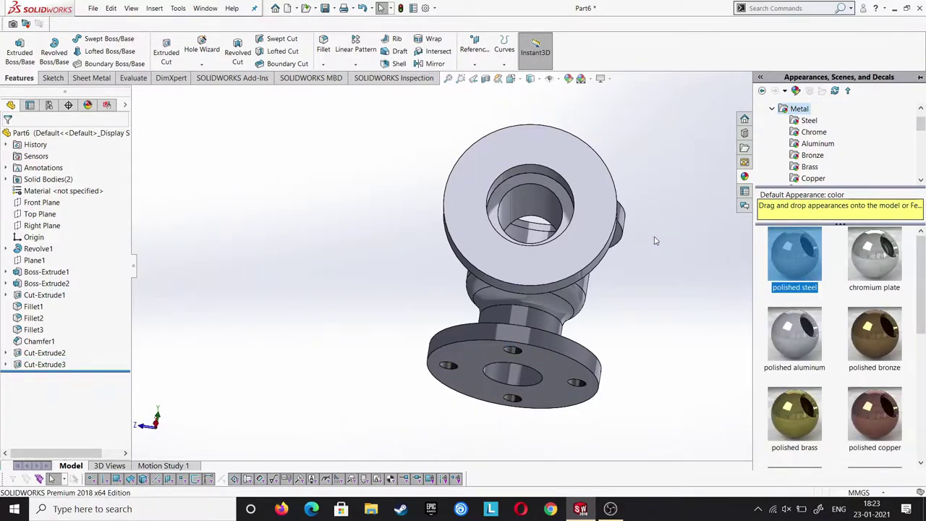
double_click(789, 259)
Review the tee from standard views, then start a sketch on the new part's Front Plane.
middle_click_drag(672, 216, 641, 244)
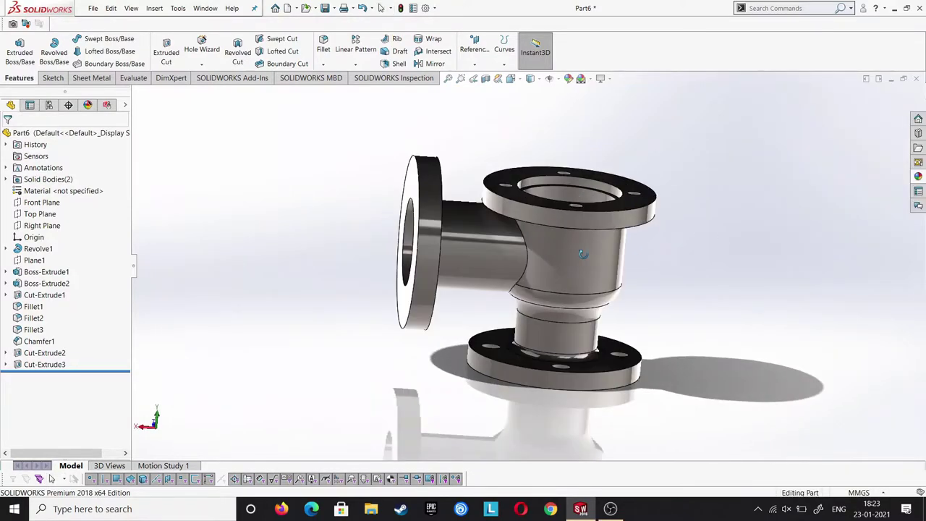
key("space")
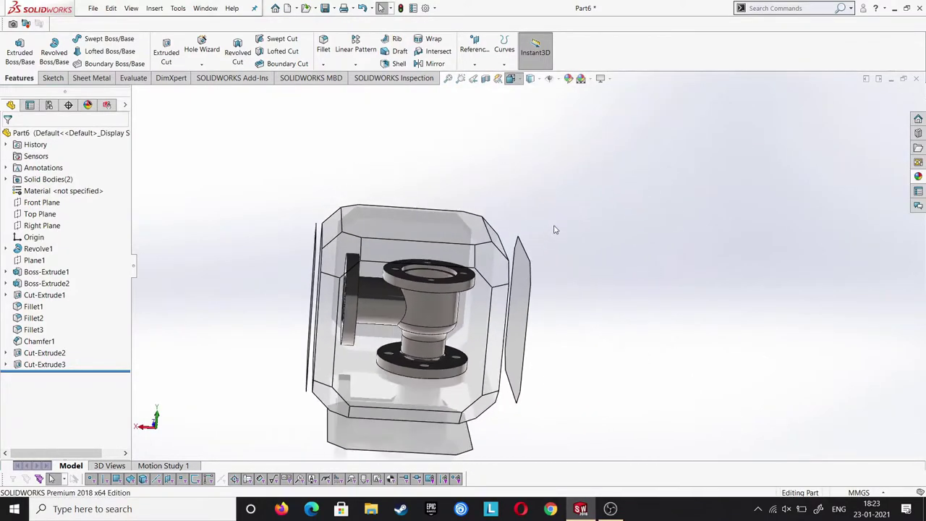
left_click(487, 263)
left_click(463, 246)
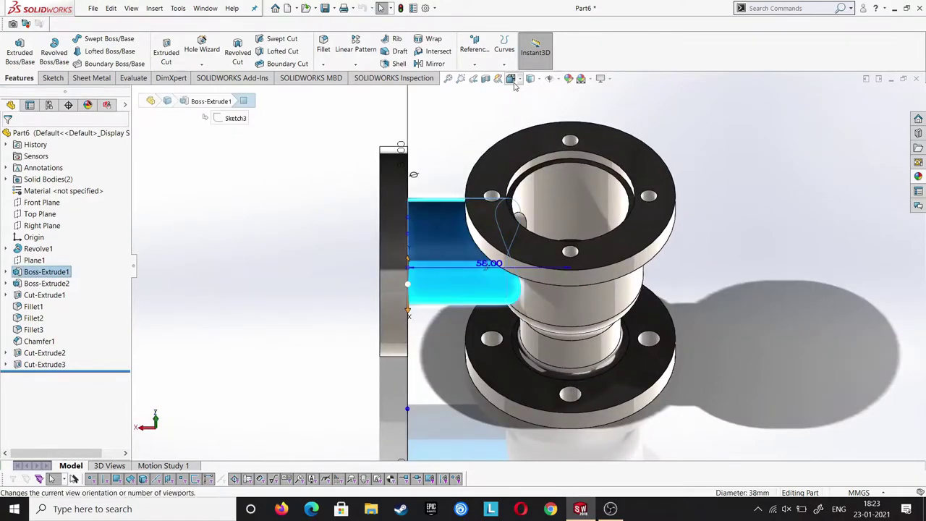
key("space")
left_click(491, 314)
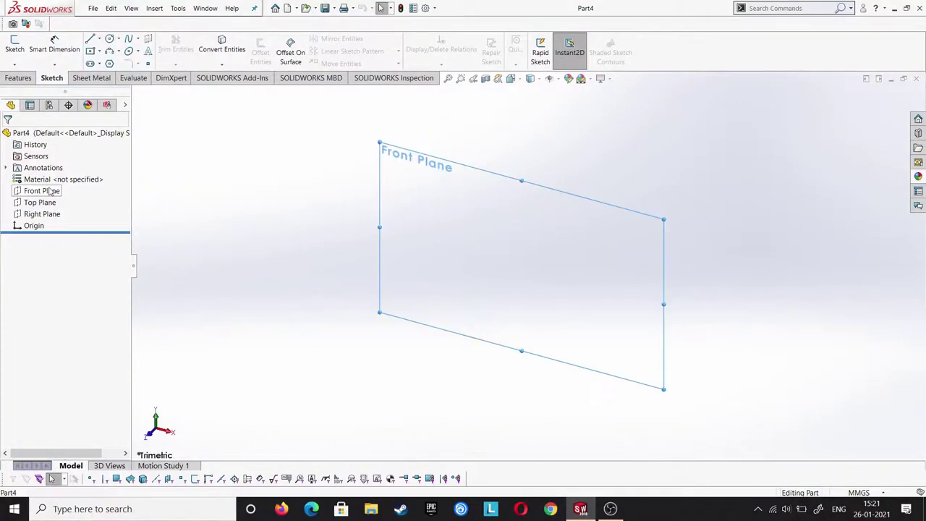
left_click(42, 190)
key("ctrl+8")
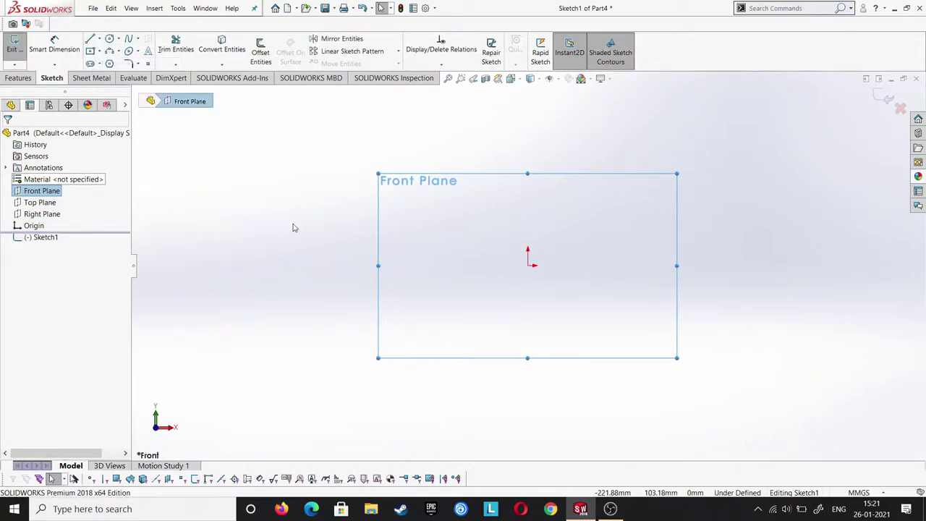
Draw a horizontal centerline and give it a Midpoint relation with the origin.
right_click_drag(293, 228, 310, 272)
left_click(313, 265)
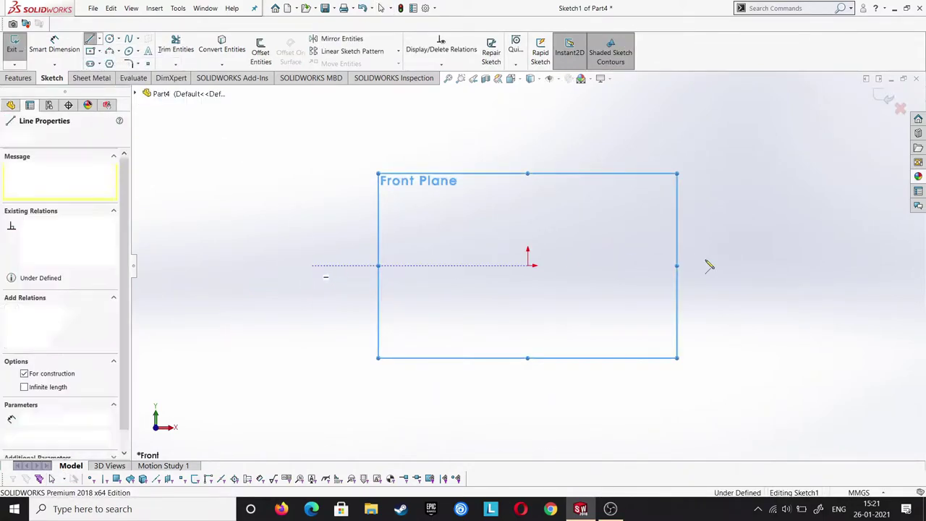
left_click(752, 266)
key("Escape")
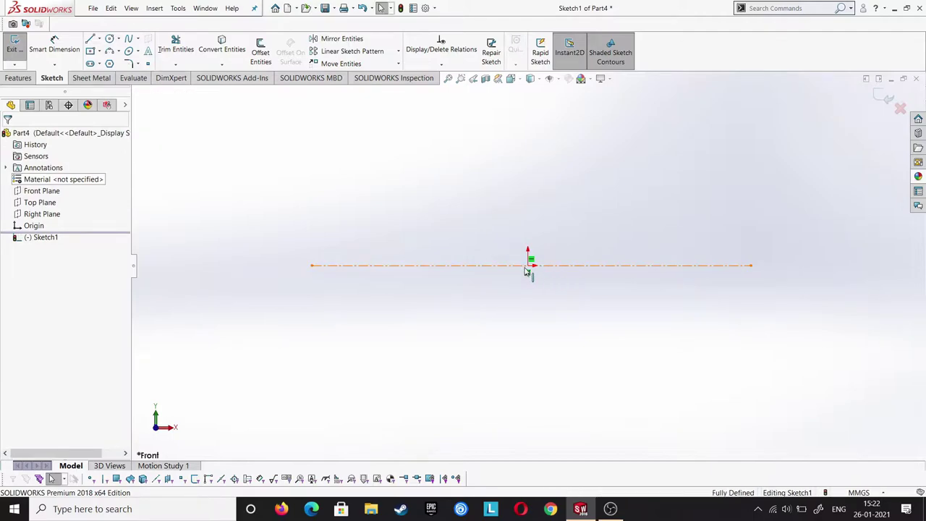
left_click(527, 266)
left_click(528, 266, "ctrl")
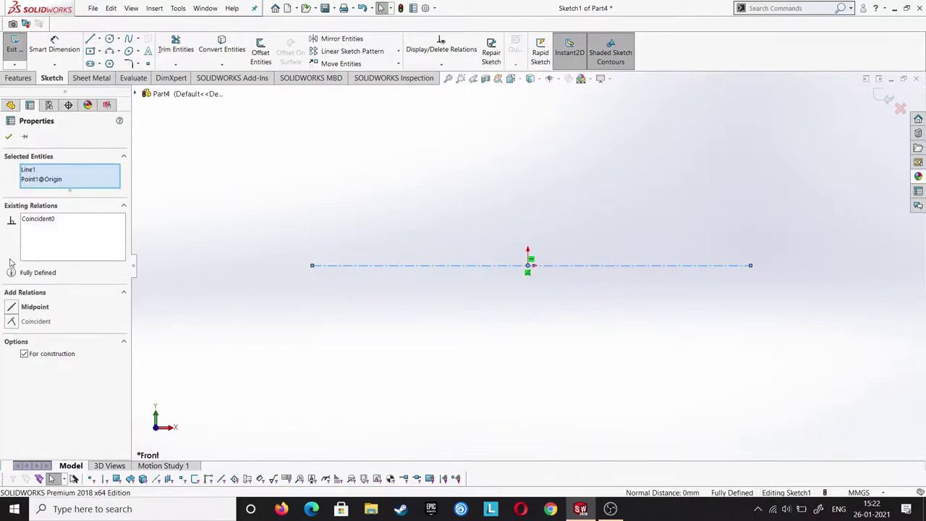
left_click(11, 136)
Draw a circle at the centerline's left end and dimension it to Ø15.
left_click(112, 41)
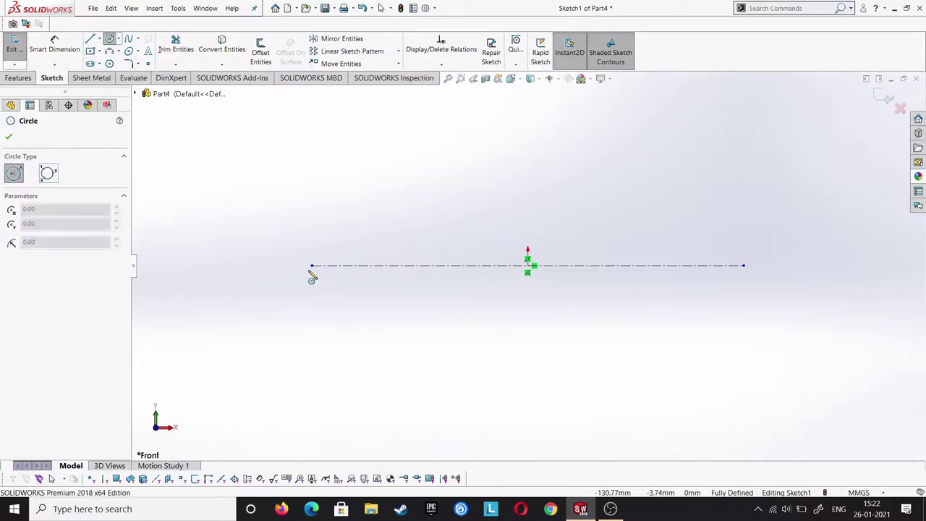
left_click(313, 265)
left_click(319, 307)
key("Escape")
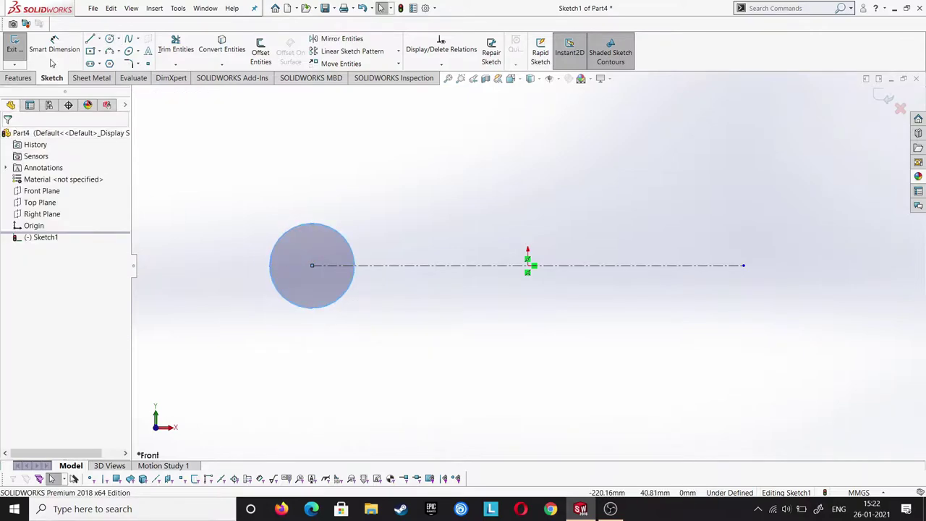
left_click(310, 225)
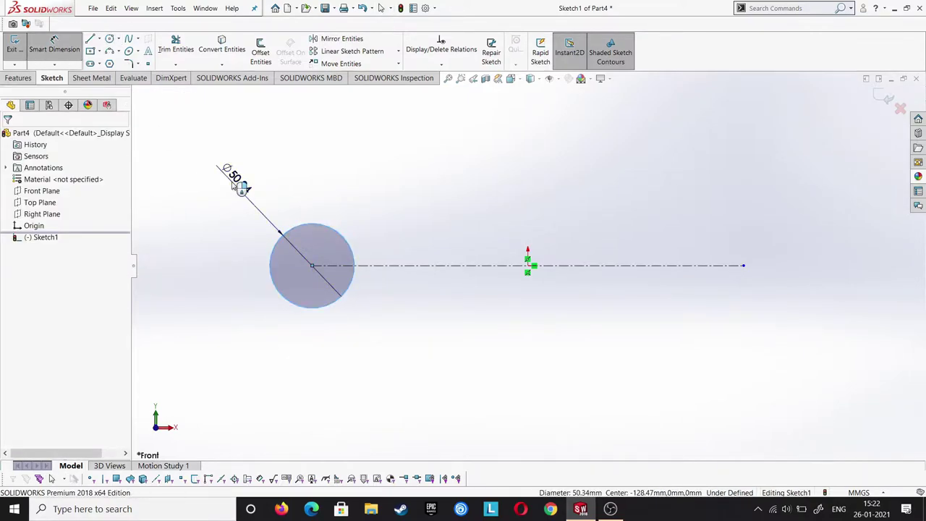
left_click(233, 186)
type("15")
key("Return")
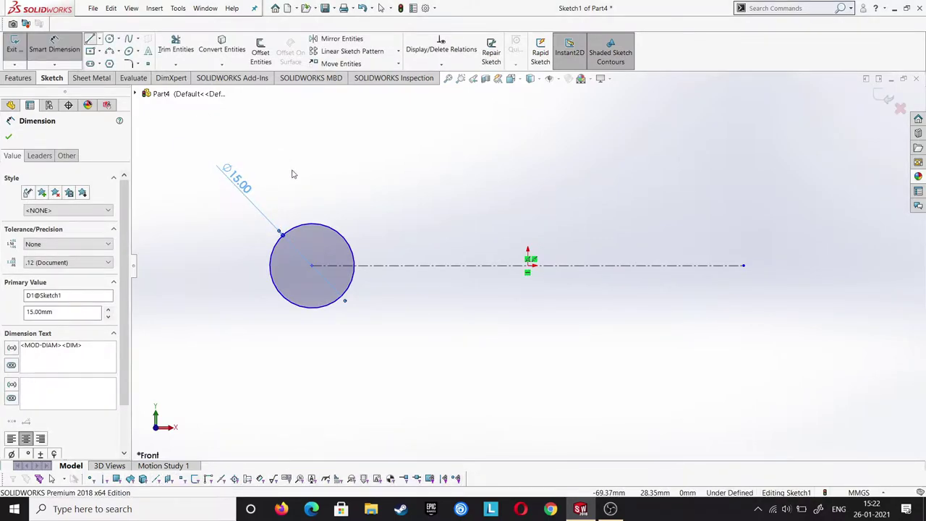
Draw a horizontal line from the circle's top followed by a sloping line to the right.
key("l")
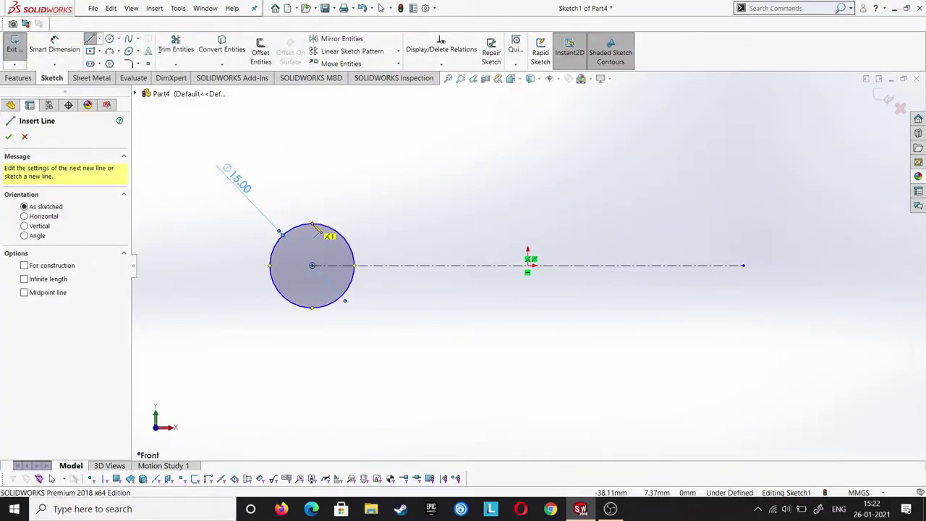
left_click(312, 224)
left_click(445, 223)
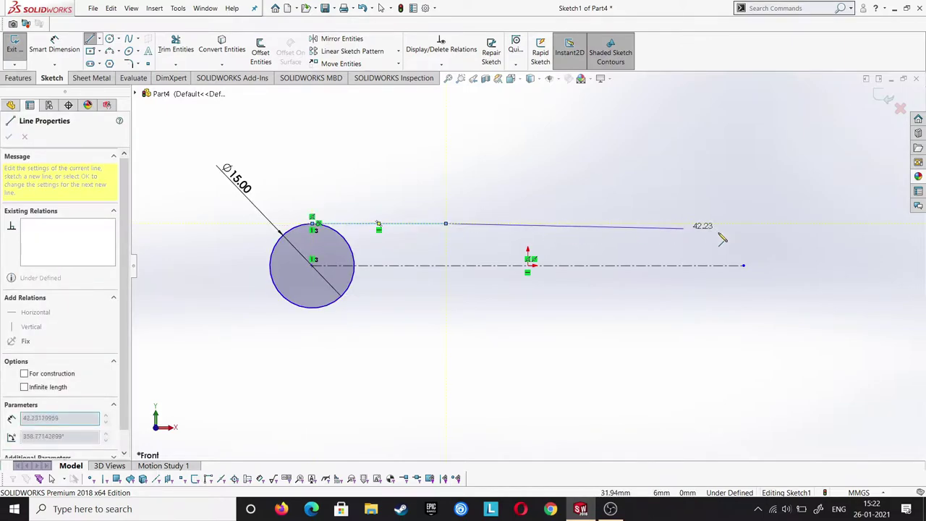
right_click(770, 243)
left_click(785, 247)
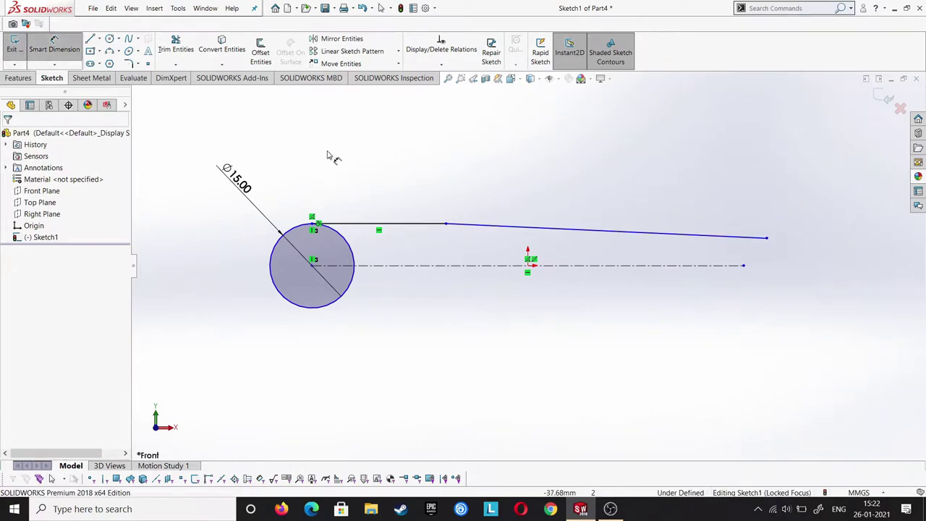
Dimension the horizontal line to 29 mm and the angle between the lines to 182°.
left_click(380, 223)
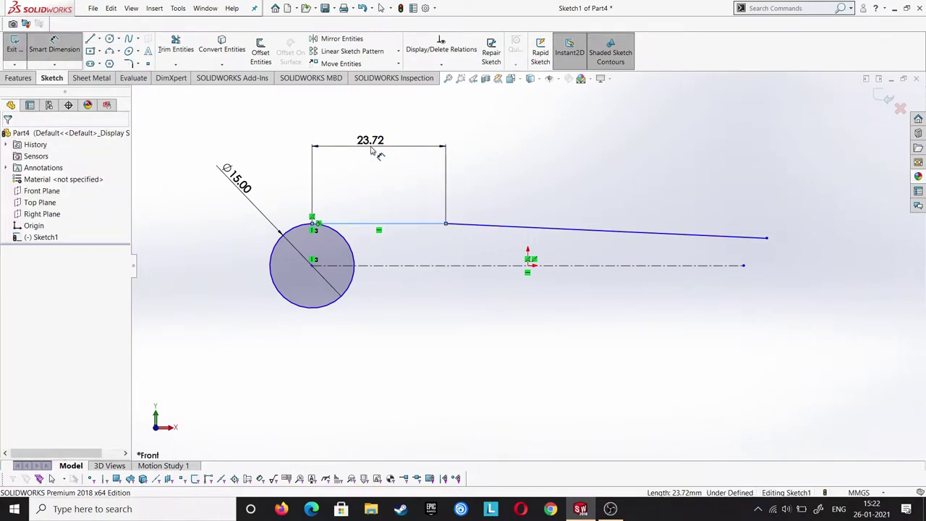
left_click(371, 150)
type("29")
key("Return")
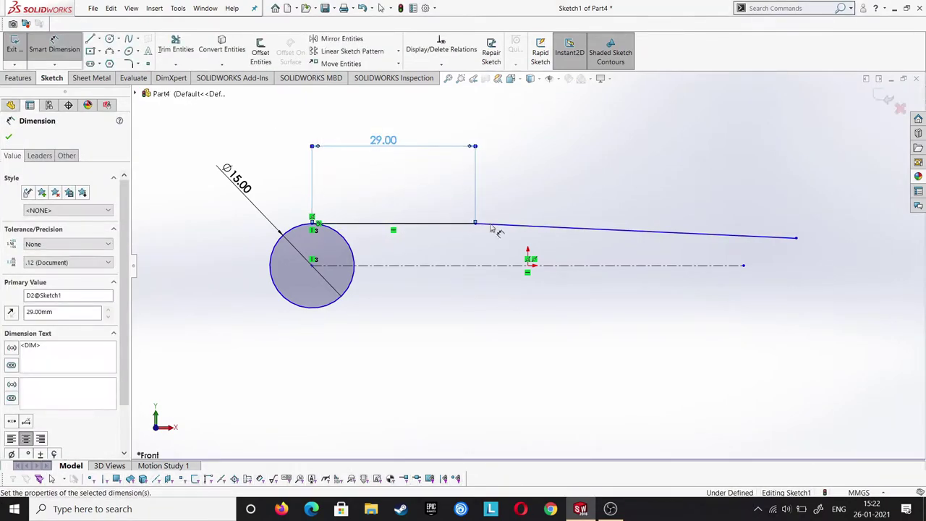
left_click(449, 223)
left_click(515, 225)
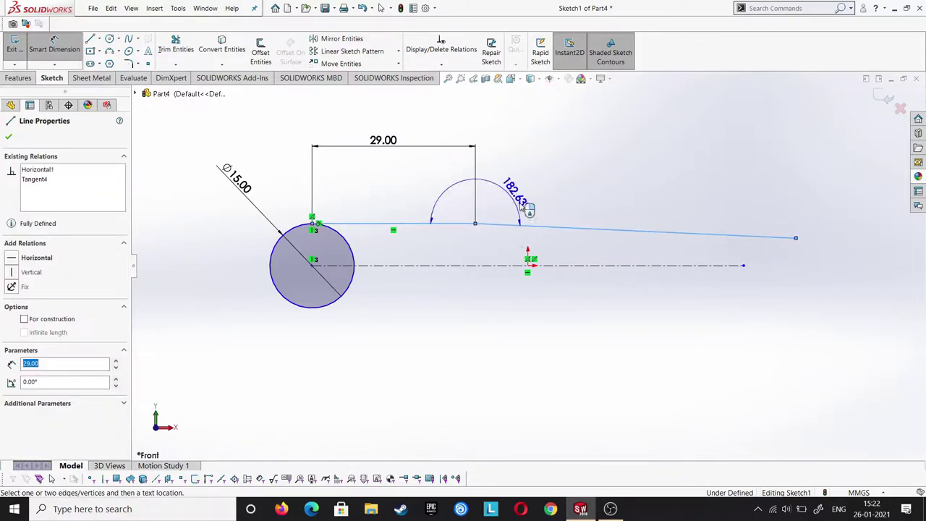
left_click(496, 214)
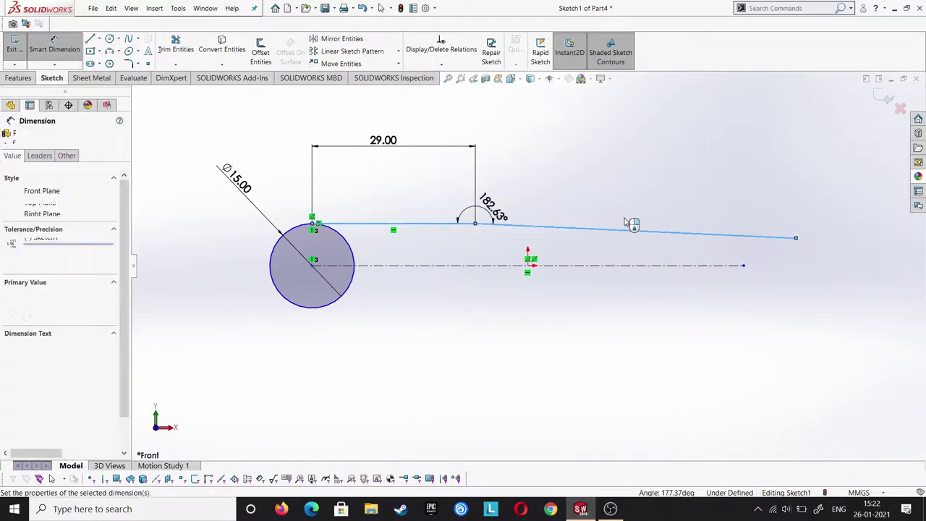
type("182")
key("Return")
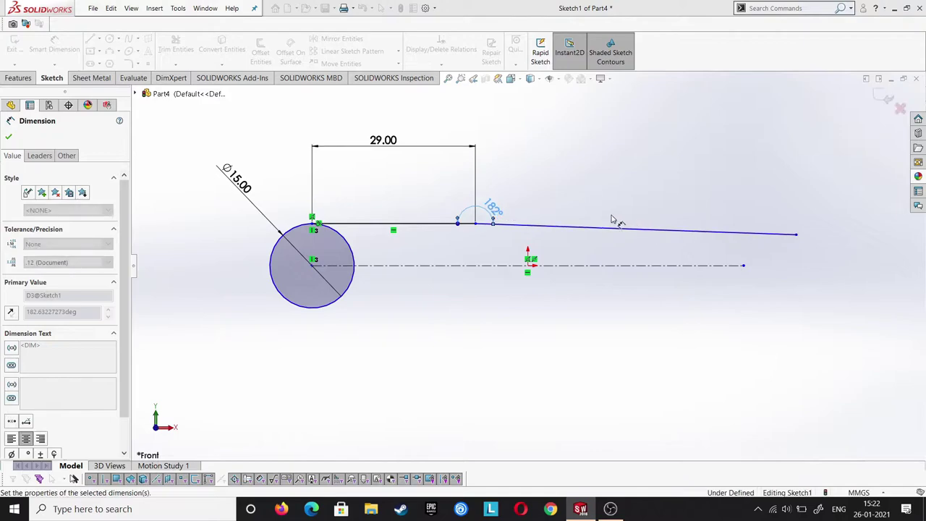
Set the horizontal distance from circle centre to the sloping line's end to 135 mm.
left_click(313, 265)
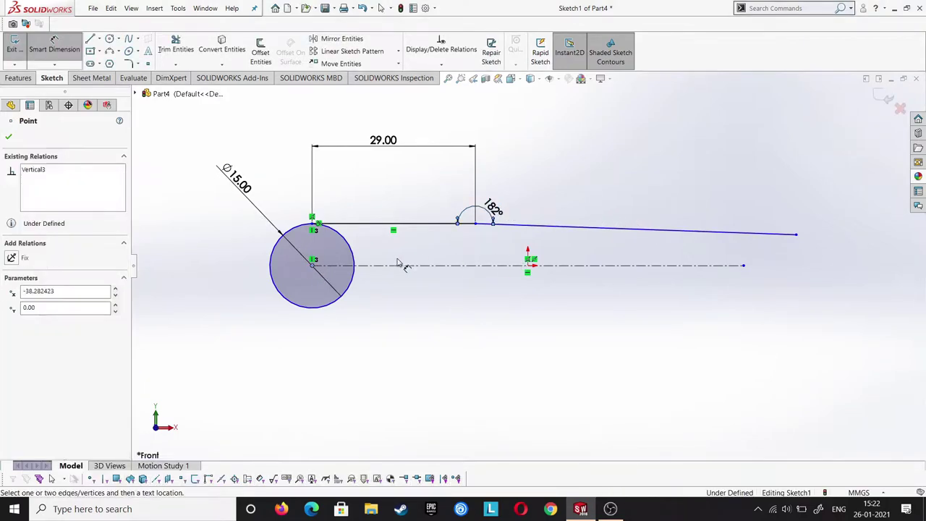
left_click(797, 235)
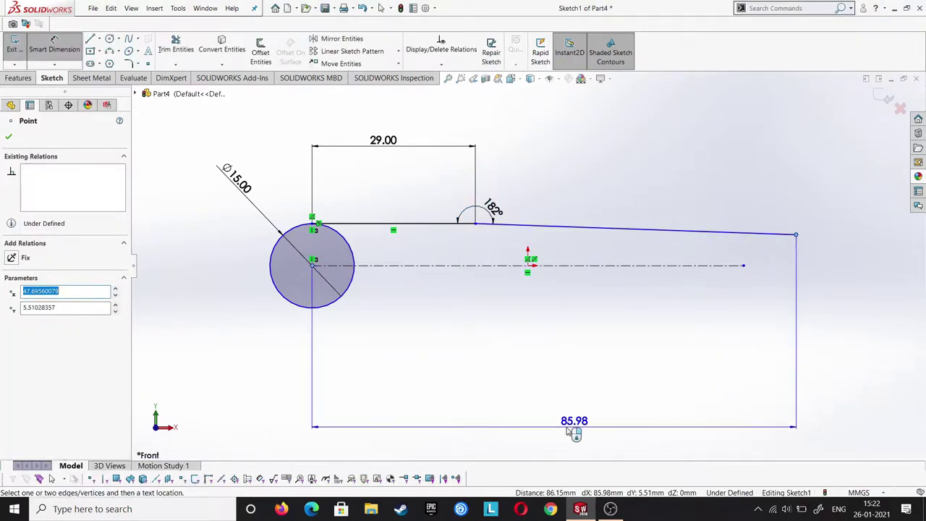
left_click(662, 433)
type("135")
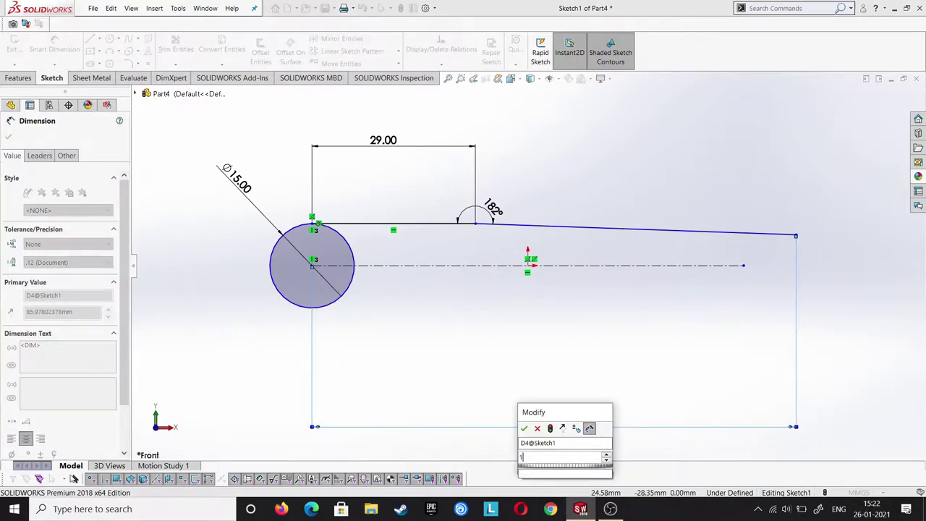
key("Return")
key("f")
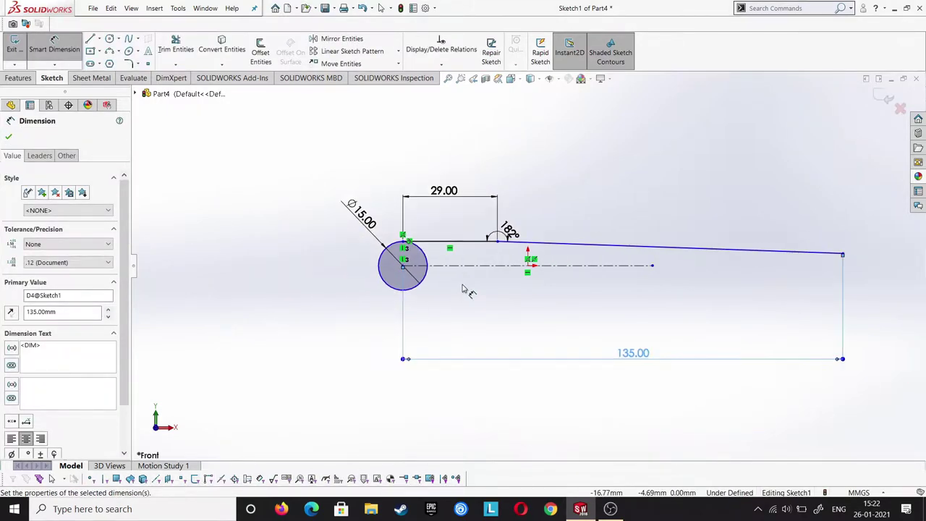
scroll(846, 282, "down", 3)
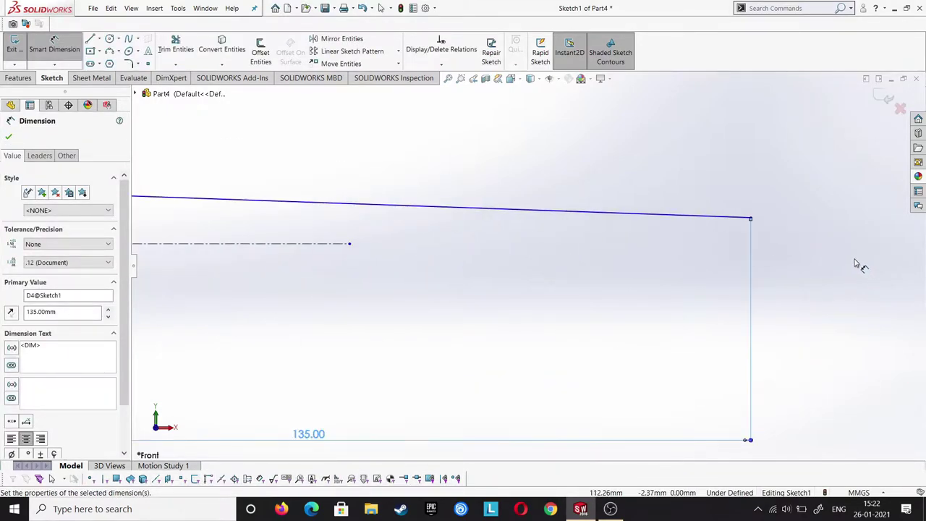
Draw a Ø6 circle just past the sloping line's right end.
left_click(109, 38)
left_click(797, 235)
left_click(809, 247)
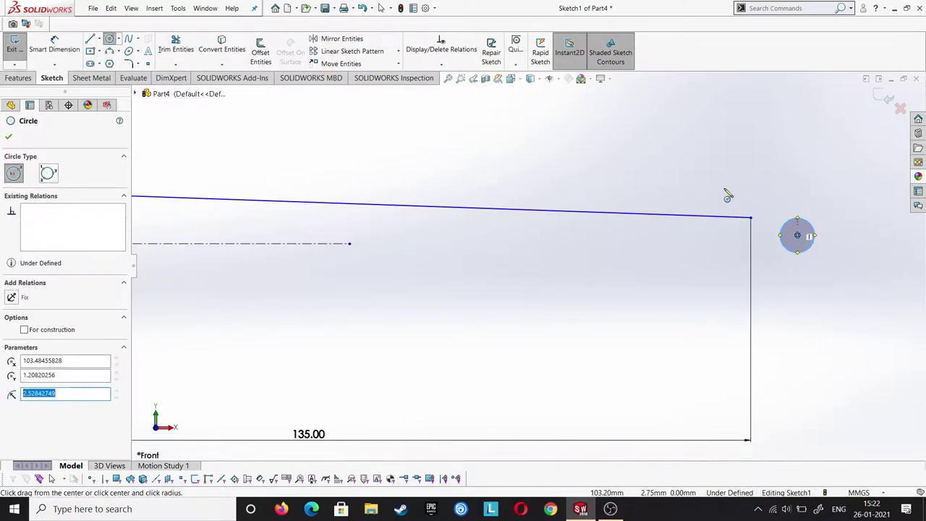
key("Escape")
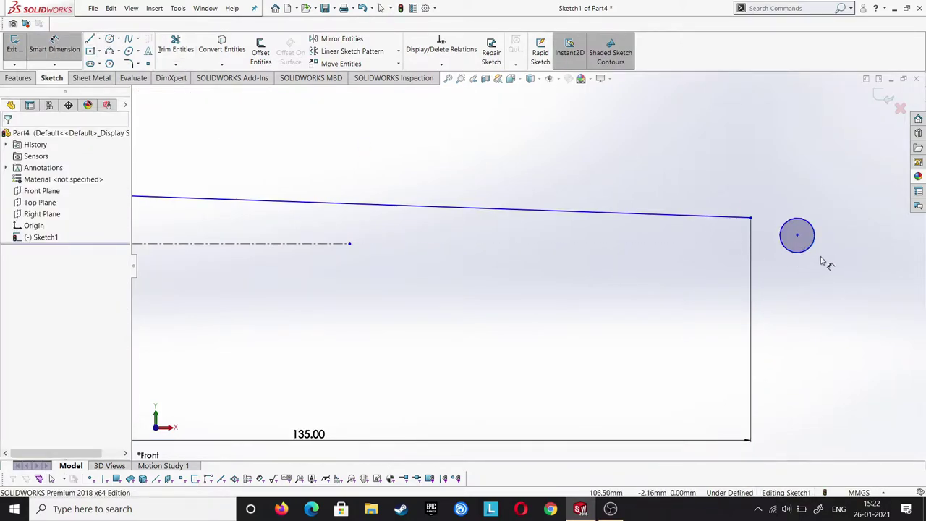
left_click(811, 249)
left_click(837, 291)
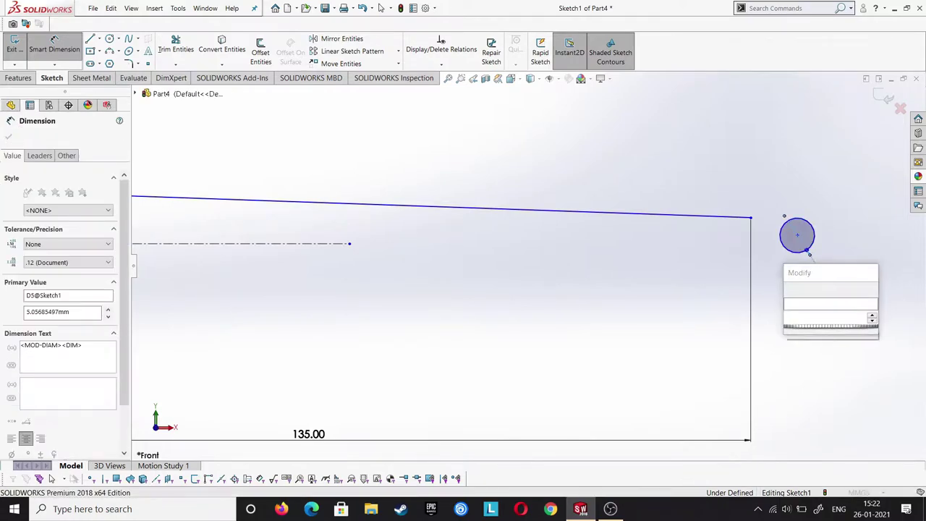
type("6")
key("Return")
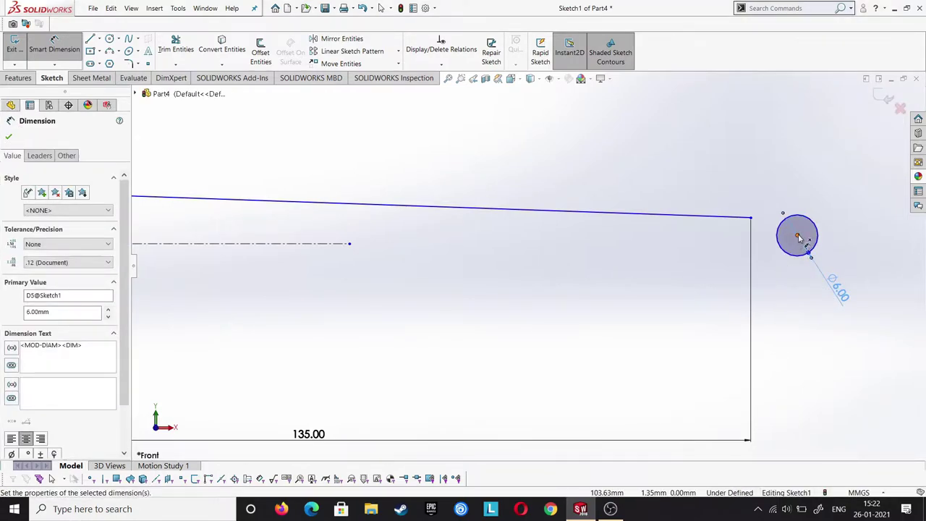
left_click(9, 136)
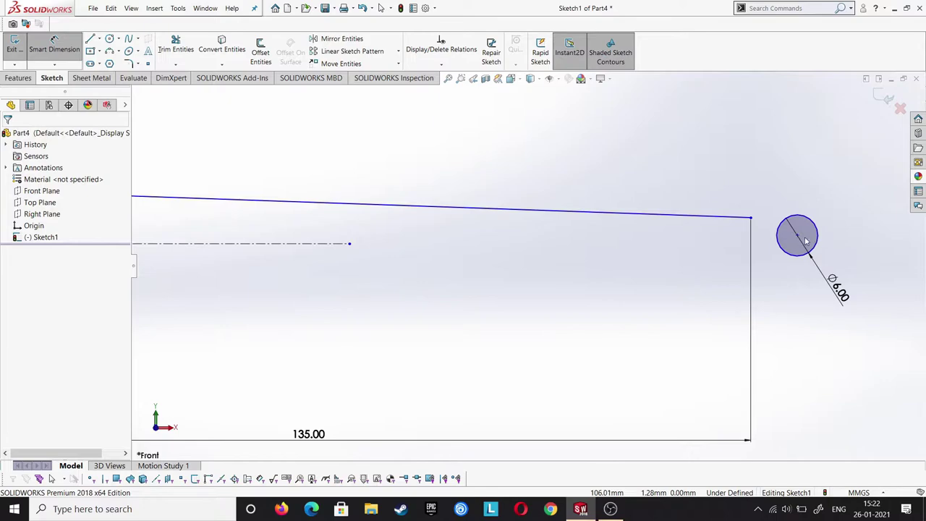
Align the Ø6 circle's centre vertically with the line's end point.
key("Escape")
left_click(751, 217)
left_click(192, 244, "ctrl")
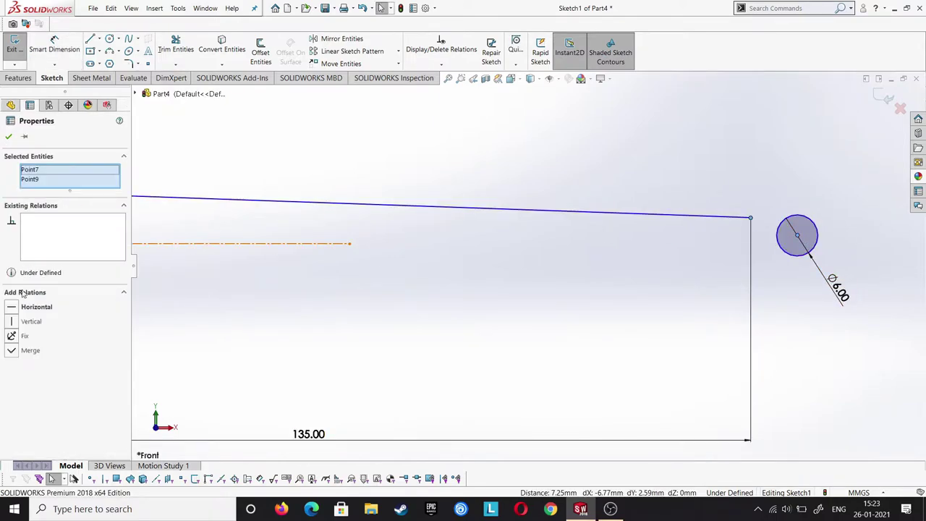
left_click(9, 322)
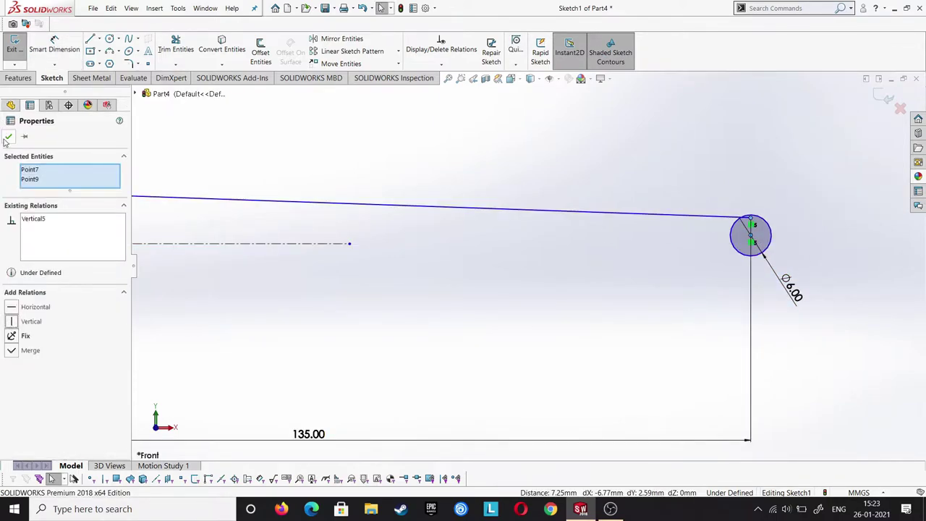
key("Escape")
scroll(848, 220, "down", 2)
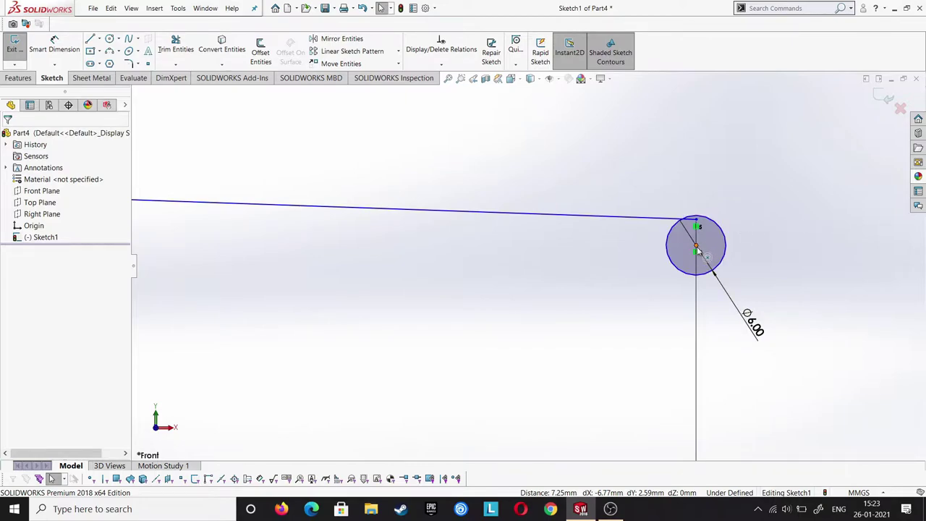
Dimension the 2 mm vertical offset between the line end and the circle centre.
left_click(55, 45)
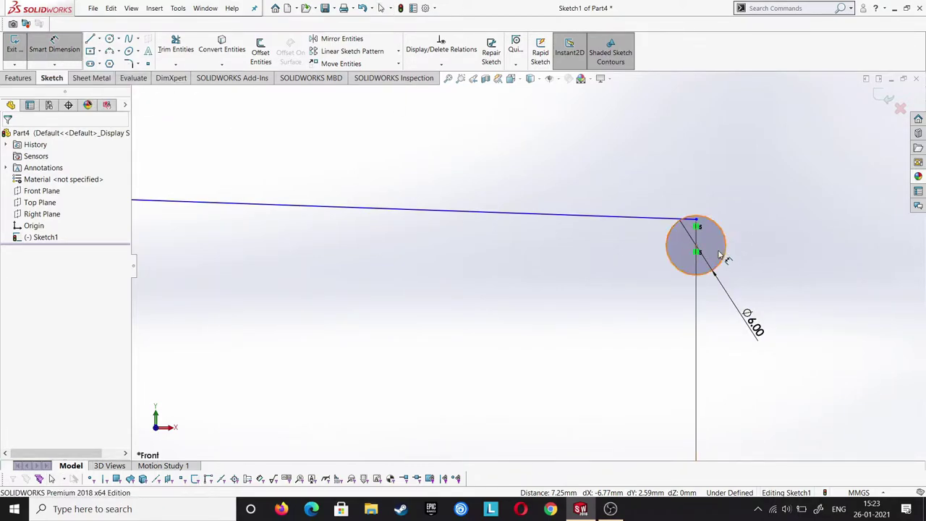
left_click(698, 219)
left_click(698, 251)
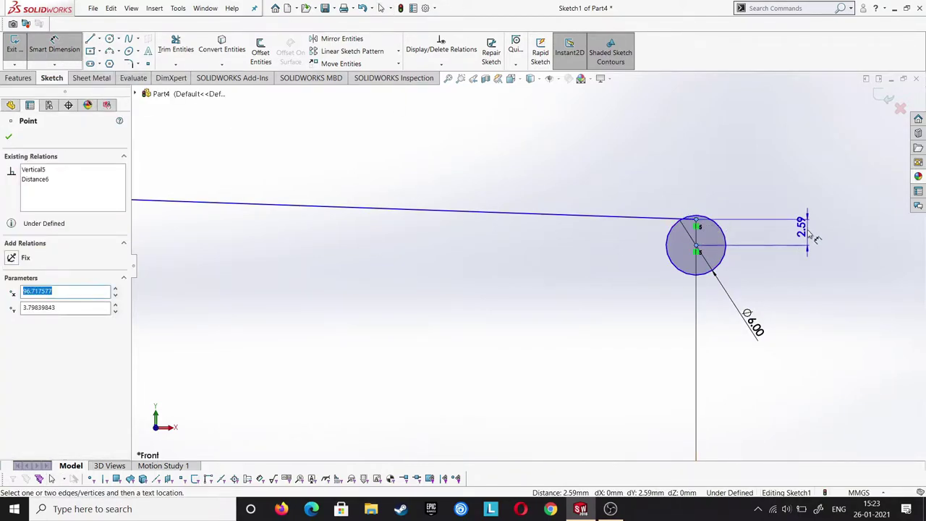
left_click(824, 239)
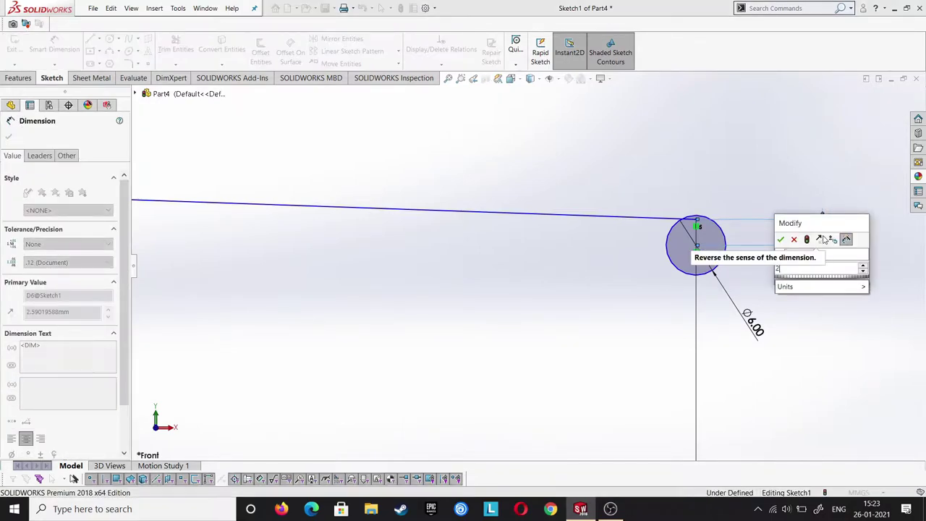
type("2")
key("Return")
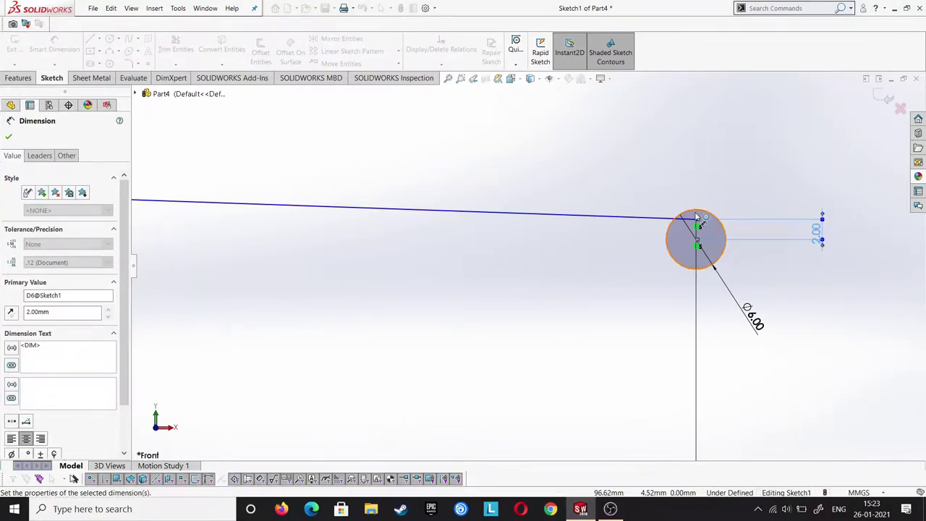
Draw a second circle and dimension it to Ø6.
right_click_drag(777, 139, 787, 172)
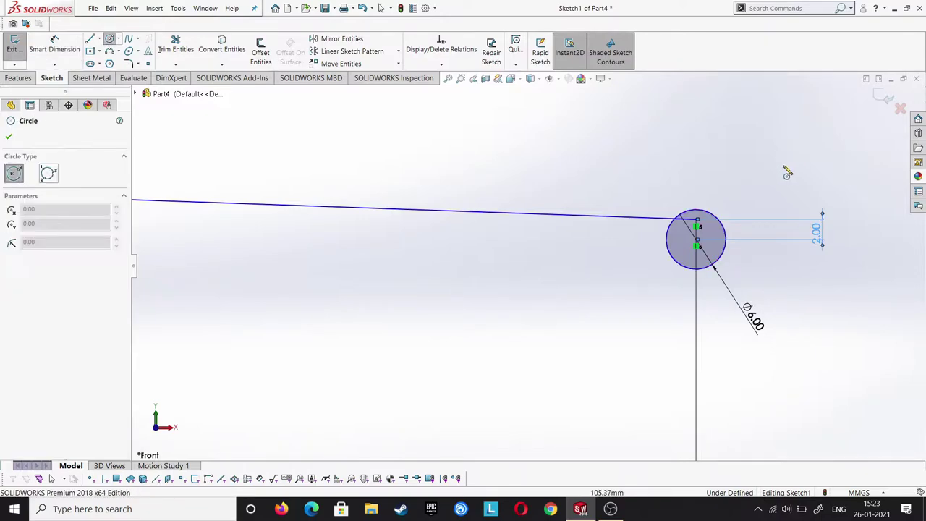
left_click(785, 155)
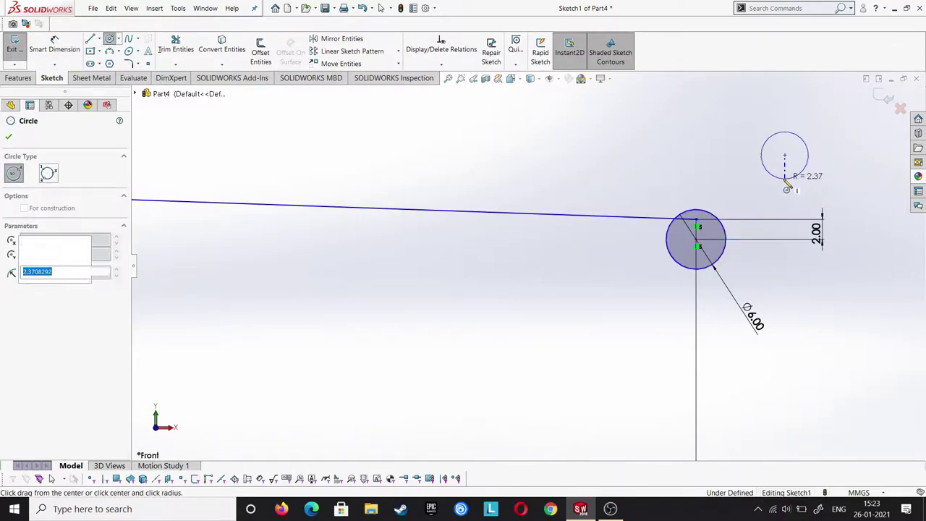
left_click(802, 172)
left_click(8, 138)
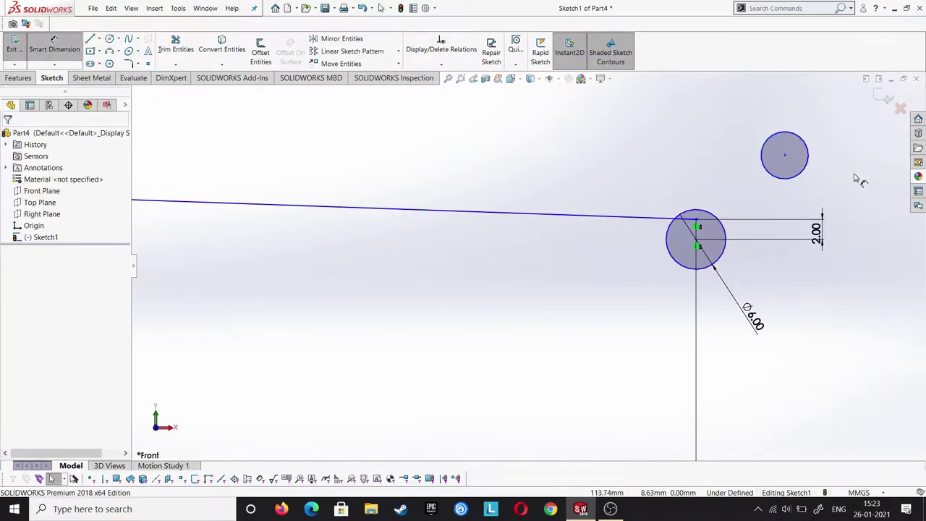
left_click(816, 182)
left_click(869, 190)
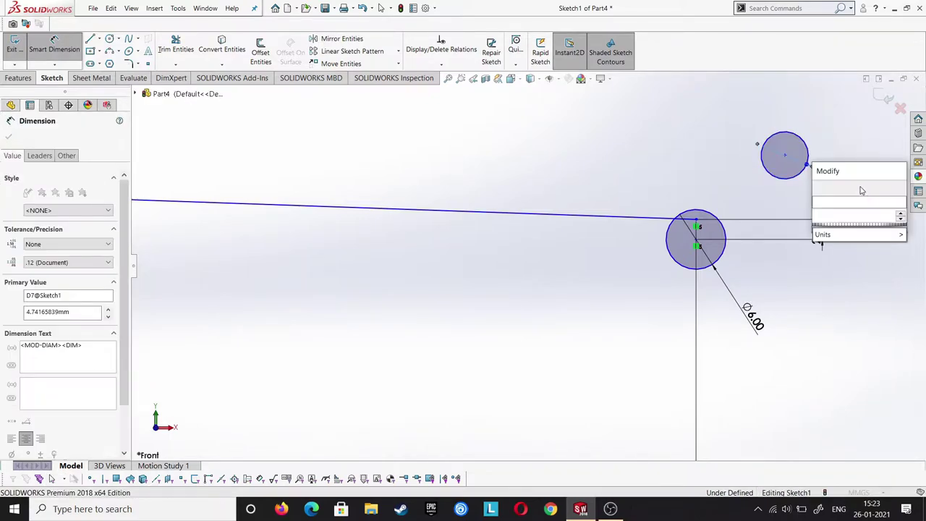
type("6")
key("Return")
left_click(7, 137)
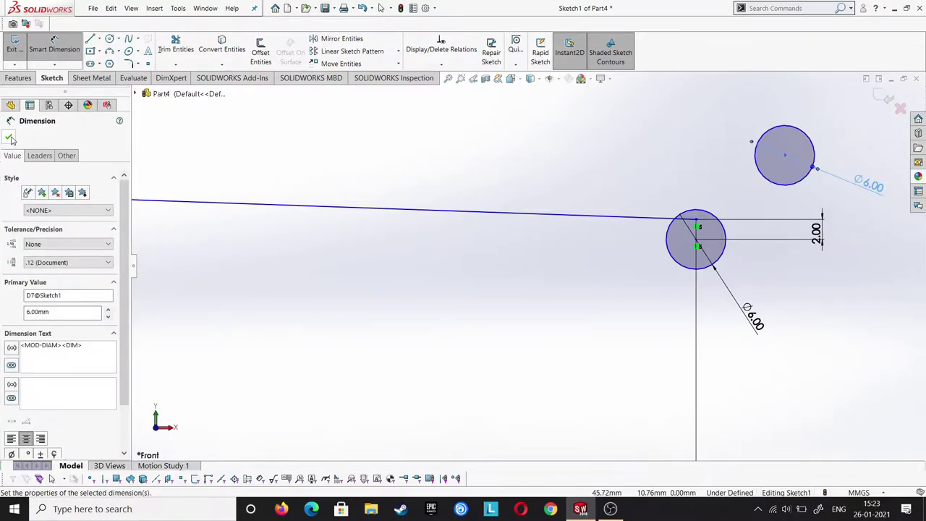
Make the second circle's centre Horizontal with the line end and Tangent to the first circle.
left_click(696, 220)
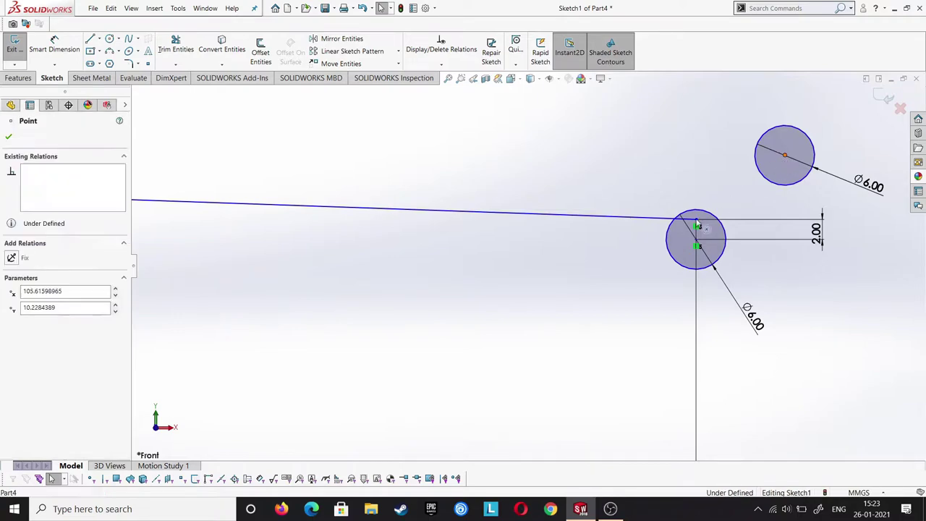
left_click(648, 224, "ctrl")
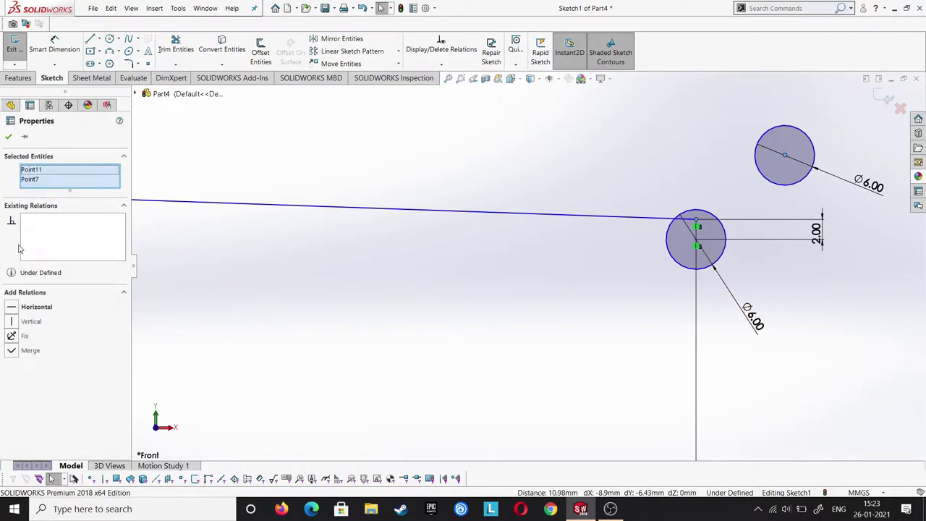
left_click(8, 311)
left_click(8, 138)
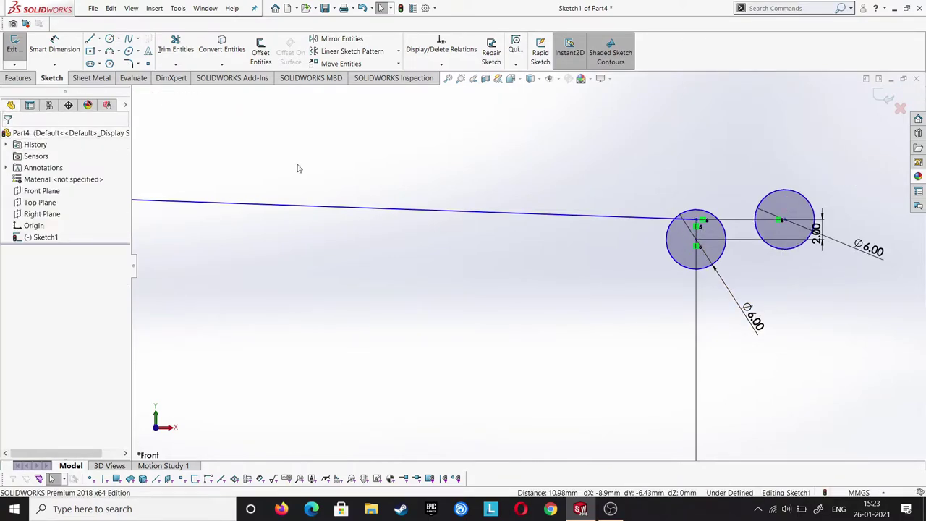
left_click(763, 242)
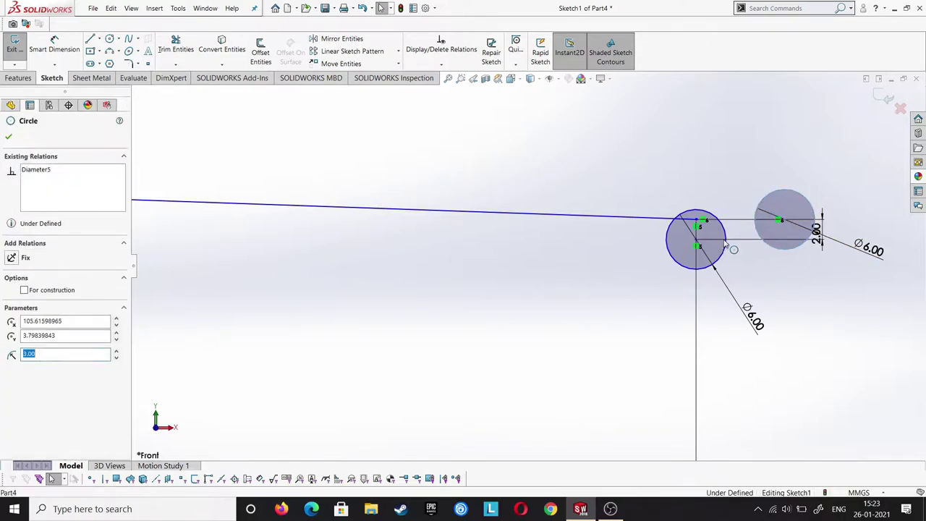
left_click(725, 246, "ctrl")
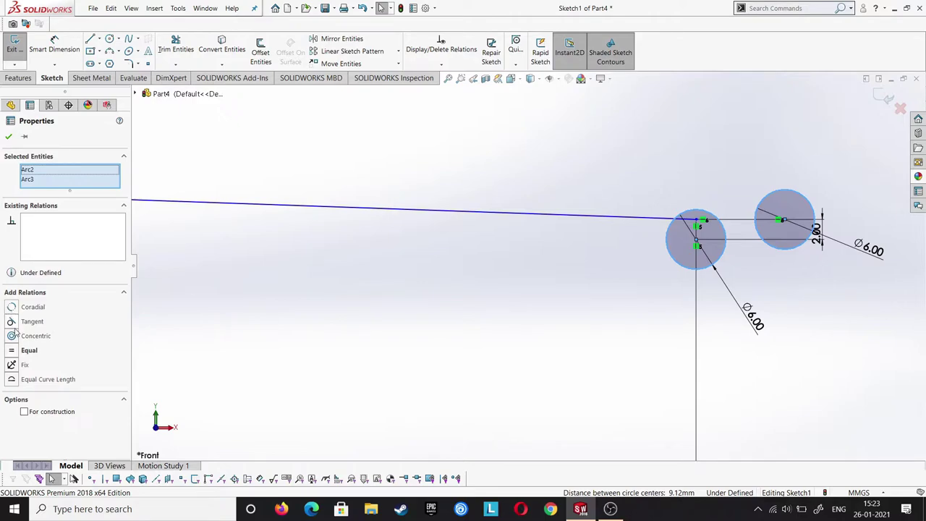
left_click(13, 322)
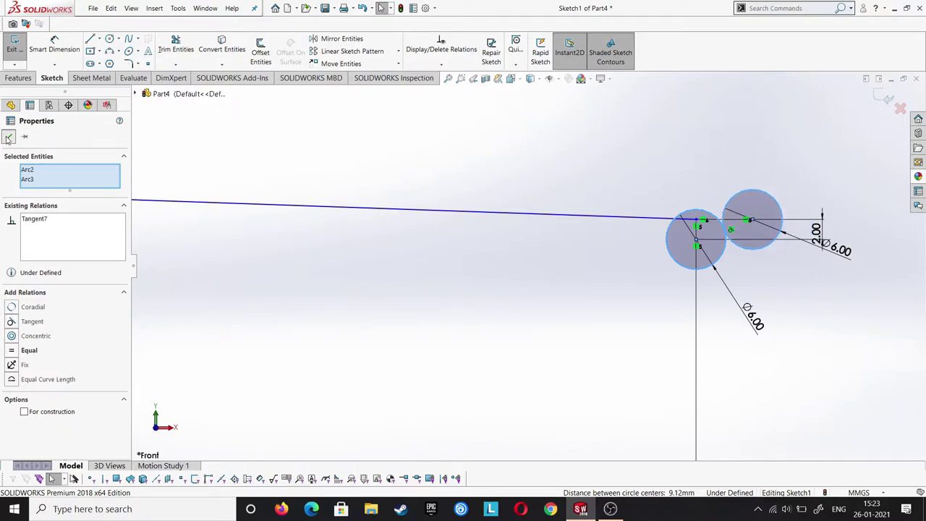
left_click(8, 138)
left_click(173, 46)
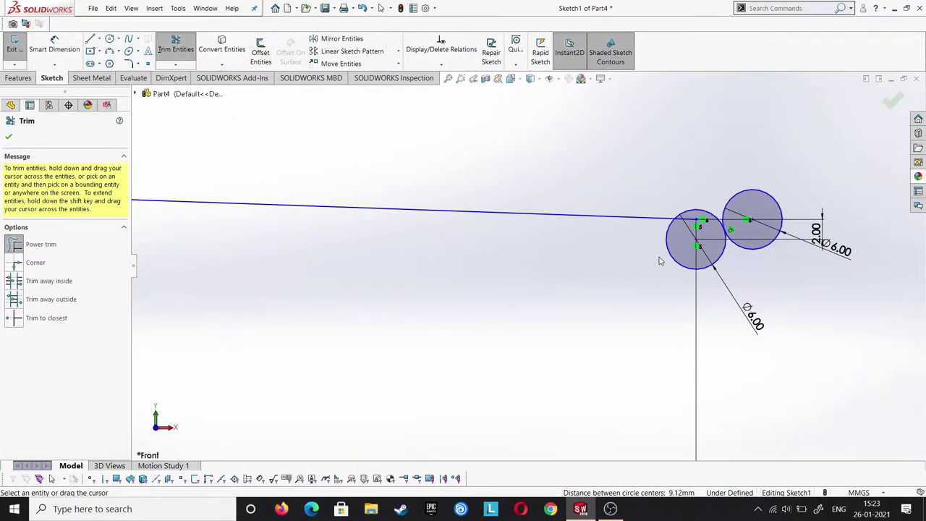
Trim the first circle's top arc and draw a large circle on the same centre.
left_click_drag(693, 204, 701, 215)
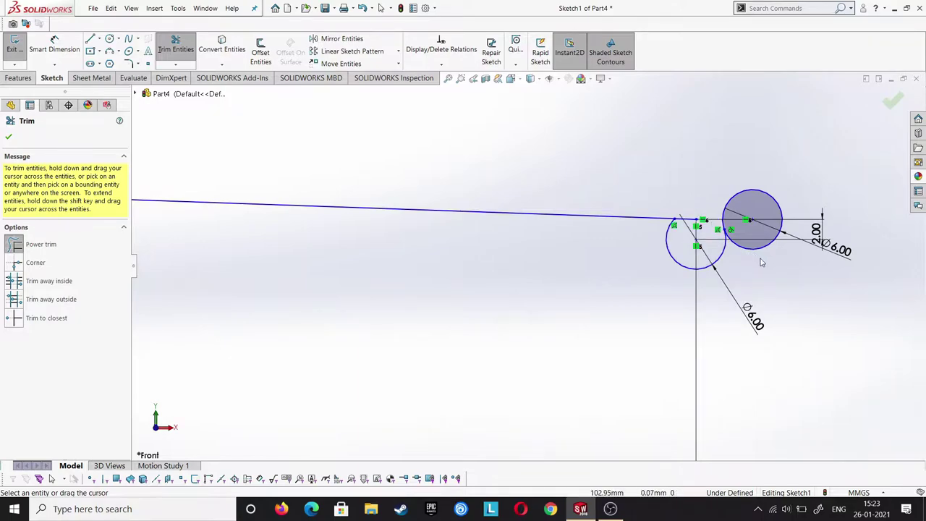
left_click(108, 39)
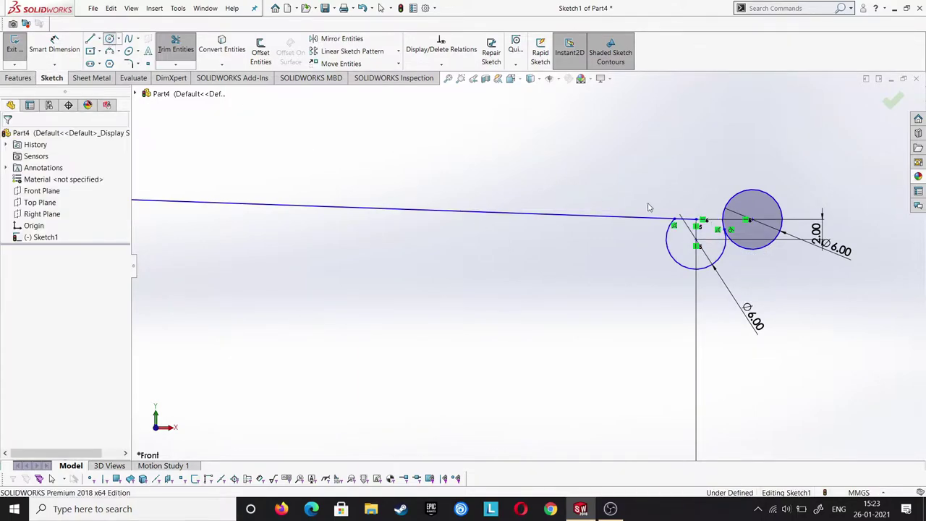
left_click(697, 240)
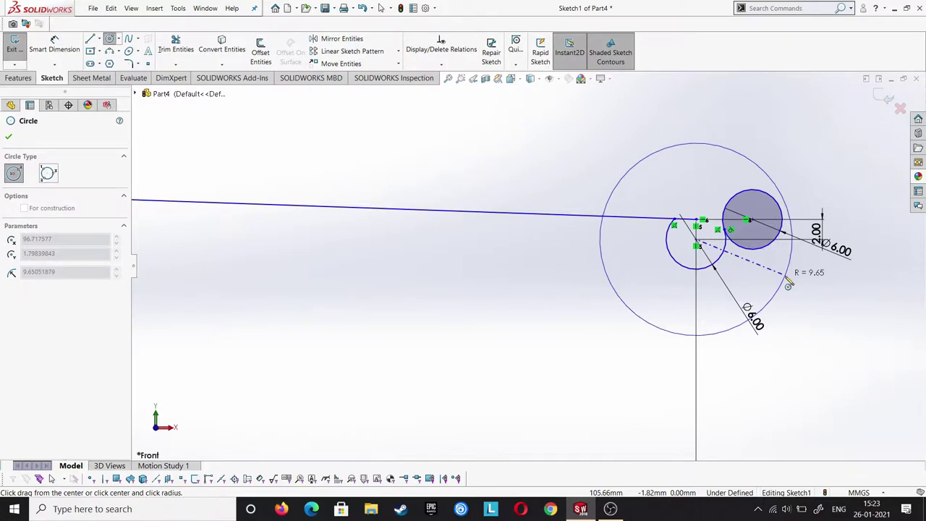
left_click(785, 283)
left_click(8, 137)
Dimension the large circle to an 18 mm diameter.
left_click(54, 45)
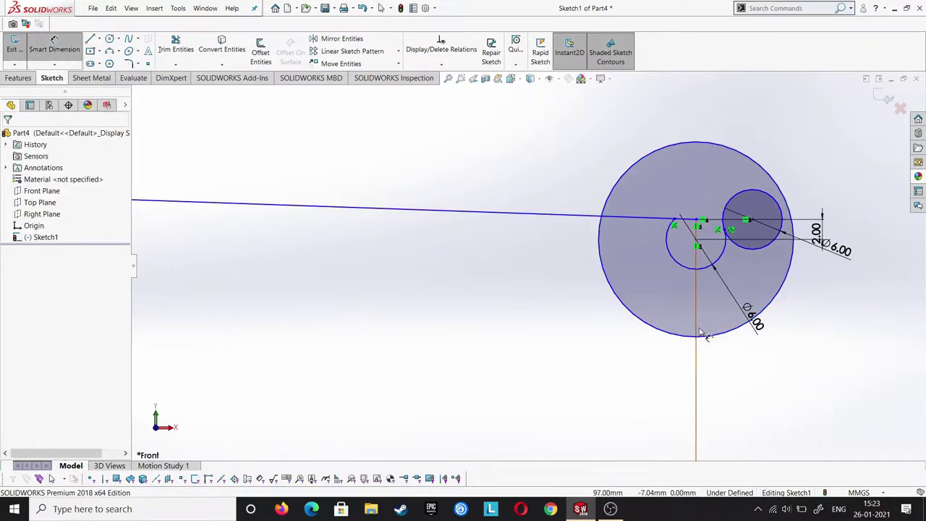
left_click(739, 327)
left_click(754, 369)
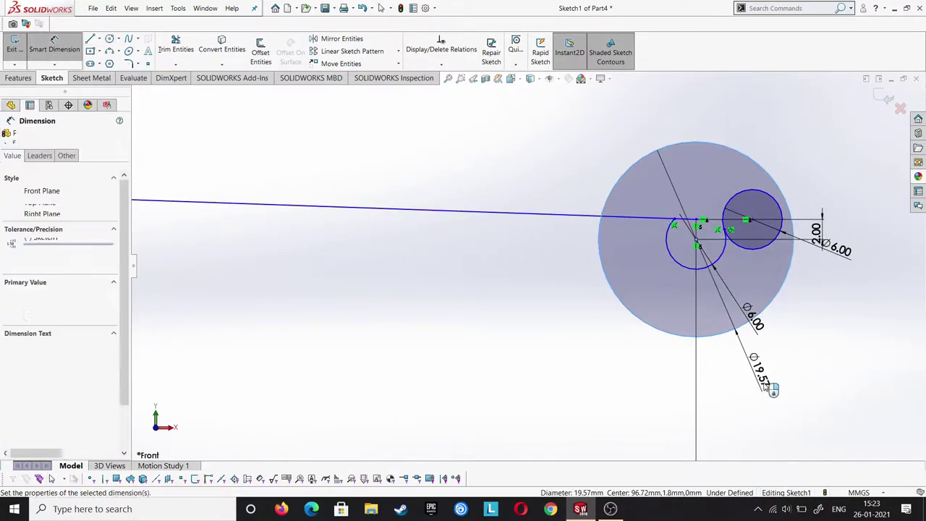
type("18")
key("Return")
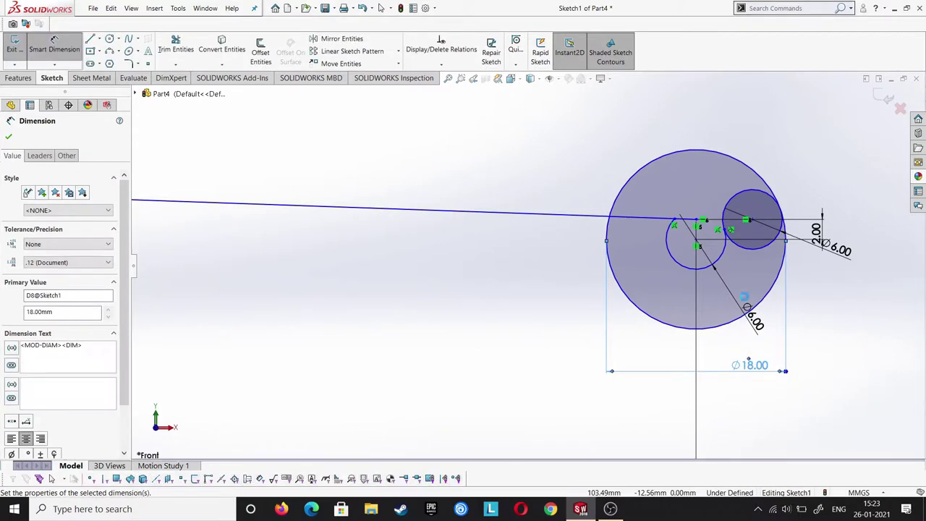
left_click(10, 137)
Trim the small circle's arc inside the Ø18 circle, undoing two trial trims.
left_click(176, 44)
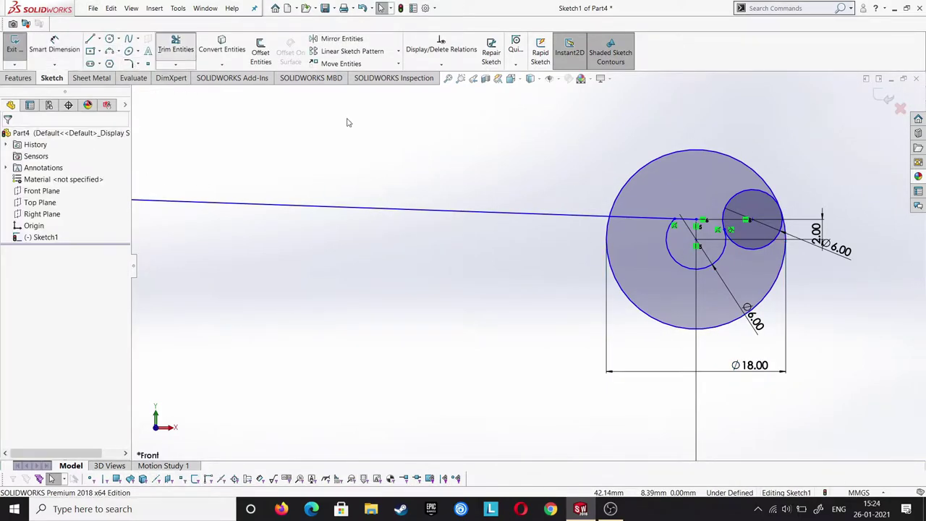
left_click_drag(757, 242, 761, 259)
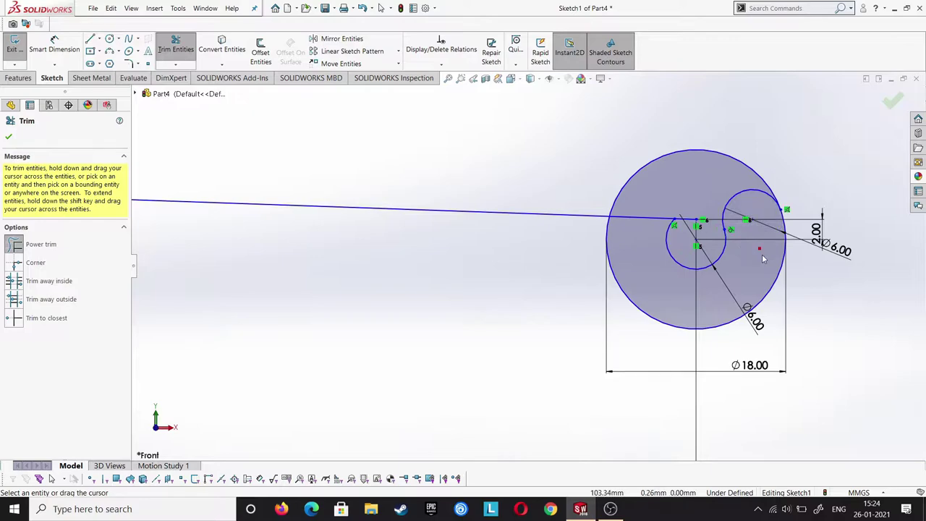
left_click(676, 154)
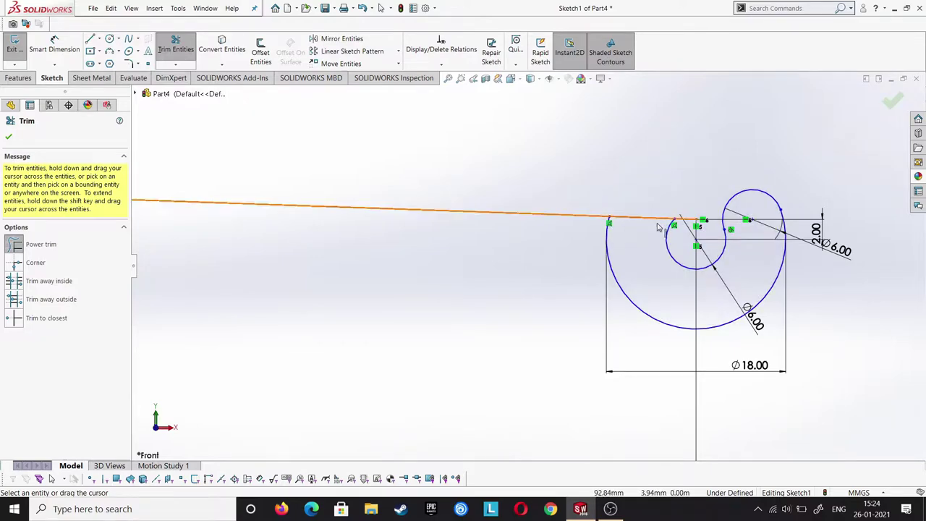
scroll(672, 208, "down", 2)
left_click_drag(656, 222, 648, 192)
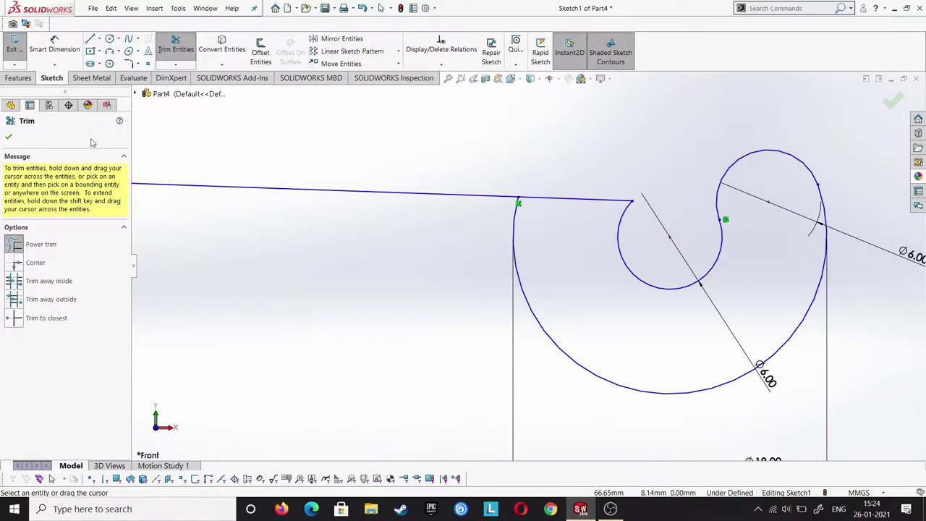
key("ctrl+z")
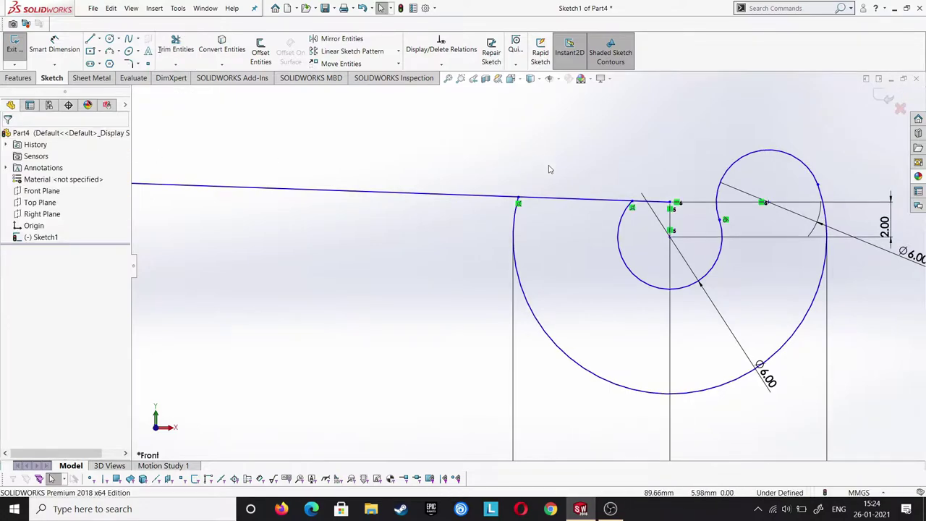
key("ctrl+z")
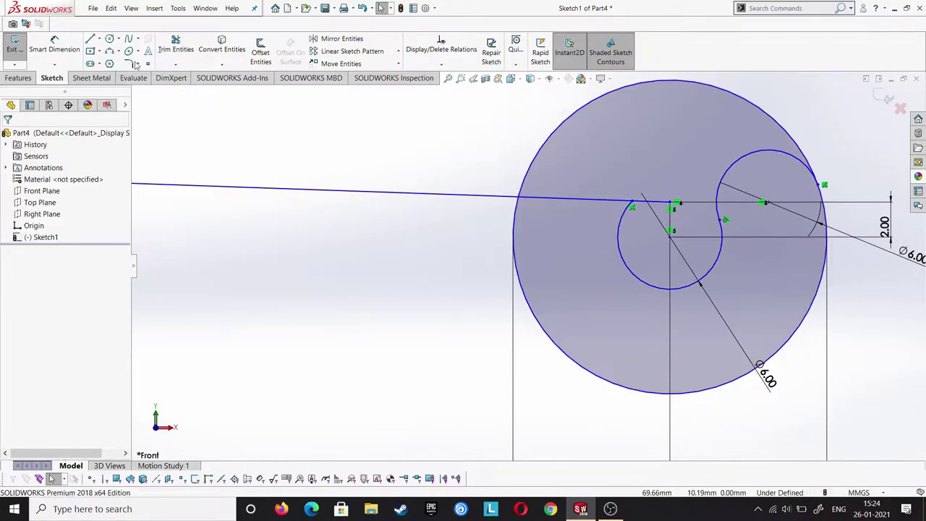
Trim the leftover line and arc pieces at the hook end.
key("t")
mouse_move(650, 212)
left_mouse_down()
mouse_move(618, 125)
mouse_move(594, 158)
left_mouse_up()
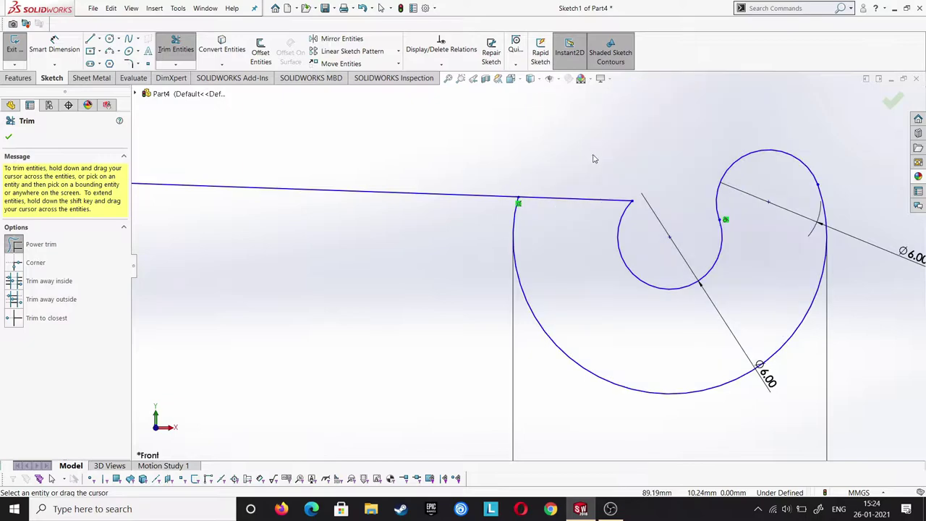
left_click(9, 137)
left_click(78, 43)
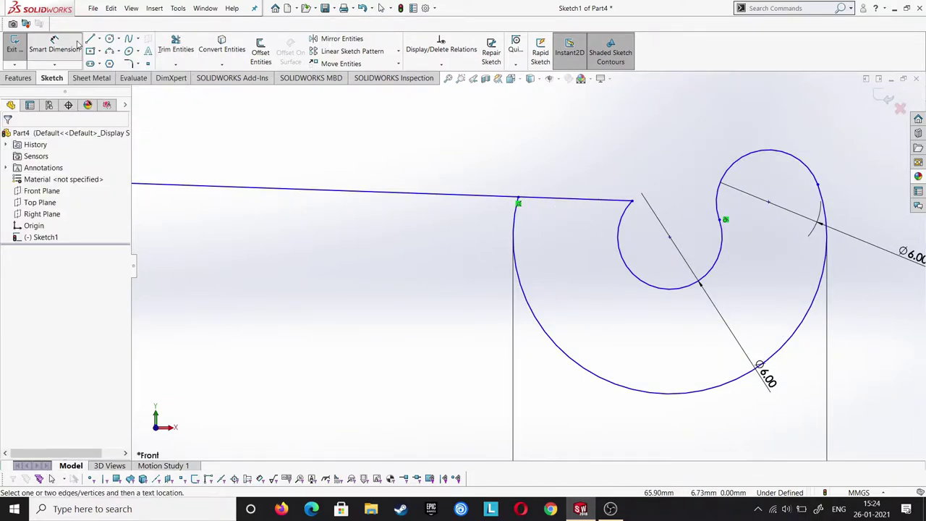
scroll(337, 221, "up", 2)
scroll(352, 229, "up", 2)
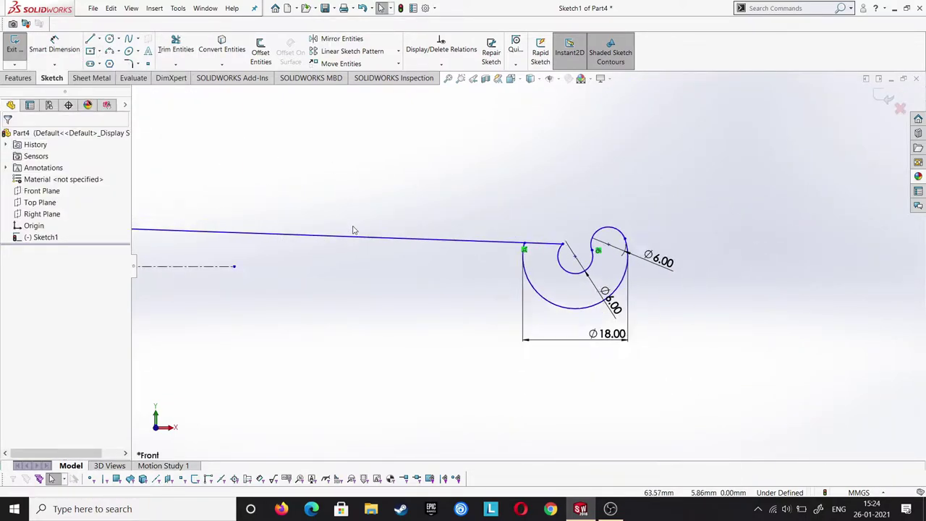
scroll(347, 241, "up", 1)
Mirror the arm's long upper edge and short left line about the horizontal centreline.
left_click(347, 245)
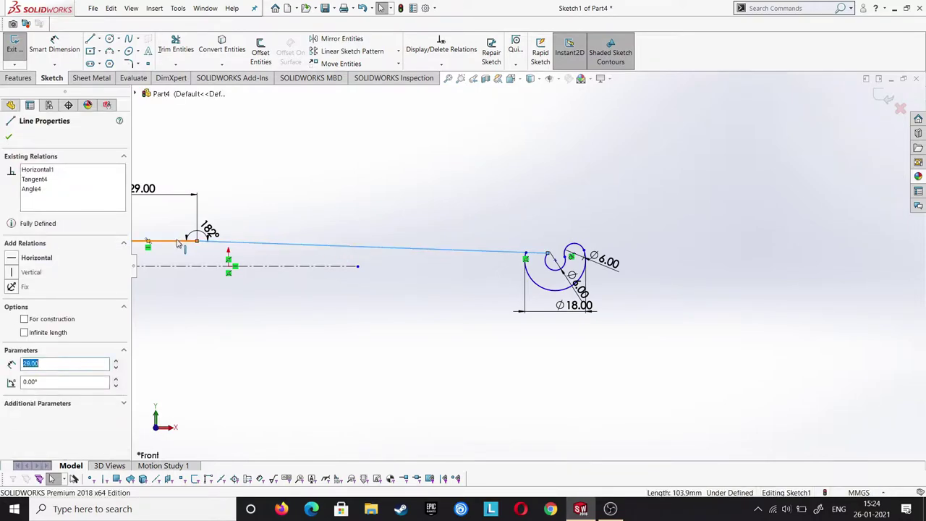
left_click(164, 241, "ctrl")
left_click(338, 40)
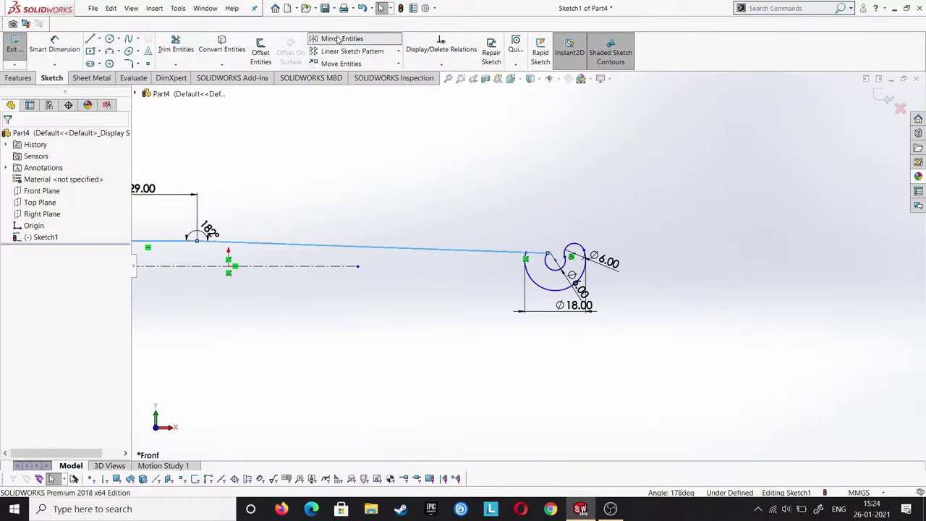
left_click(50, 283)
left_click(273, 267)
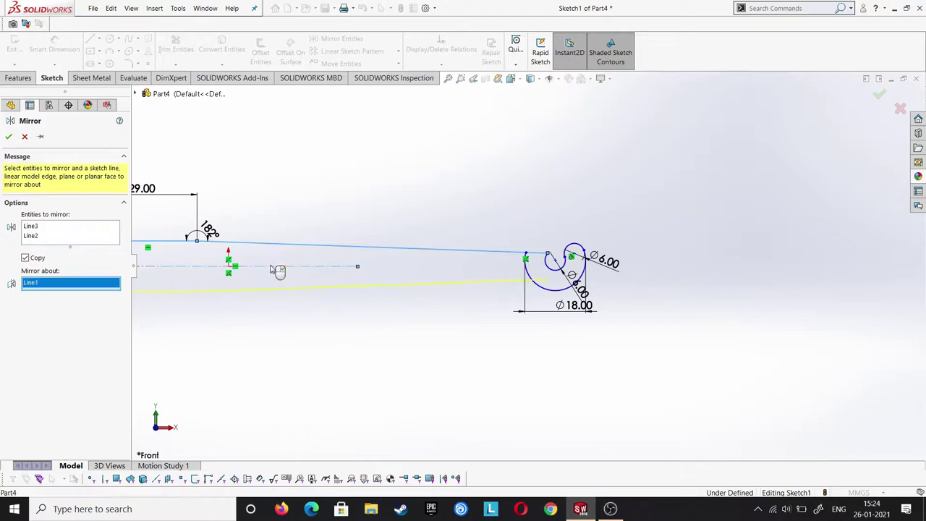
left_click(9, 136)
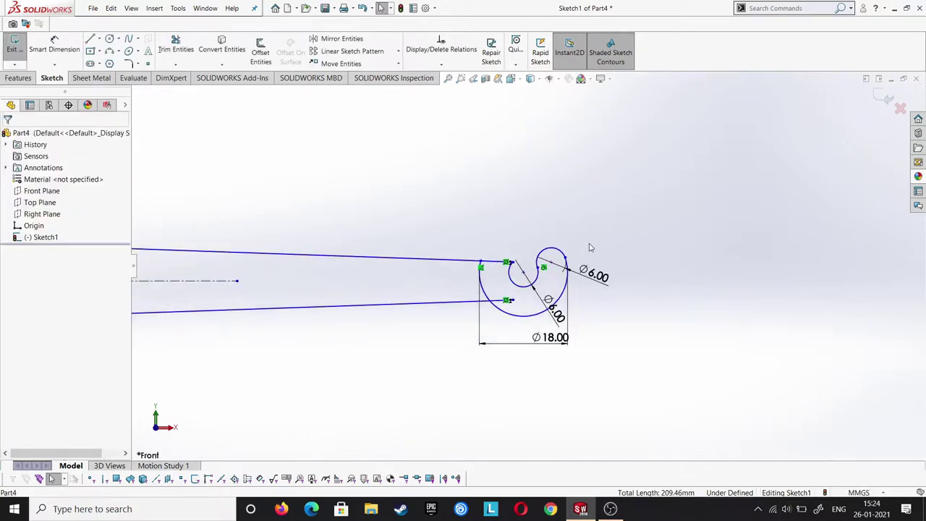
left_click(177, 45)
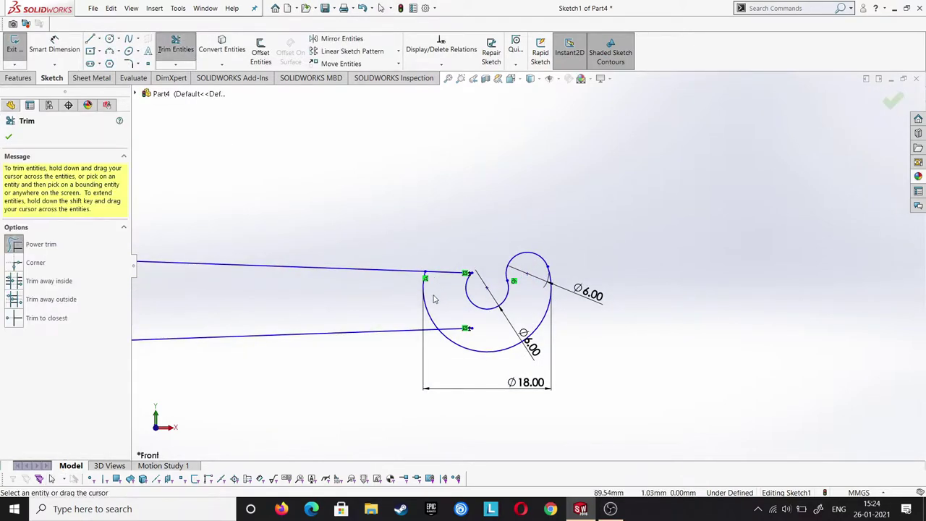
scroll(548, 332, "up", 3)
scroll(557, 325, "up", 1)
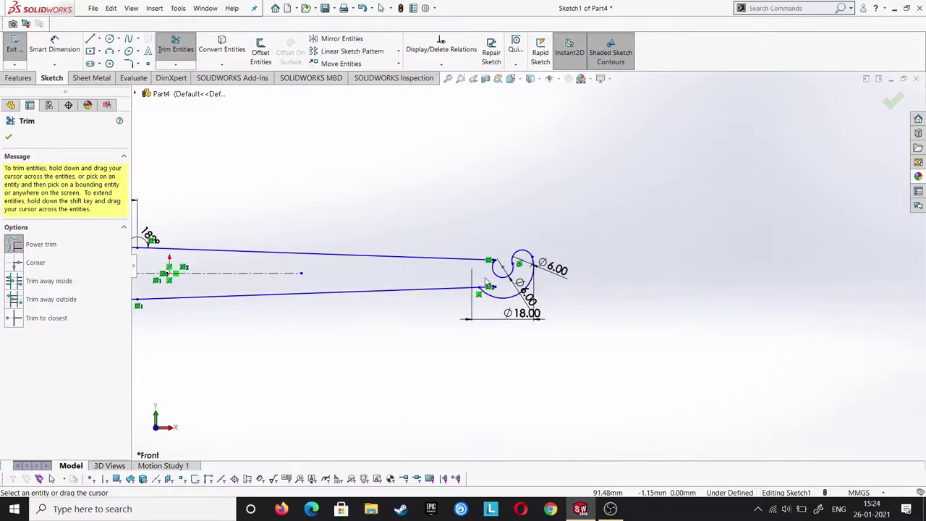
scroll(367, 305, "up", 2)
scroll(430, 303, "down", 2)
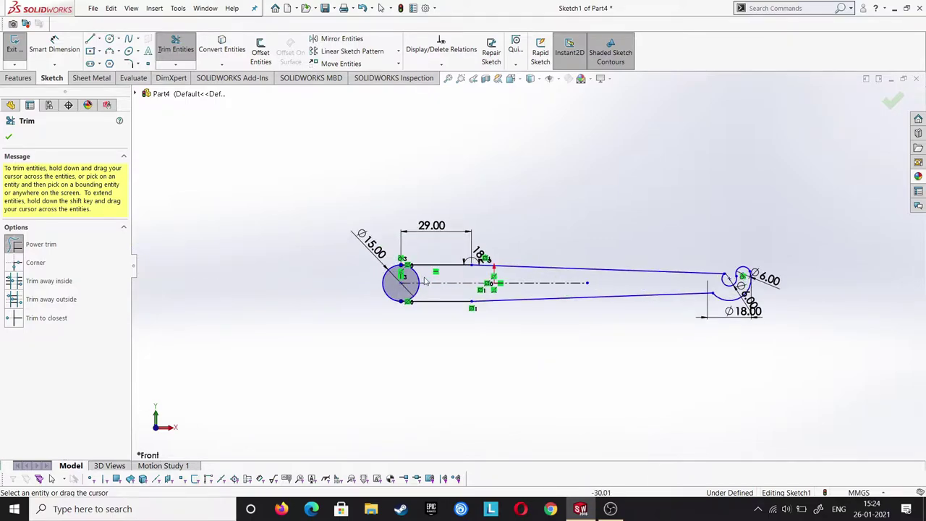
scroll(430, 302, "down", 1)
scroll(431, 303, "down", 1)
Trim the Ø15 circle's inner arc and draw a small circle centred on the left arc.
left_click_drag(431, 271, 443, 273)
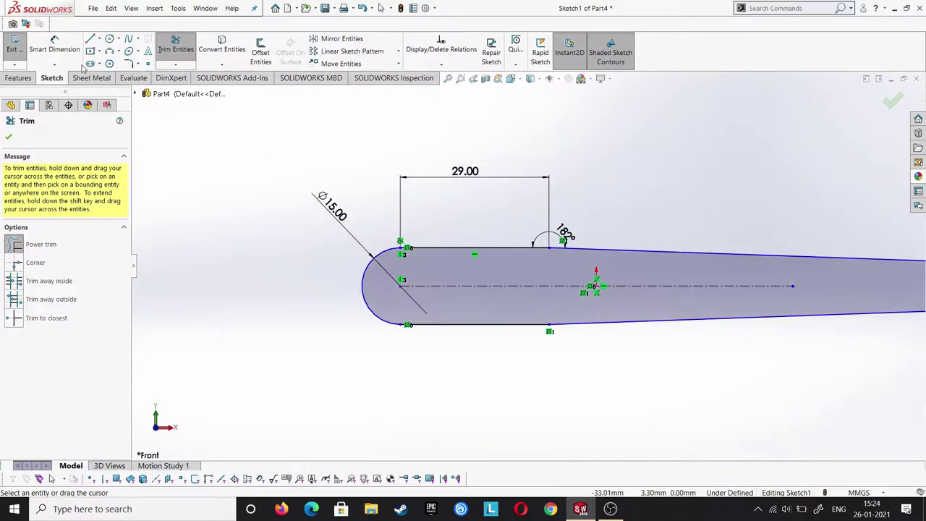
left_click(110, 38)
left_click(400, 286)
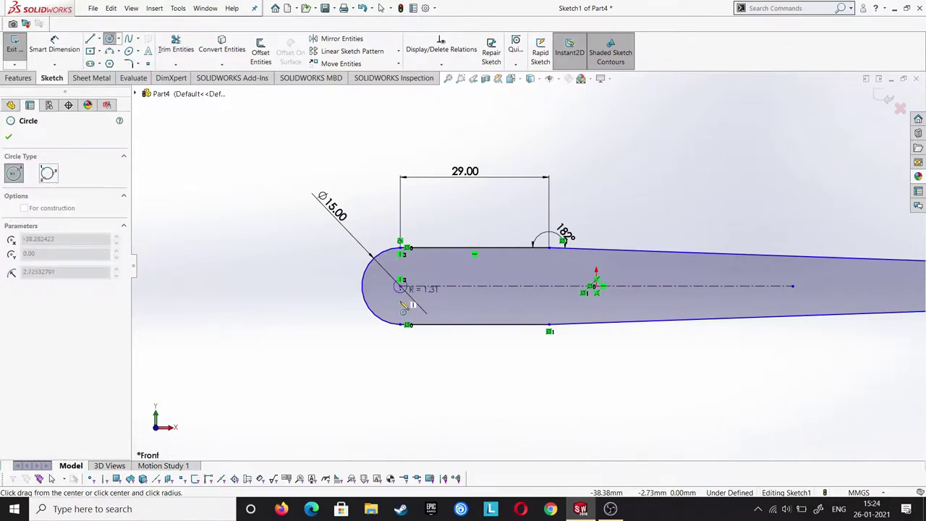
left_click(414, 300)
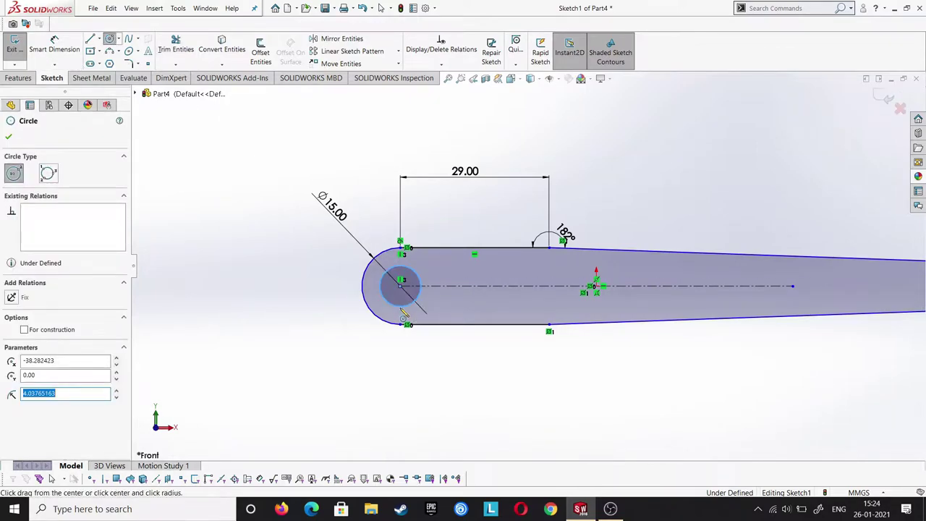
left_click(10, 137)
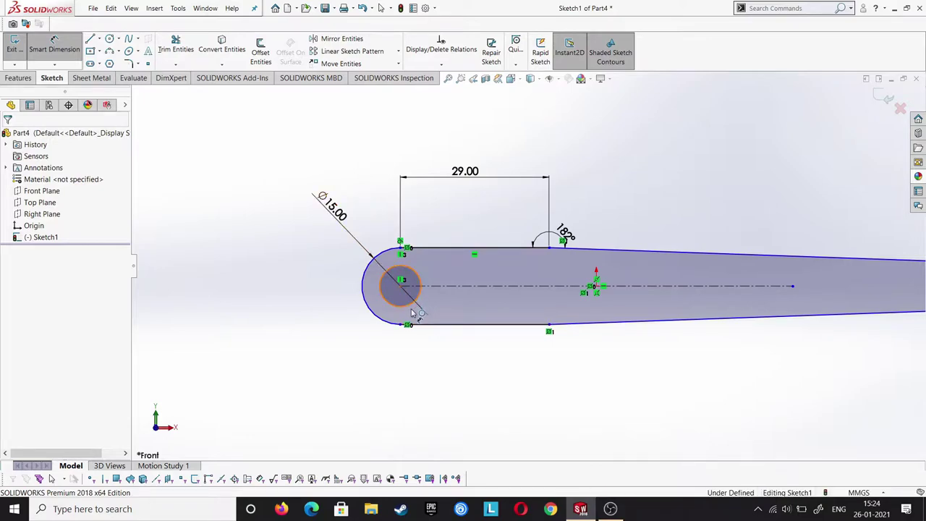
Dimension the small hole circle to a 6 mm diameter.
left_click(413, 313)
left_click(421, 372)
type("6")
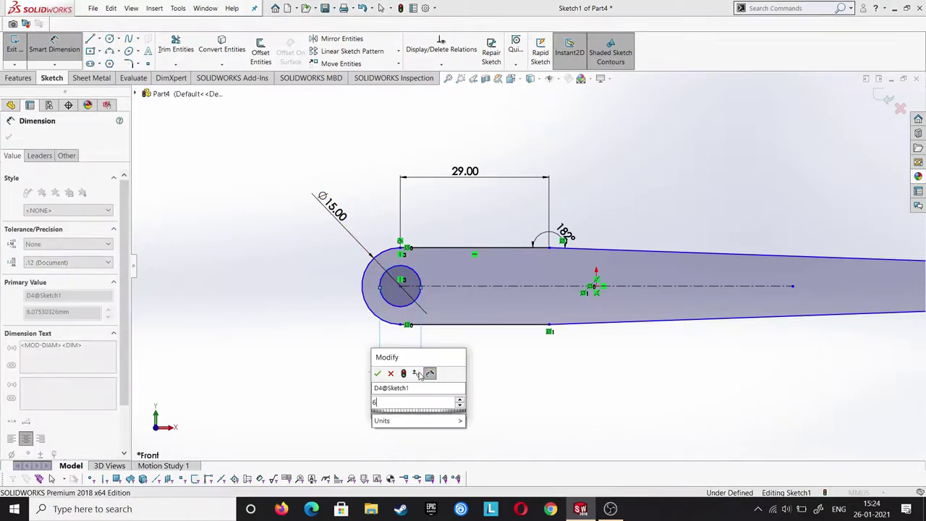
key("Return")
left_click(9, 137)
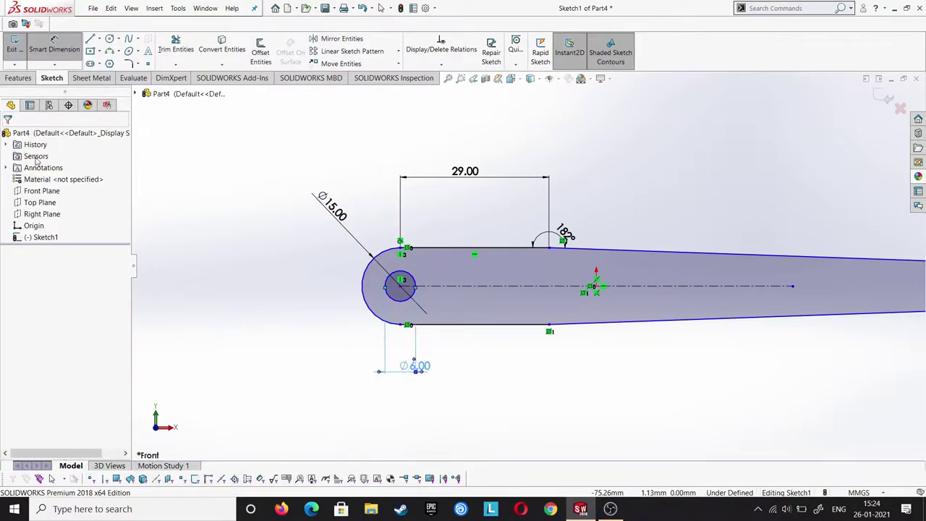
scroll(393, 335, "up", 2)
scroll(612, 285, "up", 2)
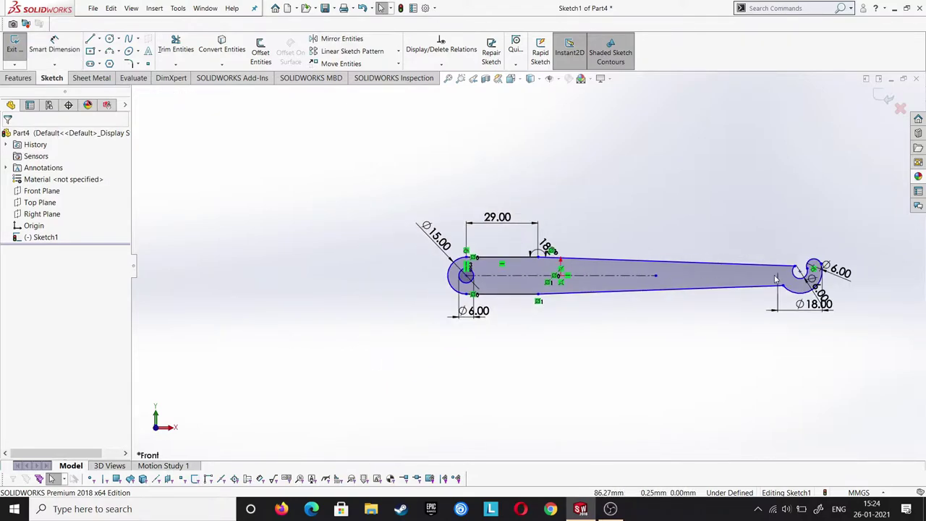
scroll(776, 278, "down", 1)
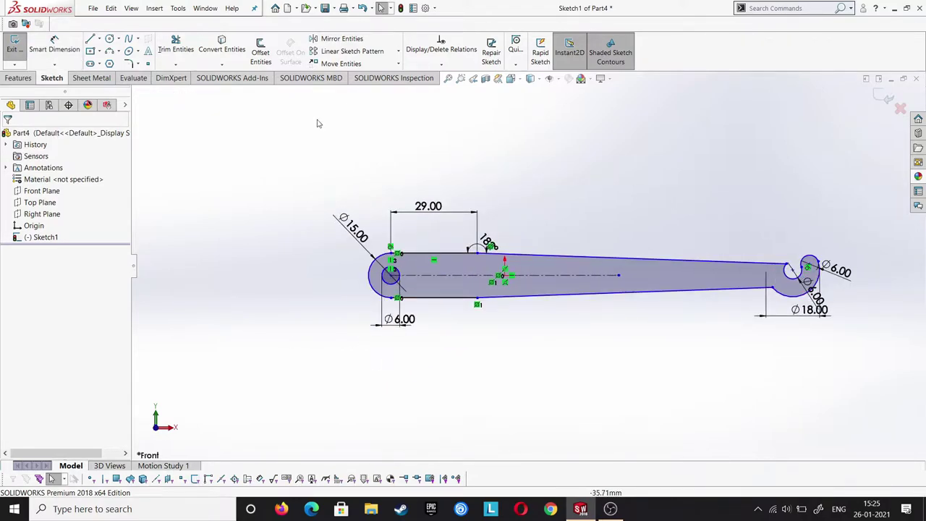
left_click(18, 77)
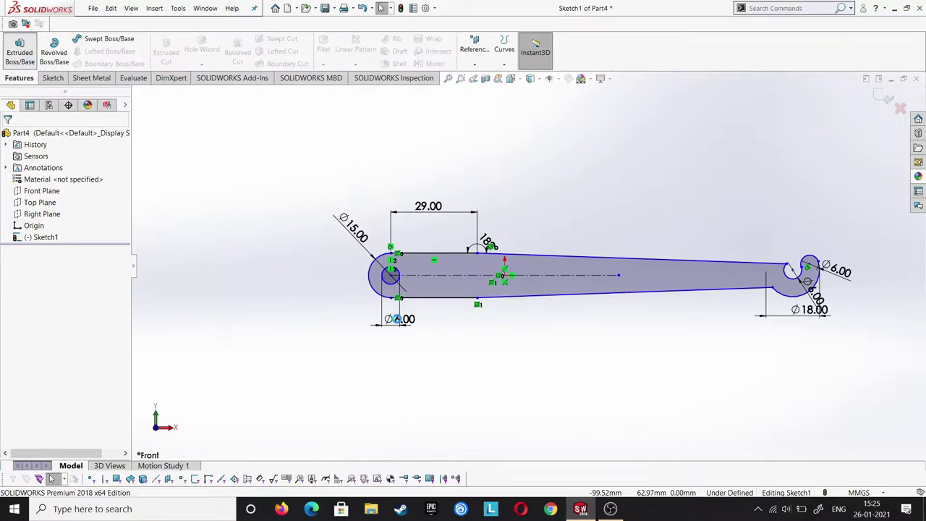
Extrude the lever sketch 15 mm deep with a Mid Plane end condition.
left_click(19, 49)
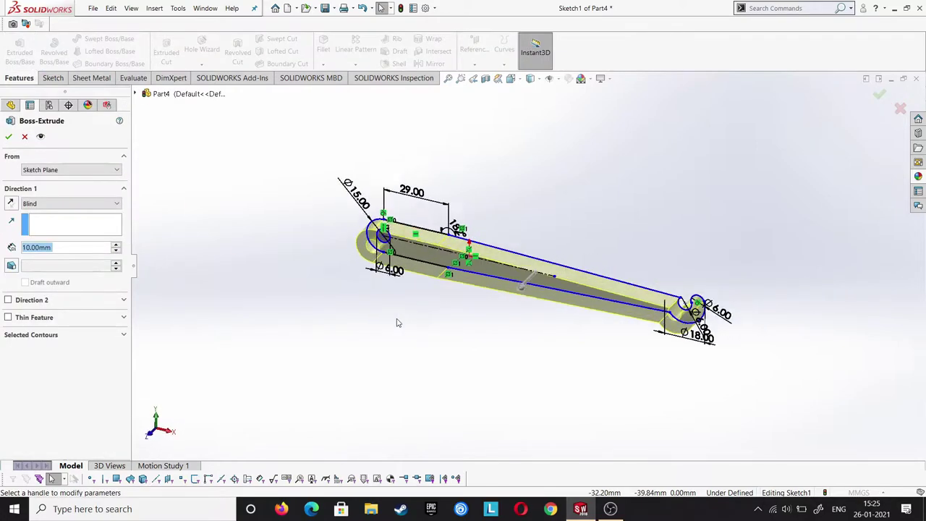
left_click(80, 203)
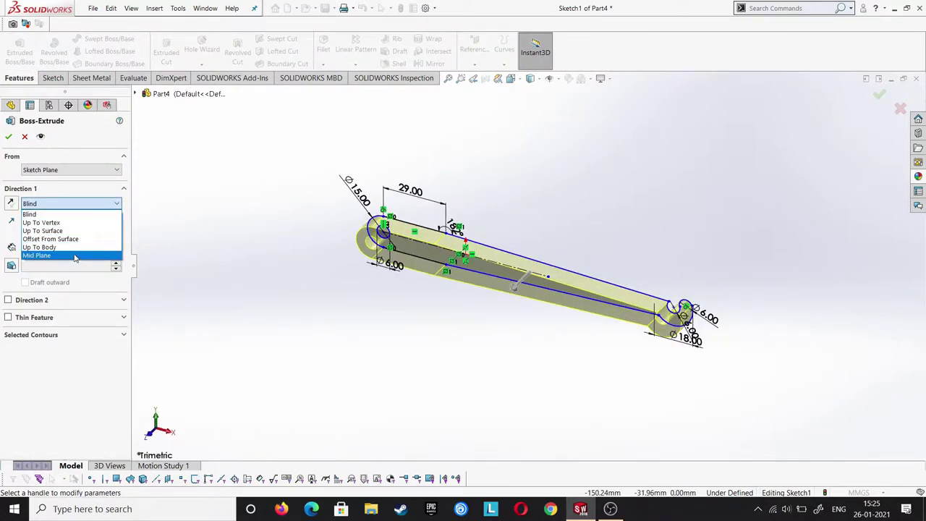
left_click(70, 250)
type("15")
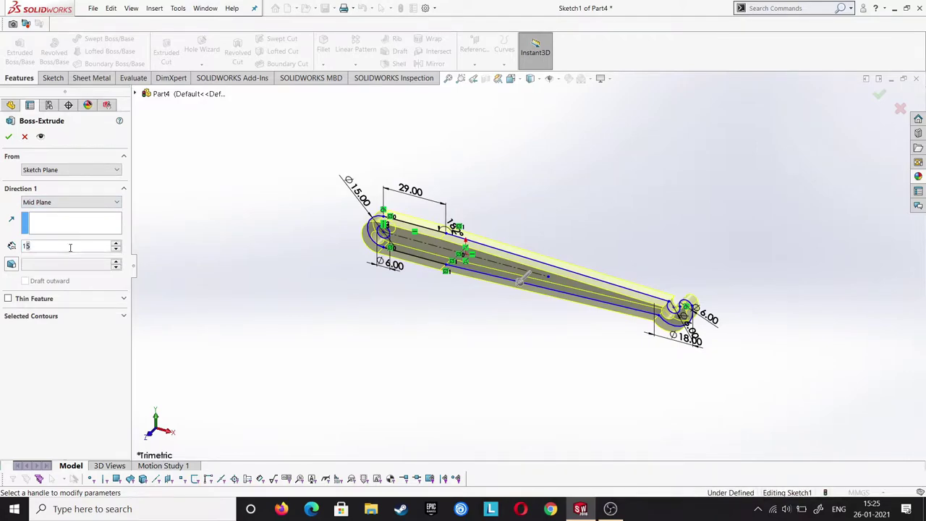
key("Return")
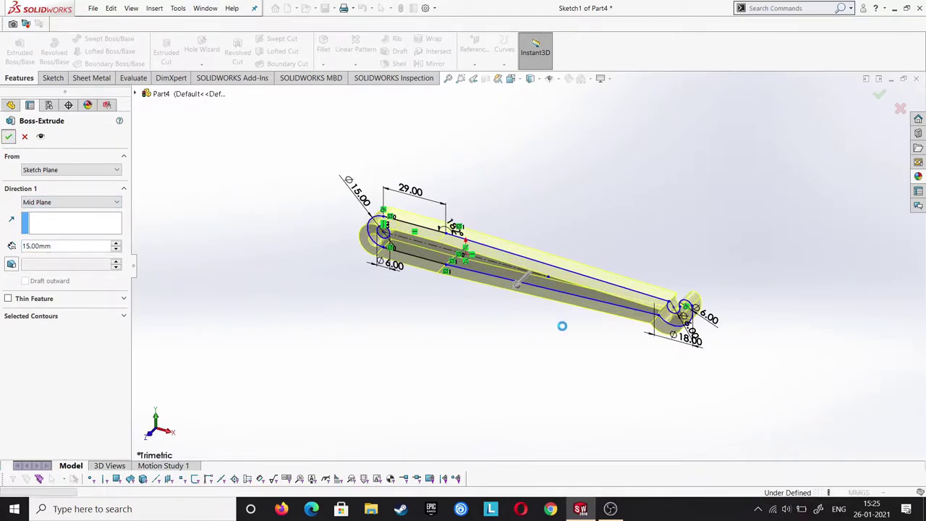
right_click(560, 325)
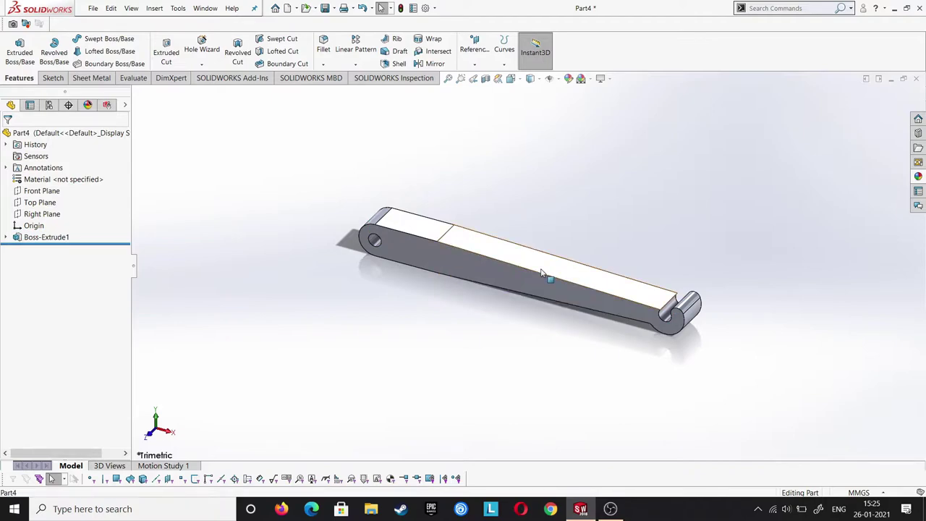
right_click(542, 270)
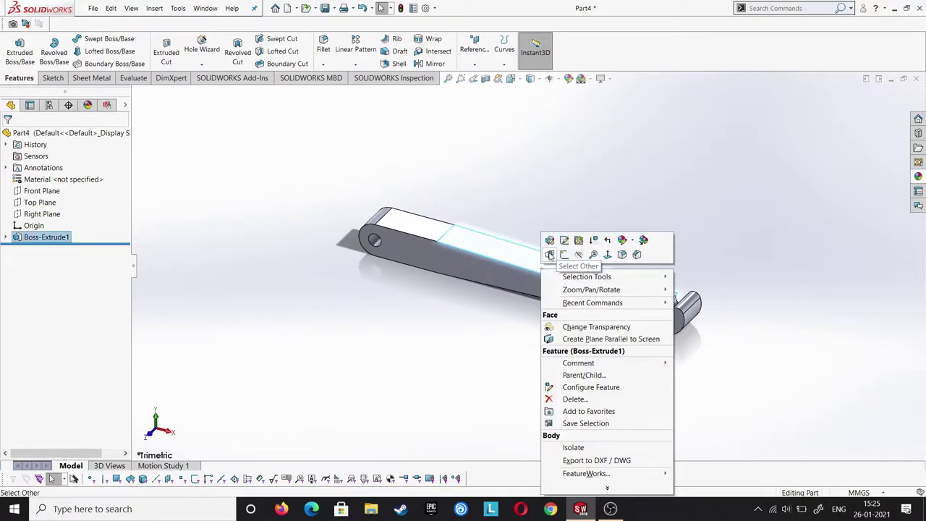
Open a new sketch on the Top Plane and start a line at the part's top edge.
left_click(182, 174)
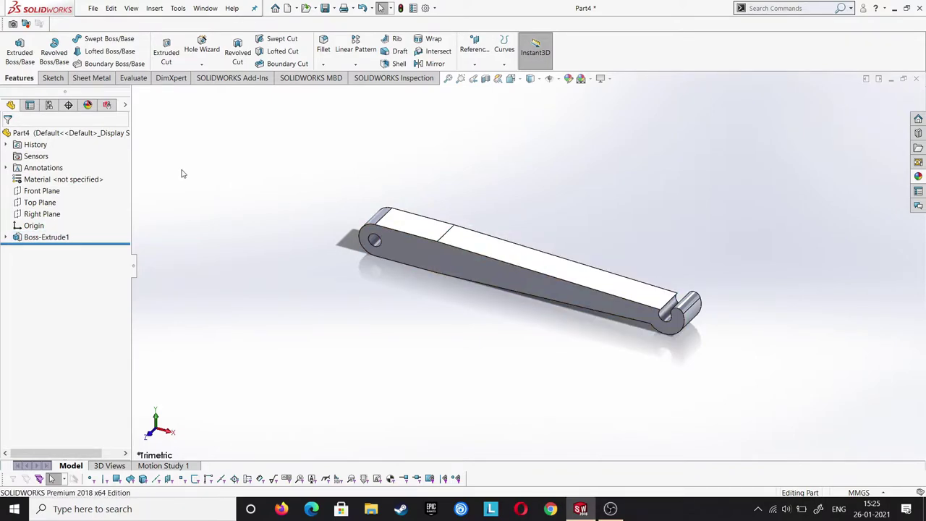
left_click(37, 205)
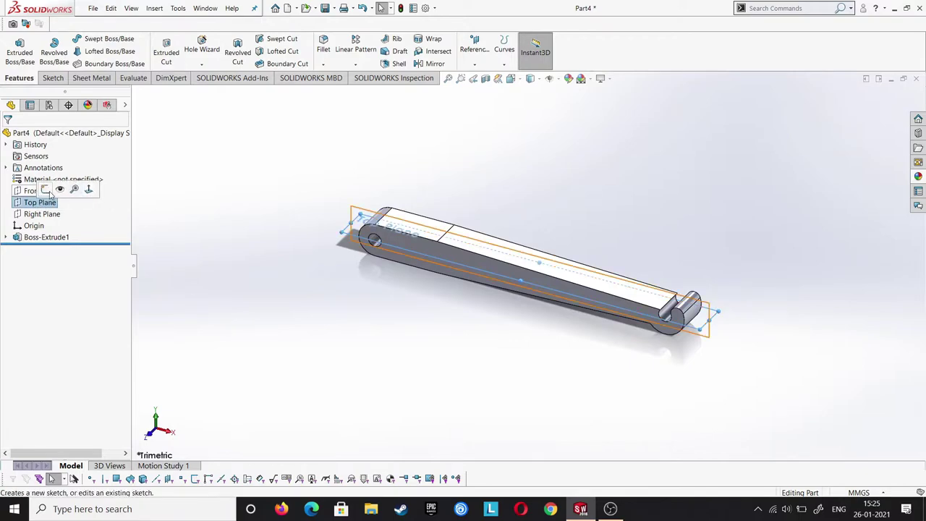
left_click(45, 189)
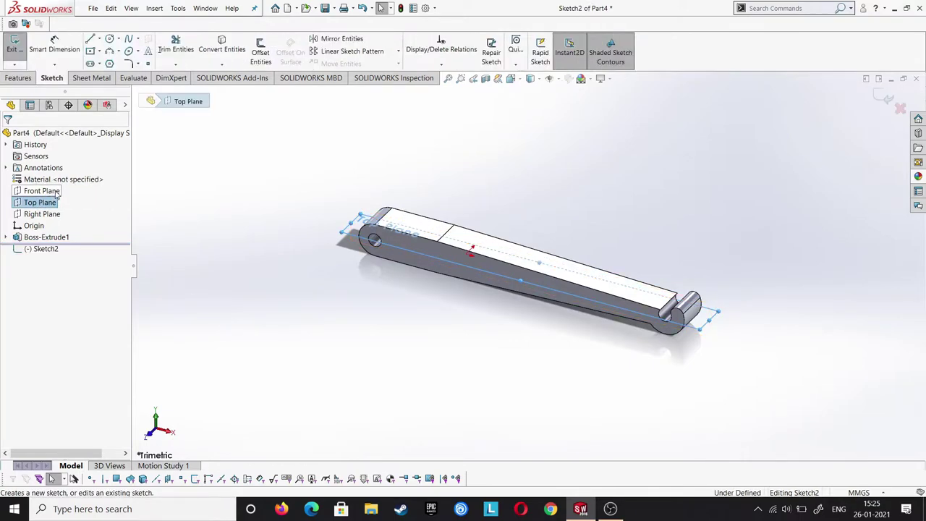
left_click(90, 39)
left_click(418, 246)
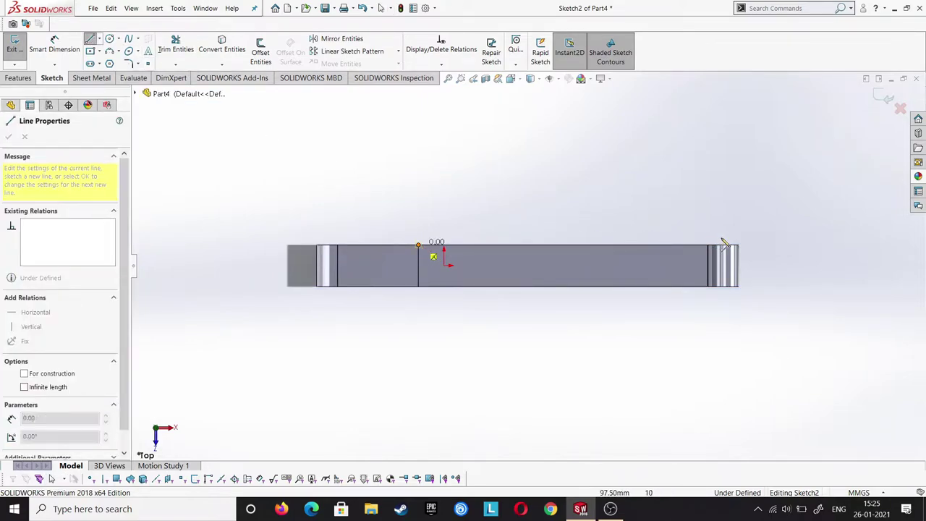
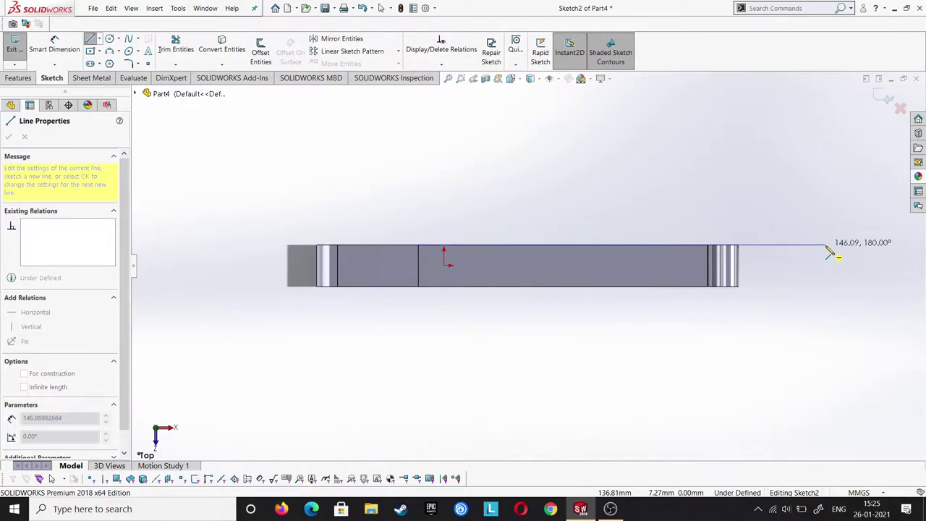
Close the tapered outline with a short vertical end segment back to the start point.
left_click(826, 247)
left_click(827, 259)
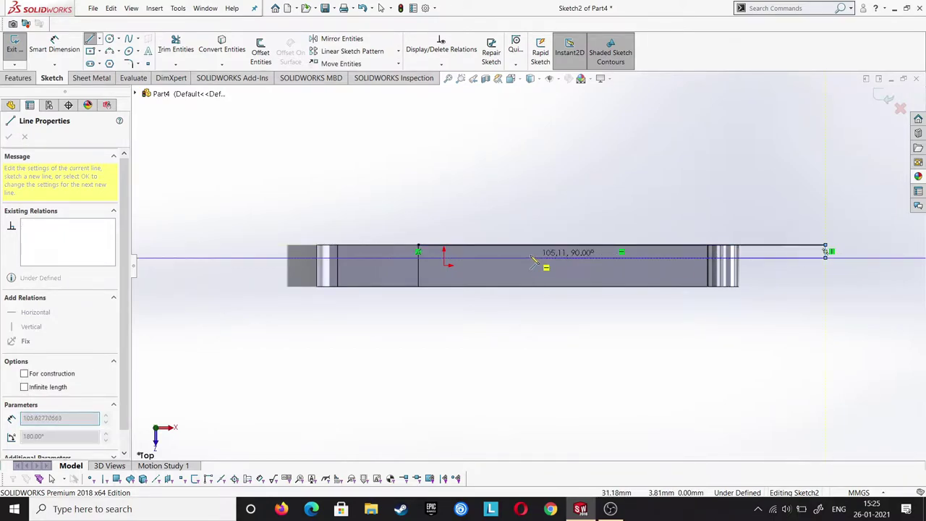
left_click(418, 247)
right_click(418, 247)
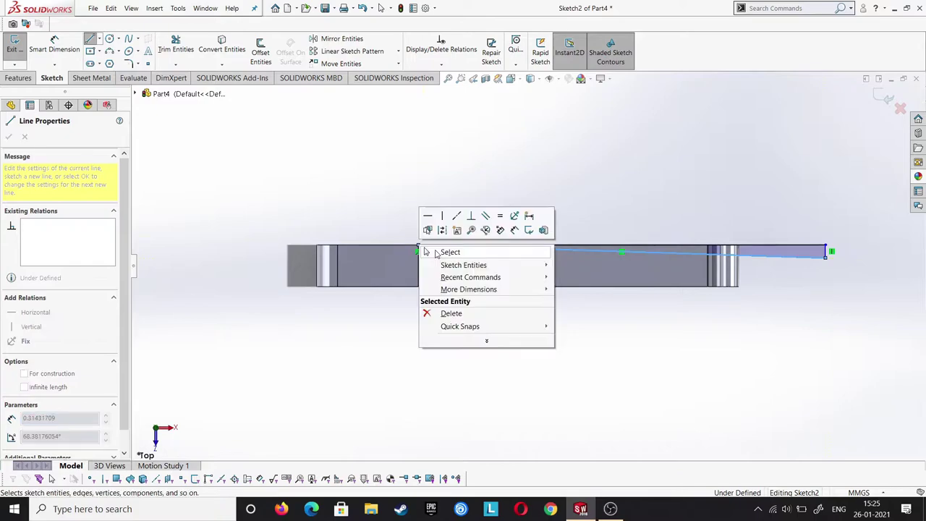
key("Escape")
key("Escape")
Draw a horizontal centerline along the rod axis.
left_click(99, 40)
left_click(117, 63)
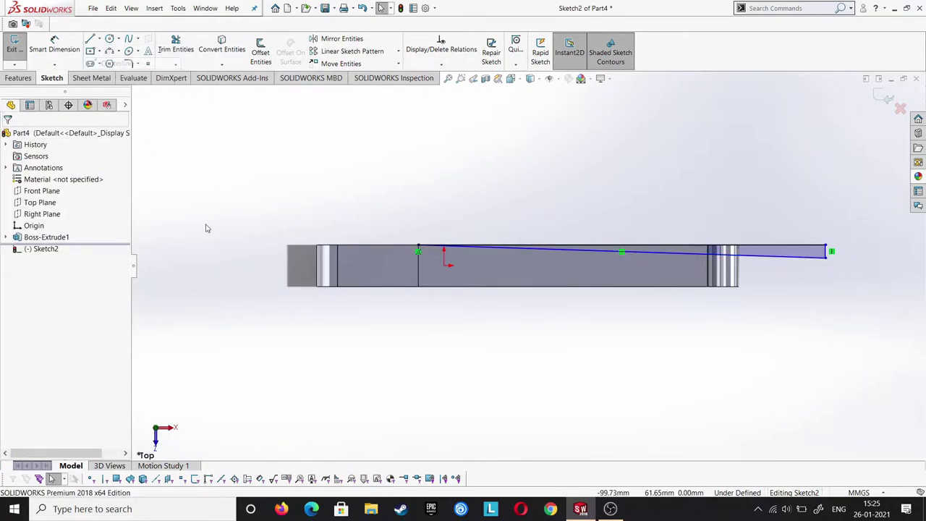
left_click(219, 265)
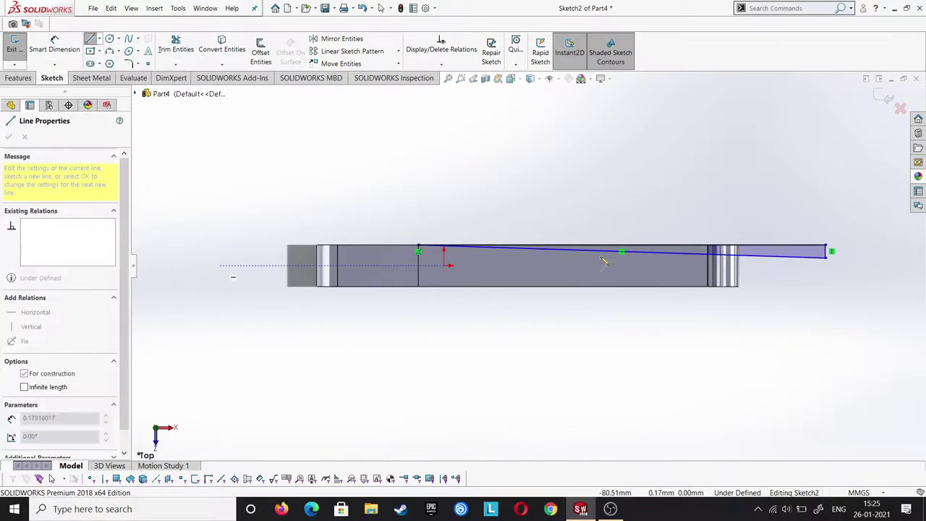
left_click(605, 265)
right_click(608, 271)
left_click(608, 271)
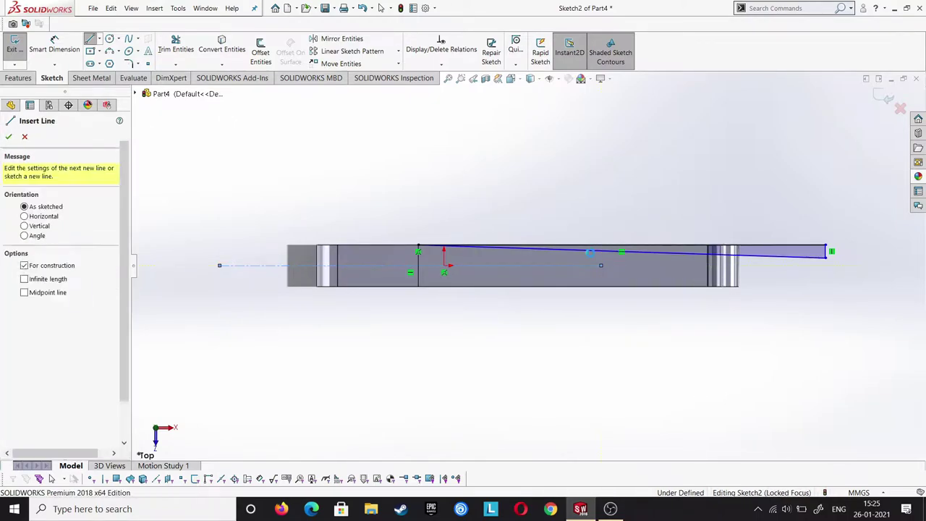
Constrain the sloped top line with a 178° angle dimension.
left_click(54, 45)
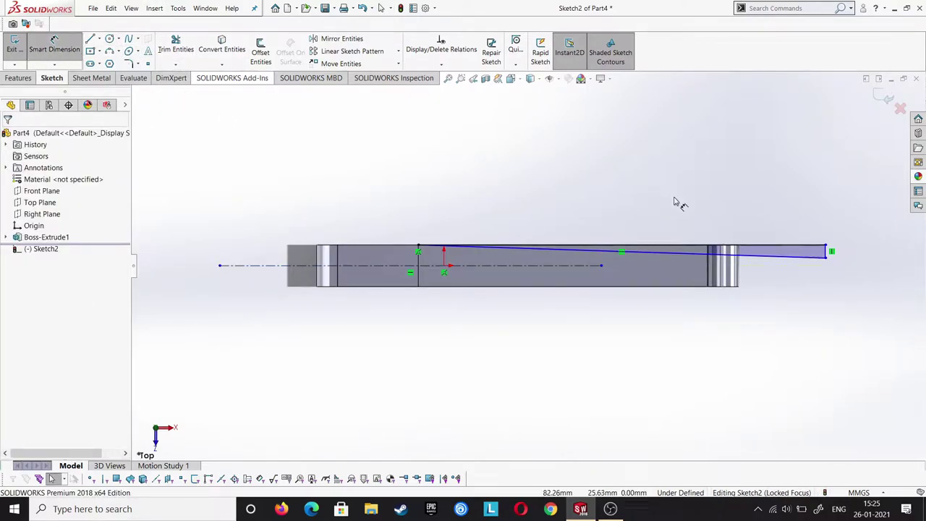
left_click(746, 252)
left_click(745, 246)
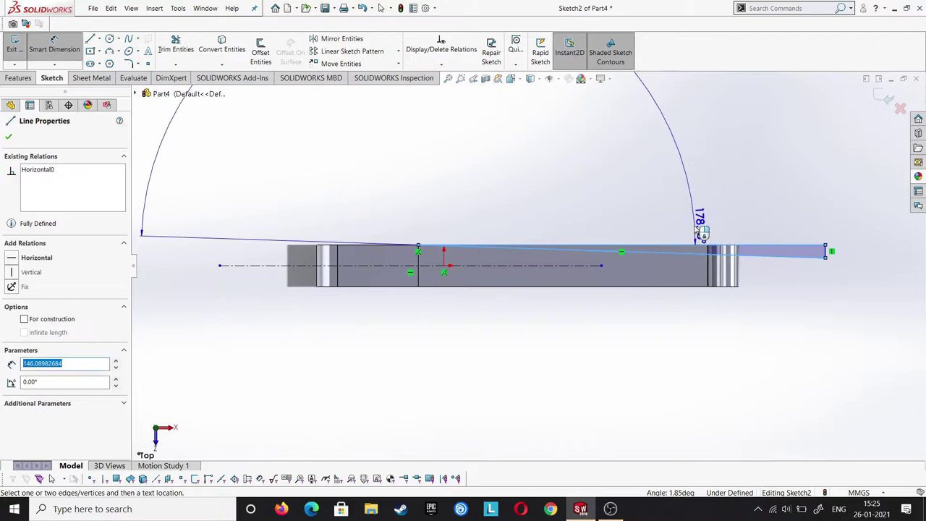
left_click(466, 221)
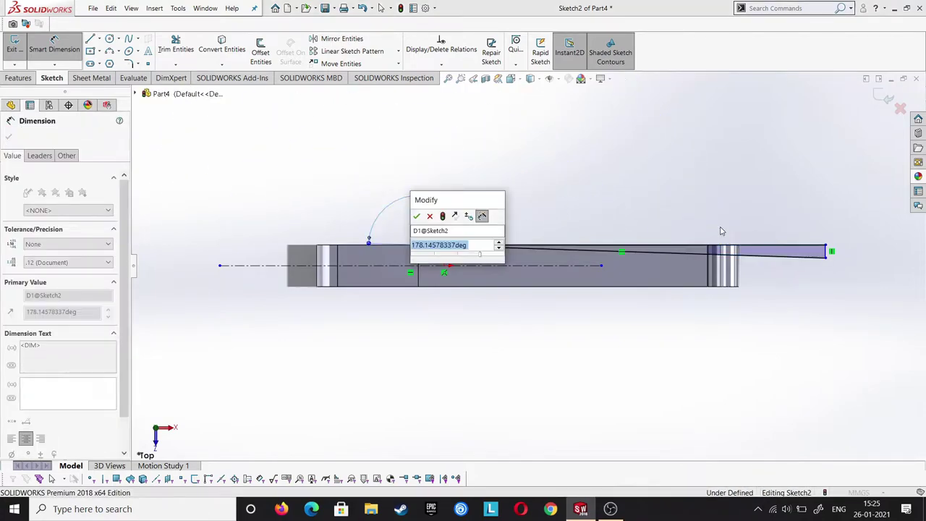
type("178")
key("Return")
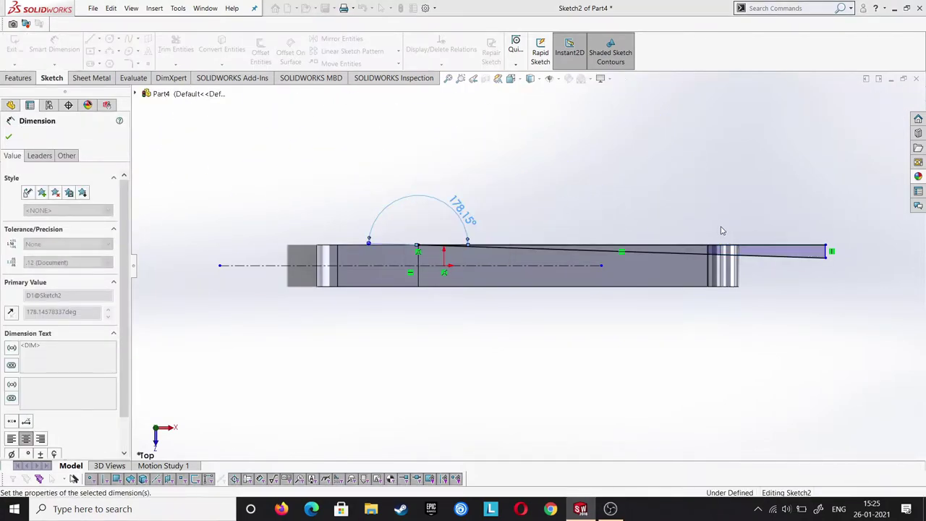
left_click(8, 136)
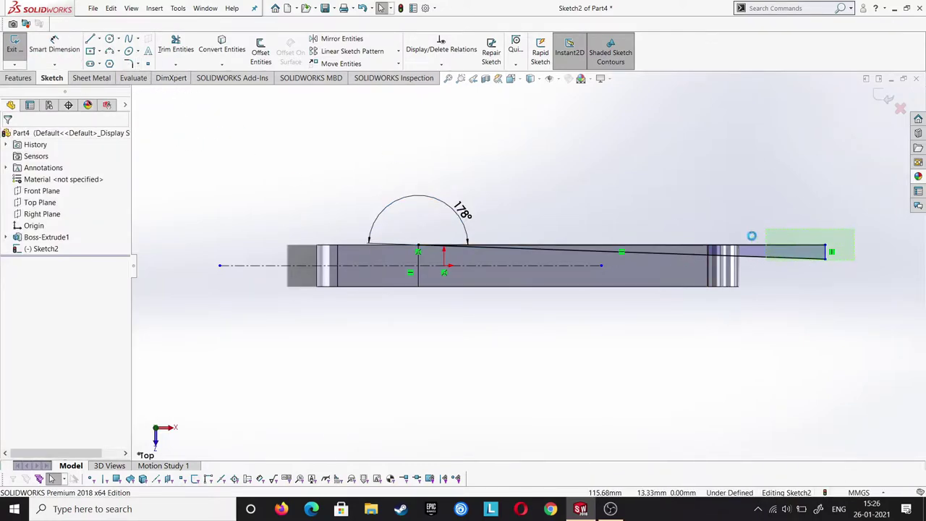
left_click_drag(823, 269, 586, 238)
Mirror the sloped outline lines about the centerline.
left_click(331, 40)
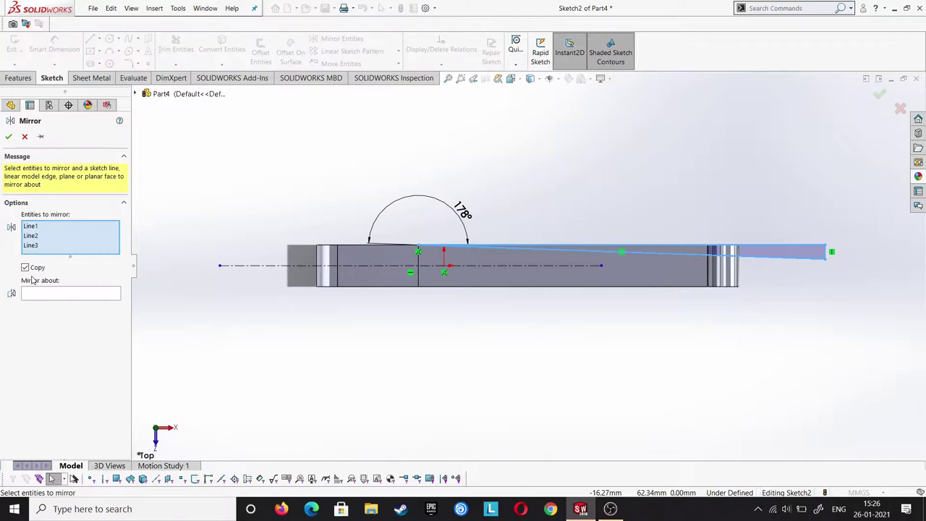
left_click(591, 266)
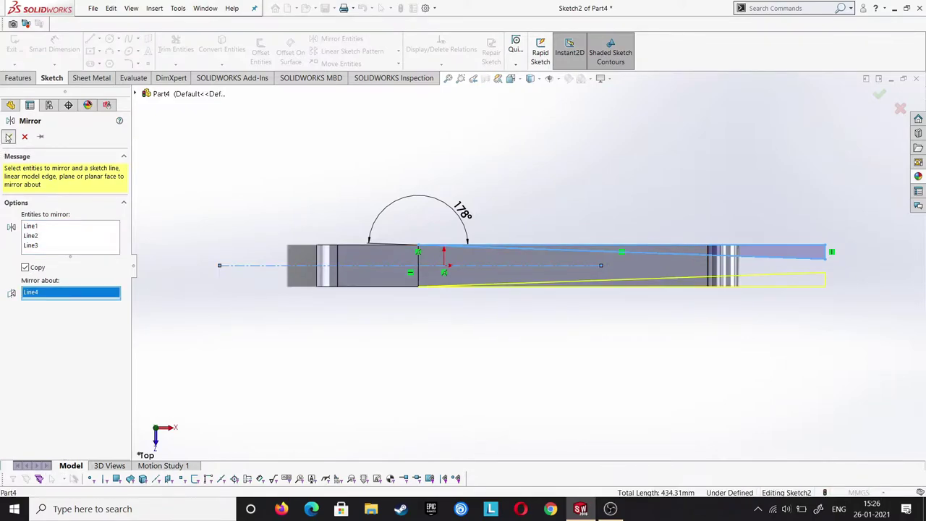
left_click(9, 136)
Extrude-cut the mirrored profile Through All in both directions.
left_click(20, 78)
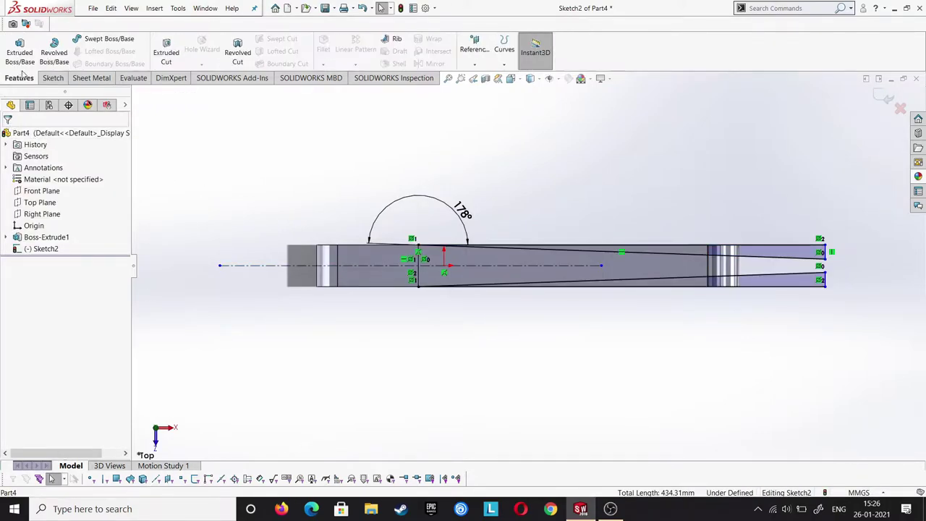
left_click(166, 52)
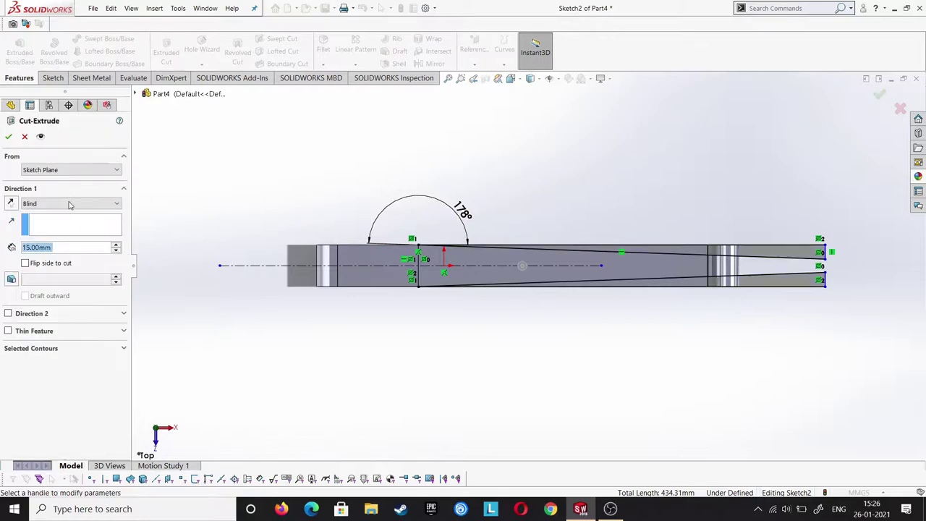
left_click(72, 204)
left_click(73, 228)
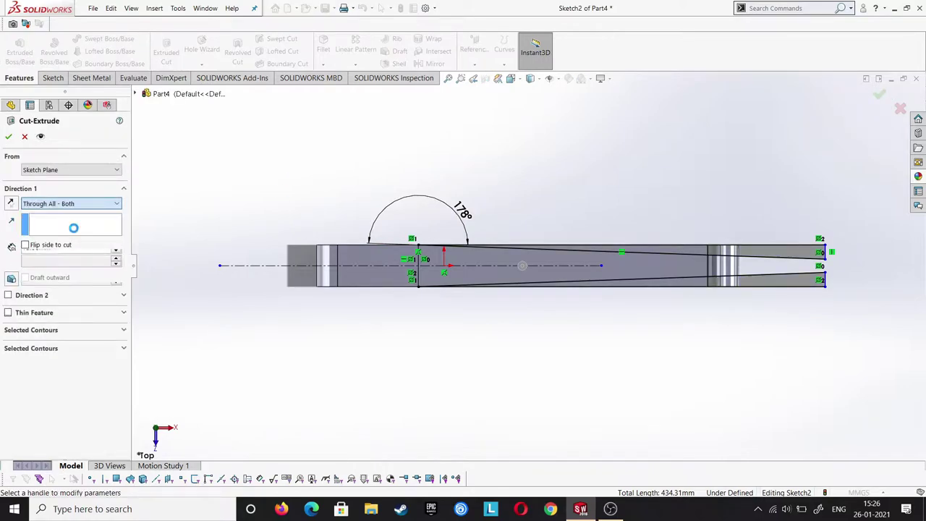
left_click(8, 138)
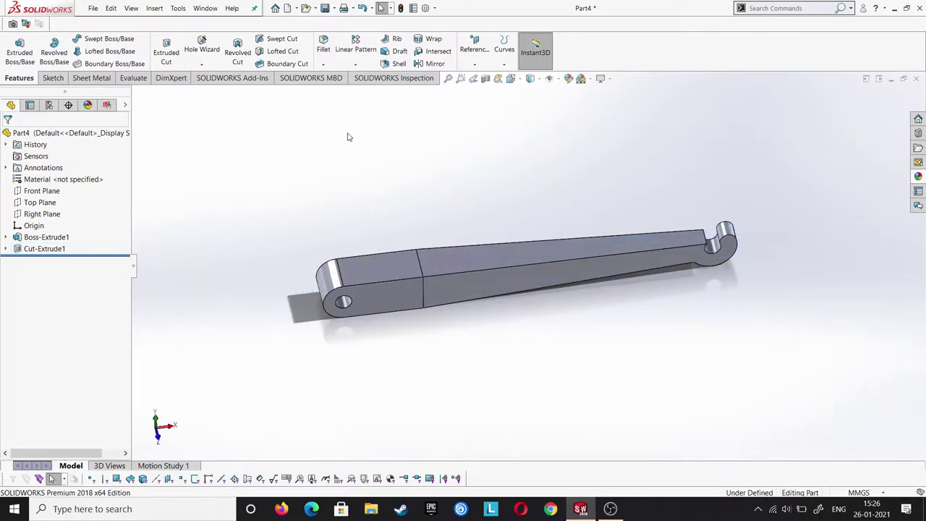
Fillet the inner edge beside the hook with a 5 mm radius.
key("f")
scroll(728, 262, "down", 3)
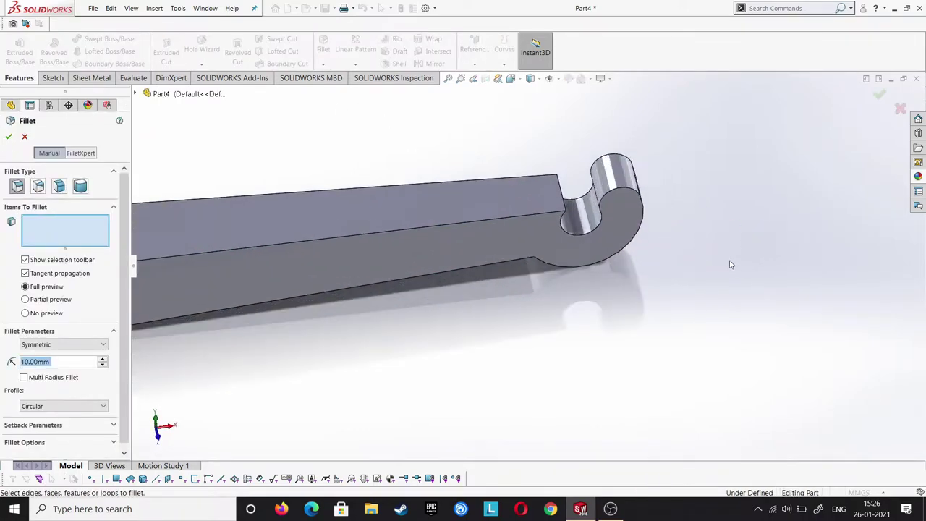
left_click(556, 206)
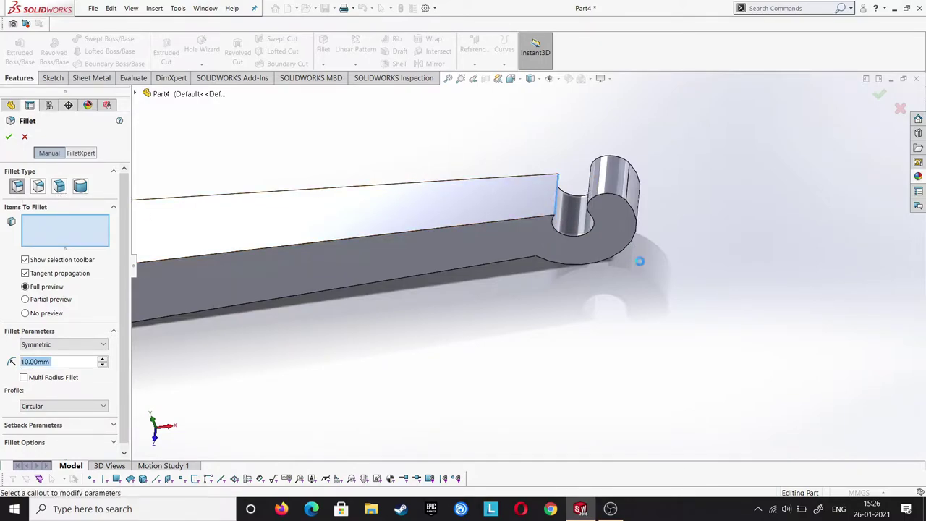
mouse_move(449, 316)
middle_mouse_down()
mouse_move(450, 217)
mouse_move(450, 226)
middle_mouse_up()
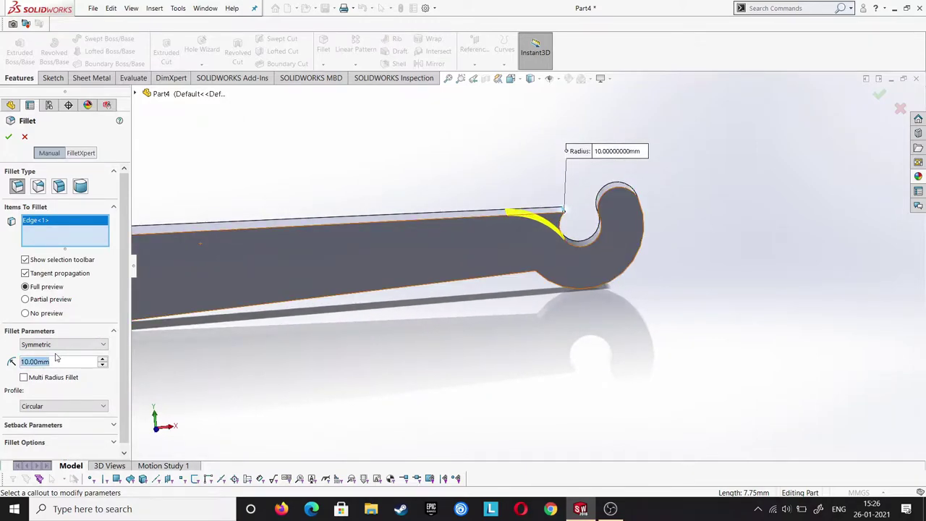
type("5")
key("Return")
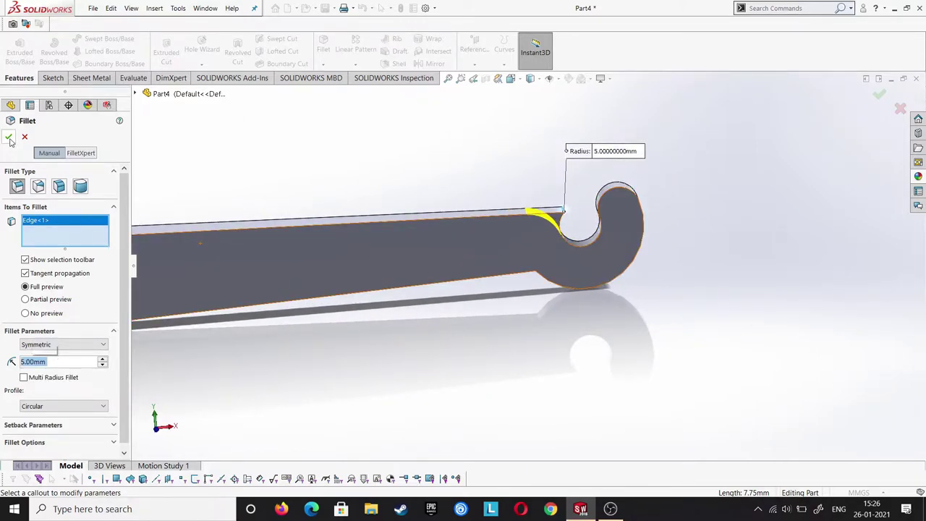
left_click(9, 138)
Start a 2 mm fillet on the long top edge and two neighbouring edges.
scroll(337, 329, "up", 3)
mouse_move(337, 327)
middle_mouse_down()
mouse_move(320, 239)
mouse_move(320, 271)
middle_mouse_up()
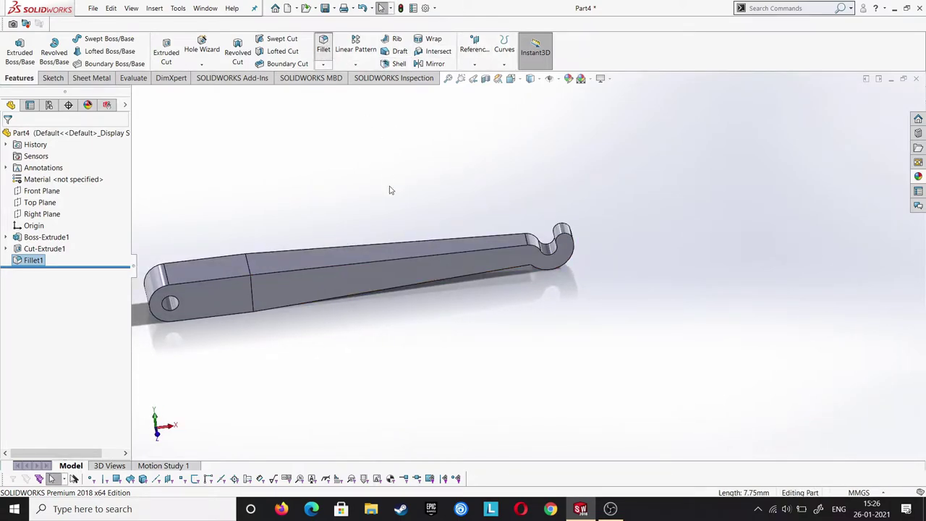
left_click(385, 262)
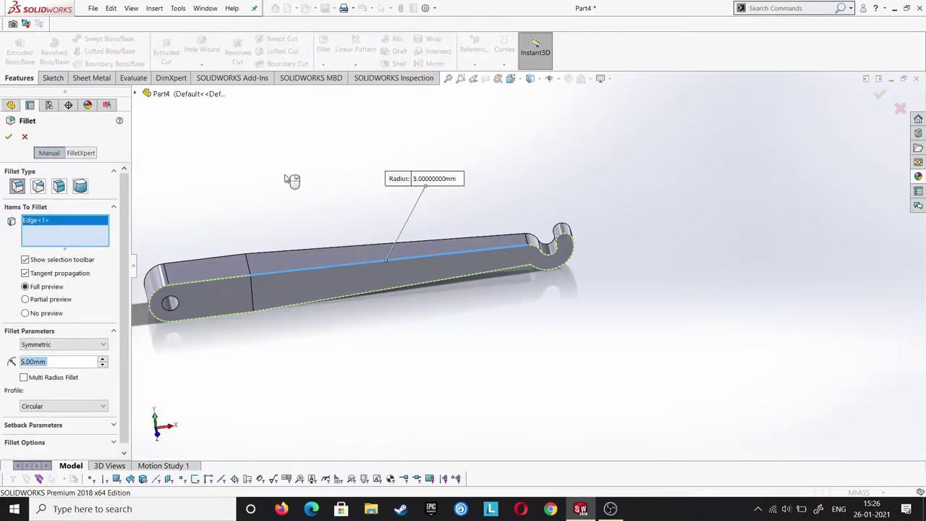
mouse_move(231, 214)
middle_mouse_down()
mouse_move(362, 364)
mouse_move(294, 386)
middle_mouse_up()
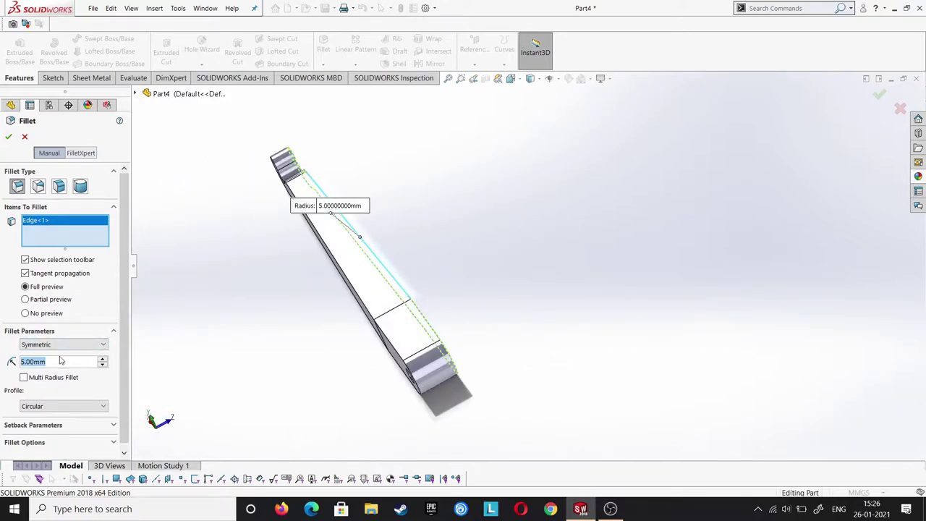
type("2")
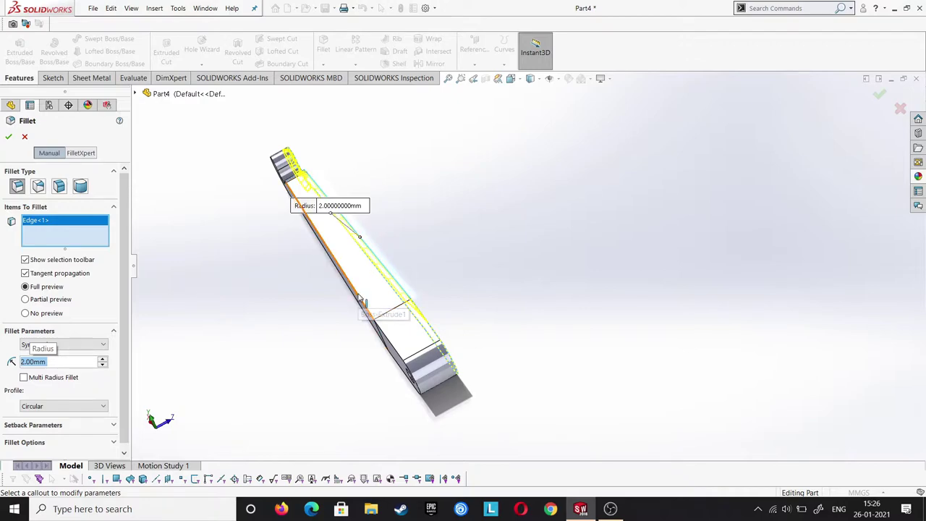
left_click(325, 325)
middle_click_drag(326, 302, 380, 195)
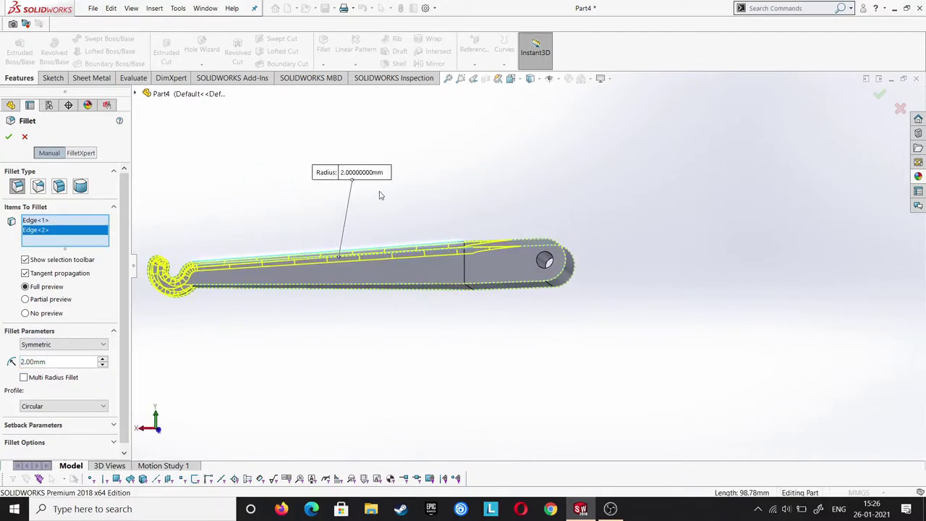
left_click(371, 287)
Add the end face edges, remove the extra fourth edge, and apply the 2 mm fillet.
mouse_move(314, 355)
middle_mouse_down()
mouse_move(300, 248)
mouse_move(309, 308)
middle_mouse_up()
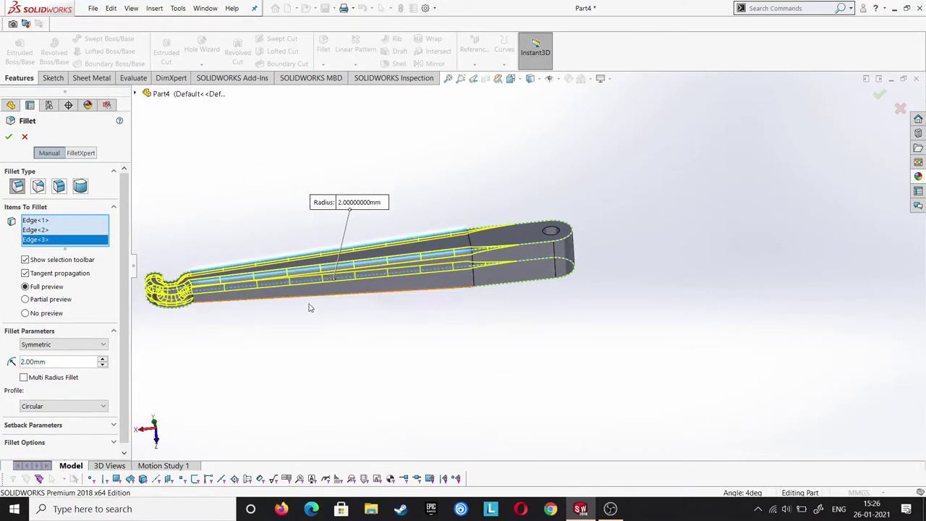
left_click(320, 302)
middle_click_drag(446, 325, 431, 410)
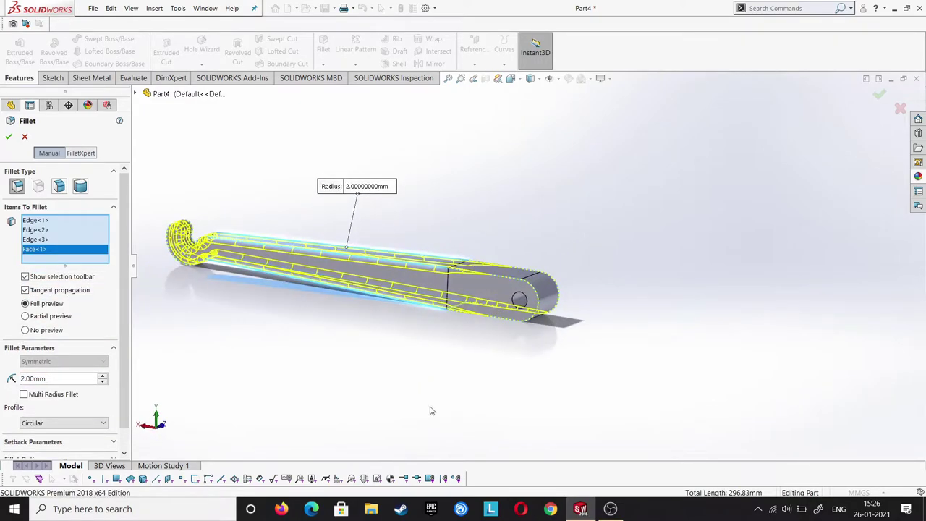
left_click(538, 303)
middle_click_drag(538, 304, 535, 354)
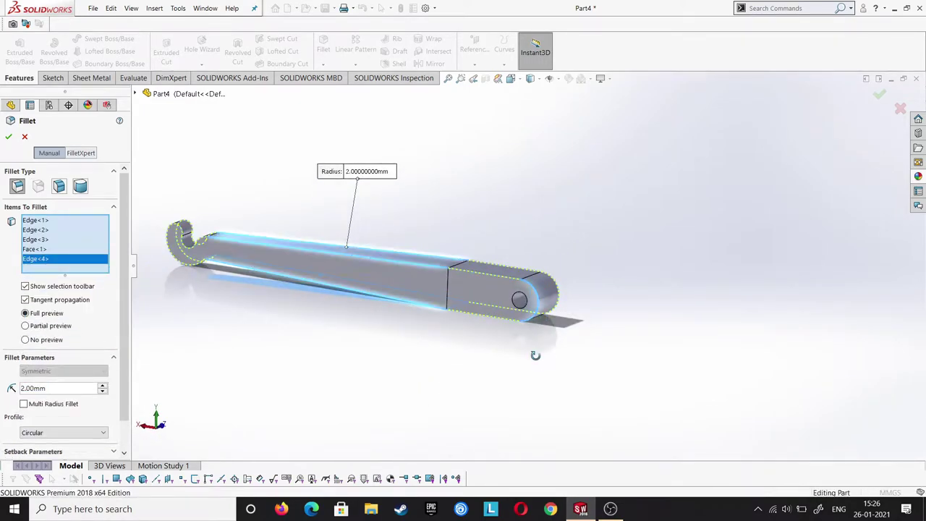
right_click(64, 260)
left_click(76, 281)
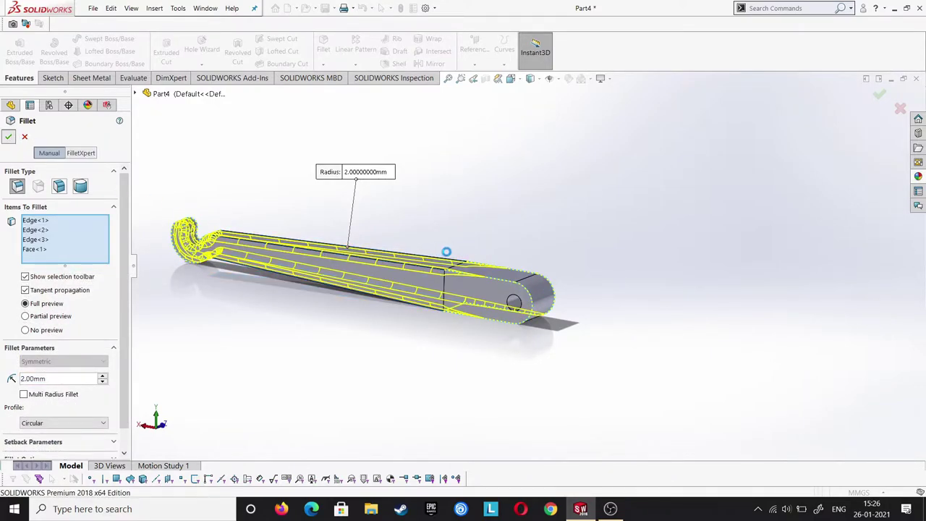
key("Return")
Begin another fillet on the end loop edges at the part's end.
middle_click_drag(446, 252, 470, 326)
scroll(478, 374, "down", 3)
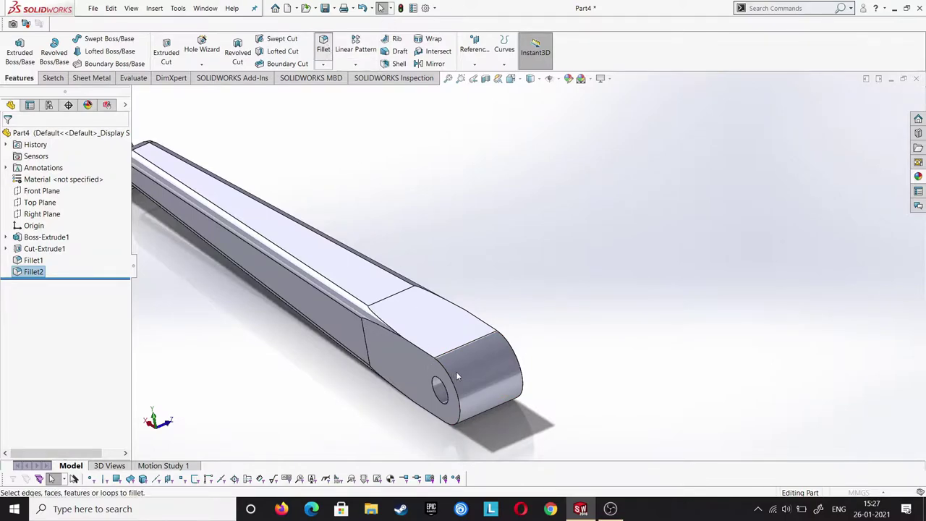
key("Return")
left_click(444, 382)
mouse_move(593, 358)
middle_mouse_down()
mouse_move(603, 351)
mouse_move(448, 354)
middle_mouse_up()
left_click(290, 401)
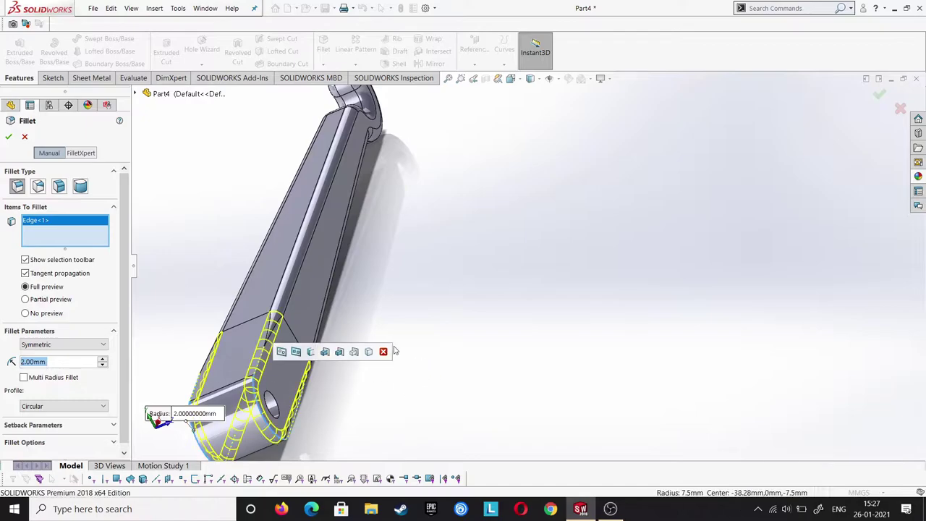
left_click(307, 366)
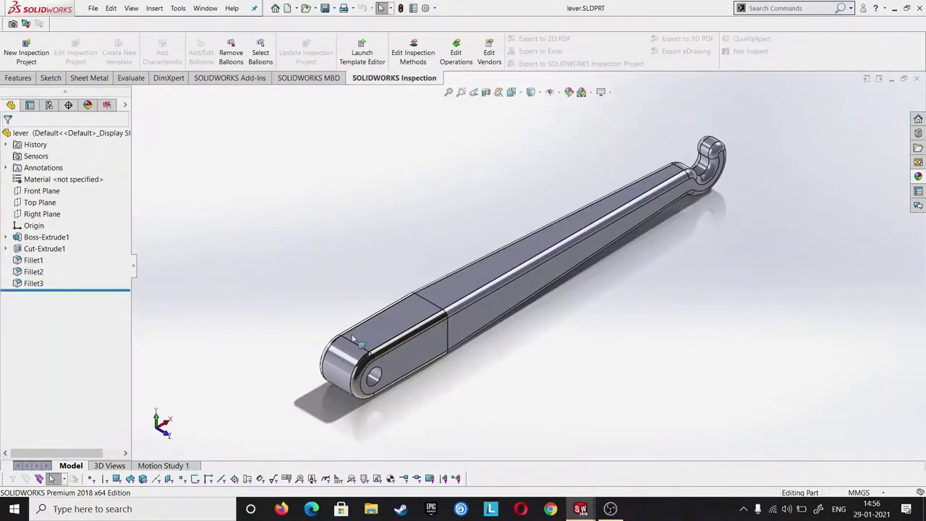
Draw a center rectangle in a new Top Plane sketch, viewed face-on.
left_click(40, 203)
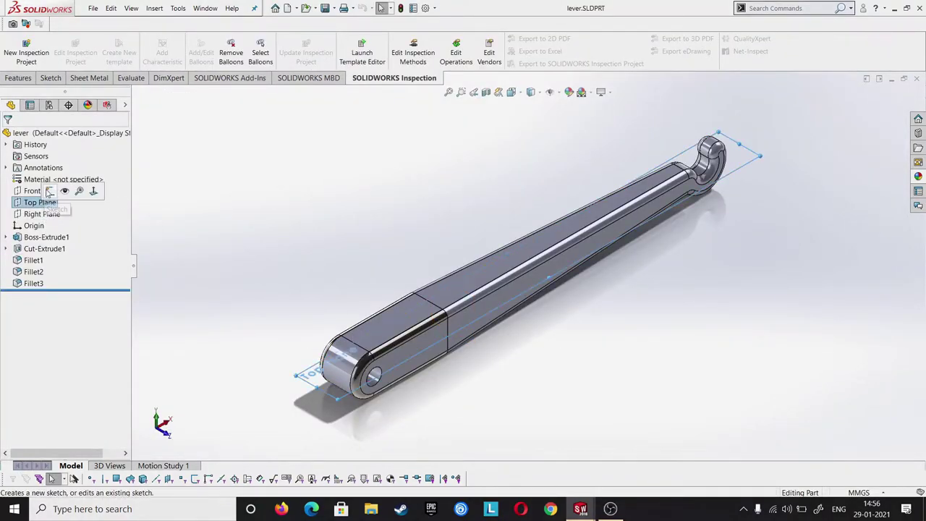
left_click(46, 186)
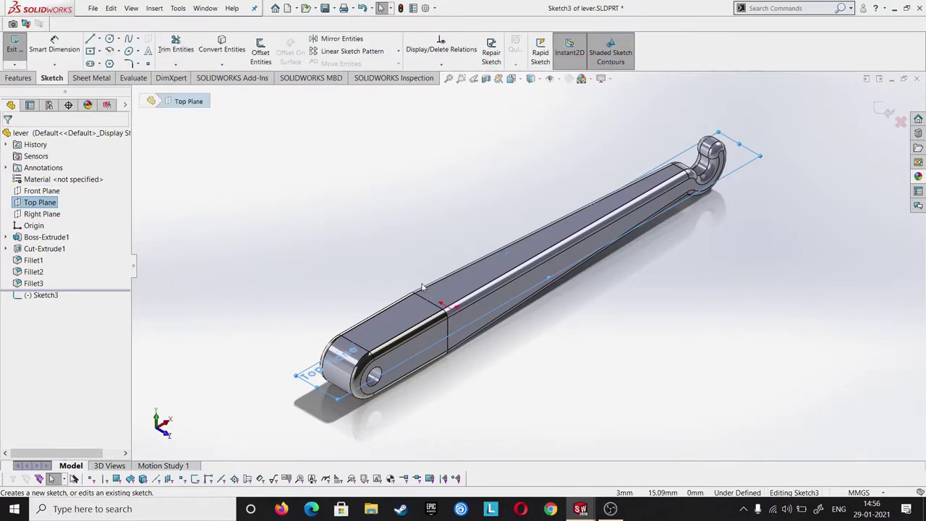
left_click(287, 161)
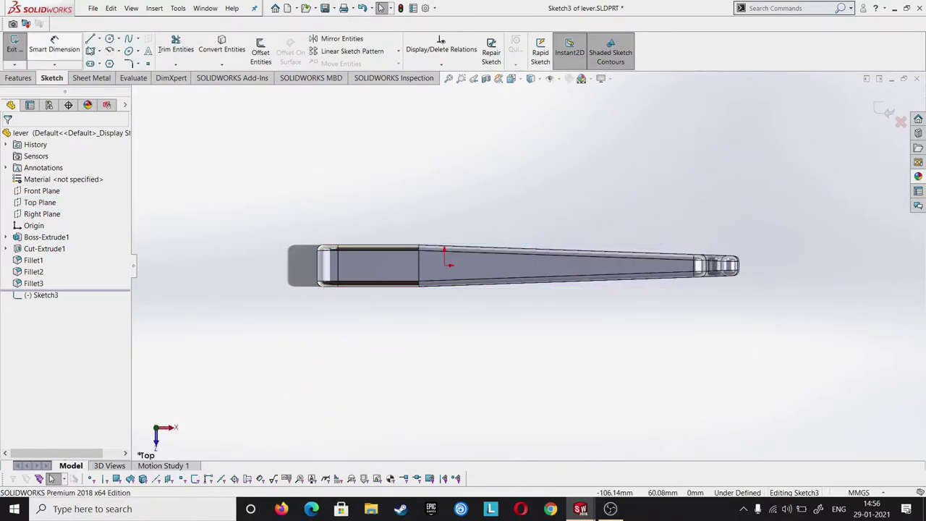
left_click(91, 51)
left_click(278, 167)
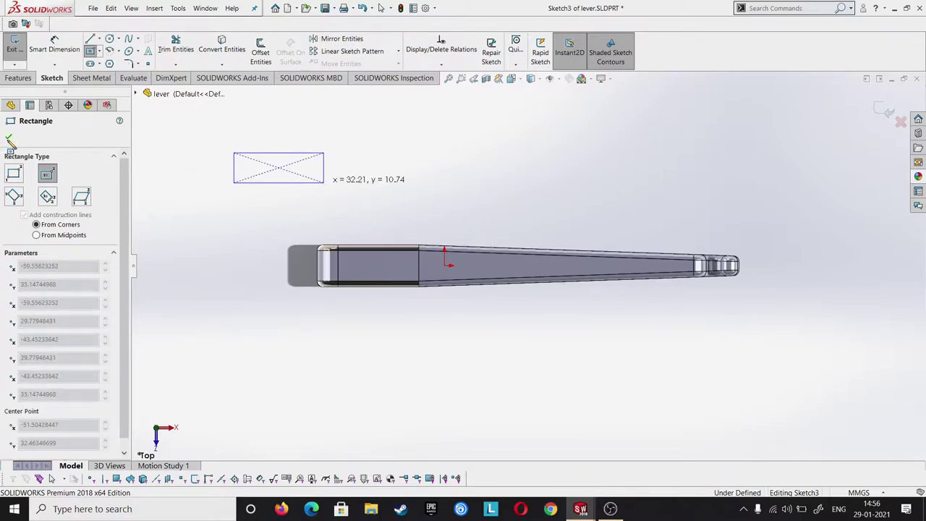
left_click(9, 138)
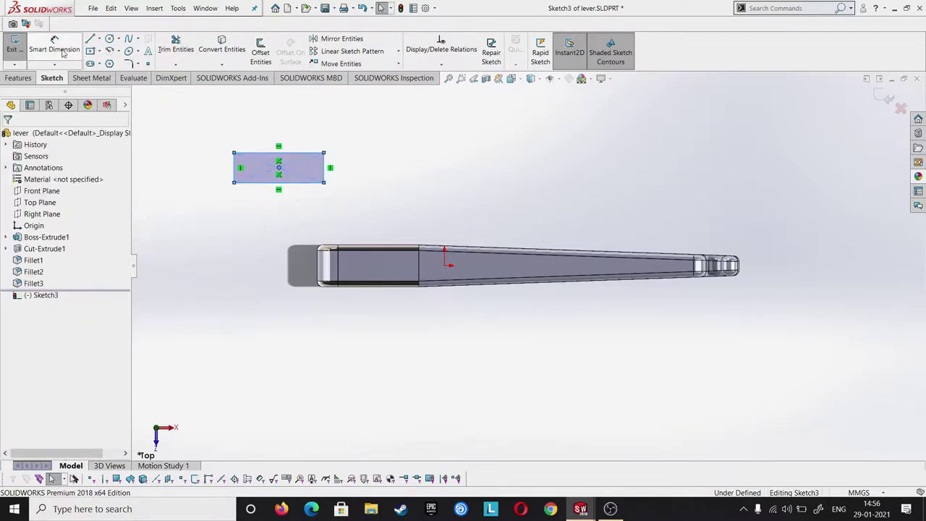
Dimension the rectangle 15 mm wide and 7 mm high.
left_click(293, 153)
left_click(290, 120)
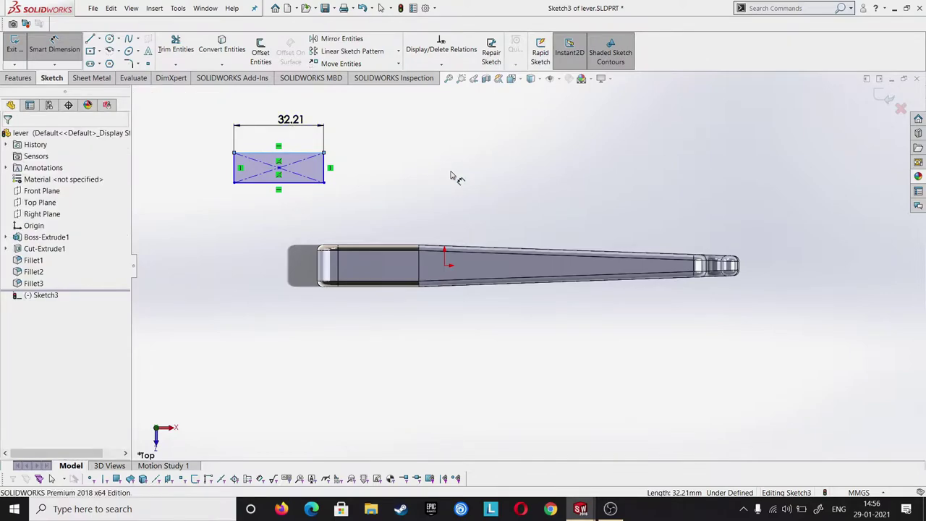
type("15")
key("Return")
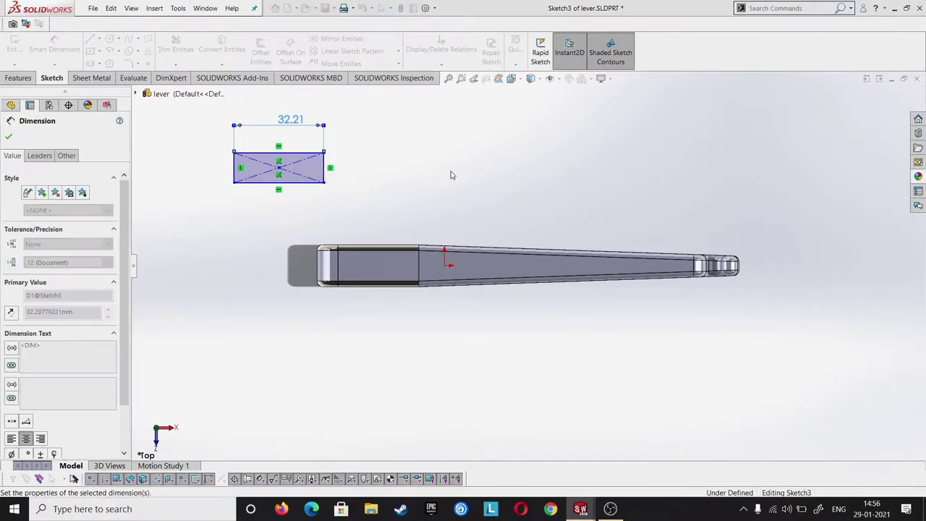
left_click(277, 168)
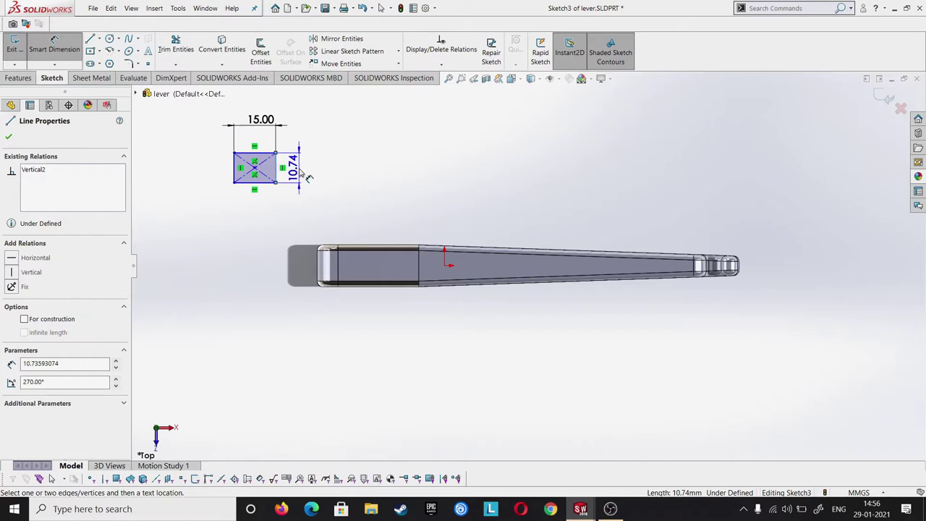
left_click(299, 172)
key("Return")
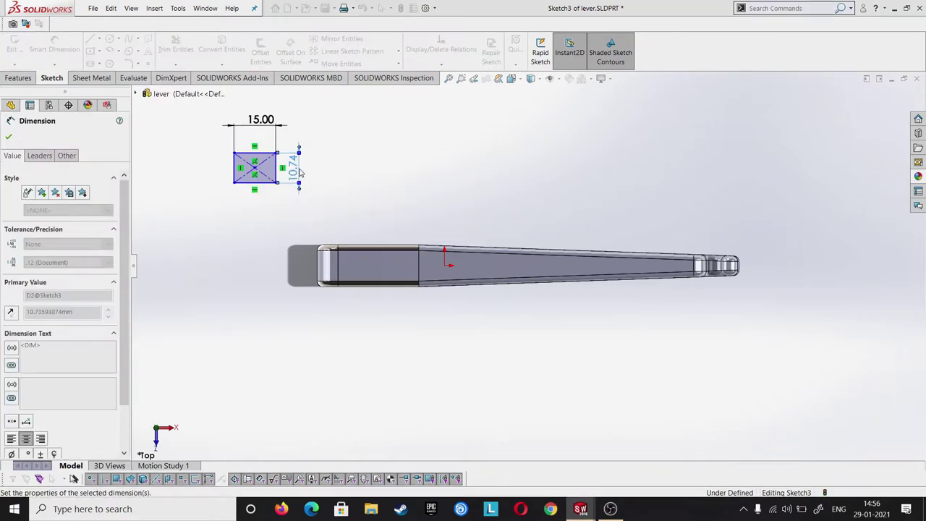
key("Escape")
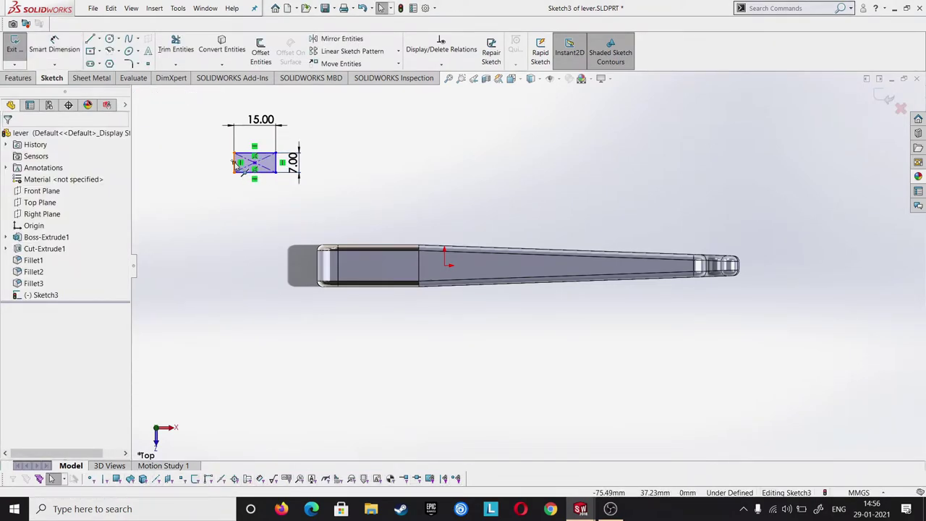
Drag the rectangle onto the lever's left end.
left_click(235, 162)
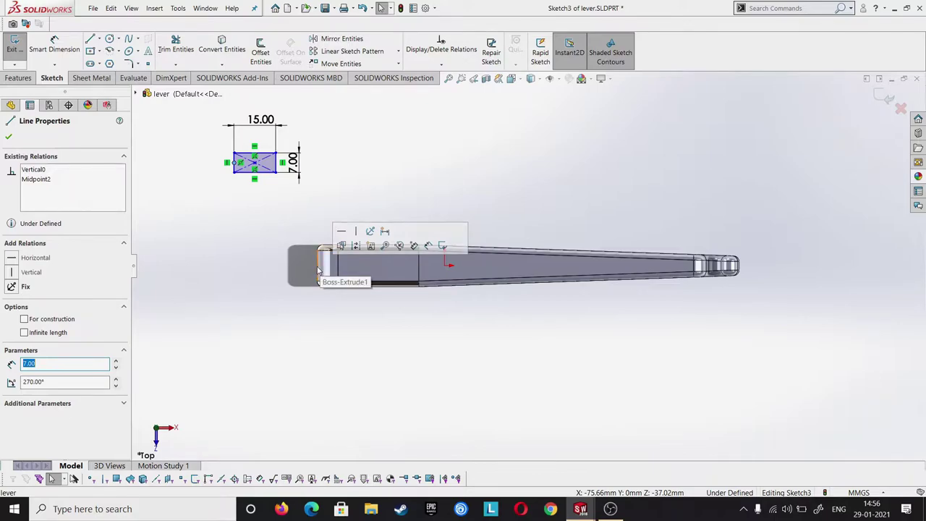
left_click(200, 204)
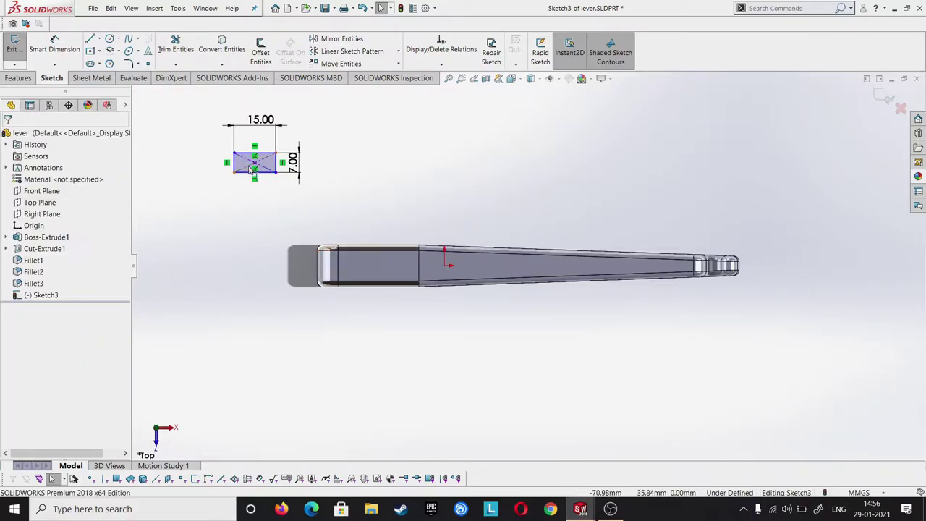
left_click_drag(261, 168, 294, 212)
left_click_drag(339, 251, 339, 268)
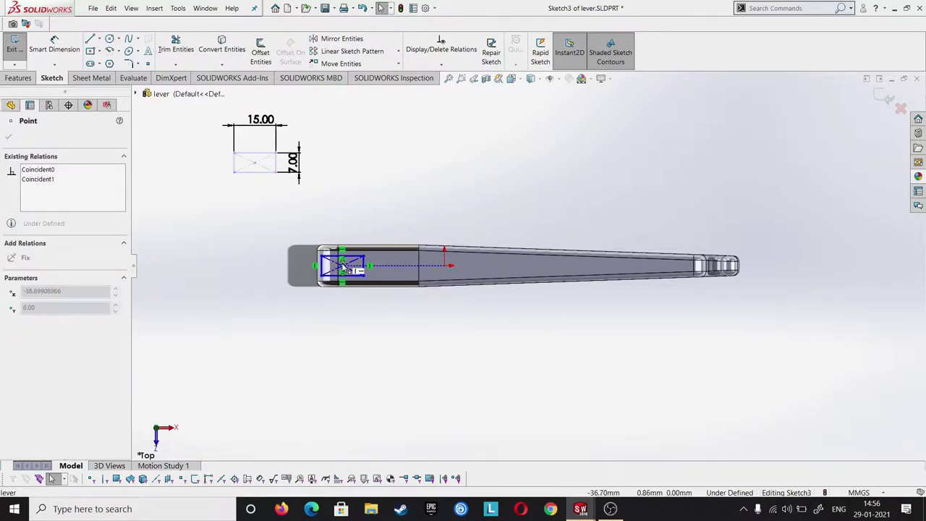
key("Escape")
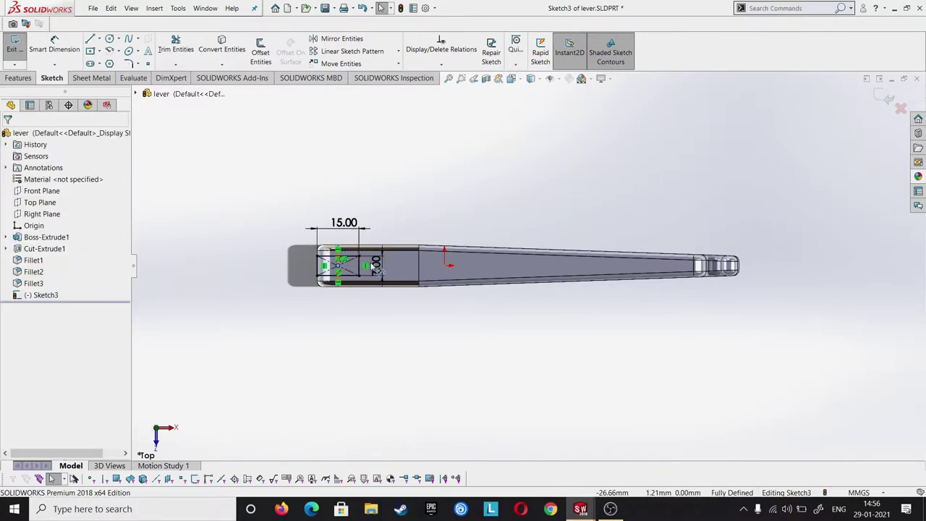
Add a Horizontal relation between the rectangle centre and the origin.
left_click(445, 266)
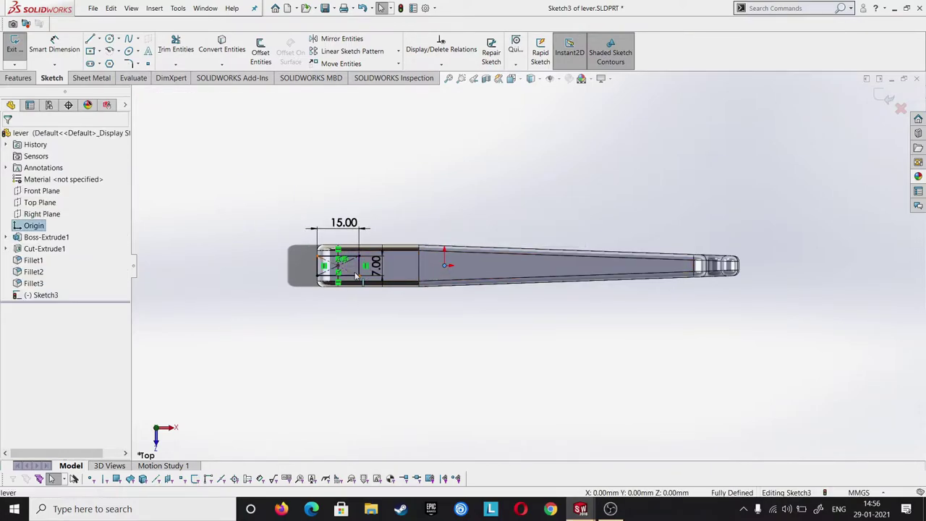
left_click(337, 266, "ctrl")
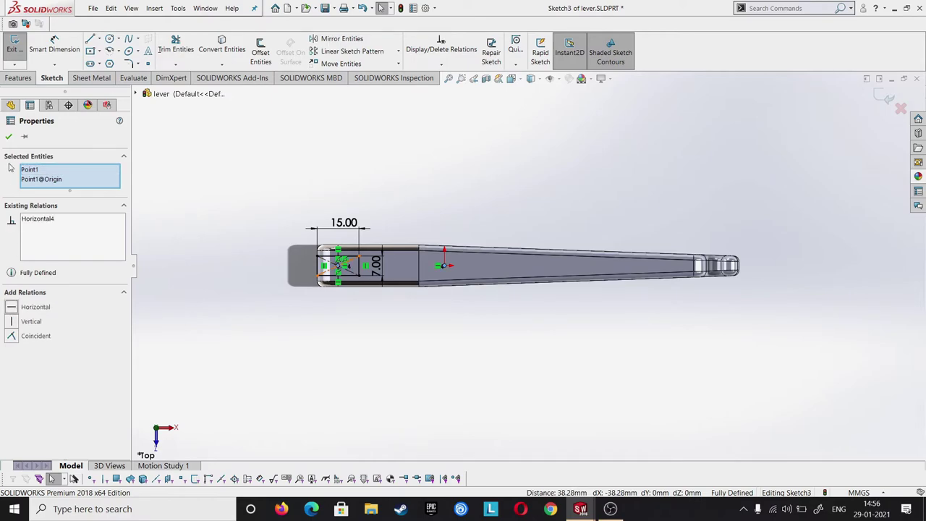
left_click(8, 136)
scroll(350, 264, "down", 3)
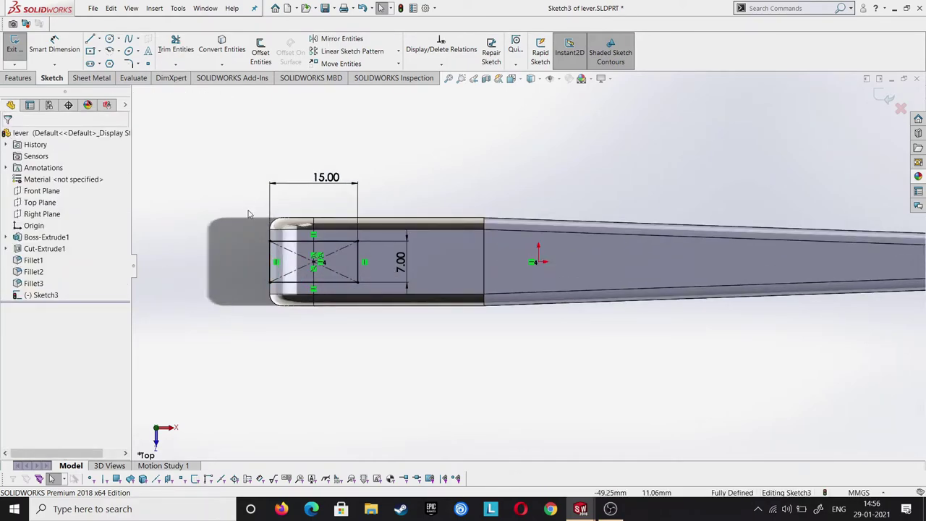
middle_click_drag(248, 214, 205, 212)
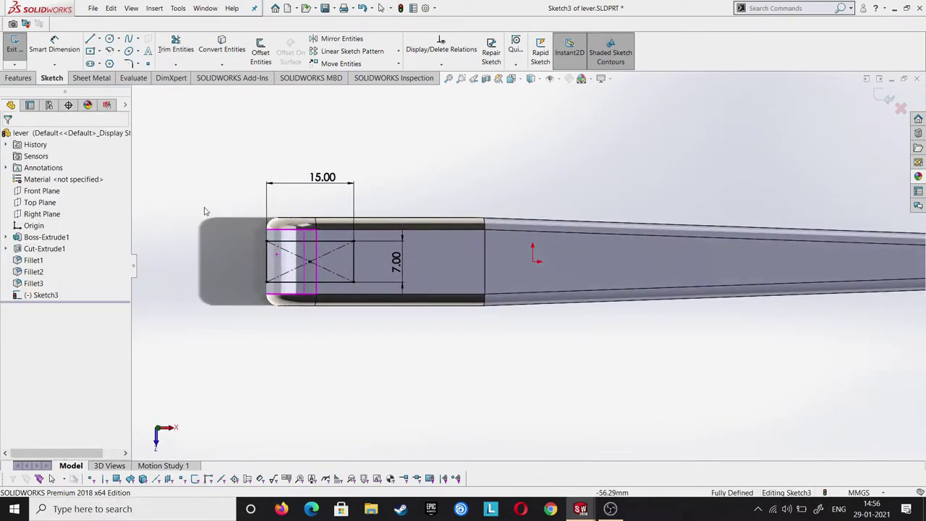
key("Escape")
left_click(17, 79)
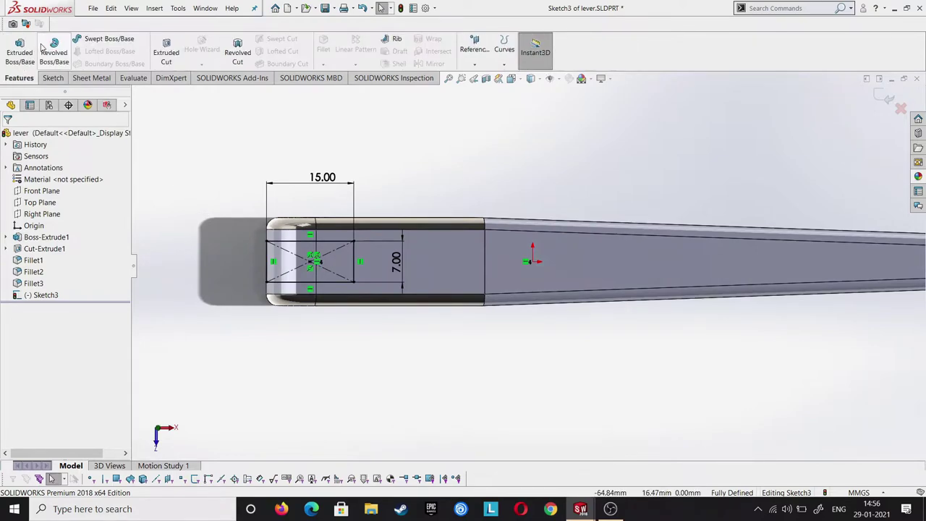
Extrude-cut the 15 × 7 rectangle Through All – Both to fork the lever end.
left_click(171, 53)
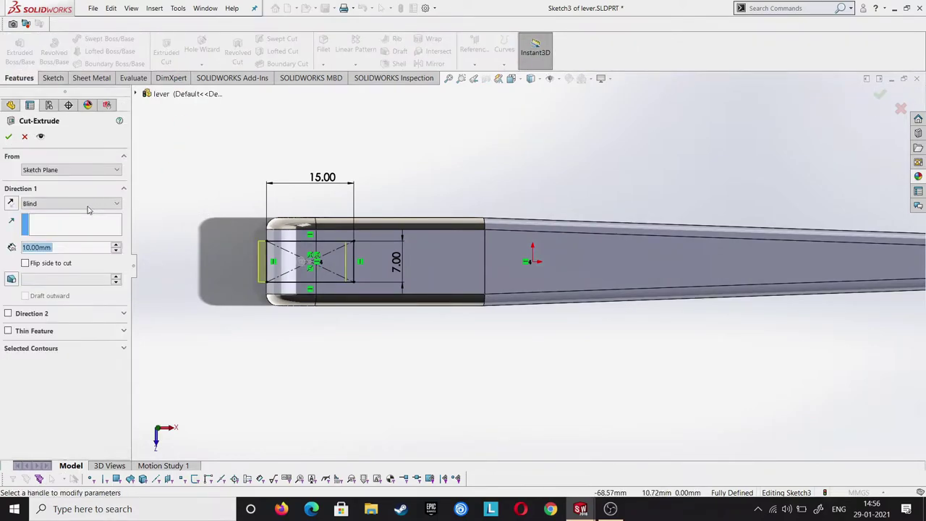
left_click(83, 204)
left_click(83, 232)
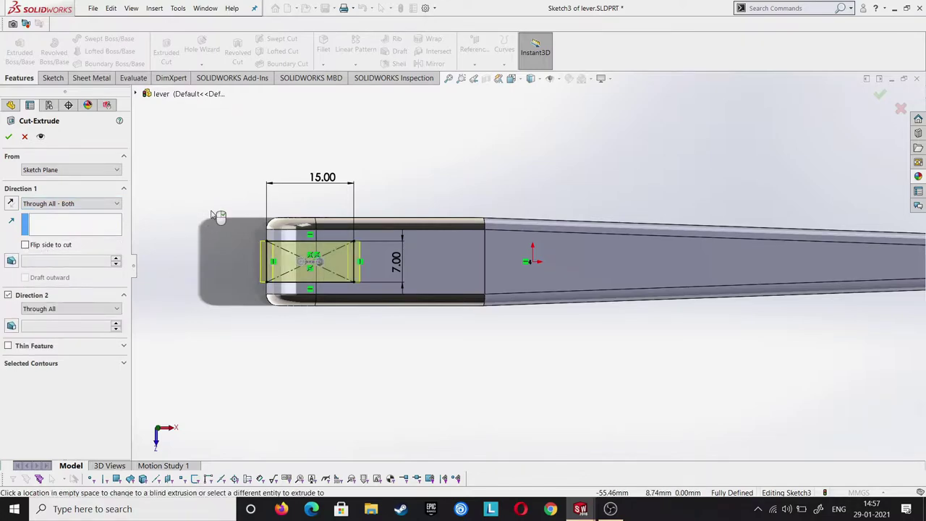
left_click(9, 138)
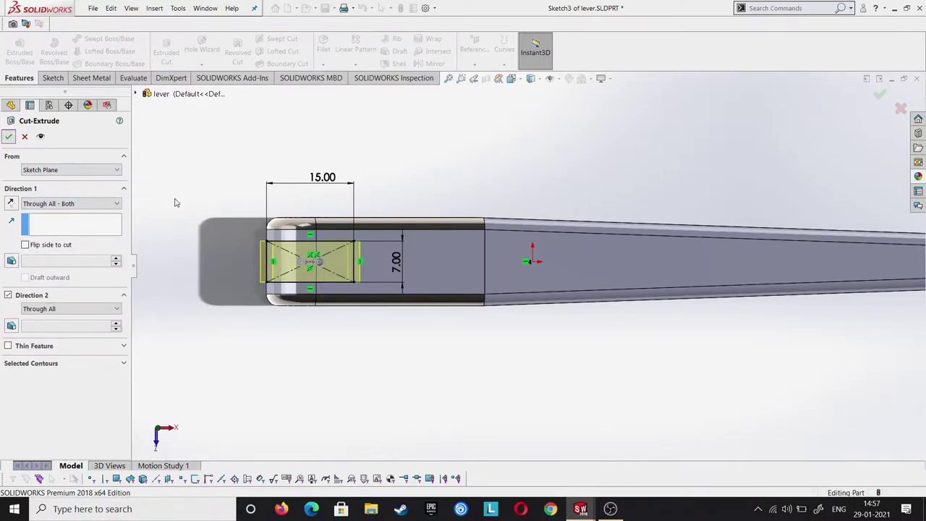
middle_click_drag(452, 193, 463, 122)
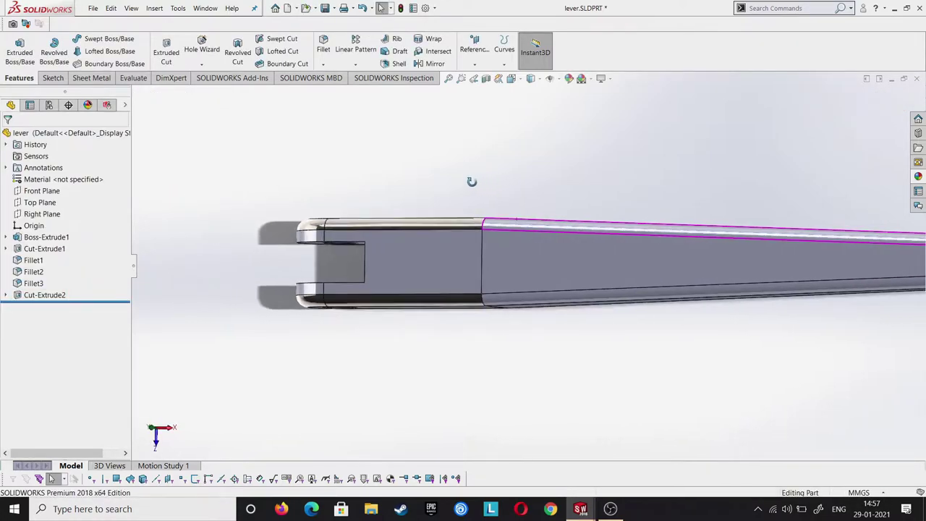
middle_click_drag(290, 217, 327, 153)
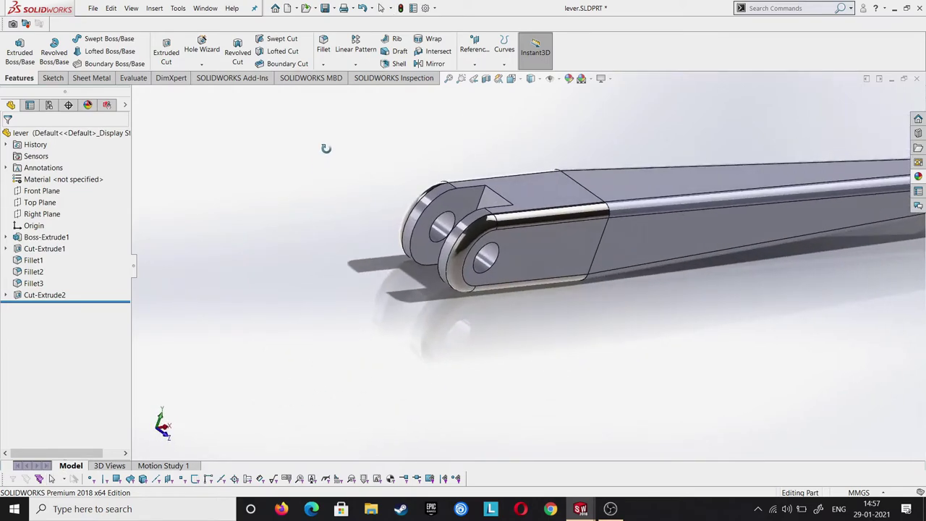
Apply the polished steel metal appearance to the lever.
left_click(918, 176)
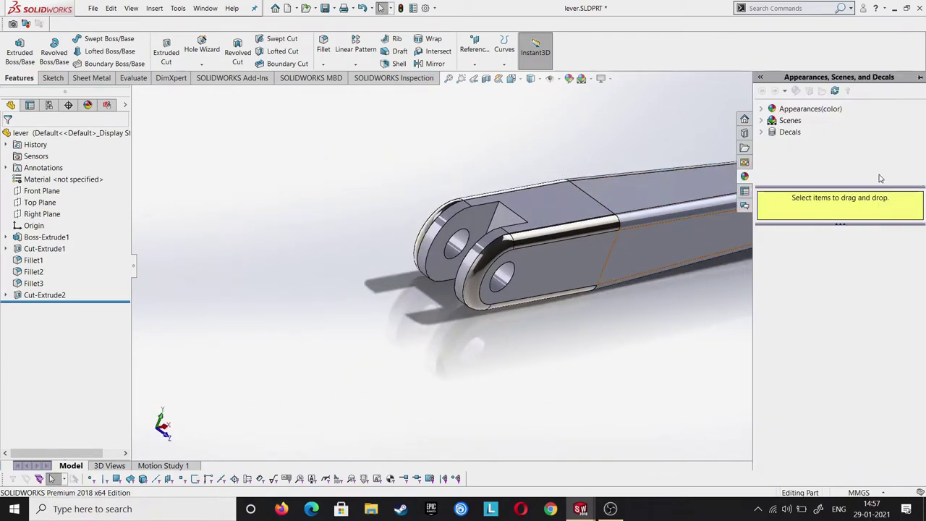
left_click(762, 109)
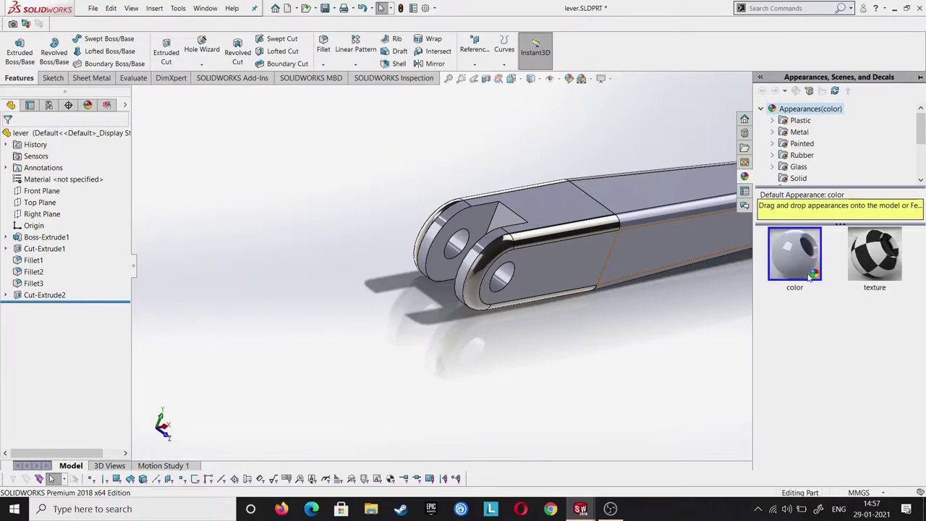
left_click(798, 131)
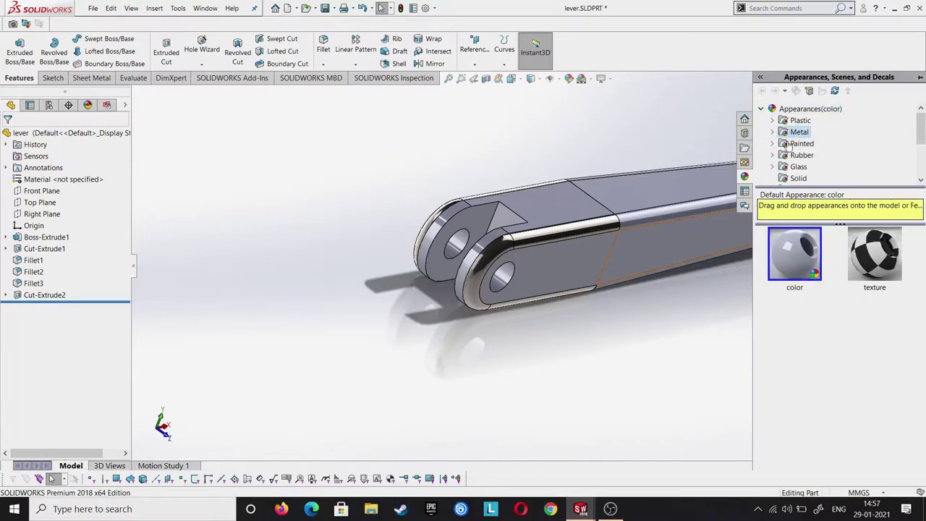
left_click_drag(794, 254, 683, 289)
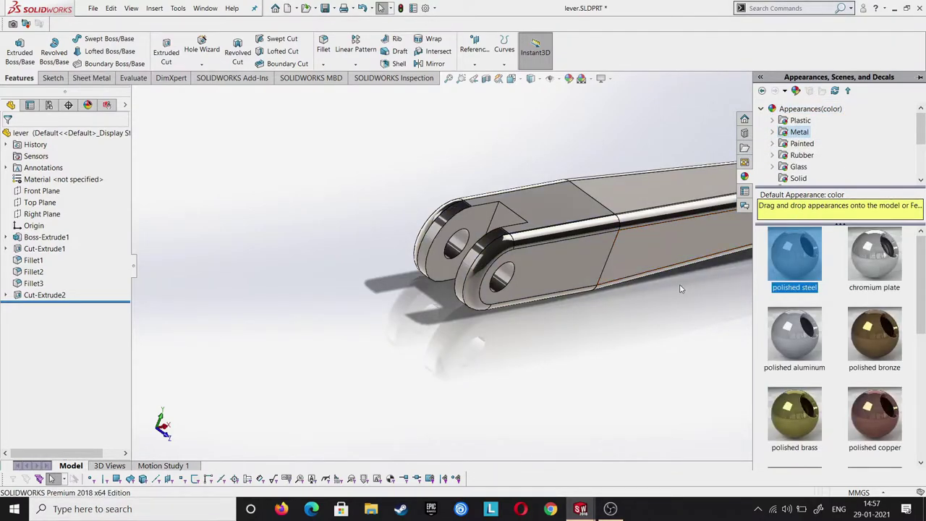
mouse_move(767, 307)
middle_mouse_down()
mouse_move(704, 241)
mouse_move(592, 247)
middle_mouse_up()
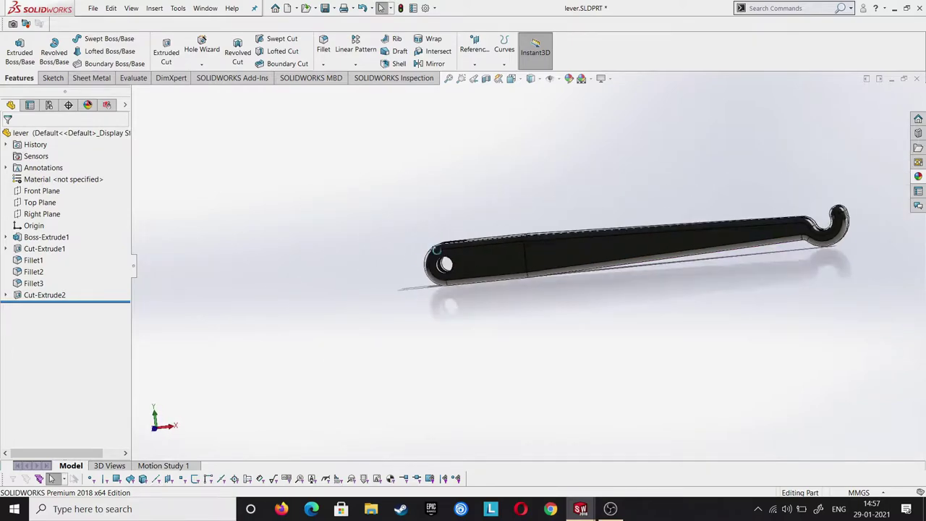
Orbit the lever and snap it to a standard view orientation.
middle_click_drag(698, 180, 659, 223)
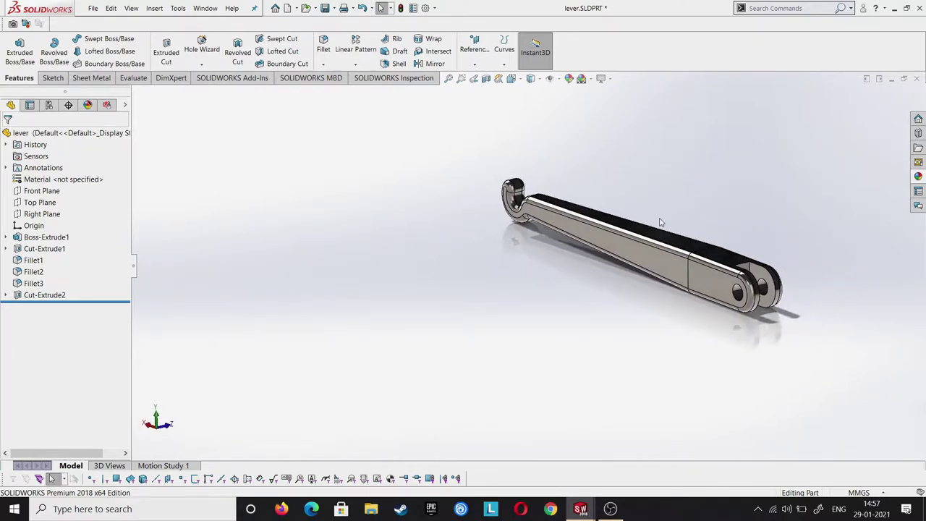
left_click(513, 80)
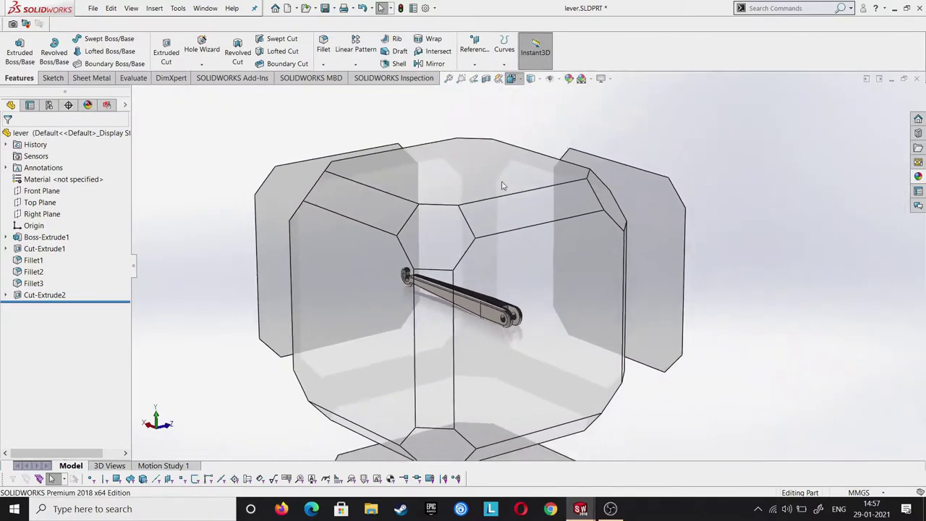
left_click(497, 249)
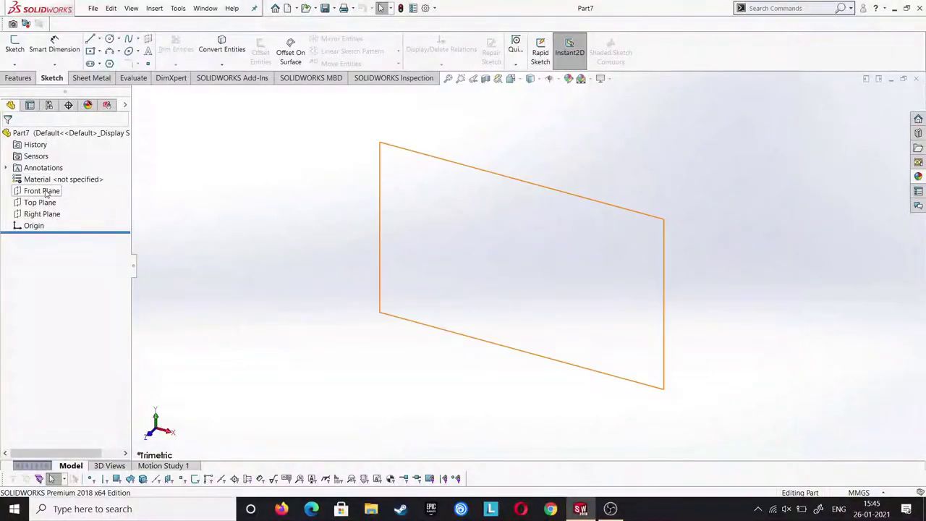
Start a Front Plane sketch and draw the right side: vertical, step, diagonal down to the bottom.
left_click(41, 191)
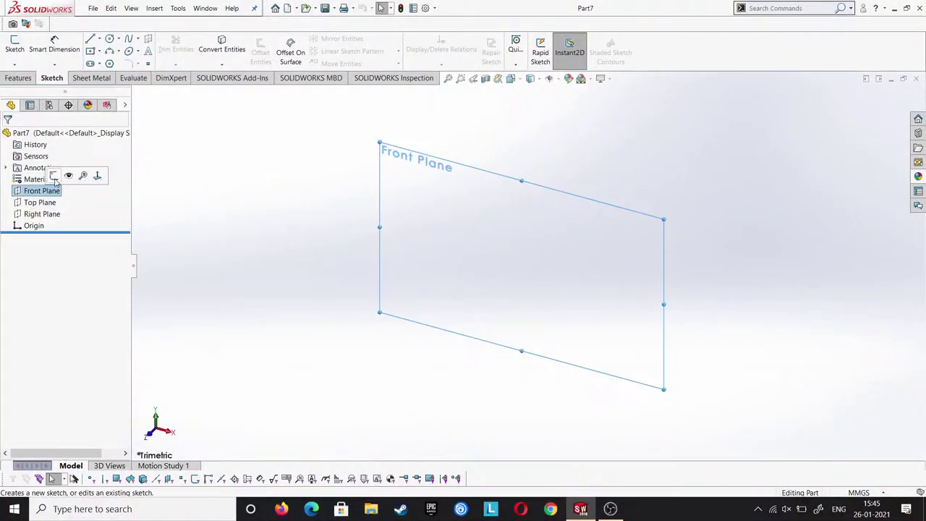
left_click(72, 176)
key("l")
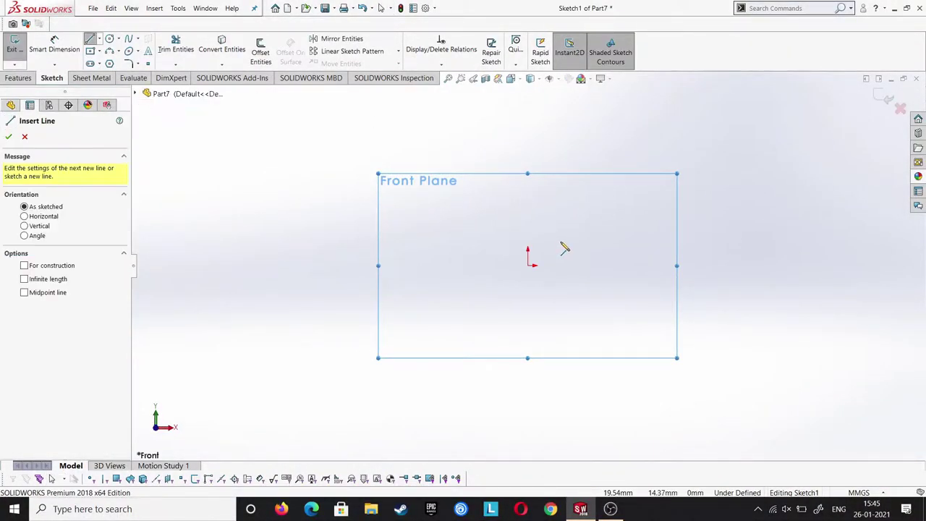
left_click(577, 209)
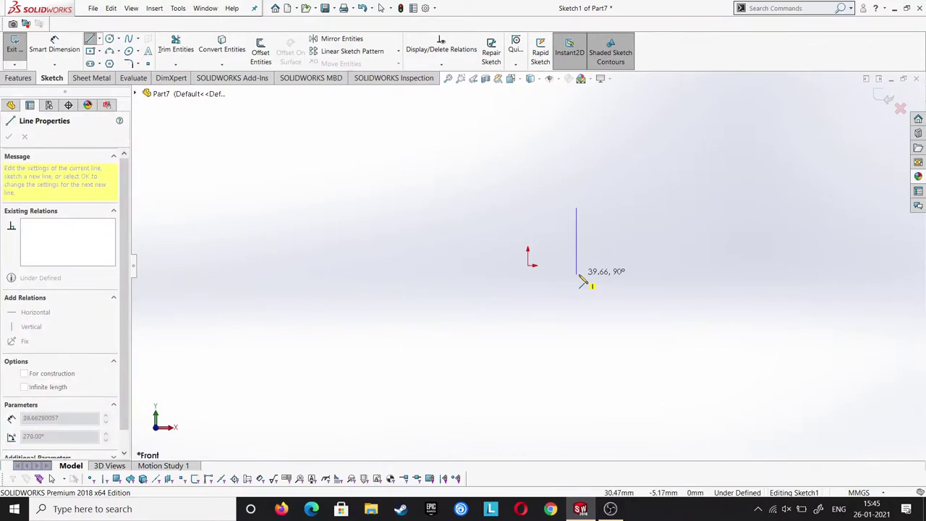
left_click(578, 275)
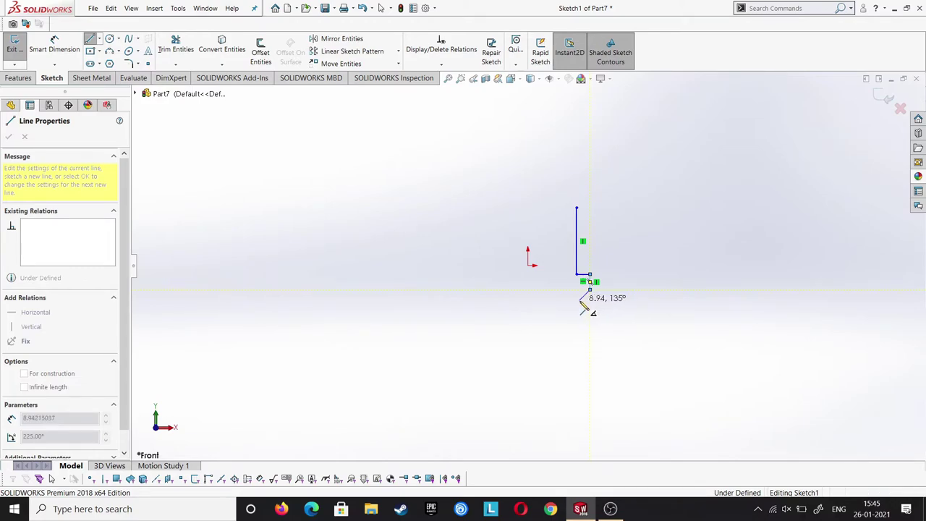
left_click(576, 298)
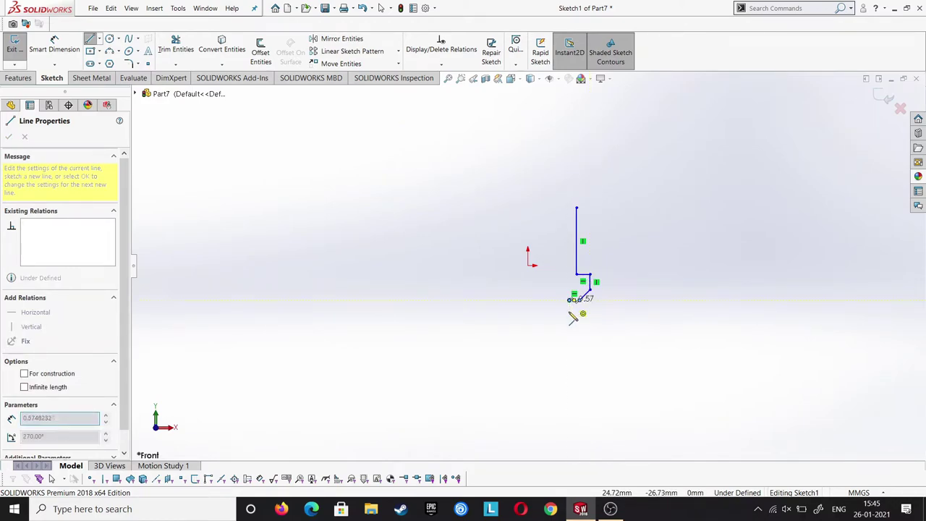
left_click(540, 340)
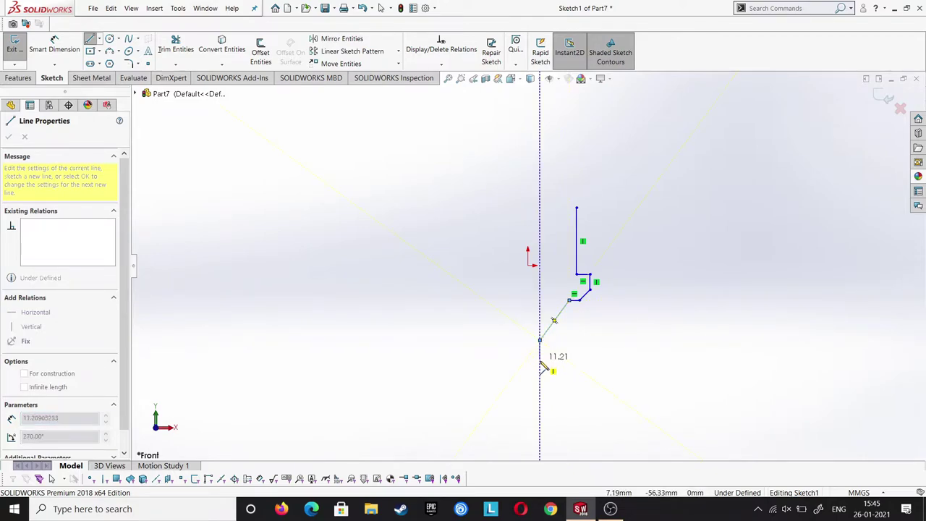
left_click(540, 361)
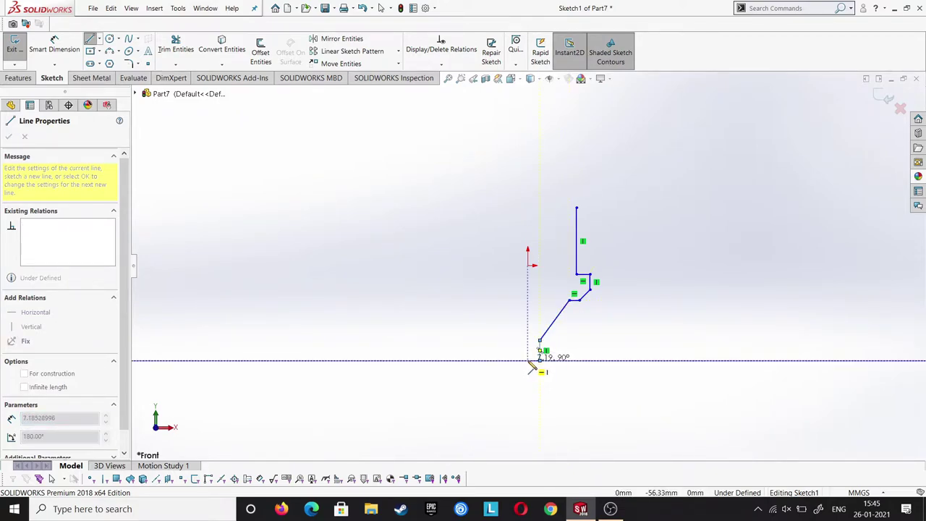
Draw the bottom edge, left edge and upper diagonal, closing the outline at the start point.
left_click(533, 360)
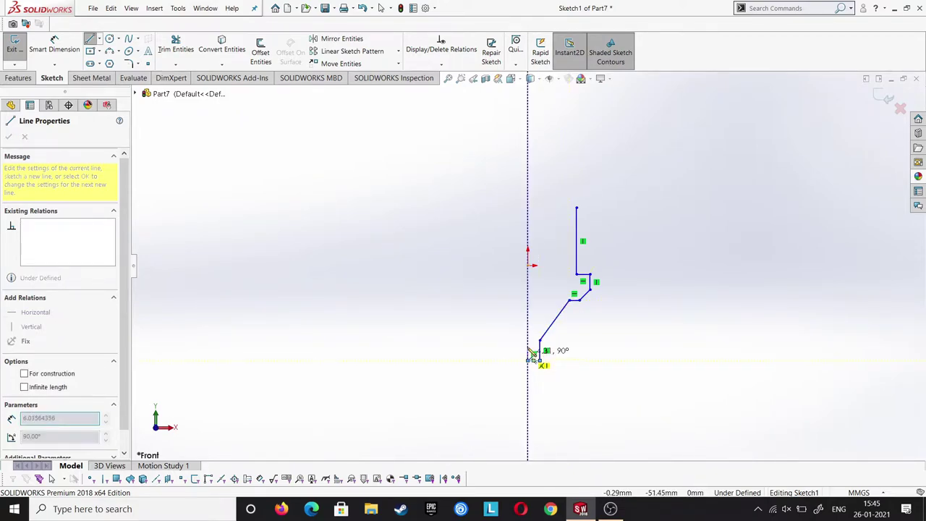
left_click(527, 304)
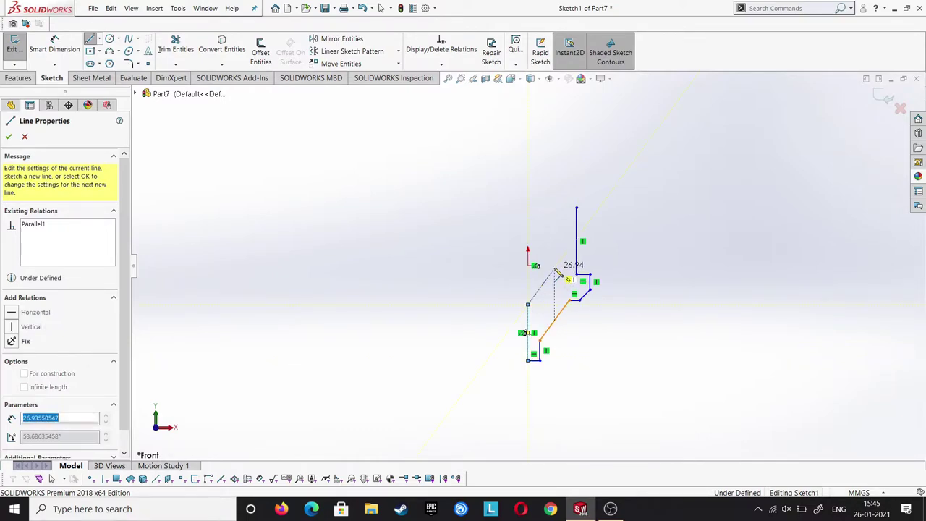
left_click(554, 268)
left_click(555, 209)
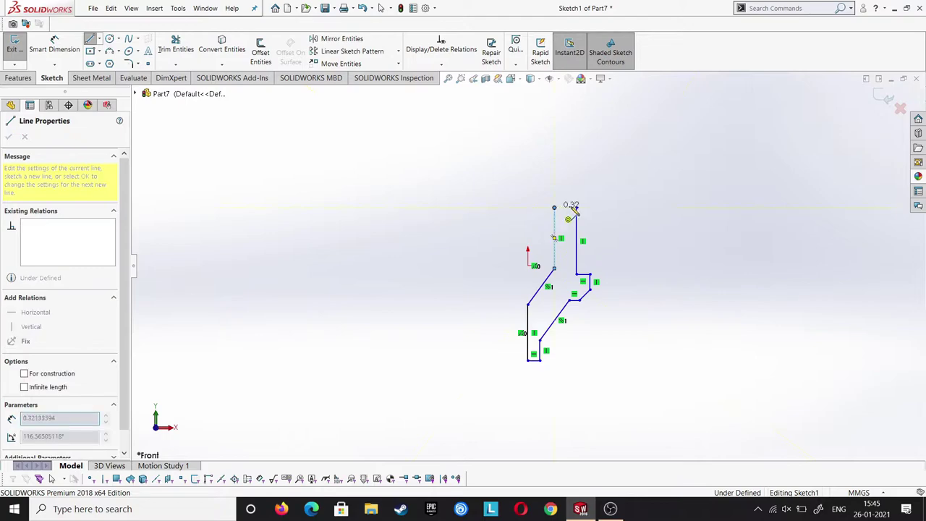
left_click(576, 208)
key("Escape")
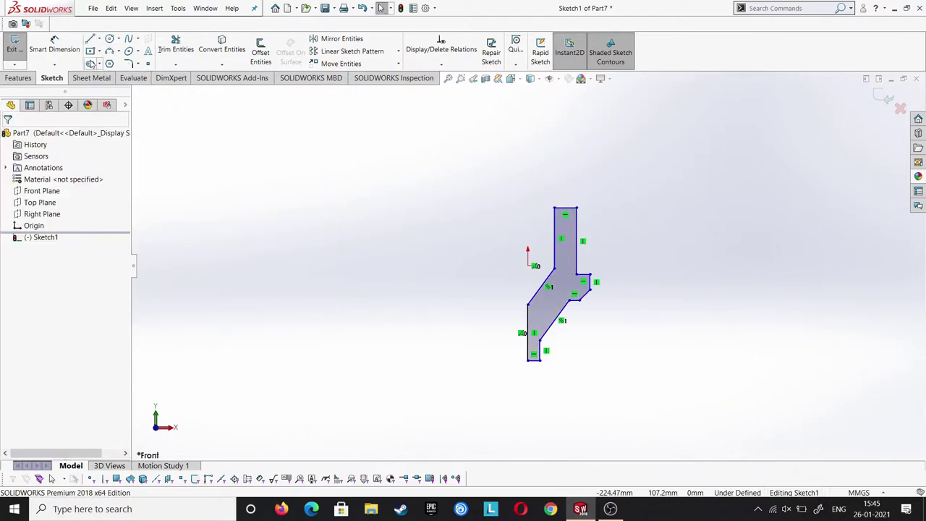
Try a 41 mm overall height dimension on the profile, then undo it.
left_click(565, 208)
right_click_drag(544, 371, 544, 325)
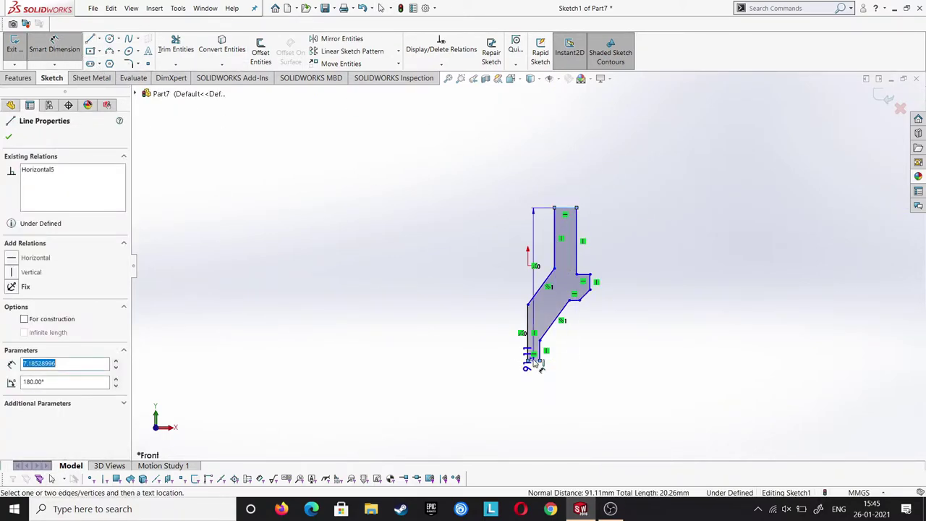
left_click(527, 360)
left_click(289, 340)
type("41")
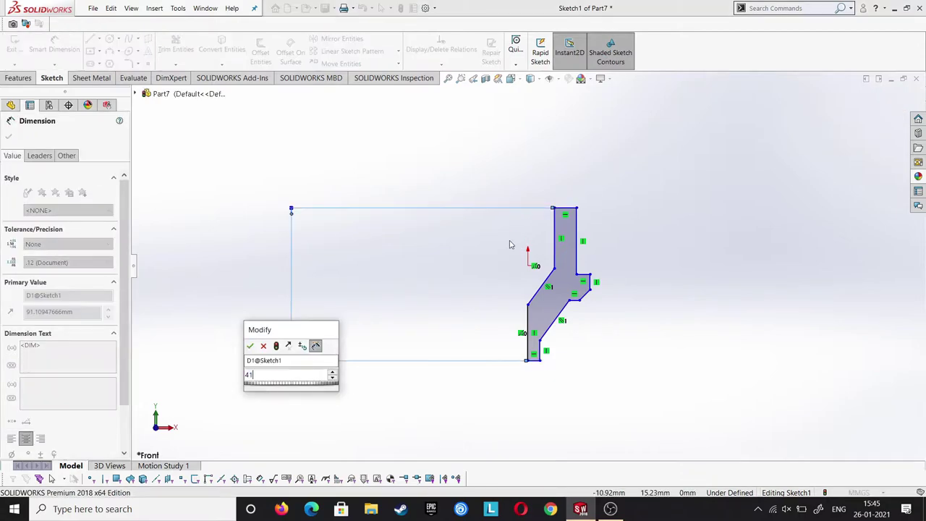
key("Return")
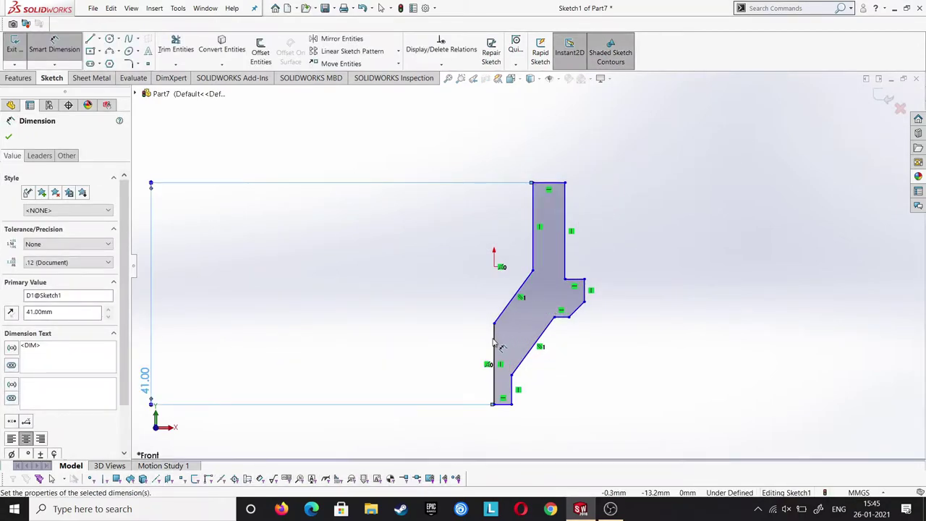
key("ctrl+z")
Dimension the upper right vertical edge to 17.50 and the upper left edge to 22.50.
left_click(581, 207)
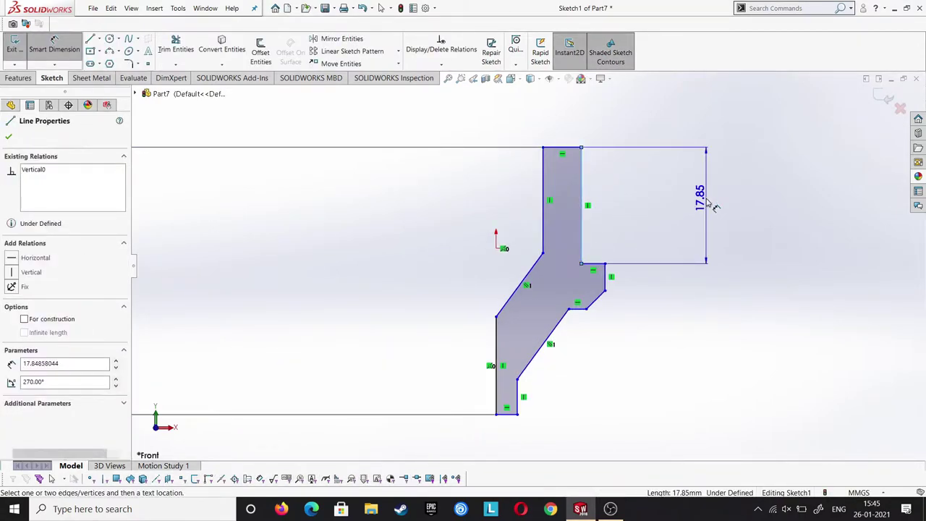
left_click(707, 205)
type("17")
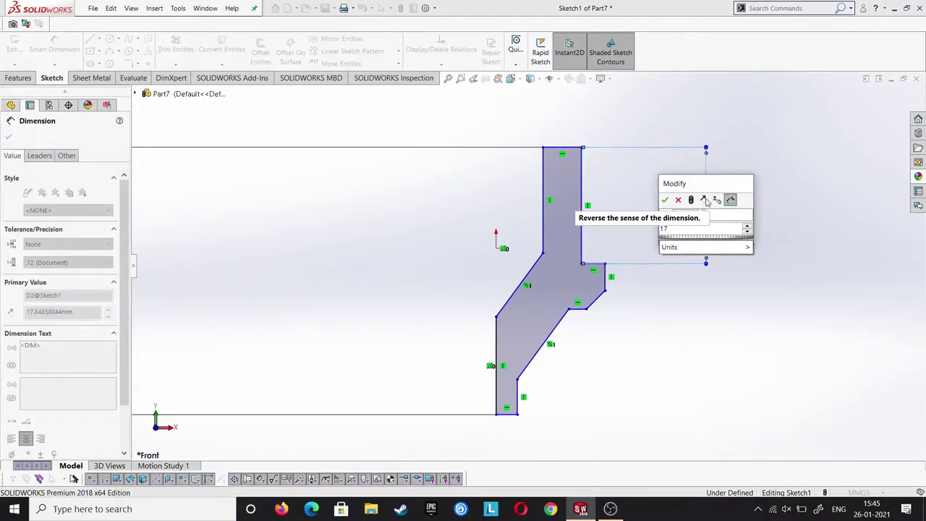
type(".5")
key("Return")
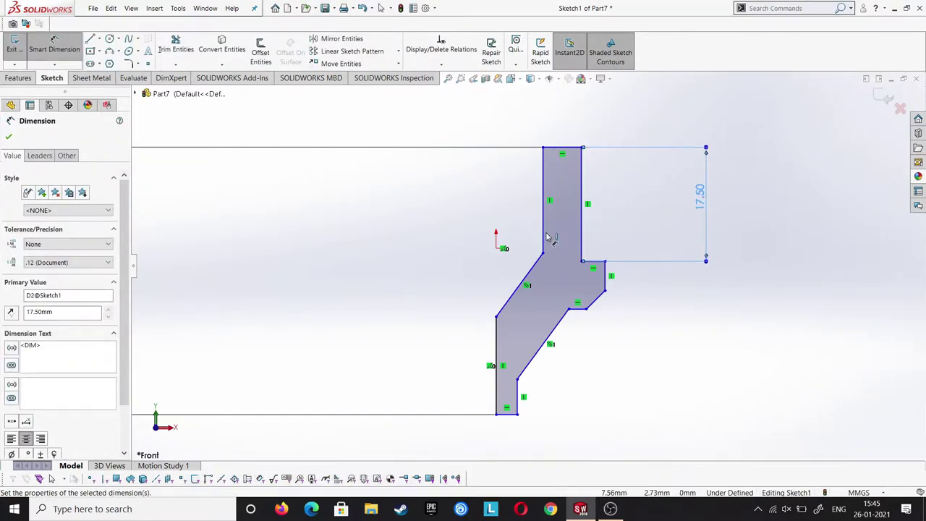
left_click(542, 233)
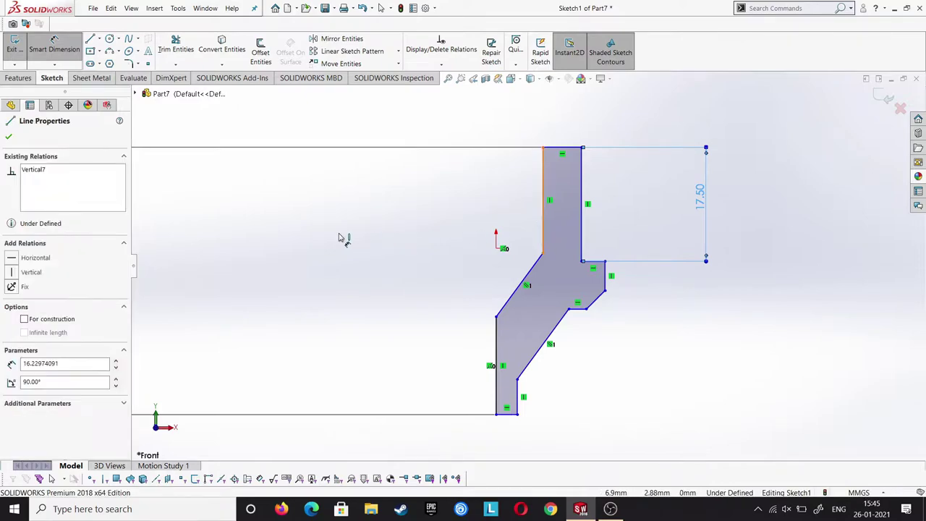
left_click(339, 241)
type("17.5+5")
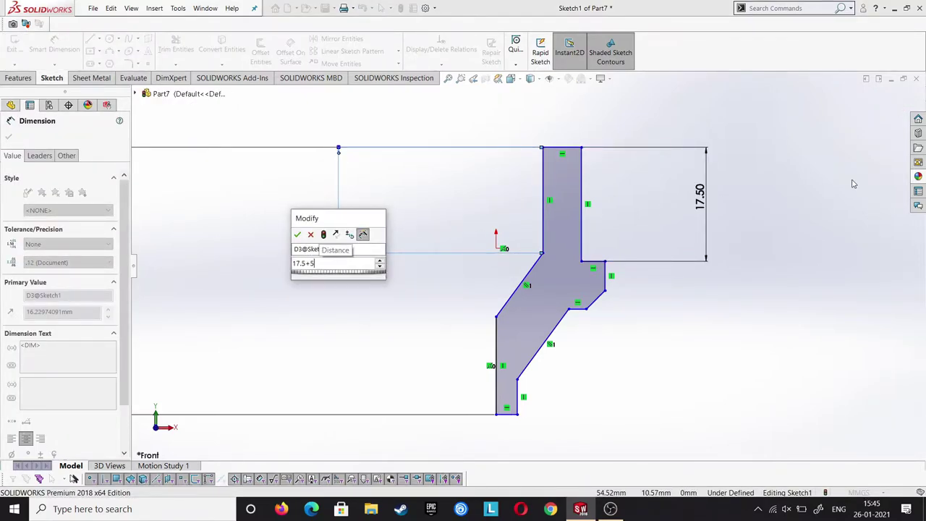
key("Escape")
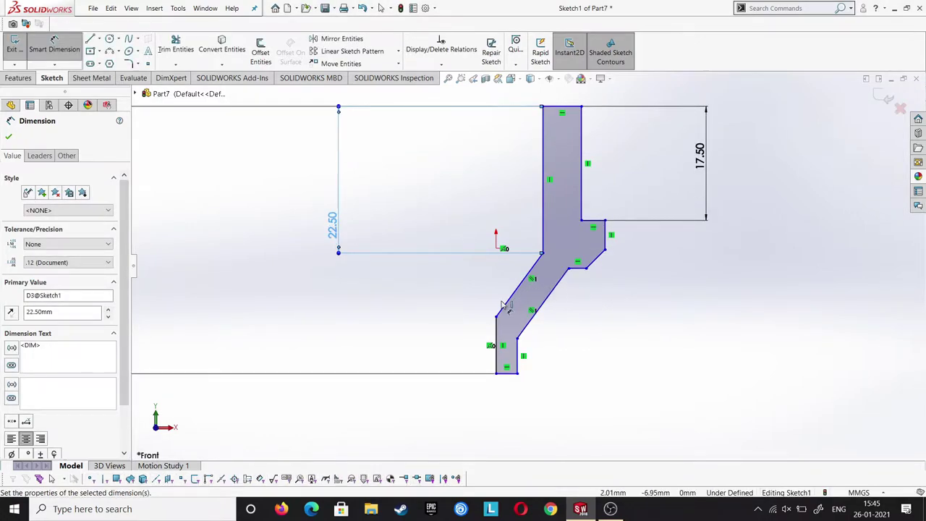
Add a 5 mm vertical offset between vertices and set the short right edge to 5 mm.
left_click(497, 318)
left_click(543, 254)
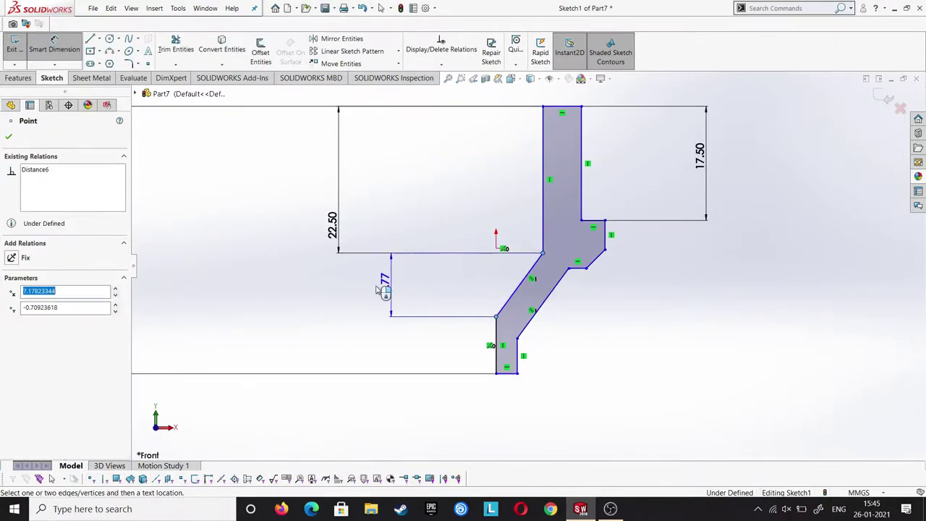
left_click(345, 285)
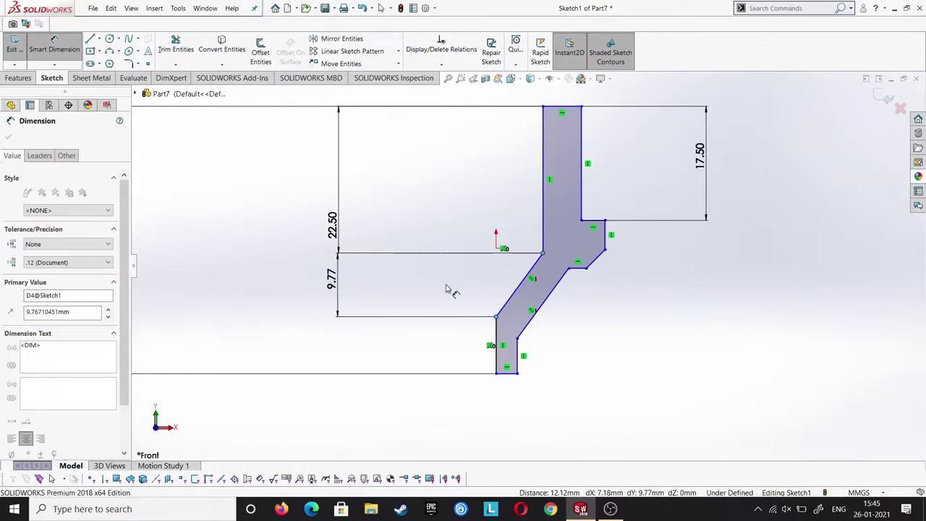
type("5")
key("Return")
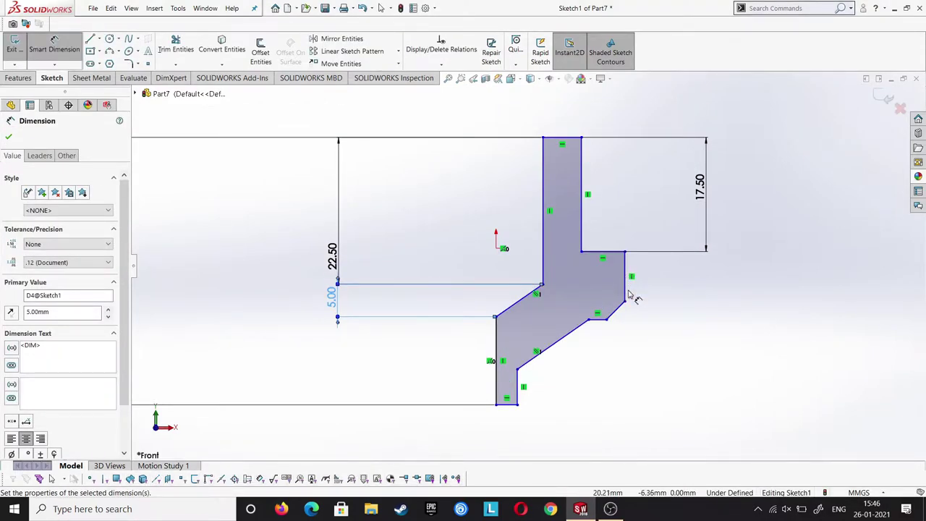
left_click(627, 293)
left_click(702, 292)
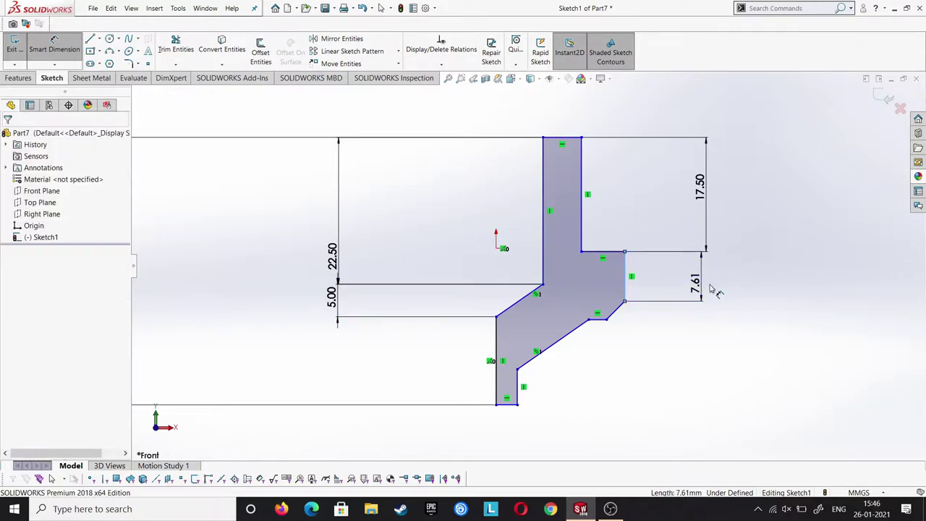
type("5")
key("Return")
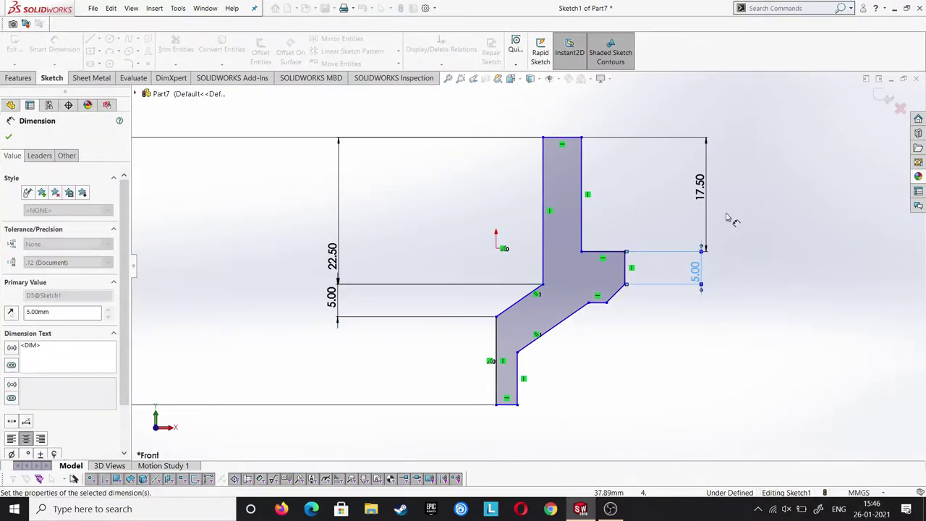
left_click_drag(696, 271, 708, 278)
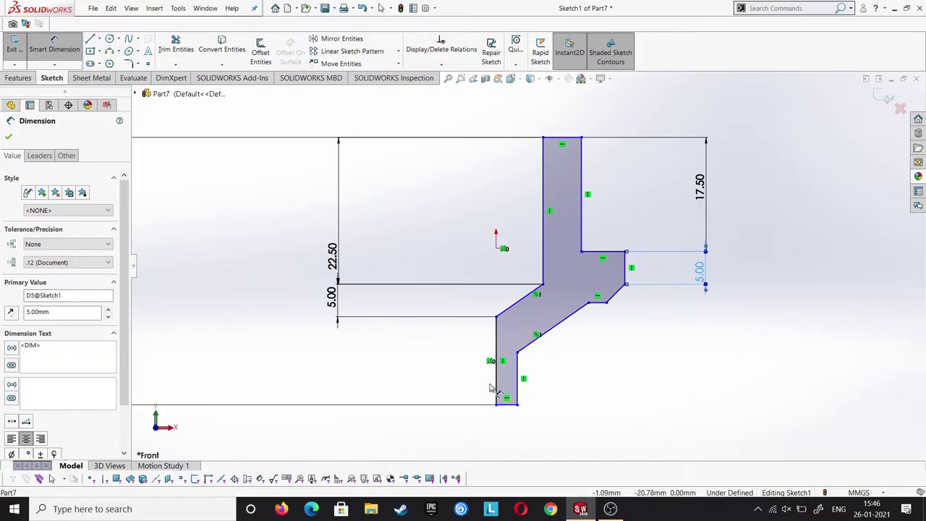
Change the 15.65 vertical distance between the lower edges to 16 mm.
left_click(598, 304)
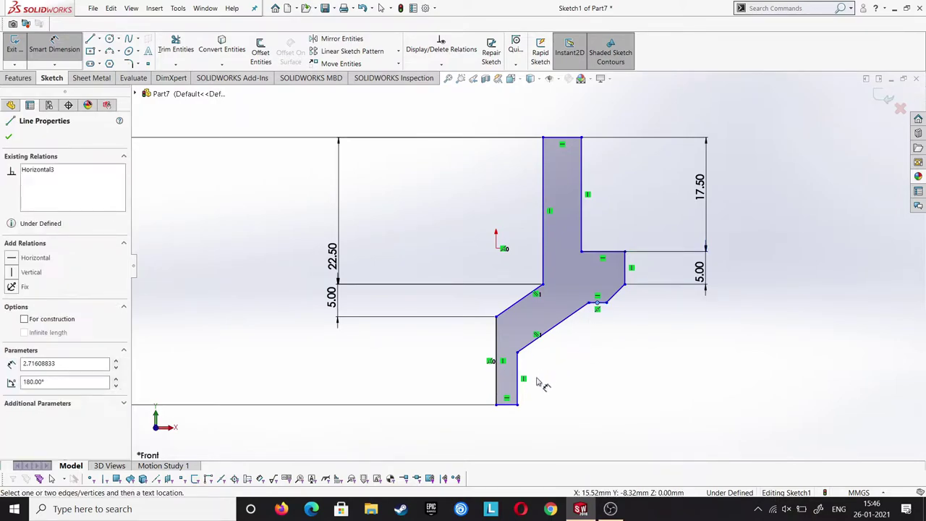
left_click(510, 408)
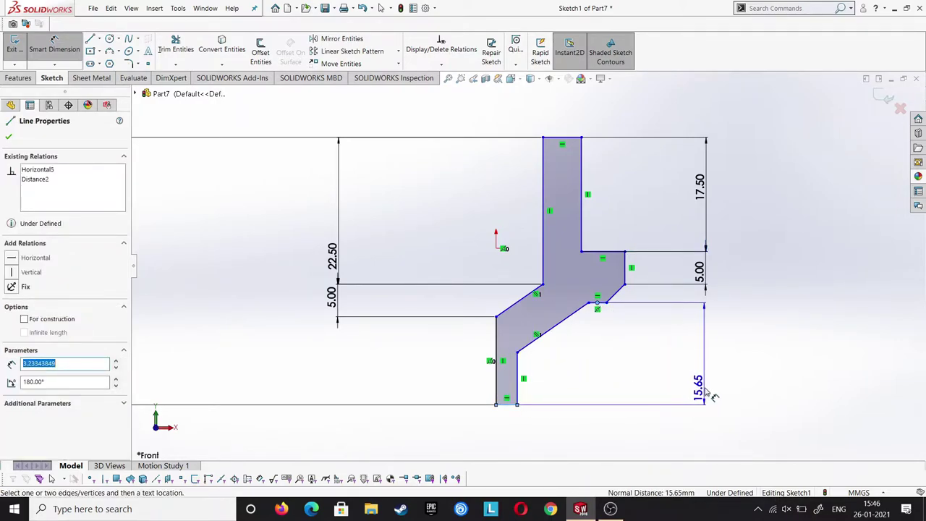
left_click(709, 395)
type("16")
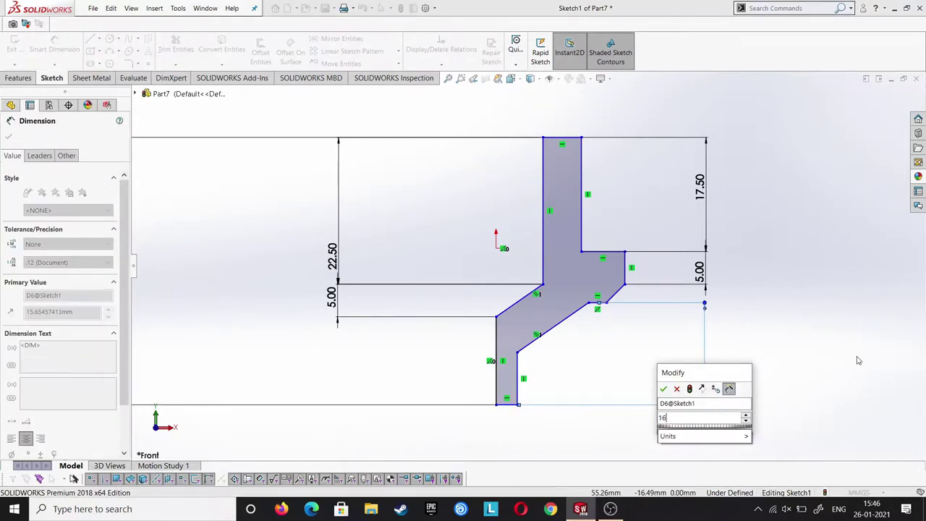
key("Return")
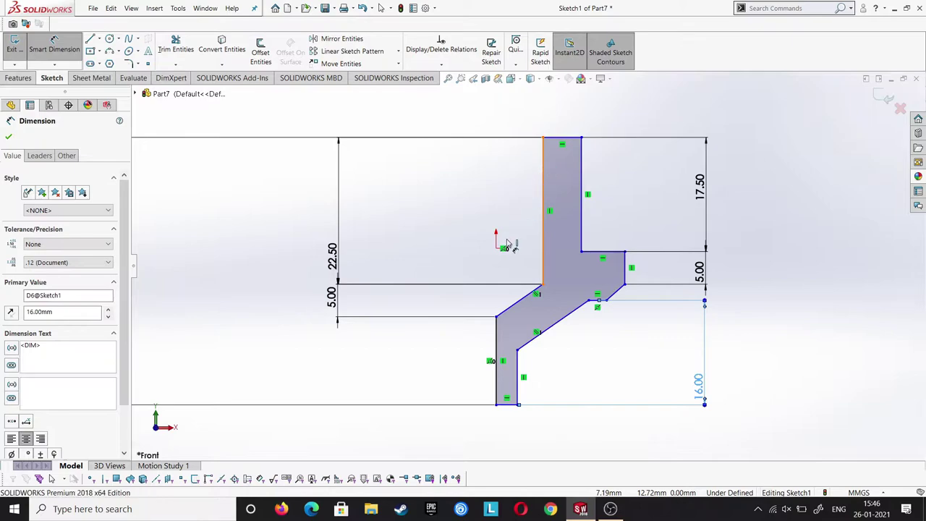
left_click(542, 238)
Dimension two vertical shaft edges from the origin at 5 mm and 9 mm.
left_click(496, 248)
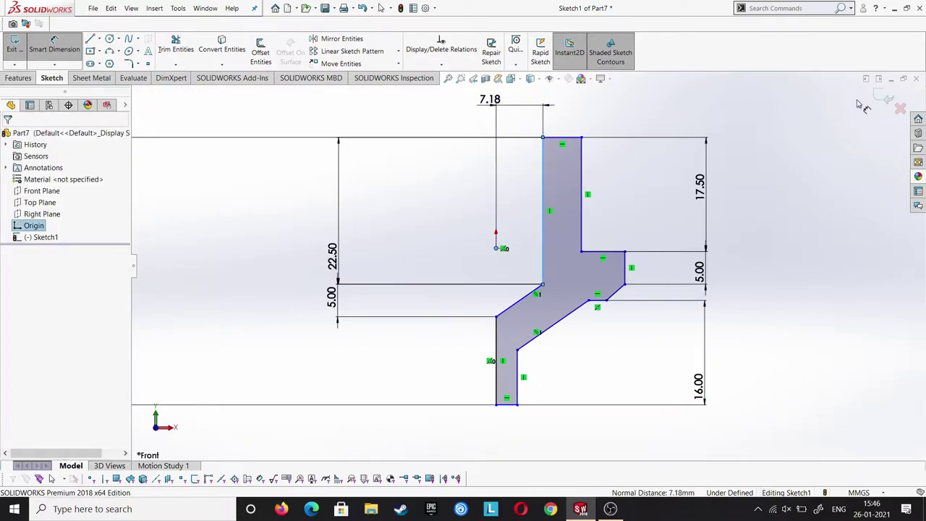
left_click(490, 102)
type("1")
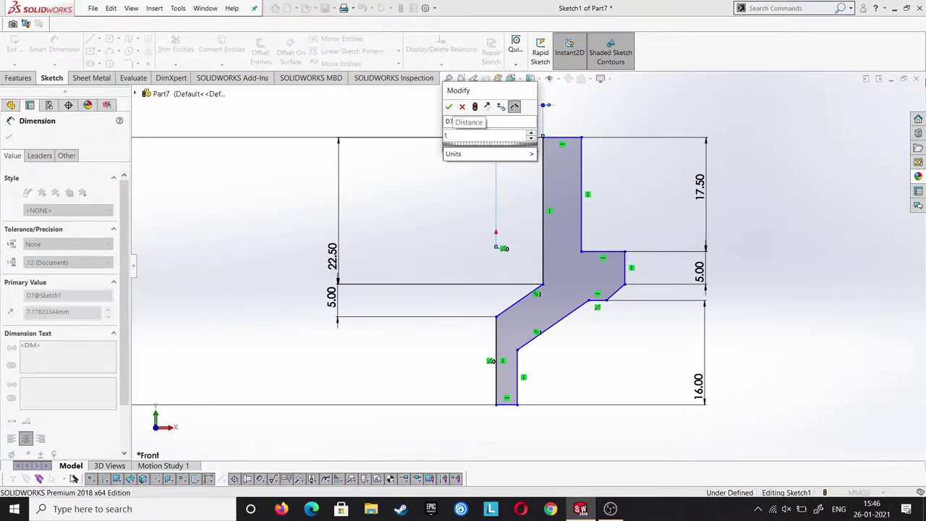
type("0")
key("BackSpace")
key("BackSpace")
type("5")
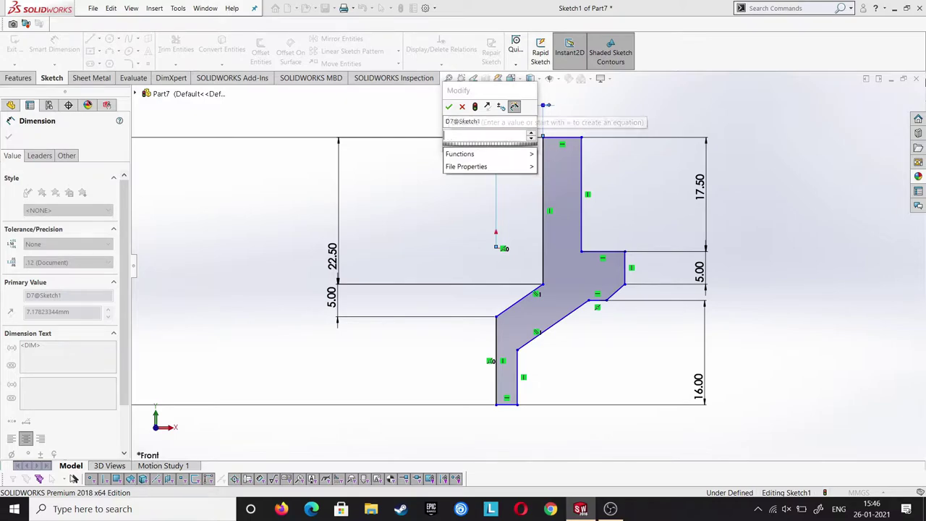
key("Return")
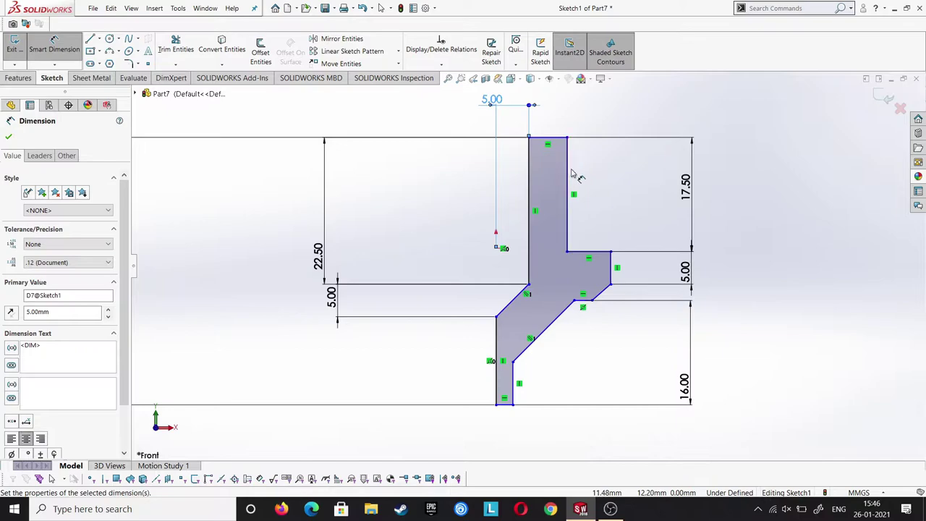
left_click(570, 175)
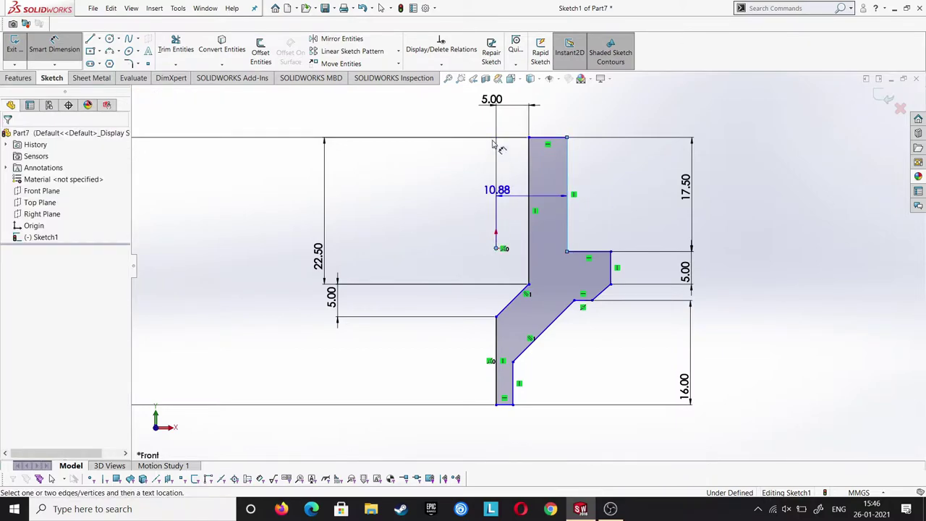
left_click(494, 145)
scroll(489, 125, "up", 2)
left_click(510, 136)
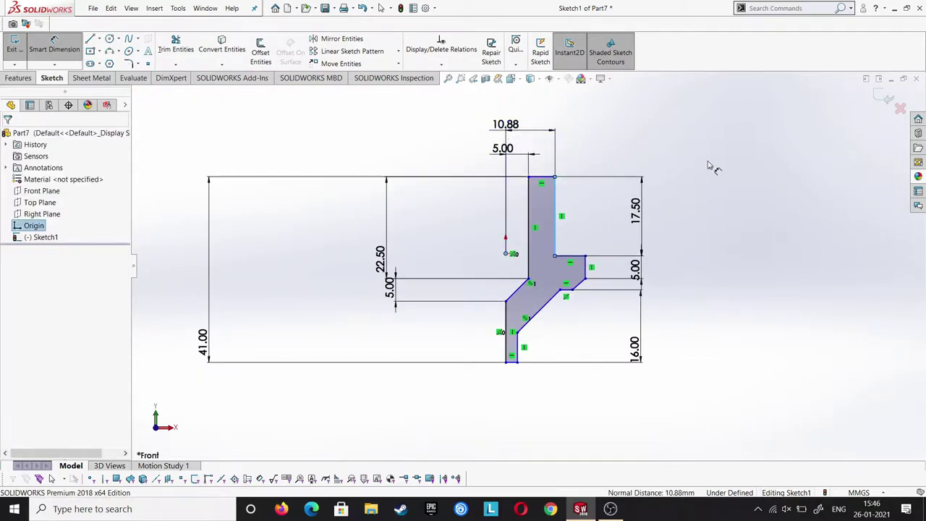
type("9")
key("Return")
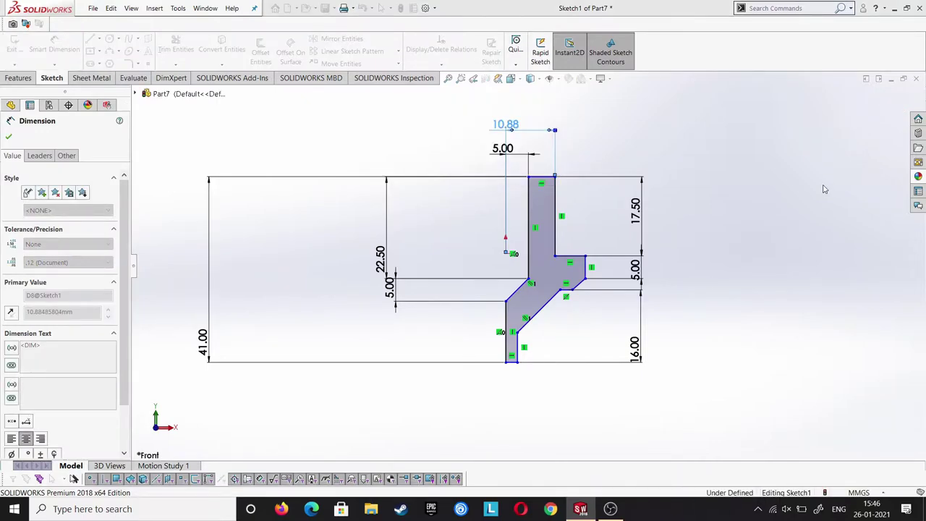
Dimension the head's vertical edge (16 mm) and lower corner (12.5 mm) from the origin.
left_click(574, 271)
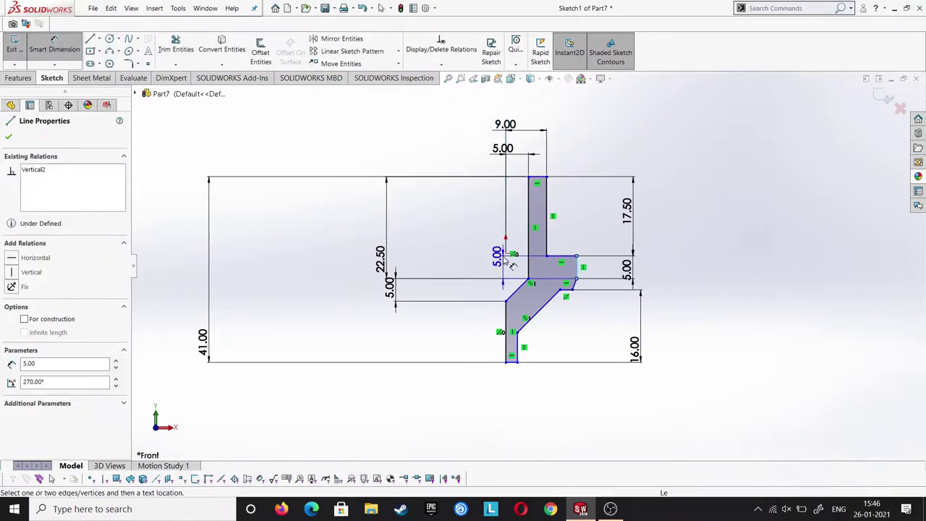
left_click(506, 253)
left_click(511, 103)
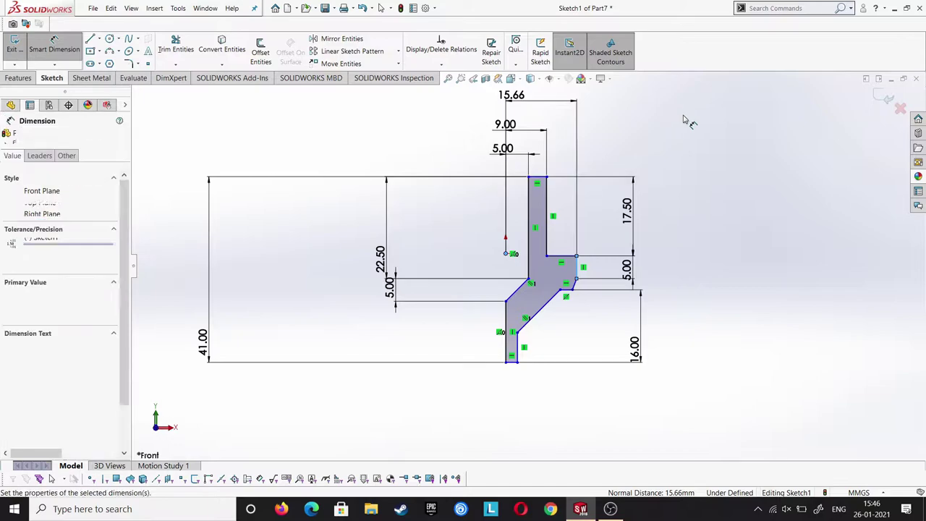
key("Escape")
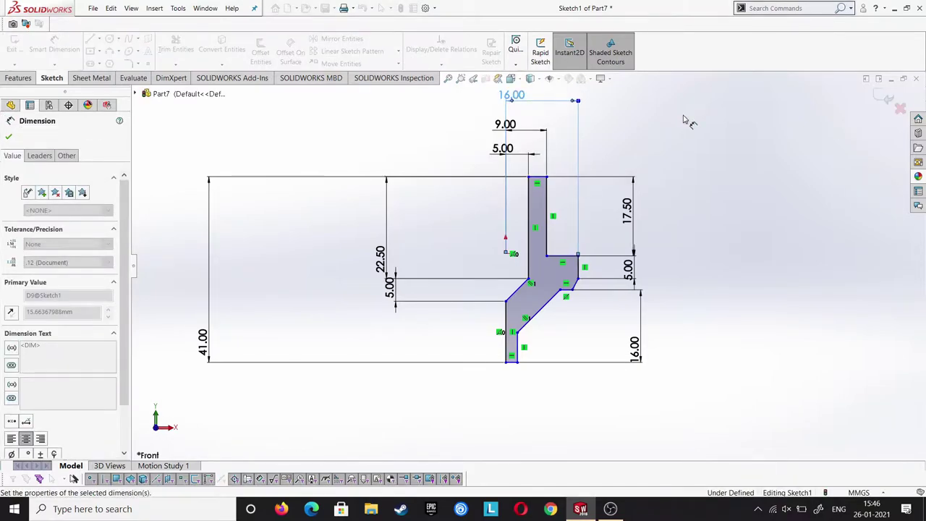
left_click(565, 295)
left_click(486, 246)
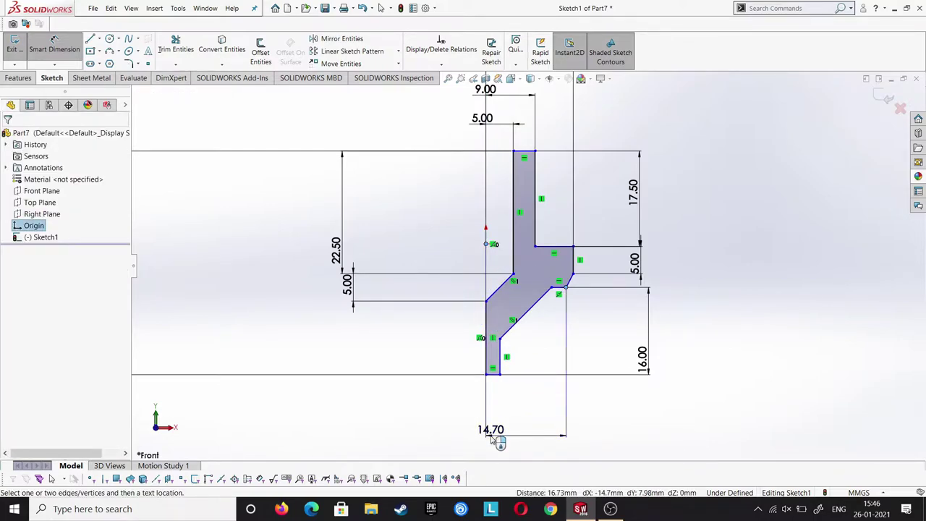
left_click(499, 438)
type("12.5")
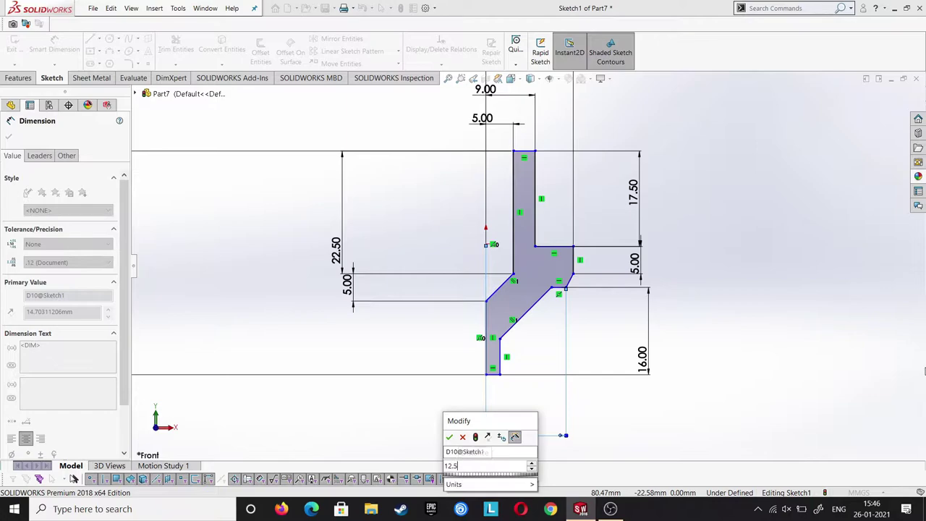
key("Return")
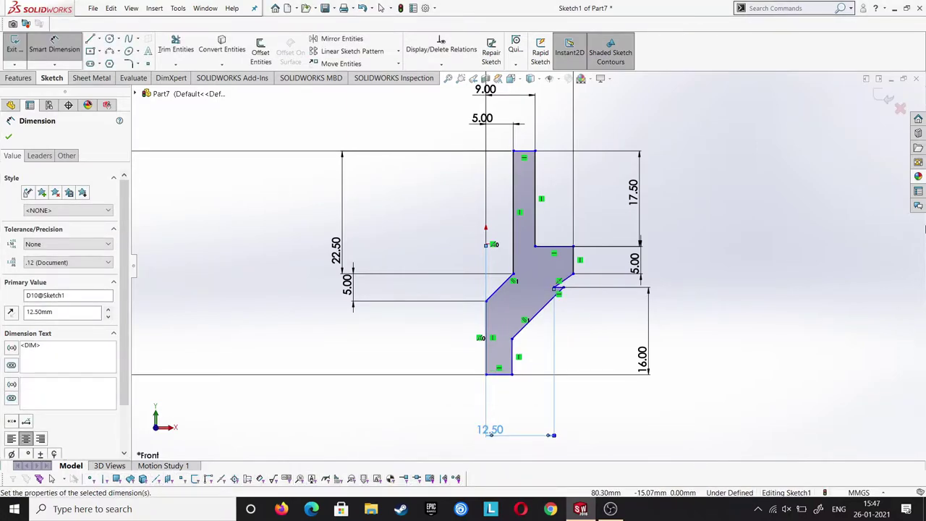
key("Escape")
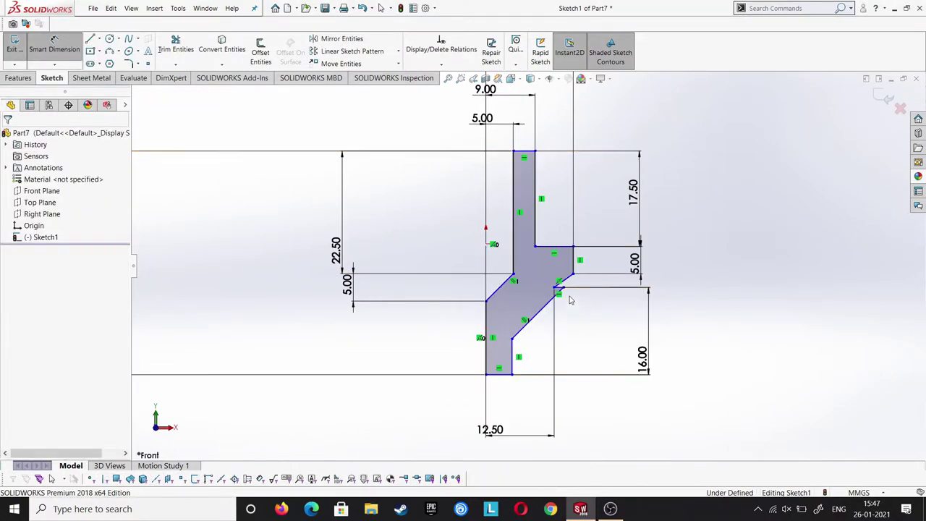
key("Escape")
Reposition the lower corner point and add a 6 mm lower step height dimension.
left_click_drag(563, 289, 536, 290)
key("Escape")
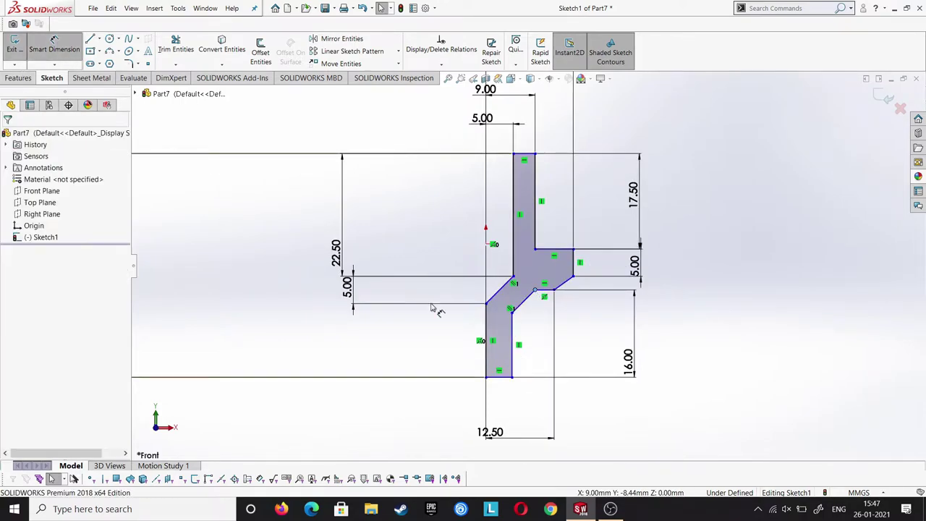
left_click(512, 353)
left_click(589, 353)
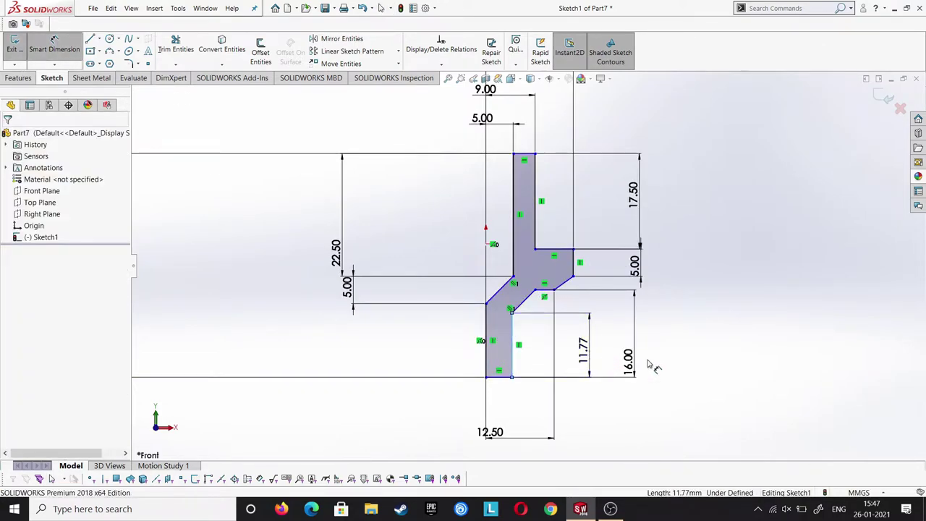
type("6")
key("Return")
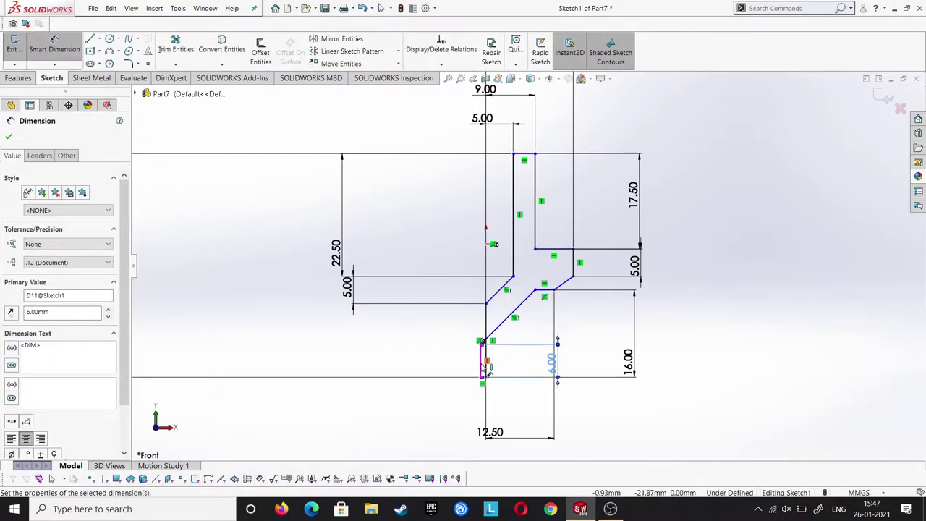
Close the profile at the bottom corner and dimension the short bottom line to 1.5 mm.
left_click(8, 134)
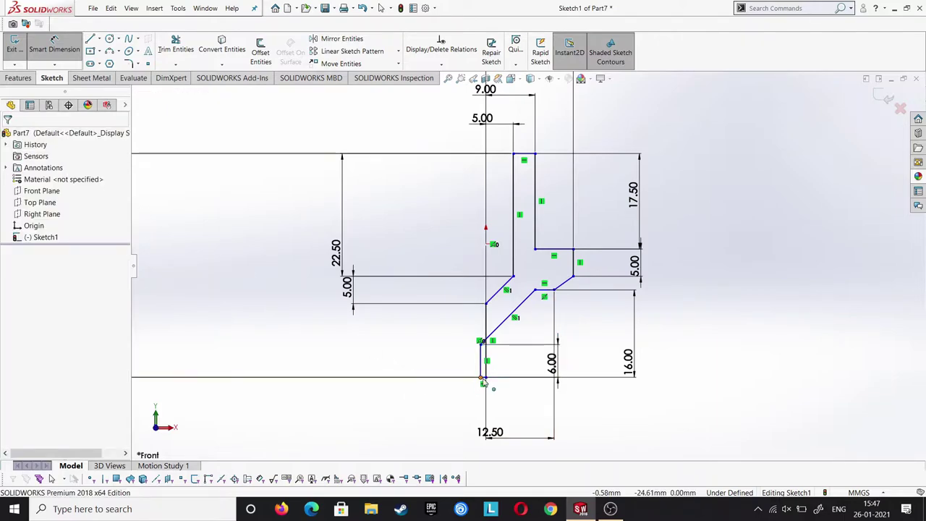
key("Escape")
left_click_drag(481, 378, 497, 376)
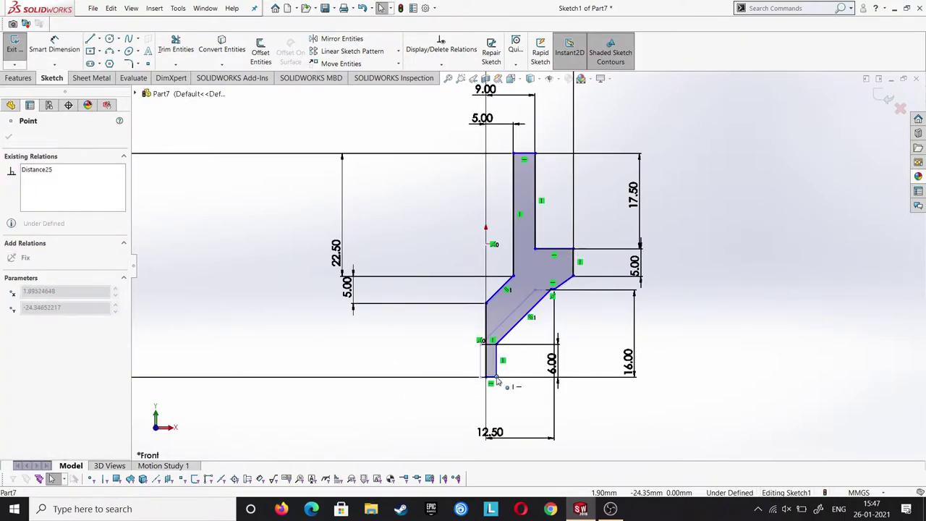
left_click(66, 56)
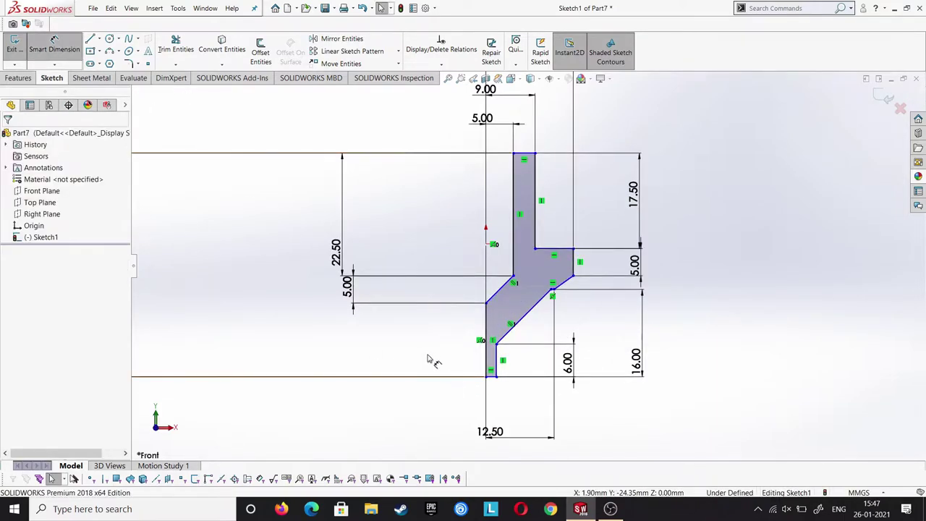
left_click(492, 376)
left_click(384, 415)
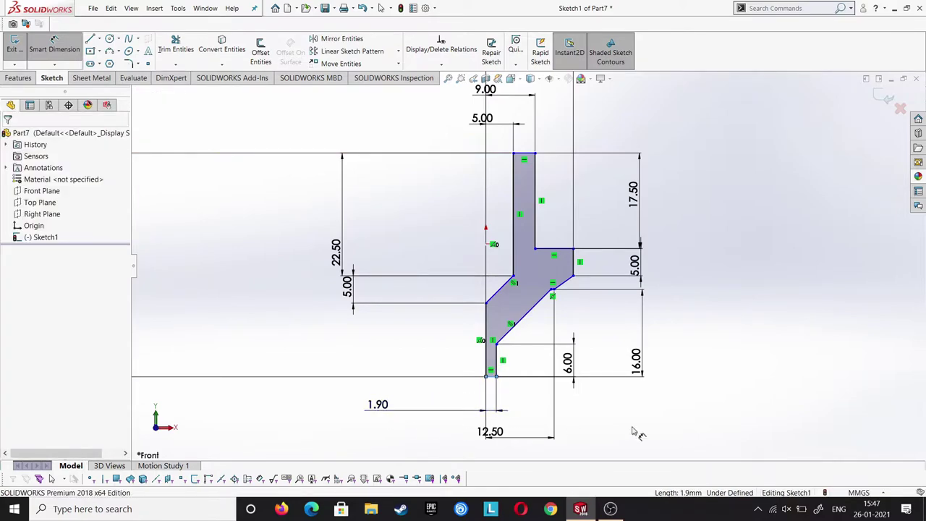
type("1.5")
key("Return")
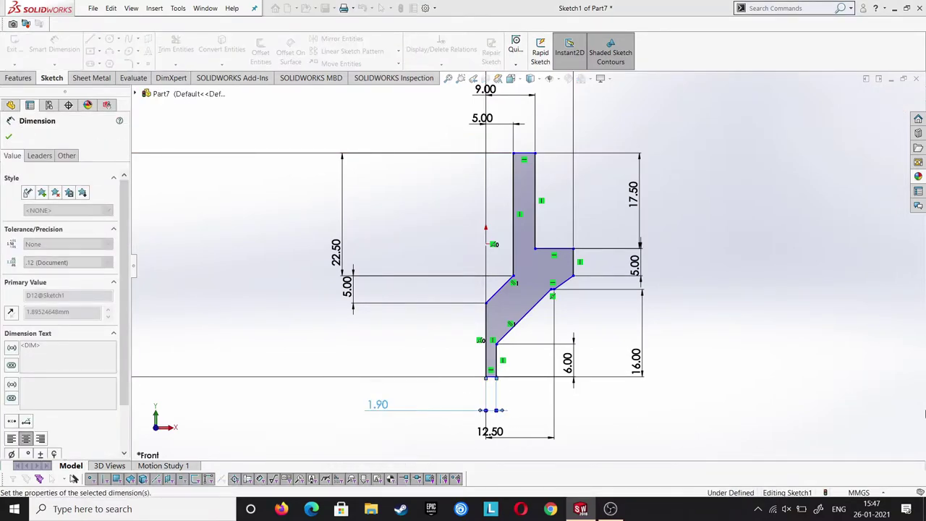
Zoom around and select all sketch lines to check the profile, then deselect.
scroll(925, 259, "down", 3)
scroll(667, 224, "up", 3)
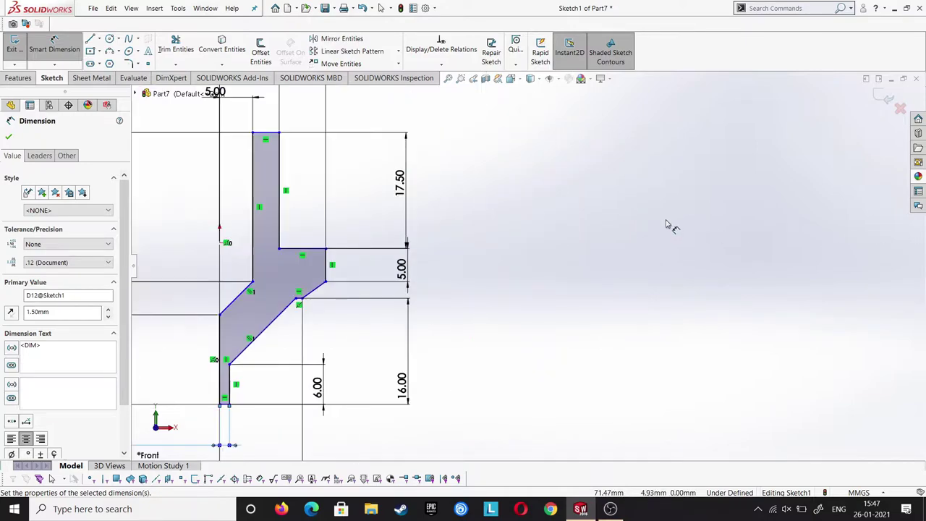
scroll(331, 312, "up", 2)
scroll(328, 203, "up", 1)
left_click(8, 136)
key("Escape")
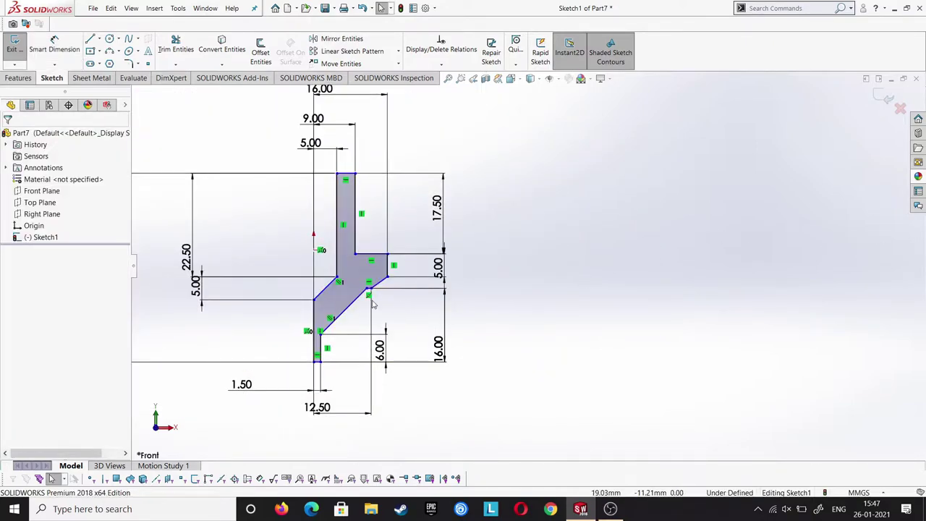
key("ctrl+a")
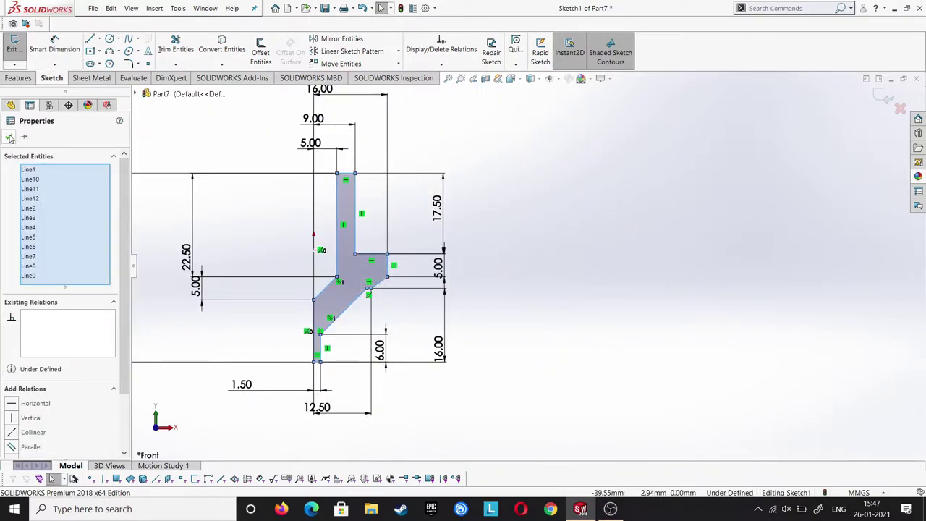
left_click(739, 252)
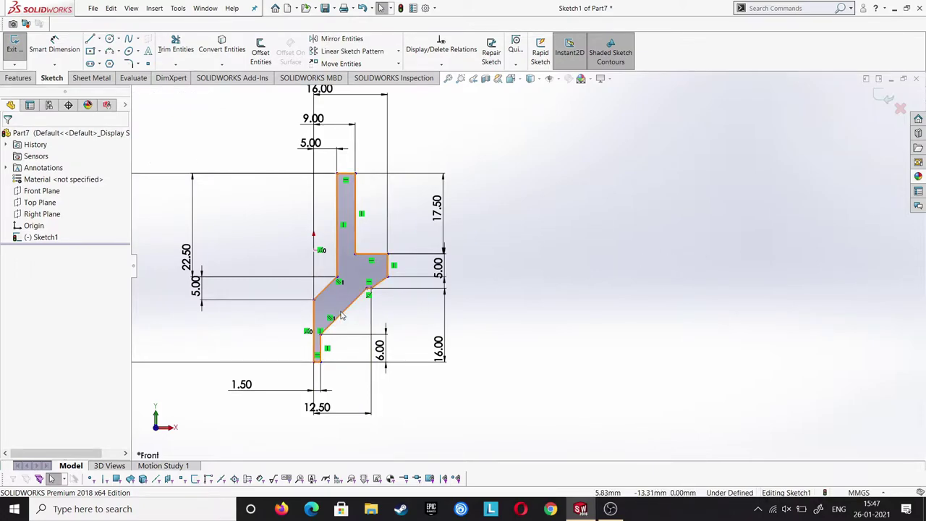
Zoom to review the sketch, then cancel a stray dimension and exit Smart Dimension.
scroll(342, 315, "down", 1)
scroll(340, 318, "down", 1)
scroll(335, 312, "down", 1)
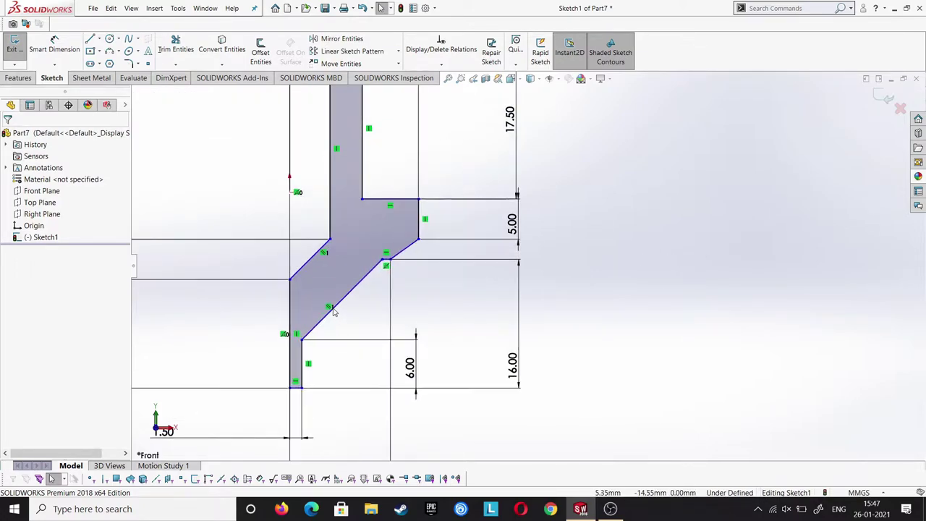
scroll(333, 311, "up", 1)
scroll(434, 246, "up", 1)
scroll(458, 183, "up", 1)
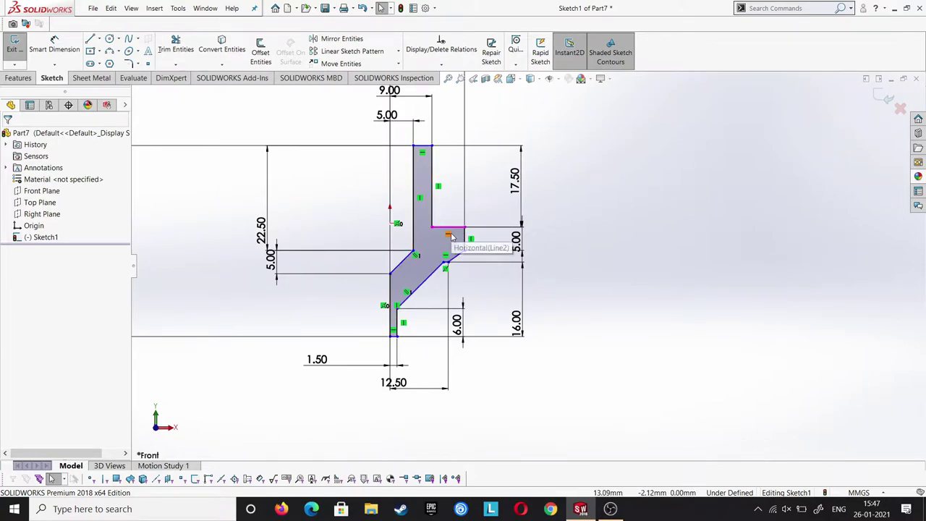
key("d")
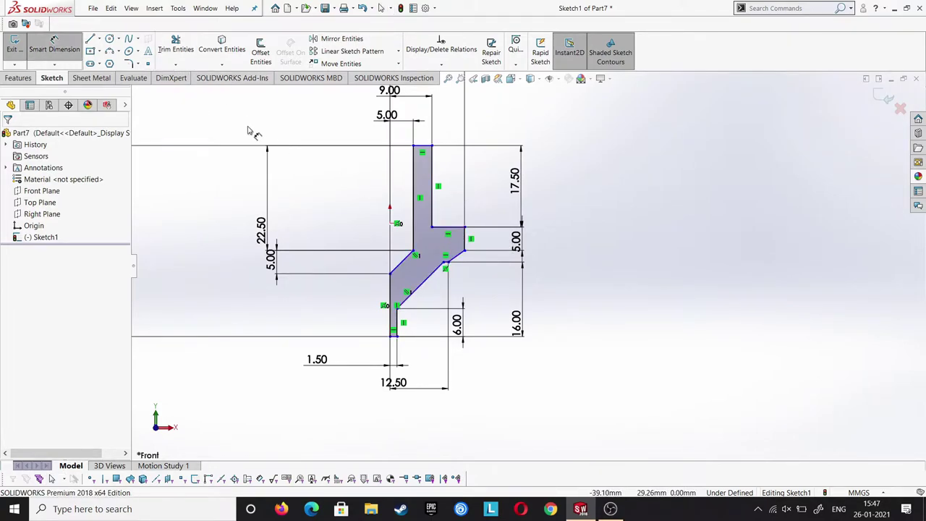
left_click(466, 244)
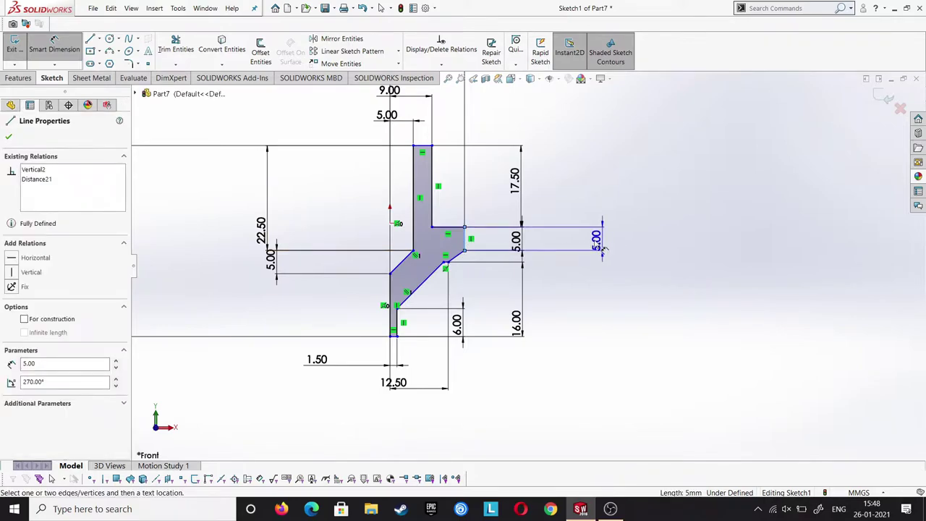
key("Escape")
key("Escape")
Revolve the sketch about the vertical line into a solid stepped shaft.
left_click(20, 78)
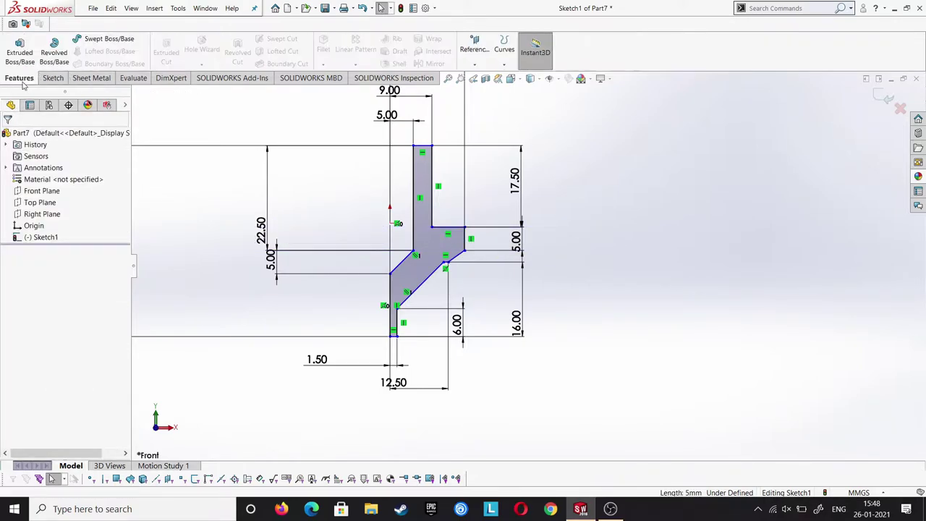
left_click(54, 58)
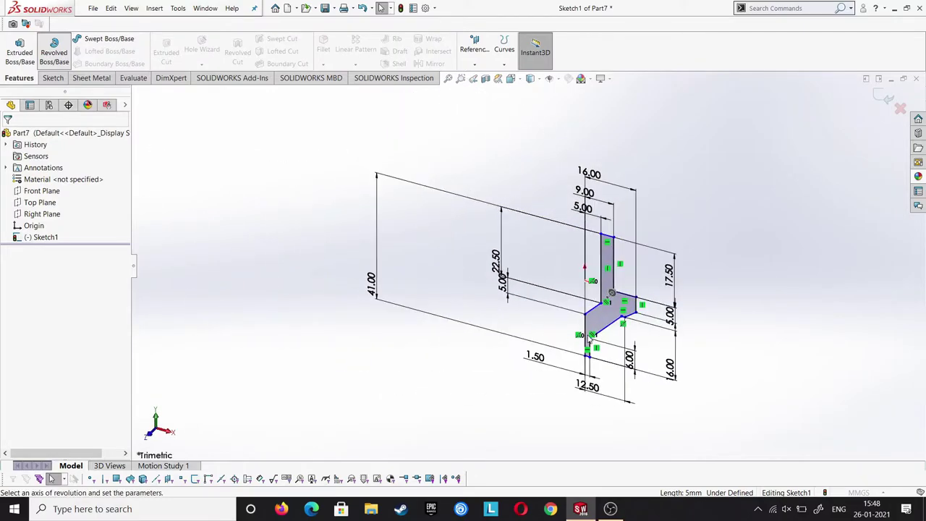
left_click(586, 339)
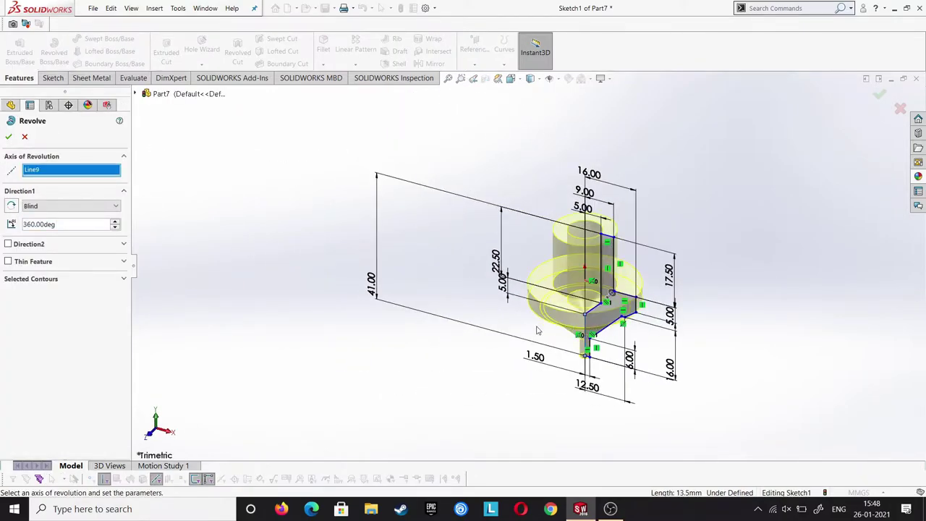
left_click(8, 137)
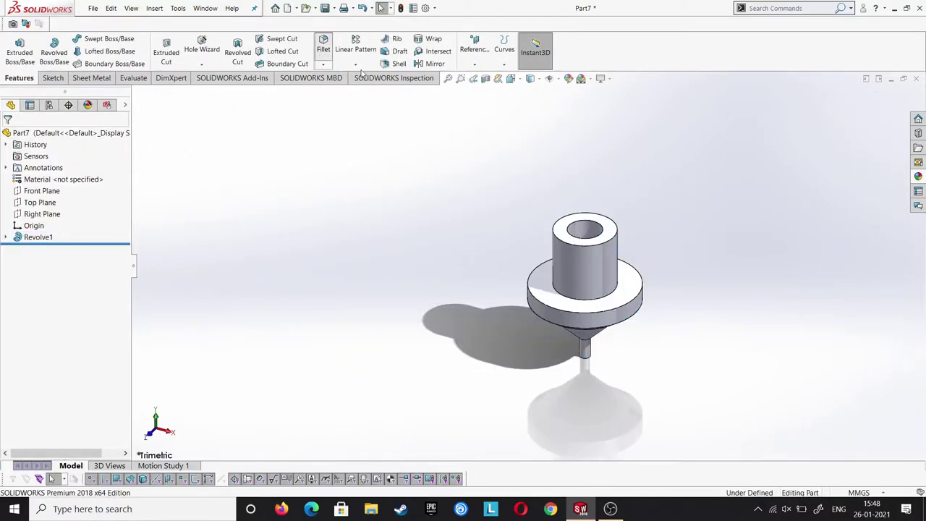
Round the top circular edge with a 2 mm fillet and view it from below.
left_click(323, 43)
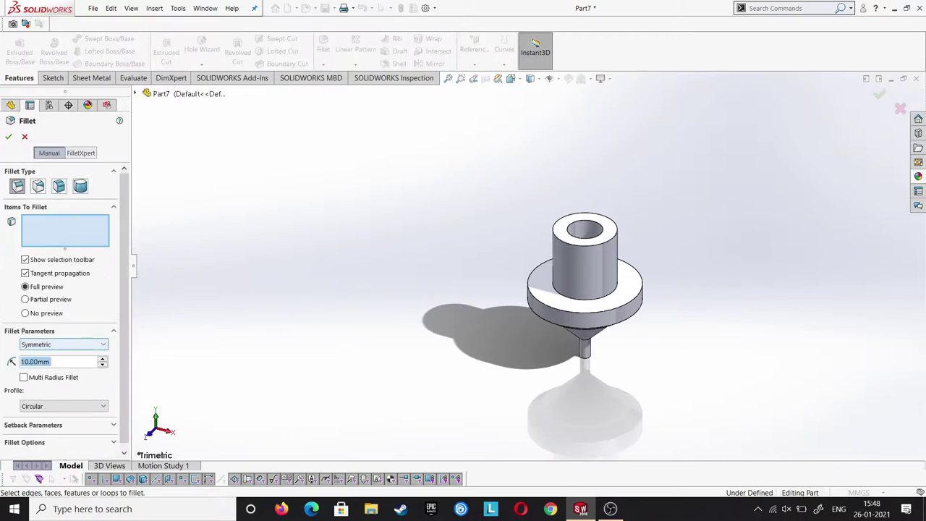
left_click(603, 245)
left_click(8, 137)
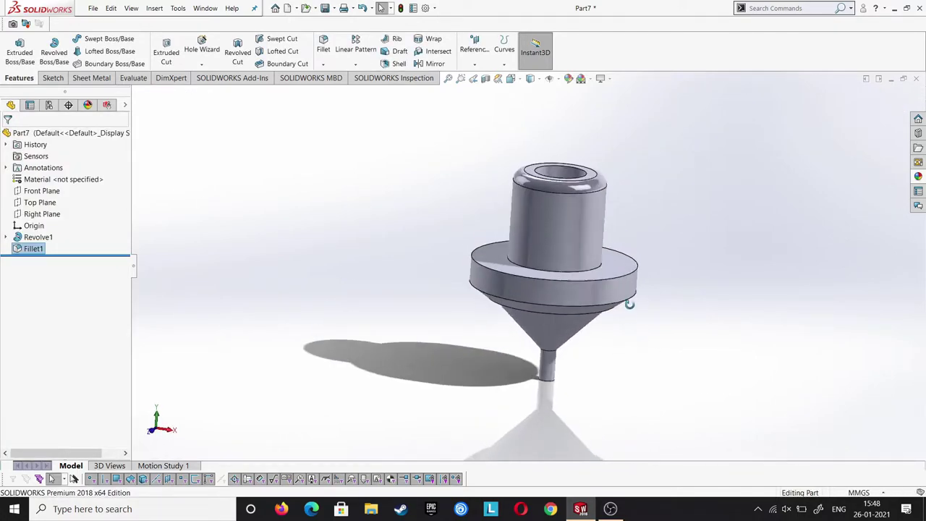
middle_click_drag(631, 340, 473, 287)
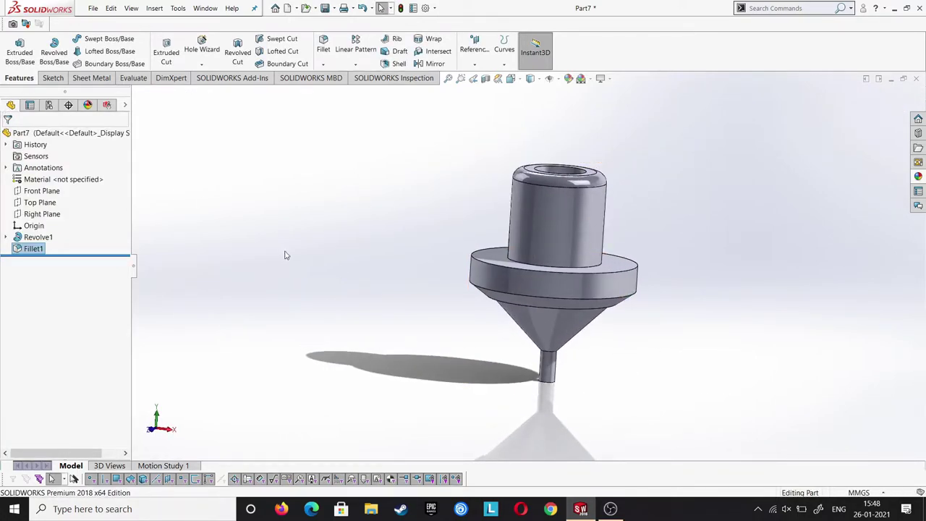
Start a sketch on the Front Plane and draw an L-shaped horizontal and vertical line.
left_click(42, 191)
left_click(44, 179)
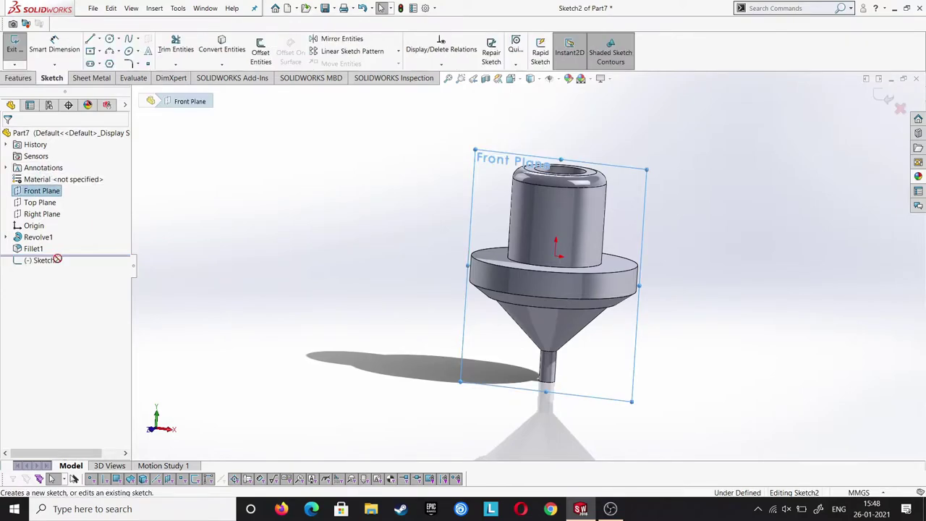
left_click(71, 248)
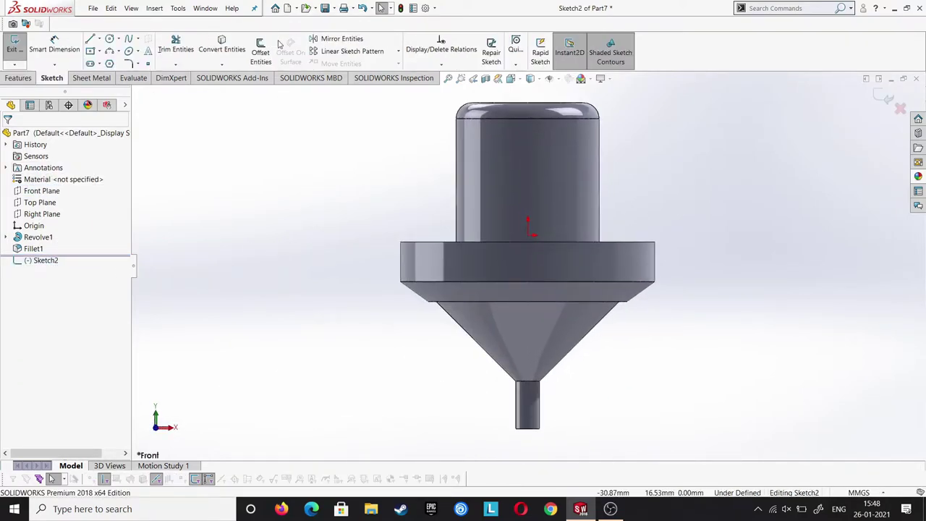
left_click(91, 40)
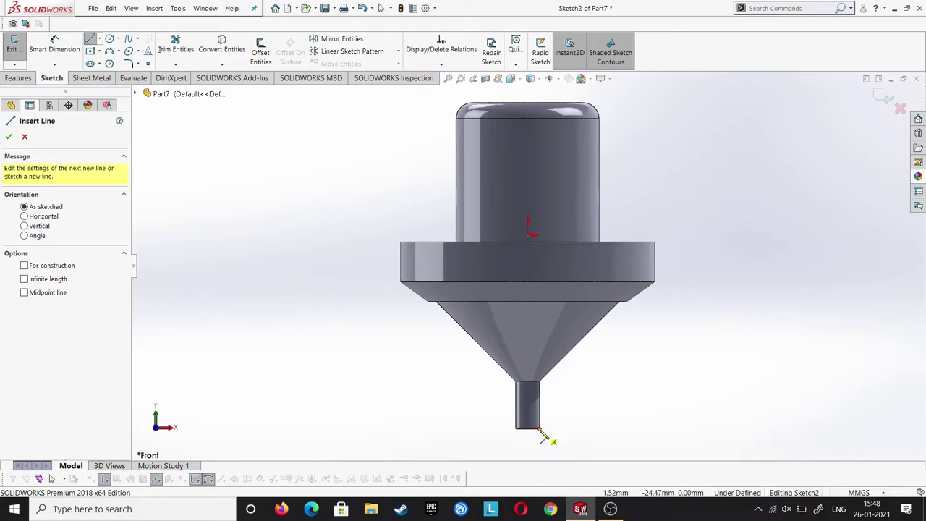
left_click(539, 428)
left_click(640, 428)
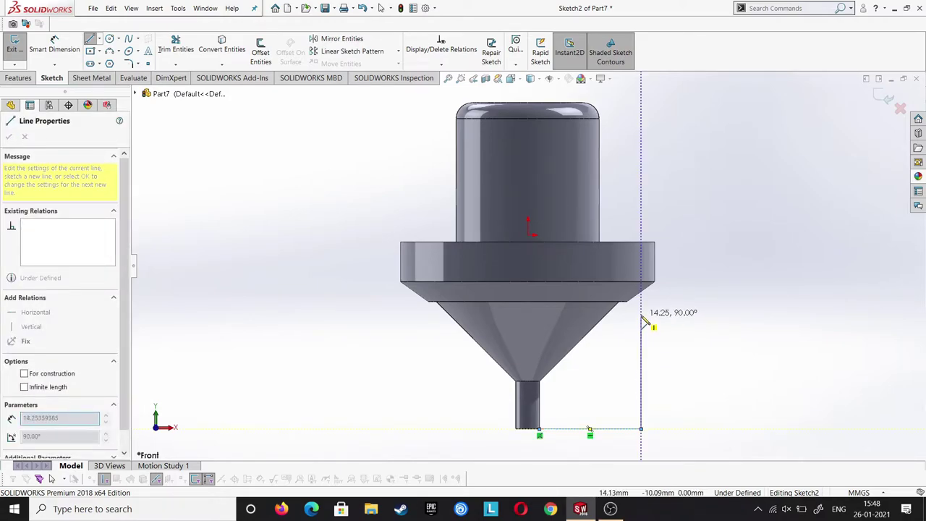
left_click(641, 310)
right_click(642, 311)
left_click(667, 317)
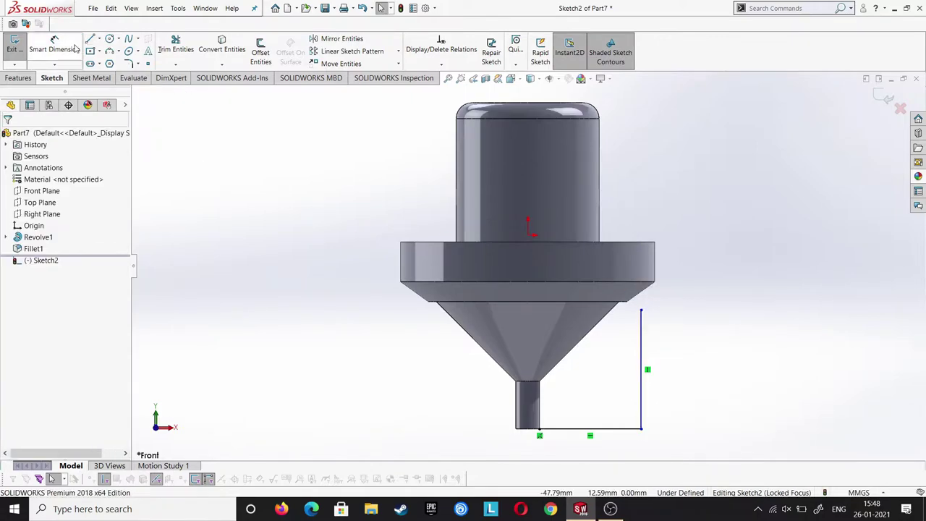
Dimension the bottom line to 11-1.5, giving 9.50 mm.
left_click(72, 48)
left_click(592, 434)
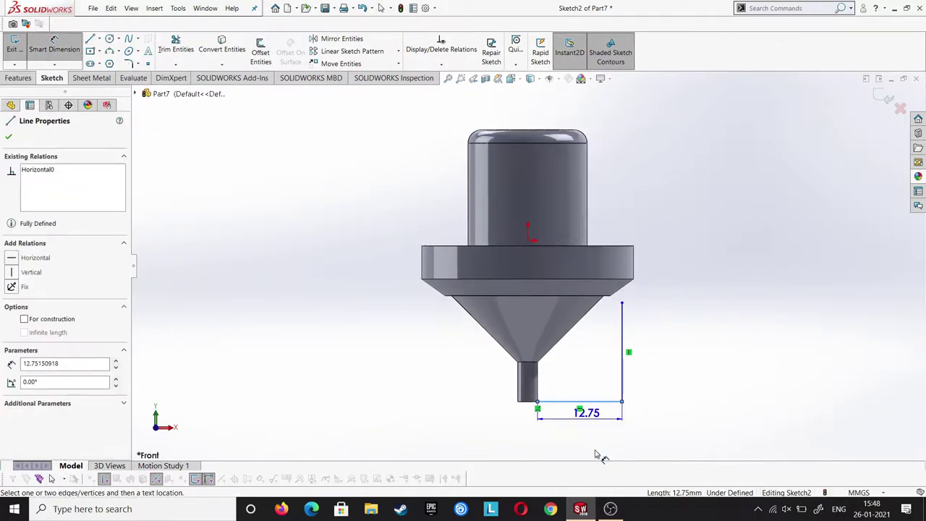
left_click(579, 423)
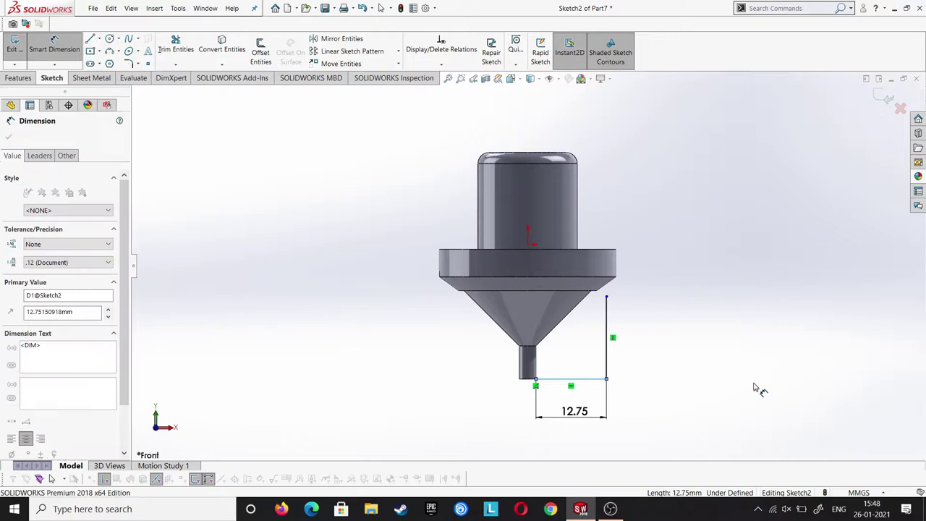
type("11-1")
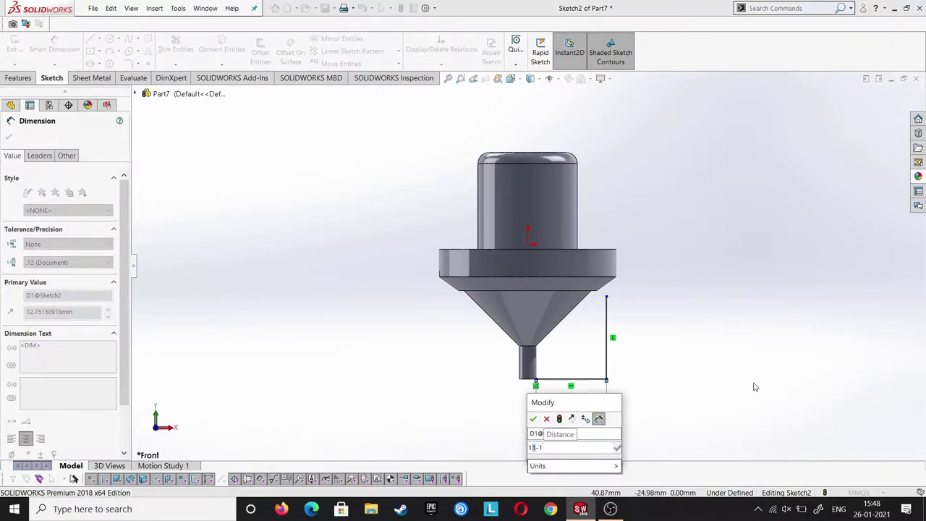
type(".5")
key("Return")
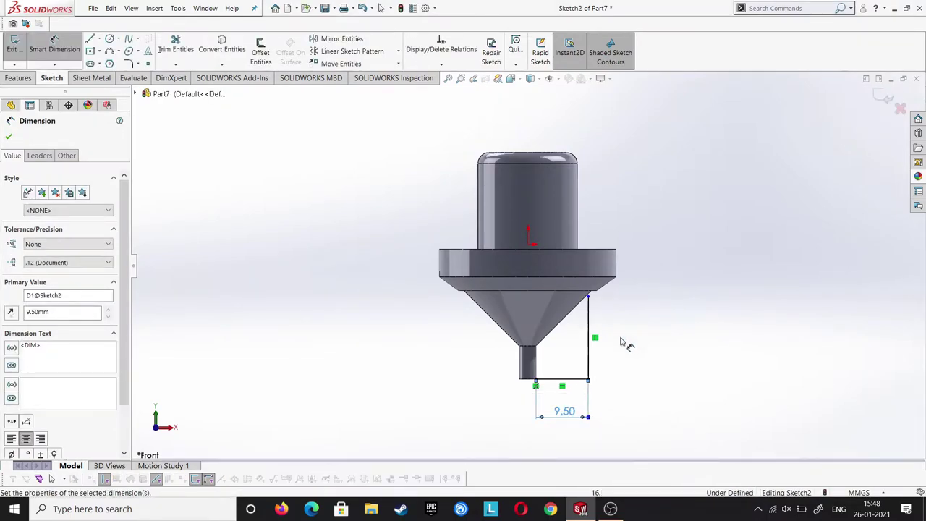
left_click(589, 358)
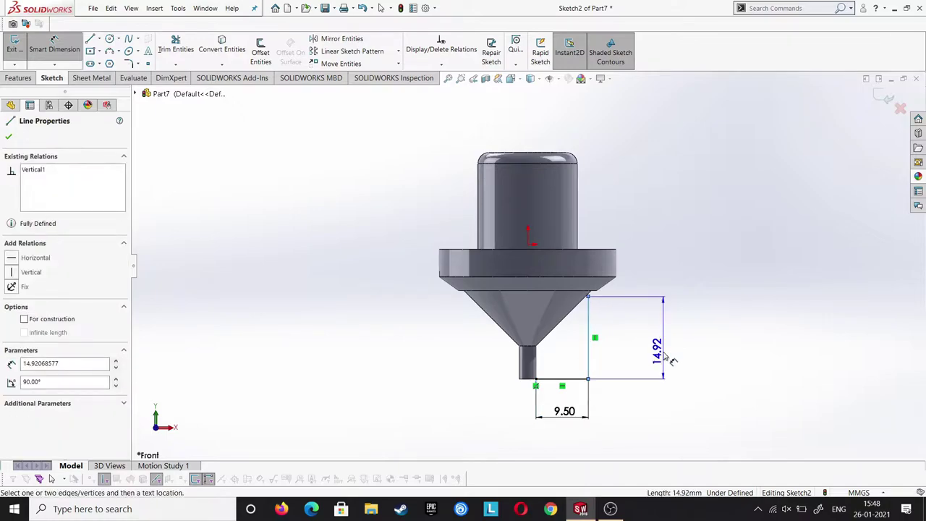
key("Escape")
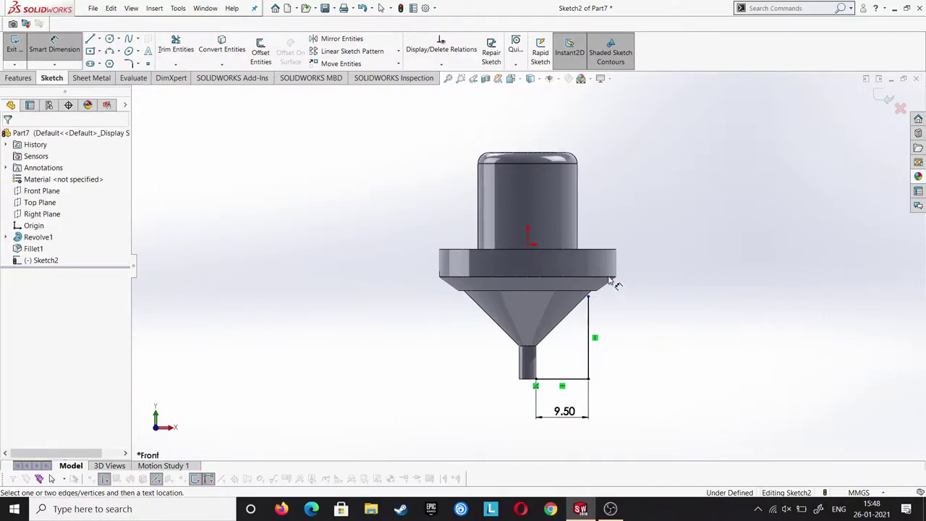
Fix the vertical line's top end 5.00 mm below the flange edge.
left_click(592, 280)
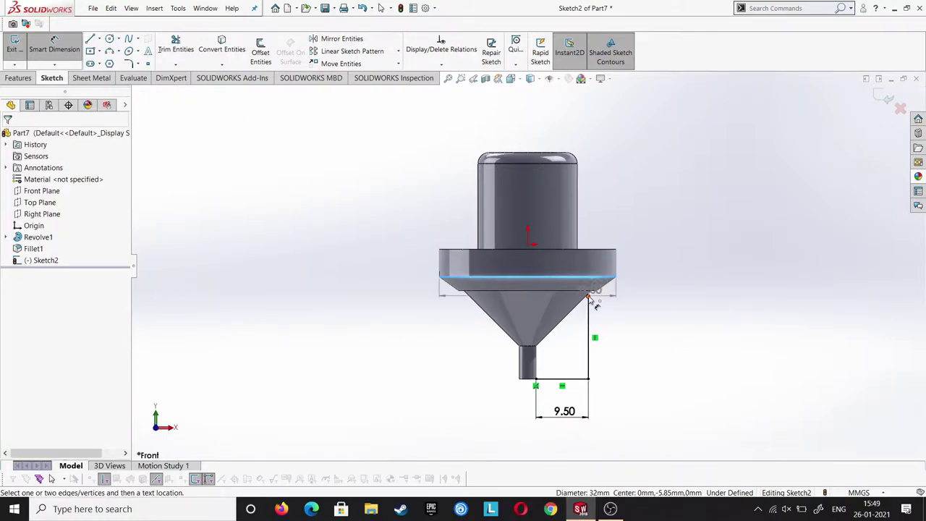
left_click(589, 298)
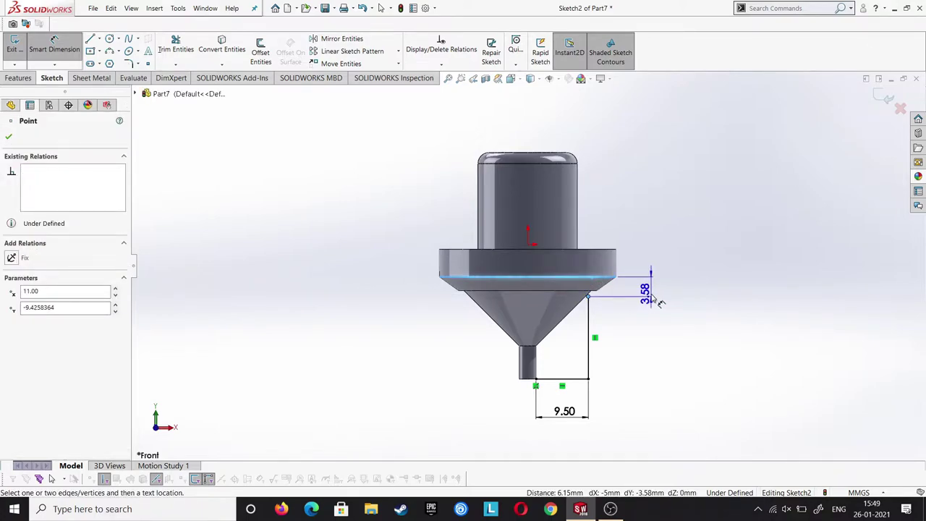
left_click(651, 293)
type("5")
key("Return")
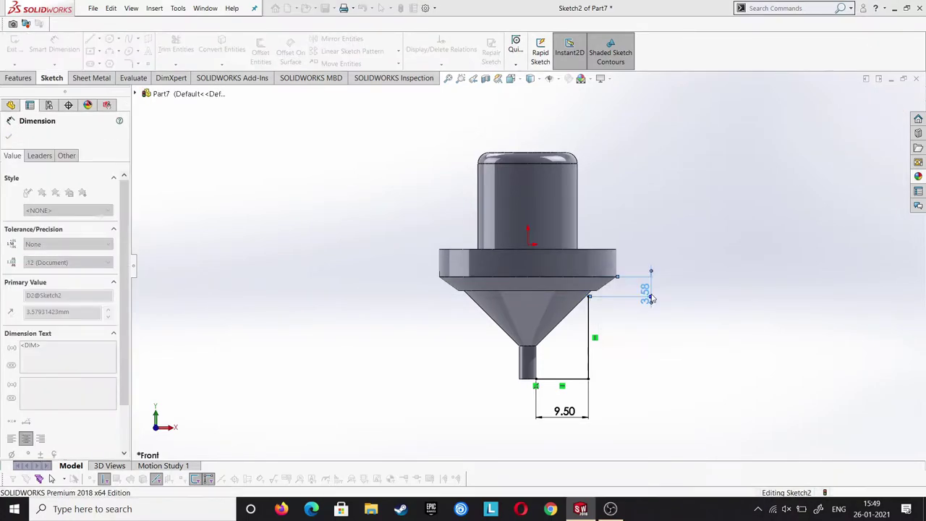
left_click(8, 136)
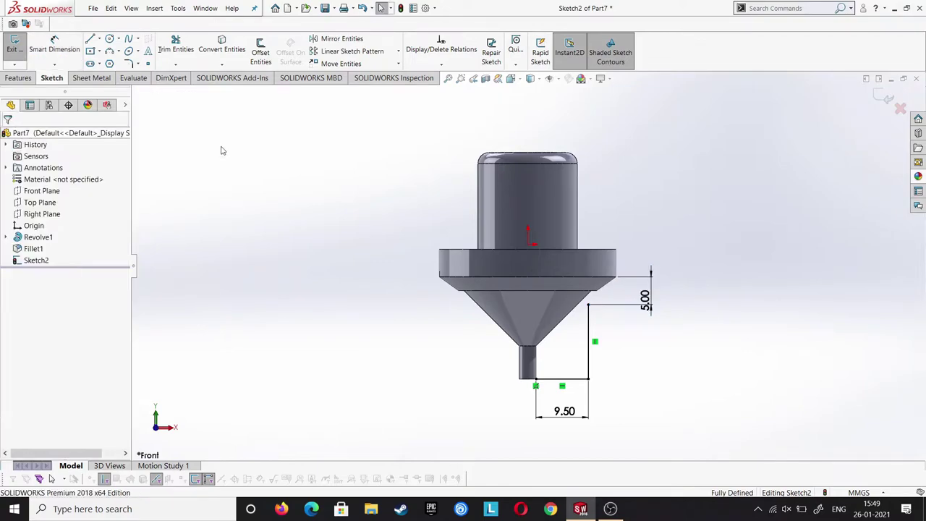
left_click(28, 76)
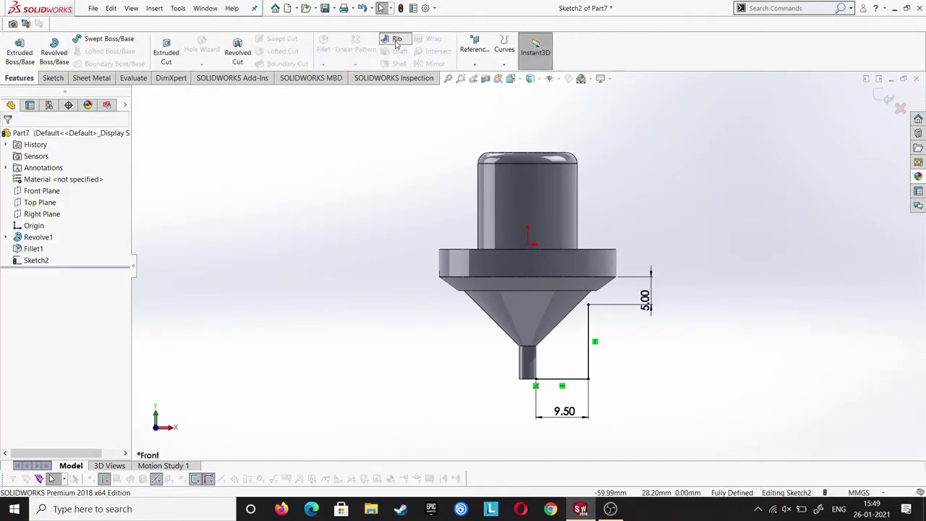
Create a 3 mm thick rib from the L-shaped sketch.
left_click(396, 41)
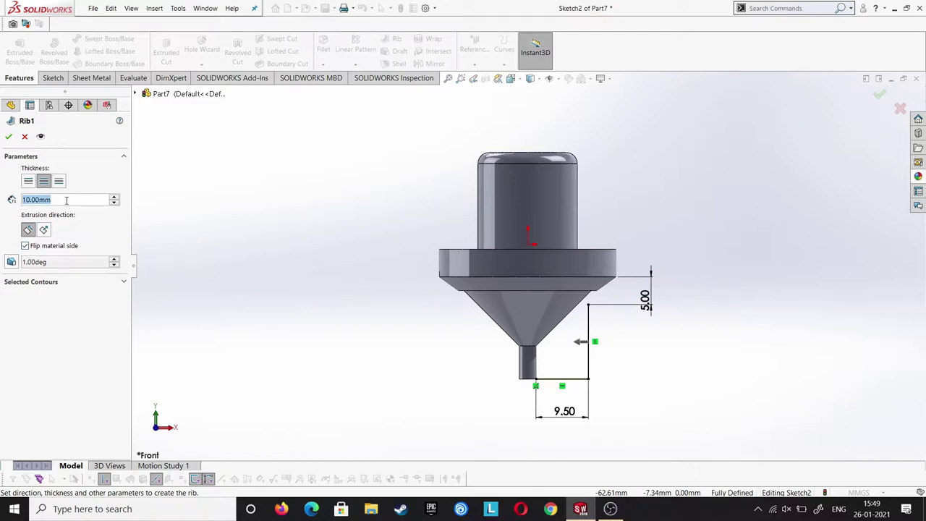
type("3")
key("Return")
left_click(8, 137)
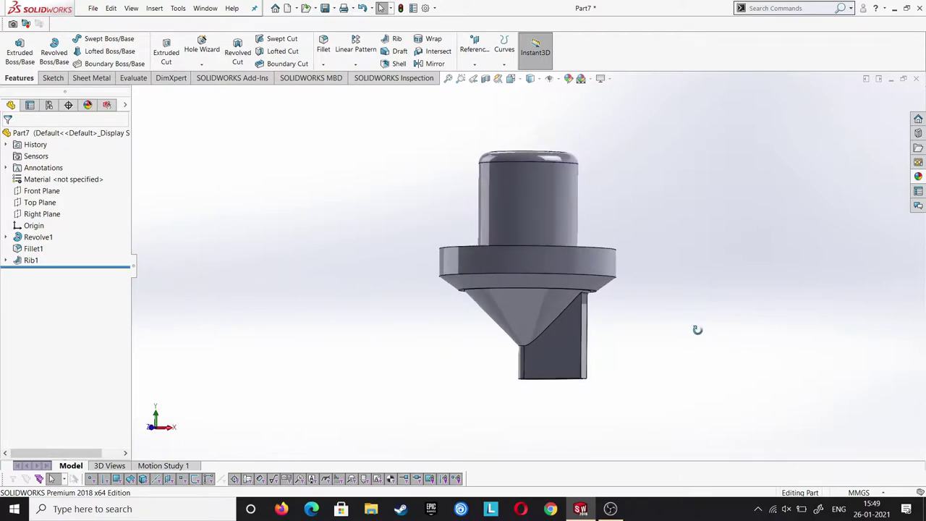
Circular-pattern Rib1 around the flange edge, 3 instances over 360°.
left_click(355, 65)
left_click(372, 88)
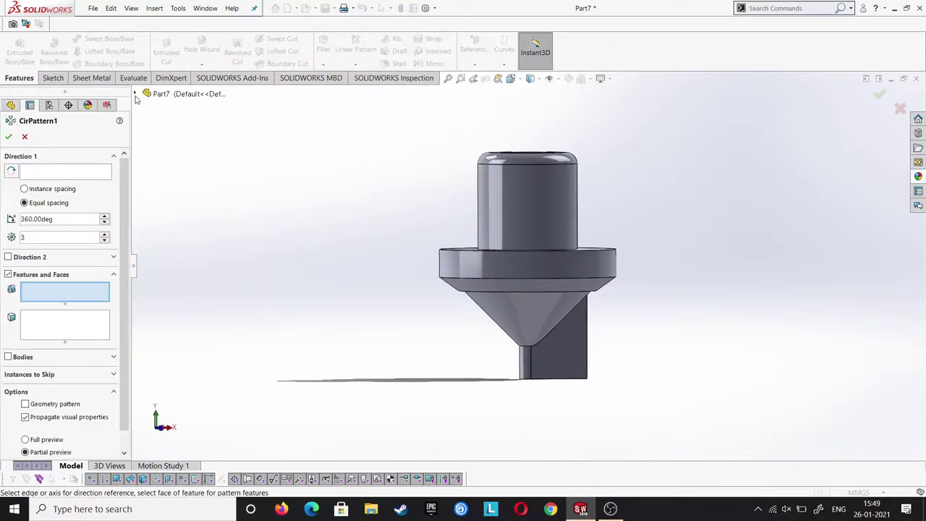
left_click(136, 95)
left_click(171, 221)
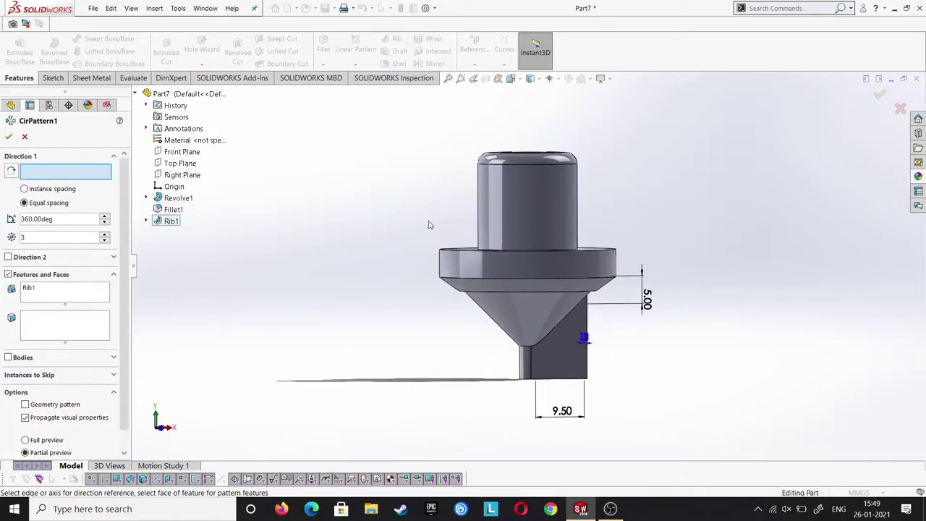
key("Down")
left_click(457, 263)
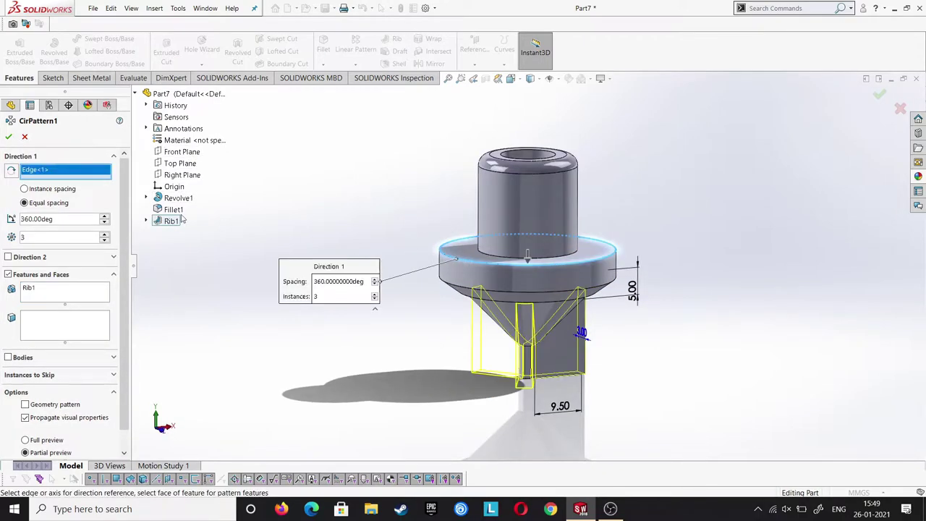
left_click(879, 94)
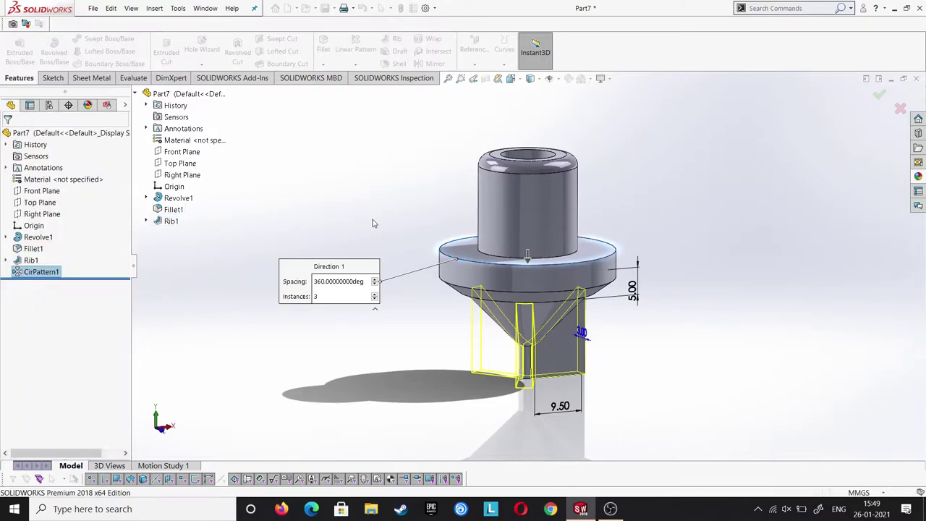
Apply the polished steel appearance to the rod-end part and toggle the view cube.
left_click(918, 177)
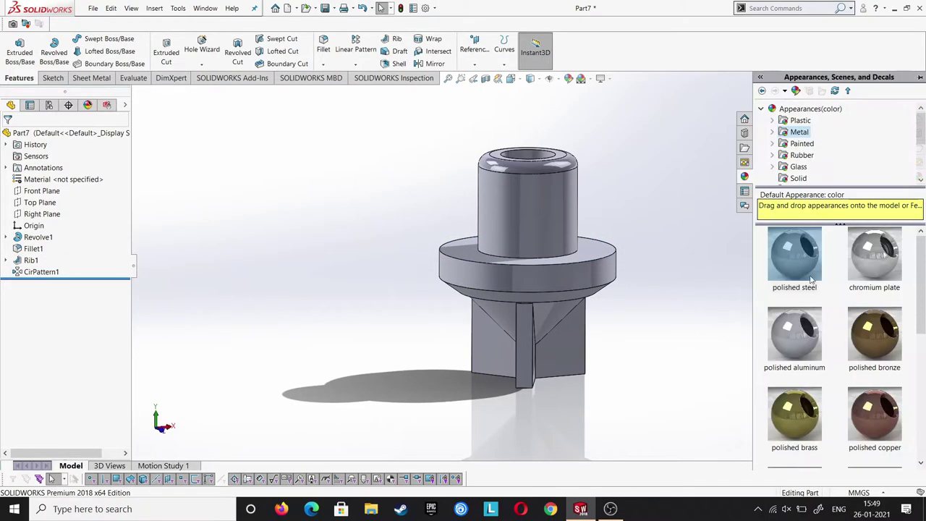
left_click_drag(794, 274, 528, 210)
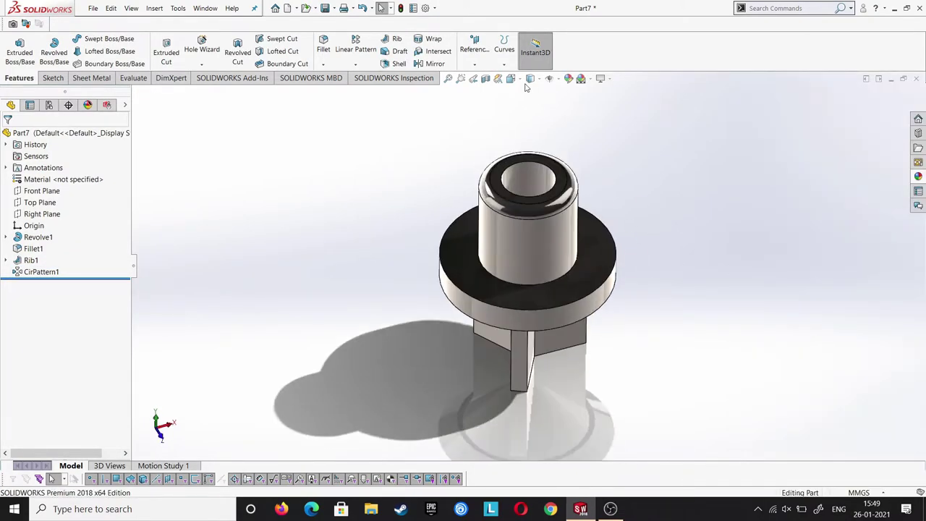
left_click(510, 78)
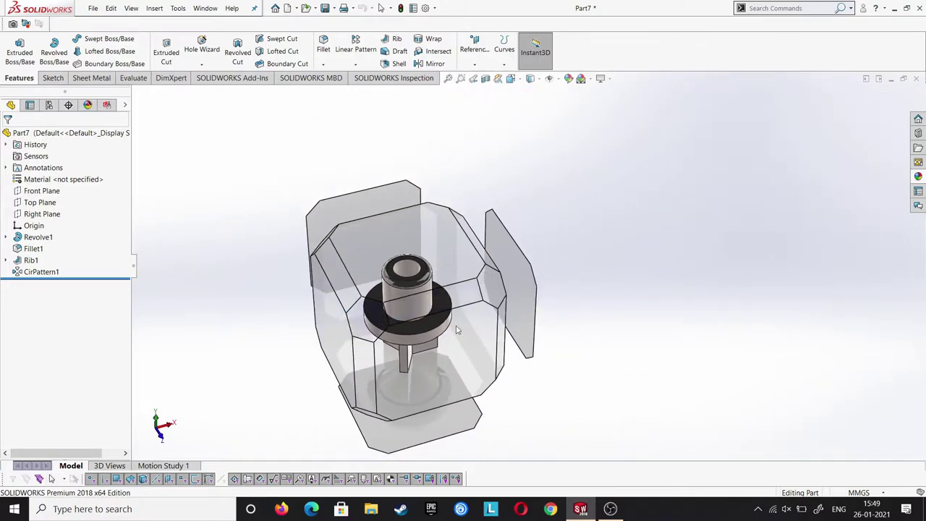
left_click(671, 250)
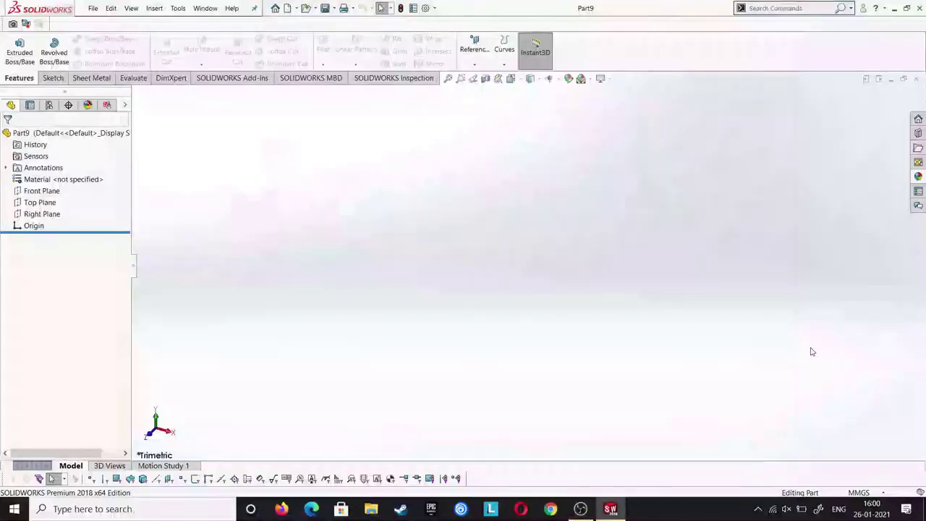
Start a sketch on the Front Plane and draw the closed stepped outline below the origin.
left_click(42, 190)
left_click(83, 175)
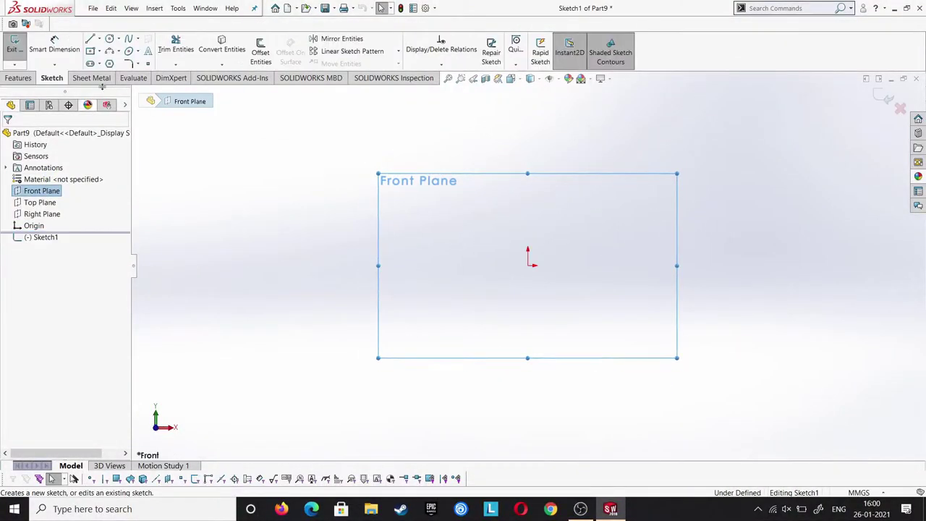
left_click(91, 39)
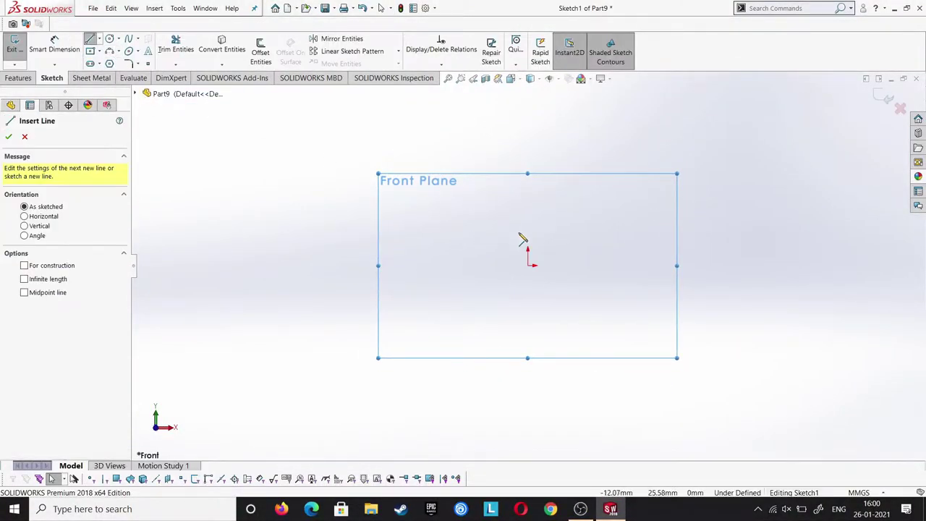
left_click(544, 318)
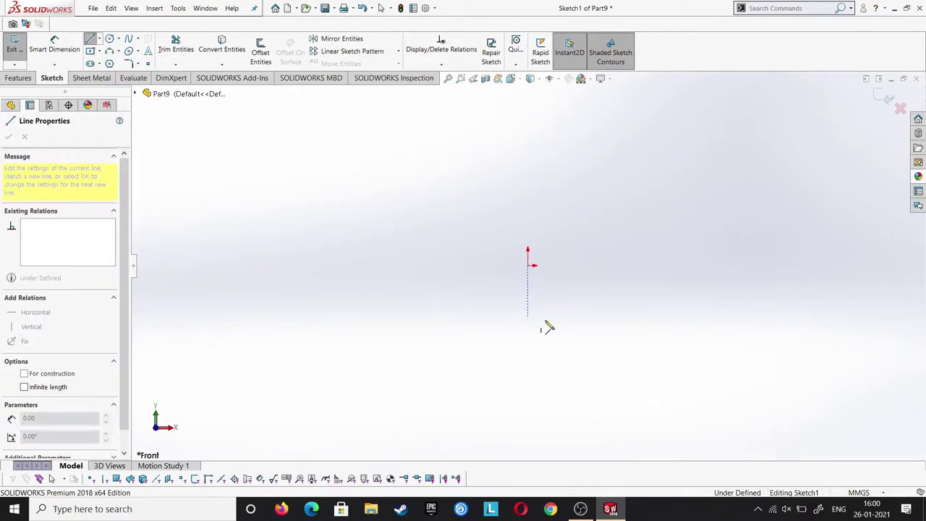
left_click(545, 273)
left_click(567, 272)
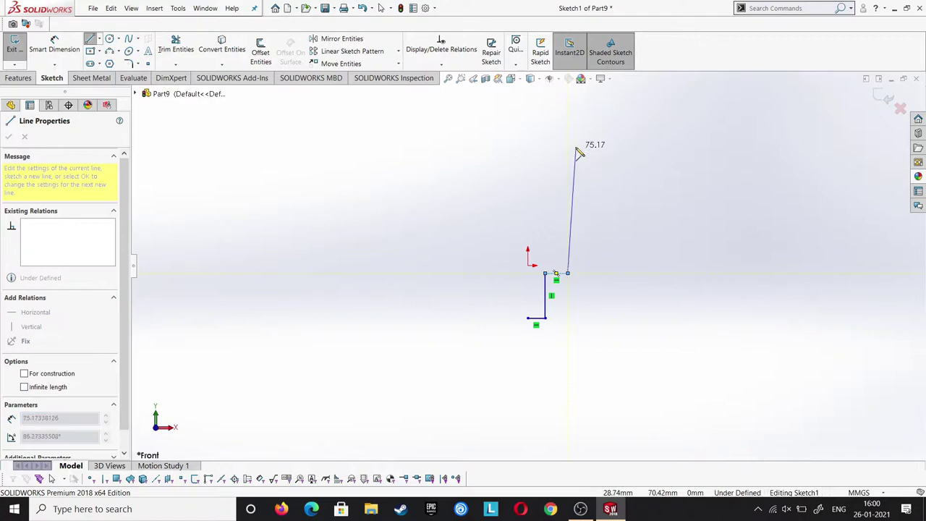
left_click(568, 149)
left_click(528, 148)
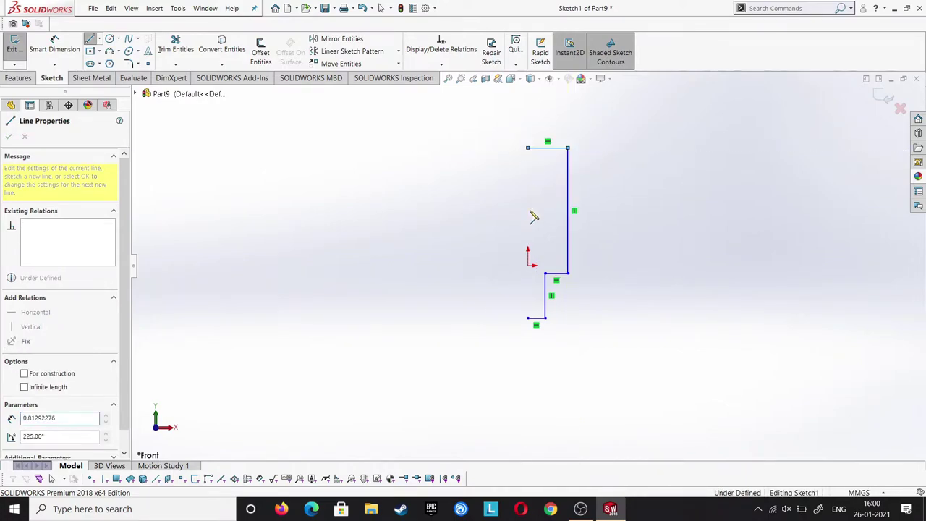
left_click(528, 318)
right_click(529, 319)
left_click(535, 324)
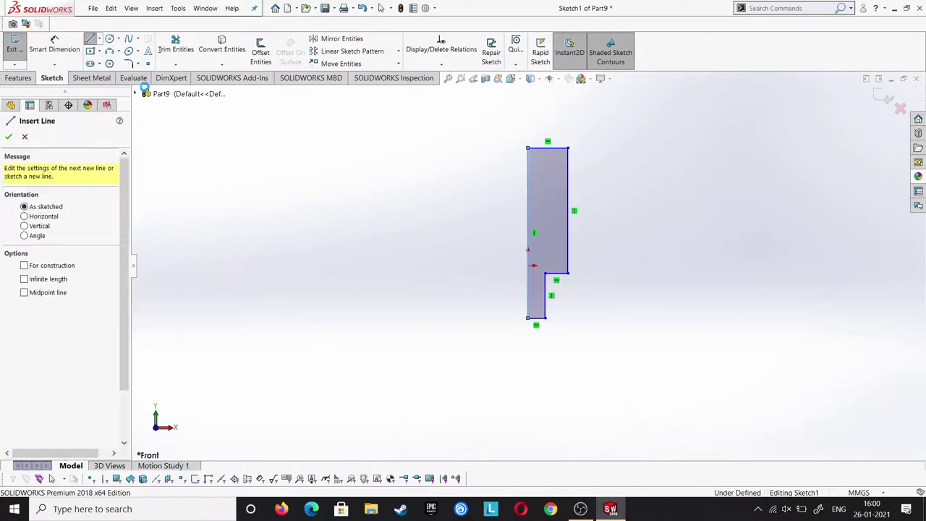
Dimension the outline's bottom width to 3 mm and top width to 7.5 mm.
left_click(538, 319)
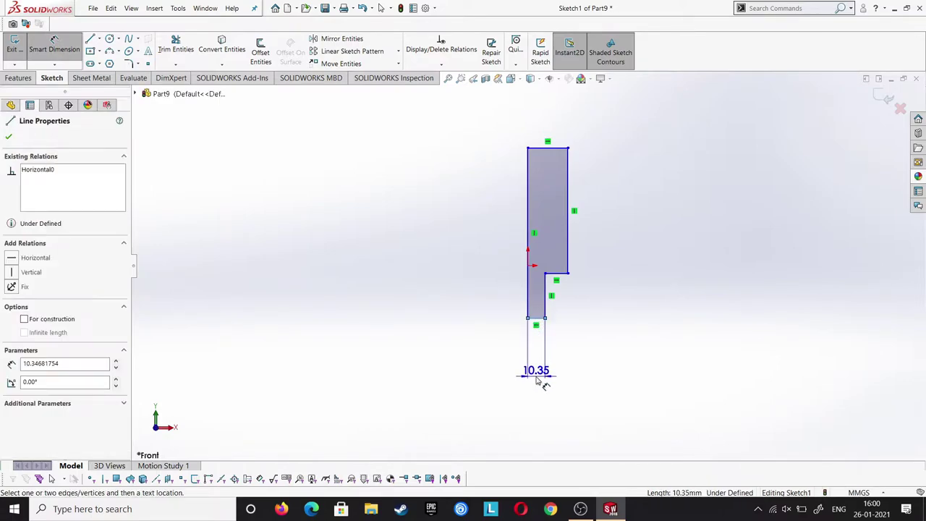
left_click(536, 388)
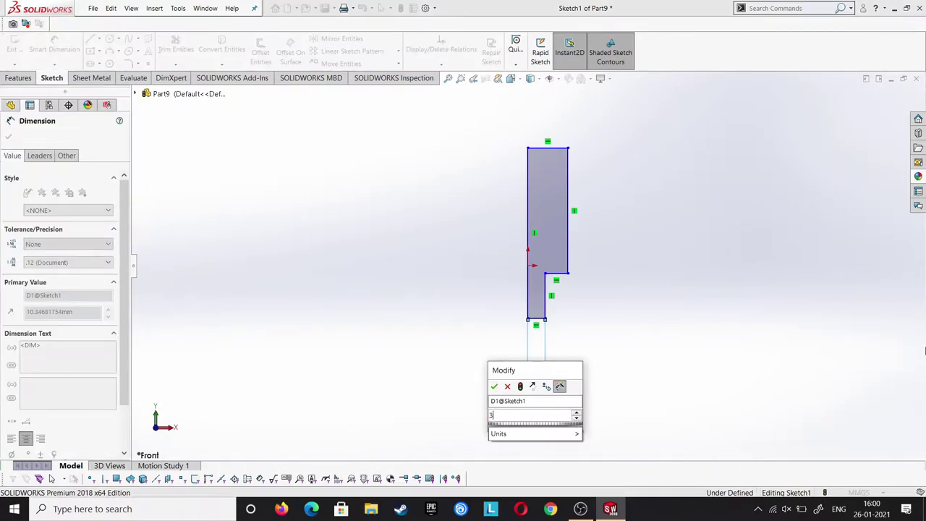
type("3")
key("Return")
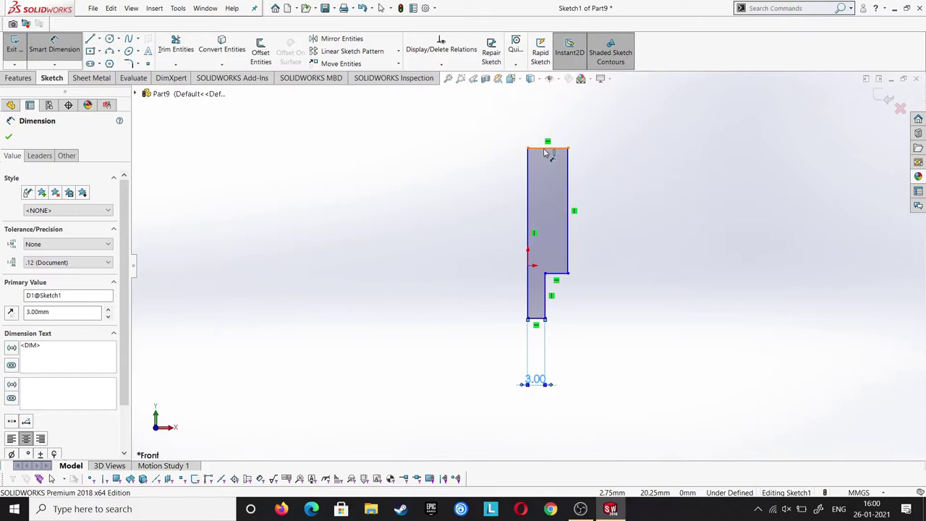
left_click(549, 148)
left_click(492, 122)
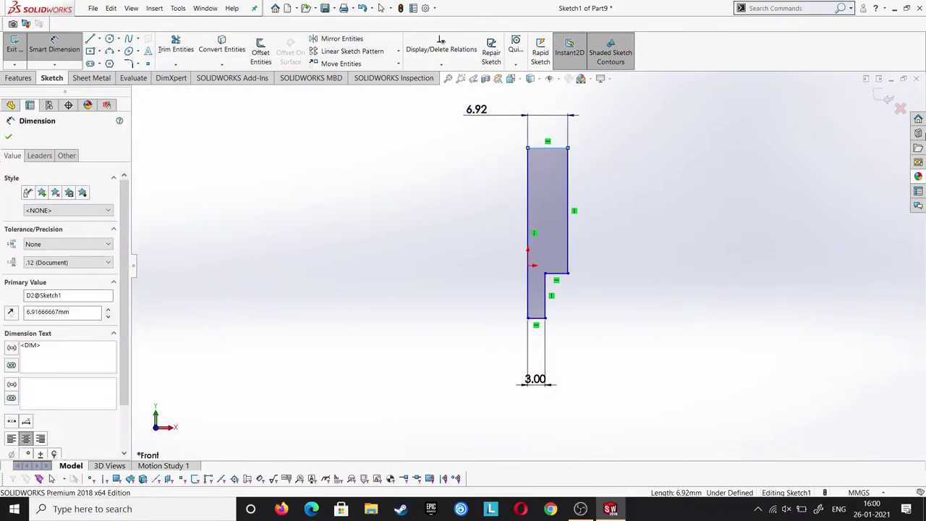
type("7.5")
key("Return")
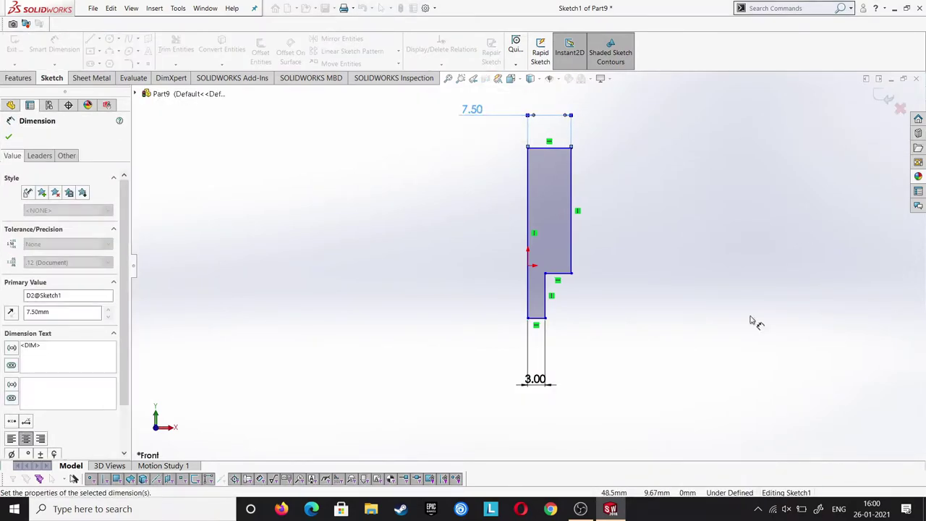
Dimension the lower section height to 13 mm and upper height to 24 mm, discarding the redundant 37 mm dimension.
left_click(548, 308)
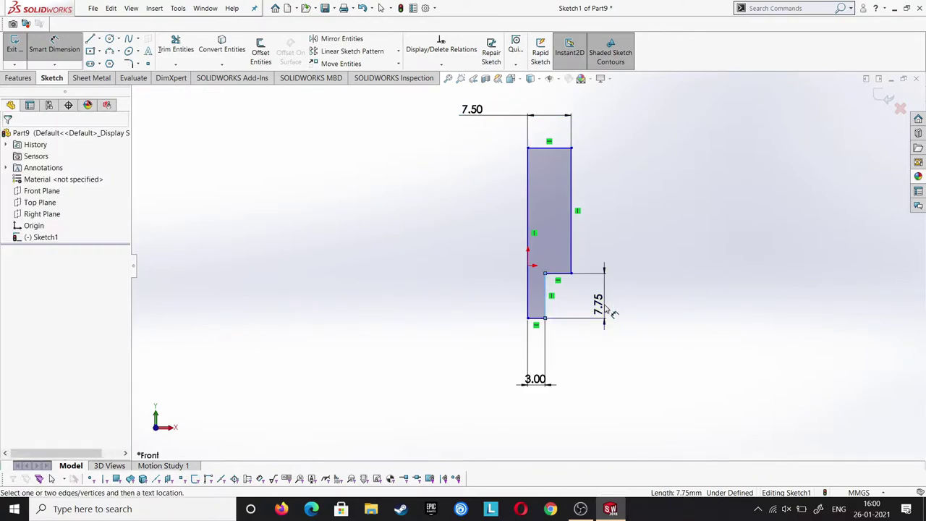
left_click(609, 311)
type("13")
key("Return")
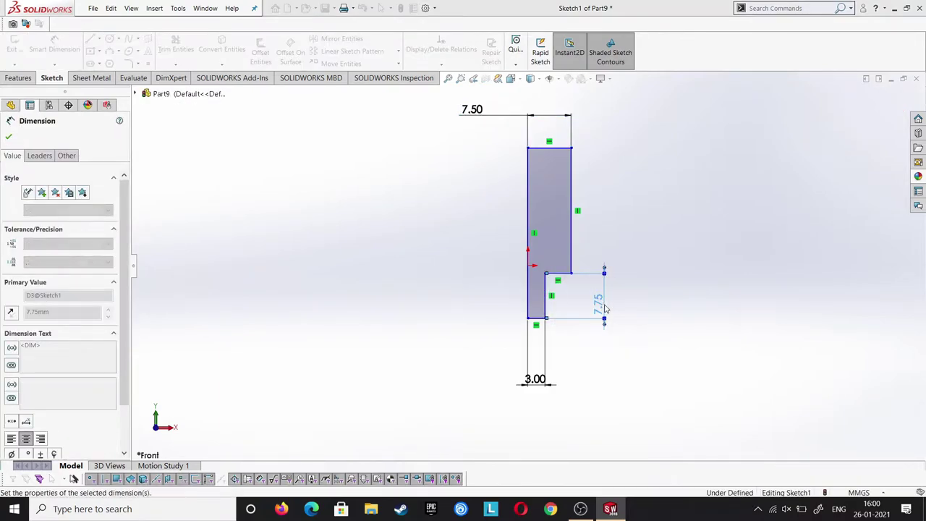
left_click(571, 202)
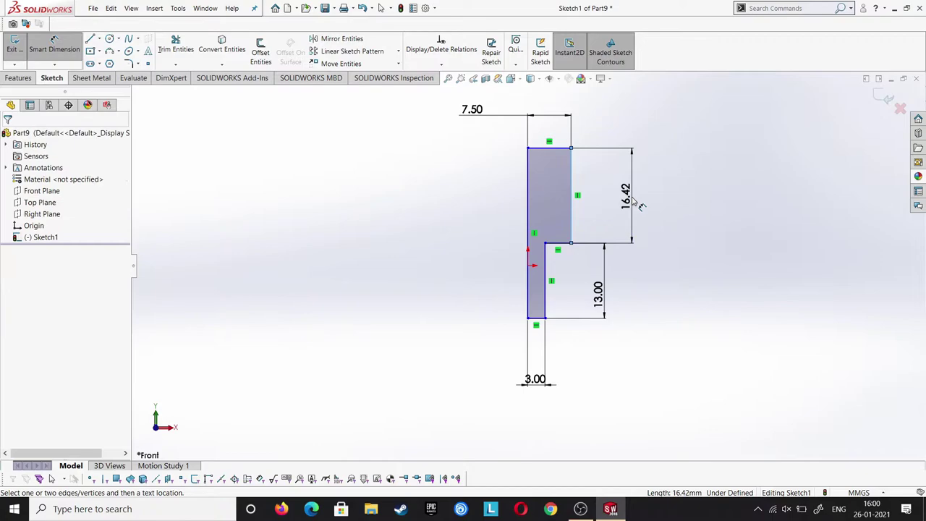
left_click(639, 206)
type("24")
key("Return")
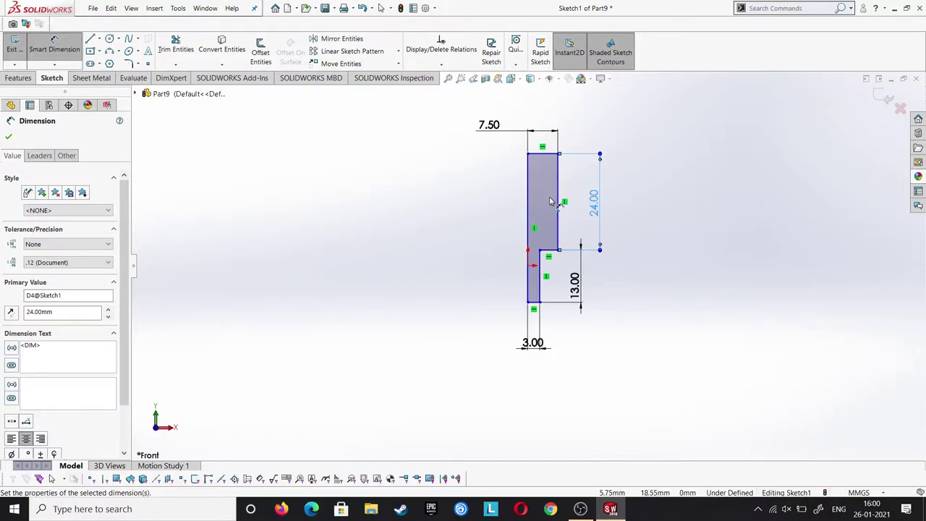
scroll(549, 201, "down", 2)
left_click(518, 245)
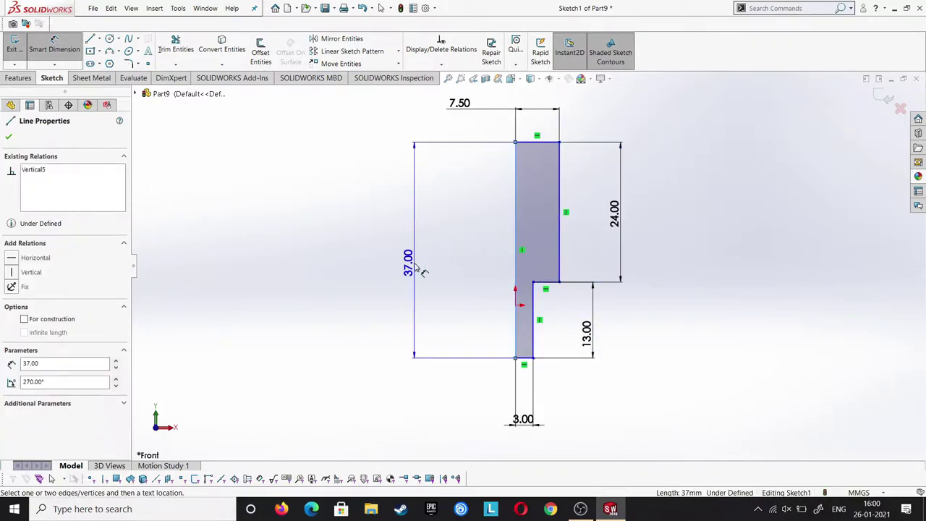
left_click(415, 267)
left_click(523, 267)
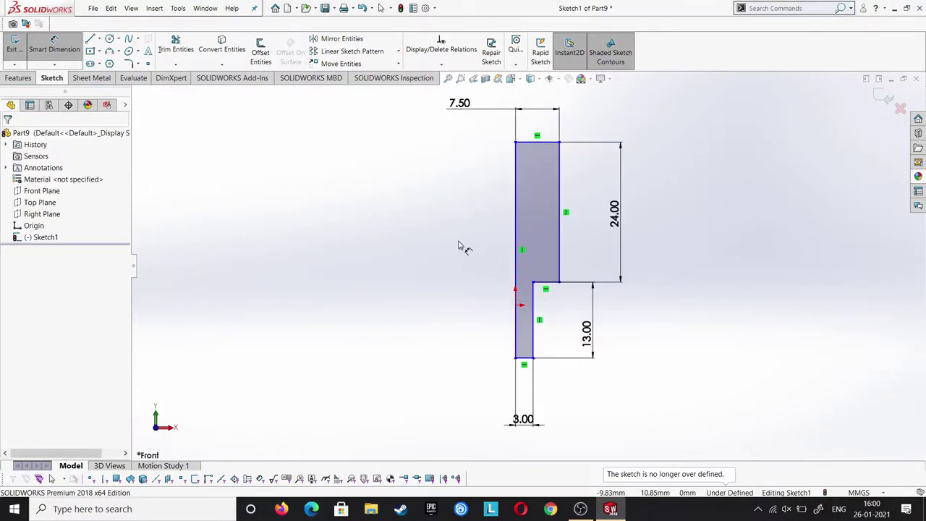
left_click(18, 77)
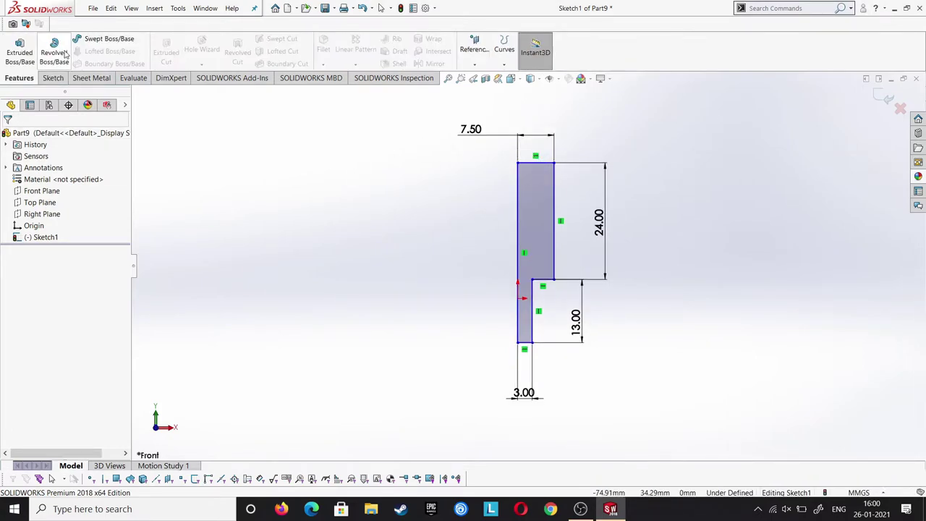
Revolve the stepped sketch a full 360° about its left edge.
left_click(55, 51)
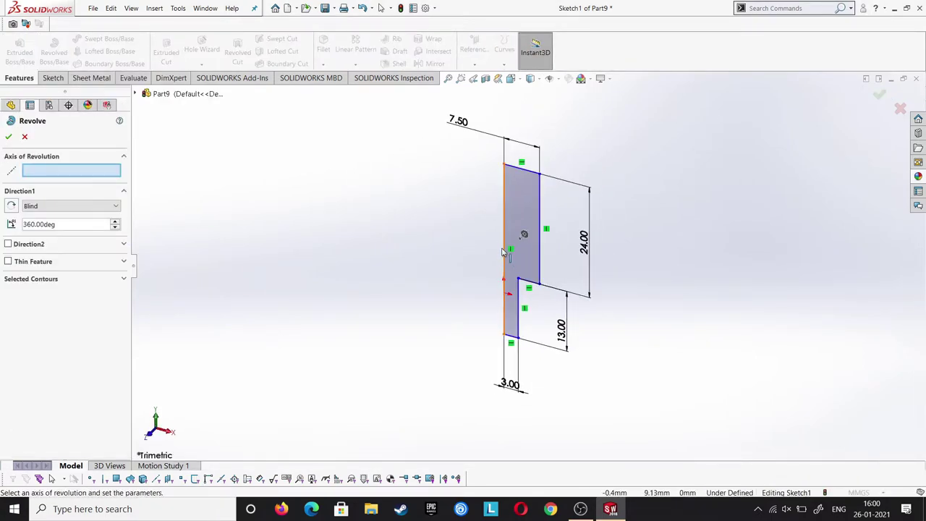
left_click(505, 251)
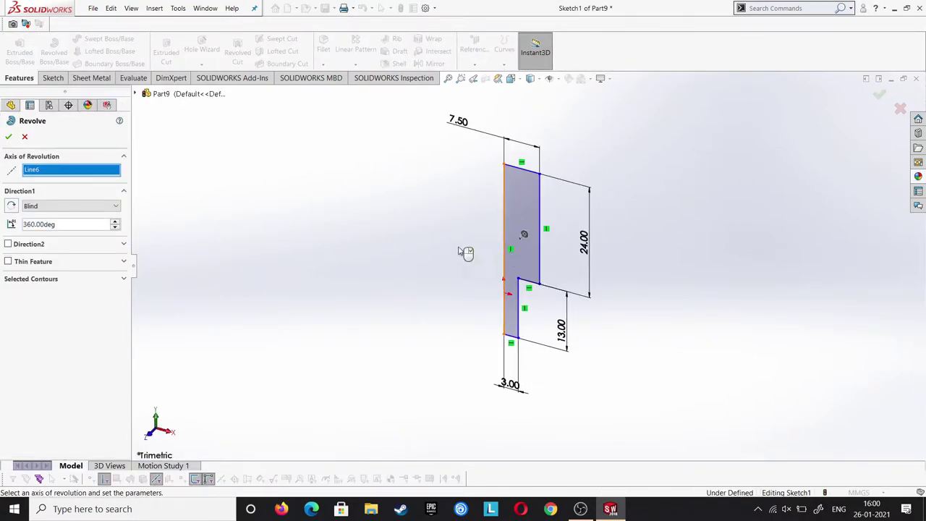
left_click(8, 137)
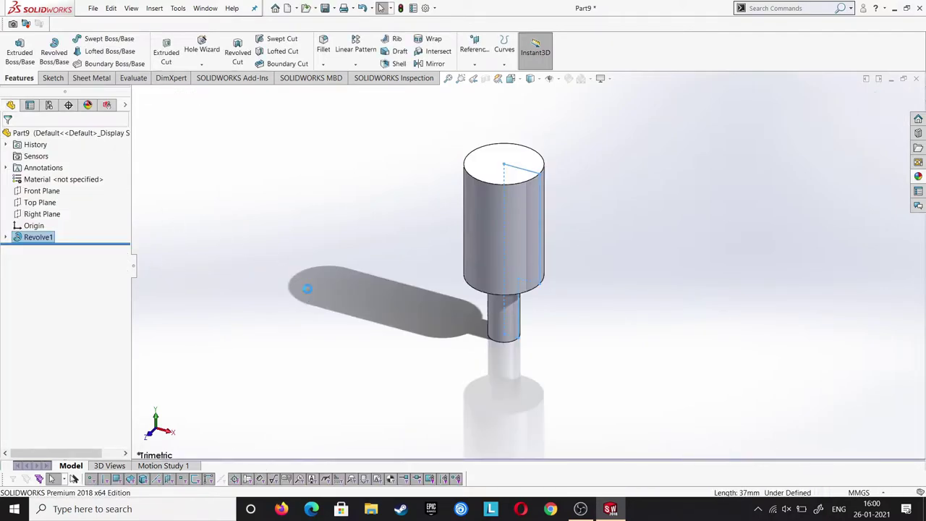
Start a new sketch on the cylinder's top face.
right_click(45, 207)
left_click(280, 188)
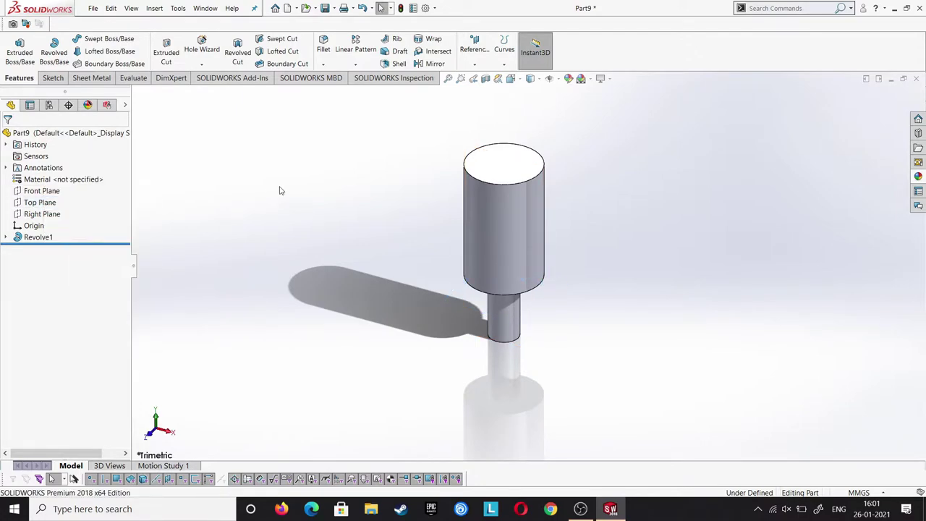
right_click(488, 165)
left_click(511, 151)
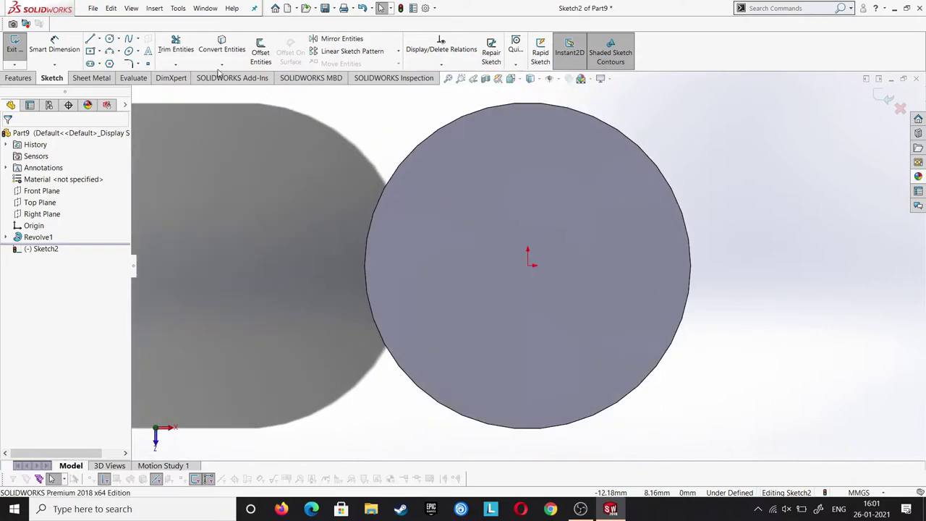
Draw a center rectangle on the origin extending beyond the rod.
left_click(90, 52)
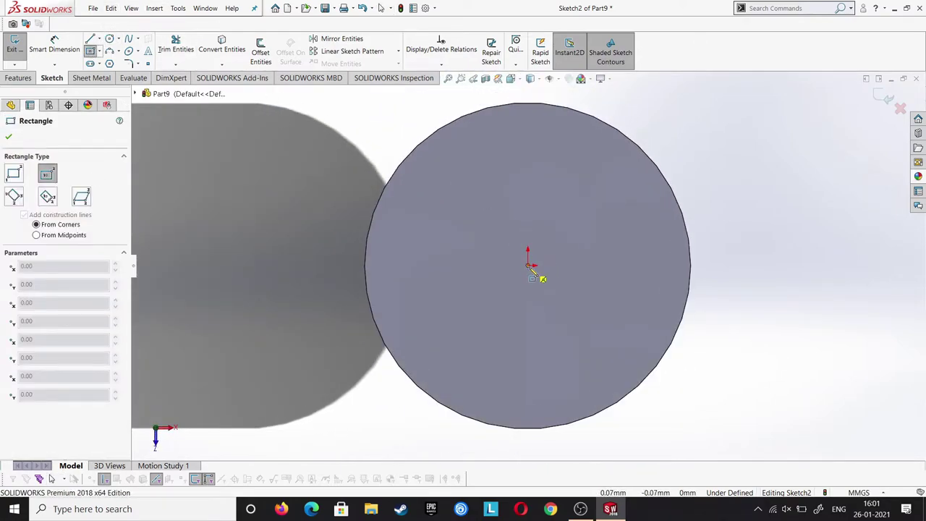
left_click(530, 266)
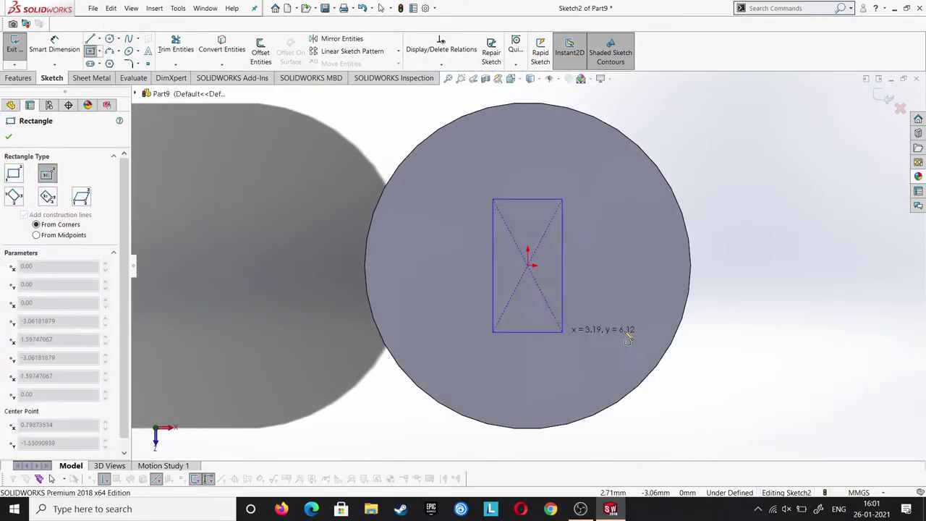
left_click(707, 332)
key("Escape")
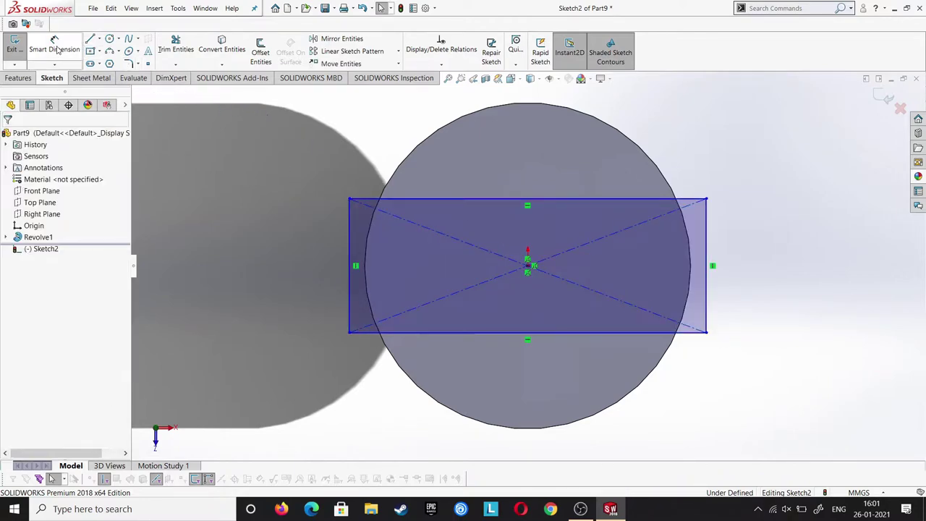
Dimension the rectangle's diagonal to 15 mm and its right edge height to 7 mm.
left_click(571, 257)
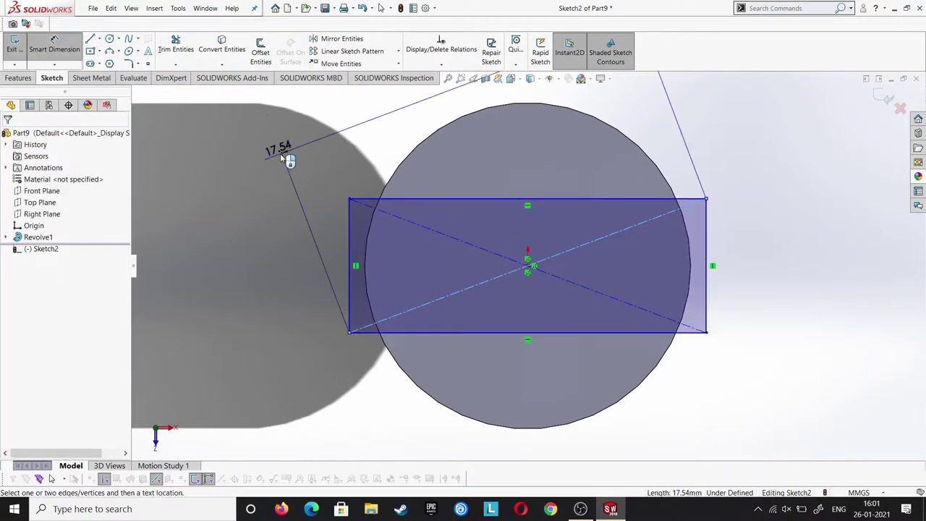
left_click(761, 203)
type("15")
key("Return")
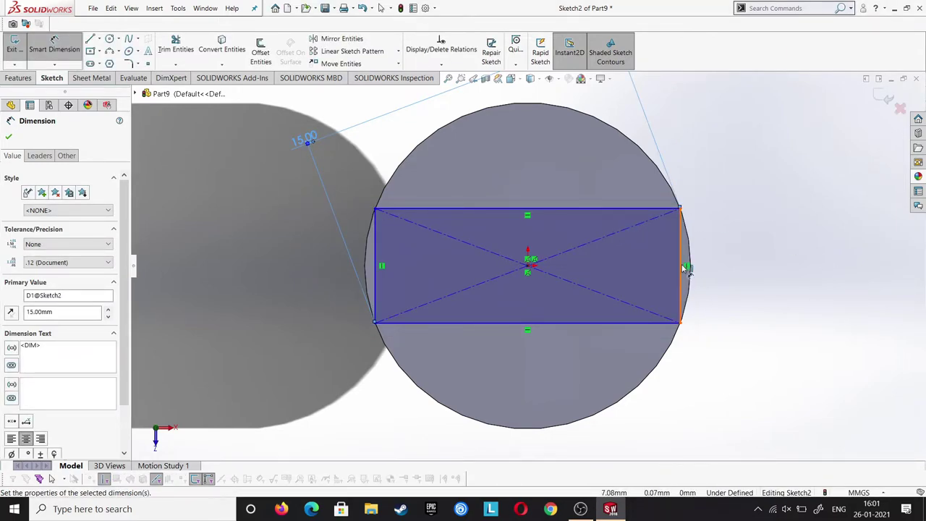
left_click(686, 268)
left_click(779, 272)
type("7")
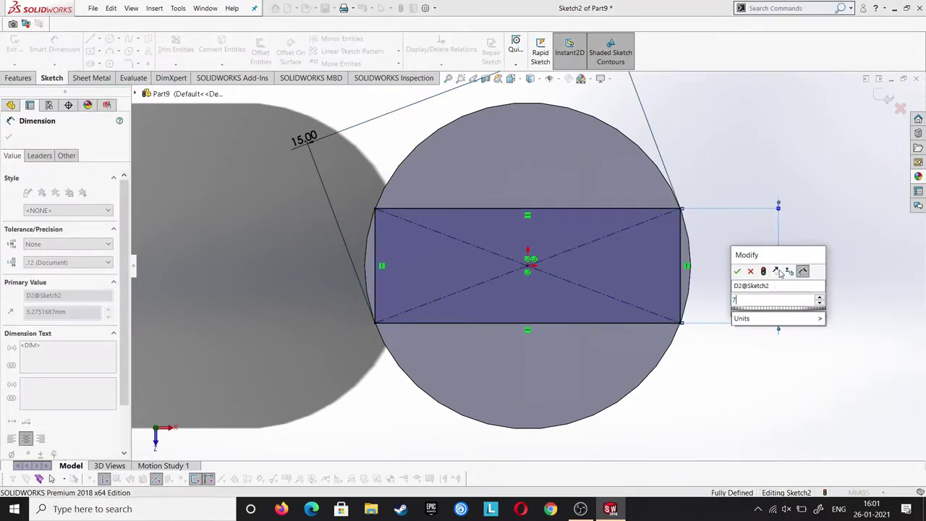
key("Return")
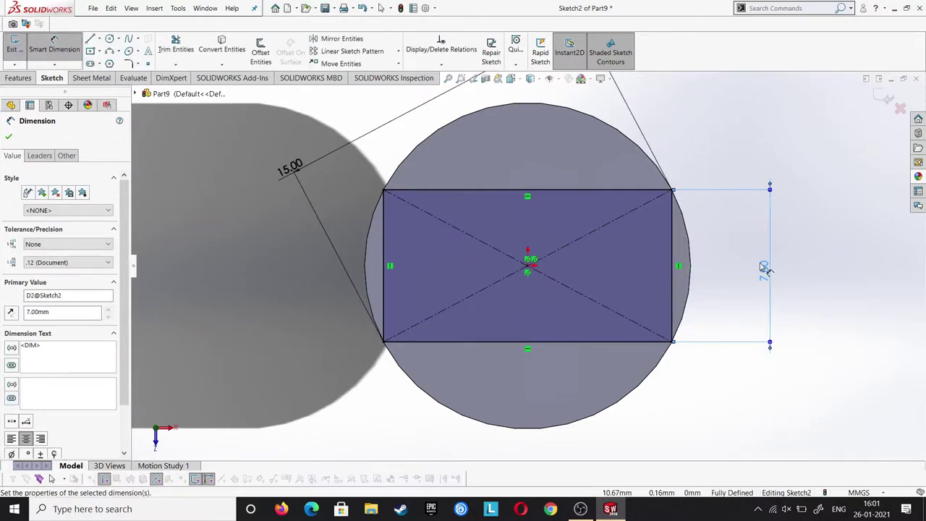
key("z")
left_click(9, 136)
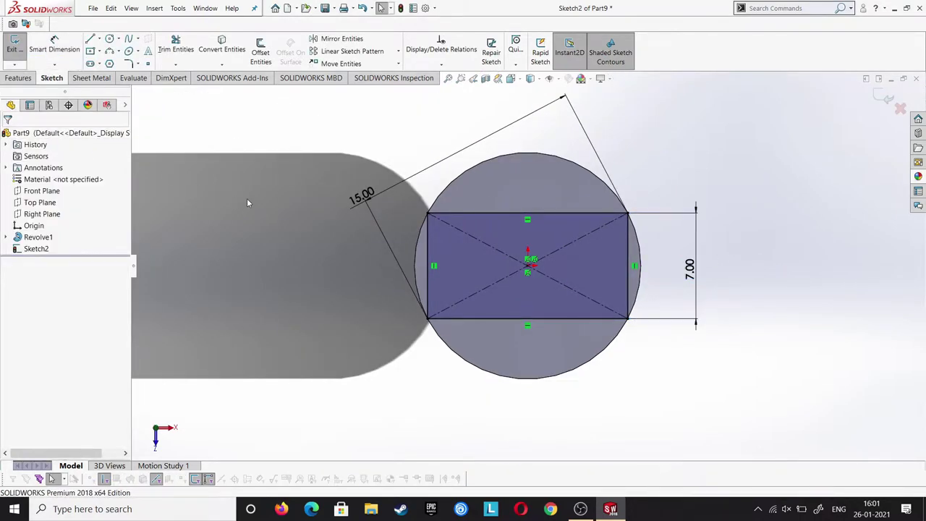
Draw a circle centred on the origin and dimension it to Ø15 mm.
left_click(109, 39)
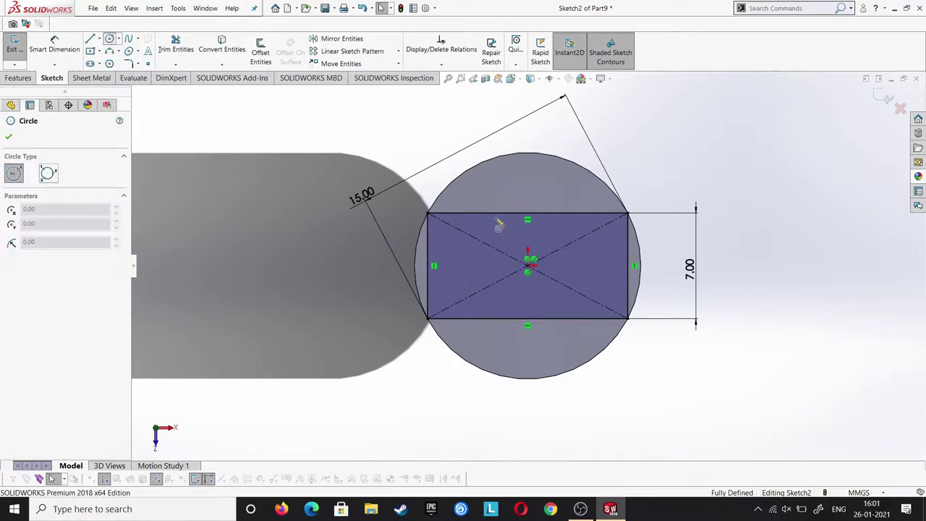
left_click(528, 266)
left_click(537, 443)
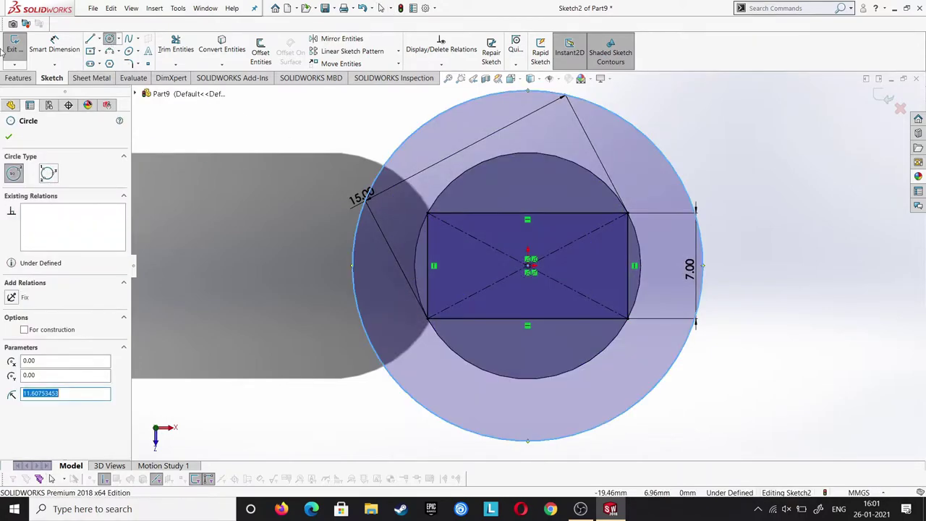
left_click(54, 45)
left_click(354, 231)
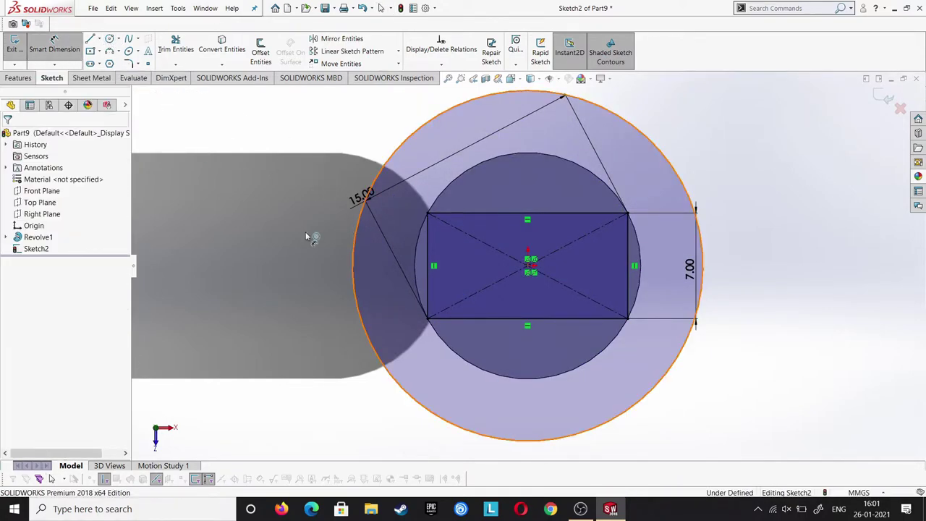
left_click(286, 232)
type("15")
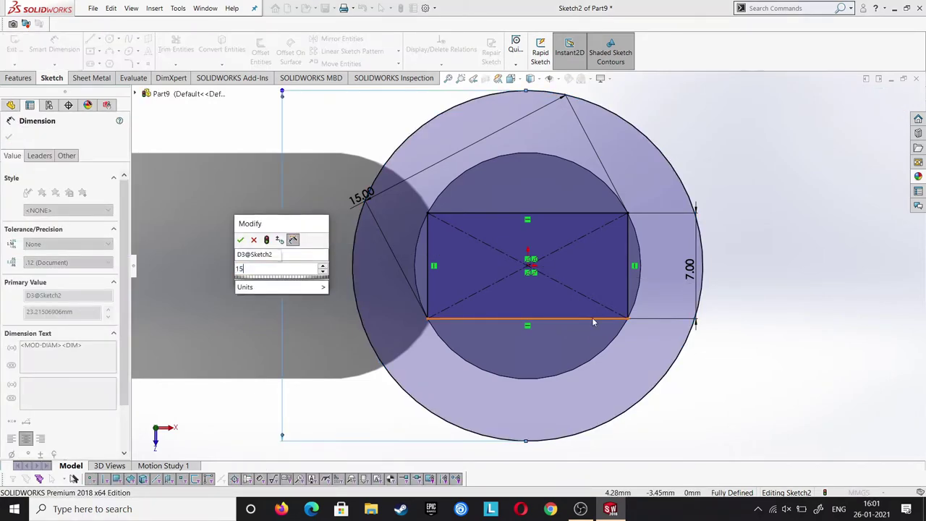
key("Return")
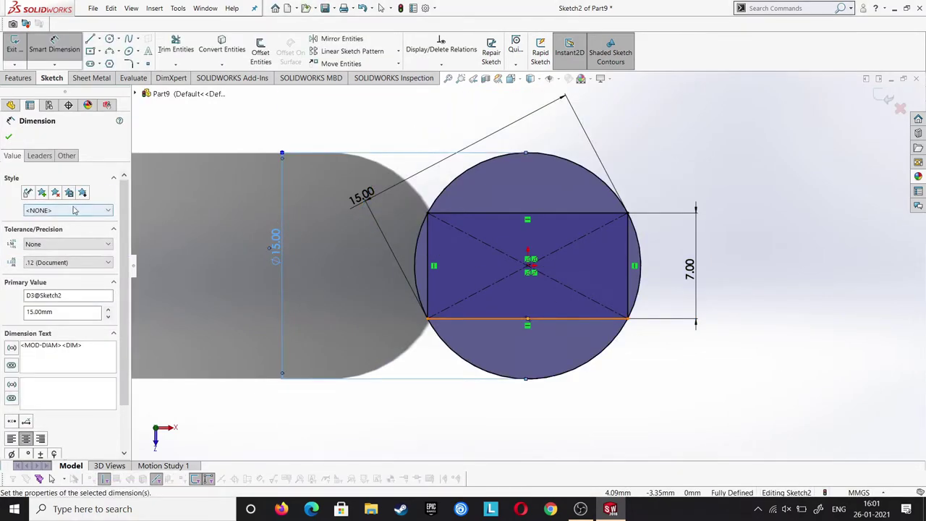
left_click(9, 136)
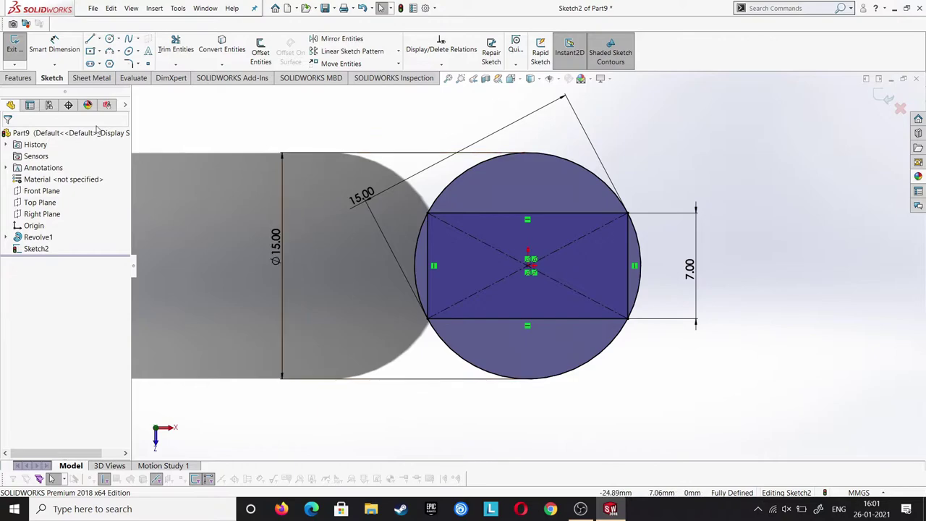
left_click(175, 45)
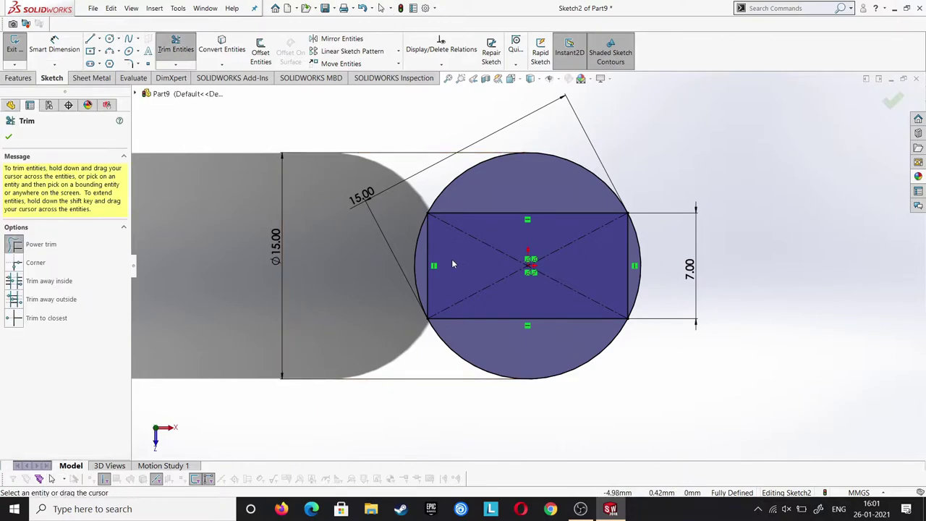
Power-trim the rectangle's side edges, leaving a circle with flat top and bottom.
mouse_move(432, 258)
left_mouse_down()
mouse_move(625, 255)
mouse_move(575, 325)
left_mouse_up()
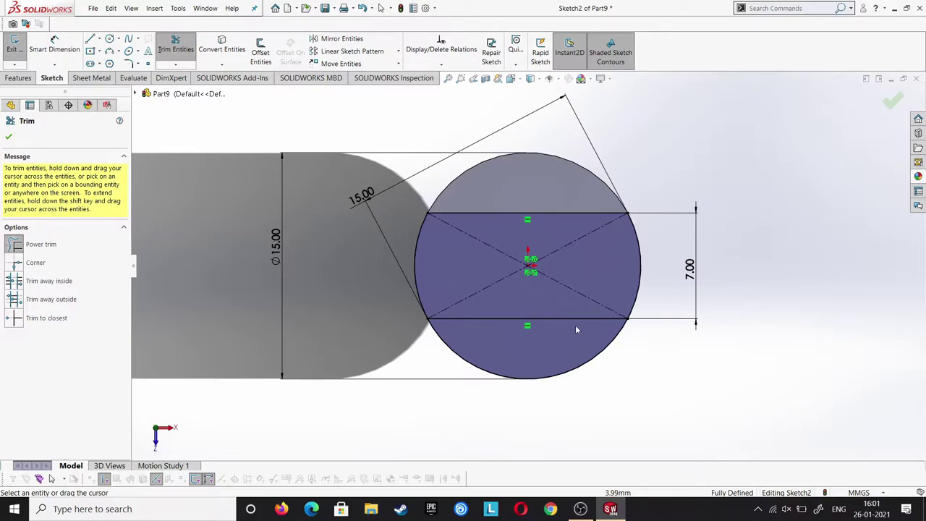
left_click(10, 136)
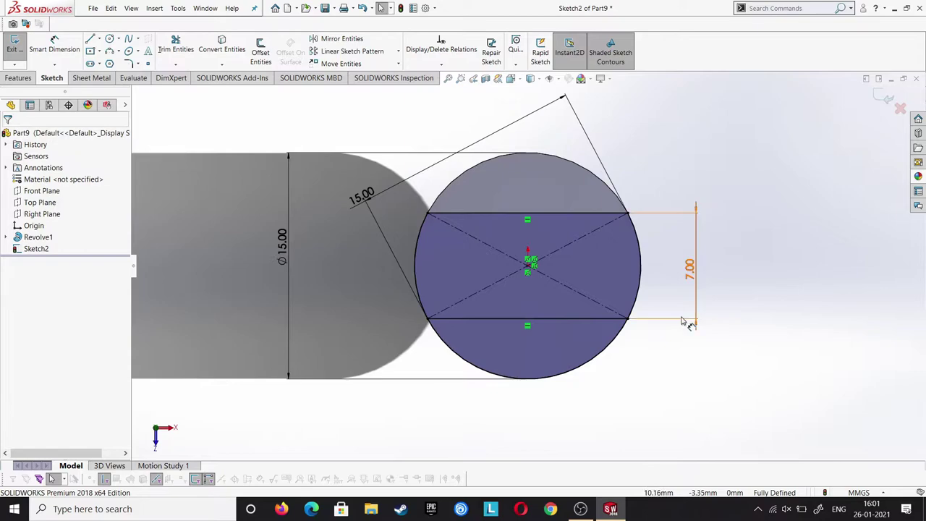
left_click(526, 377)
left_click(499, 213, "ctrl")
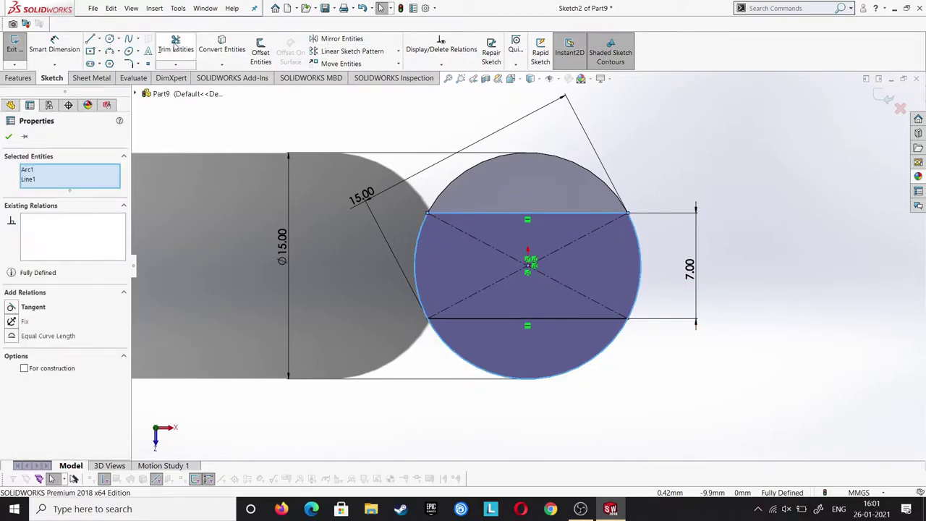
left_click(174, 46)
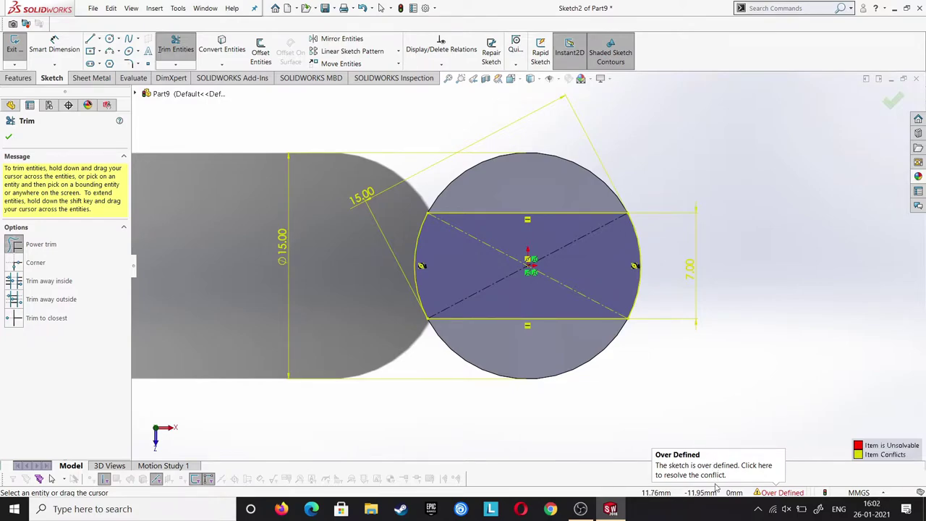
Fix the over-defined sketch with SketchXpert Diagnose and accept the suggested solution.
left_click(784, 493)
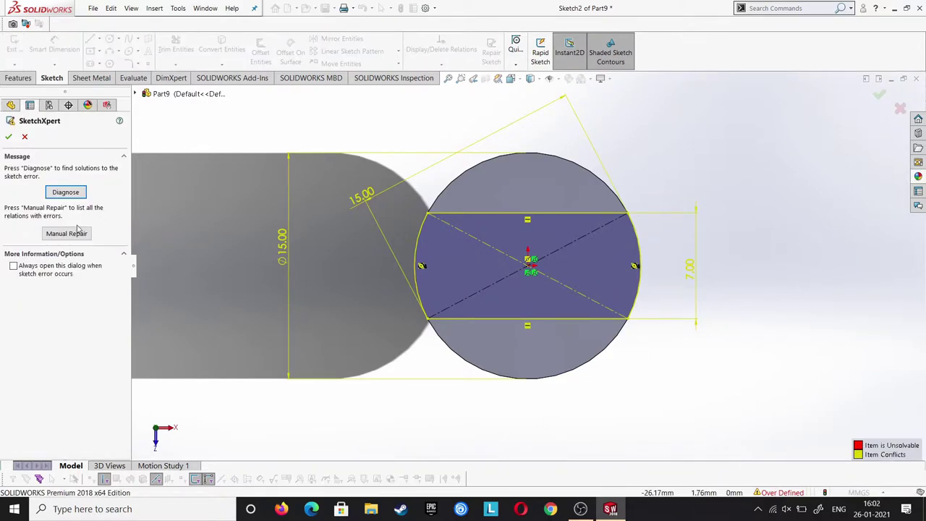
left_click(72, 236)
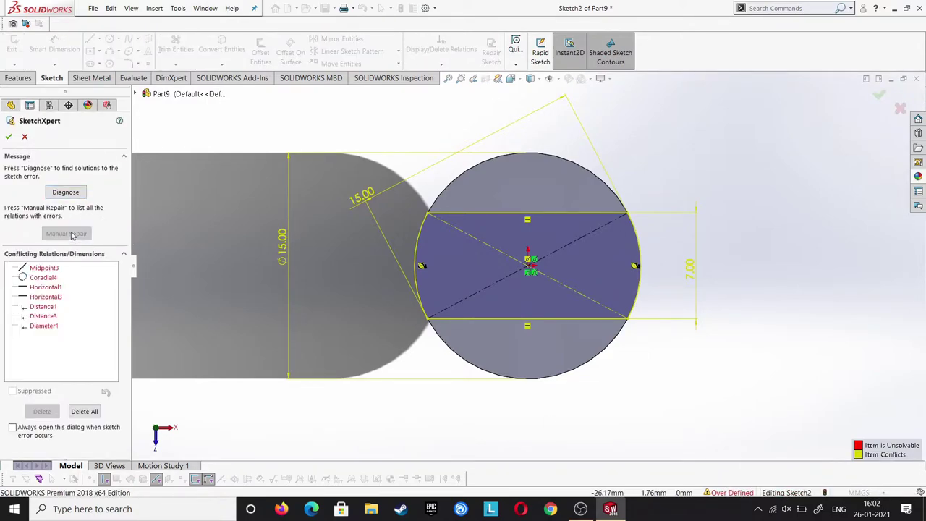
left_click(65, 193)
left_click(61, 321)
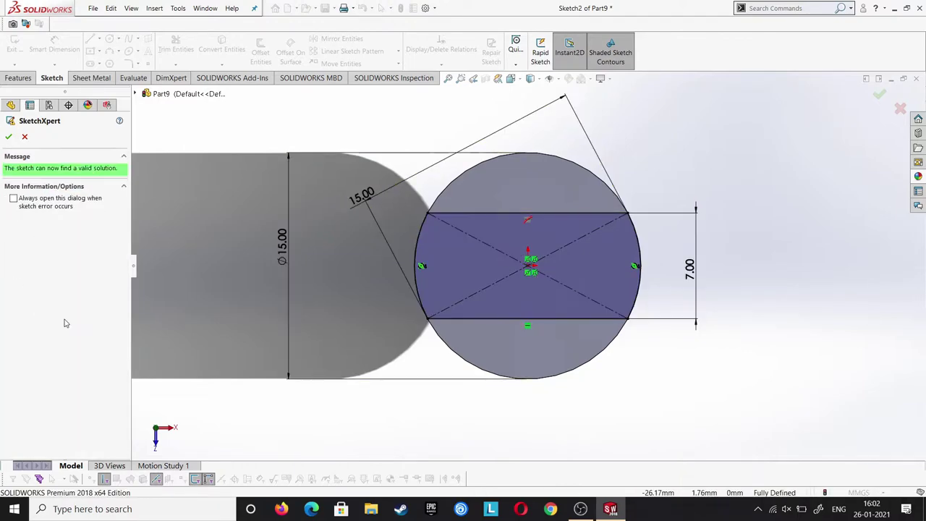
left_click(9, 137)
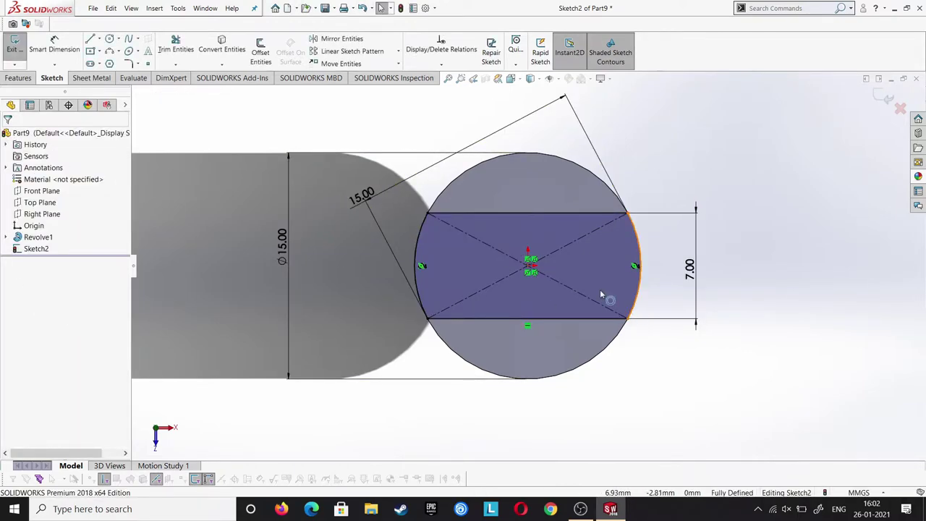
left_click(20, 77)
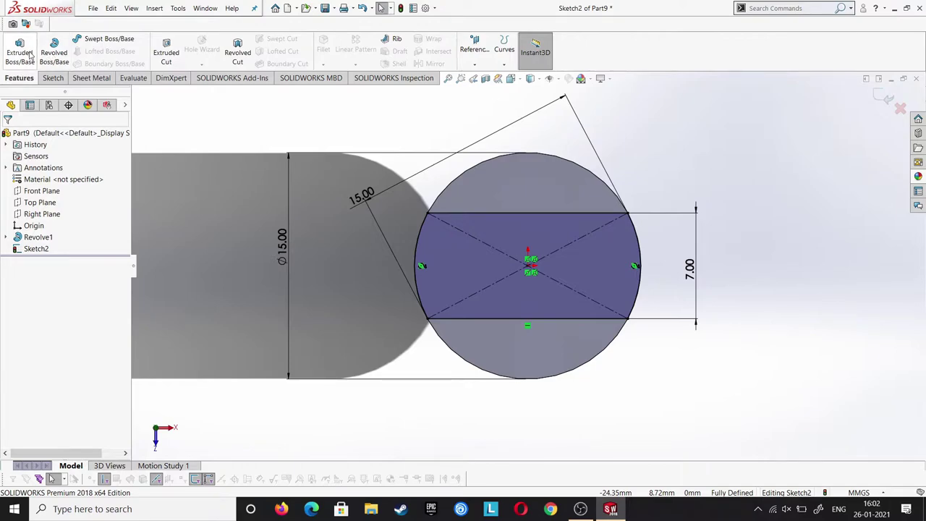
left_click(30, 55)
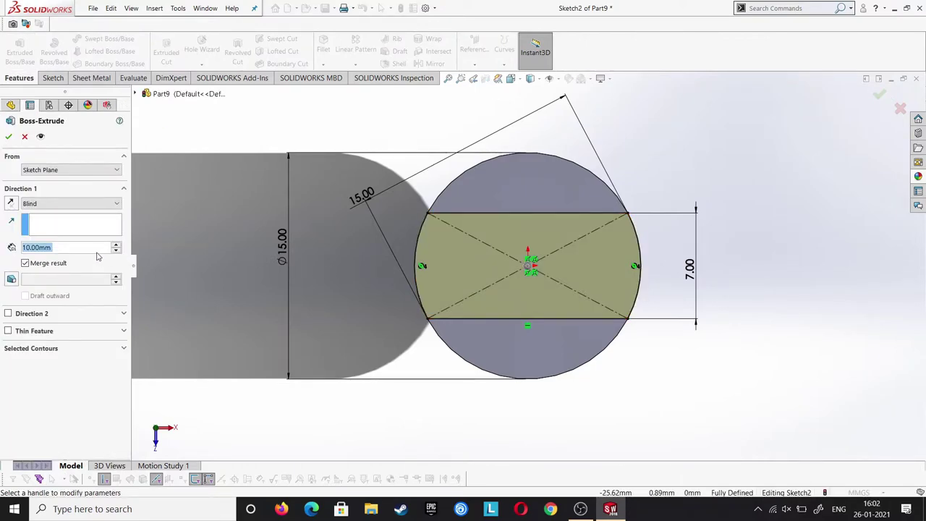
Extrude the flat-sided head profile 15 mm onto the shaft.
type("15")
key("Return")
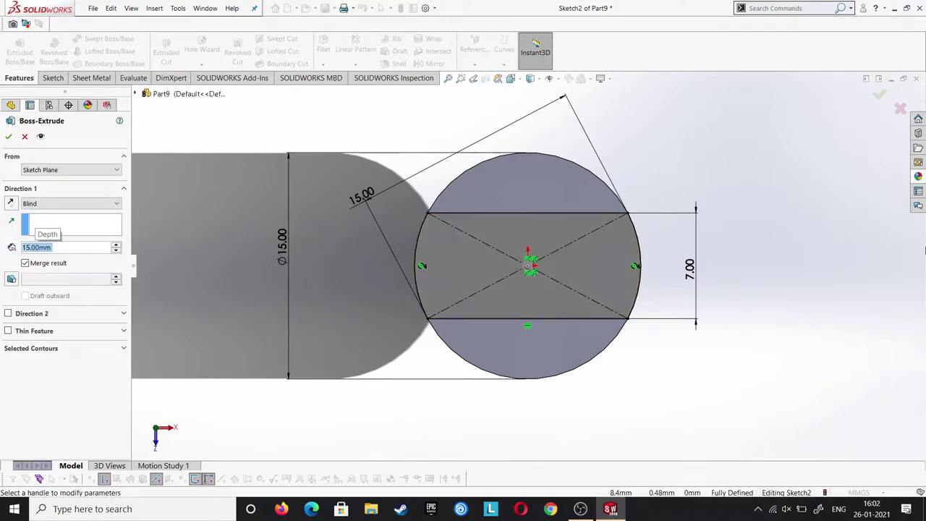
middle_click_drag(483, 271, 734, 142)
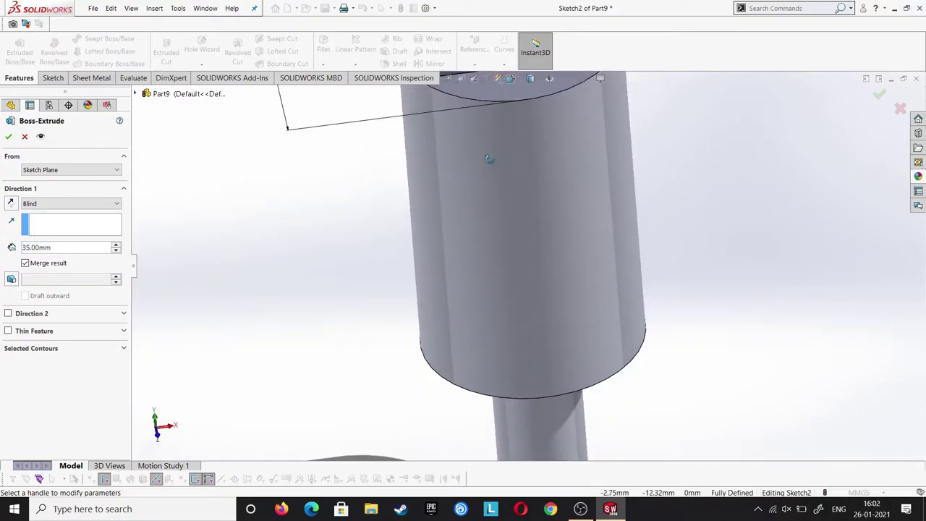
scroll(733, 118, "up", 3)
scroll(662, 99, "up", 3)
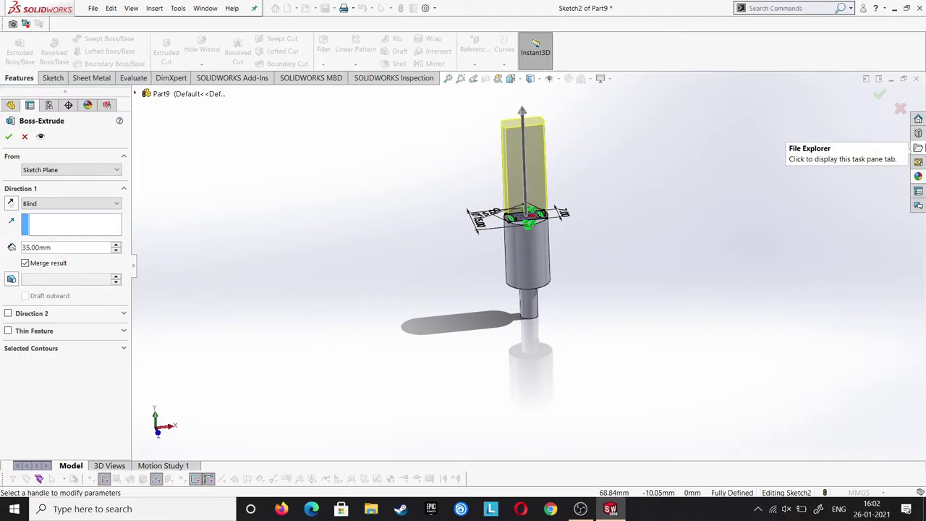
type("15")
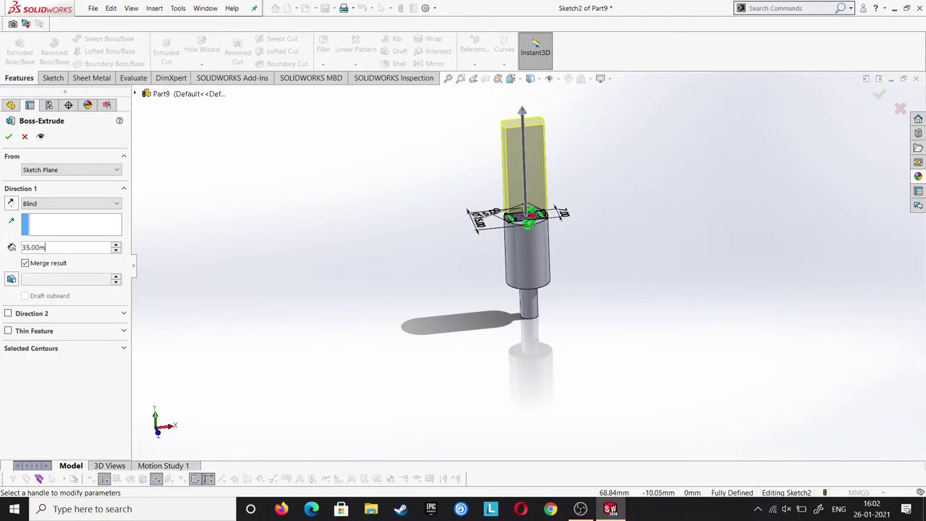
key("Return")
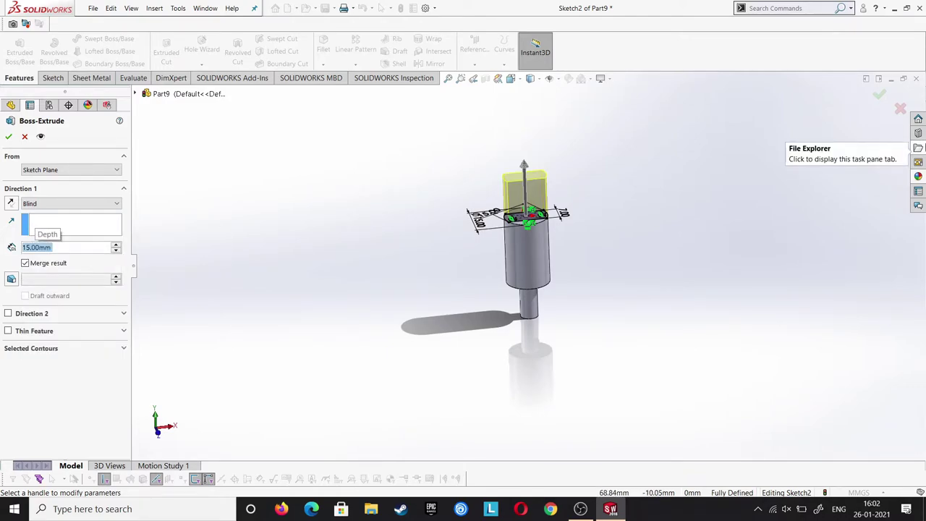
left_click(9, 136)
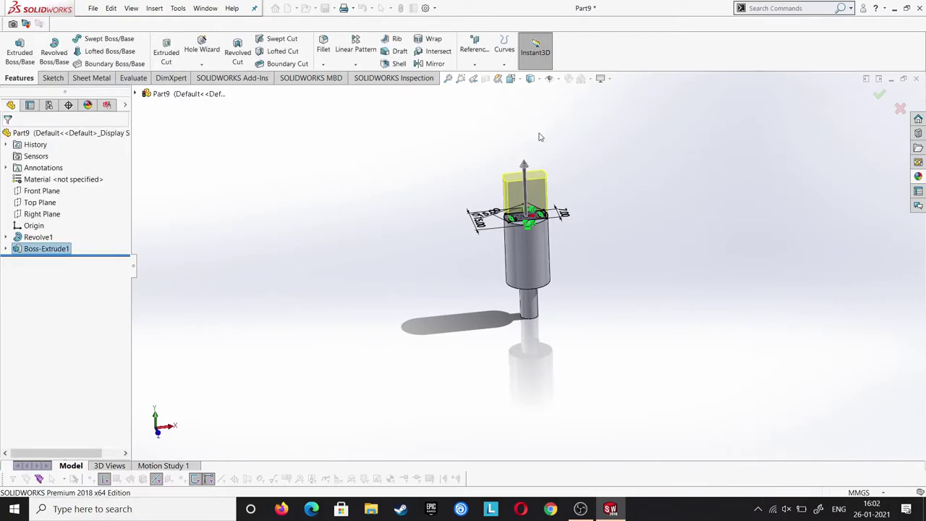
Start a new sketch on the Front Plane.
right_click(541, 192)
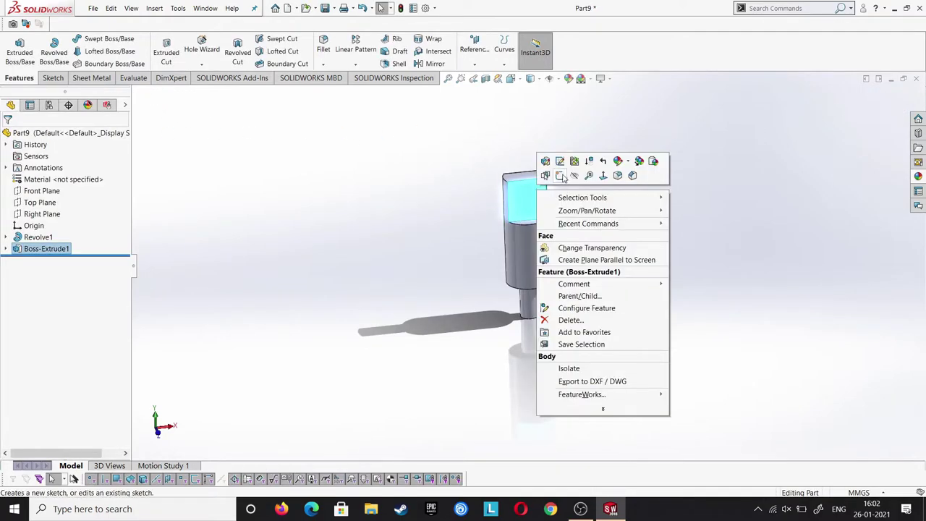
left_click(416, 183)
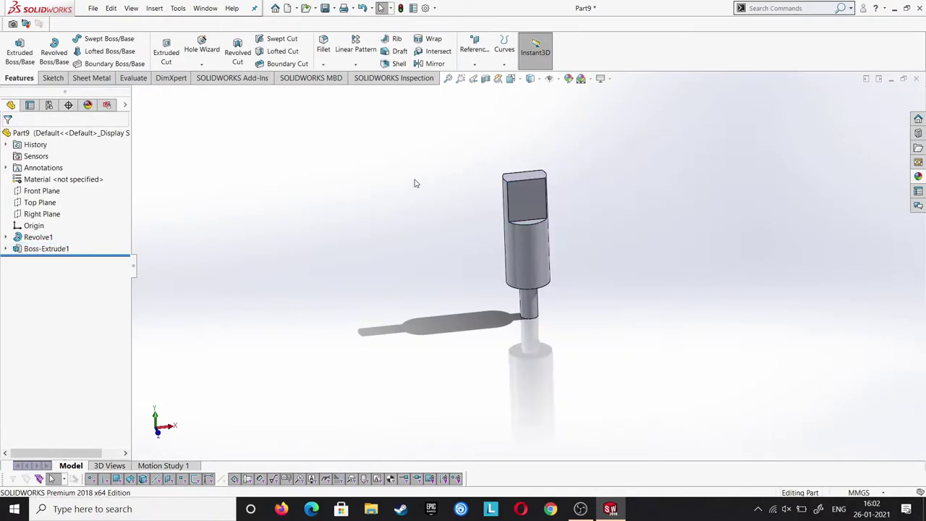
left_click(47, 193)
left_click(61, 177)
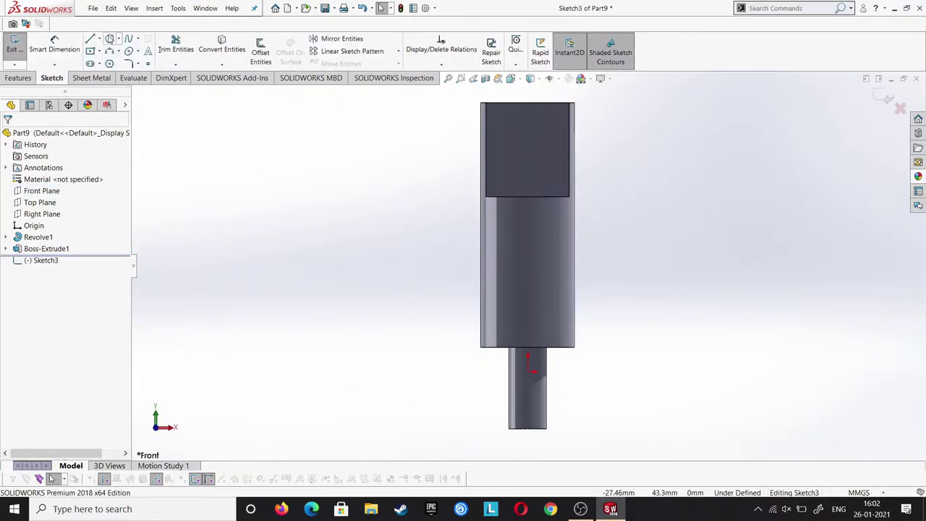
Draw a circle centred on the head's centreline.
left_click(109, 38)
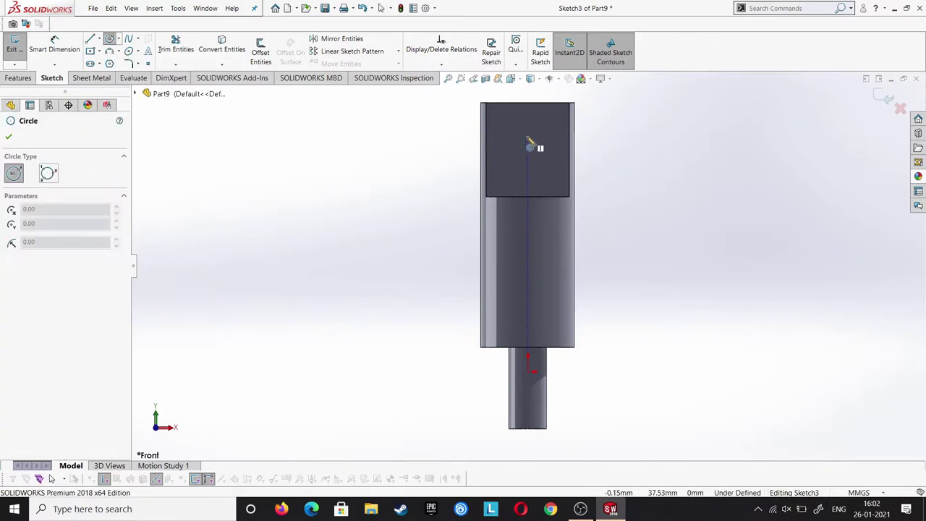
left_click(527, 134)
left_click(507, 156)
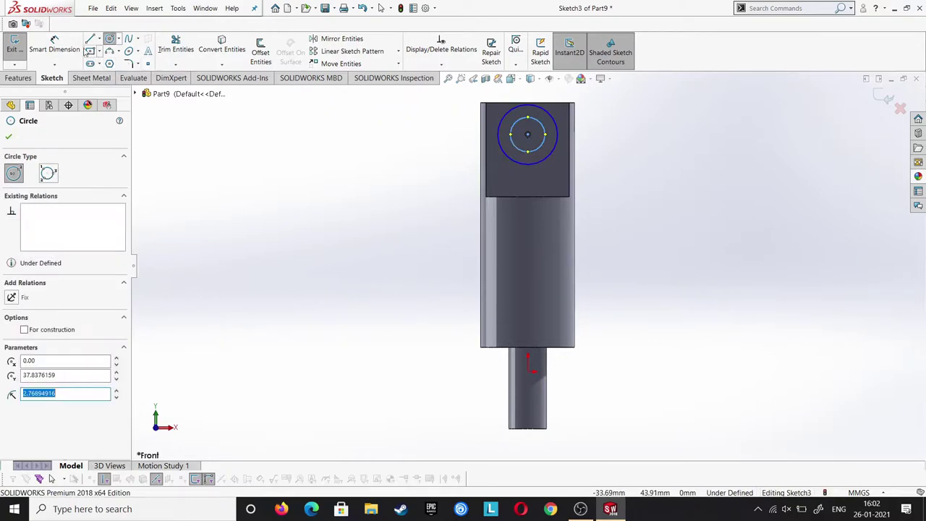
key("Escape")
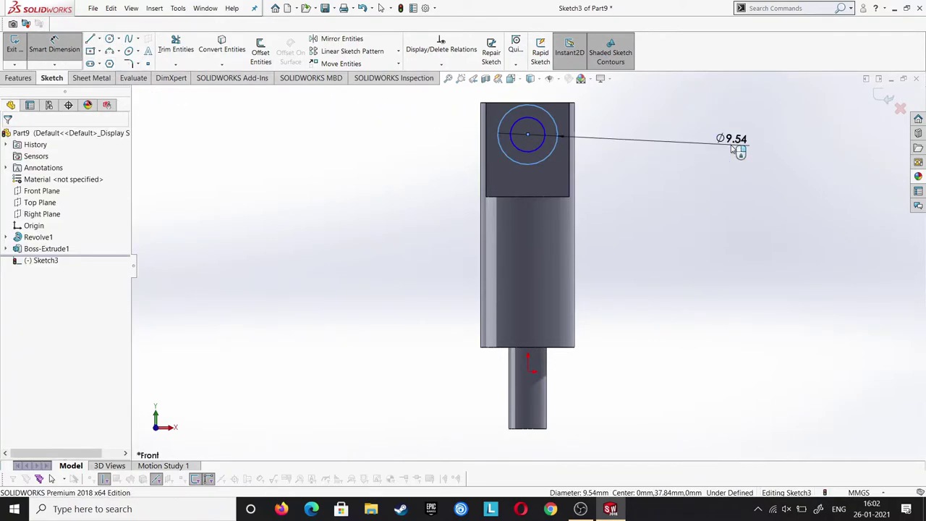
Dimension the circles to Ø15 and Ø6 and set their centre 7.5 mm below the head's top.
left_click(732, 150)
key("Return")
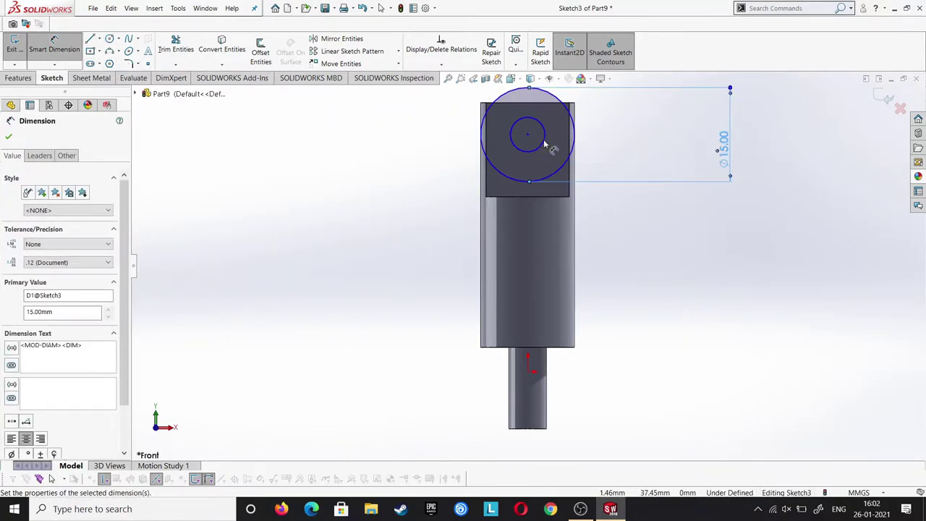
key("Escape")
left_click(528, 134)
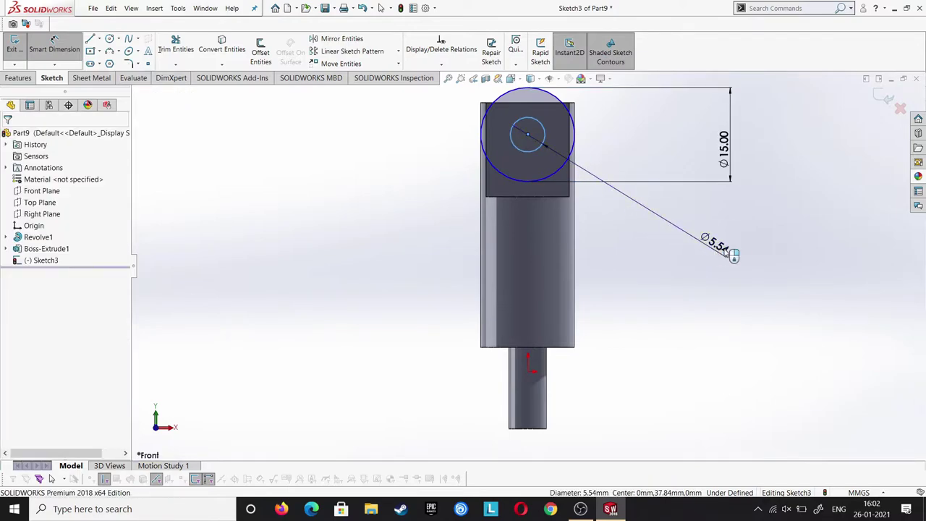
left_click(733, 252)
key("Return")
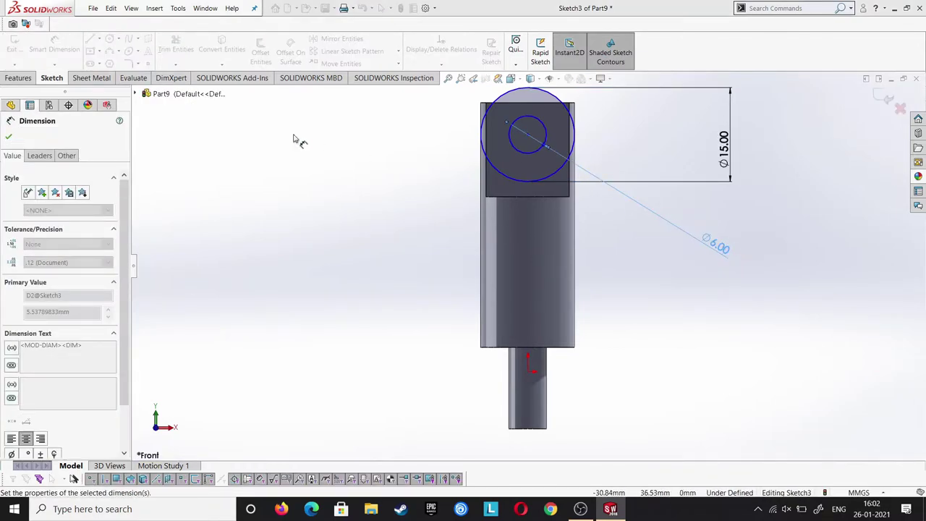
left_click(527, 134)
left_click(564, 103)
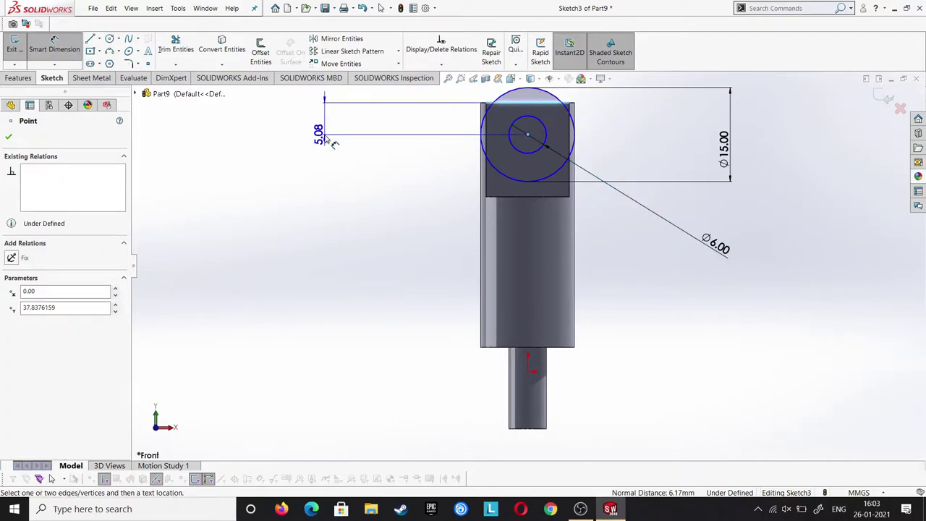
left_click(327, 139)
type("7.")
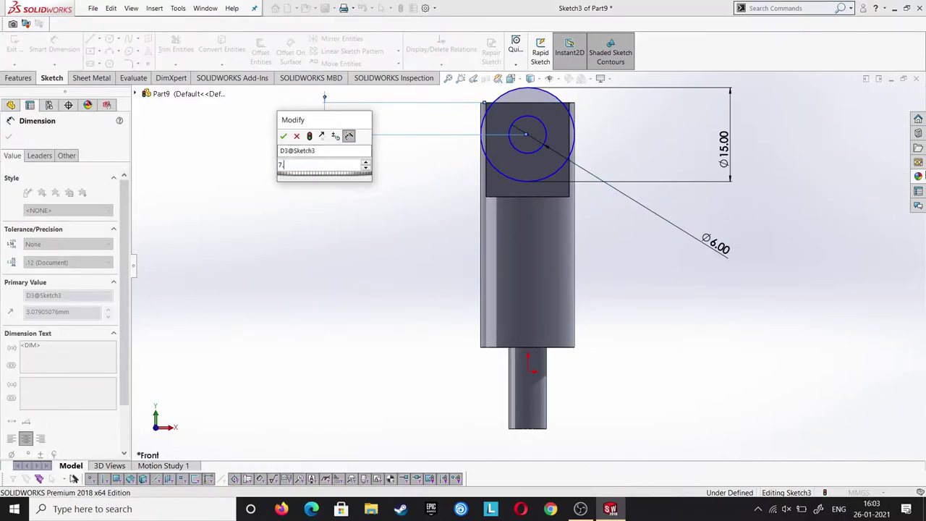
type("5")
key("Return")
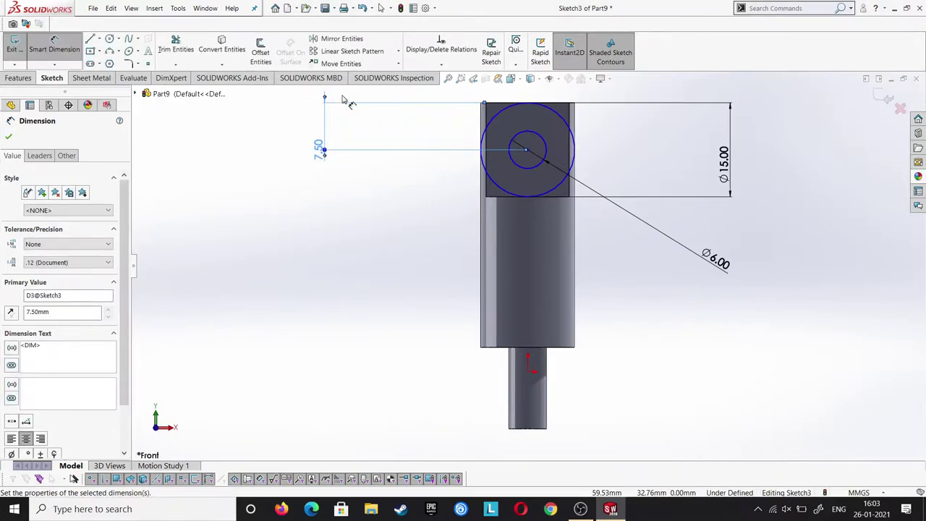
left_click(8, 136)
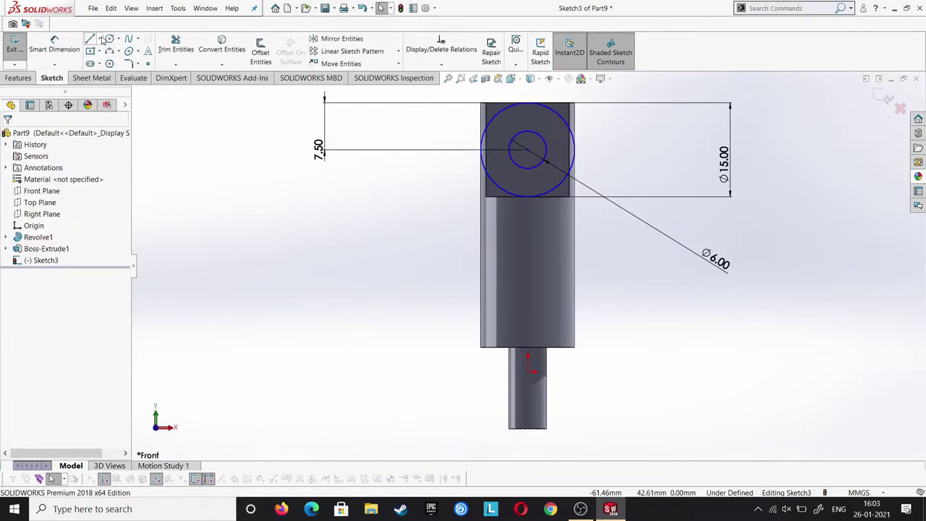
Draw a horizontal centerline through the circle centre across the head.
left_click(100, 39)
left_click(107, 62)
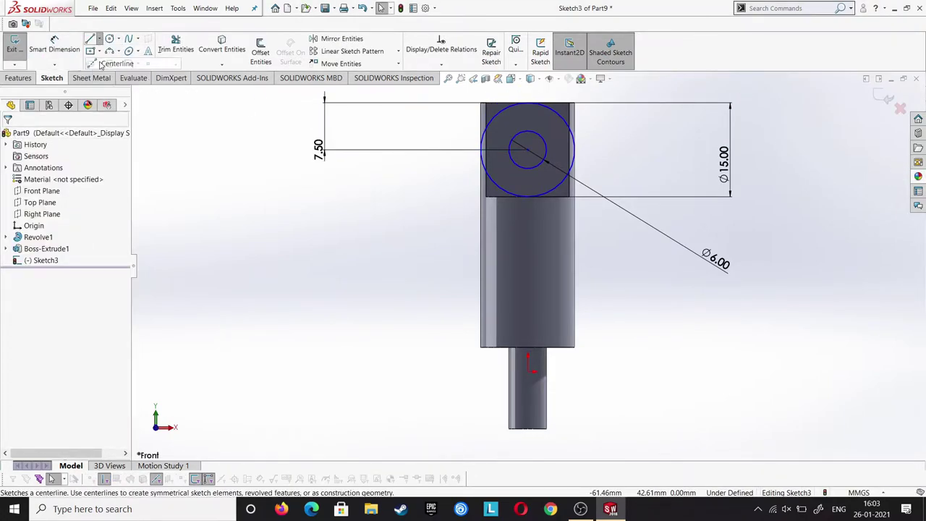
left_click(459, 150)
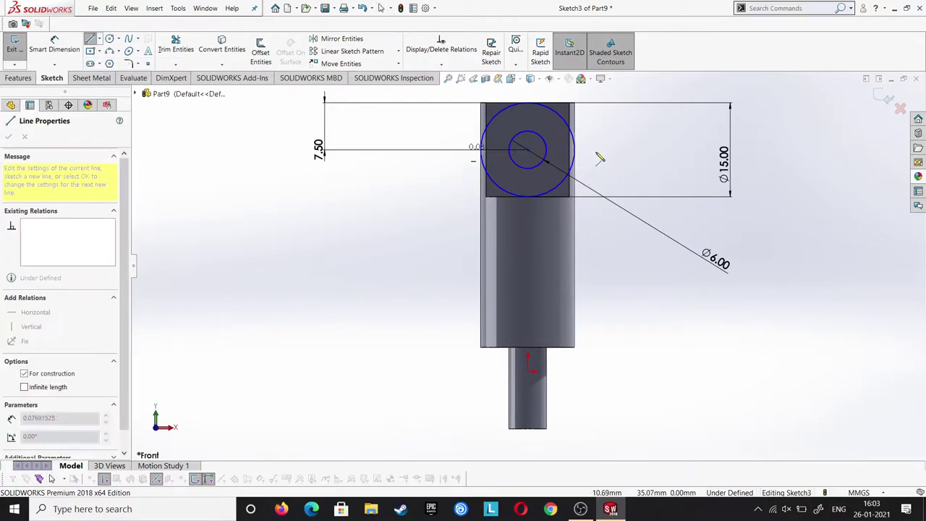
left_click(599, 149)
right_click(599, 150)
left_click(617, 155)
left_click(166, 45)
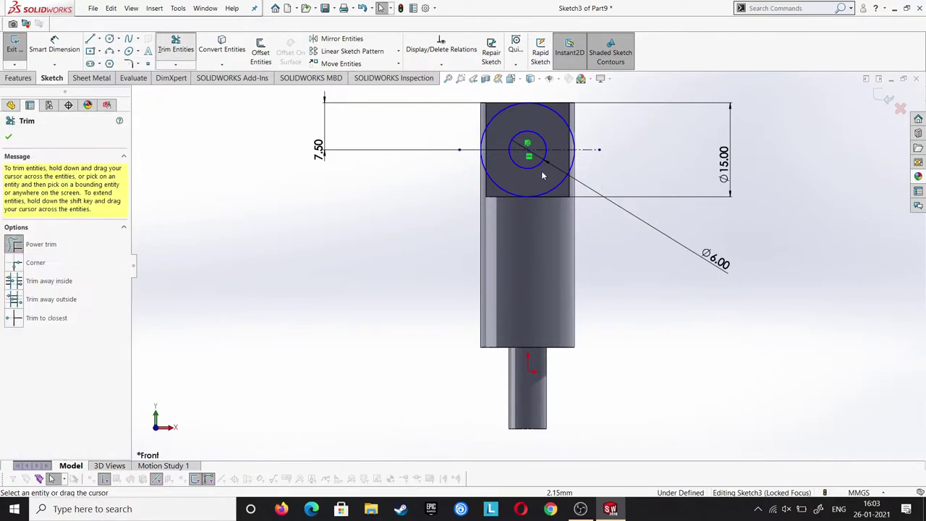
Draw lines from the arc ends up to and across the head's top, then delete the stray diagonal line.
left_click(90, 40)
left_click(480, 156)
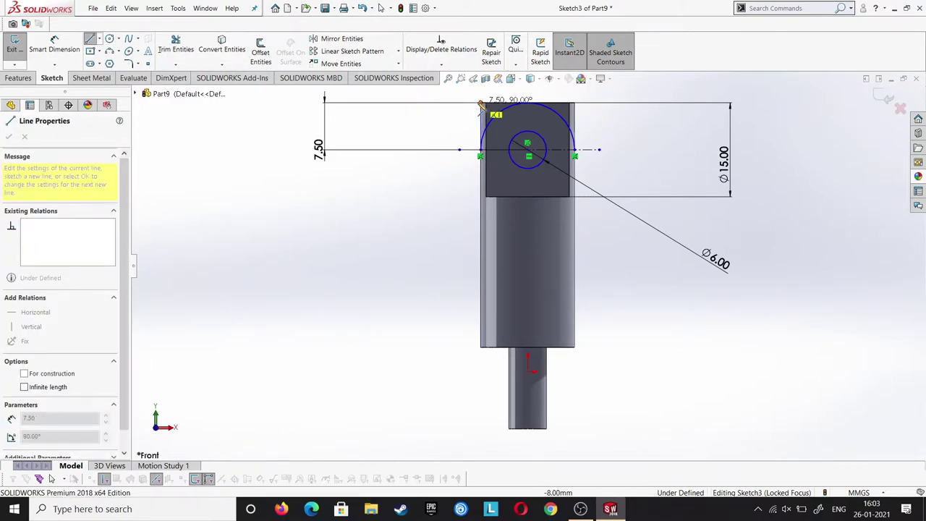
left_click(480, 104)
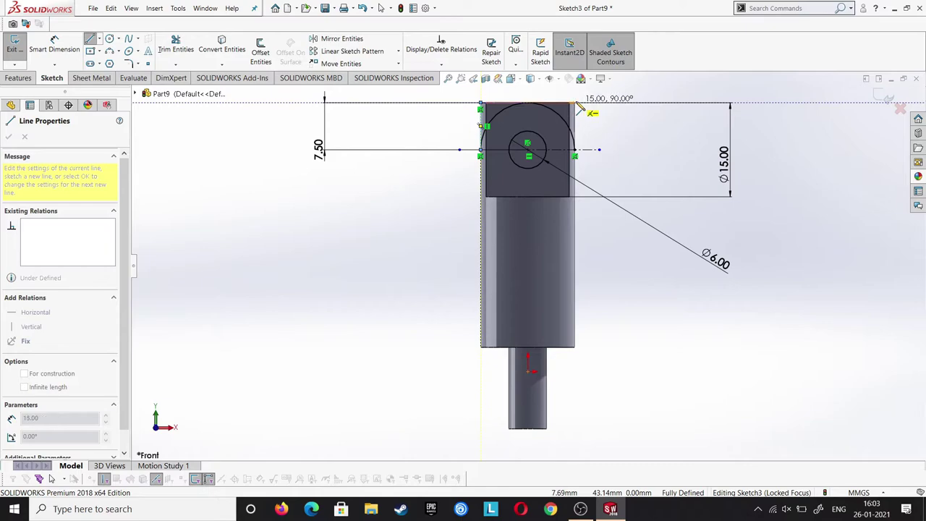
left_click(573, 103)
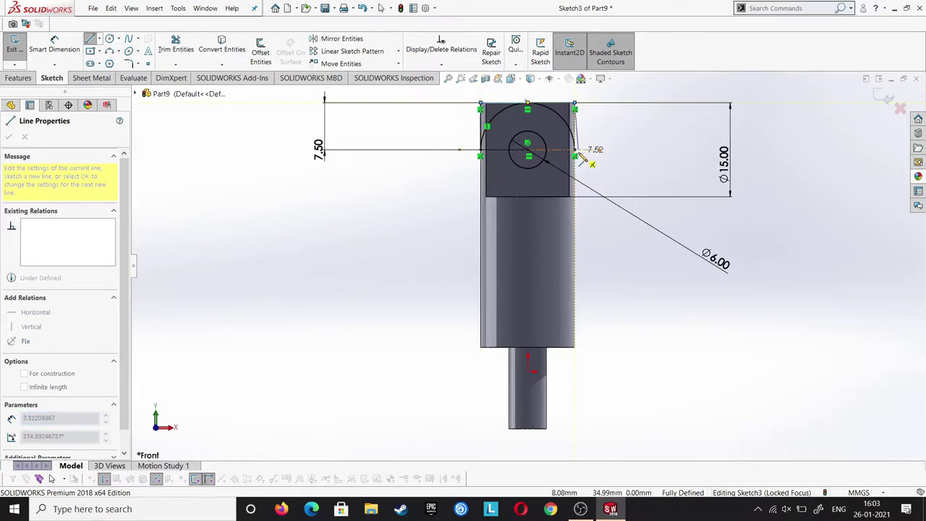
left_click(575, 149)
left_click(539, 255)
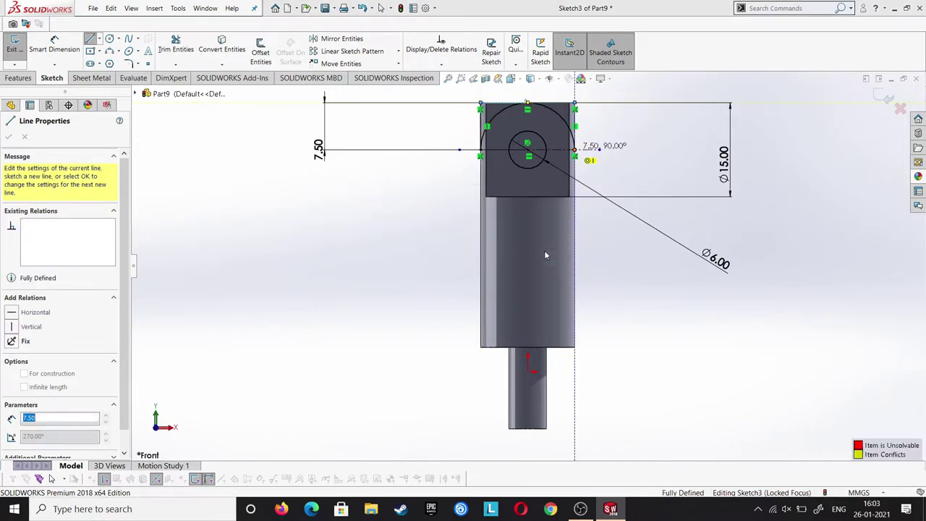
right_click(430, 179)
left_click(443, 182)
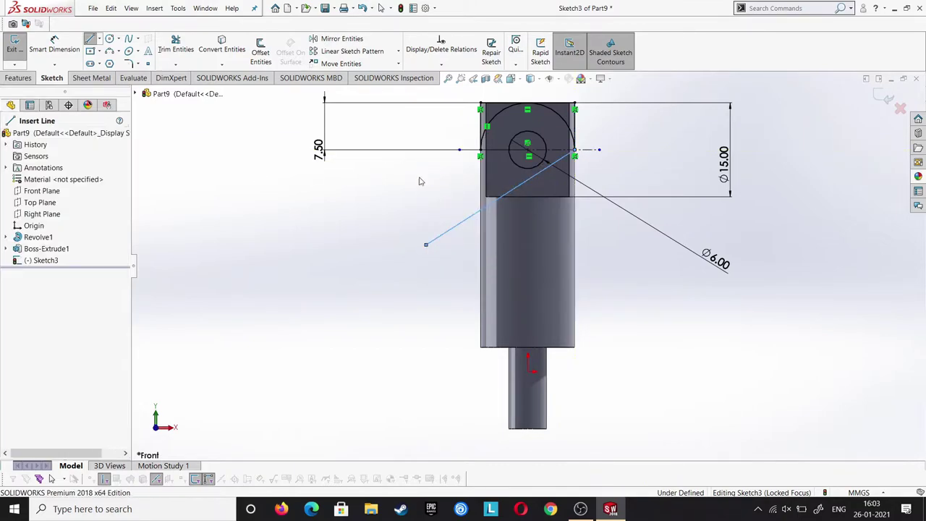
left_click(473, 216)
key("Delete")
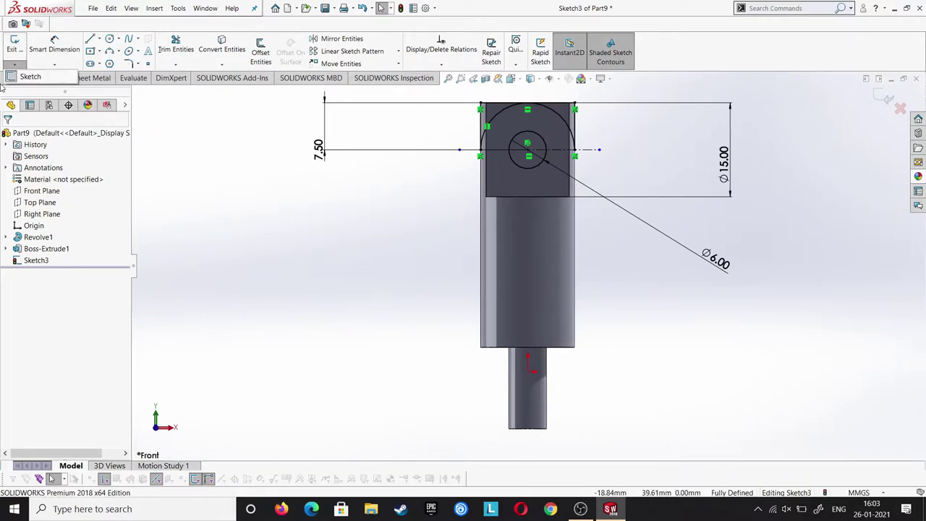
Extruded-cut the four sketch regions, including the Ø6 hole, Through All – Both.
left_click(17, 79)
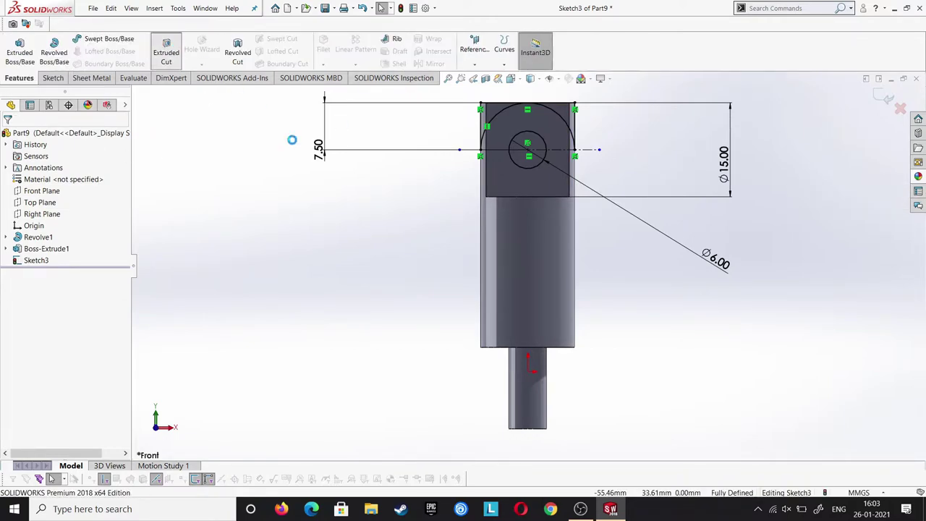
left_click(531, 164)
left_click(535, 145)
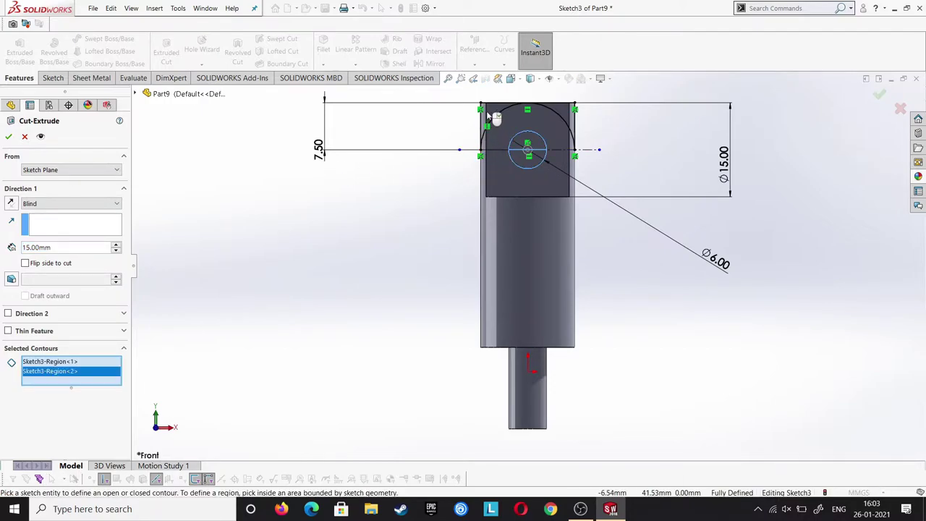
left_click(499, 118)
left_click(500, 119)
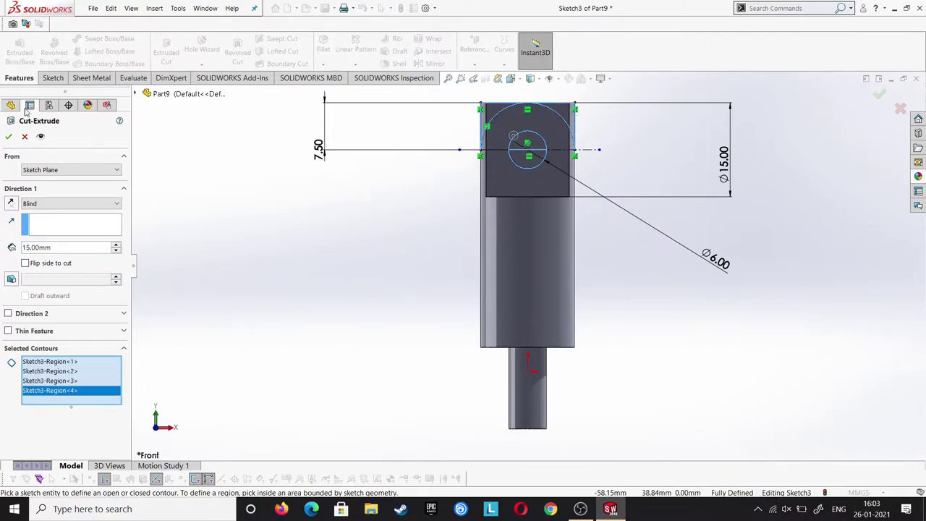
left_click(51, 203)
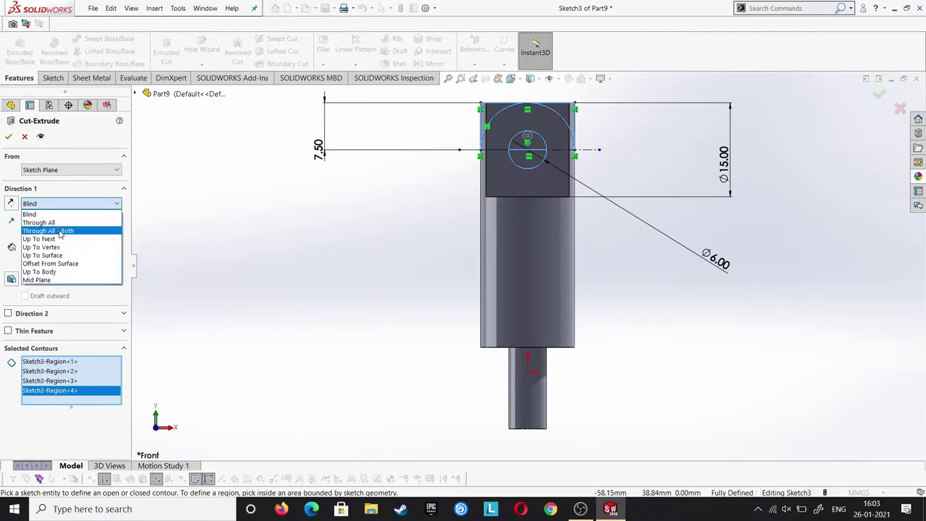
left_click(60, 232)
left_click(9, 138)
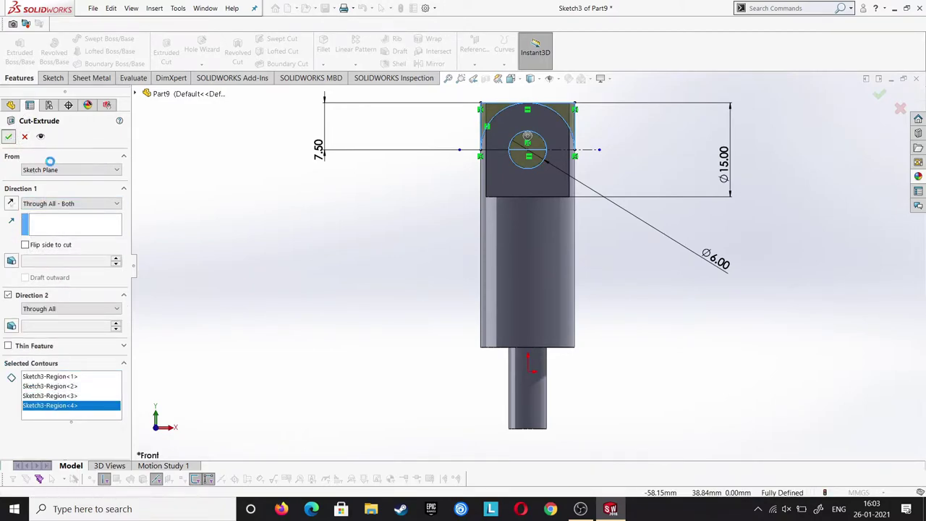
Apply the polished steel appearance to the part and show it in Isometric view.
mouse_move(293, 181)
middle_mouse_down()
mouse_move(459, 188)
mouse_move(536, 222)
mouse_move(530, 232)
middle_mouse_up()
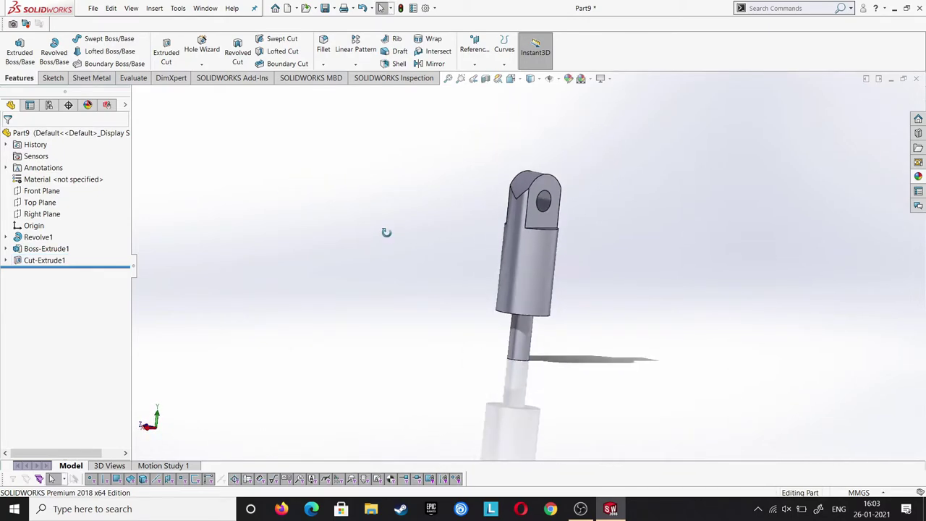
mouse_move(386, 232)
middle_mouse_down()
mouse_move(424, 246)
mouse_move(436, 309)
mouse_move(330, 248)
mouse_move(353, 268)
mouse_move(699, 262)
middle_mouse_up()
left_click(918, 176)
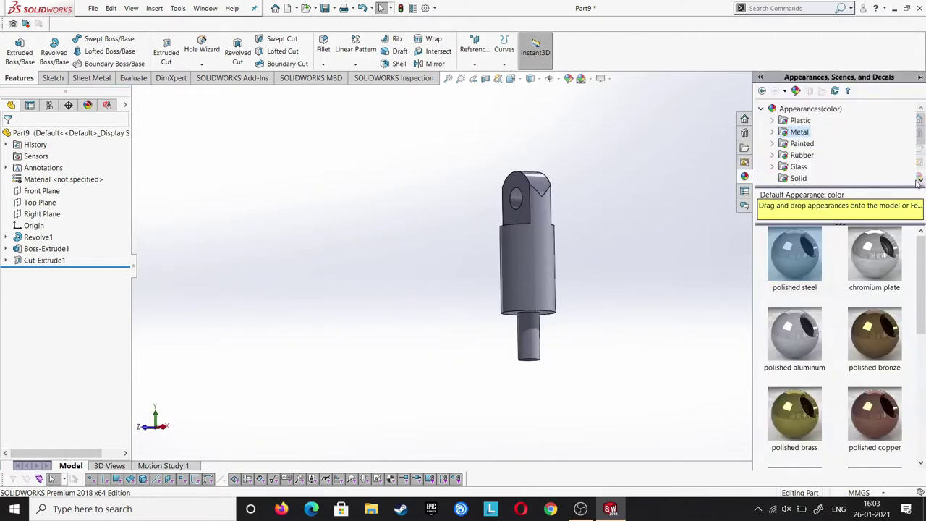
double_click(798, 258)
left_click(512, 80)
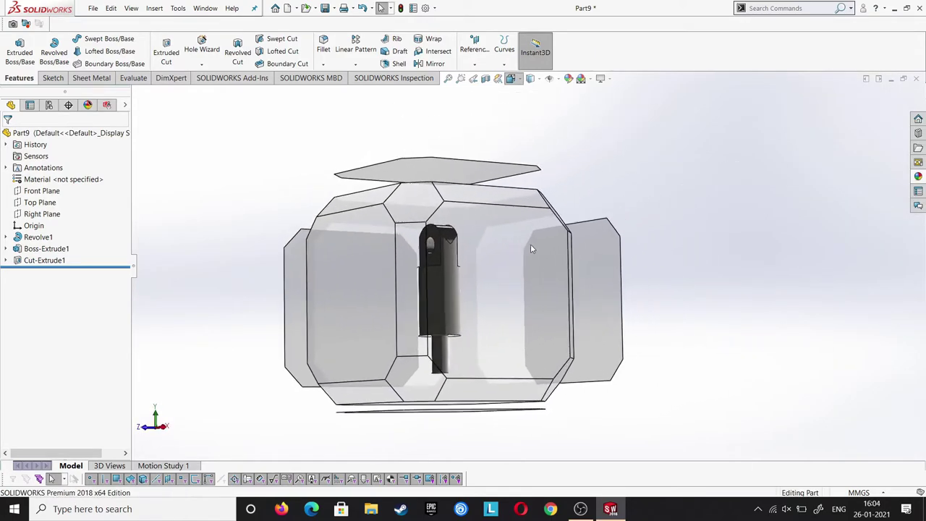
left_click(395, 239)
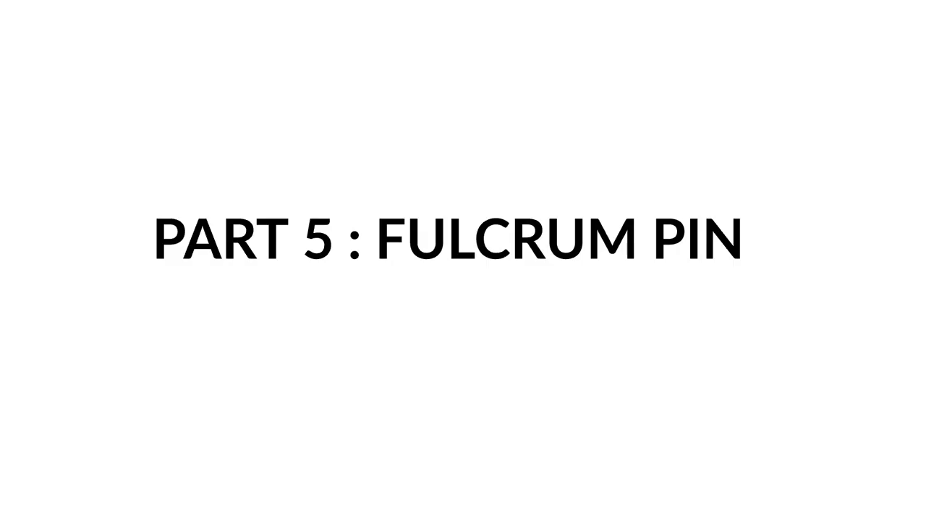
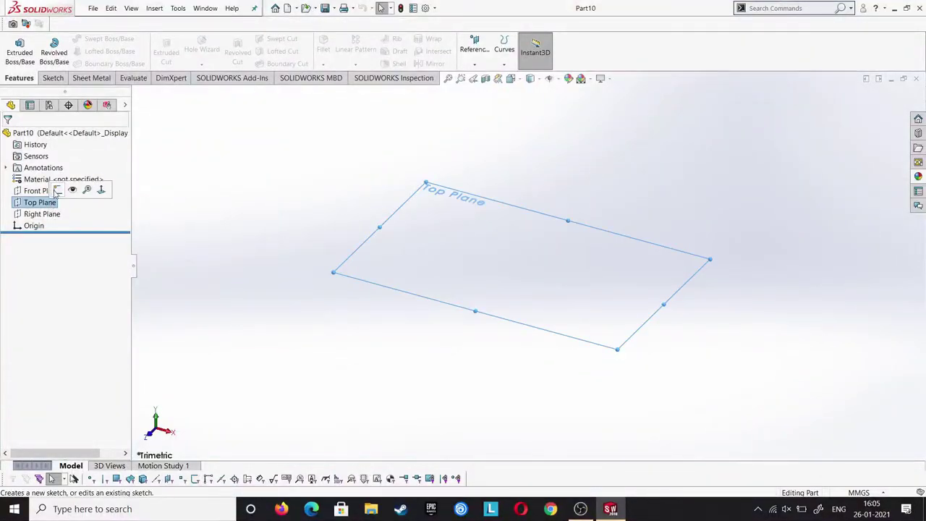
Start a sketch on the Top Plane and draw a circle centred on the origin.
left_click(57, 190)
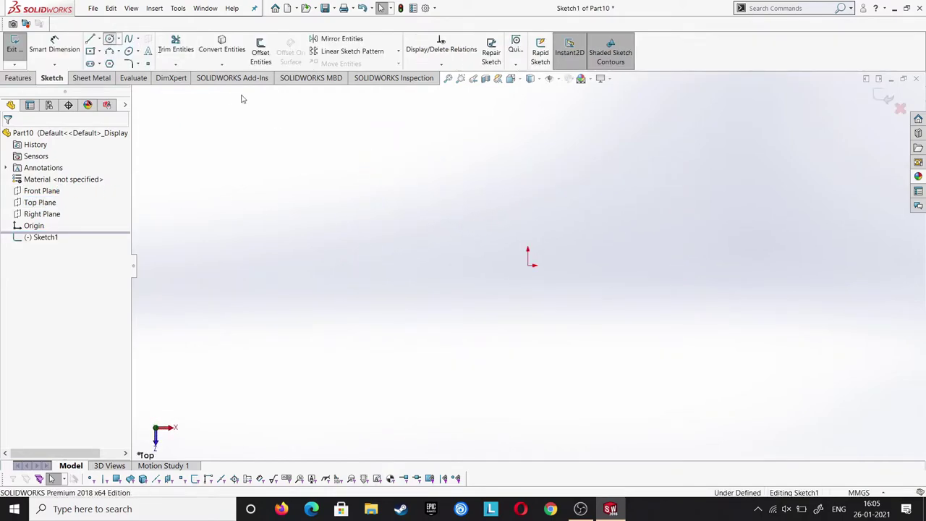
left_click(109, 39)
left_click(528, 264)
left_click(531, 324)
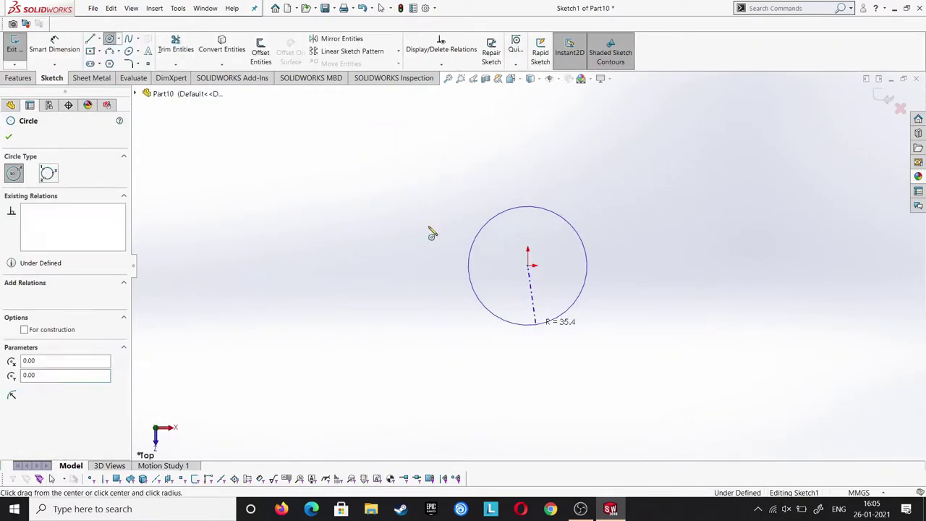
Dimension the circle's diameter to 6 mm and leave the sketch.
left_click(68, 51)
left_click(592, 275)
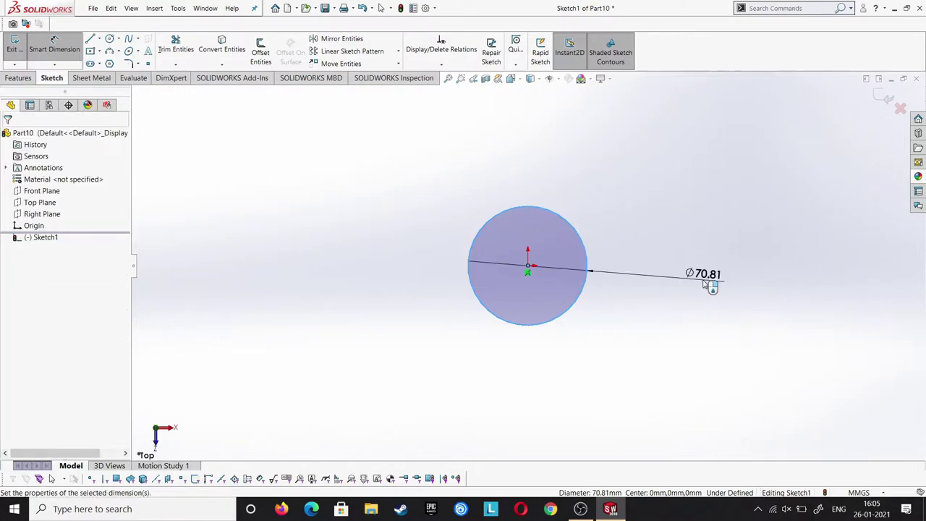
left_click(703, 281)
type("6")
key("Return")
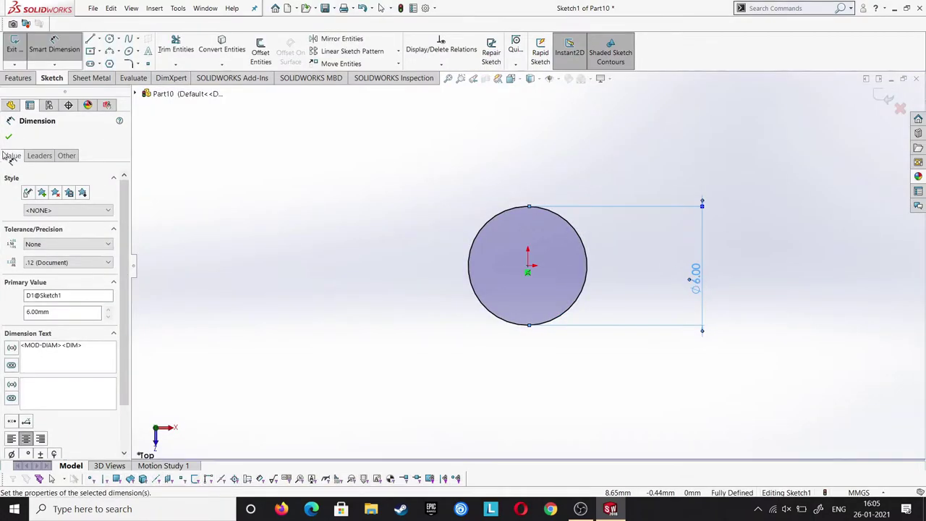
left_click(8, 137)
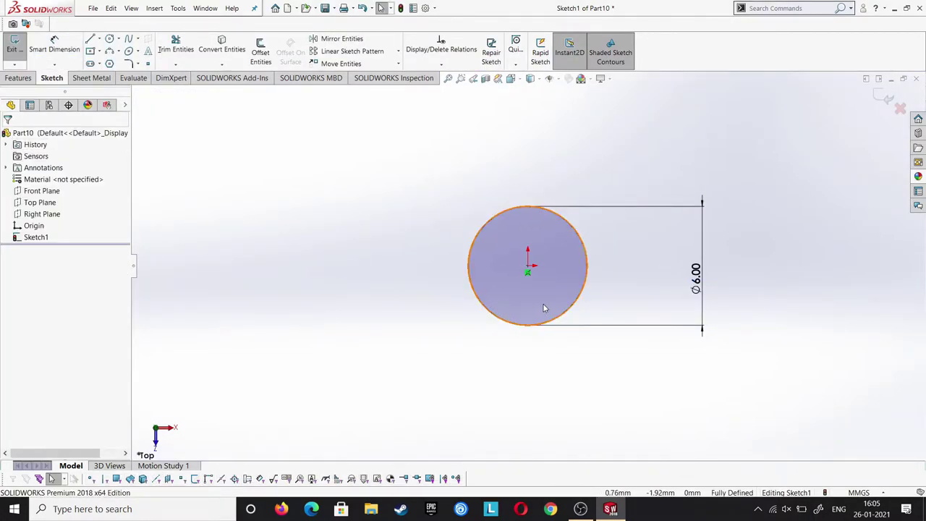
scroll(544, 308, "down", 2)
left_click(26, 76)
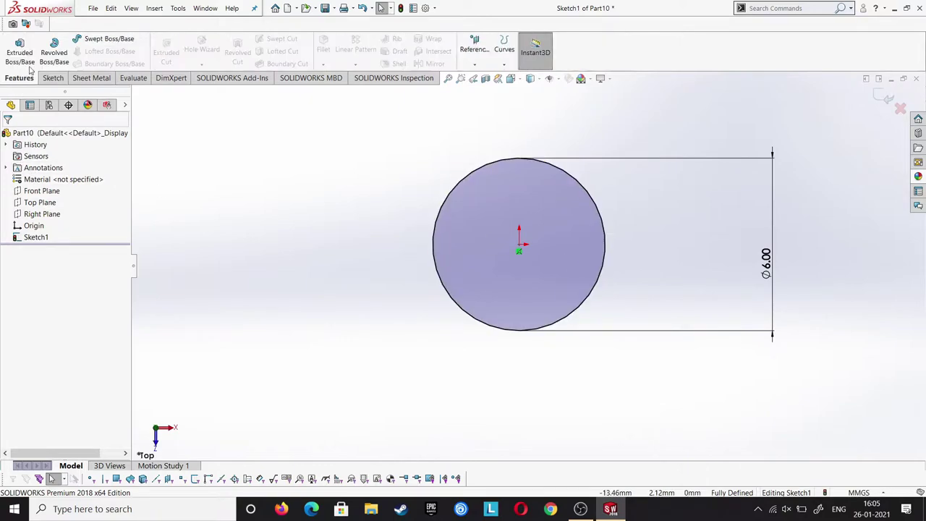
Extrude the 6 mm circle 15 mm to create the Boss-Extrude1 cylinder.
left_click(26, 48)
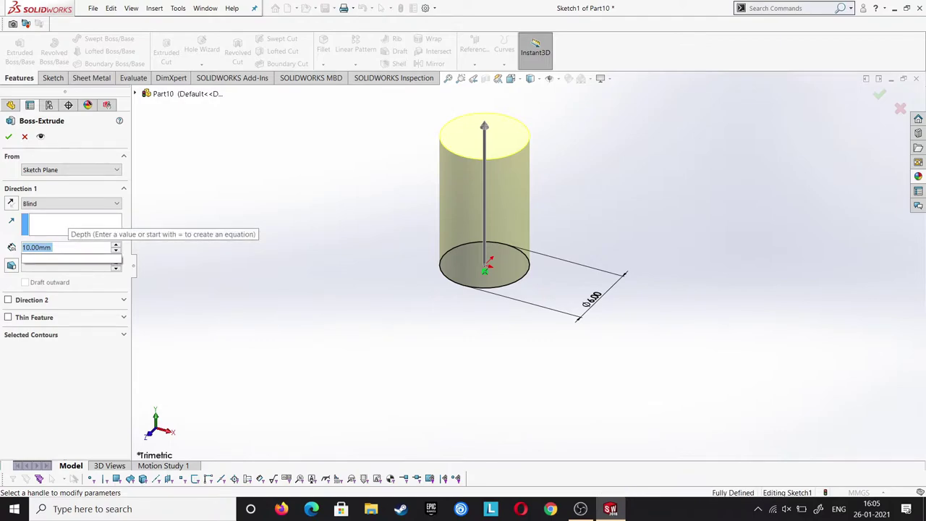
type("15")
key("Return")
left_click(8, 136)
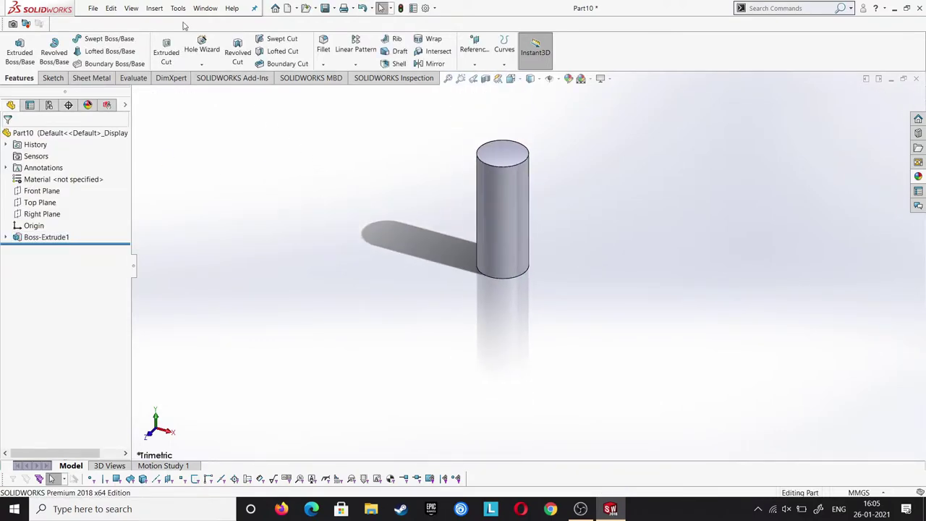
Add Dome1 to the cylinder's top face with a 2 mm height.
left_click(154, 8)
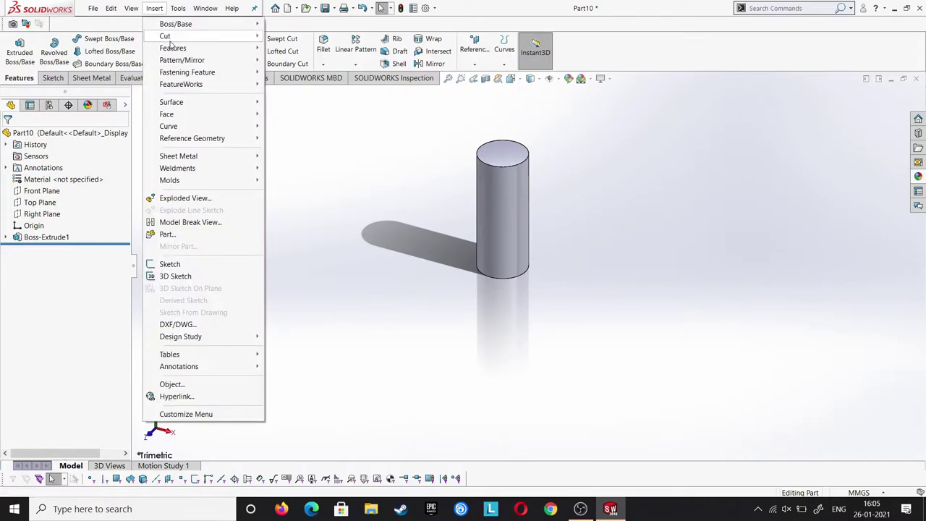
mouse_move(173, 47)
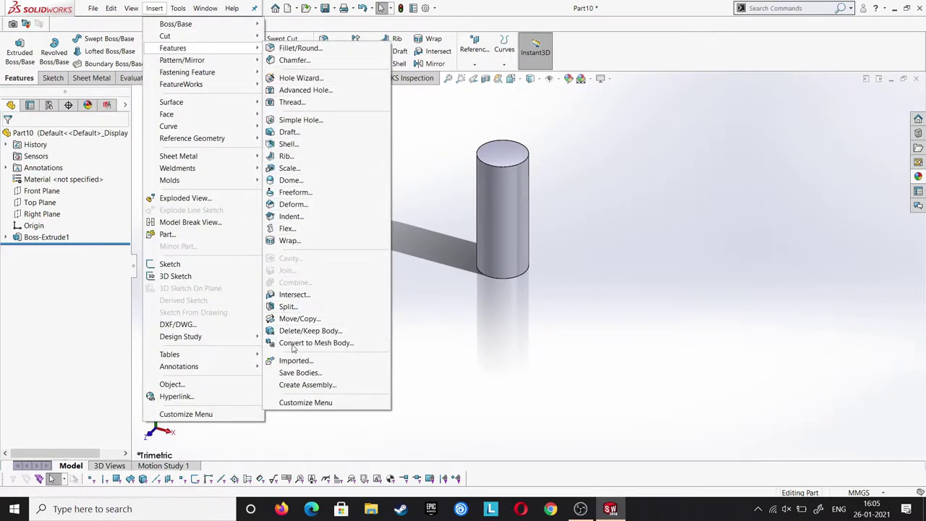
left_click(290, 180)
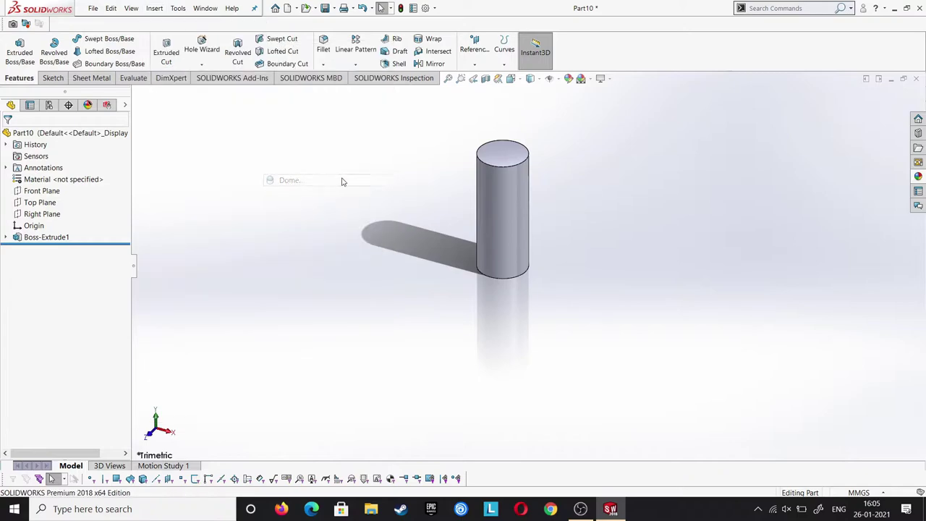
left_click(520, 155)
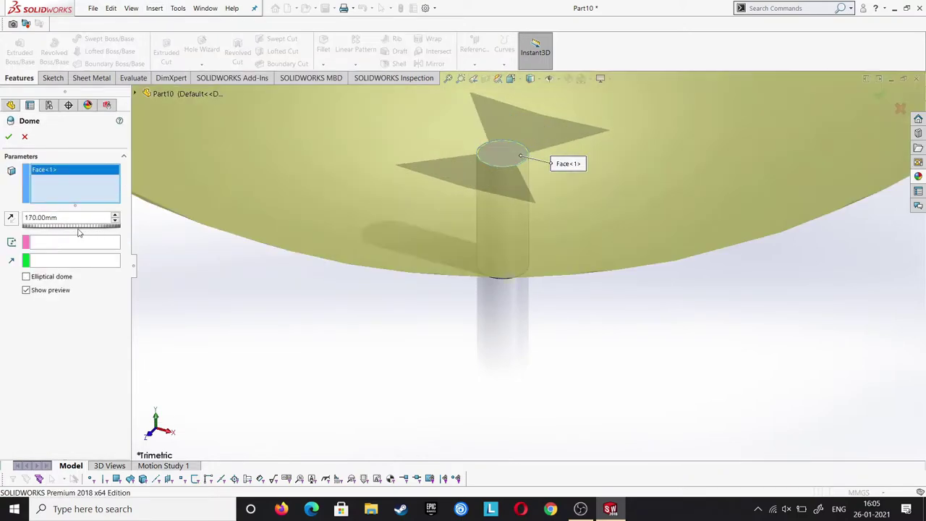
left_click_drag(84, 232, 10, 232)
left_click(71, 215)
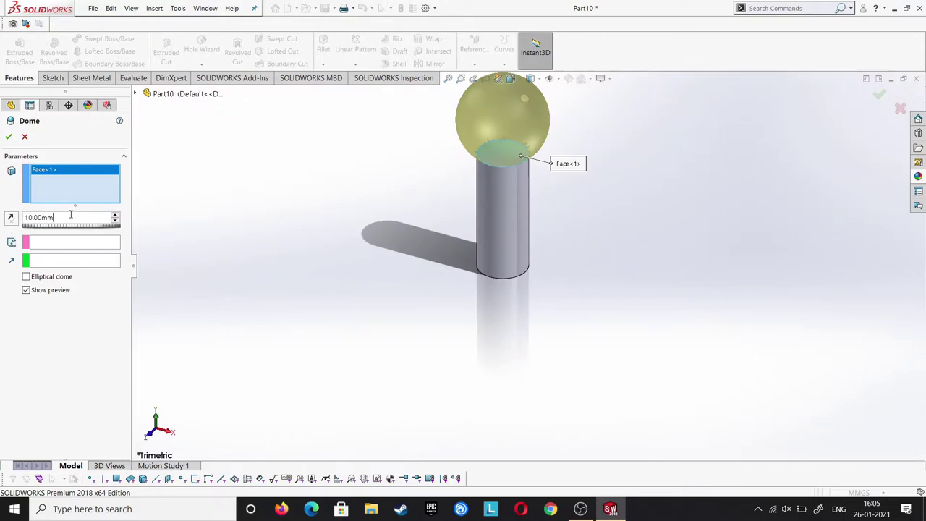
type("1")
key("Return")
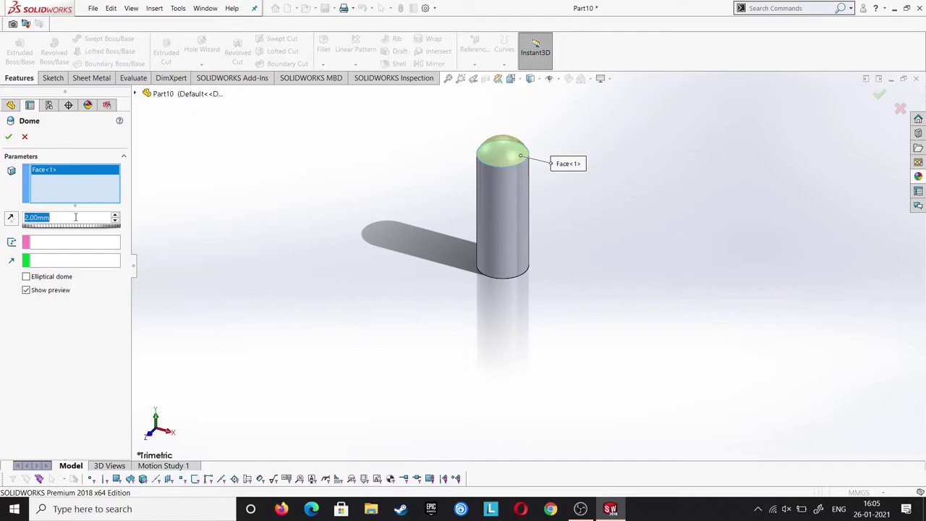
left_click(9, 137)
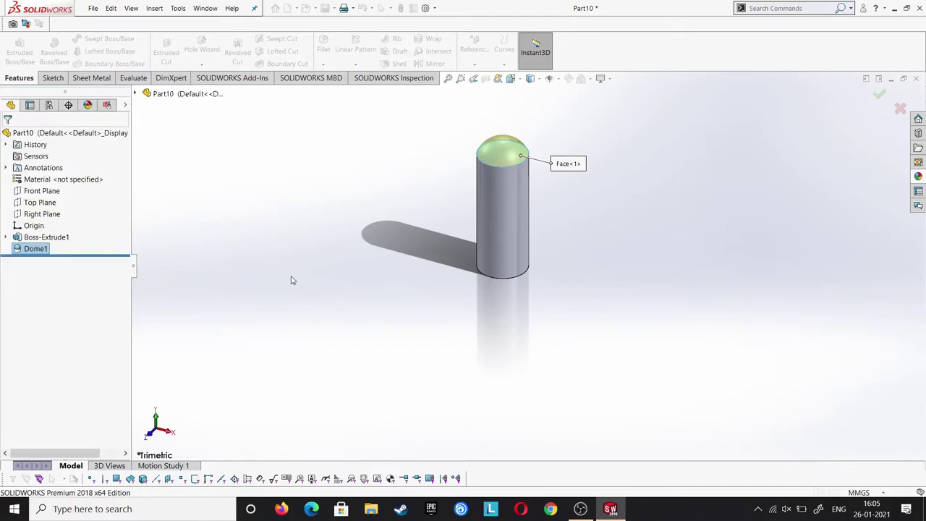
middle_click_drag(292, 254, 290, 190)
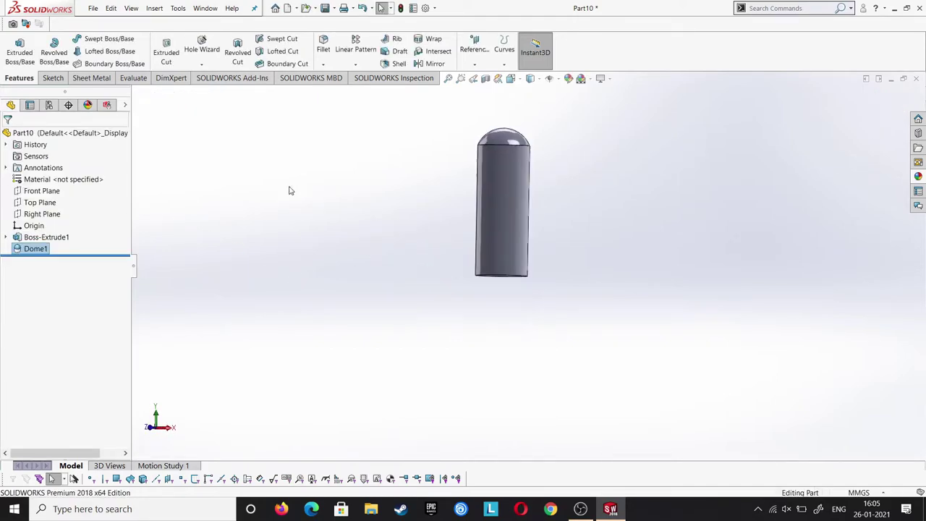
Add Dome2 to the cylinder's bottom face, matching the 2 mm top dome.
left_click(155, 9)
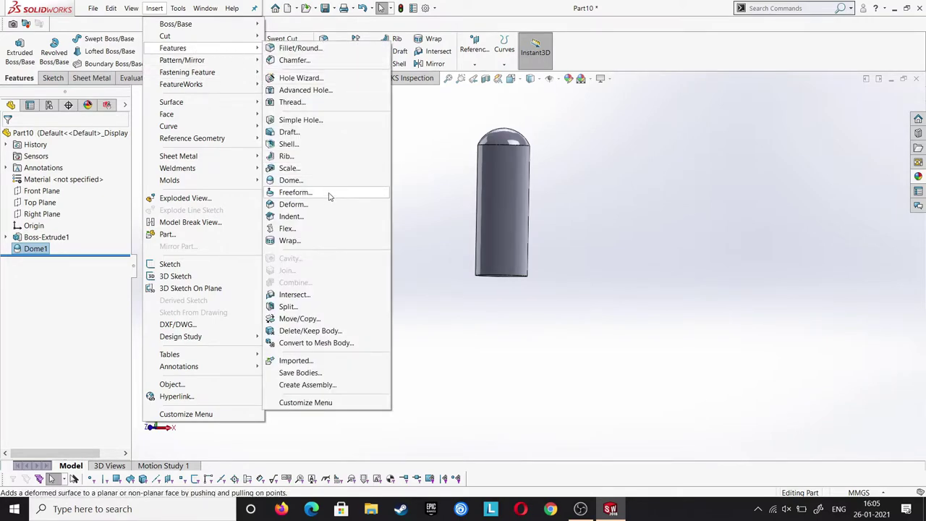
left_click(321, 183)
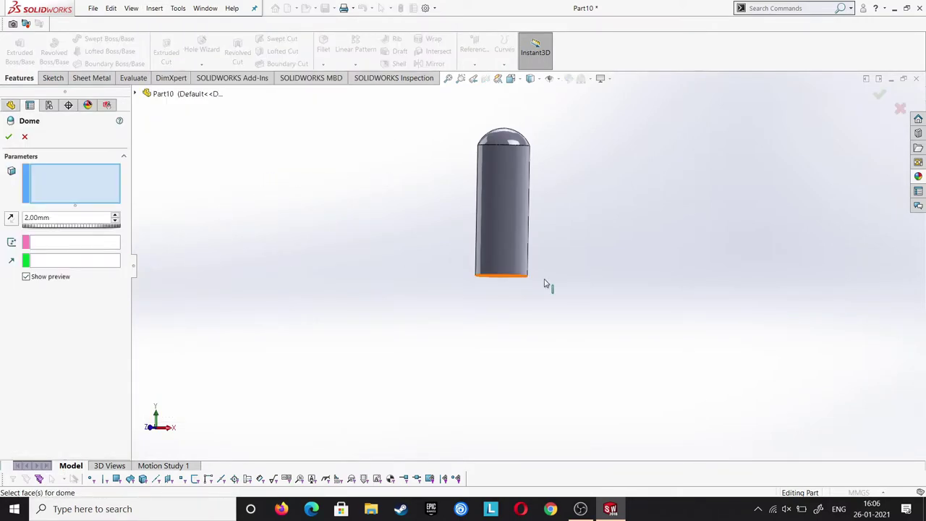
middle_click_drag(544, 284, 536, 275)
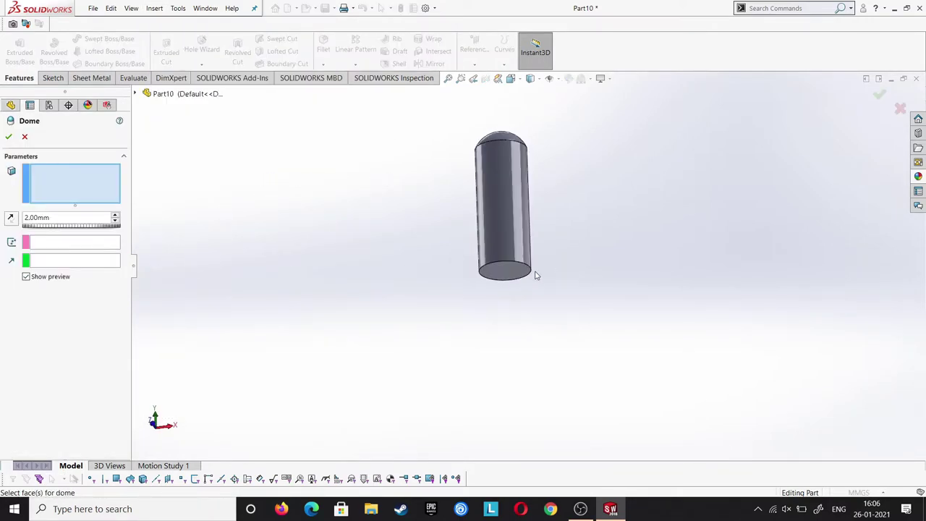
left_click(9, 137)
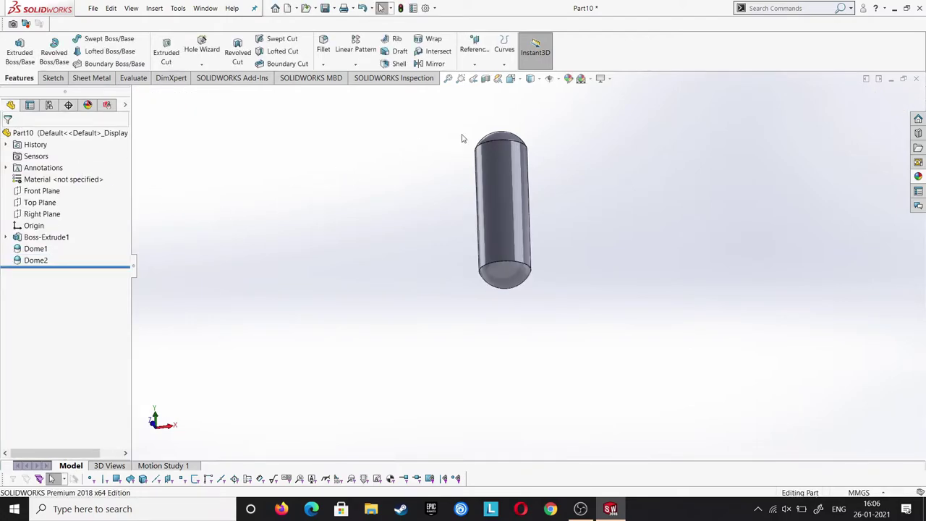
Apply the polished steel appearance to the domed cylinder.
left_click(918, 177)
double_click(787, 252)
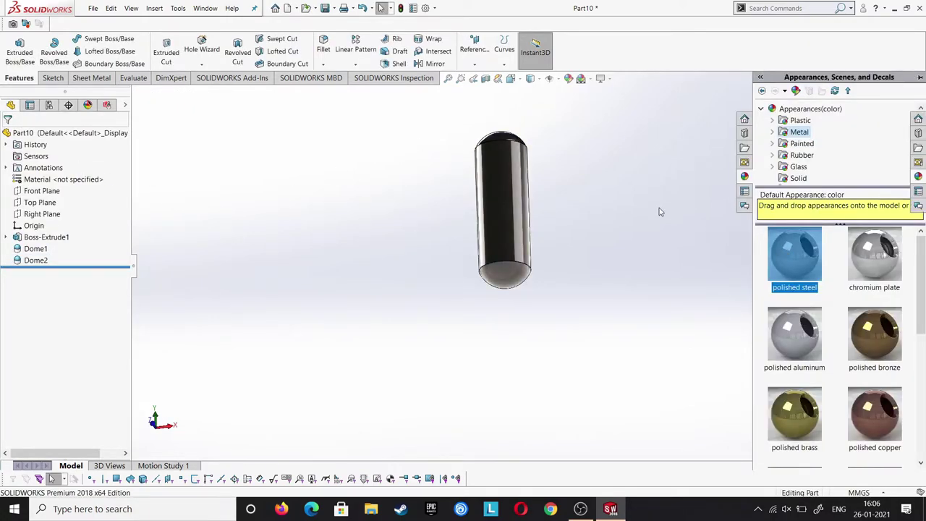
middle_click_drag(573, 175, 557, 116)
left_click(514, 80)
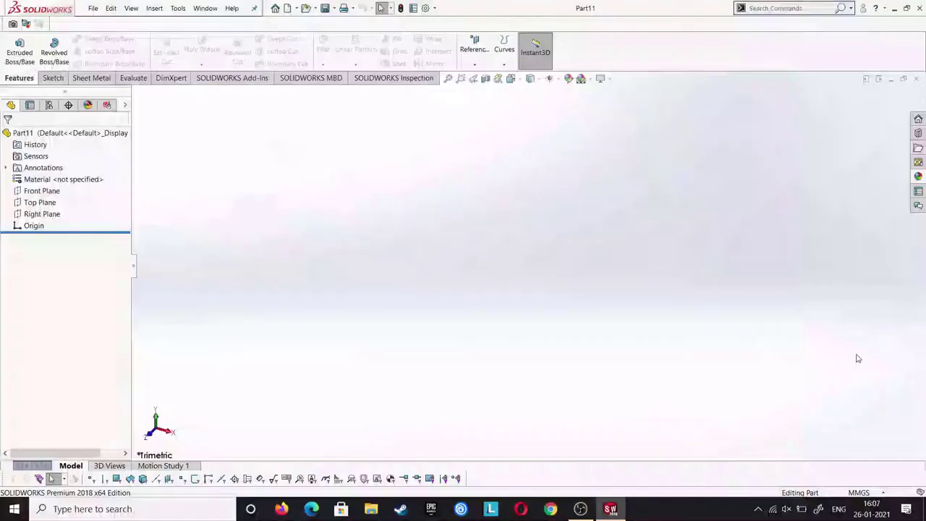
On the Front Plane, draw a vertical centerline with its midpoint on the origin.
left_click(41, 190)
left_click(59, 176)
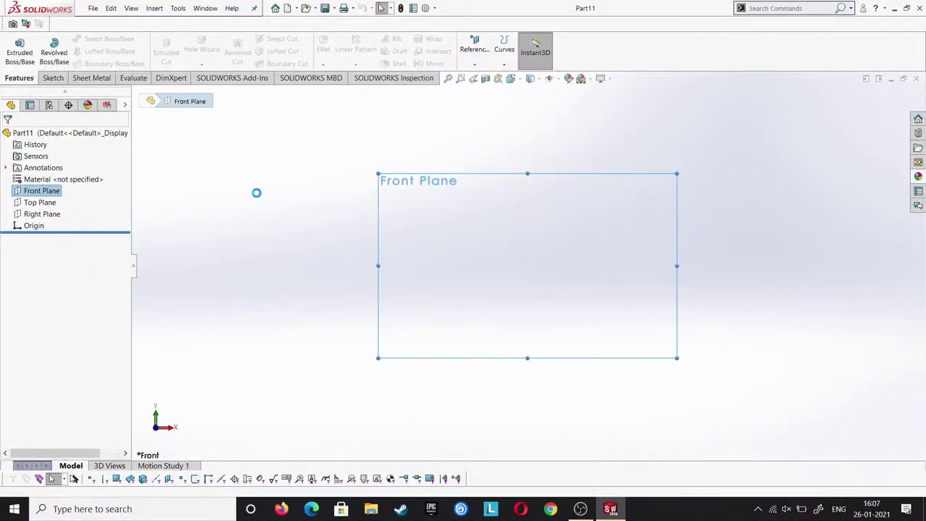
left_click(99, 39)
left_click(115, 64)
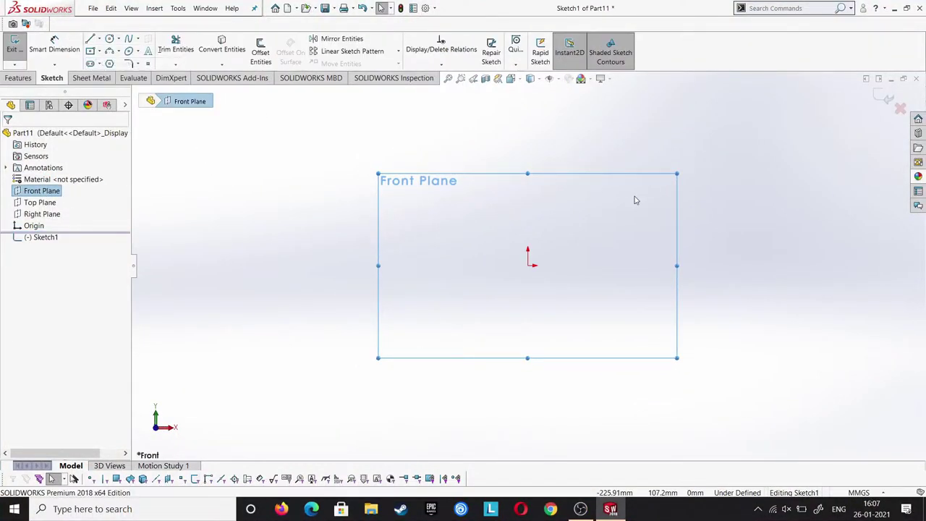
left_click(527, 131)
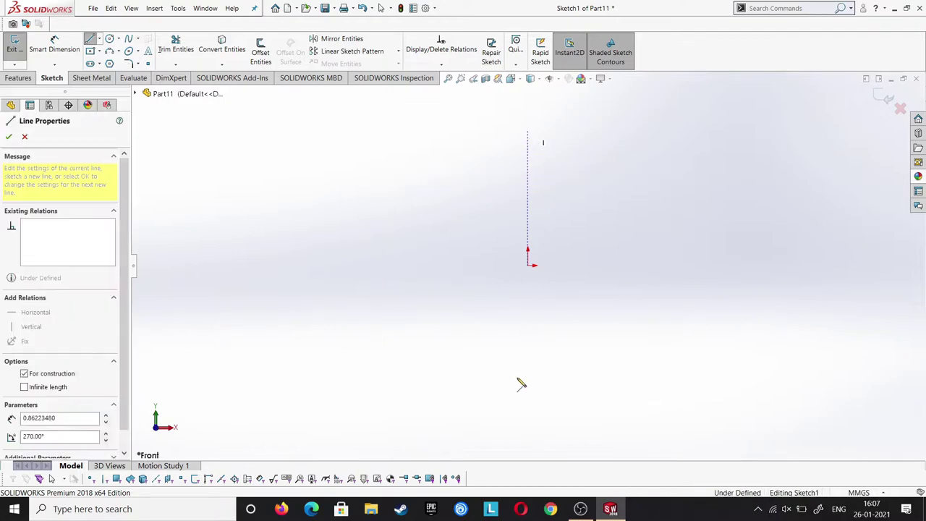
left_click(528, 403)
right_click(549, 396)
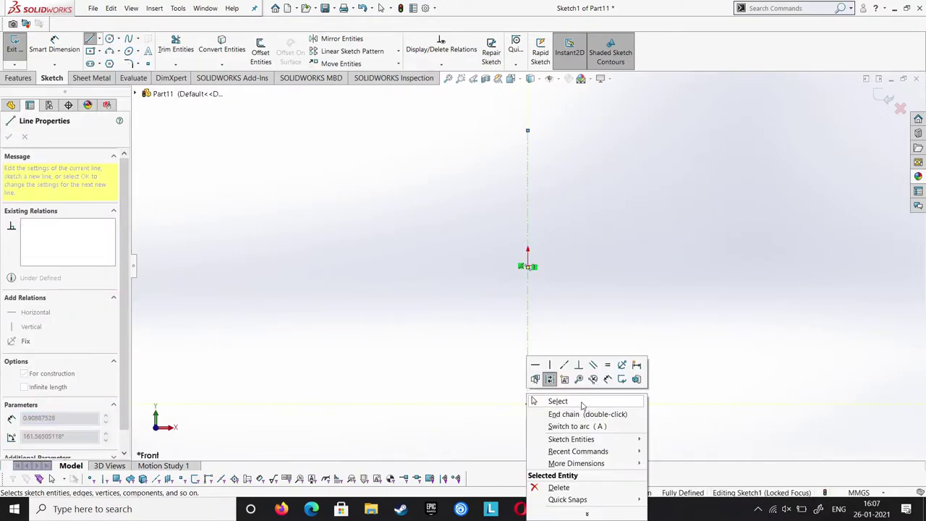
left_click(548, 403)
left_click(528, 274)
left_click(527, 266, "ctrl")
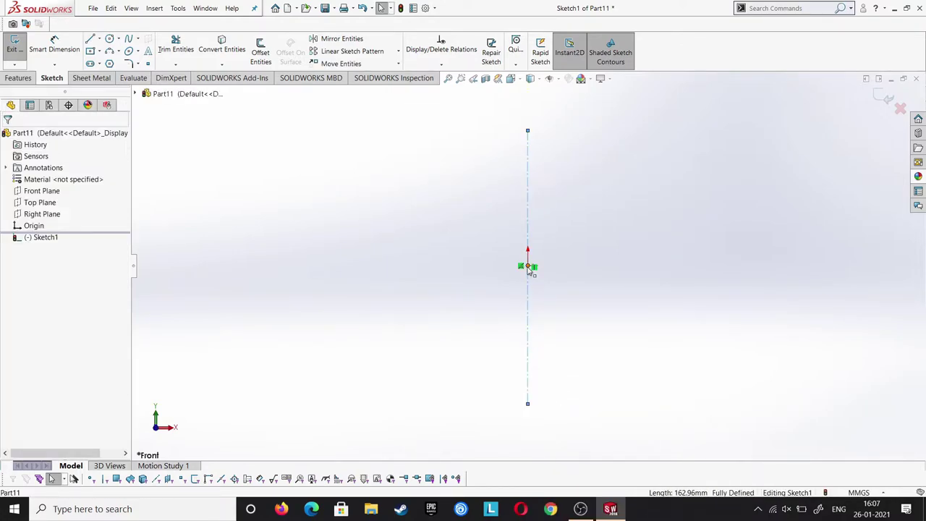
left_click(8, 136)
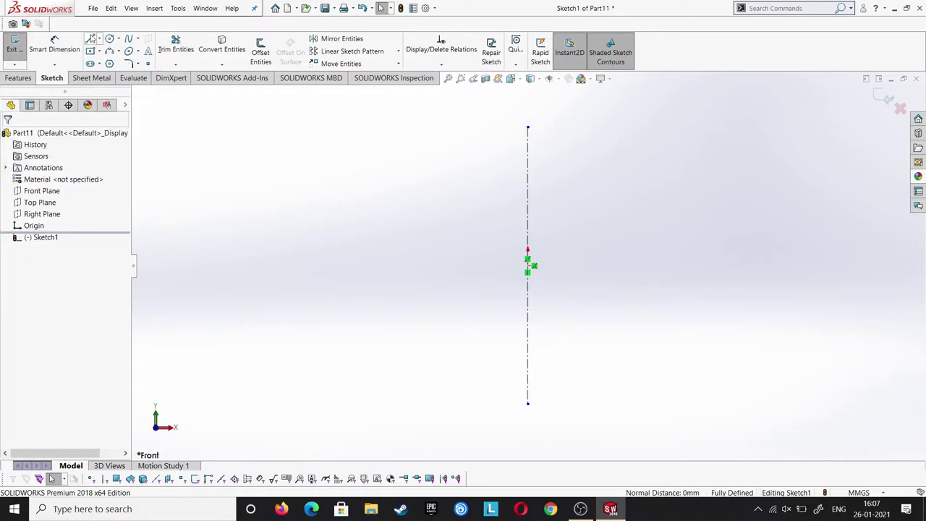
Draw the closed profile beside the centerline and dimension the right line from the centerline.
left_click(89, 39)
left_click(528, 128)
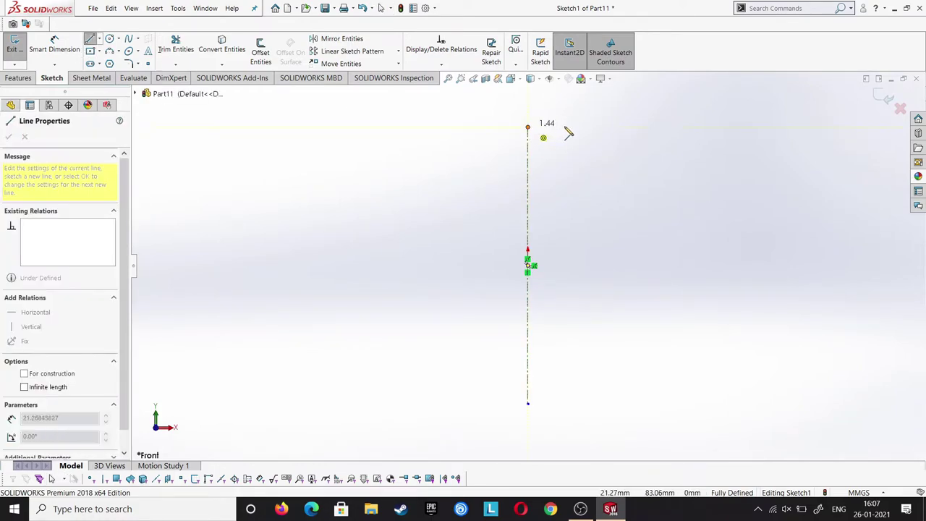
left_click(565, 383)
left_click(528, 403)
right_click(529, 399)
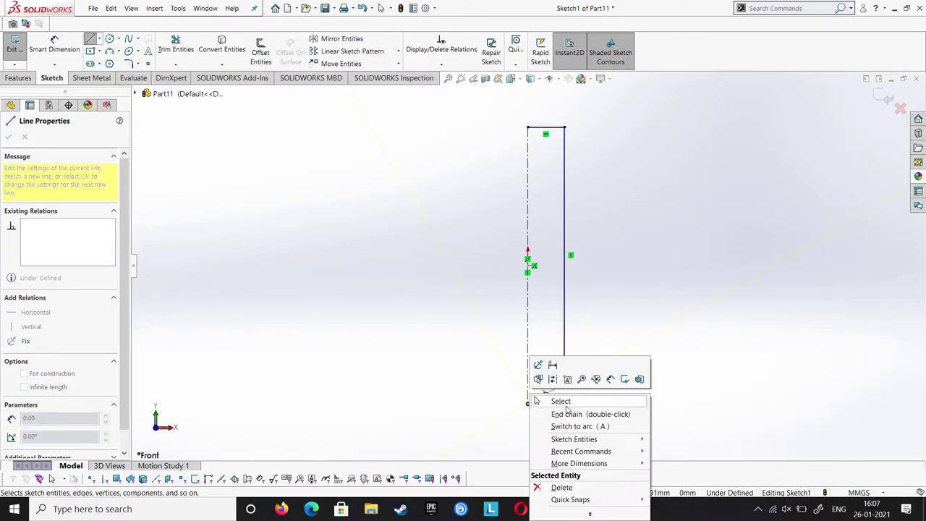
left_click(551, 401)
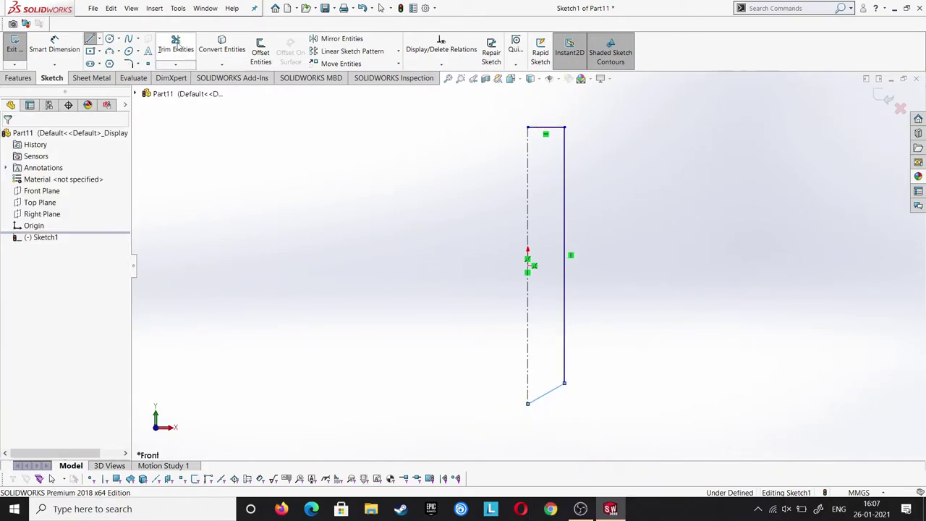
left_click(565, 152)
left_click(528, 148)
Set the profile's width from the centerline to 10 mm.
left_click(510, 93)
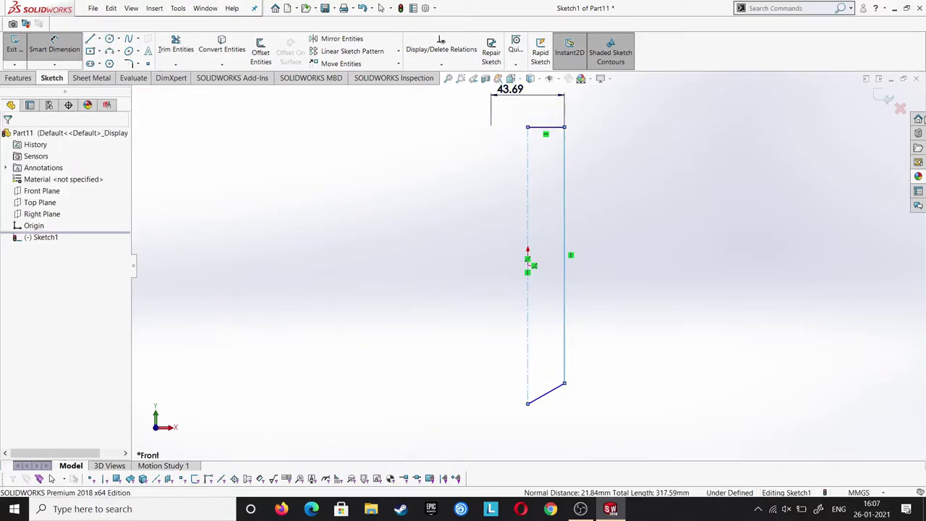
type("10")
key("Return")
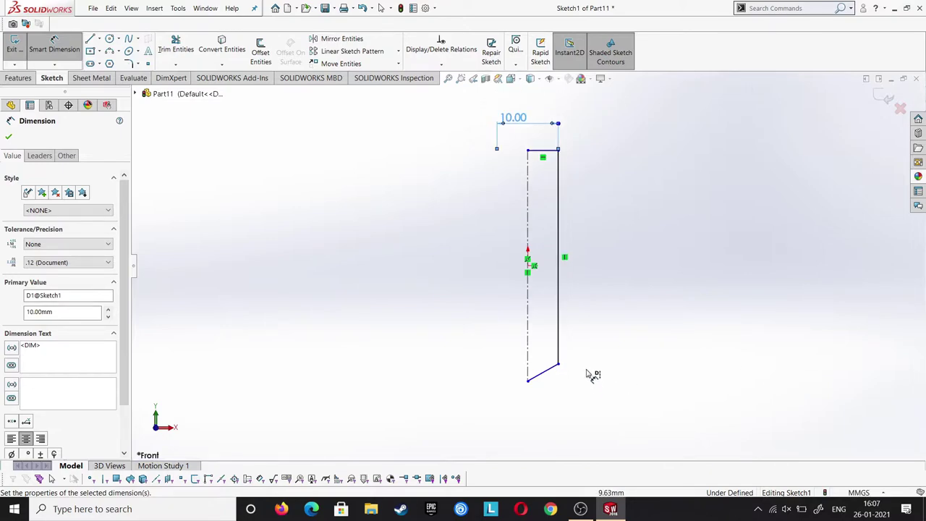
left_click(560, 322)
left_click(700, 298)
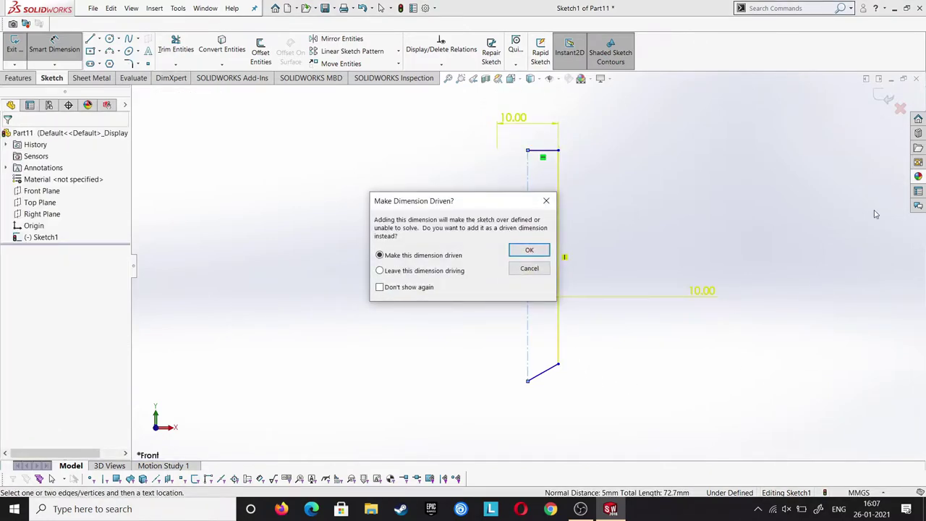
key("Escape")
left_click(563, 259)
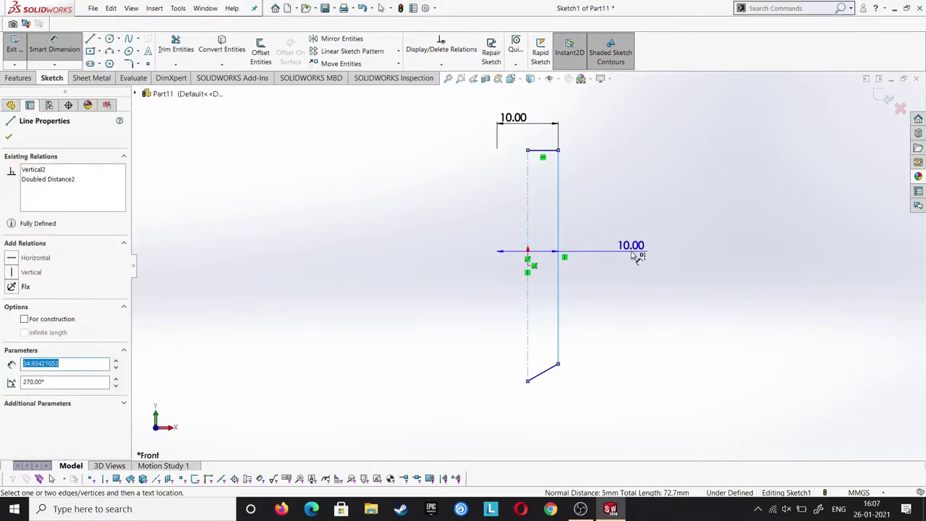
Dimension the profile's height to 70 mm.
left_click(691, 255)
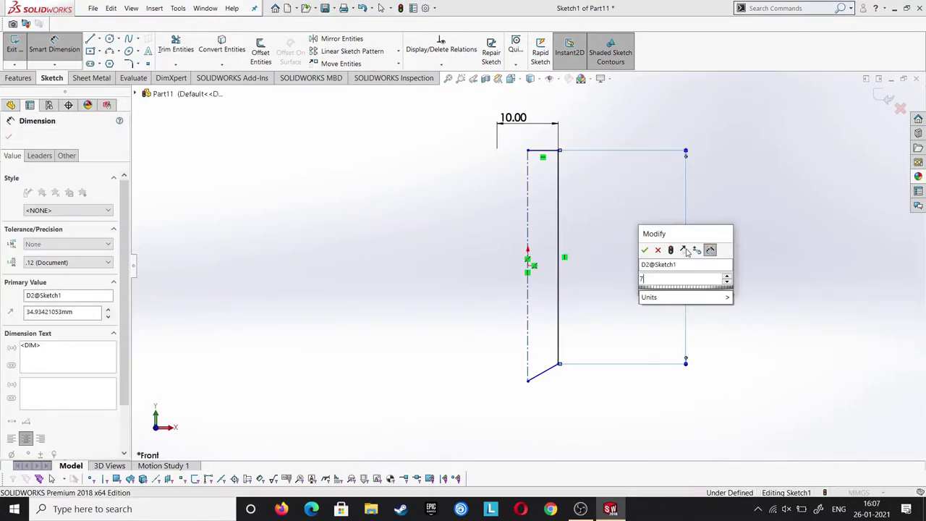
type("70")
key("Return")
scroll(545, 326, "up", 1)
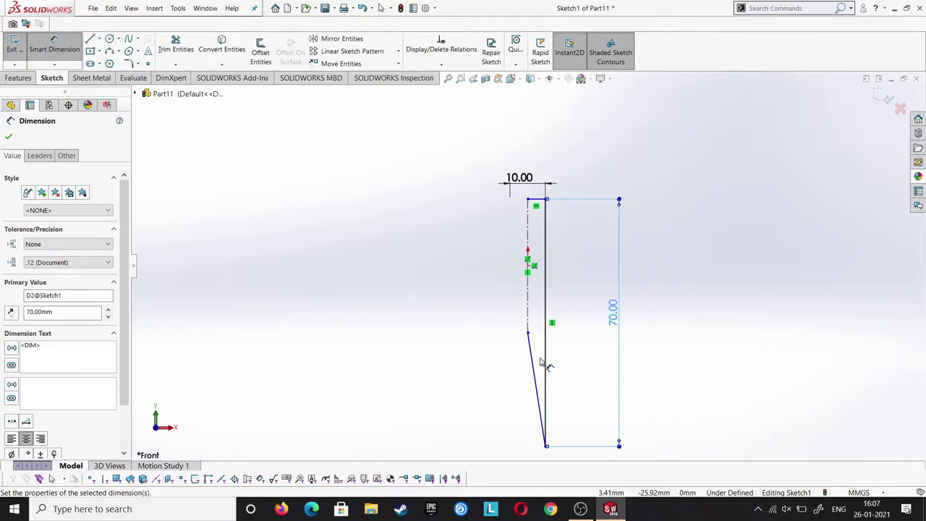
scroll(539, 340, "up", 1)
key("Escape")
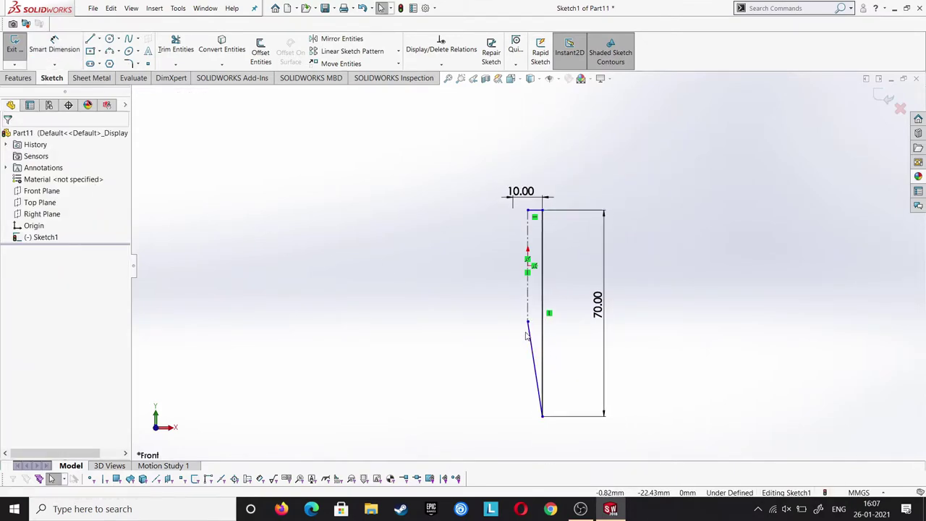
Move the tip point down the centerline and dimension the tip length to 5 mm.
left_click_drag(531, 327, 518, 384)
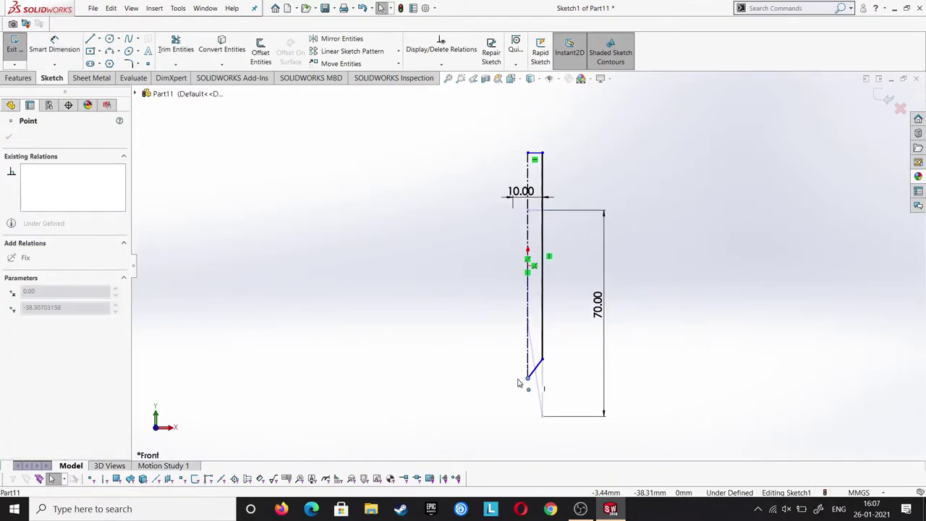
left_click(461, 313)
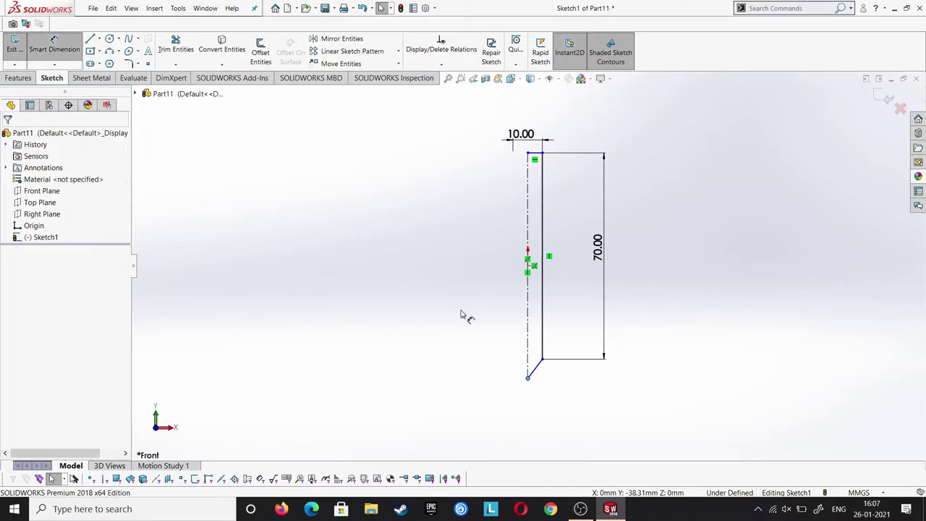
left_click(528, 377)
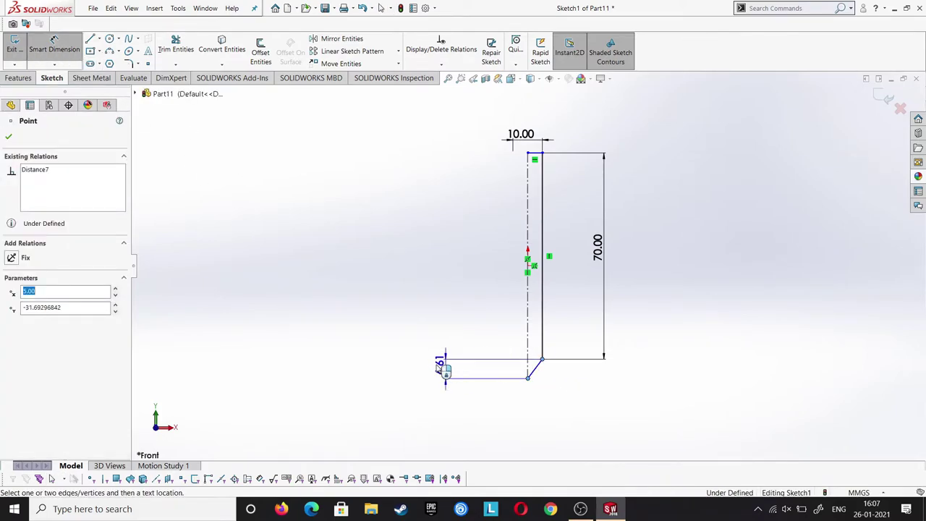
left_click(437, 367)
key("Return")
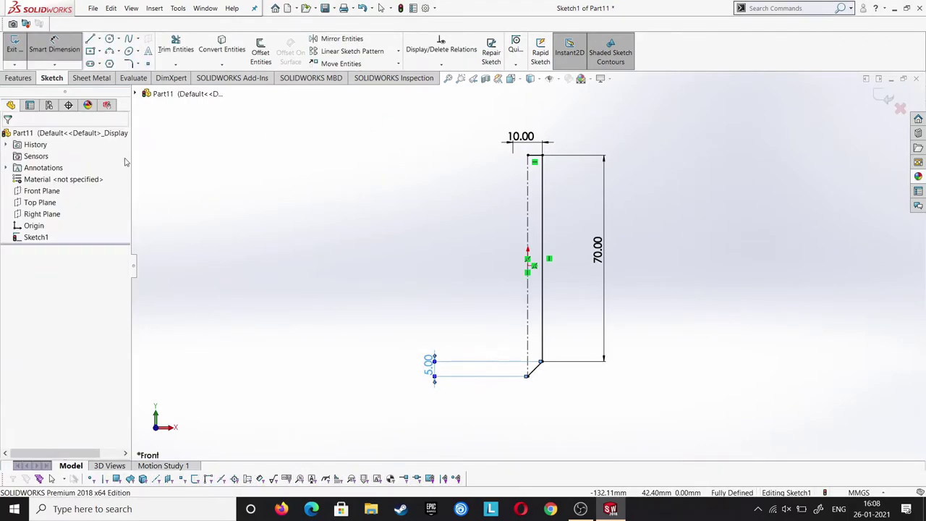
left_click(548, 324)
Make the centerline a regular line and revolve the profile 360° about it.
scroll(549, 327, "down", 1)
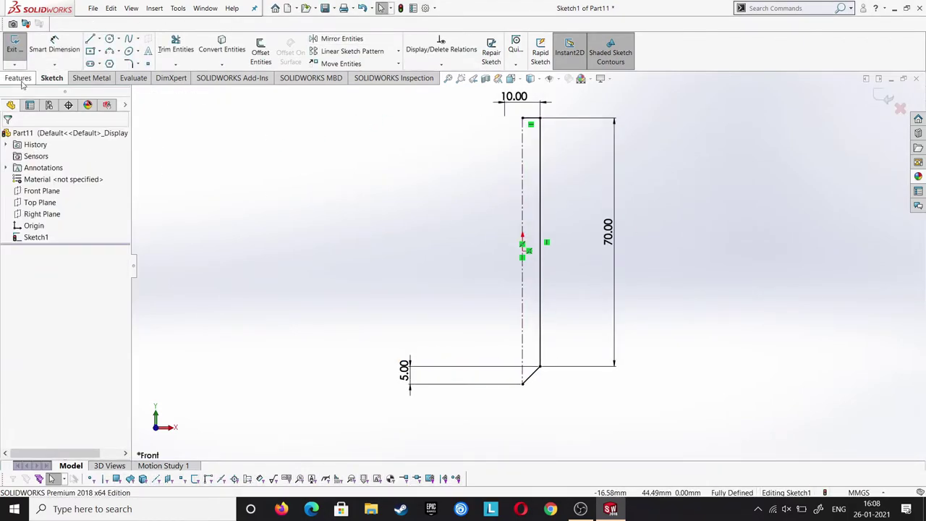
left_click(522, 202)
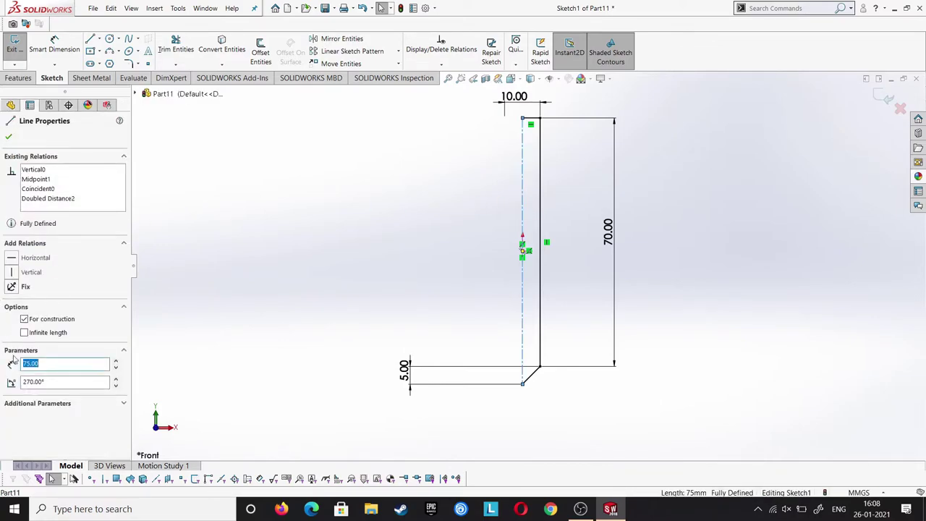
left_click(29, 321)
left_click(8, 139)
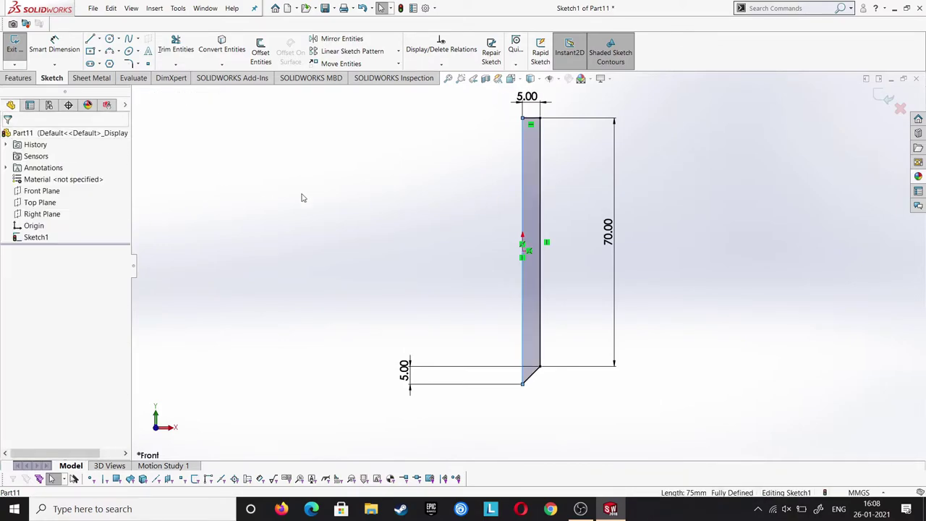
left_click(19, 79)
left_click(55, 52)
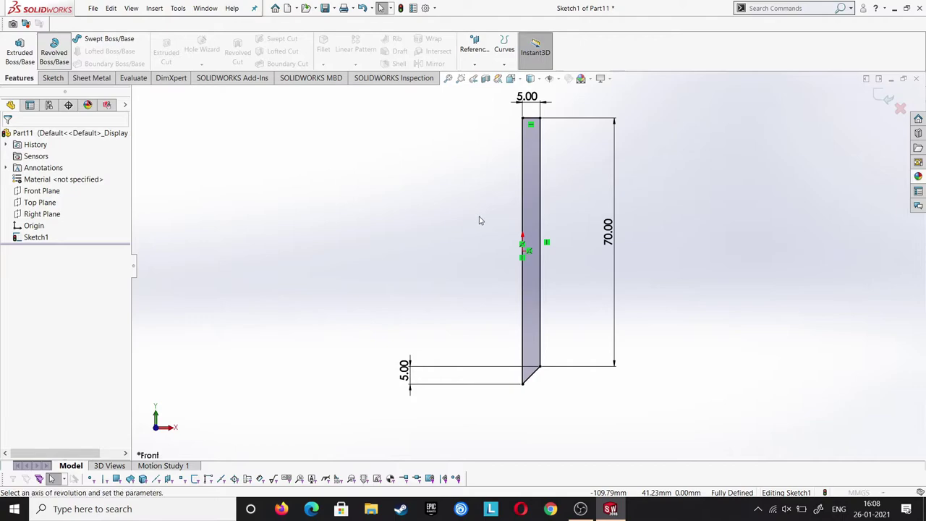
left_click(534, 232)
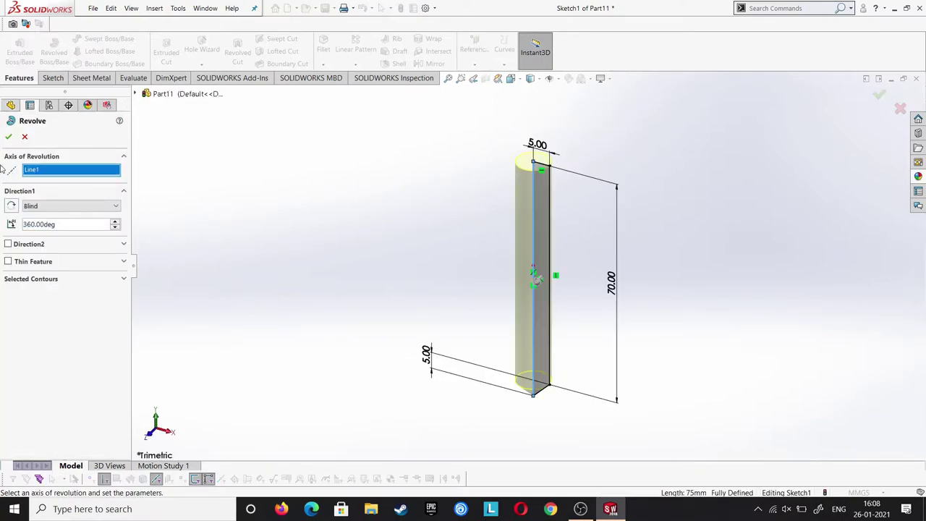
key("Return")
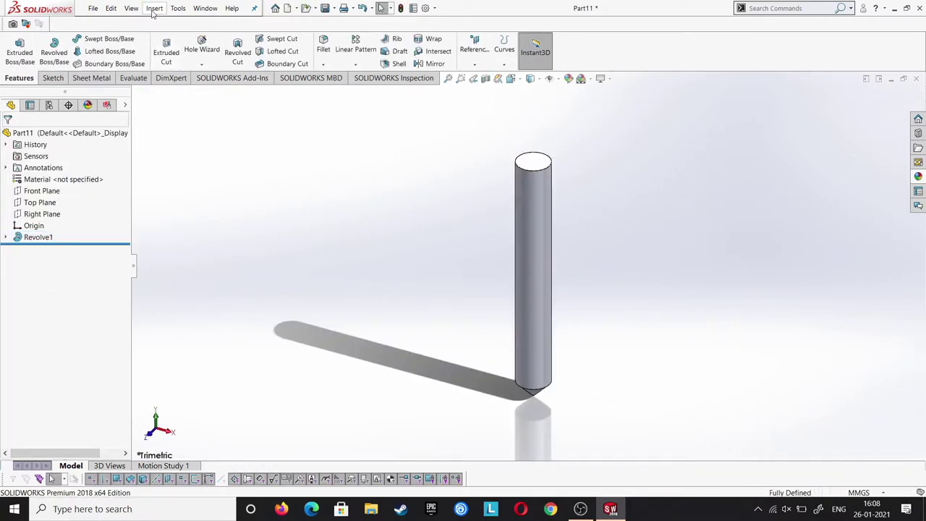
Add a 2 mm dome to the pin's flat top face.
left_click(154, 8)
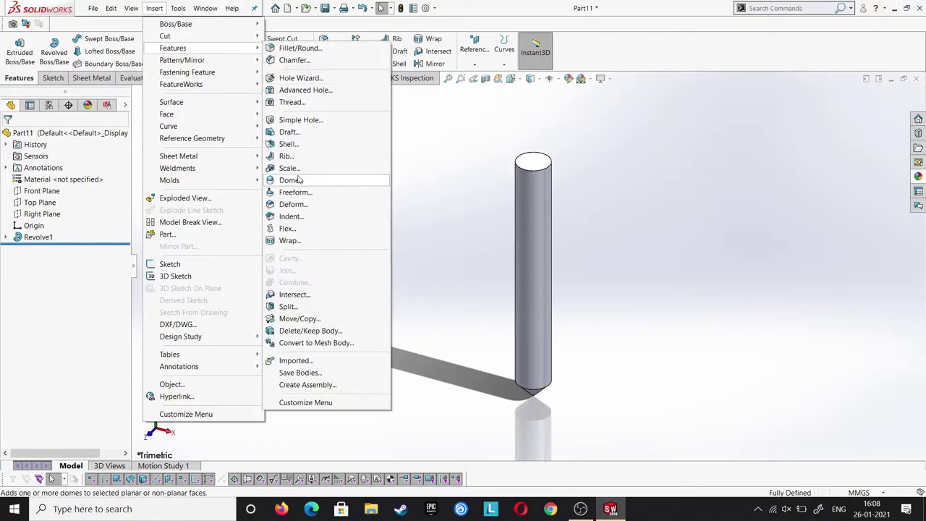
left_click(409, 178)
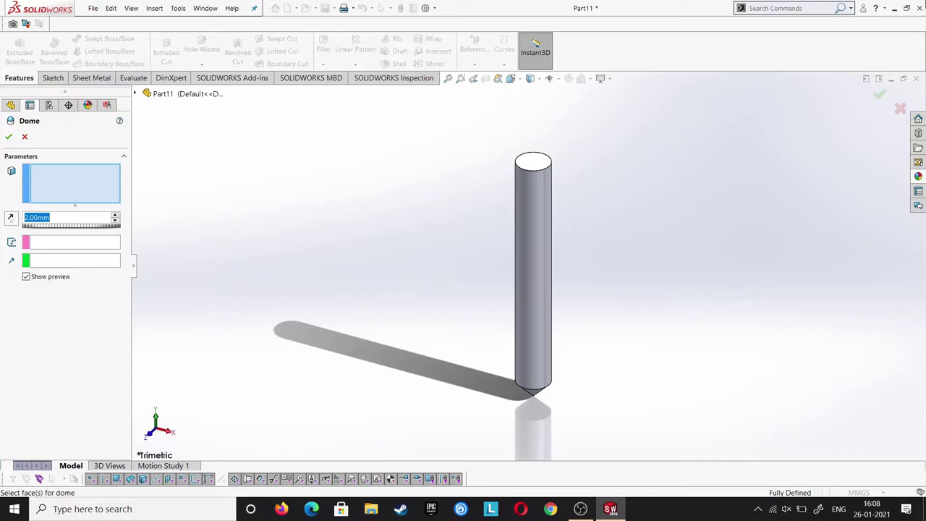
left_click(542, 163)
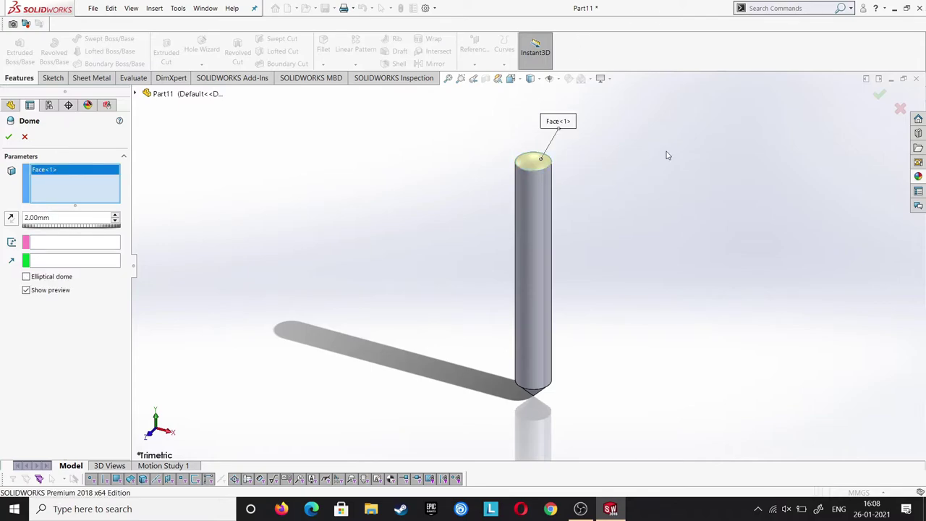
key("Return")
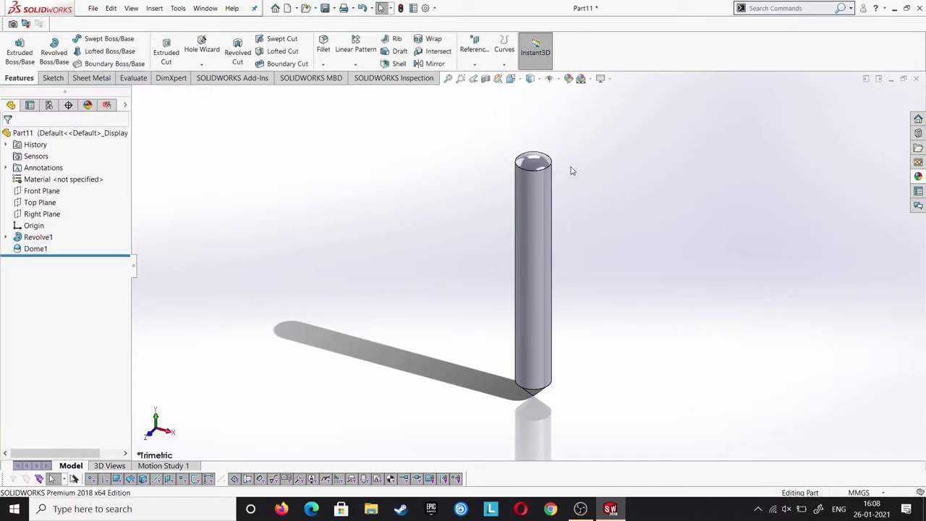
Apply polished steel to the pin, then begin a sketch on Part12's Front Plane.
left_click(919, 177)
double_click(794, 259)
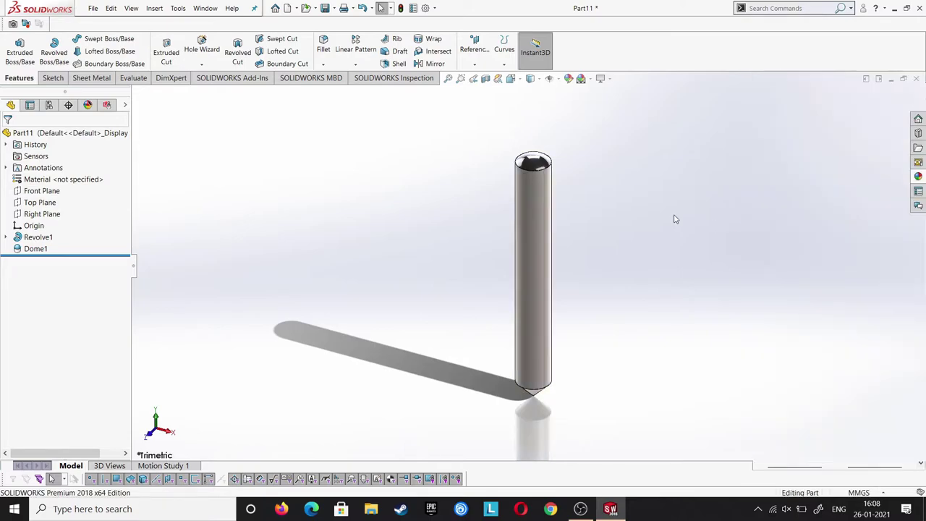
left_click(510, 80)
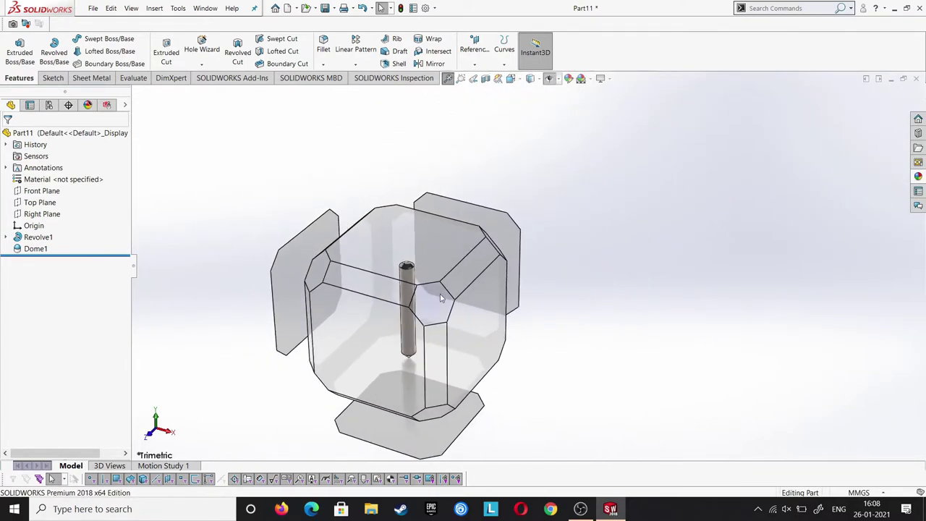
left_click(512, 290)
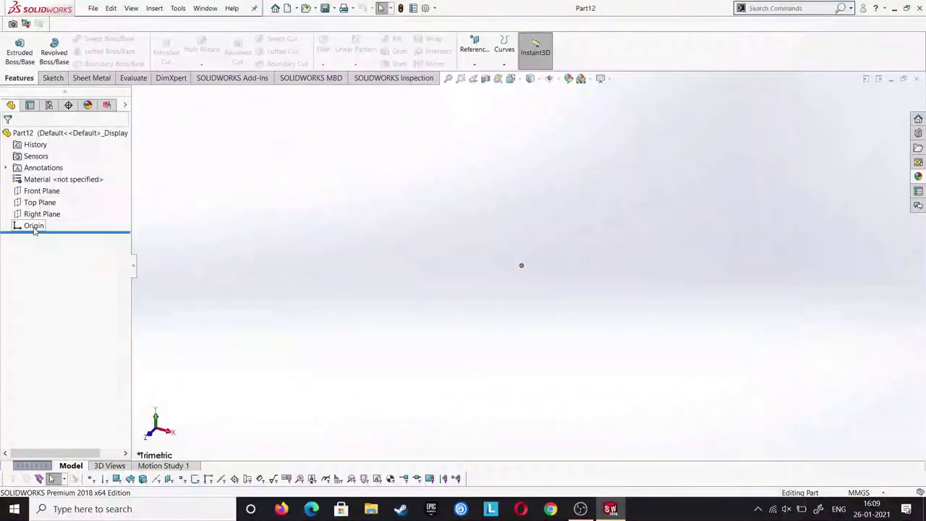
left_click(42, 190)
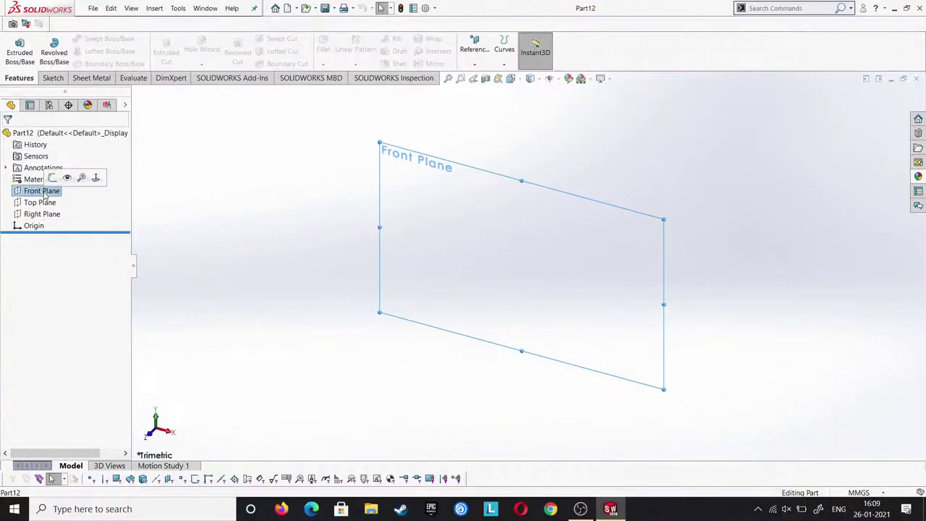
left_click(52, 178)
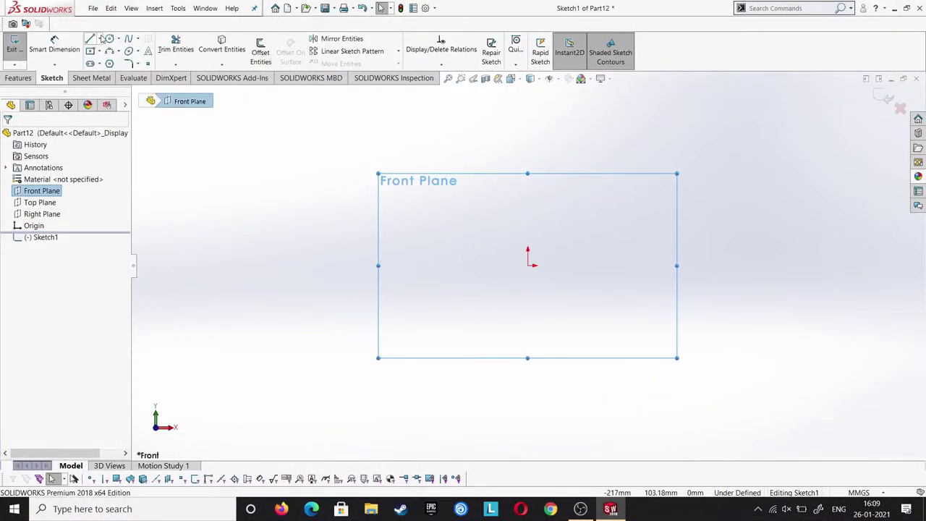
Draw a vertical centerline through the origin and tie it to the origin.
left_click(100, 39)
left_click(109, 50)
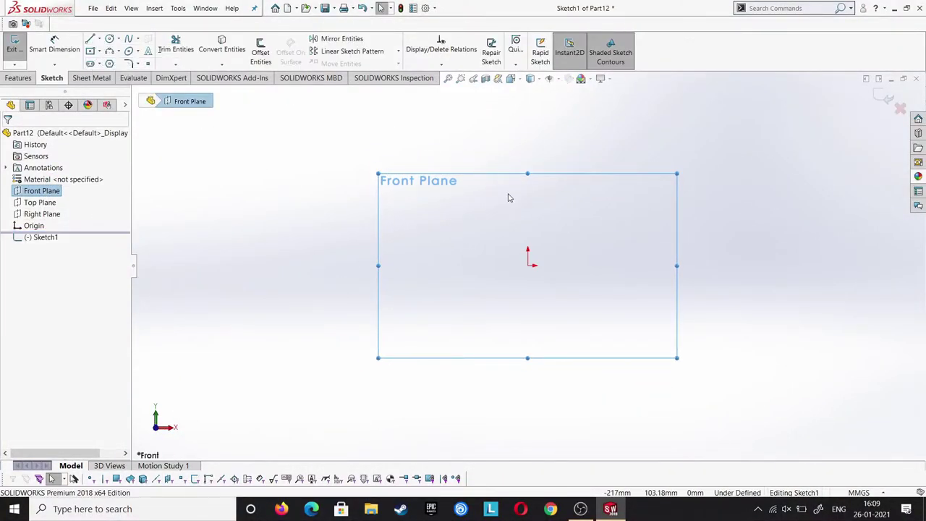
left_click(528, 235)
left_click(528, 307)
right_click(530, 310)
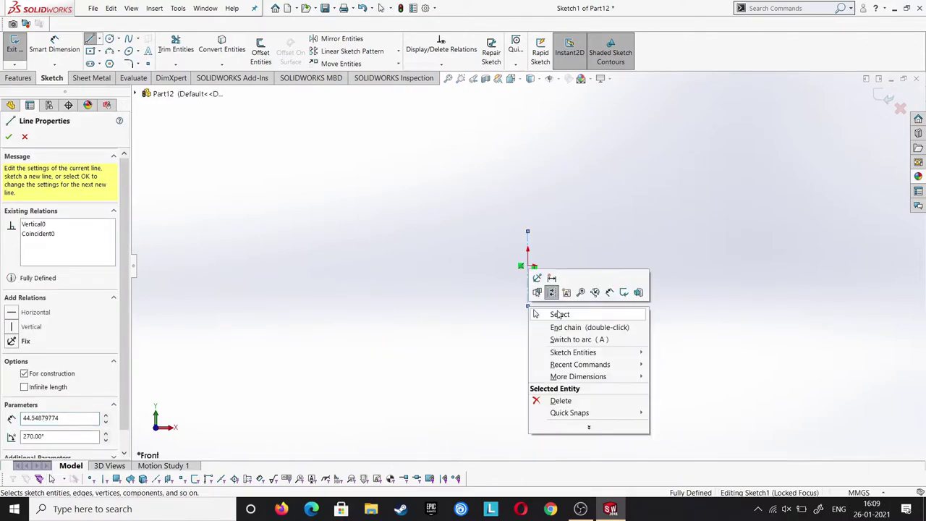
left_click(557, 398)
left_click(529, 262)
left_click(528, 267, "ctrl")
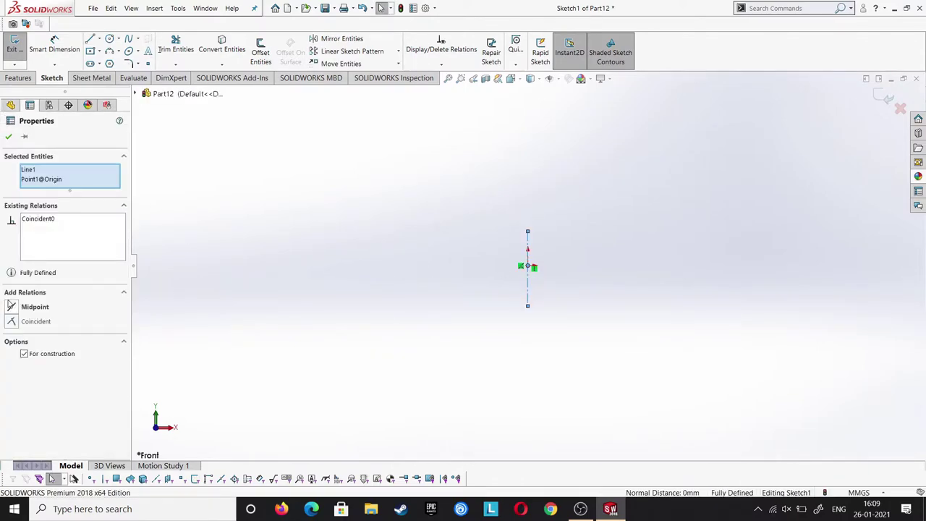
left_click(8, 138)
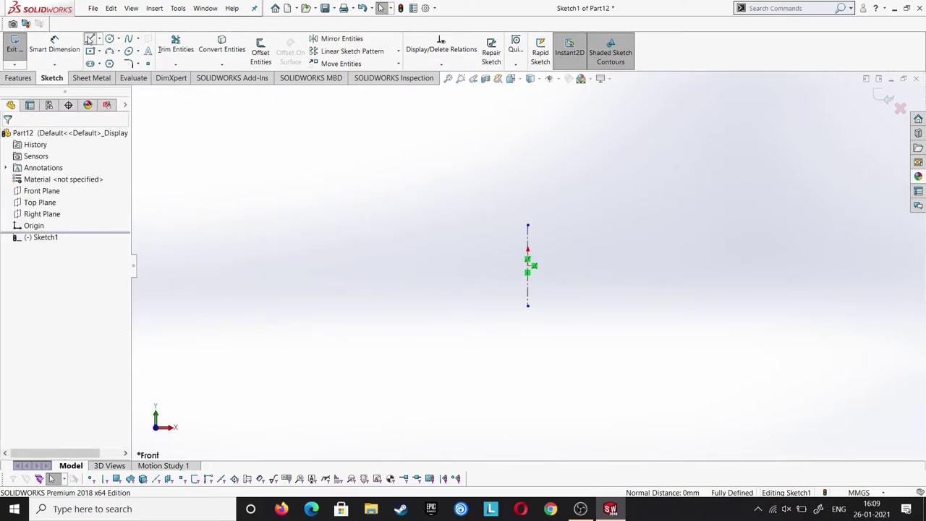
Draw the closed six-sided stepped outline to the right of the centerline.
left_click(90, 39)
left_click(579, 226)
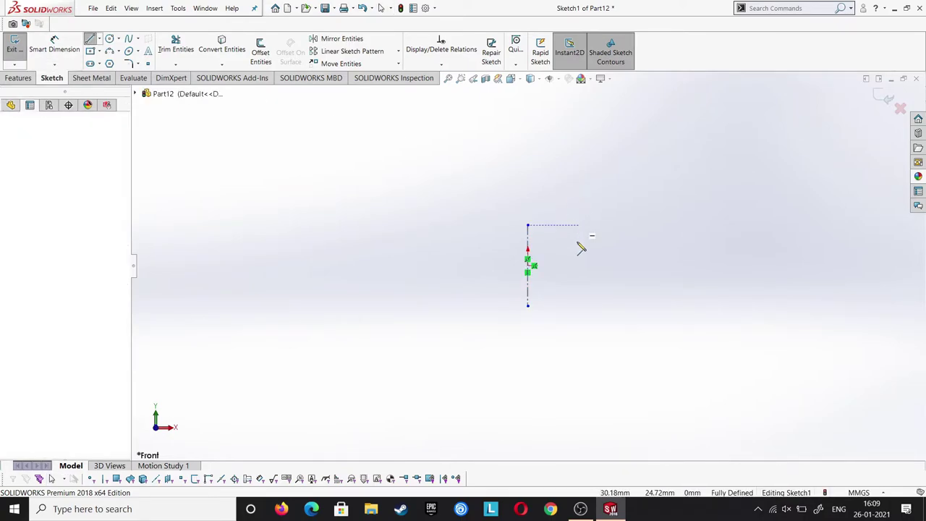
left_click(579, 306)
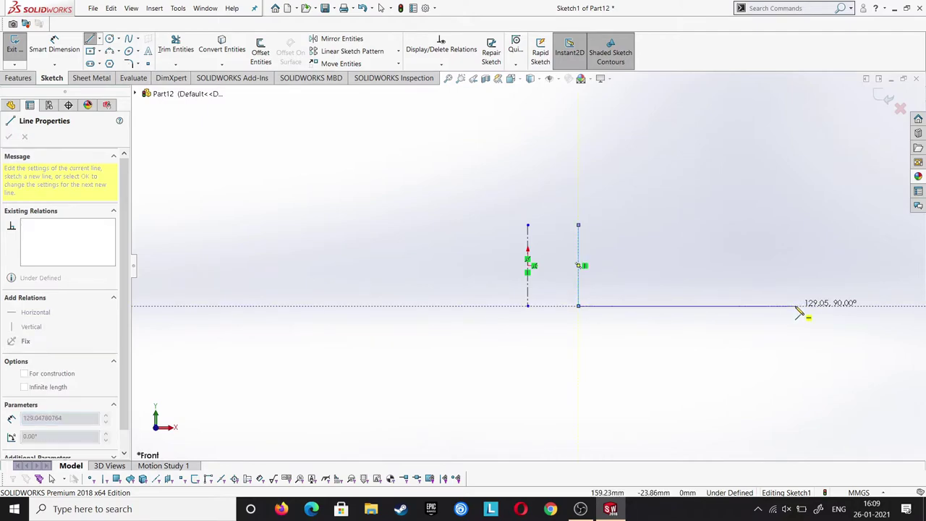
left_click(727, 307)
left_click(728, 292)
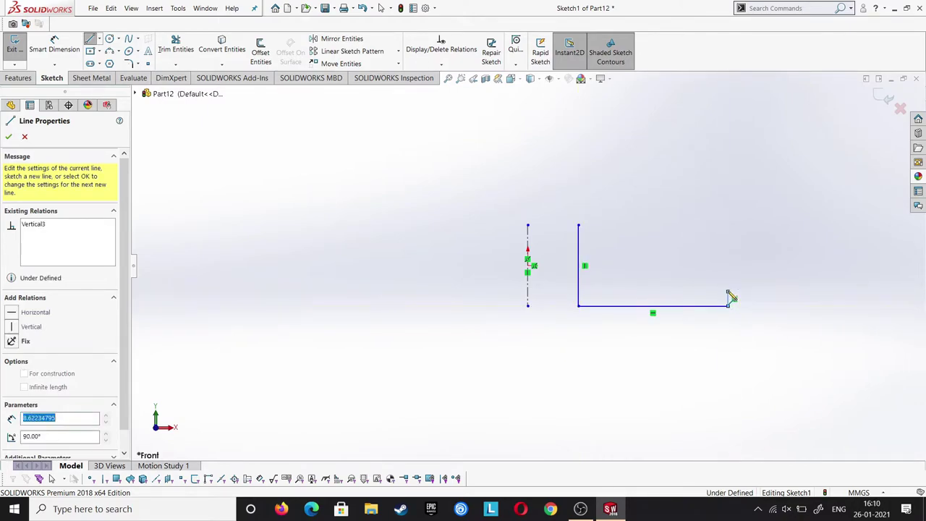
left_click(852, 292)
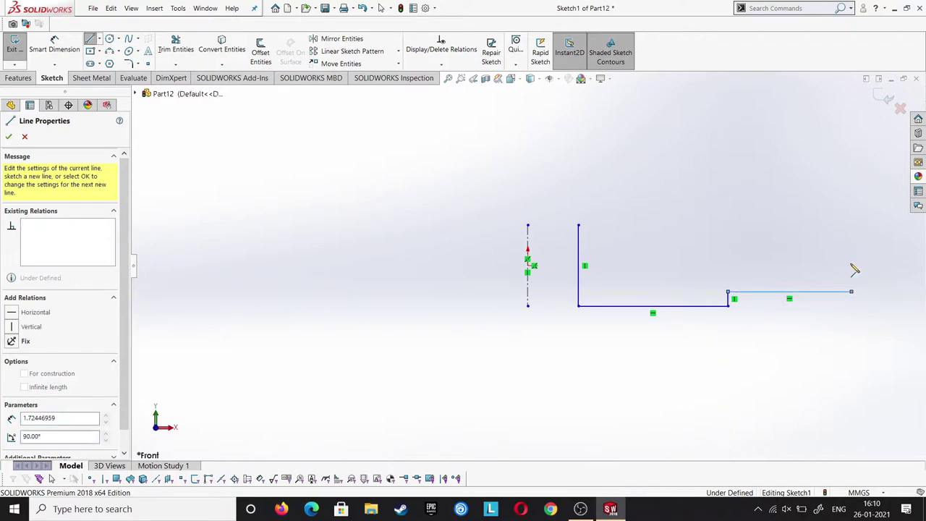
left_click(851, 225)
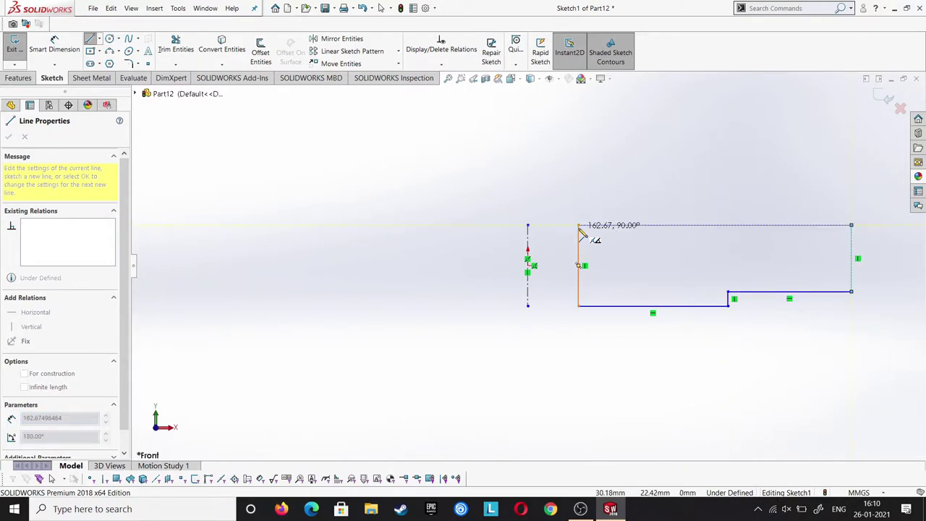
left_click(578, 226)
right_click(580, 226)
left_click(618, 233)
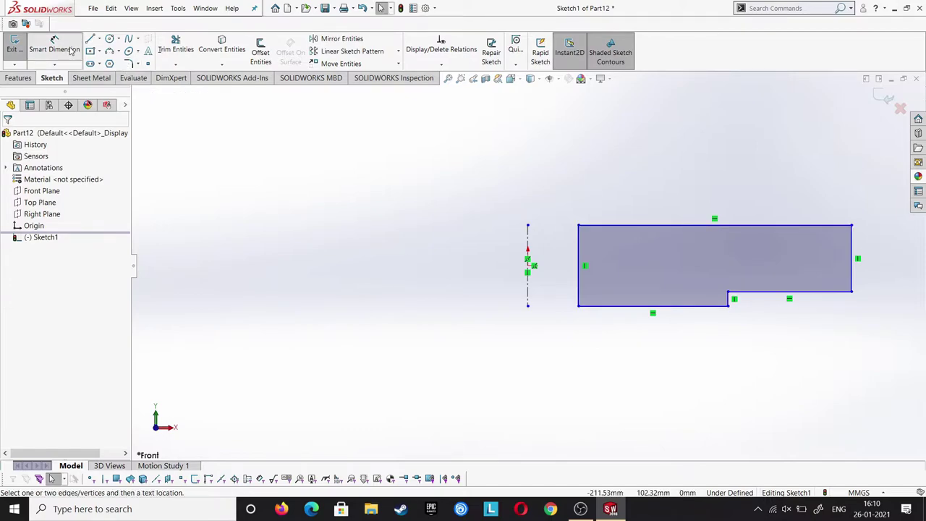
Dimension the left edge 10 mm from the centerline and the lower step 46 mm.
left_click(528, 284)
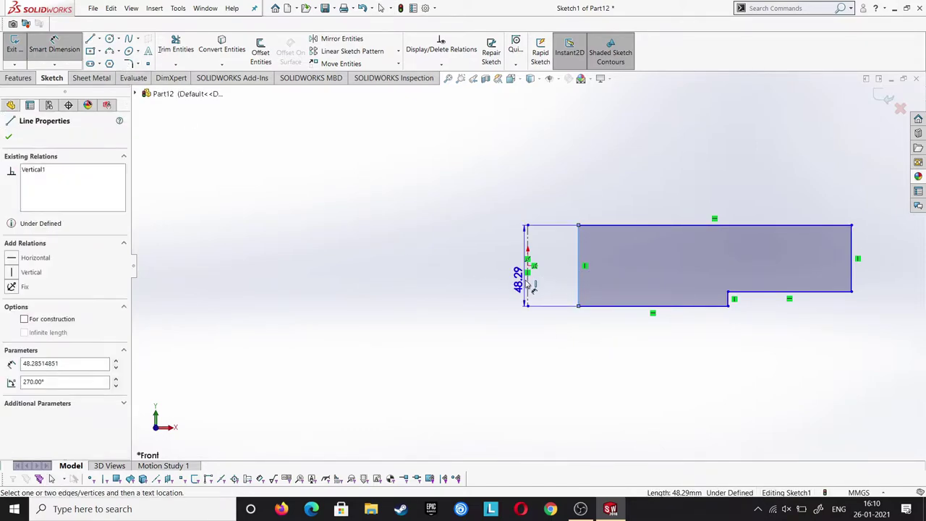
left_click(528, 268)
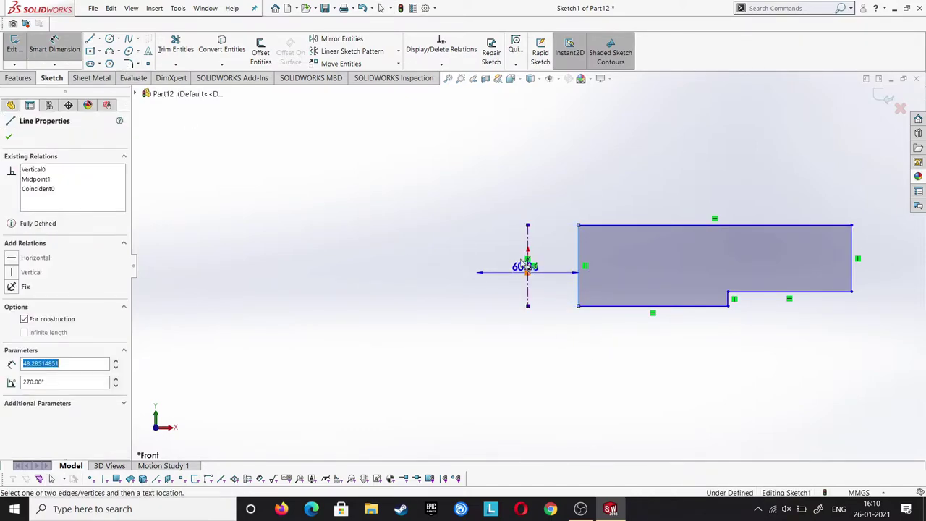
left_click(491, 193)
type("10")
key("Return")
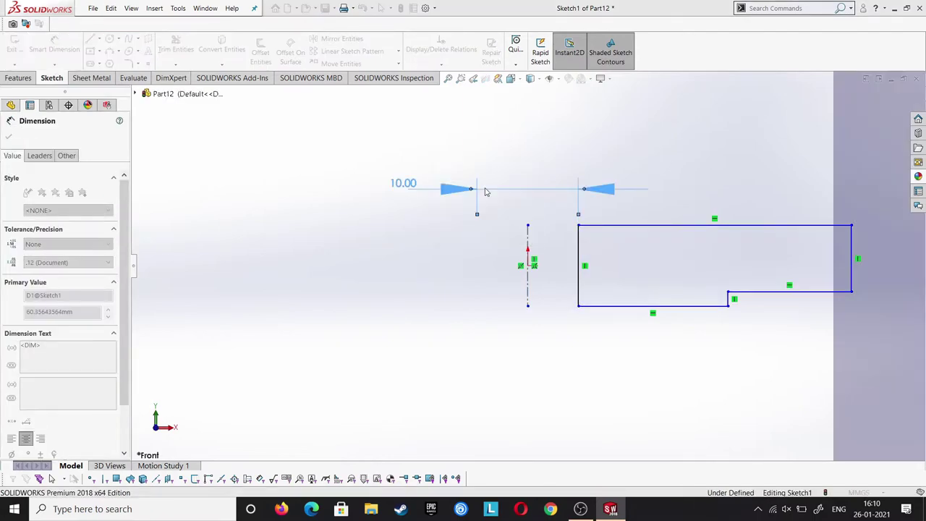
left_click(733, 301)
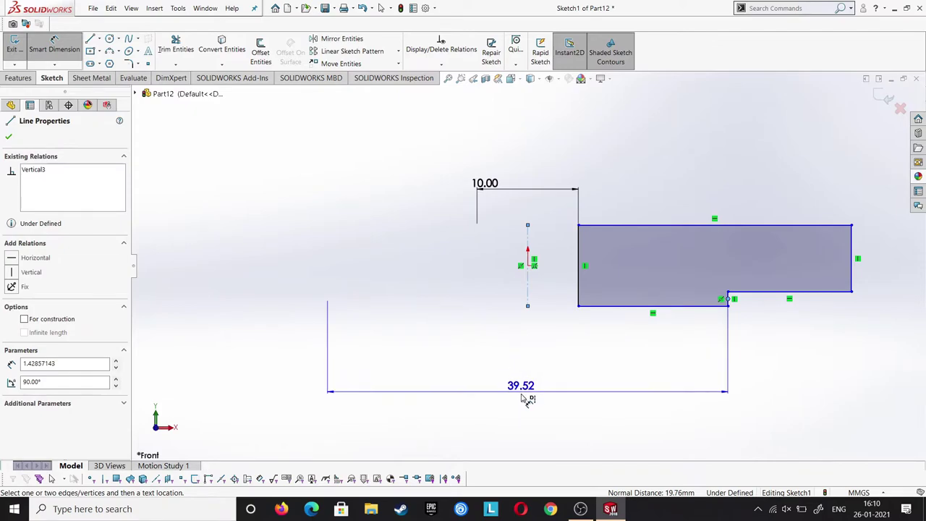
left_click(527, 391)
type("46")
key("Return")
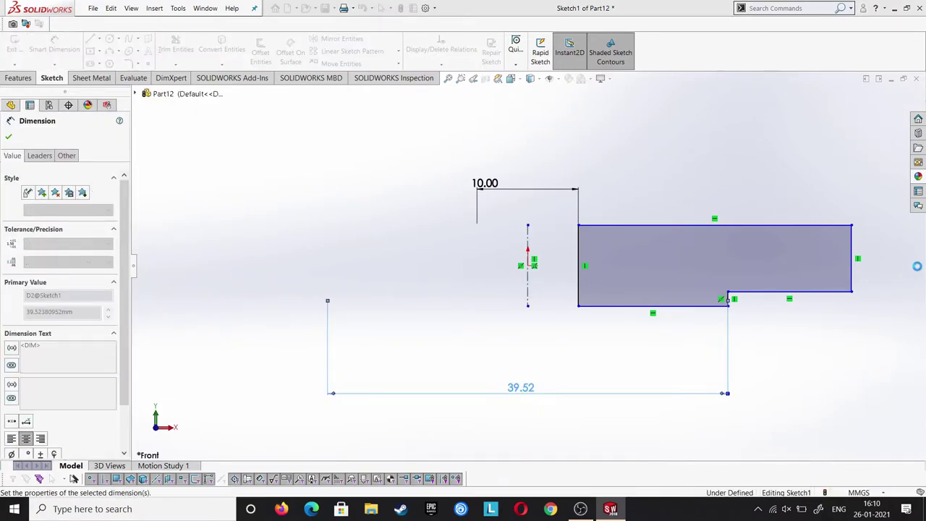
Set the overall dimension to 75 mm, discarding a redundant extra dimension.
left_click(852, 257)
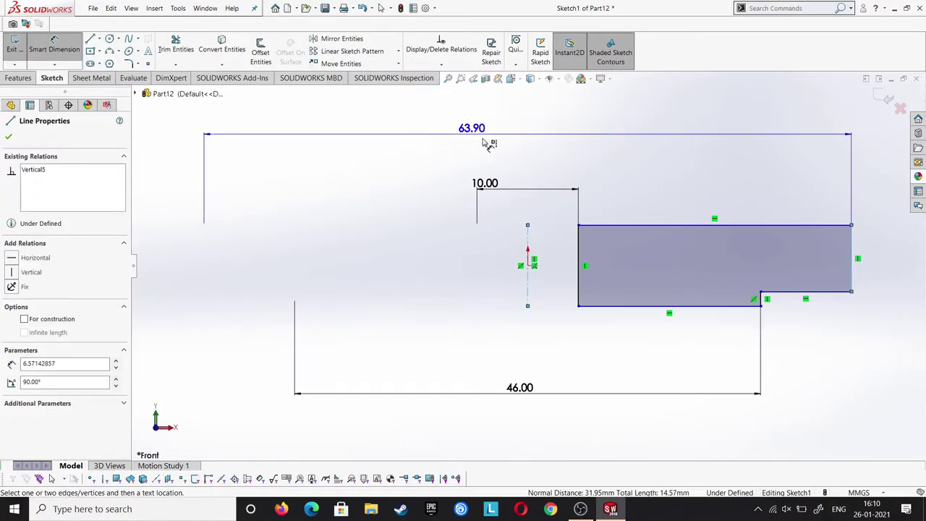
left_click(526, 141)
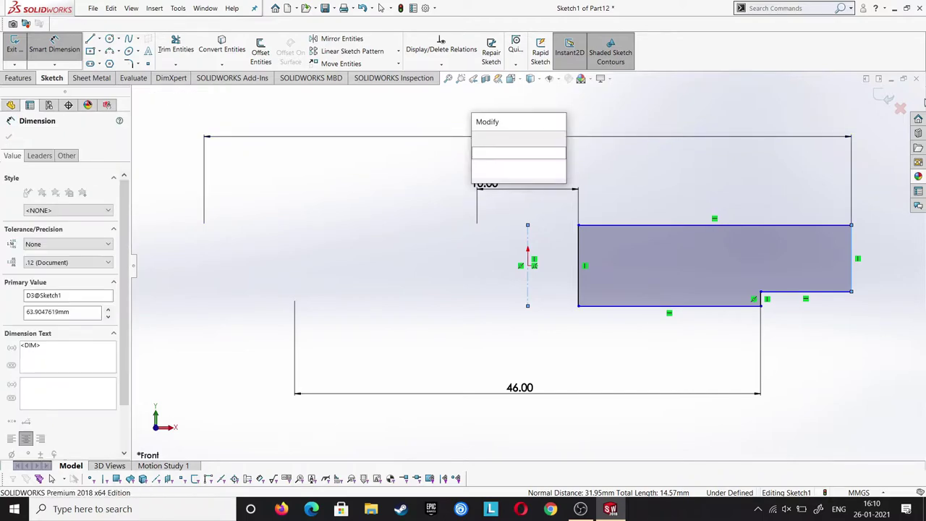
type("75")
key("Return")
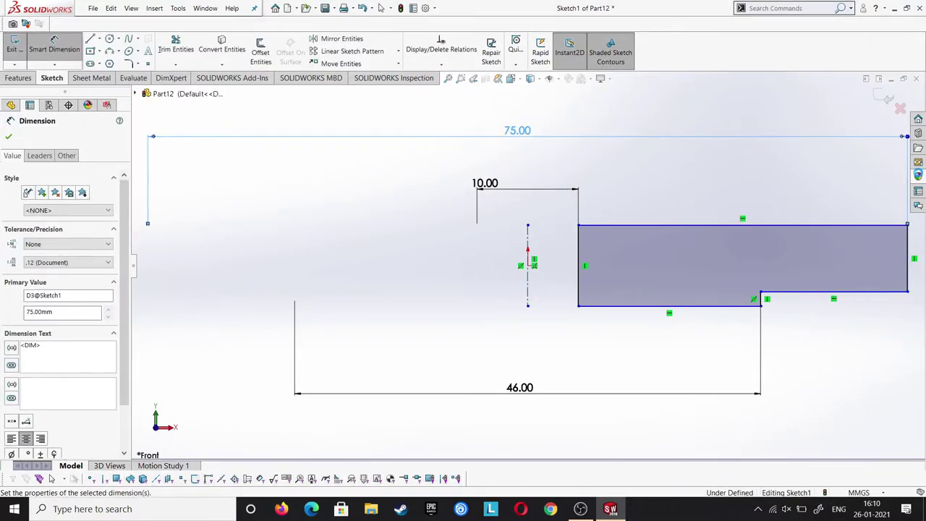
left_click(839, 269)
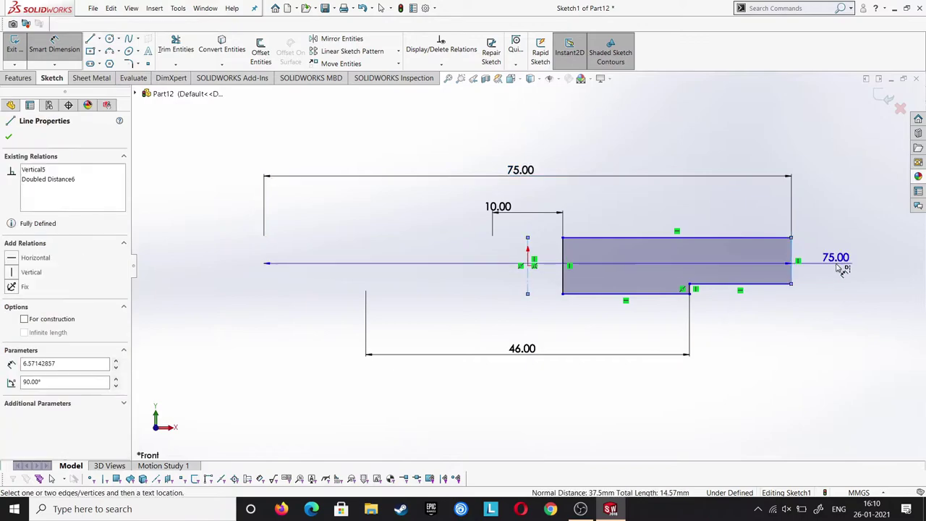
left_click(852, 257)
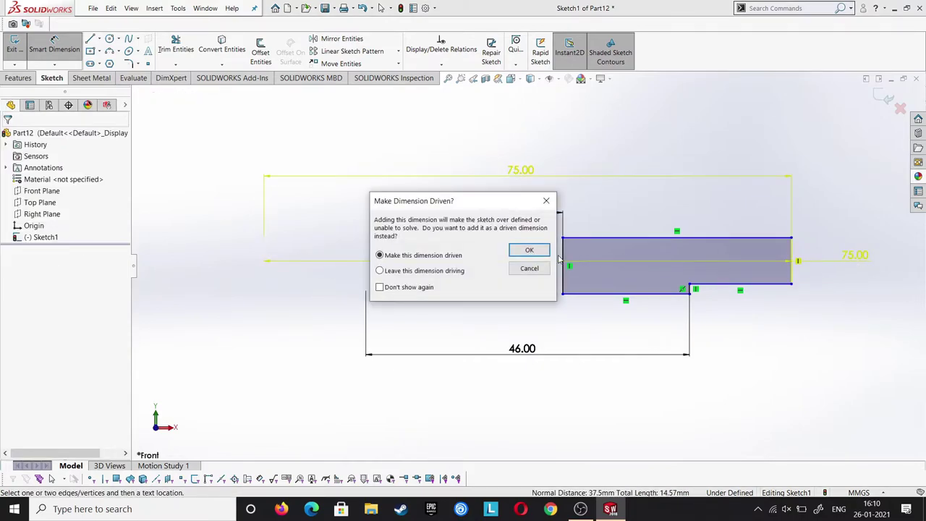
left_click(546, 269)
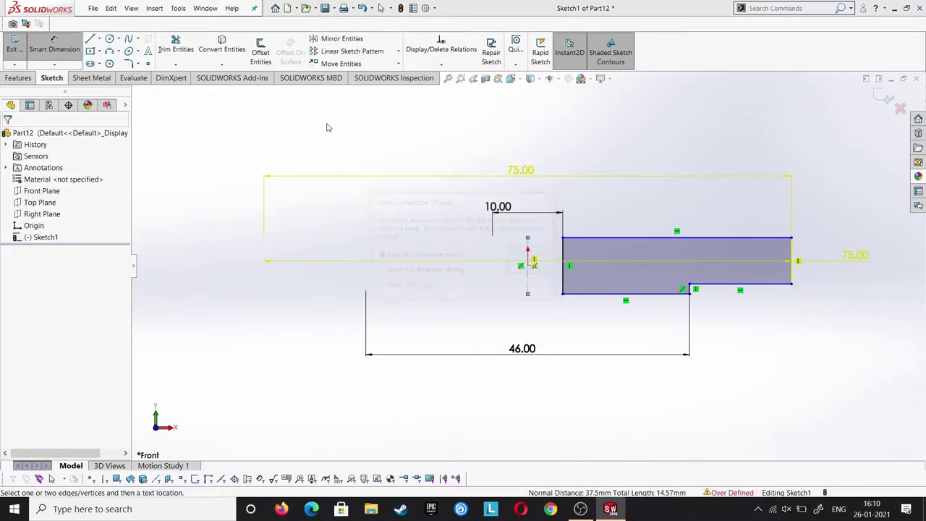
Set the right edge height to 7 mm and the small step height to 2 mm.
left_click(793, 279)
left_click(882, 269)
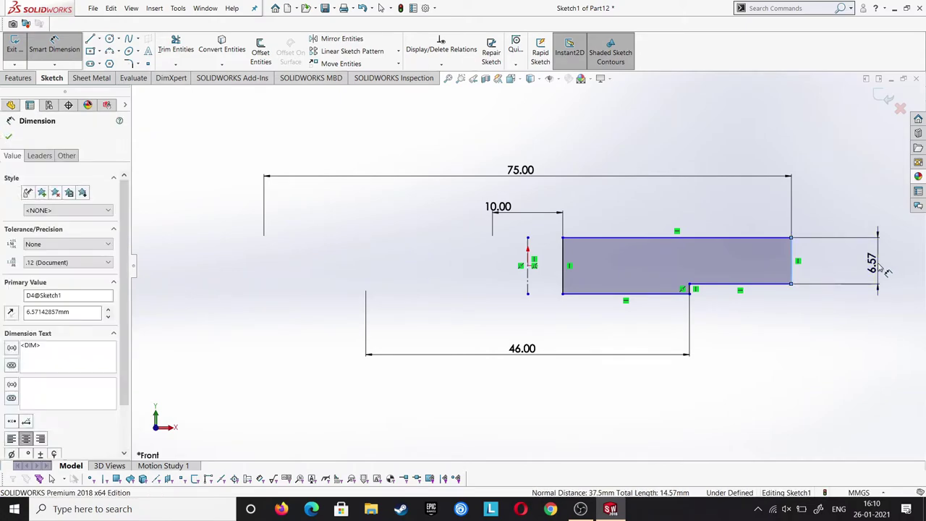
type("7")
key("Return")
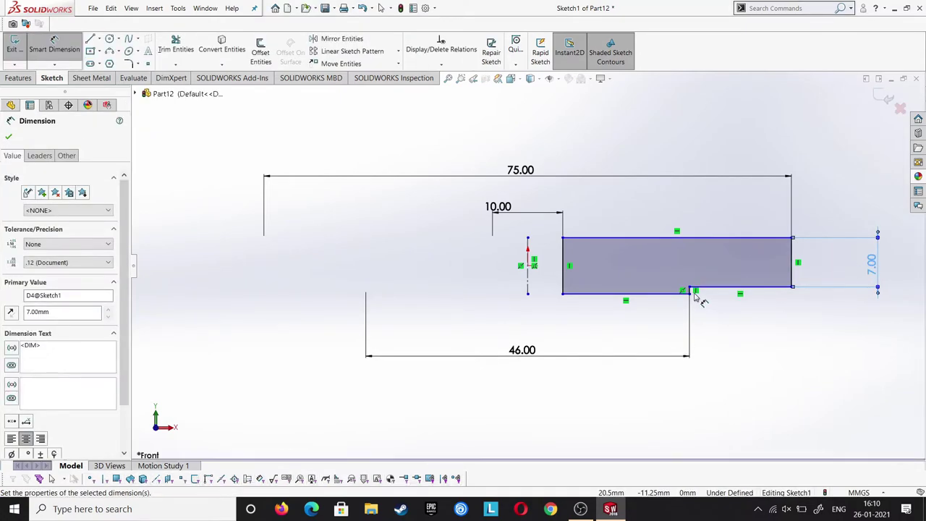
left_click(696, 292)
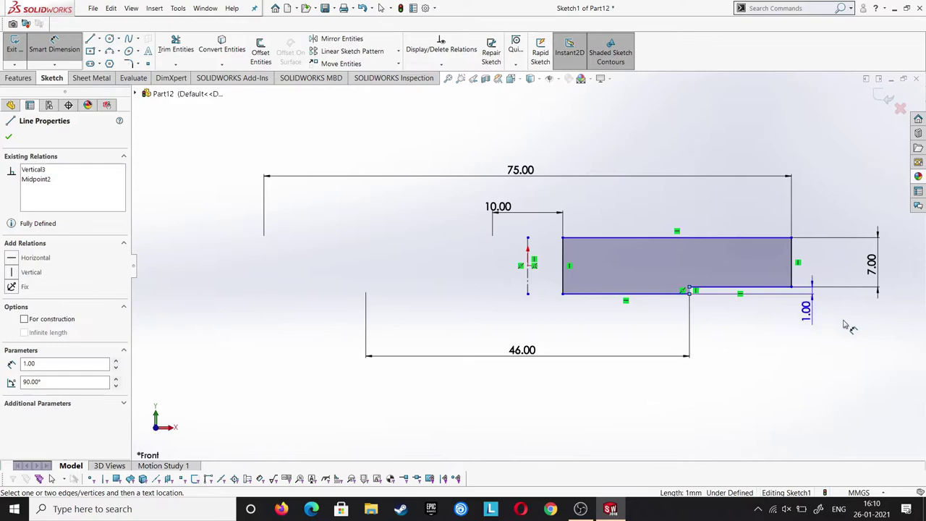
left_click(881, 329)
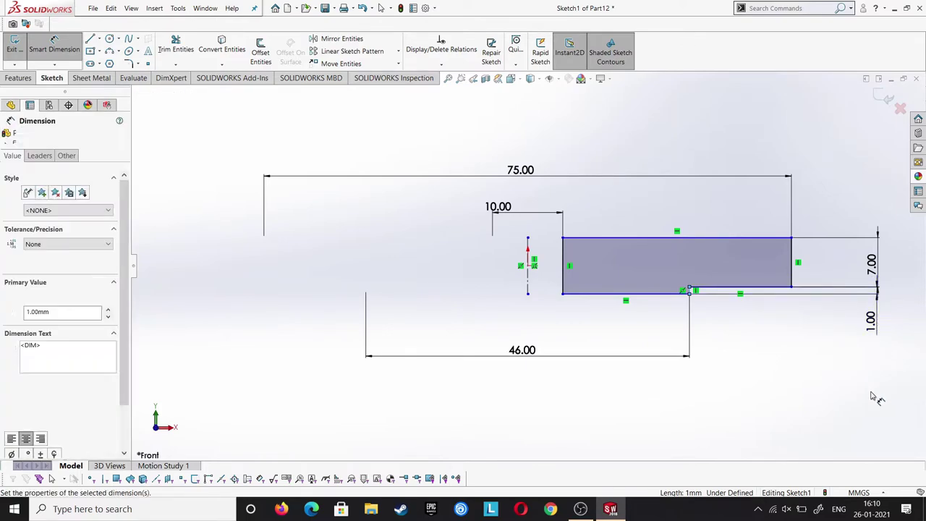
key("Return")
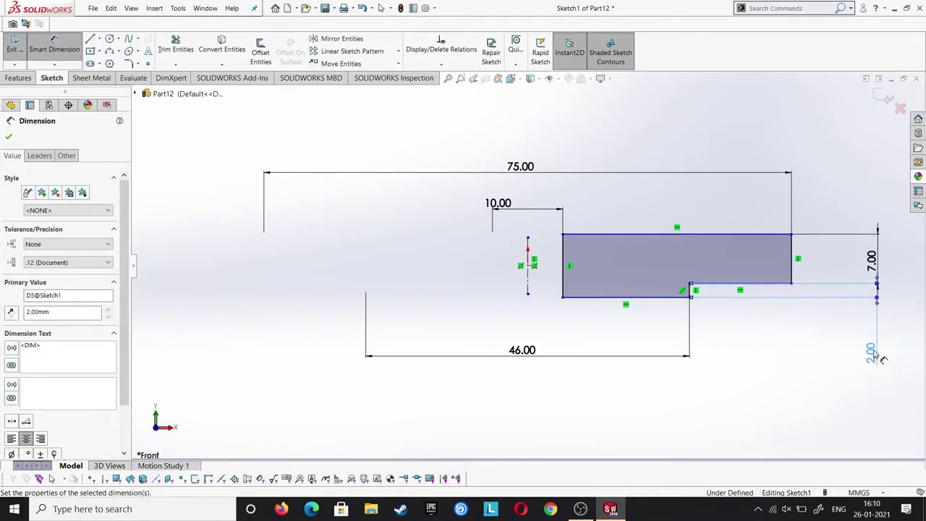
left_click(896, 371)
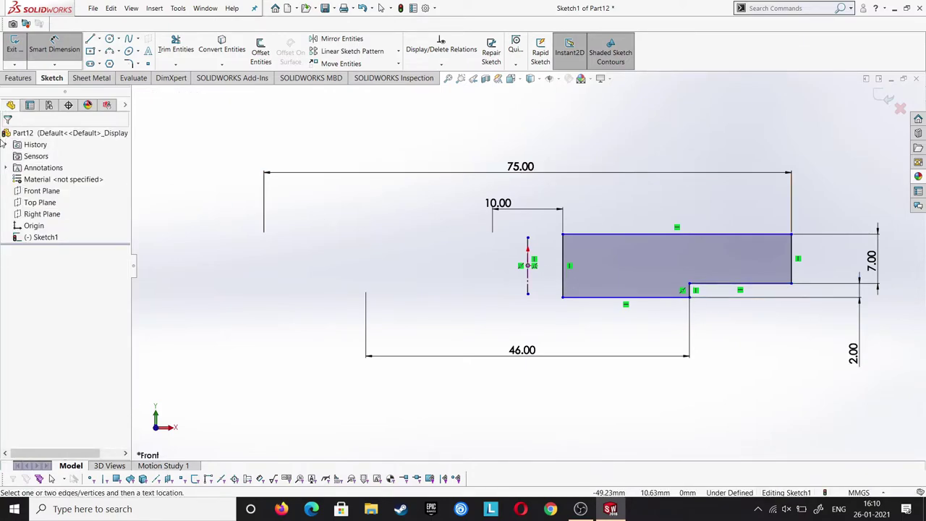
Revolve the profile about the centerline into a stepped disc and sketch on its face.
left_click(18, 78)
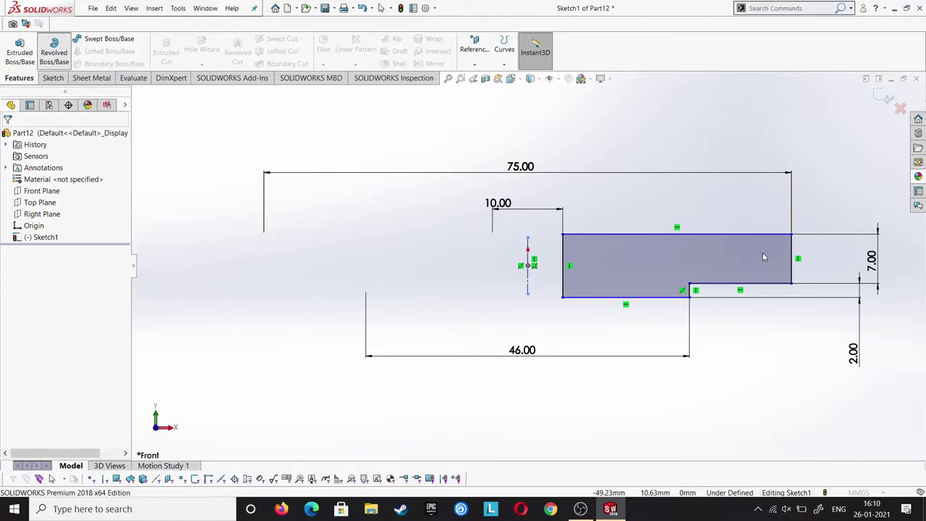
left_click(54, 49)
left_click(8, 136)
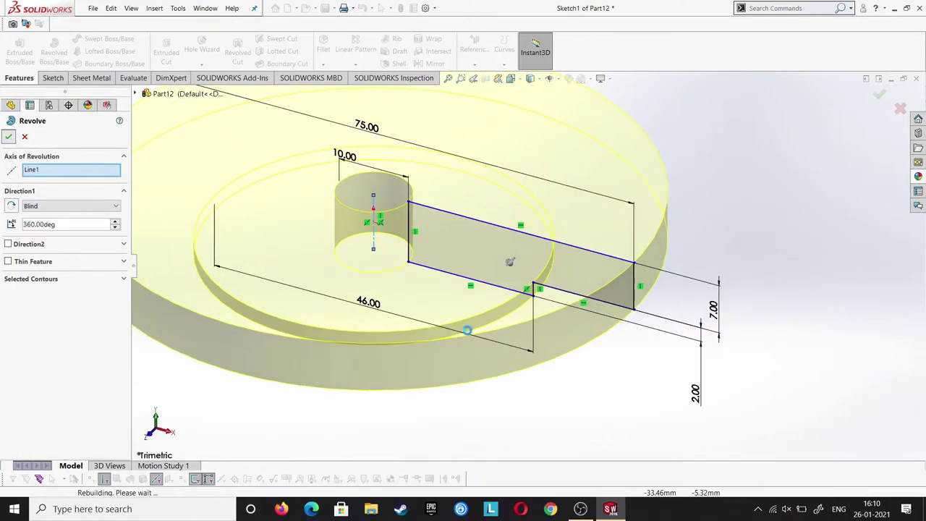
right_click(547, 209)
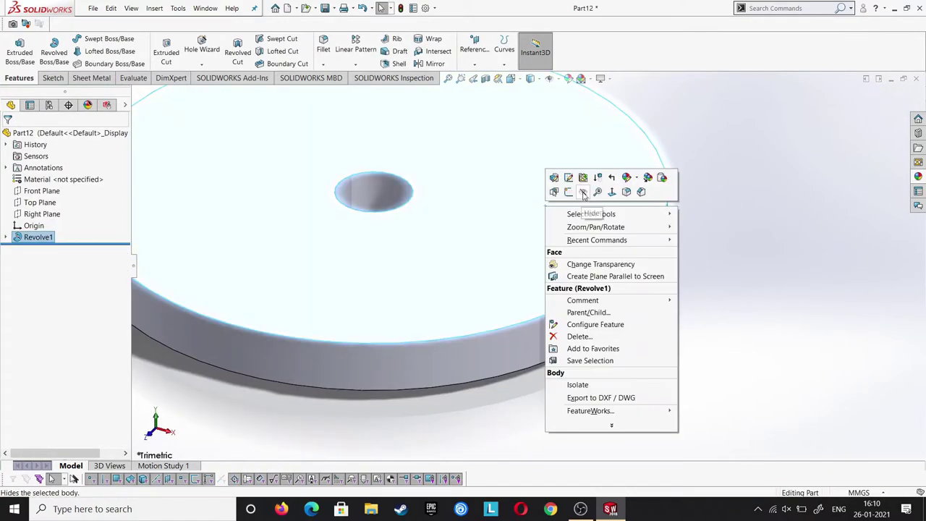
left_click(568, 193)
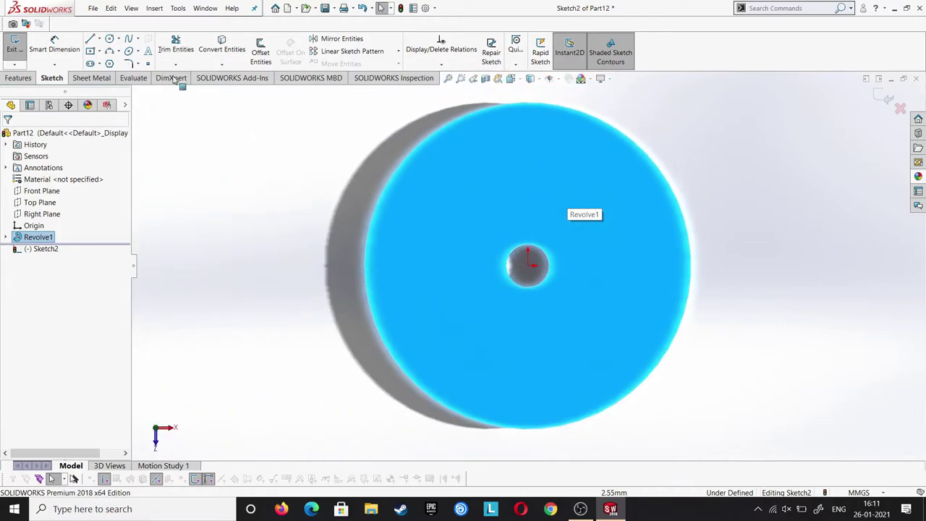
Draw a 56 mm diameter pitch circle centred on the origin as the construction circle.
key("c")
left_click(527, 266)
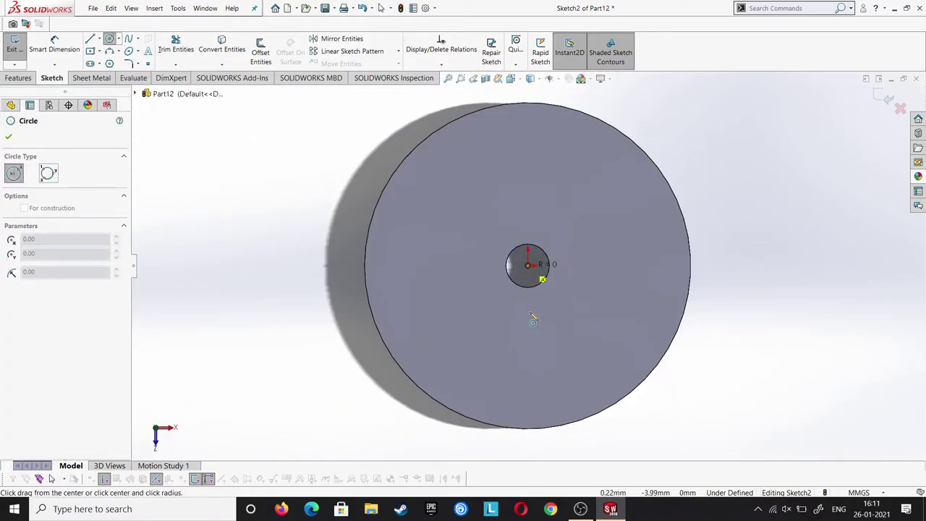
left_click(532, 369)
key("Escape")
key("d")
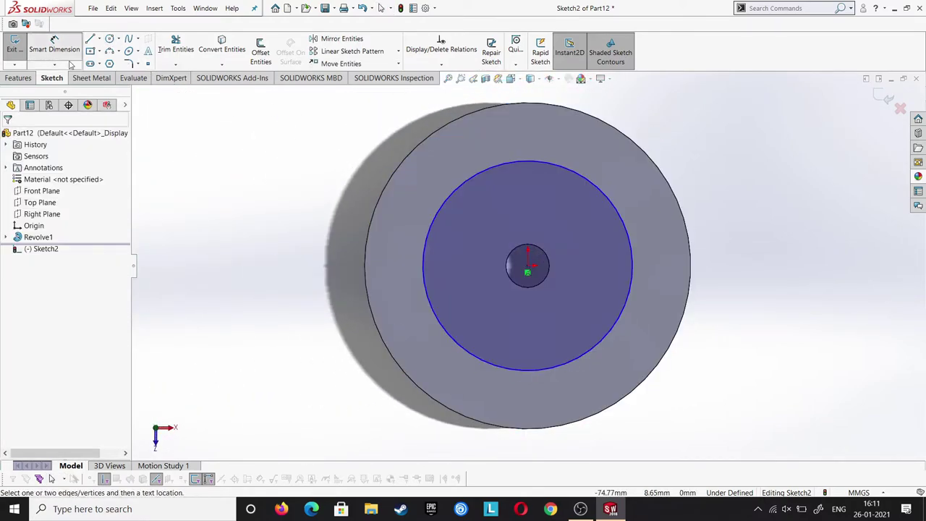
left_click(600, 346)
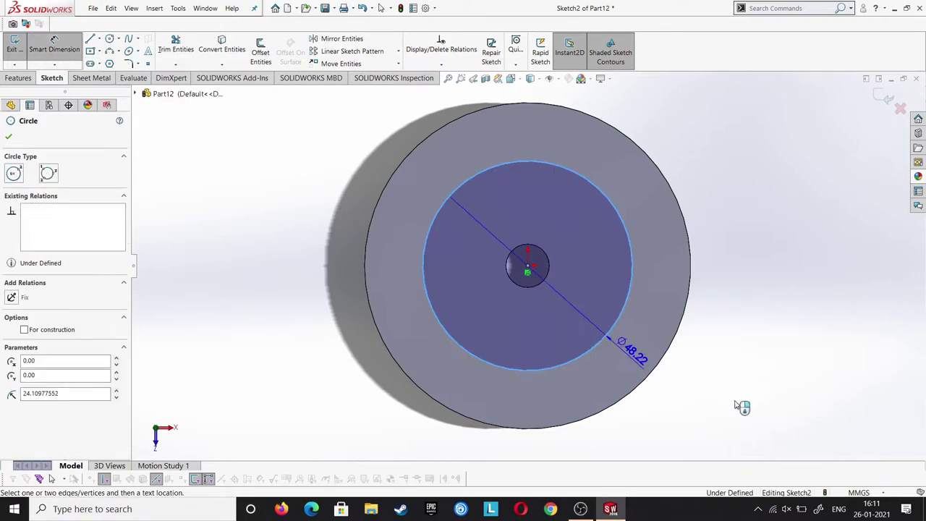
left_click(887, 427)
type("56")
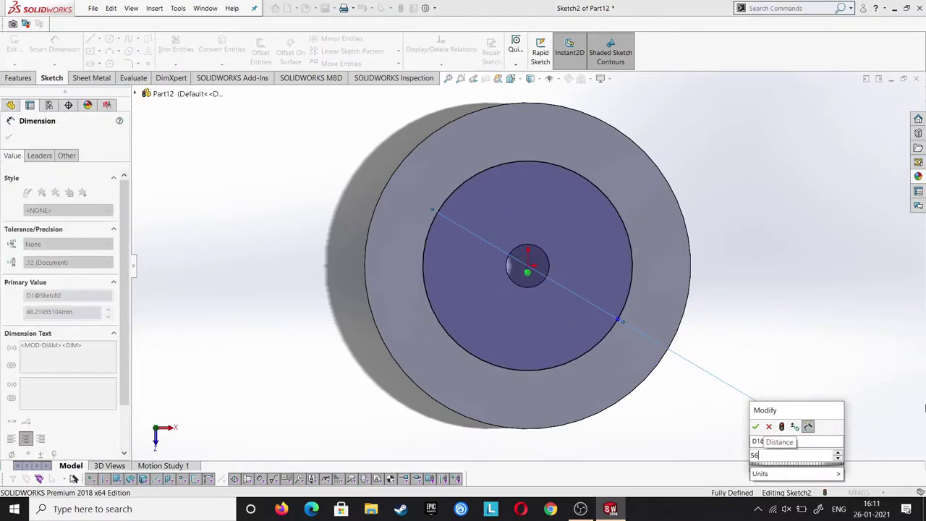
key("Return")
key("Escape")
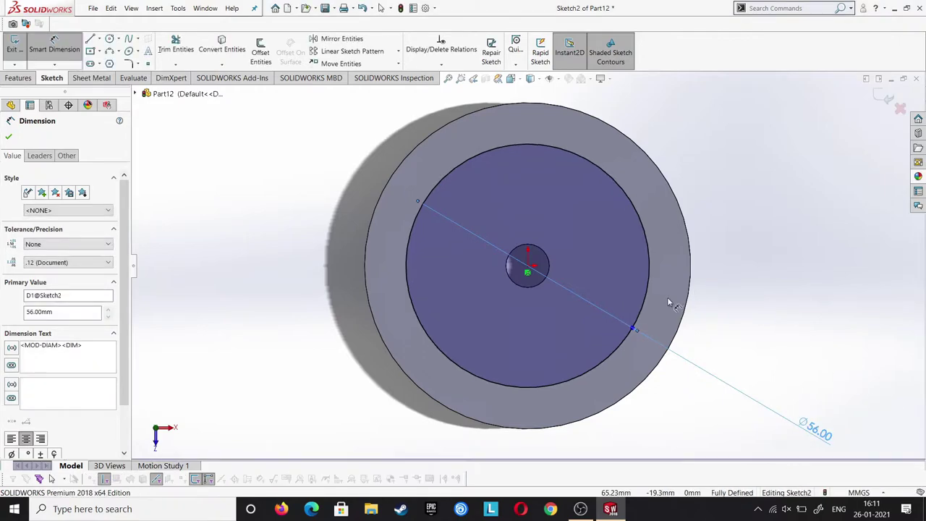
left_click(644, 304)
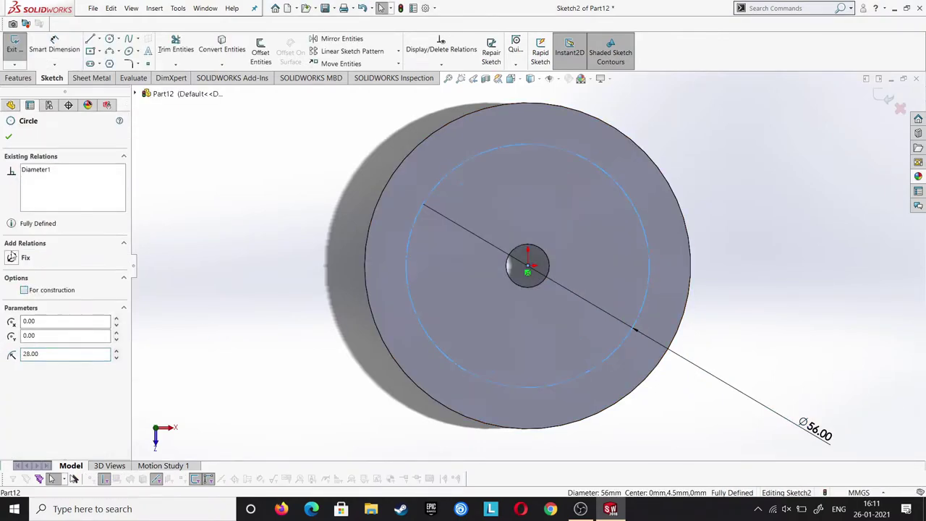
left_click(8, 138)
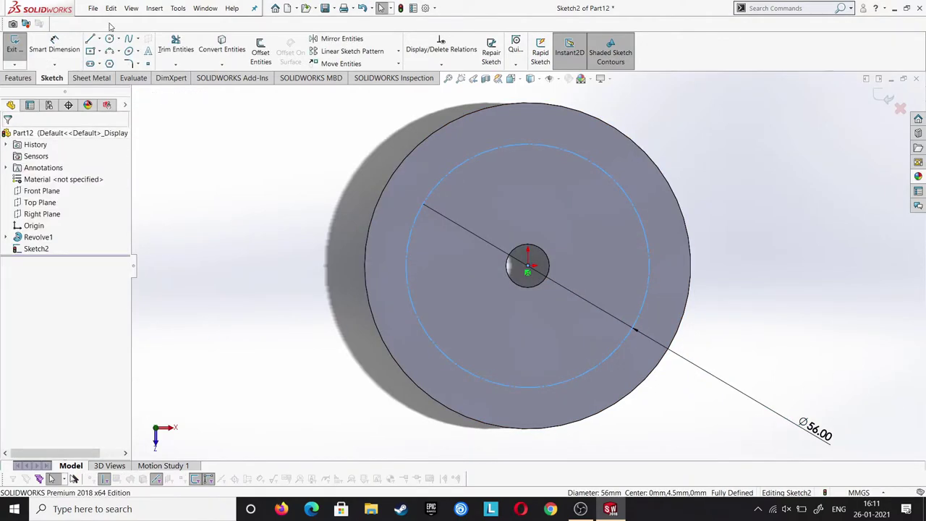
Draw small circles centred at the top, right, bottom and left of the pitch circle.
left_click(528, 145)
left_click(533, 180)
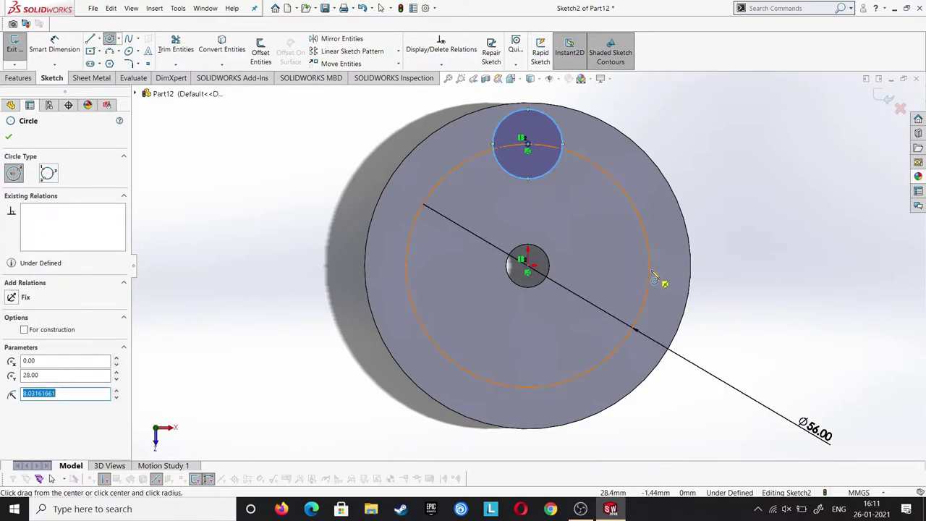
left_click(650, 266)
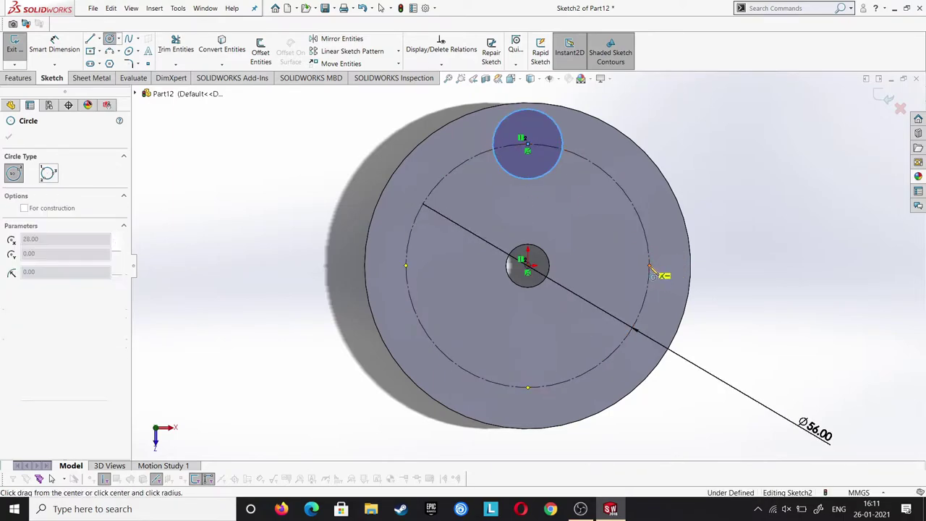
left_click(665, 305)
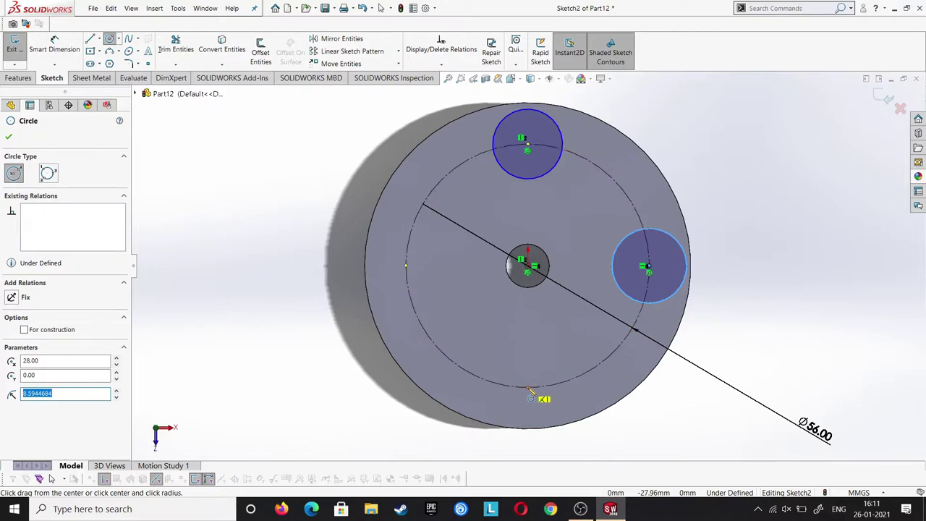
left_click(527, 388)
left_click(539, 400)
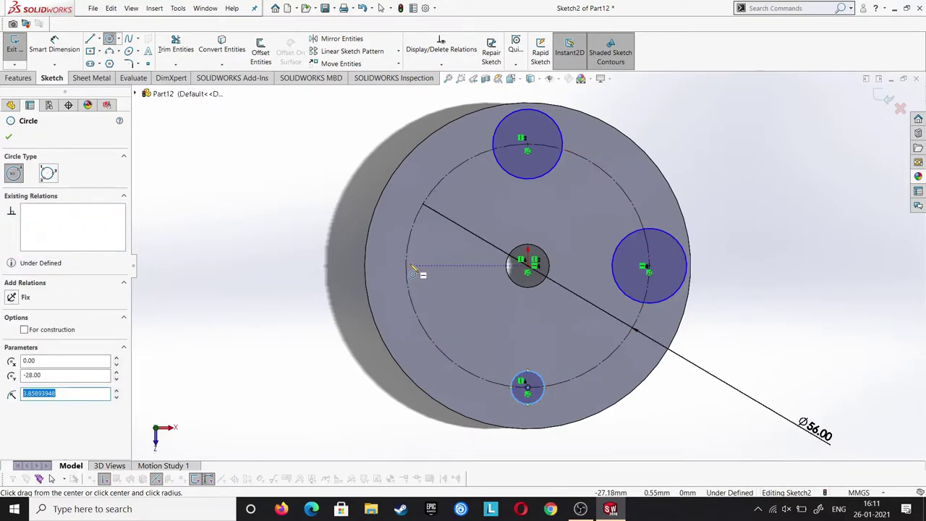
left_click(407, 269)
left_click(425, 285)
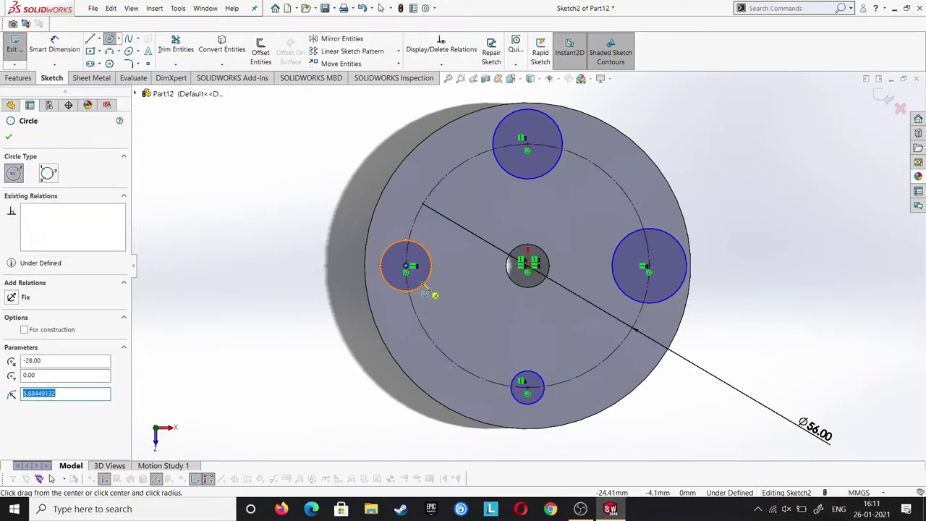
key("Escape")
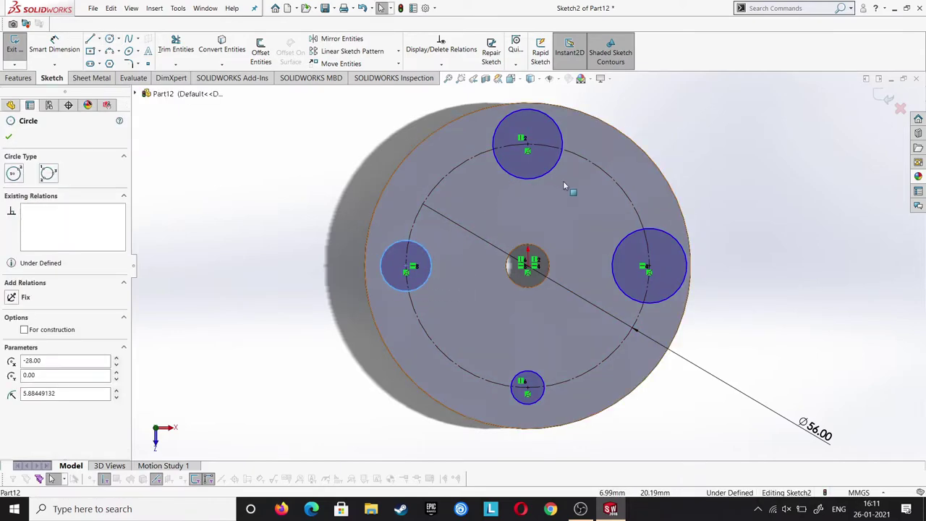
Select the small circles together, undoing an accidental copy-paste of them.
left_click(636, 316, "ctrl")
left_click_drag(590, 252, 629, 302, "ctrl")
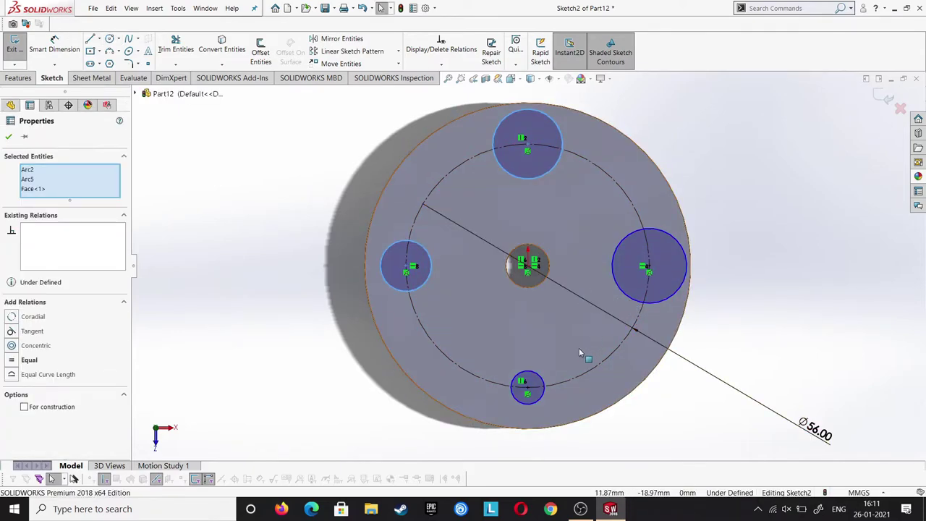
left_click(634, 329, "ctrl")
key("ctrl+c")
key("ctrl+v")
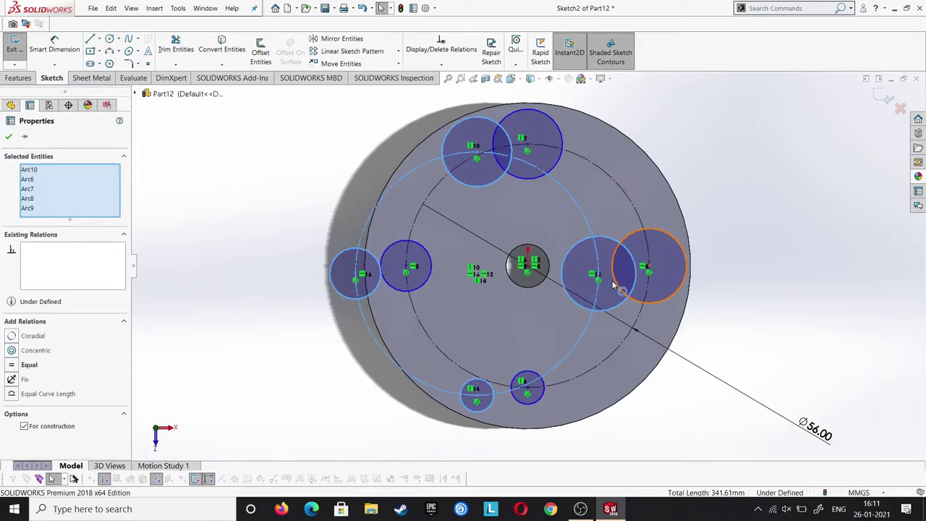
key("ctrl+z")
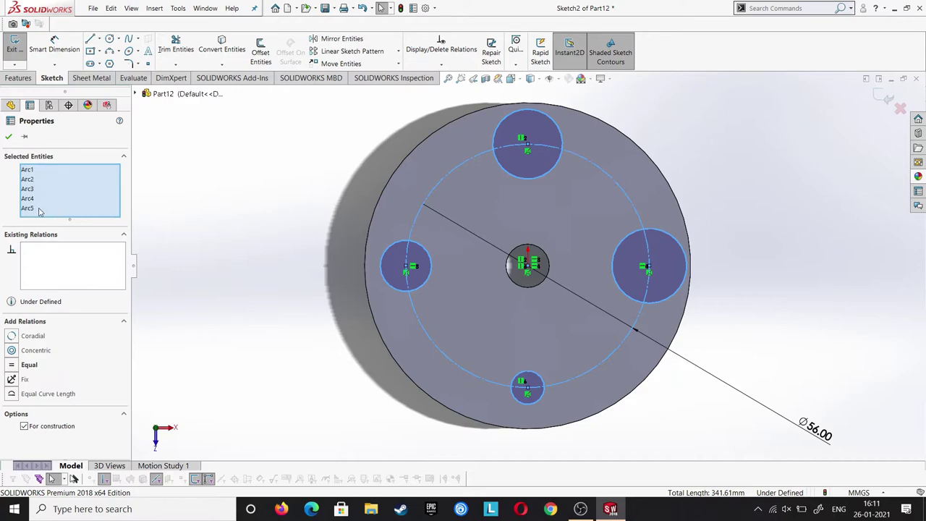
Drop the pitch circle from the selection and add an Equal relation to the four small circles.
left_click(39, 209)
left_click(41, 189)
left_click(41, 180)
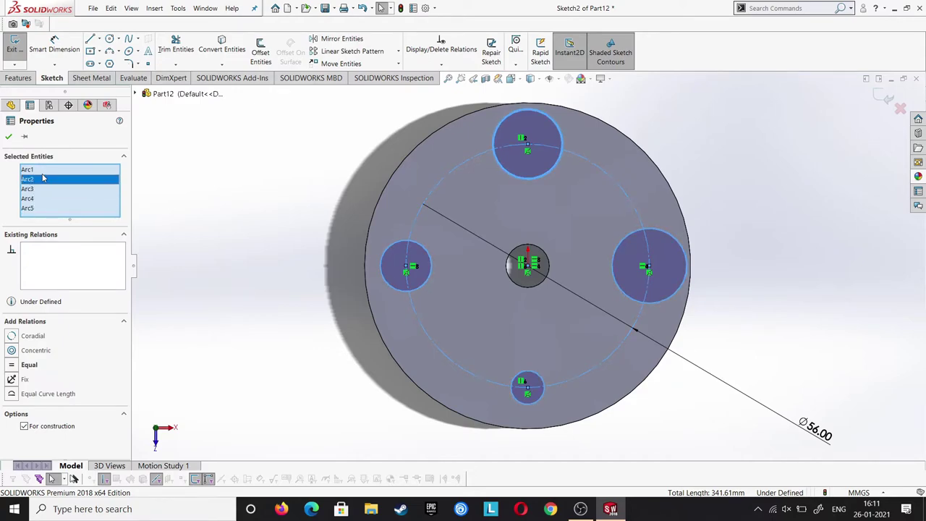
left_click(42, 170)
right_click(42, 178)
left_click(80, 193)
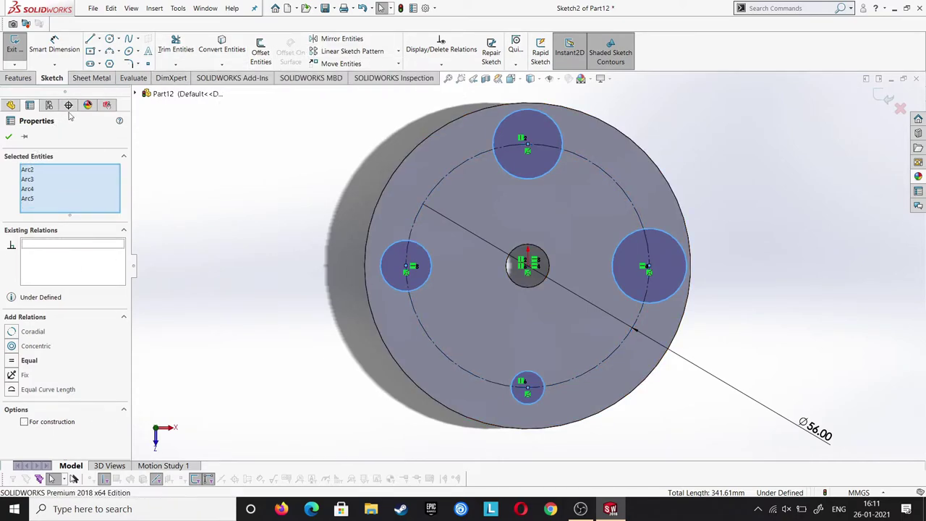
left_click(10, 360)
left_click(9, 136)
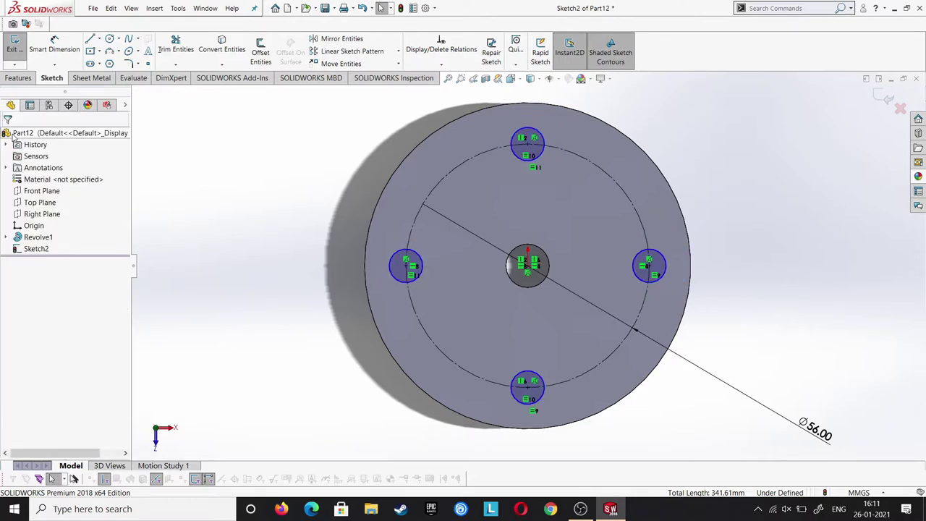
Dimension the left hole circle to a 6 mm diameter.
key("d")
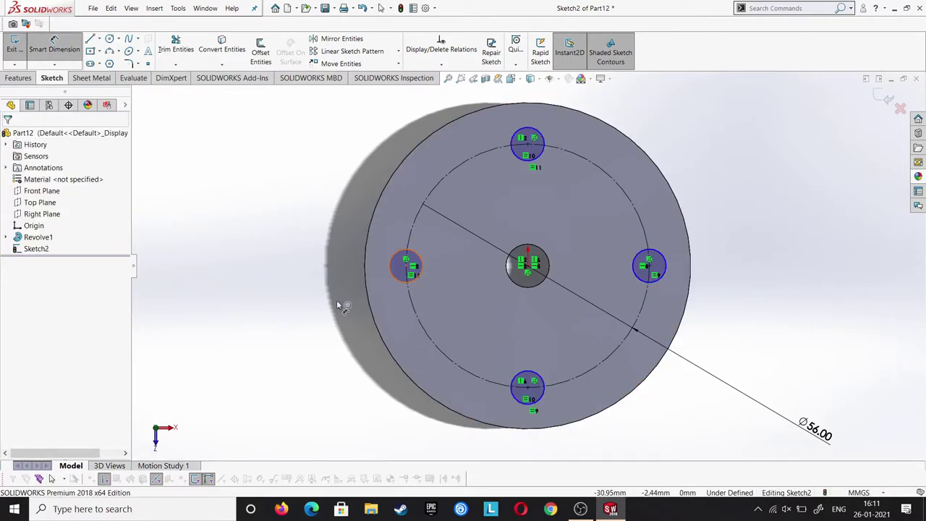
left_click(394, 277)
left_click(421, 348)
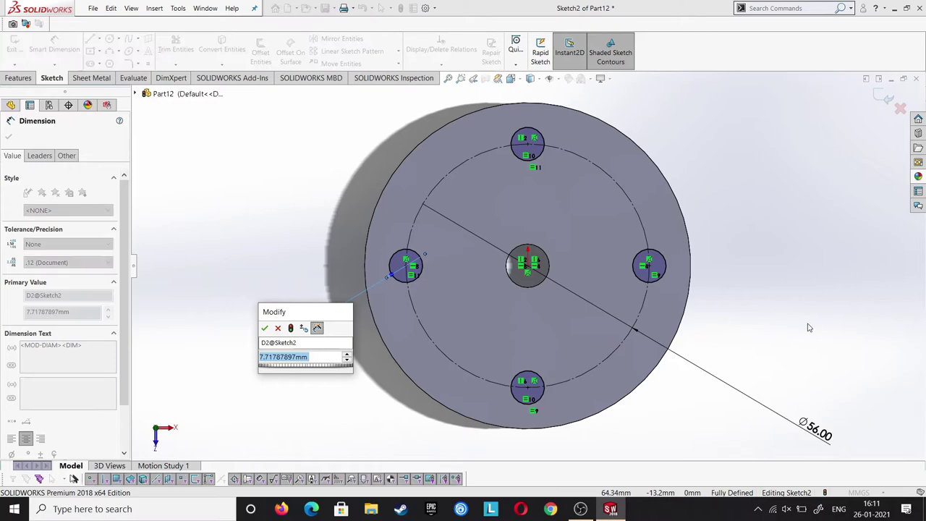
type("6")
key("Return")
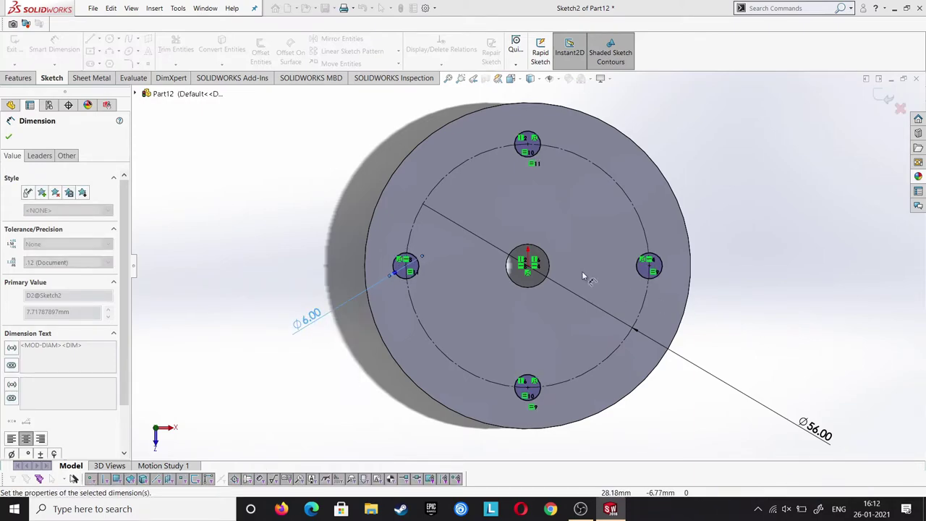
left_click(11, 136)
Cut the four holes 10 mm deep into the disc with an extruded cut.
left_click(19, 78)
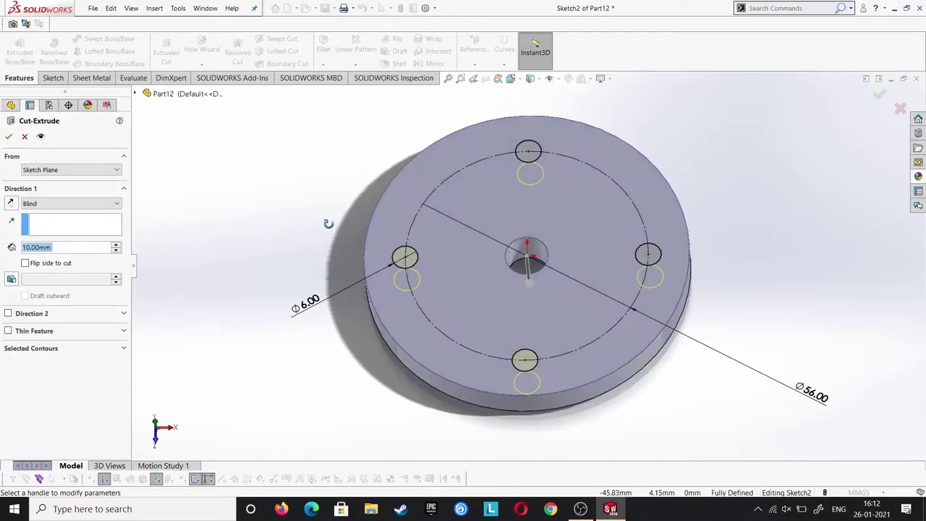
mouse_move(329, 340)
middle_mouse_down()
mouse_move(329, 218)
mouse_move(203, 189)
middle_mouse_up()
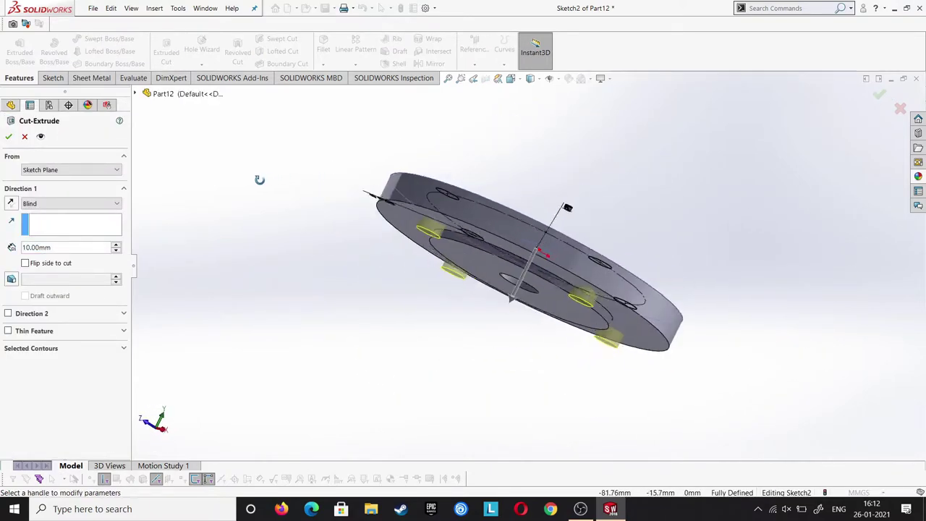
left_click(8, 137)
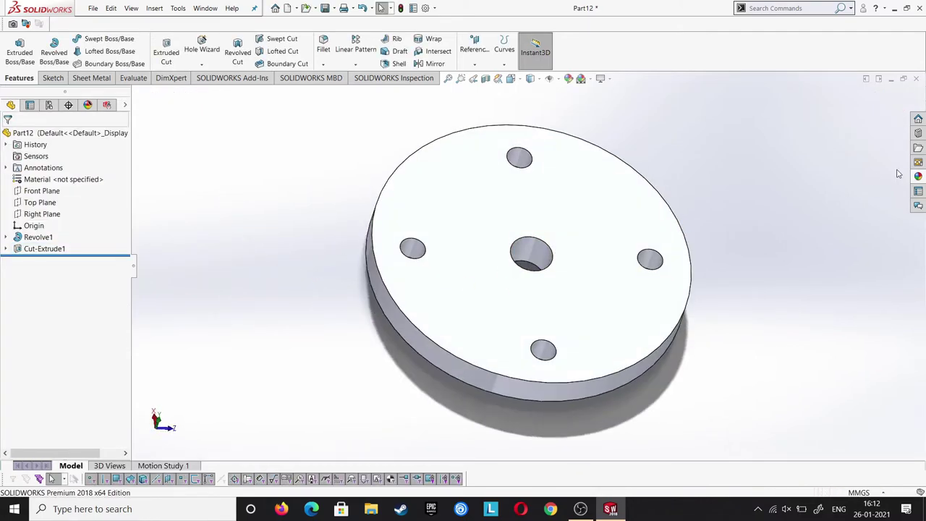
Apply the polished steel appearance to the flange and snap it to a standard view.
left_click(918, 176)
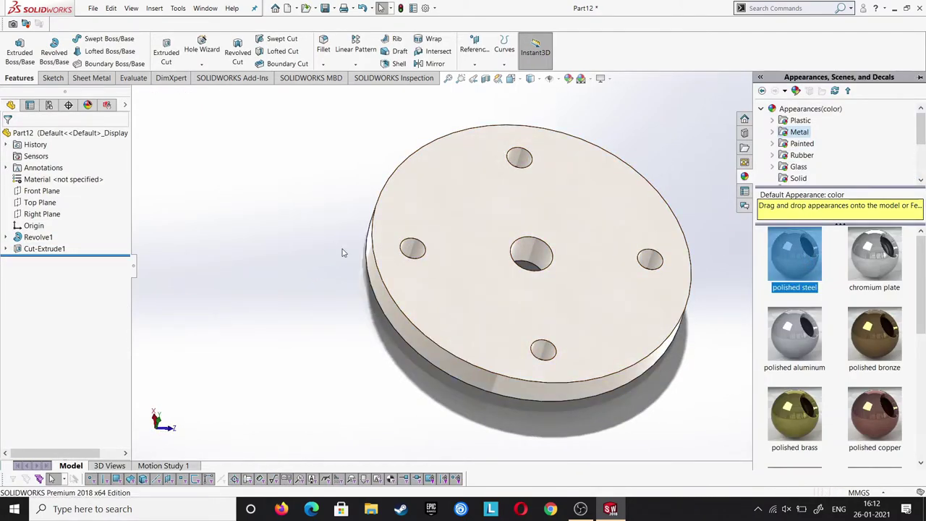
mouse_move(343, 251)
middle_mouse_down()
mouse_move(301, 137)
mouse_move(314, 157)
mouse_move(345, 137)
middle_mouse_up()
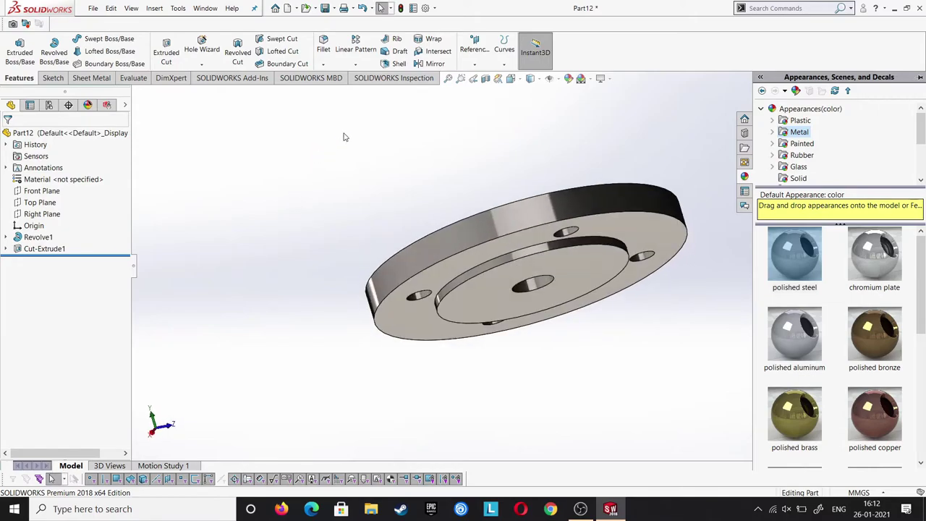
left_click(498, 79)
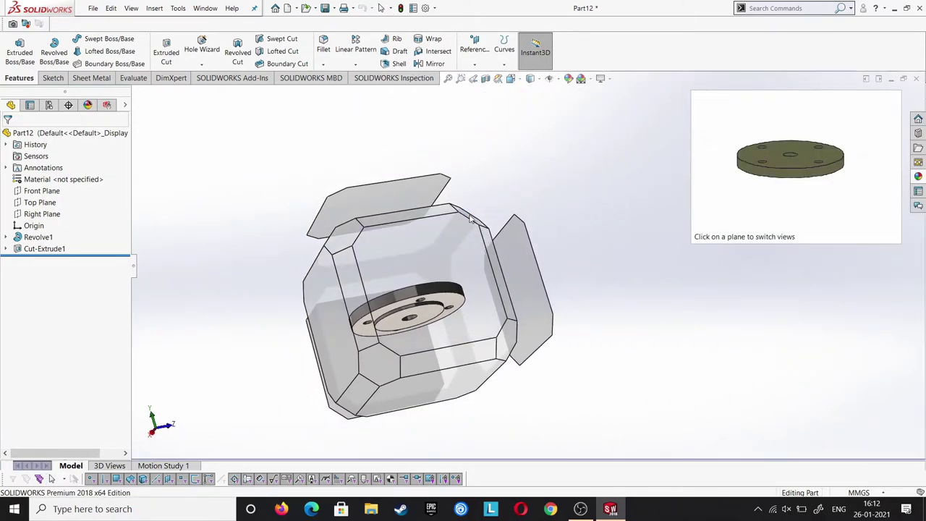
left_click(471, 220)
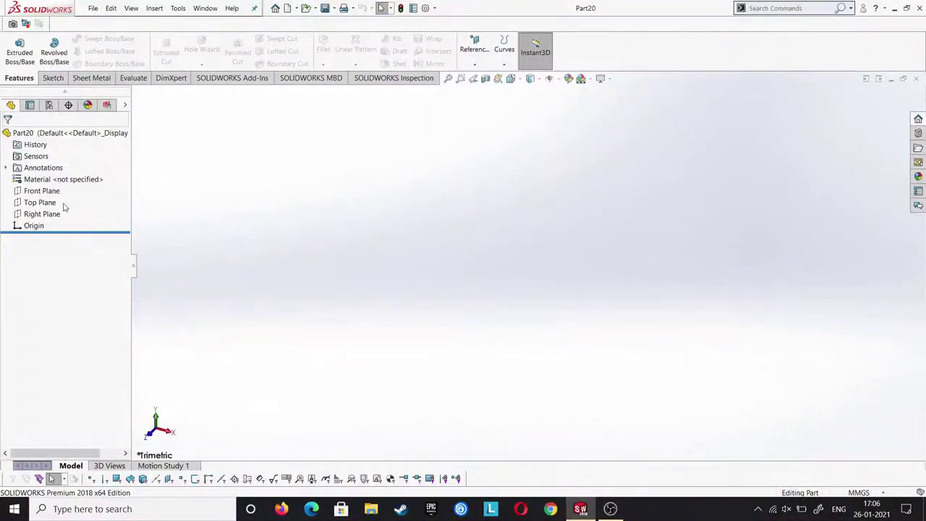
On the Top Plane, sketch a circle at the origin and dimension it to 27 mm diameter.
left_click(43, 202)
left_click(73, 193)
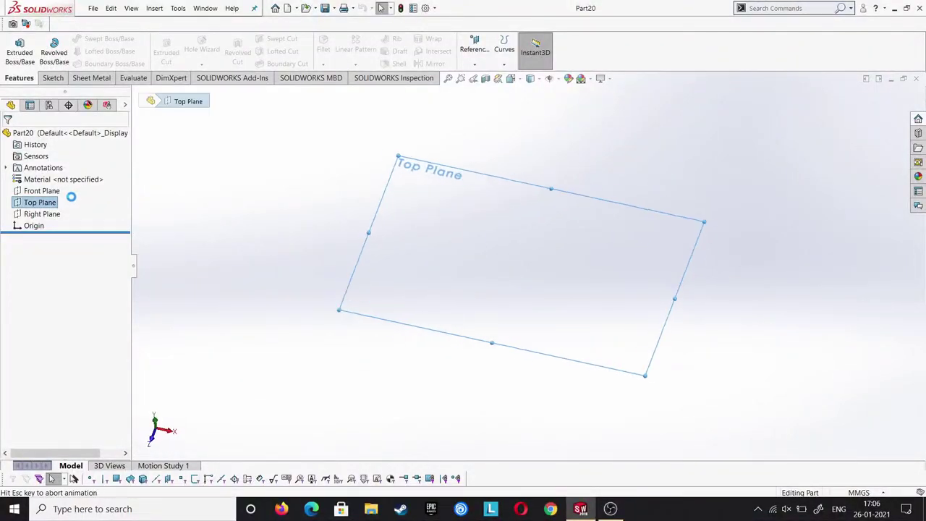
left_click(109, 38)
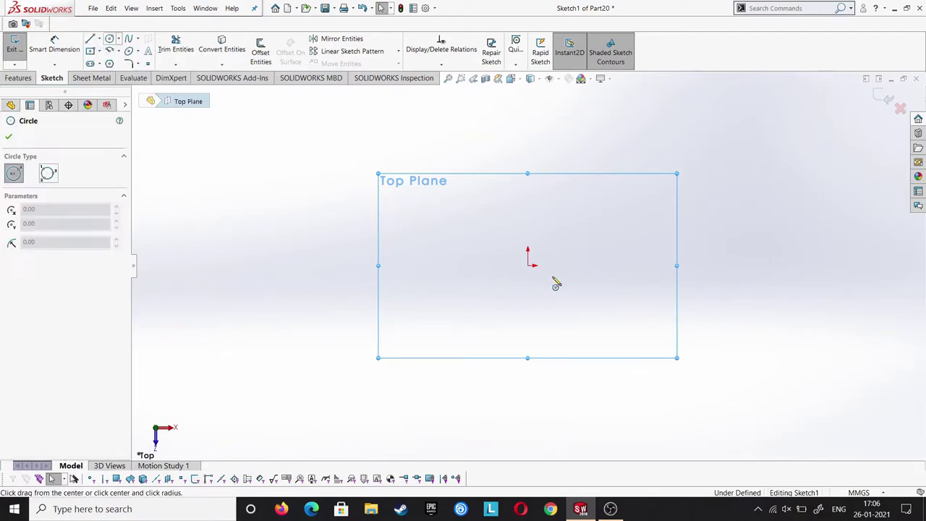
left_click(528, 265)
left_click(532, 324)
key("Escape")
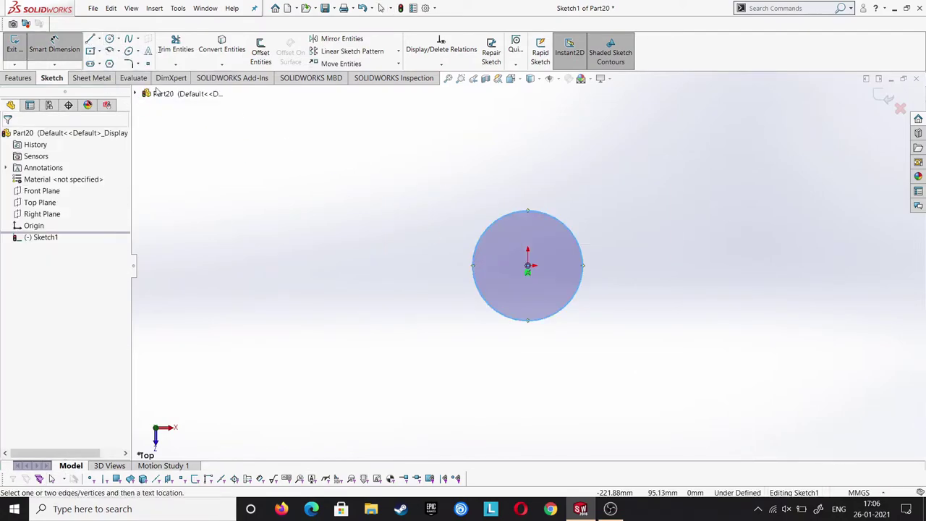
left_click(577, 299)
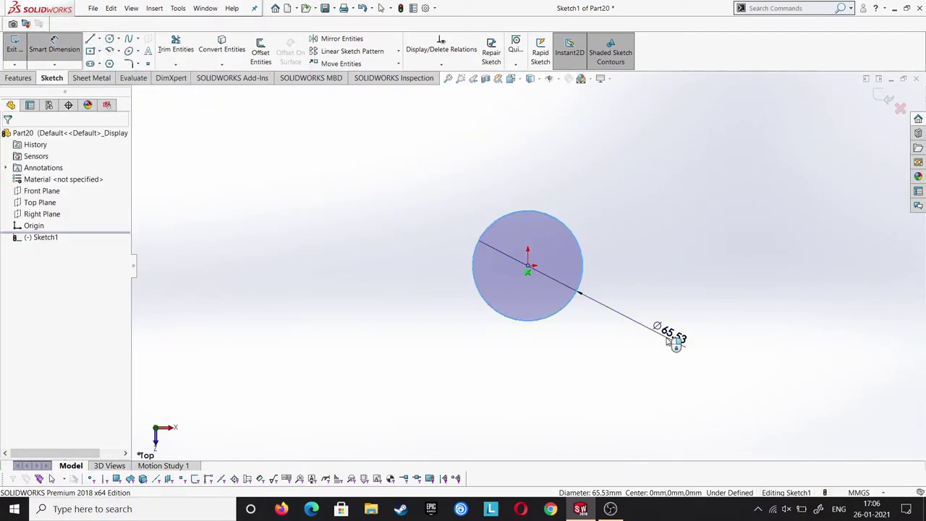
left_click(672, 341)
type("27")
key("Return")
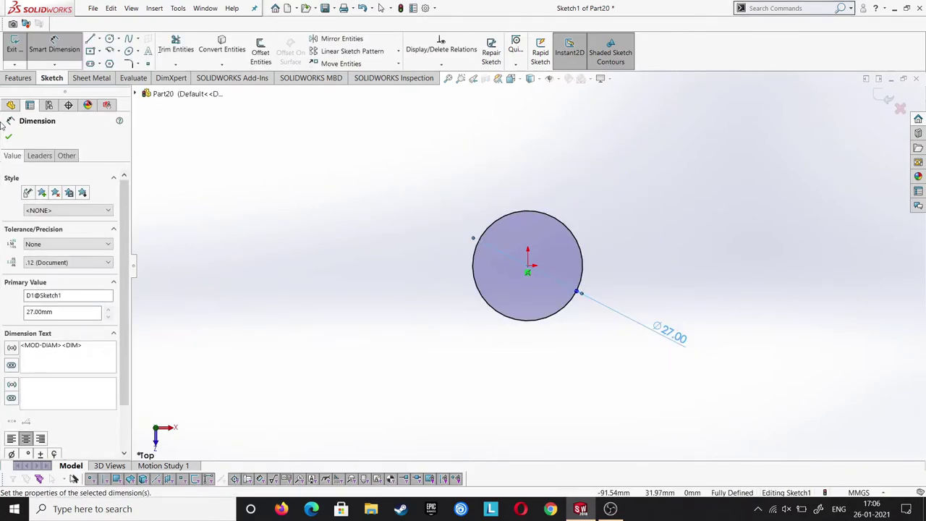
key("Escape")
Start the Helix and Spiral command from the Curves list.
left_click(19, 78)
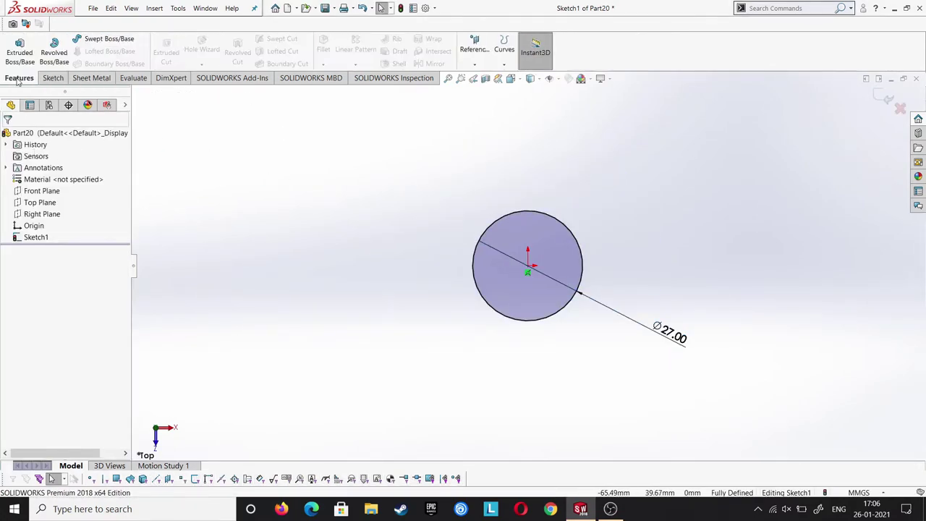
left_click(504, 49)
left_click(535, 75)
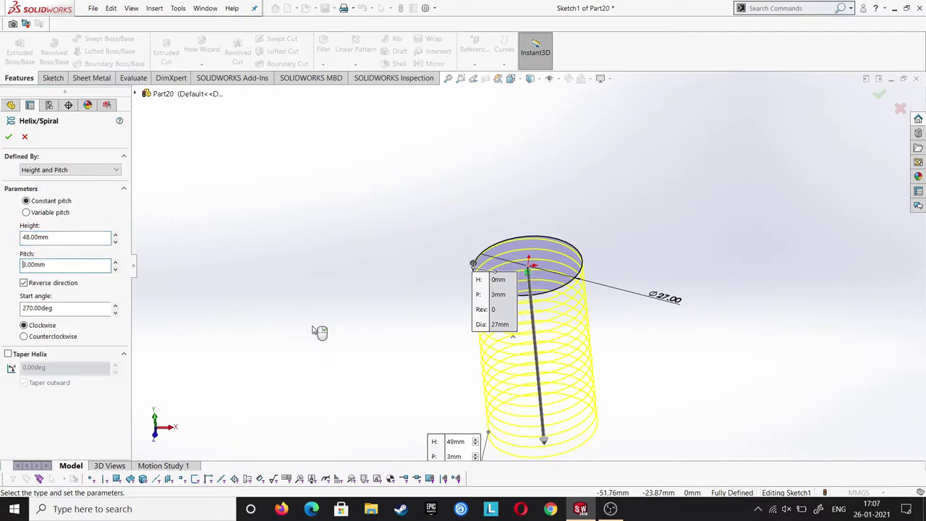
Confirm the 48 mm tall, 3 mm pitch helix and select the Top Plane for a new sketch.
left_click(11, 138)
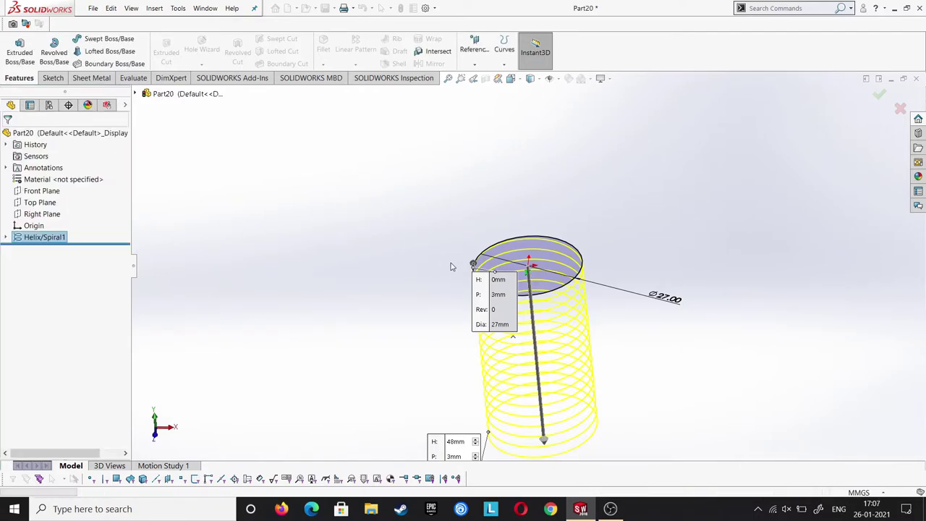
left_click(609, 207)
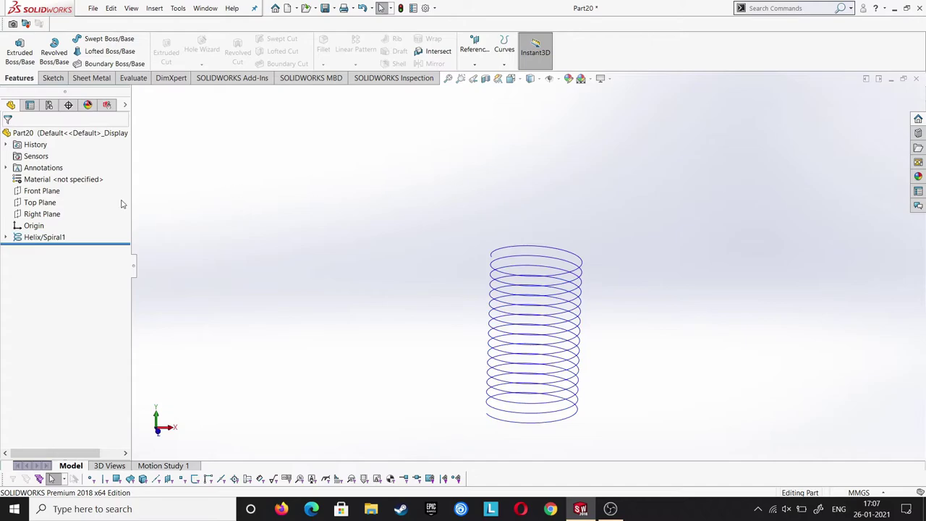
left_click(51, 201)
On the Top Plane, sketch a quarter arc centred on the origin beneath the helix.
left_click(60, 186)
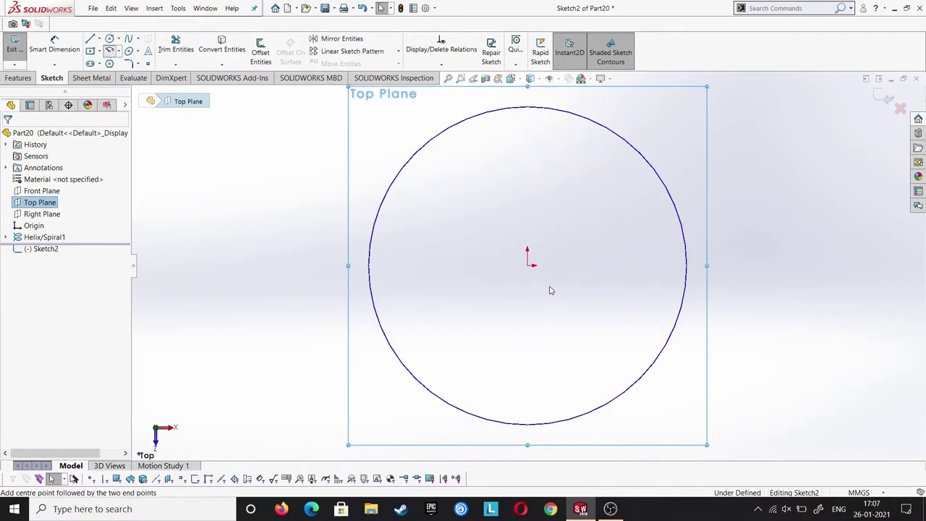
left_click(527, 265)
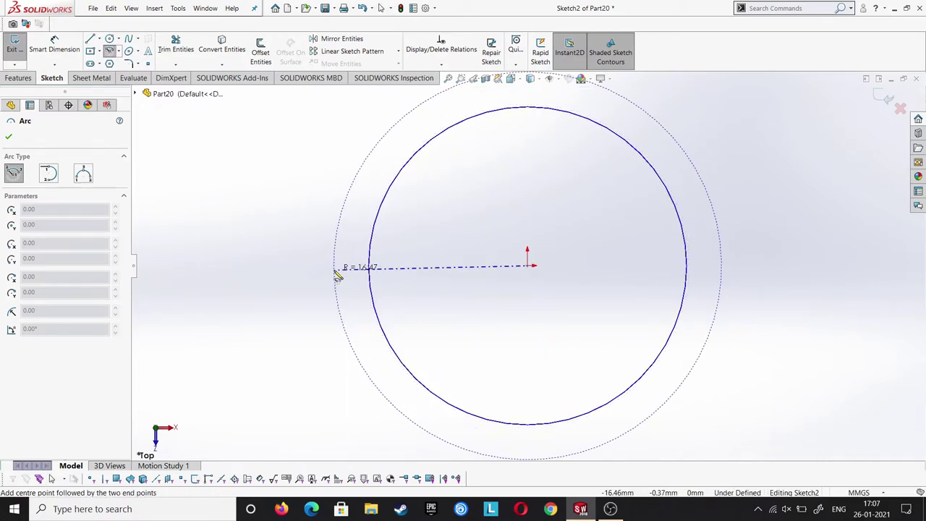
left_click(335, 271)
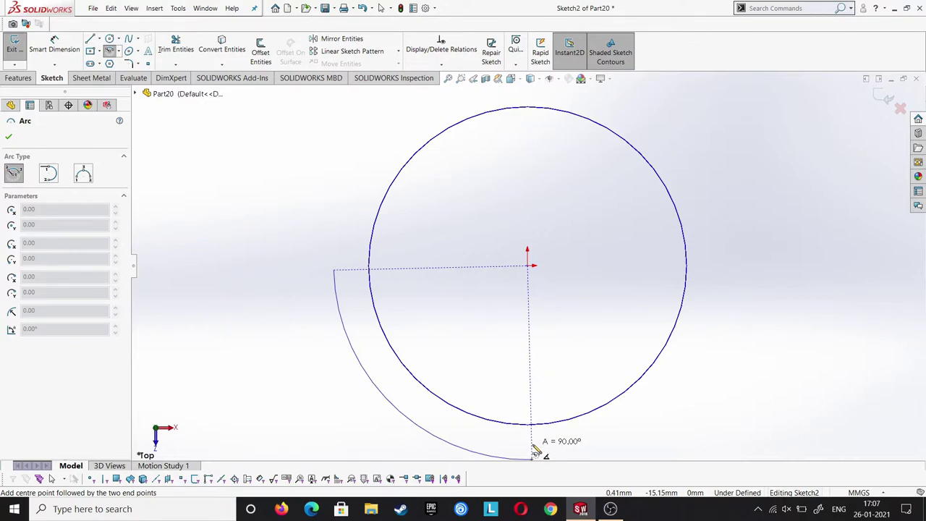
left_click(533, 457)
left_click(8, 136)
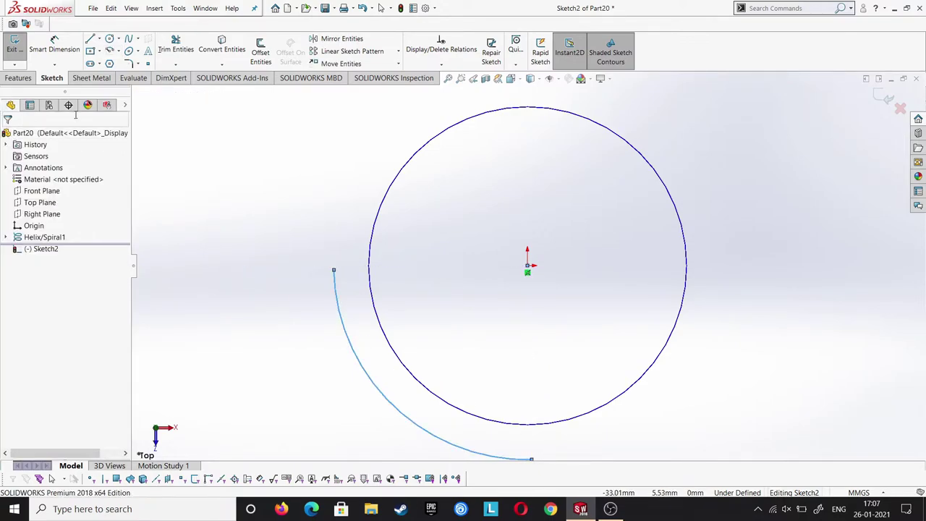
left_click(532, 270)
Align the arc's left endpoint horizontally and bottom endpoint vertically with the origin.
left_click(527, 266)
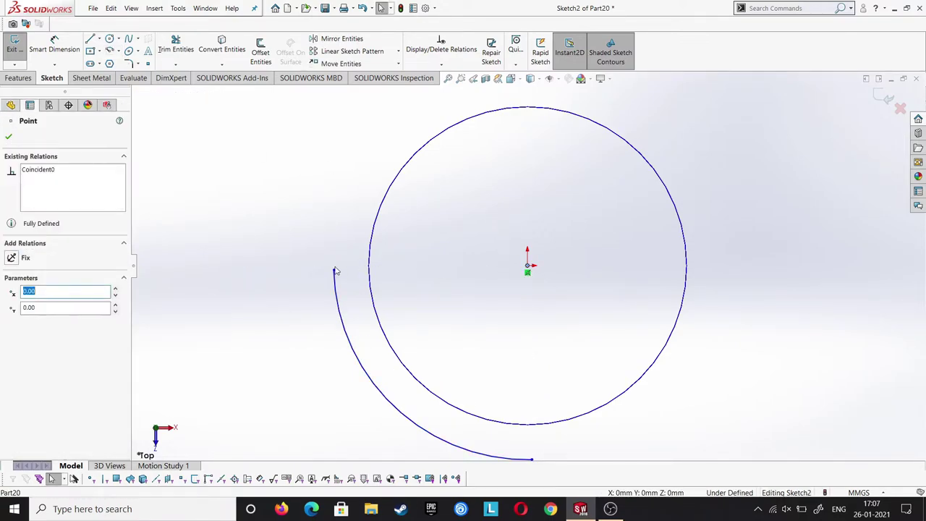
left_click(333, 270, "ctrl")
left_click(516, 306)
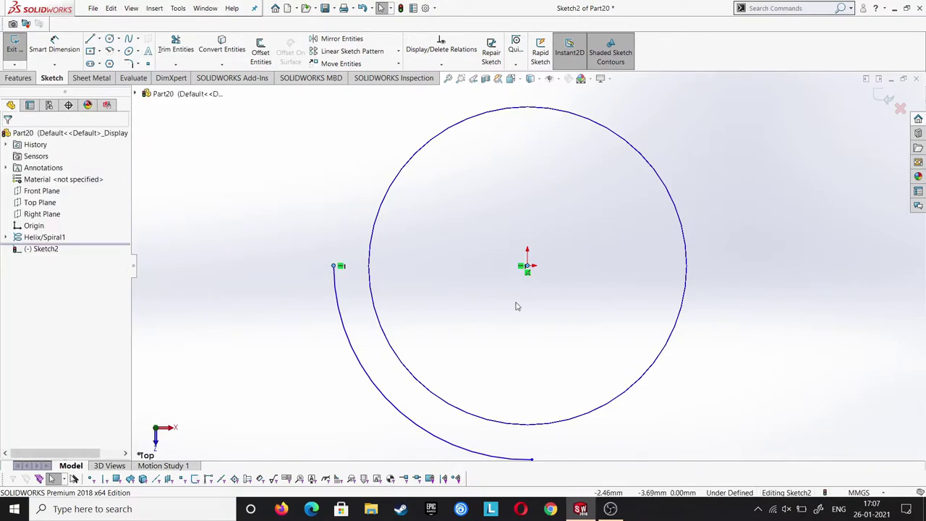
left_click(527, 267)
left_click(532, 460, "ctrl")
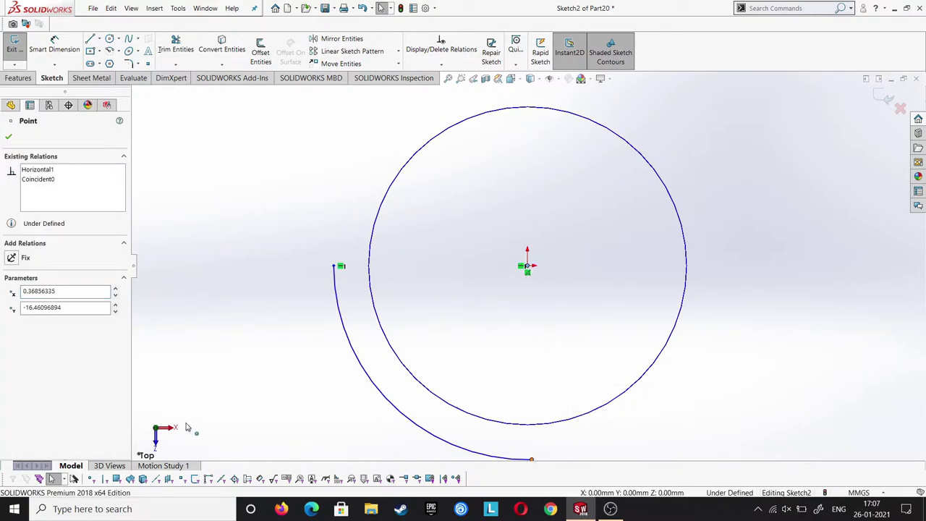
left_click(8, 136)
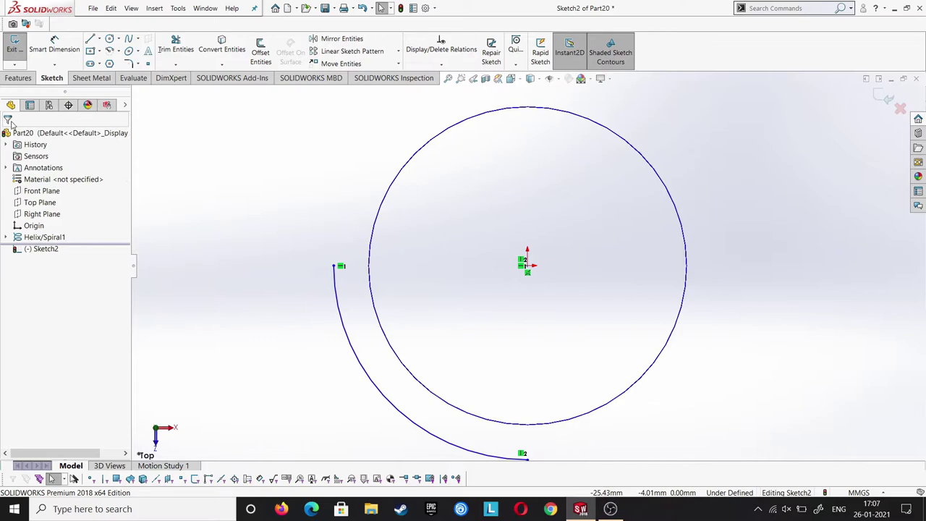
Dimension the arc radius to 13.5 mm.
left_click(76, 51)
left_click(328, 379)
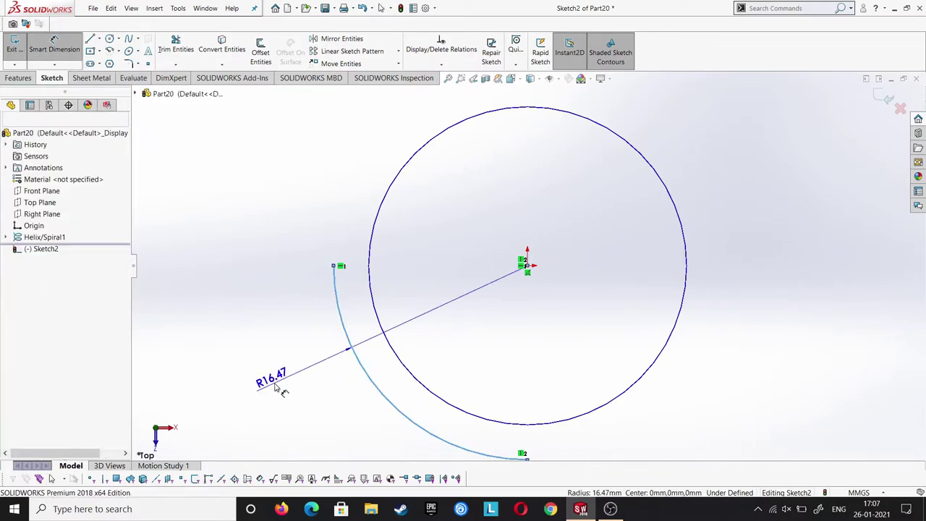
left_click(275, 389)
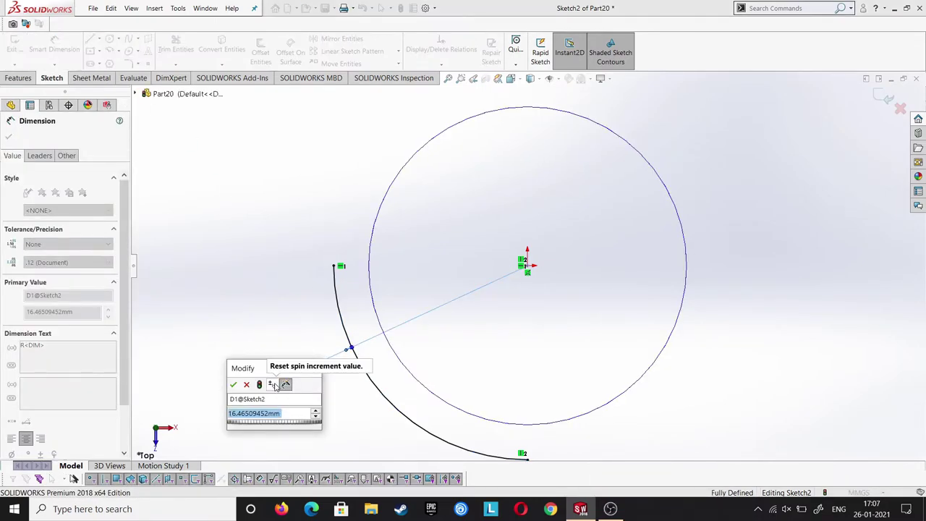
type("13.5")
key("Return")
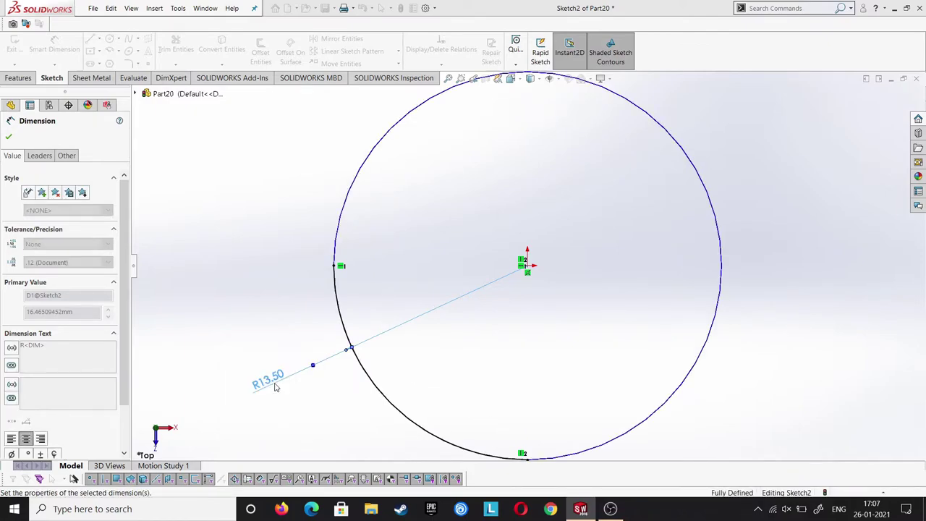
left_click(9, 137)
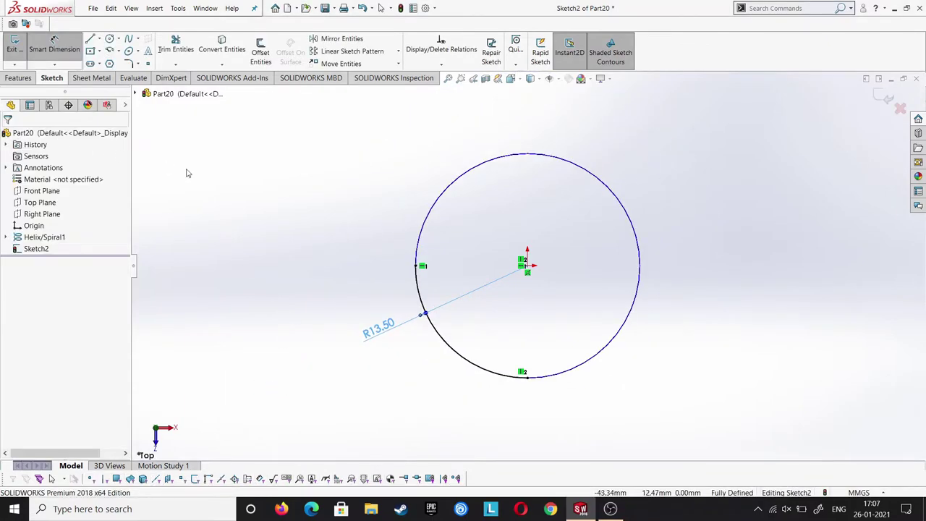
left_click(38, 190)
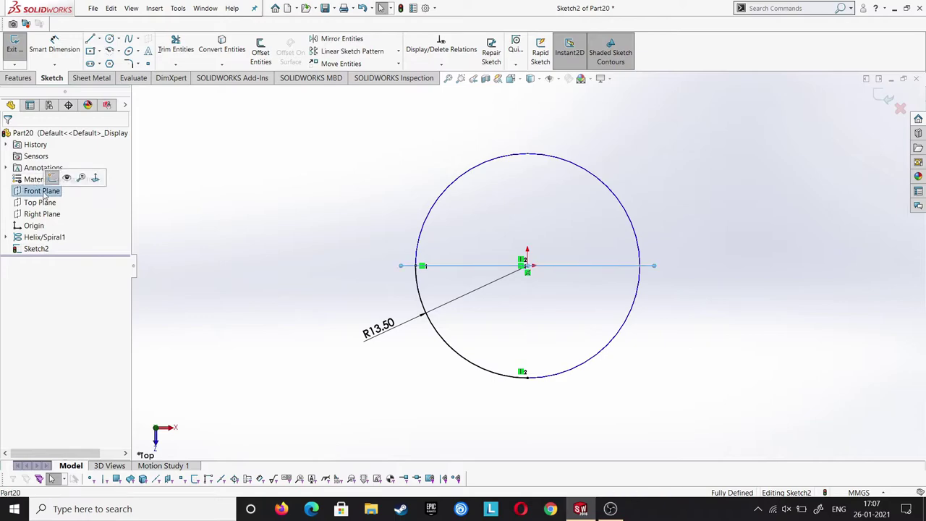
Exit the sketch and draw a centre-point arc on the Front Plane rising from the helix's top end.
left_click(885, 105)
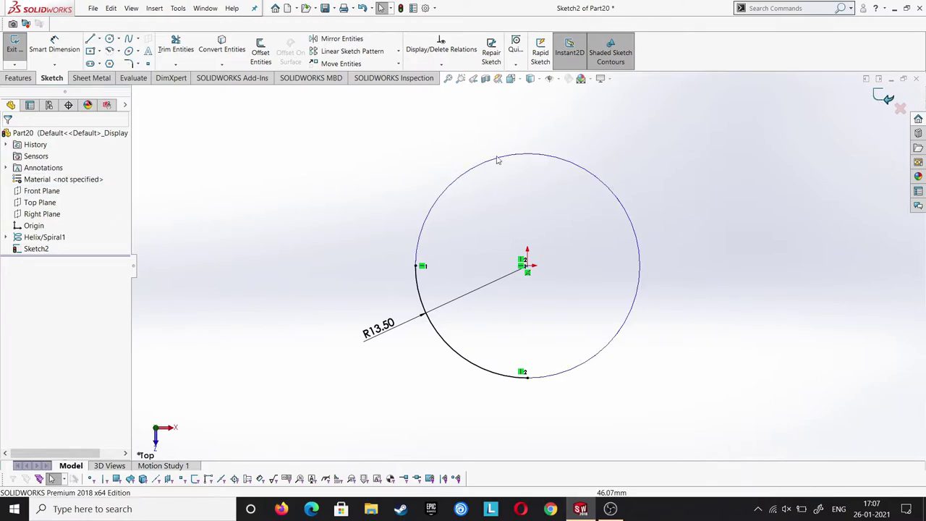
left_click(32, 191)
left_click(65, 178)
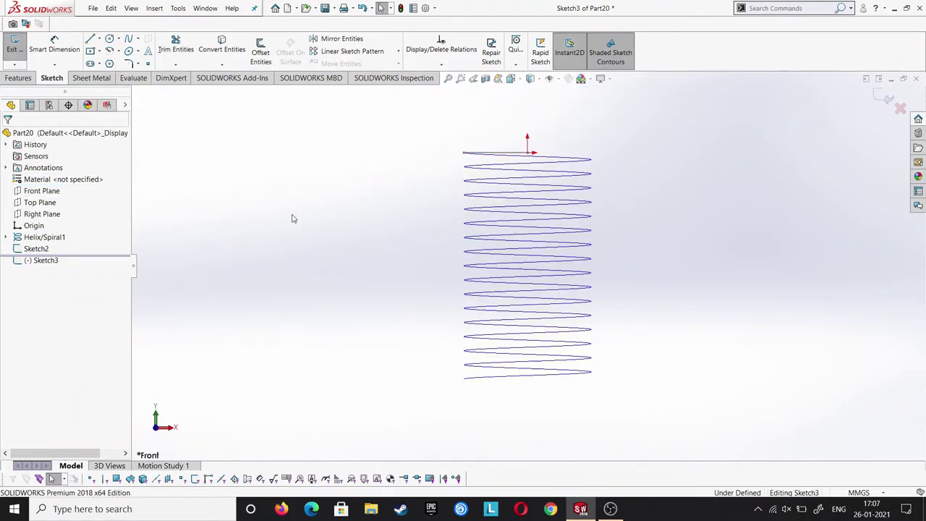
key("a")
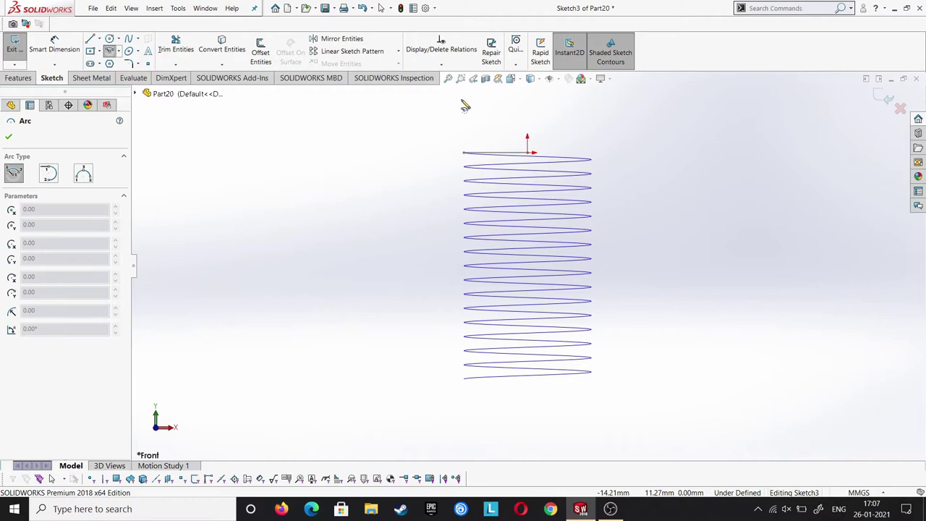
left_click(462, 100)
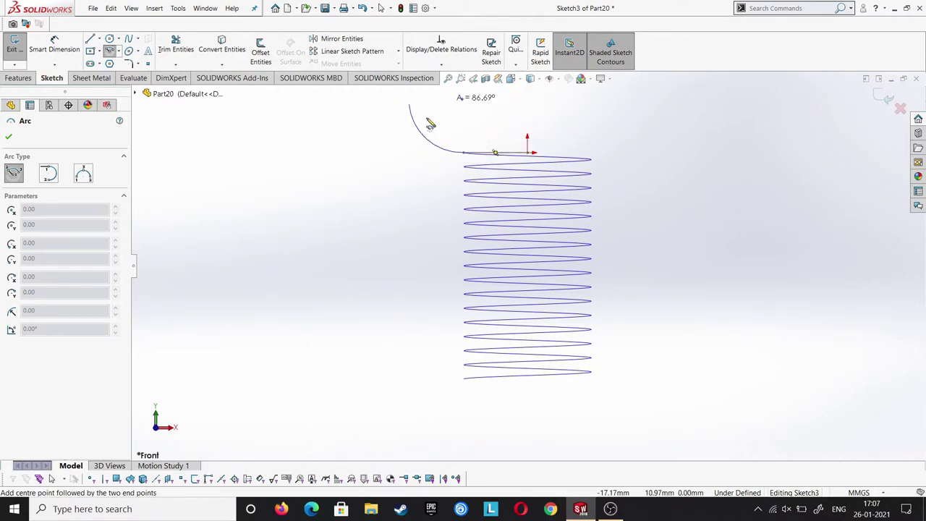
left_click(495, 151)
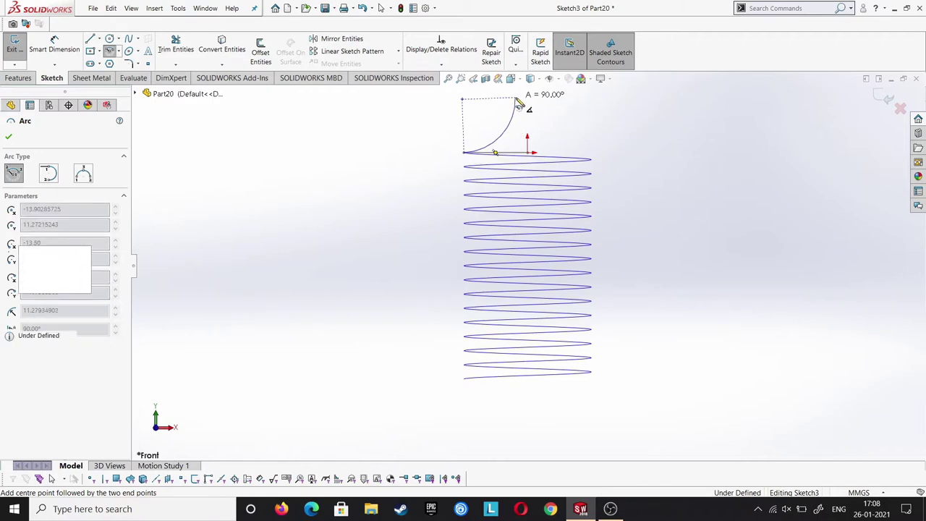
right_click(517, 99)
left_click(542, 103)
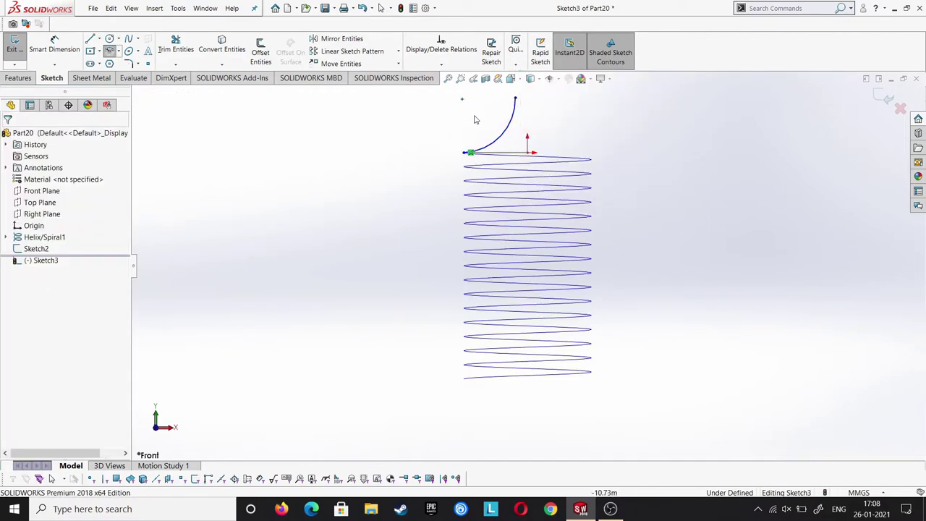
Make the arc centre vertical with the helix end and its top endpoint horizontal with the centre.
left_click(62, 51)
left_click(462, 99)
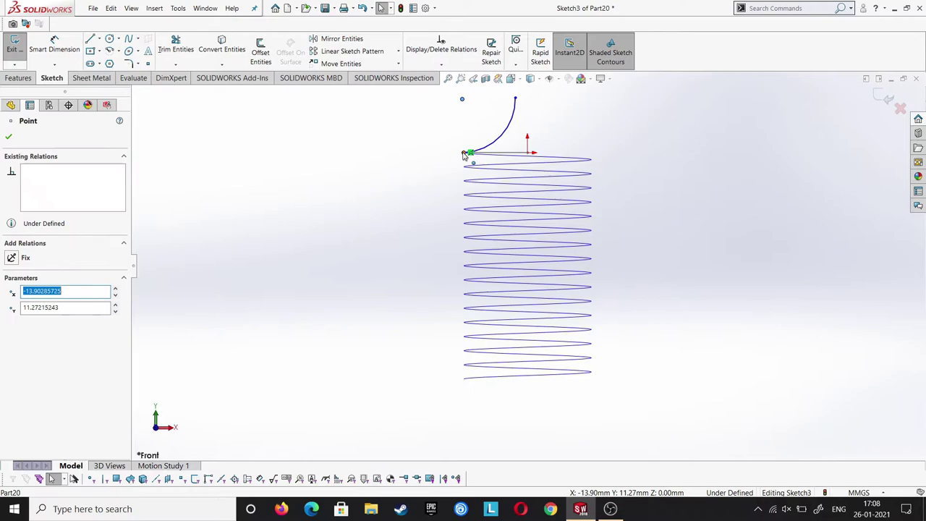
left_click(464, 152, "ctrl")
left_click(16, 321)
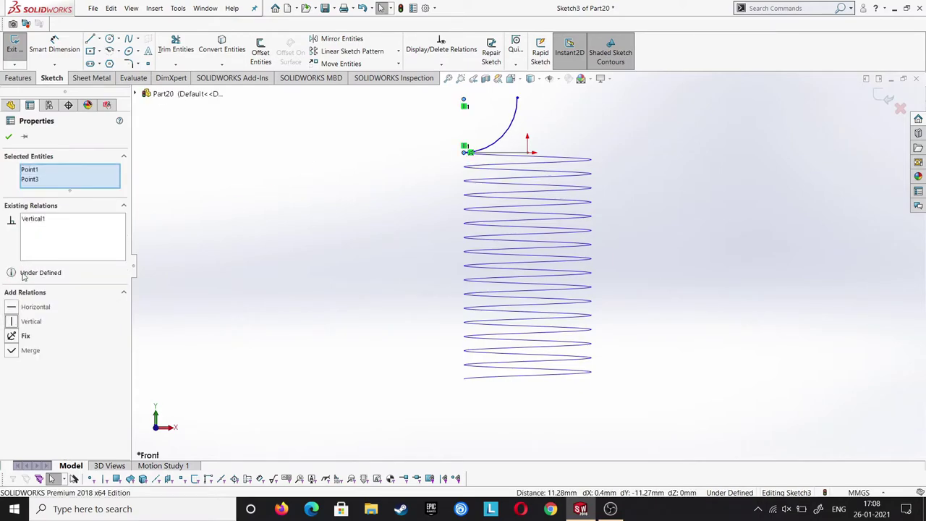
left_click(314, 129)
left_click(463, 99)
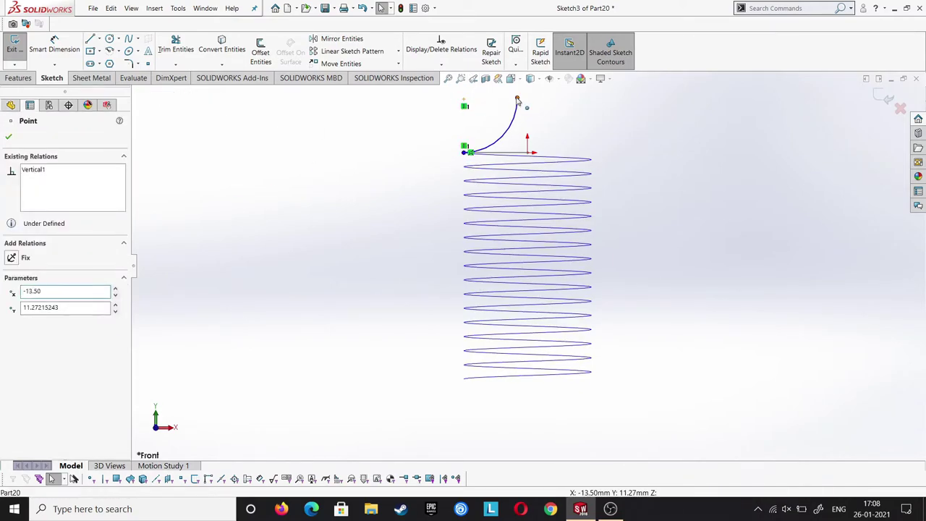
left_click(516, 99, "ctrl")
left_click(12, 308)
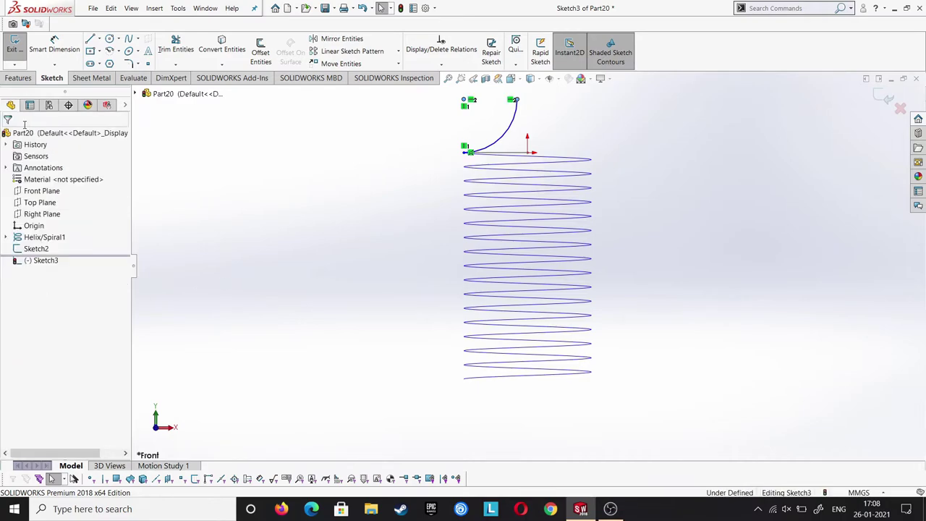
Dimension the hook arc to R13.5 and its centre 13.5 mm horizontally from the origin.
left_click(66, 44)
left_click(504, 143)
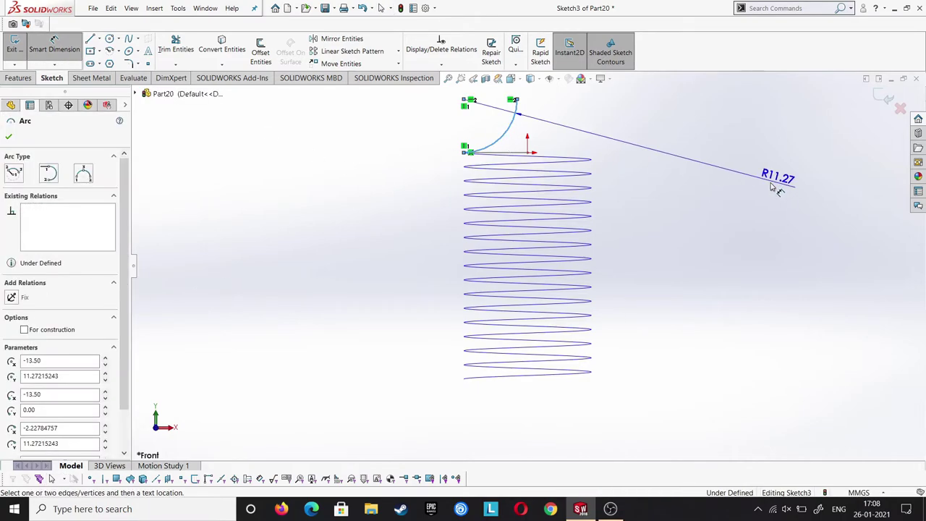
left_click(768, 190)
type("13.5")
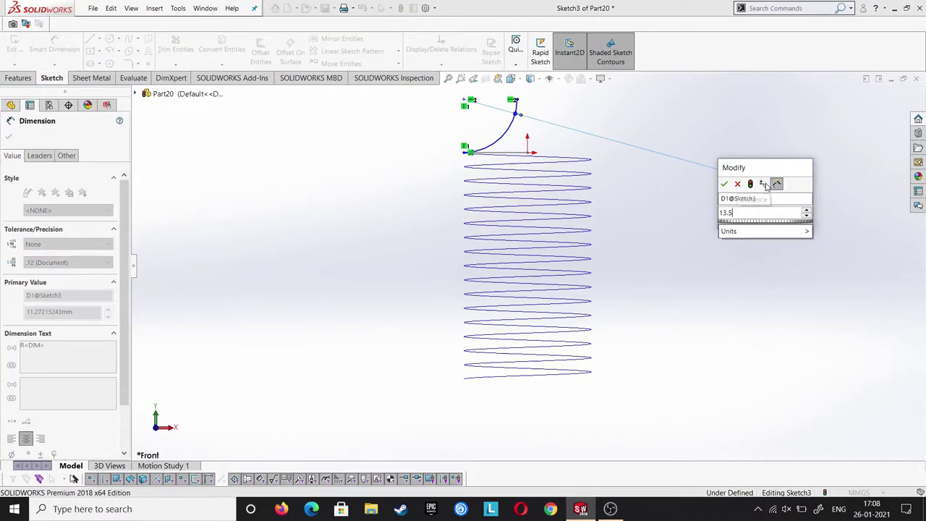
key("Return")
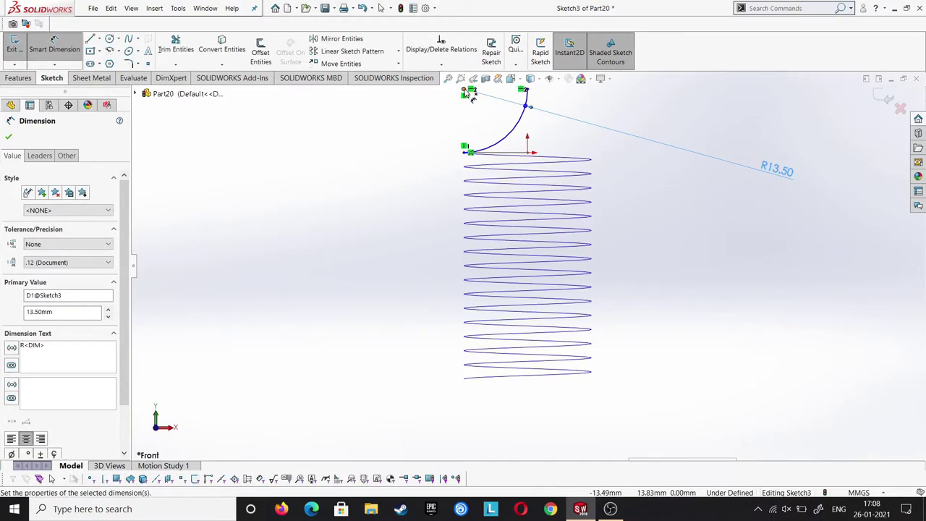
left_click(465, 92)
left_click(528, 152)
scroll(539, 150, "up", 1)
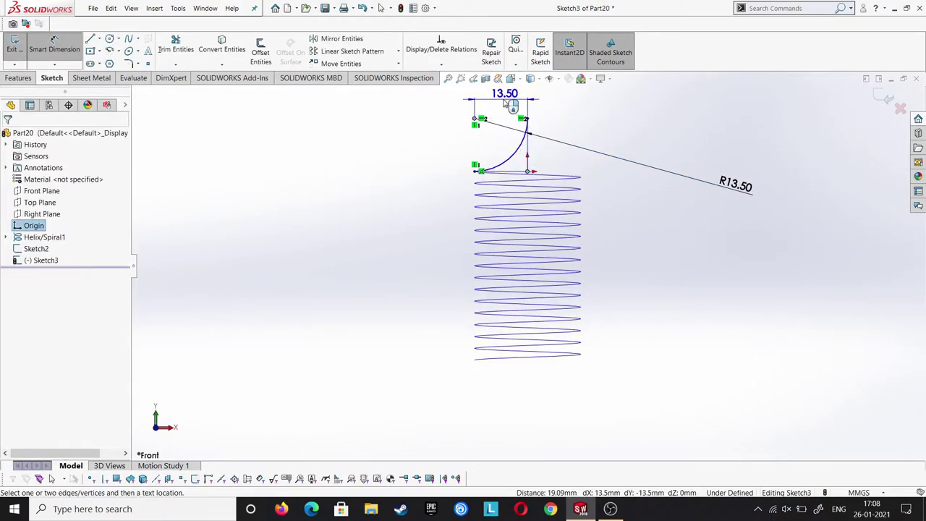
left_click(505, 102)
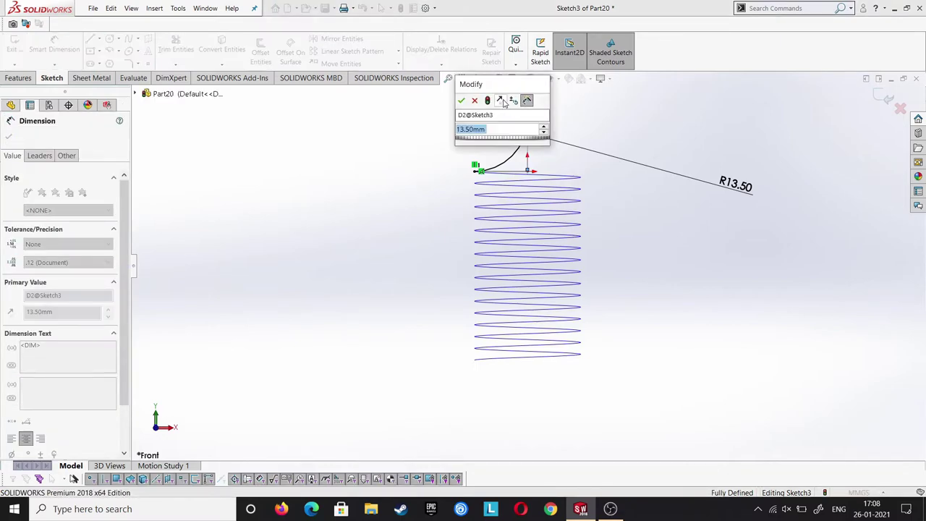
type("13.5")
key("Return")
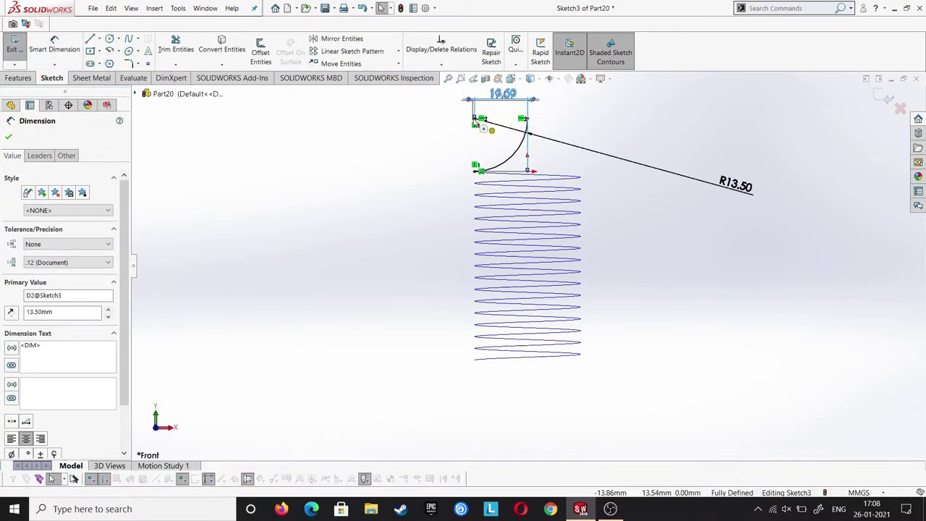
key("Escape")
key("Escape")
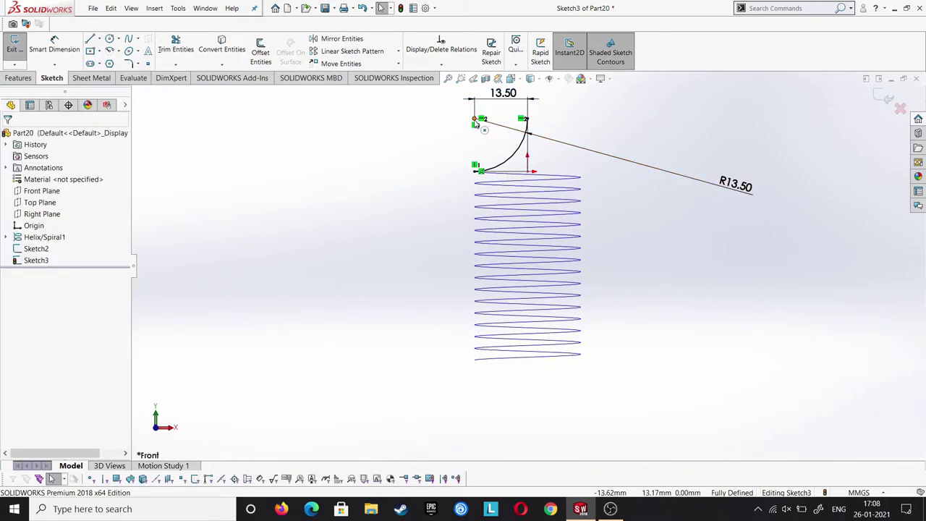
Check the arc centre point's position to confirm the sketch is fully defined.
left_click(55, 45)
left_click(476, 119)
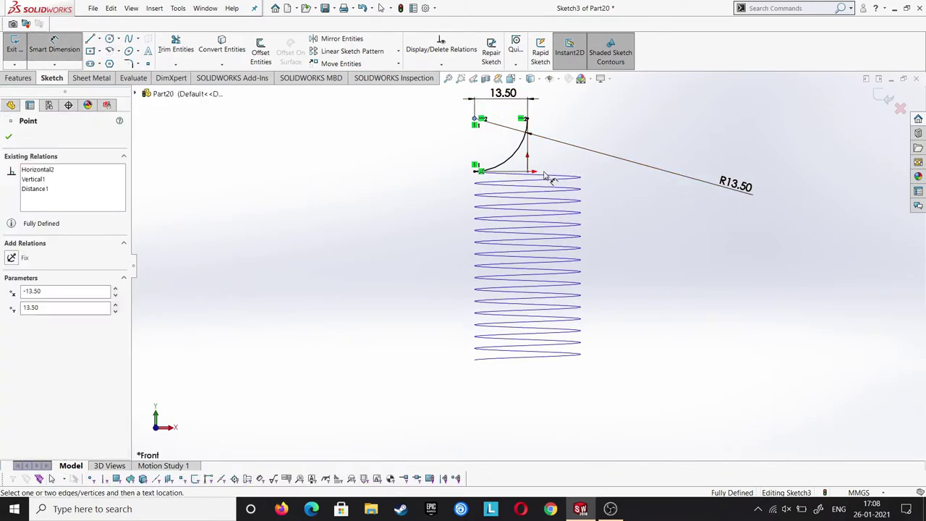
left_click(529, 173)
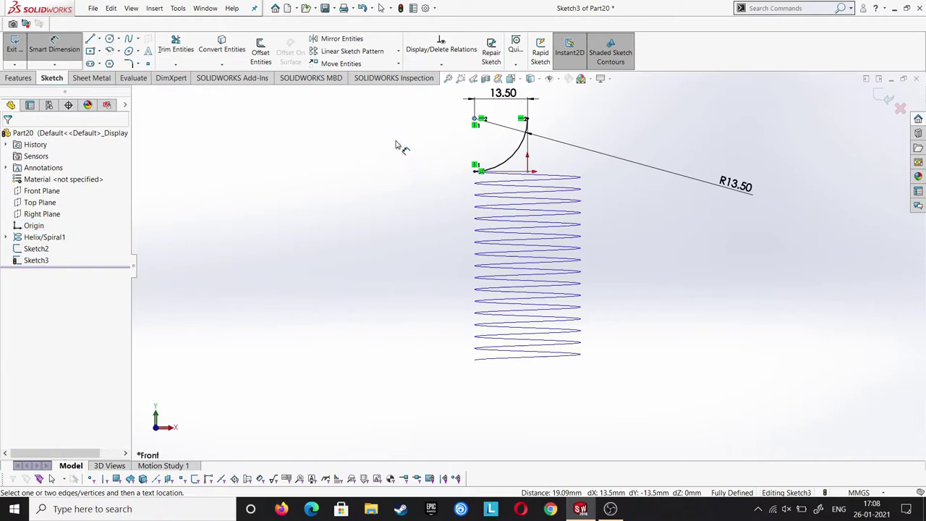
left_click(18, 77)
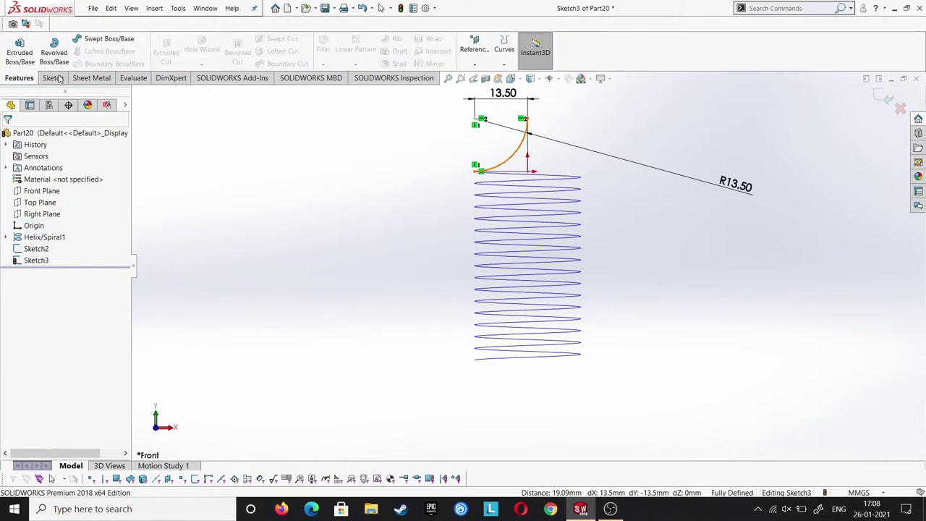
Project the hook sketch onto the top-view sketch as Curve1, then select the Right Plane.
left_click(873, 97)
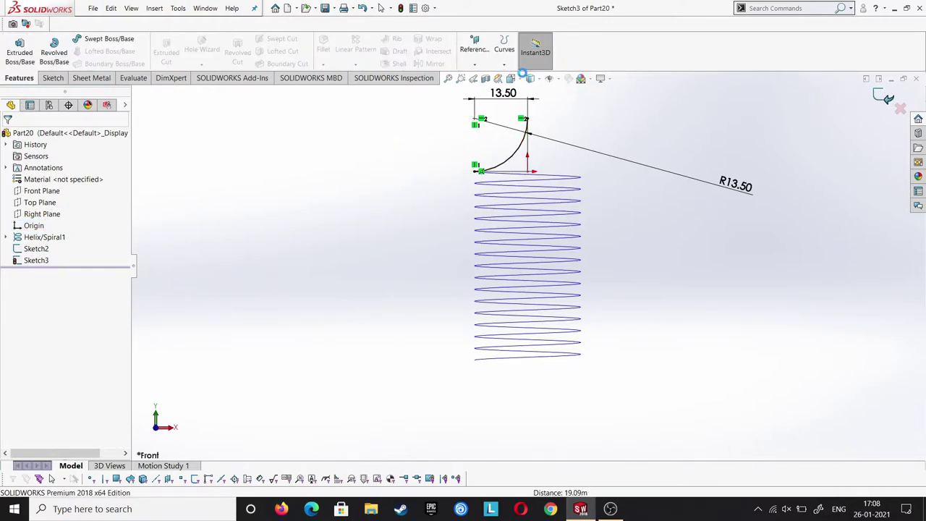
left_click(504, 49)
left_click(521, 75)
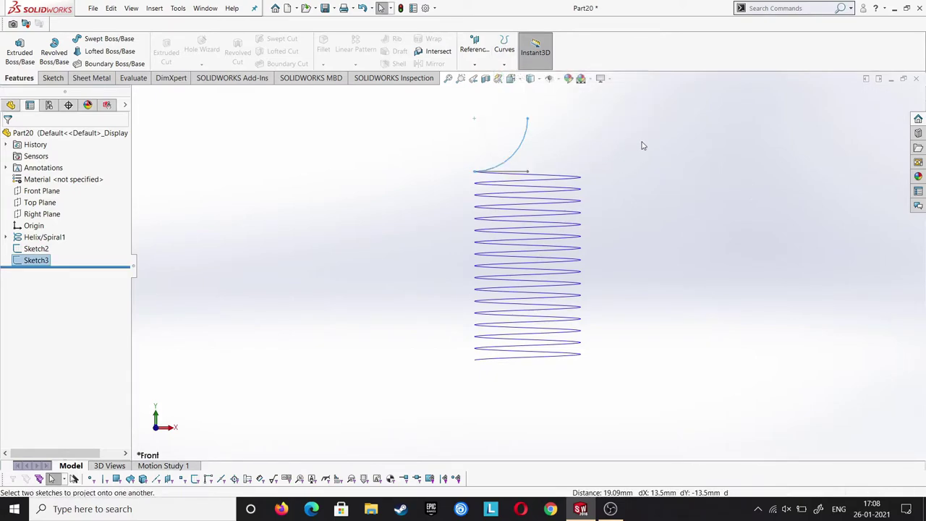
left_click(520, 175)
left_click(10, 137)
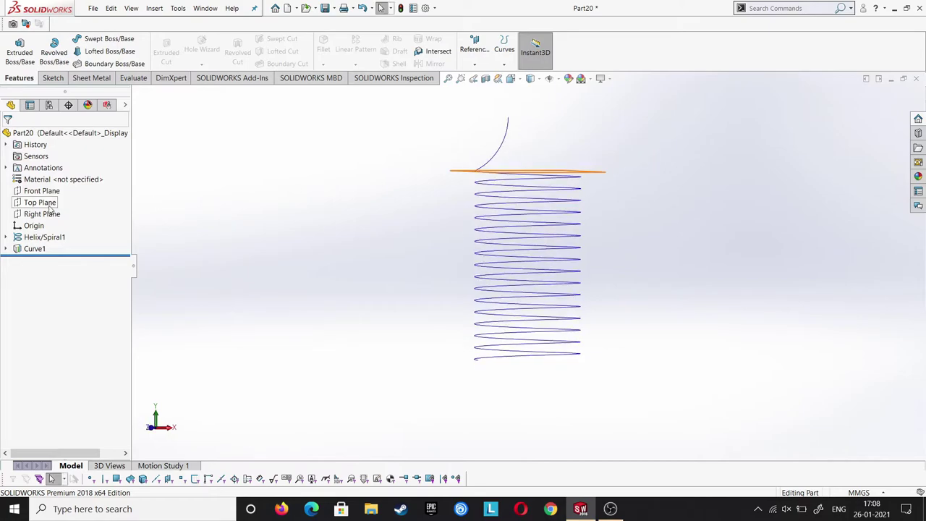
left_click(42, 213)
On the Right Plane, draw a centre-point semicircular arc above the spring with its centre and ends horizontal.
left_click(55, 197)
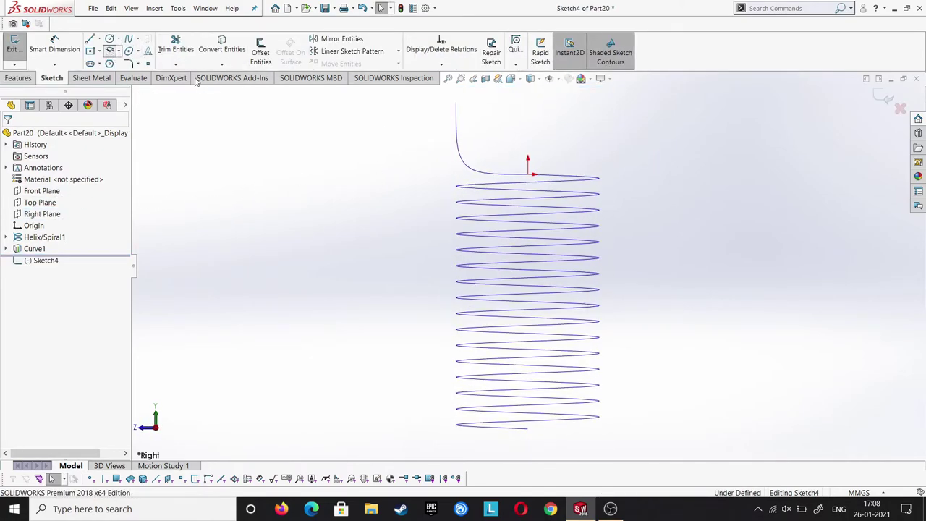
left_click(529, 108)
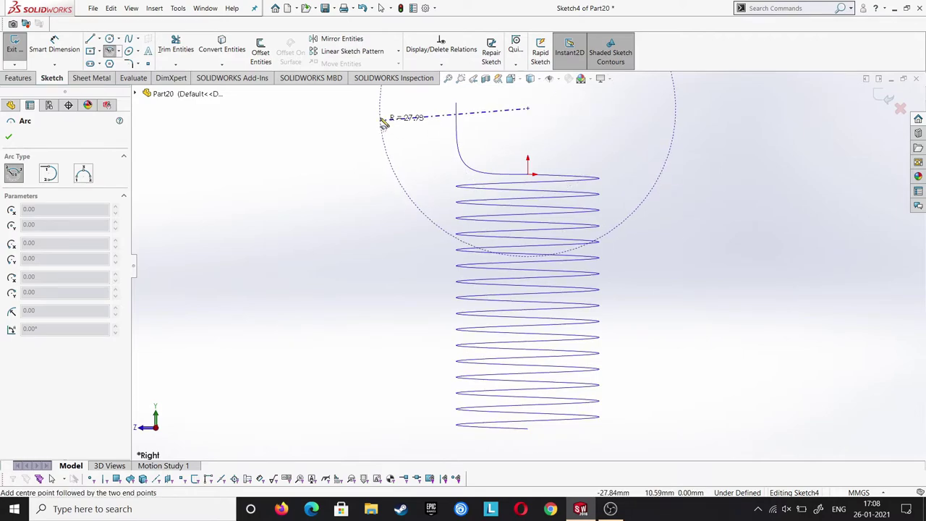
left_click(382, 110)
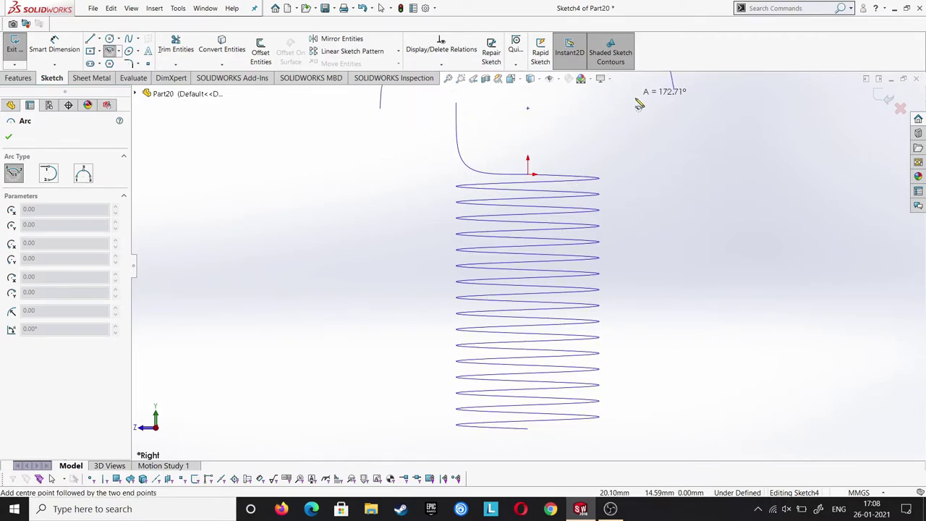
left_click(675, 108)
right_click(694, 114)
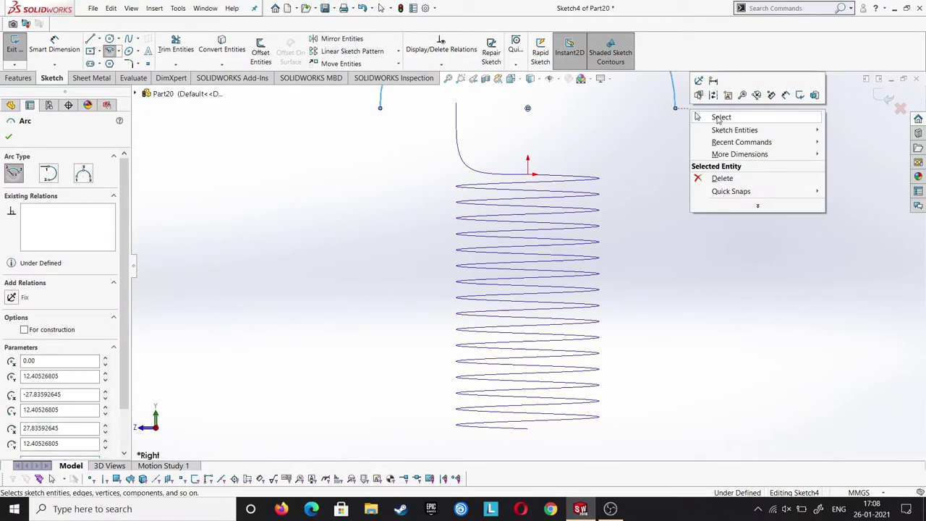
left_click(719, 118)
left_click(675, 109)
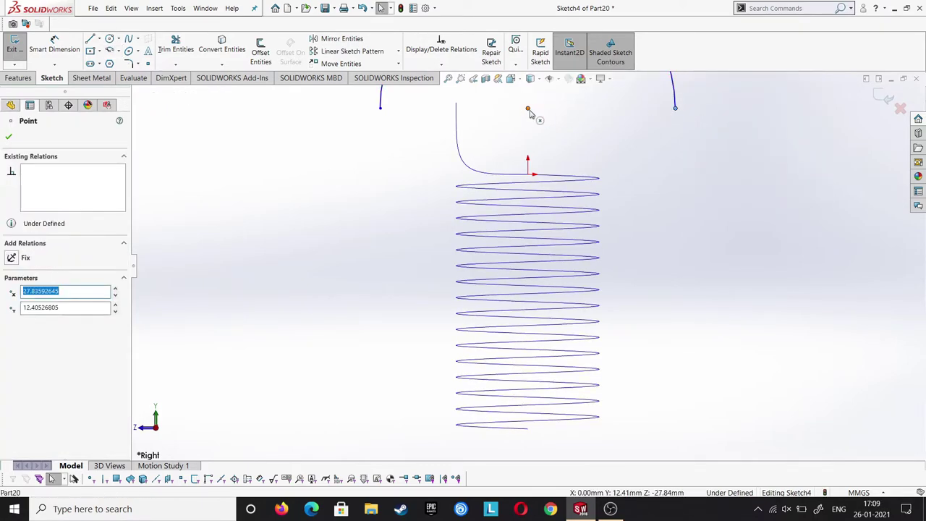
left_click(527, 108, "ctrl")
left_click(381, 107, "ctrl")
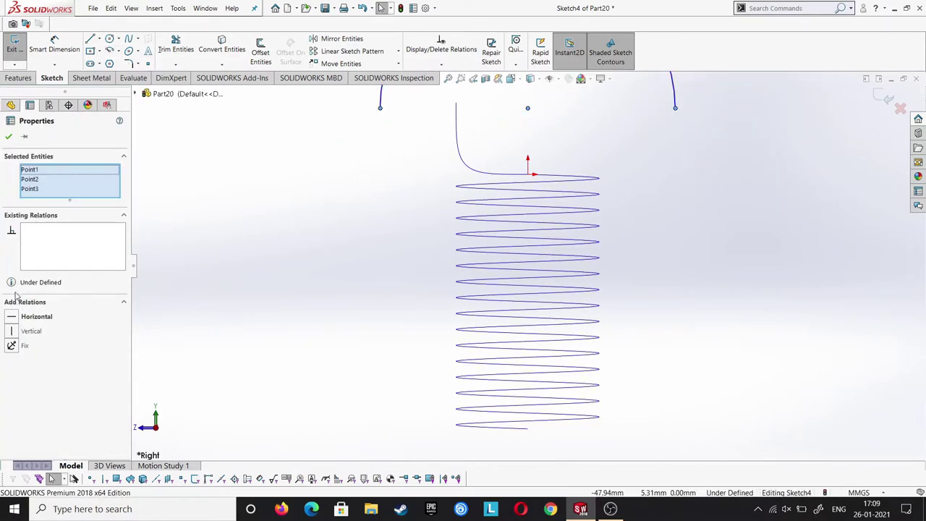
left_click(9, 140)
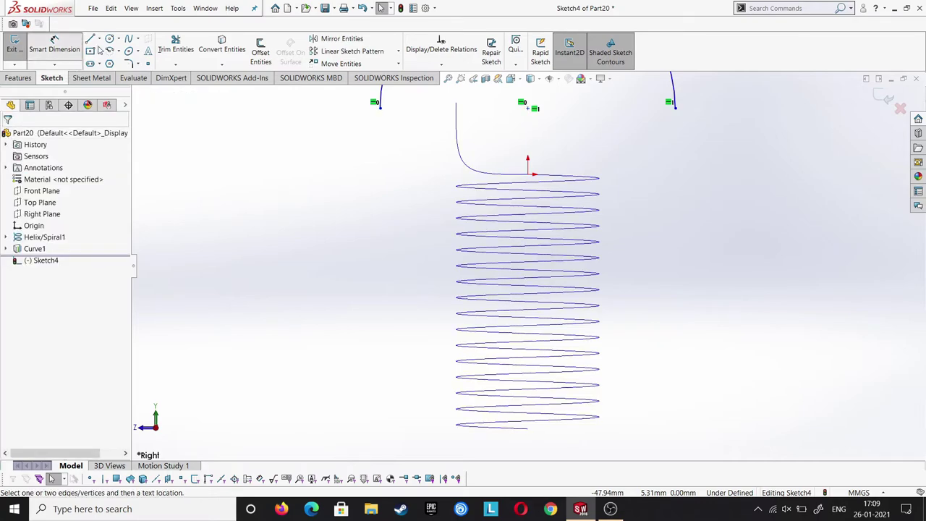
Dimension the arc centre 13.5 mm above the origin and its radius R13.5, then exit the sketch.
left_click(528, 108)
left_click(528, 174)
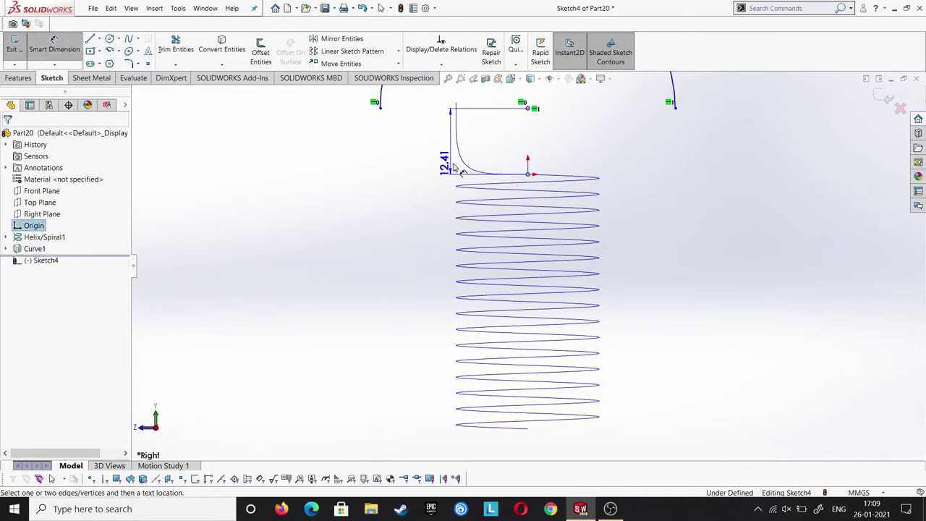
left_click(740, 152)
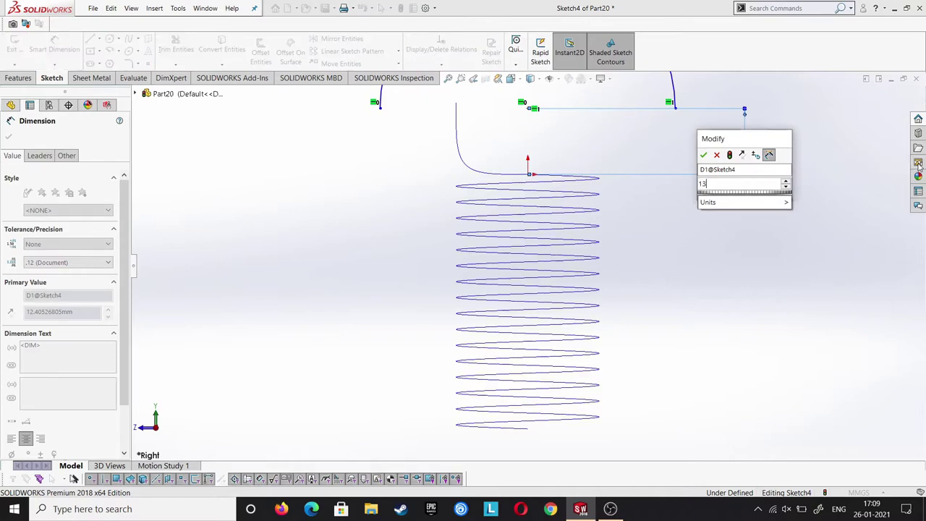
type("13.5")
key("Return")
key("Escape")
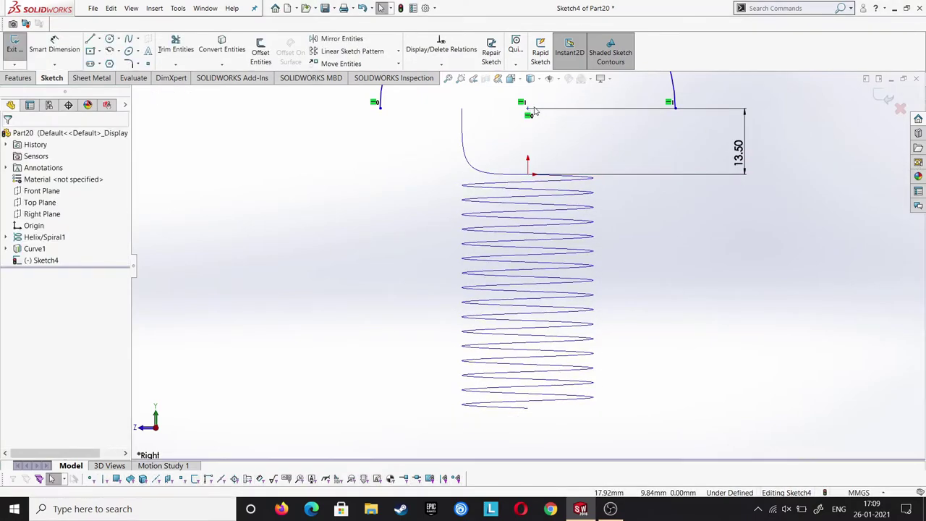
scroll(664, 102, "up", 3)
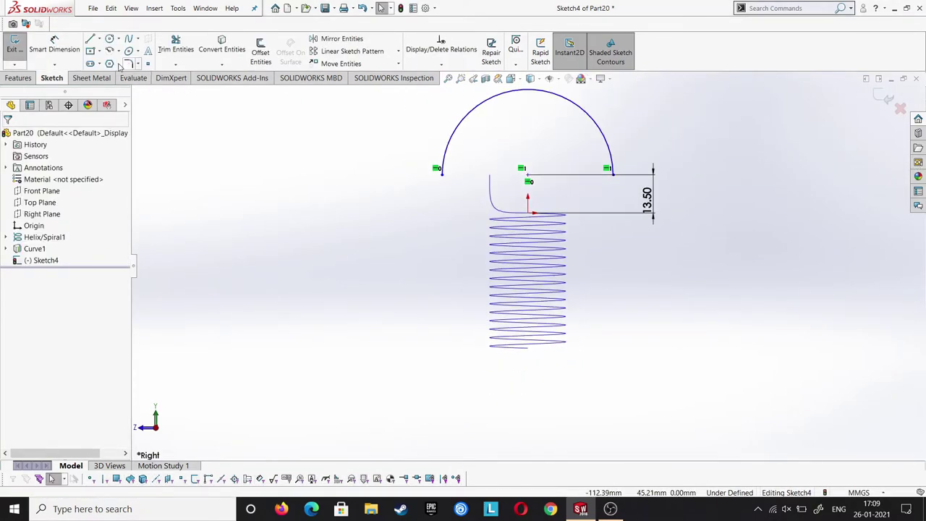
left_click(612, 144)
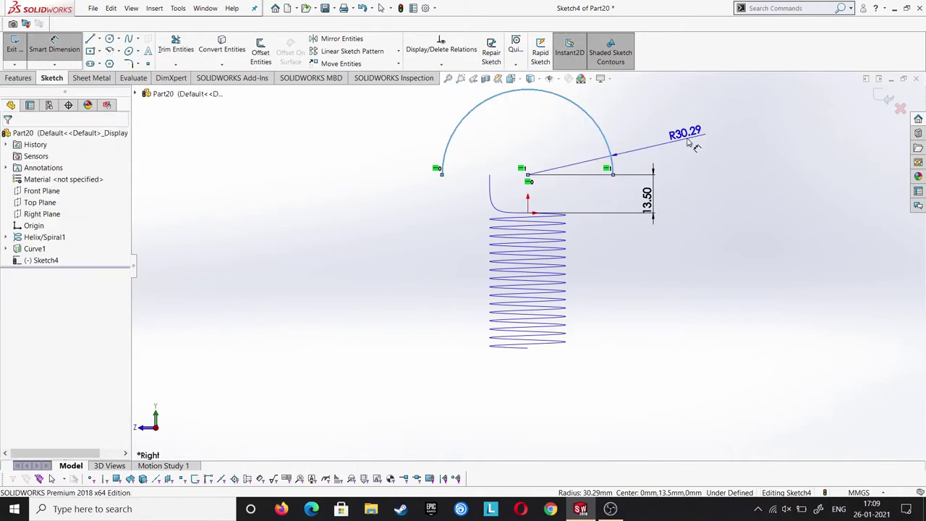
left_click(691, 144)
type("13.5")
key("Return")
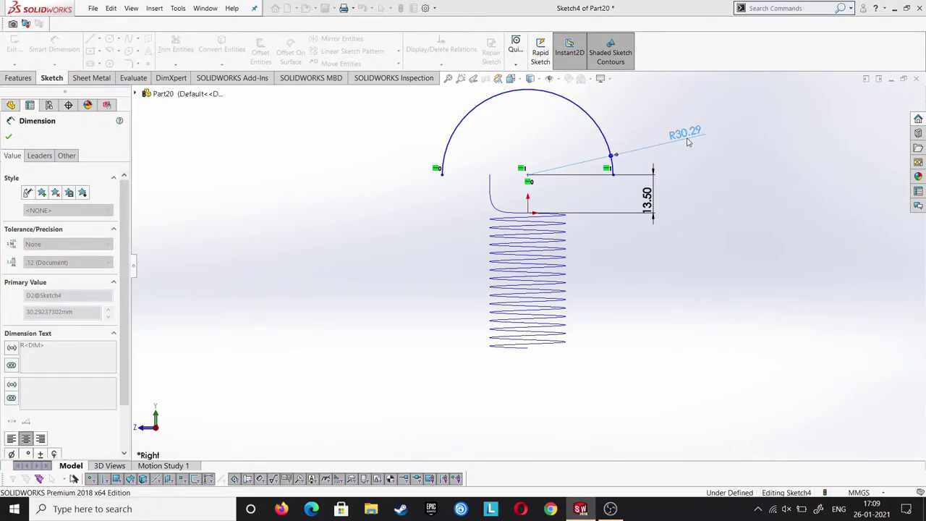
left_click(10, 139)
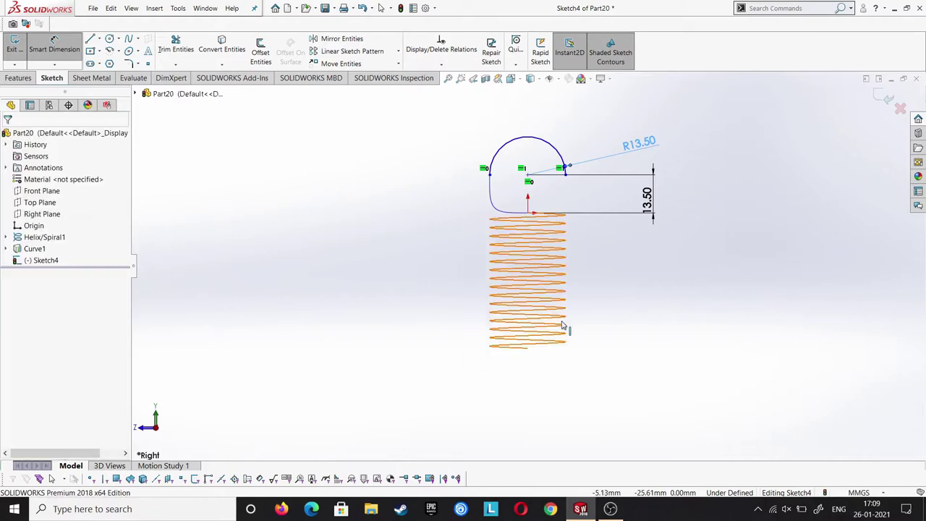
left_click(4, 79)
left_click(474, 65)
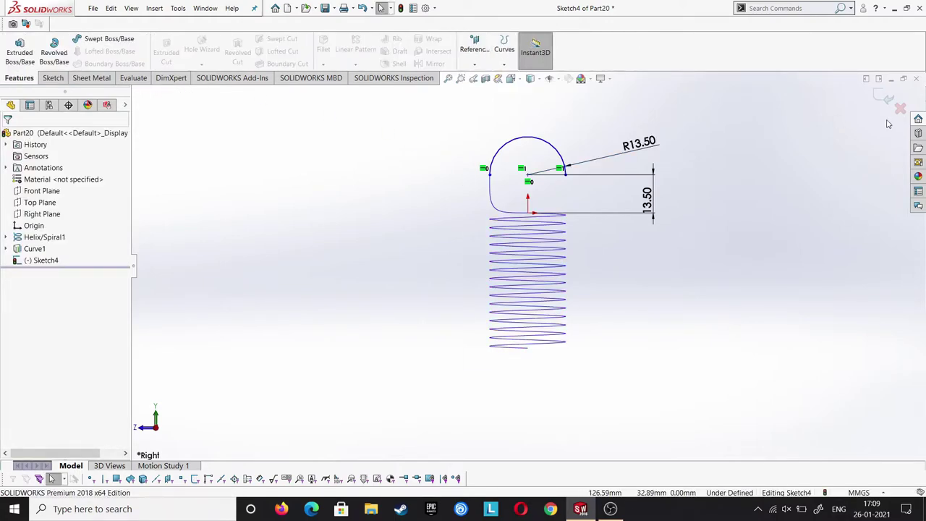
Create Plane1 offset 48 mm (flipped) from the Top Plane at the spring's bottom end.
left_click(883, 96)
left_click(474, 65)
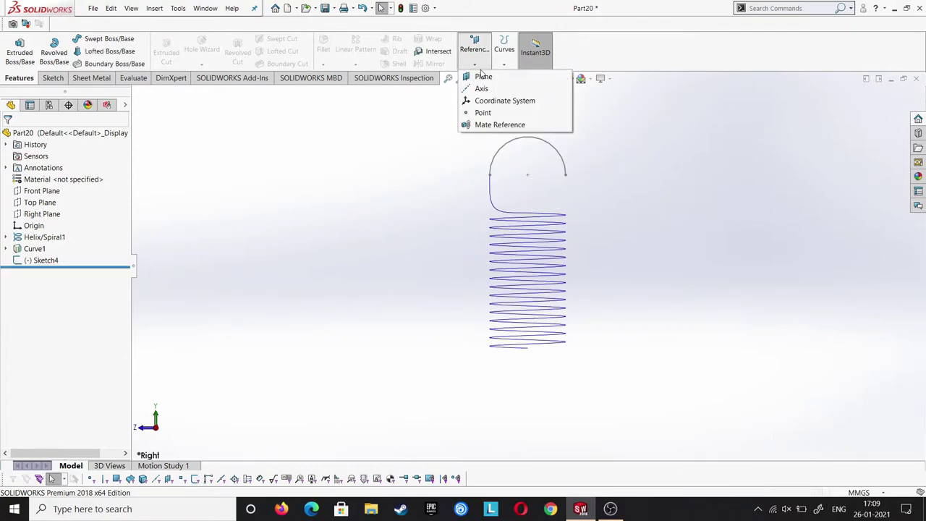
left_click(480, 74)
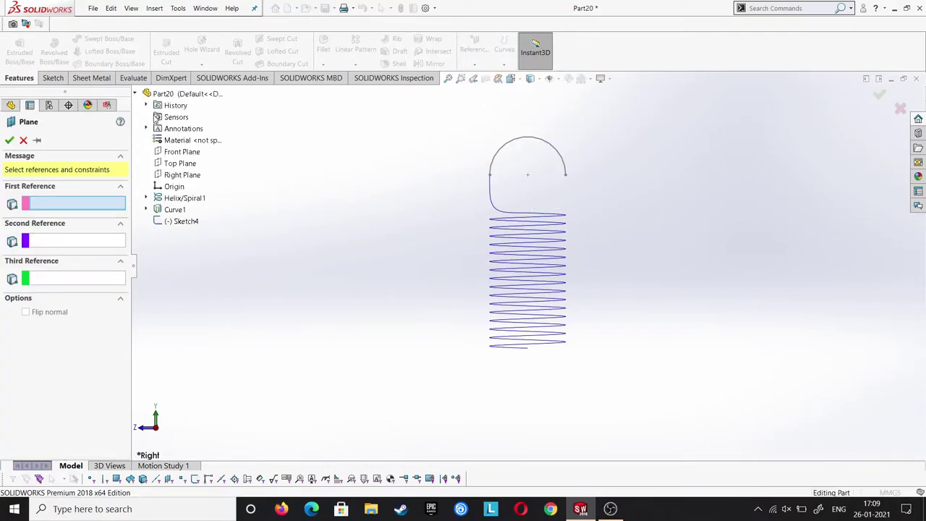
left_click(186, 166)
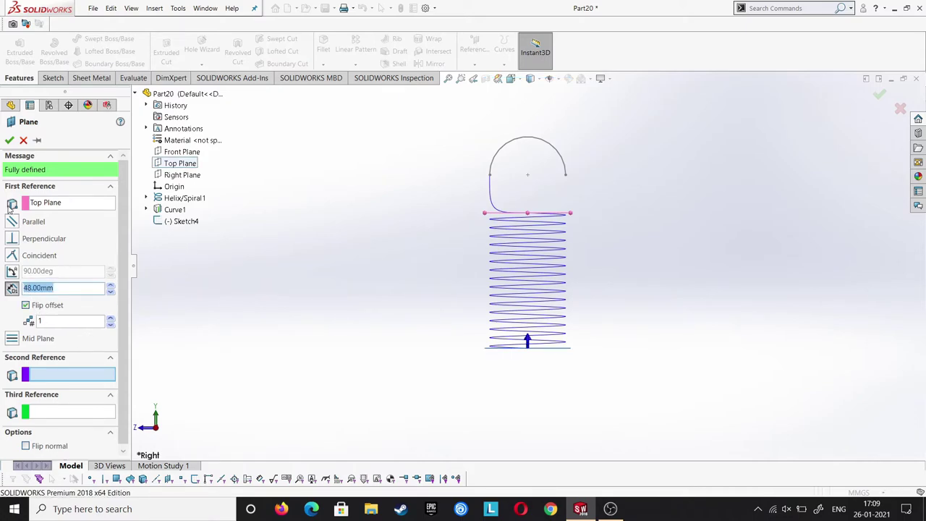
left_click(10, 140)
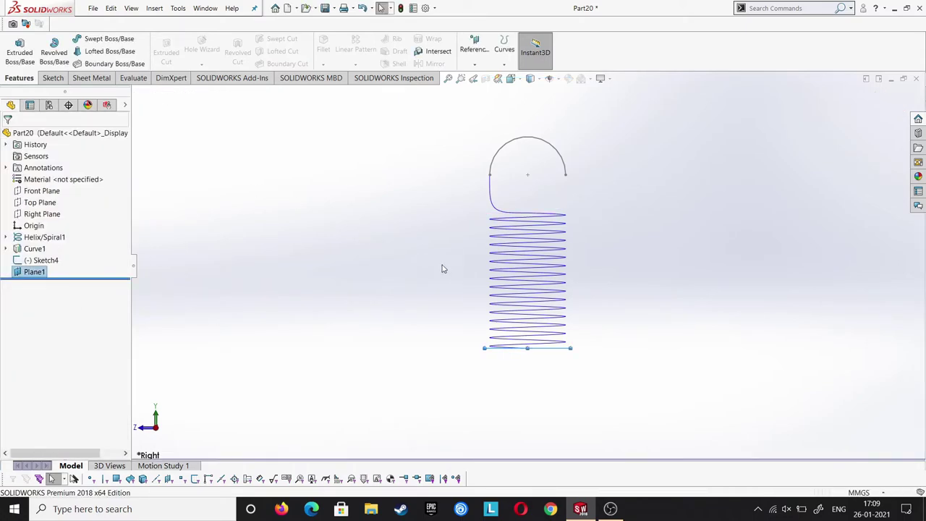
left_click(30, 272)
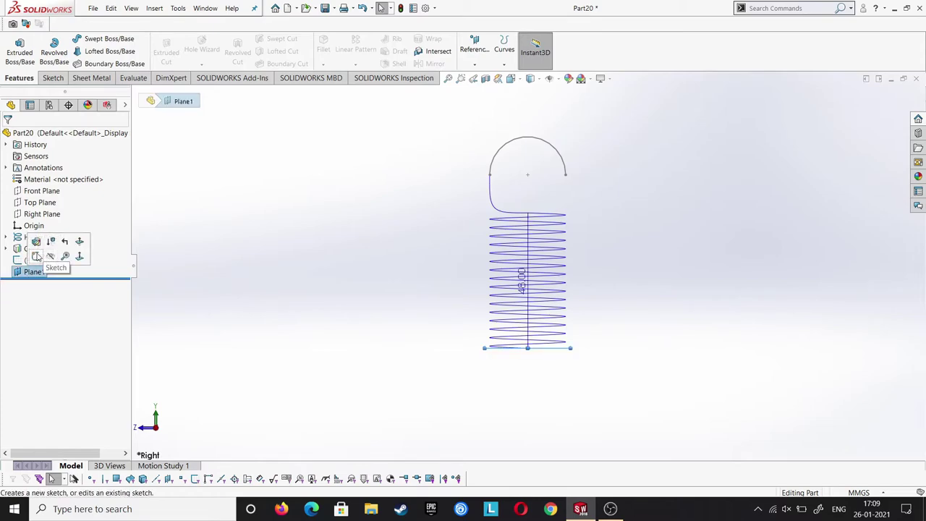
Sketch on Plane1, viewed normal to it, a centre-point arc centred at the origin.
left_click(32, 256)
middle_click_drag(300, 319, 290, 386)
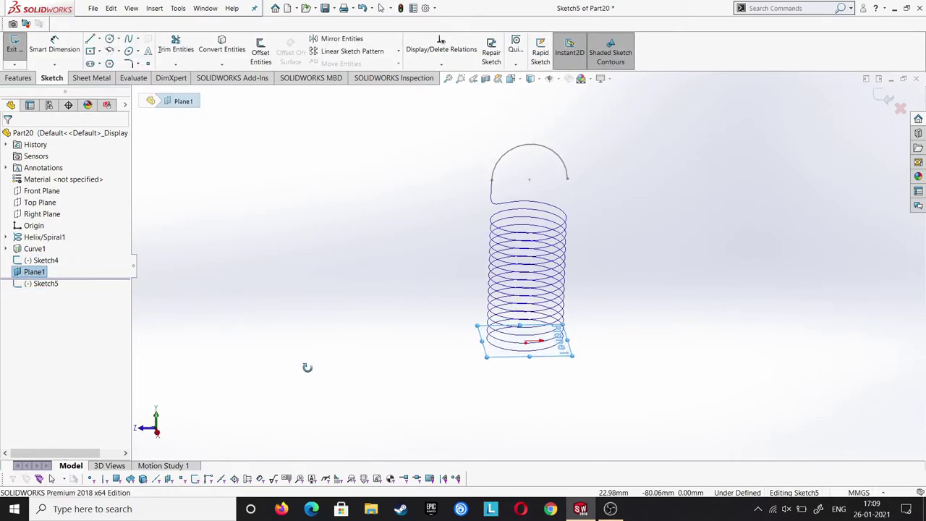
left_click(290, 385)
middle_click_drag(361, 295, 364, 314)
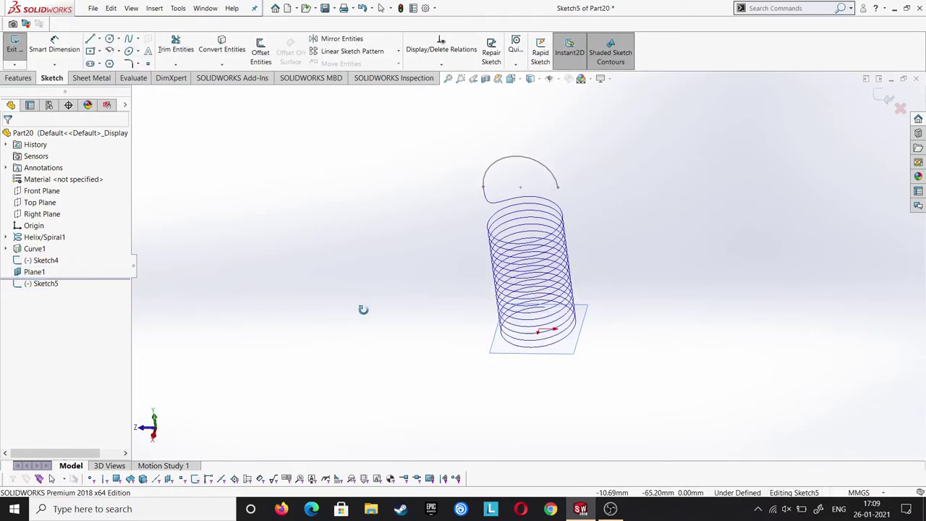
key("ctrl+8")
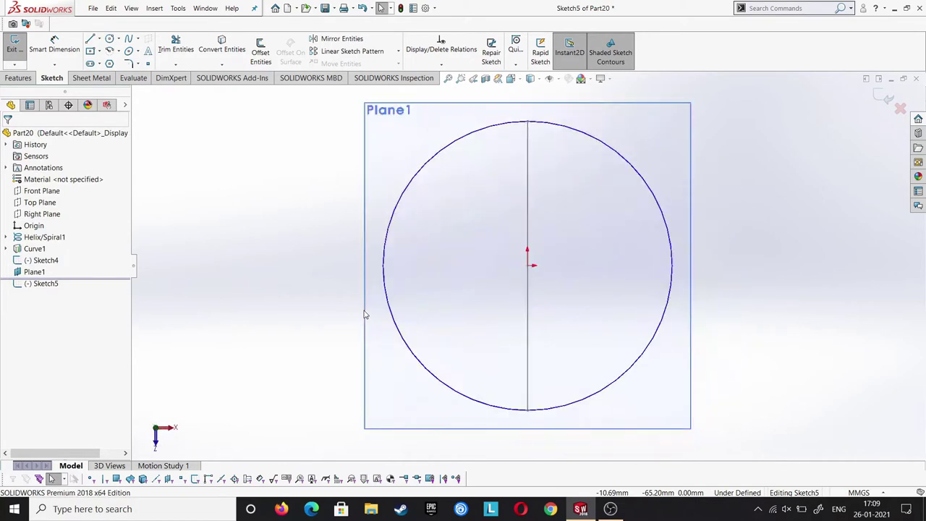
left_click(109, 52)
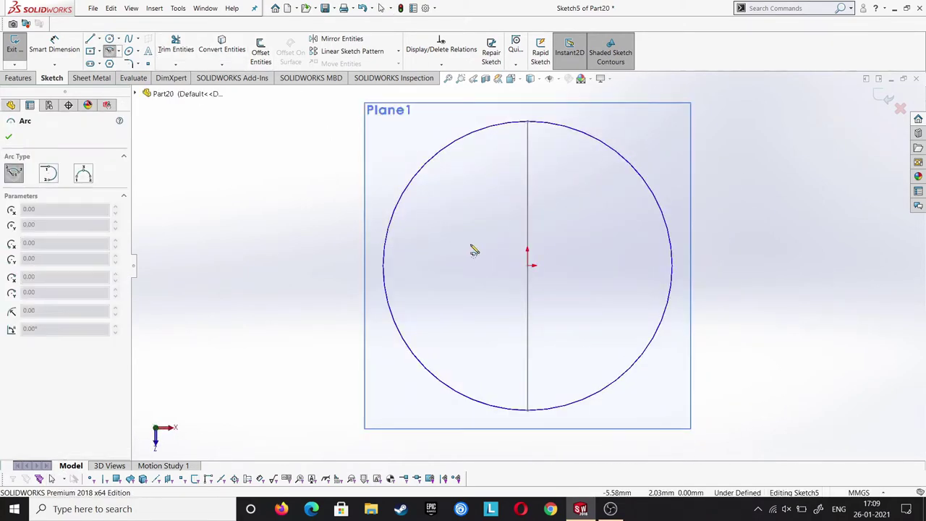
left_click(527, 265)
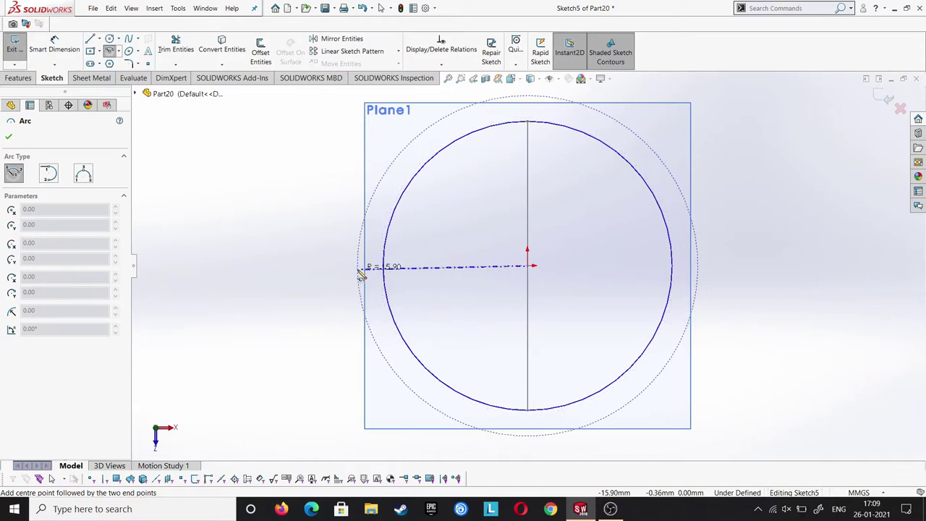
left_click(357, 268)
left_click(528, 103)
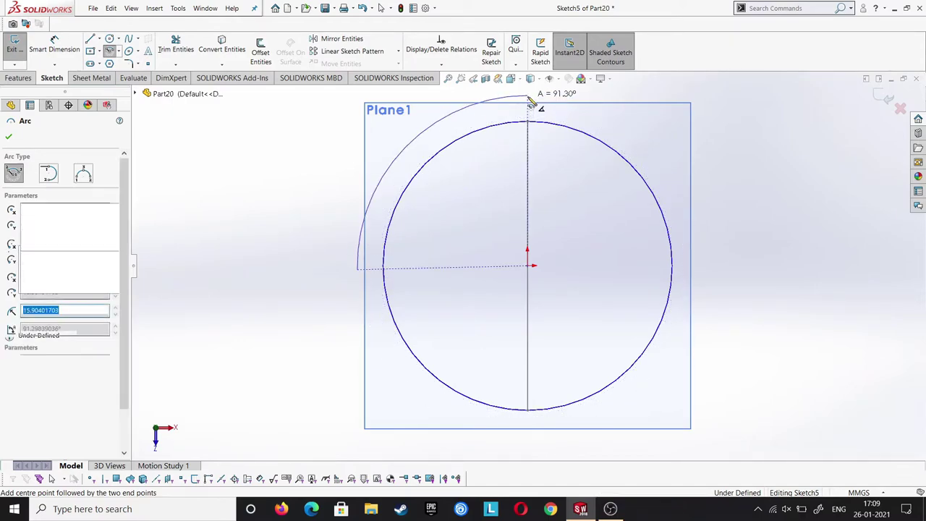
right_click(529, 90)
left_click(556, 102)
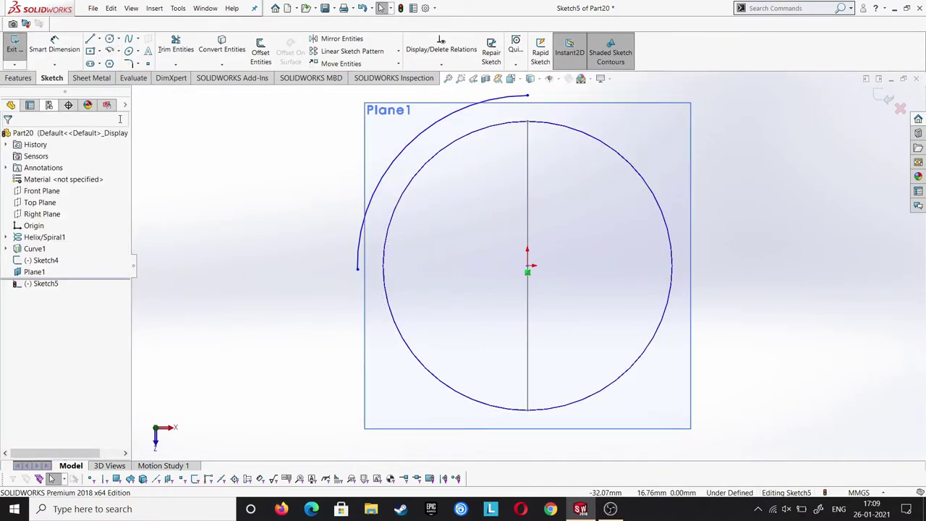
Give the arc a 13.5 mm radius and exit Sketch5.
left_click(357, 269)
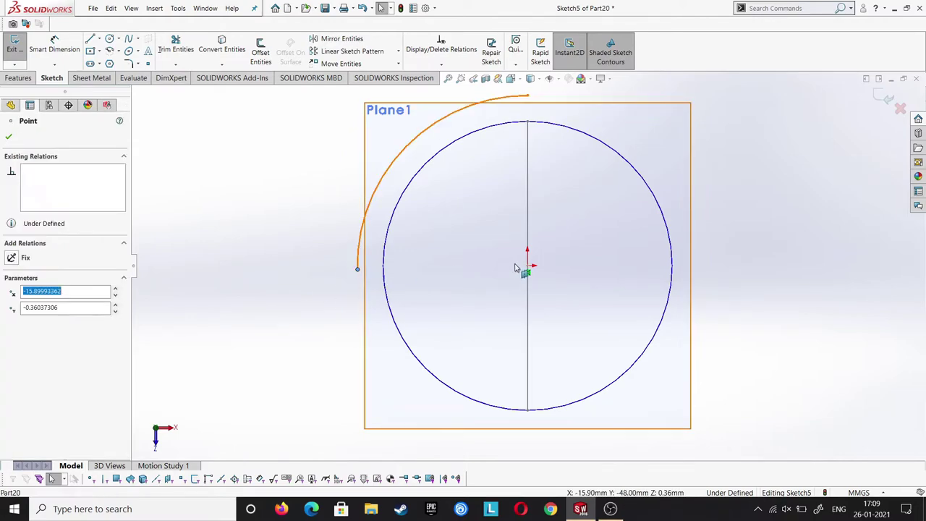
left_click(528, 266, "ctrl")
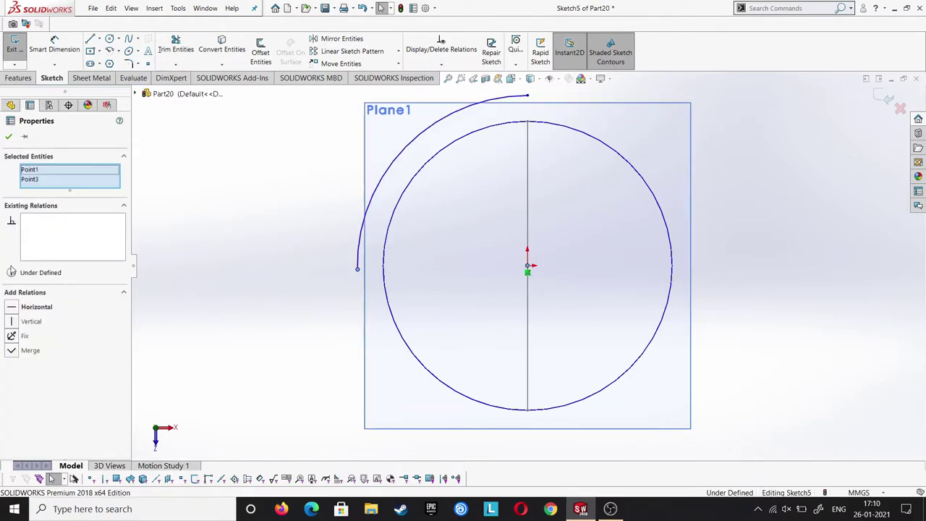
left_click(207, 269)
left_click(527, 97)
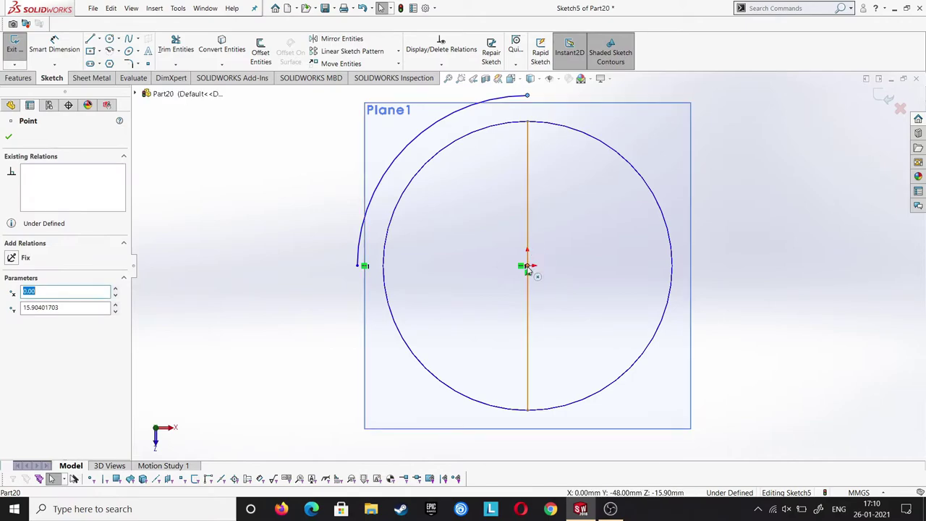
left_click(527, 265, "ctrl")
left_click(184, 298)
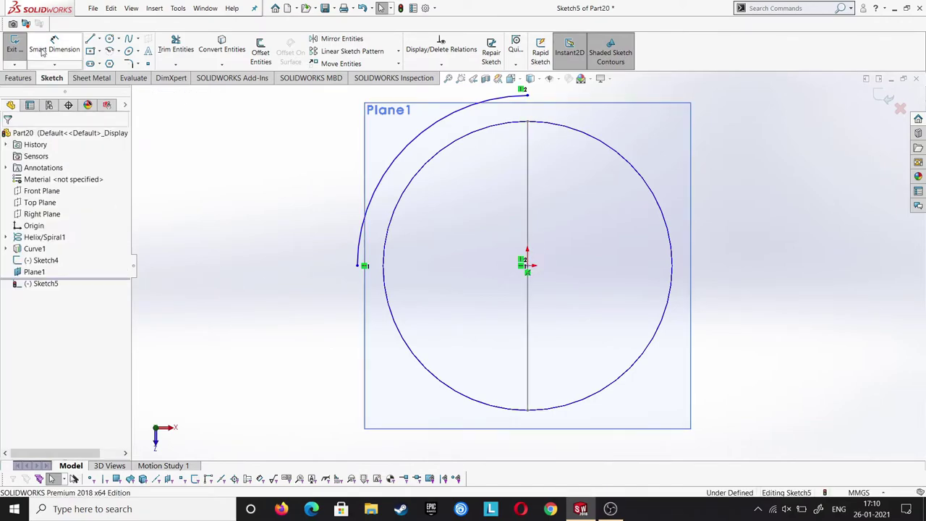
left_click(376, 196)
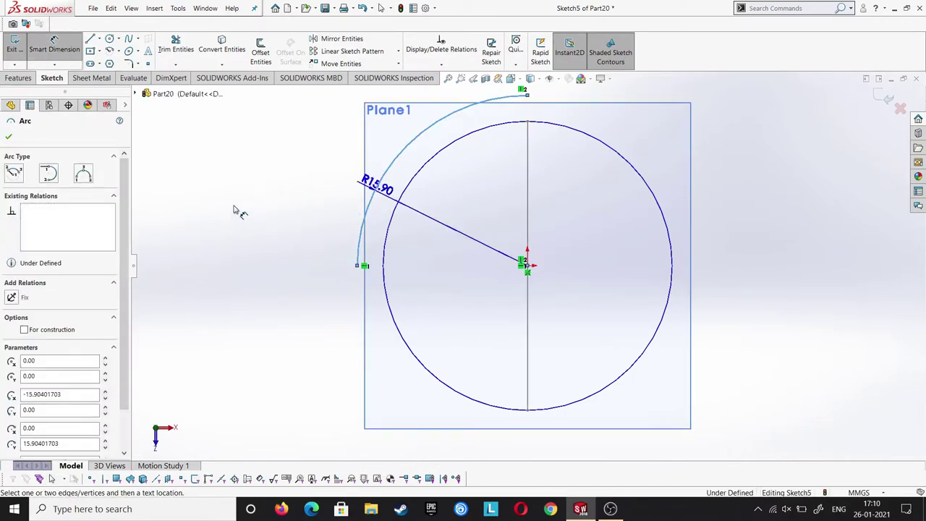
left_click(242, 209)
type("13.5")
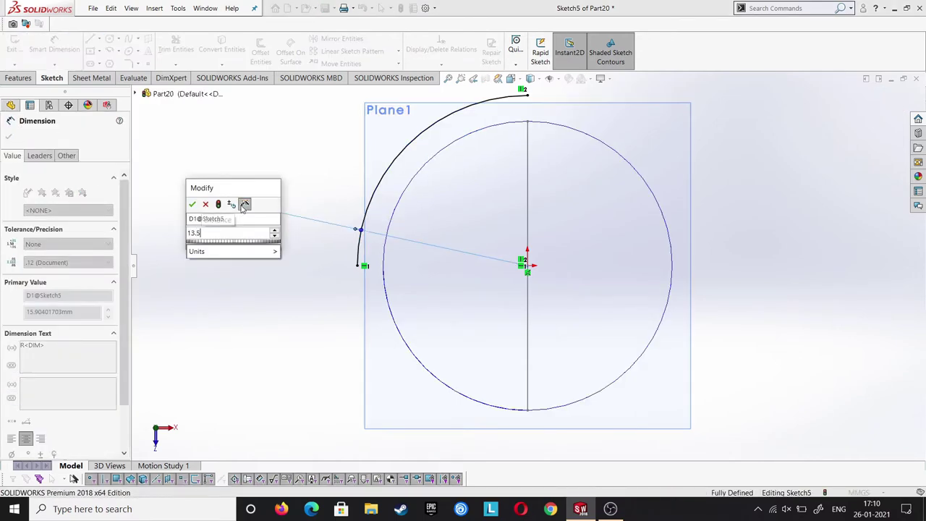
key("Return")
left_click(9, 137)
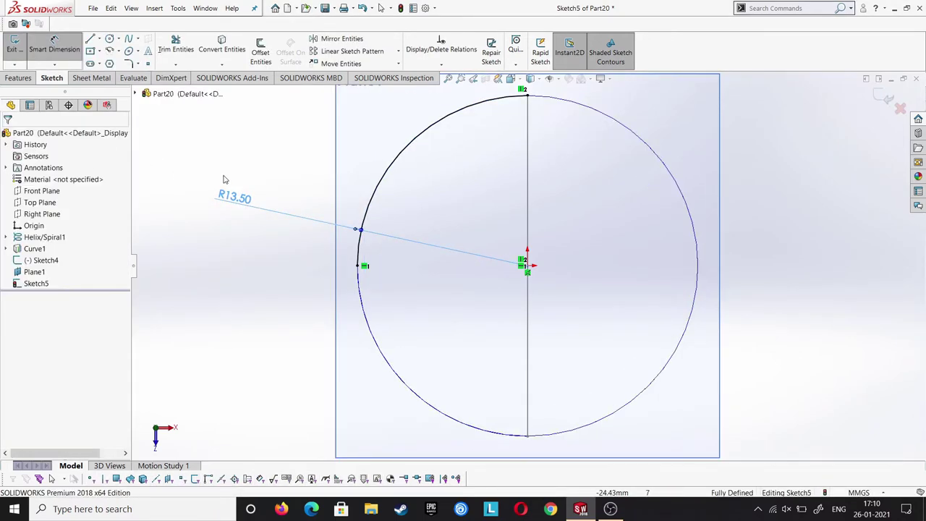
key("f")
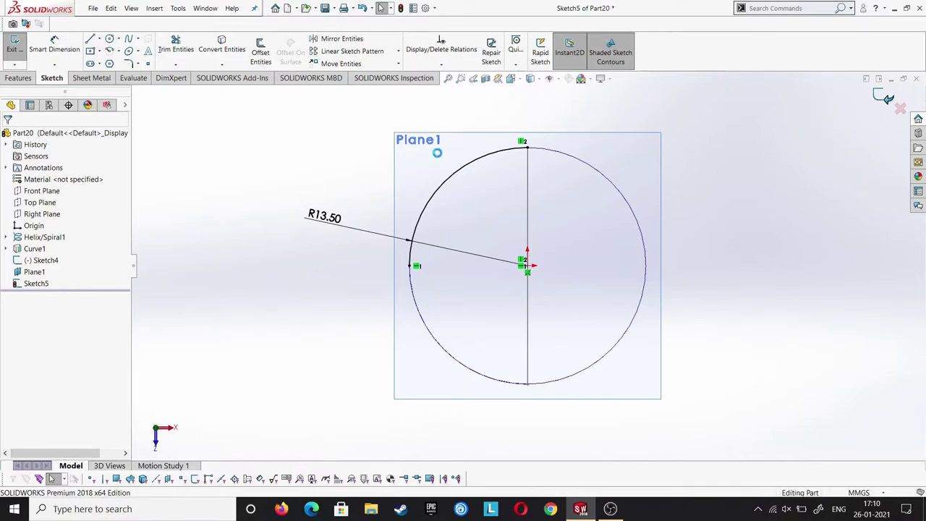
key("ctrl+b")
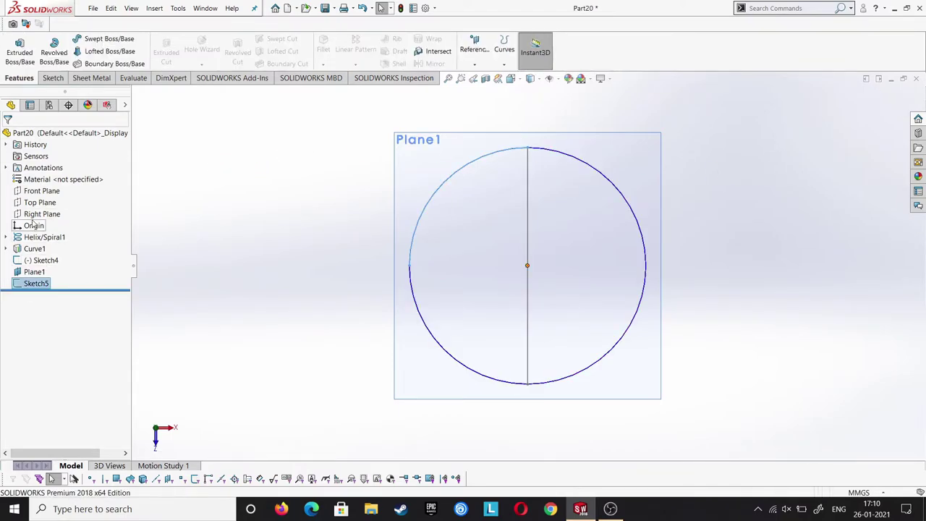
On the Front Plane, draw a tangent arc starting at the coil's bottom end.
left_click(42, 190)
left_click(47, 179)
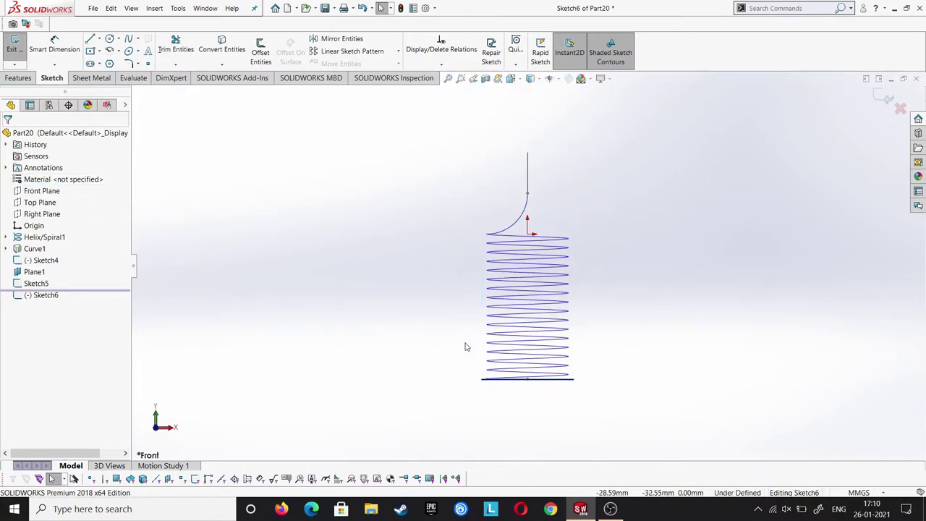
left_click(41, 272)
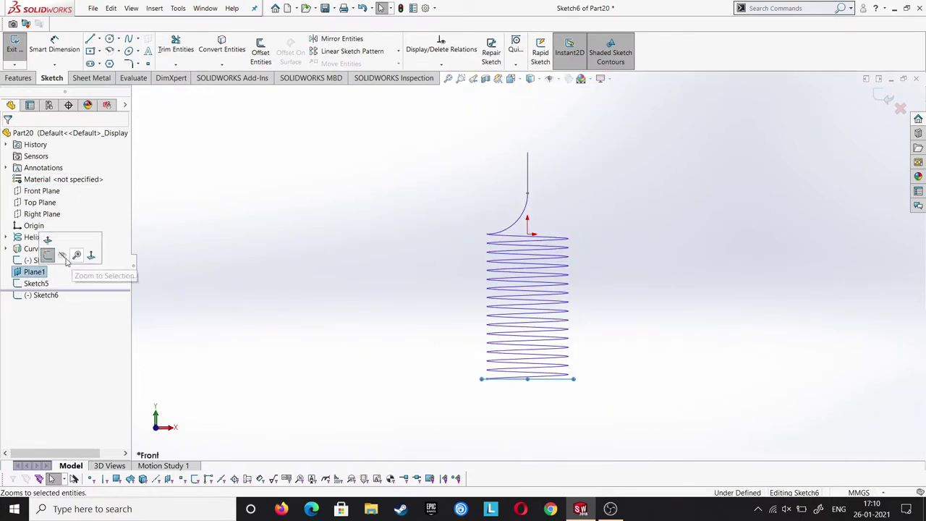
left_click(418, 339)
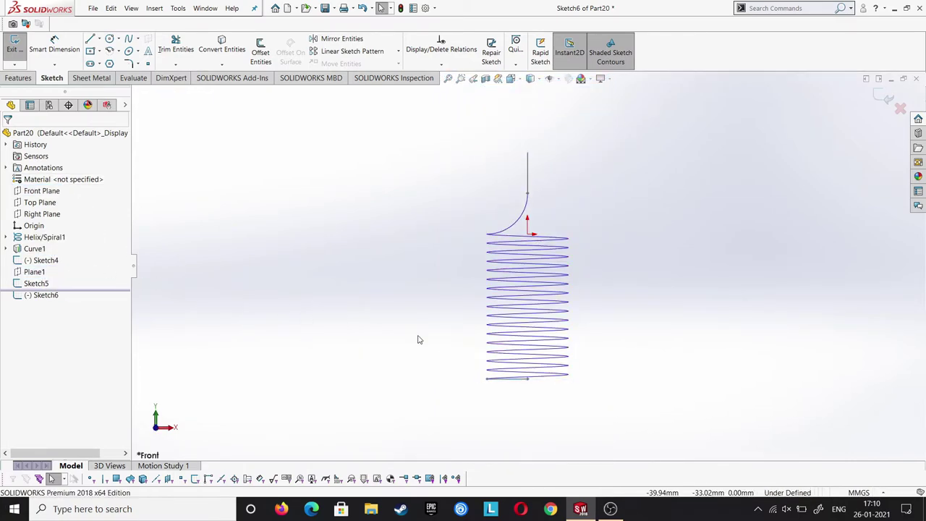
left_click(109, 52)
left_click(488, 417)
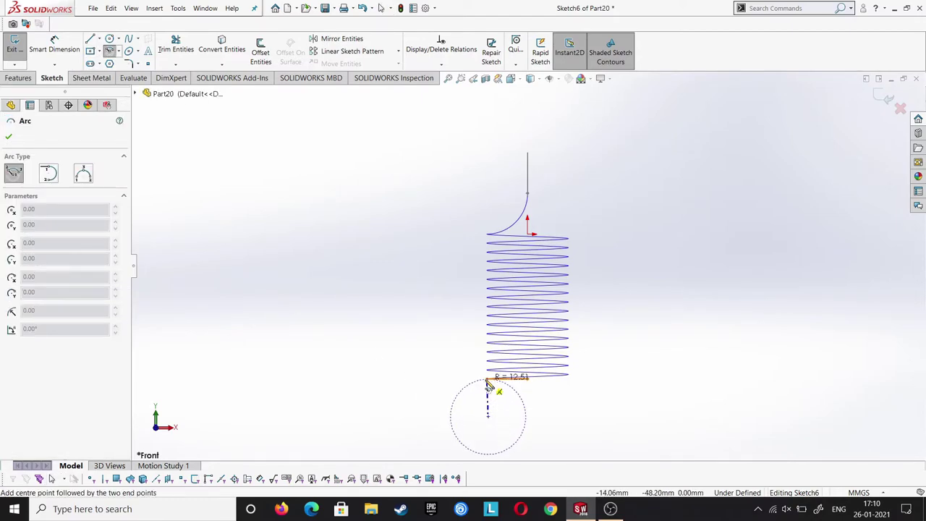
left_click(488, 379)
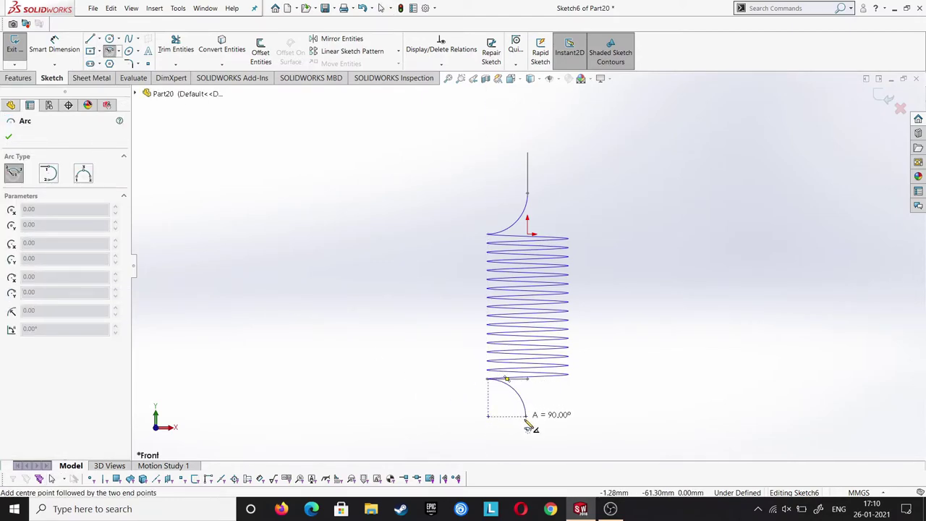
left_click(526, 417)
right_click(528, 418)
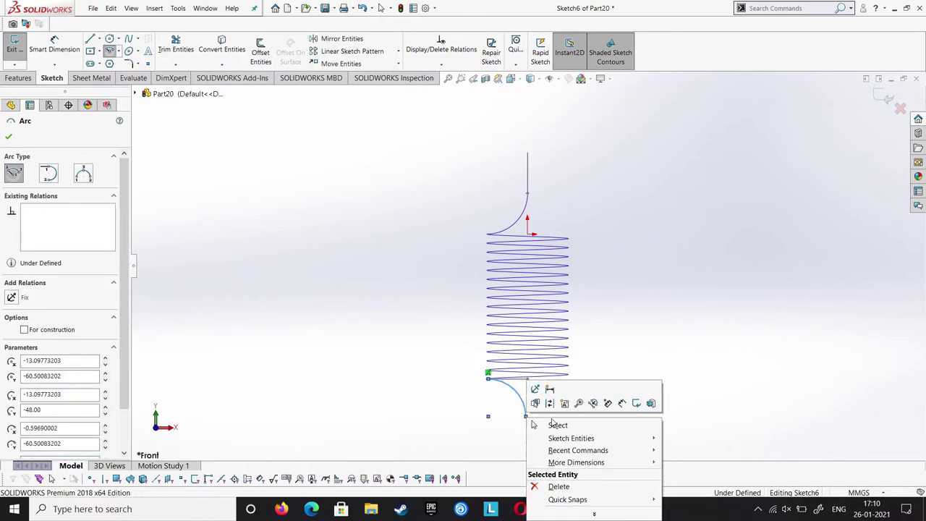
left_click(550, 422)
Make the arc's end point and centre horizontal to each other.
left_click(488, 378)
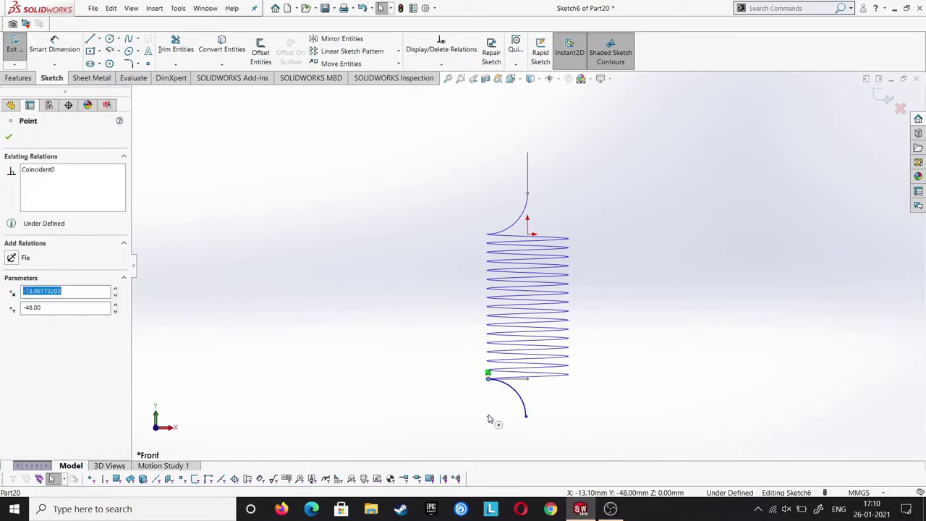
left_click(488, 416, "ctrl")
scroll(523, 420, "down", 3)
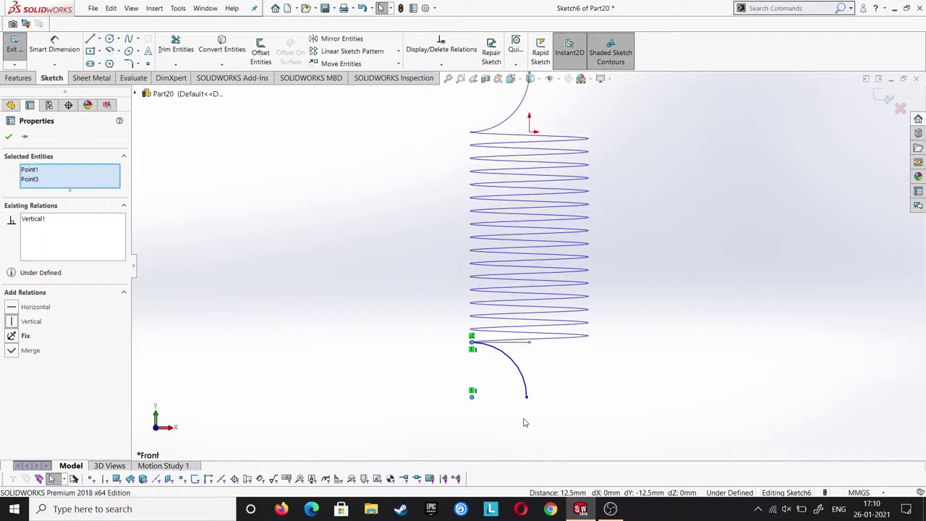
left_click(511, 403)
left_click(526, 397)
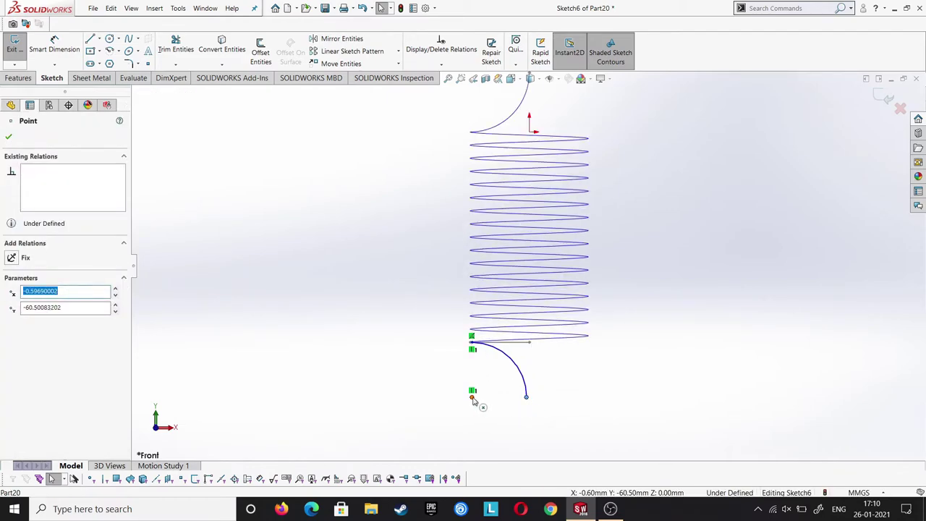
left_click(472, 398, "ctrl")
left_click(13, 314)
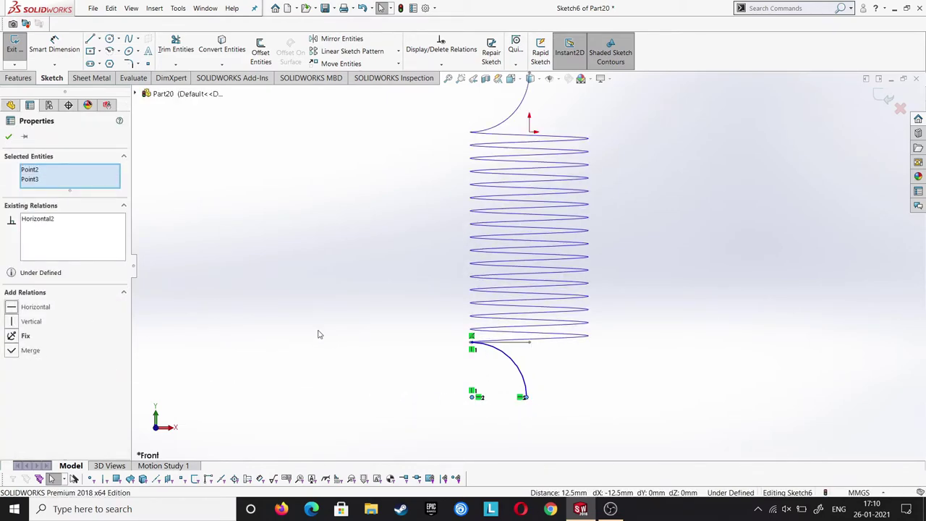
left_click(316, 333)
Dimension the arc 13.5 mm horizontally from the origin.
left_click(54, 44)
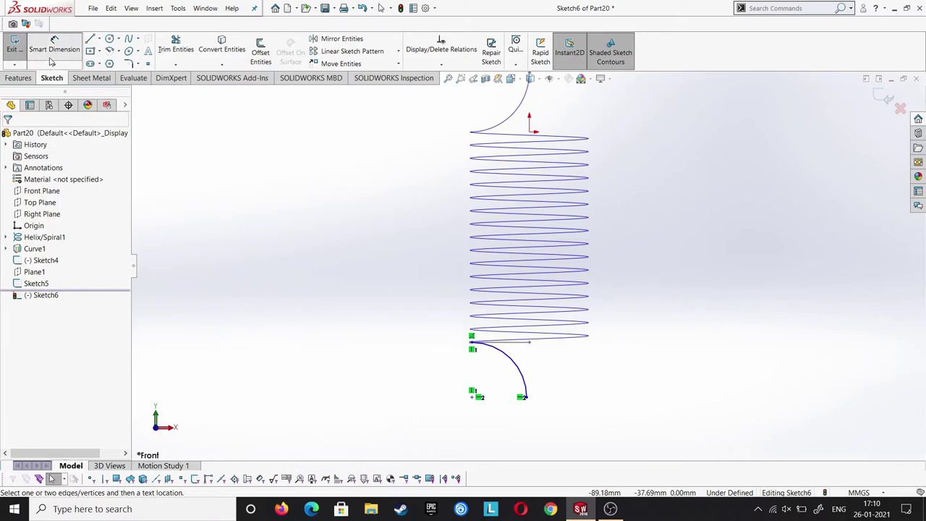
left_click(473, 398)
left_click(529, 342)
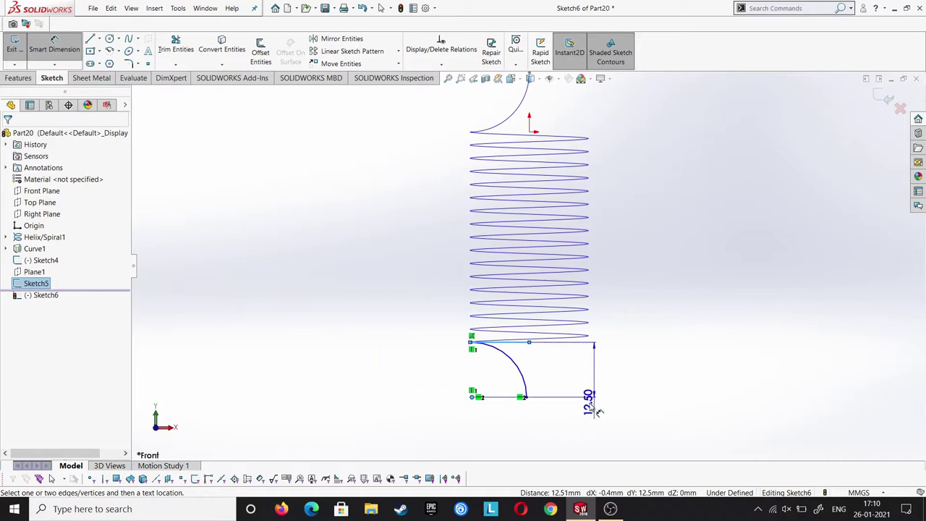
key("Escape")
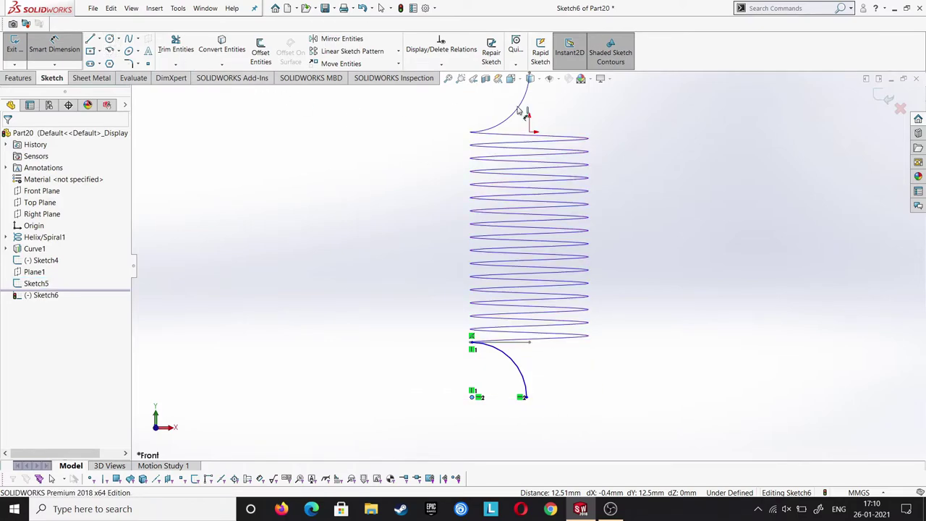
left_click(530, 133)
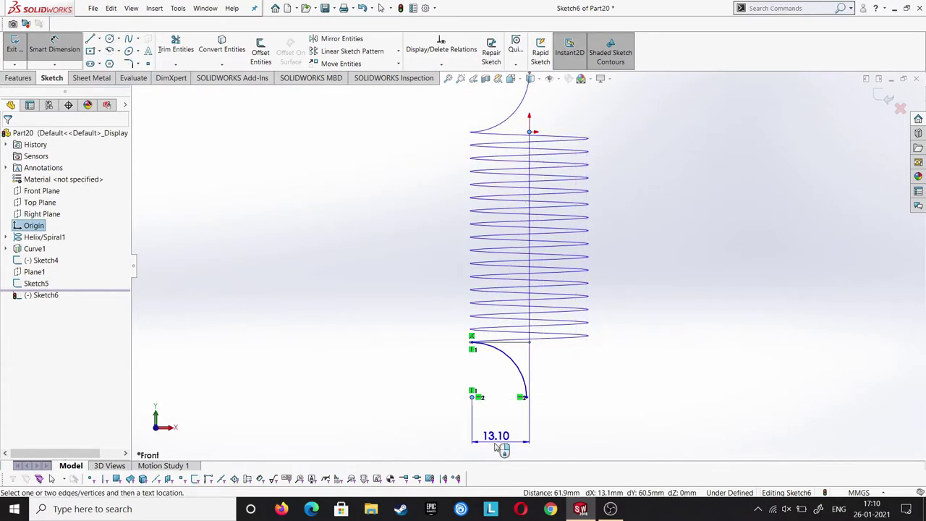
left_click(504, 453)
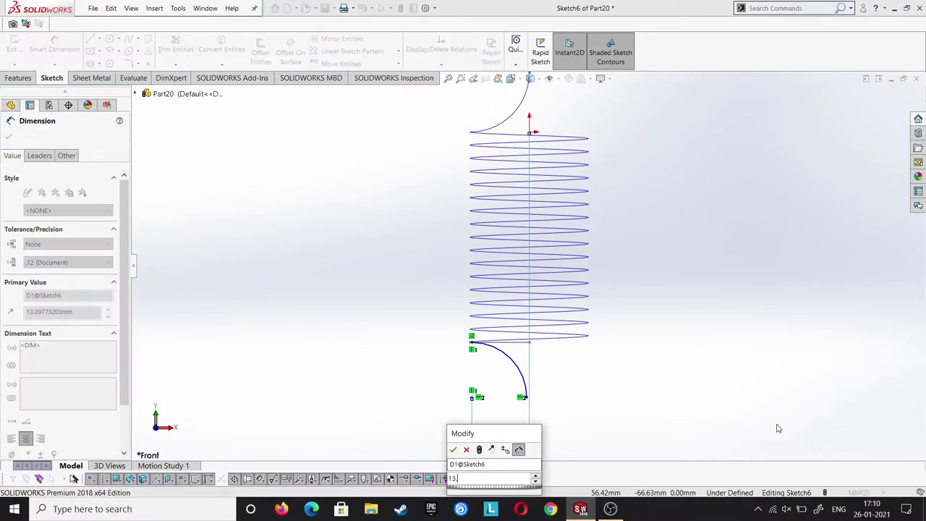
type("13.5")
key("Return")
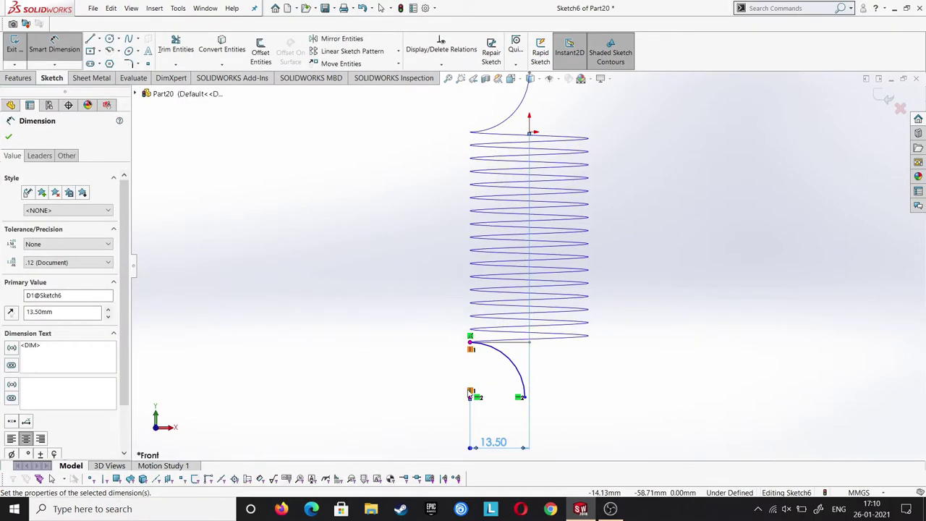
Add a radius dimension to the arc, entering 12.5, and fit the sketch in view.
left_click(512, 369)
left_click(667, 375)
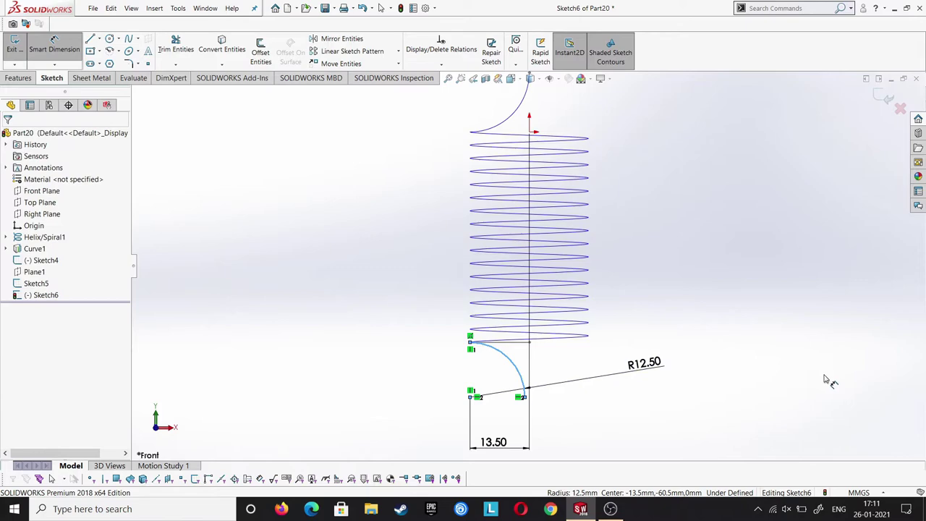
type("12.5")
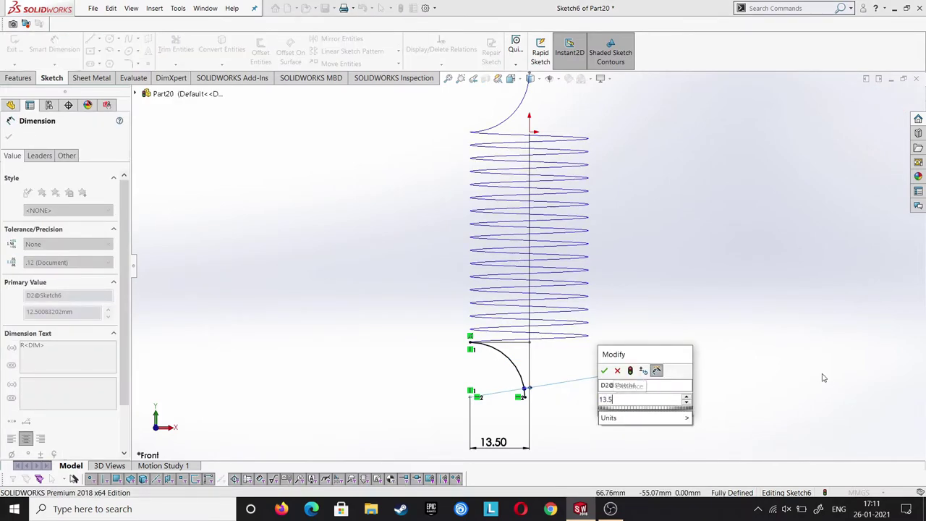
key("Return")
key("Escape")
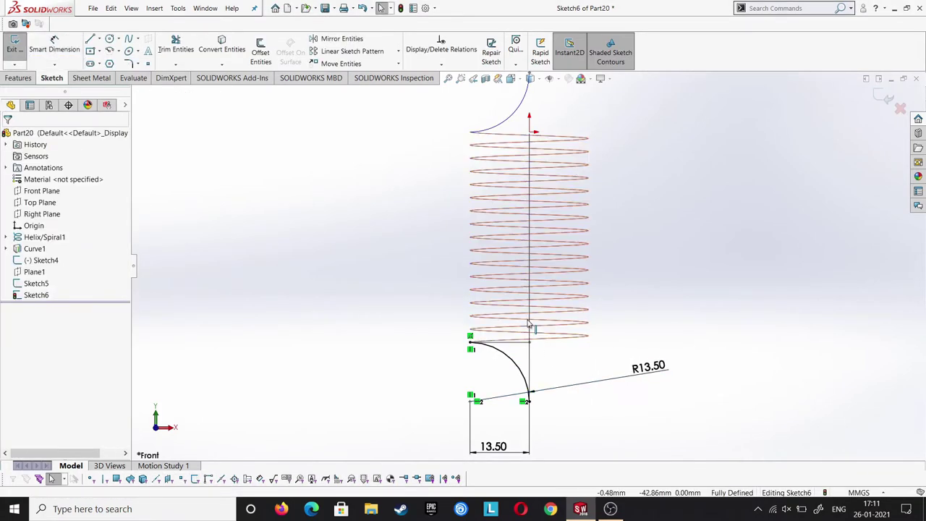
key("d")
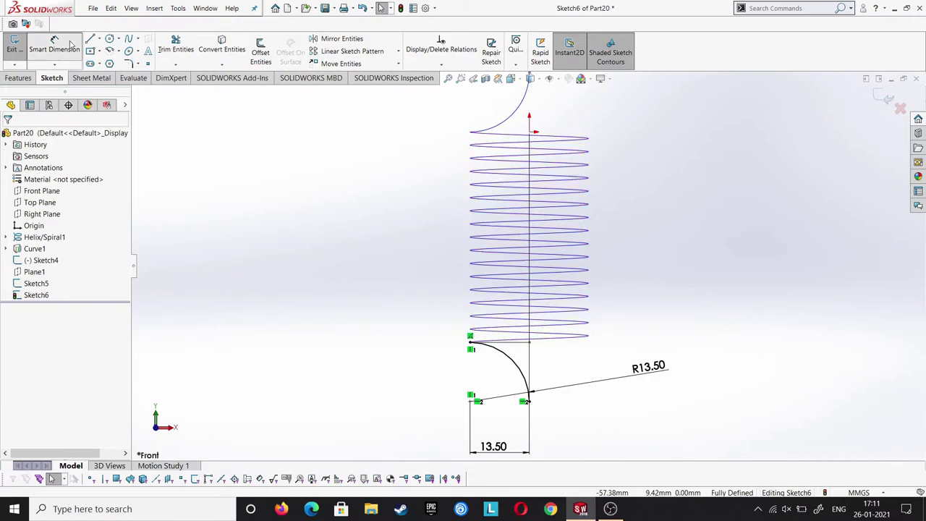
left_click(530, 133)
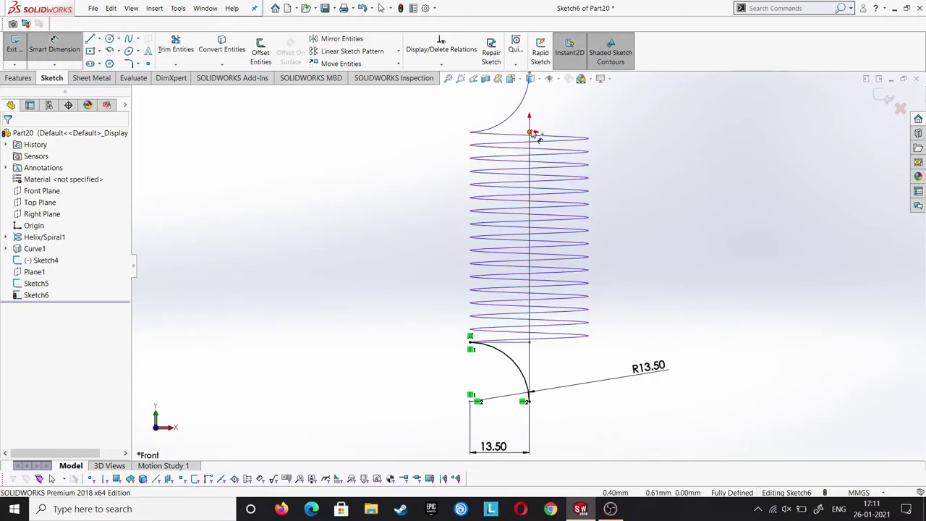
left_click(471, 401)
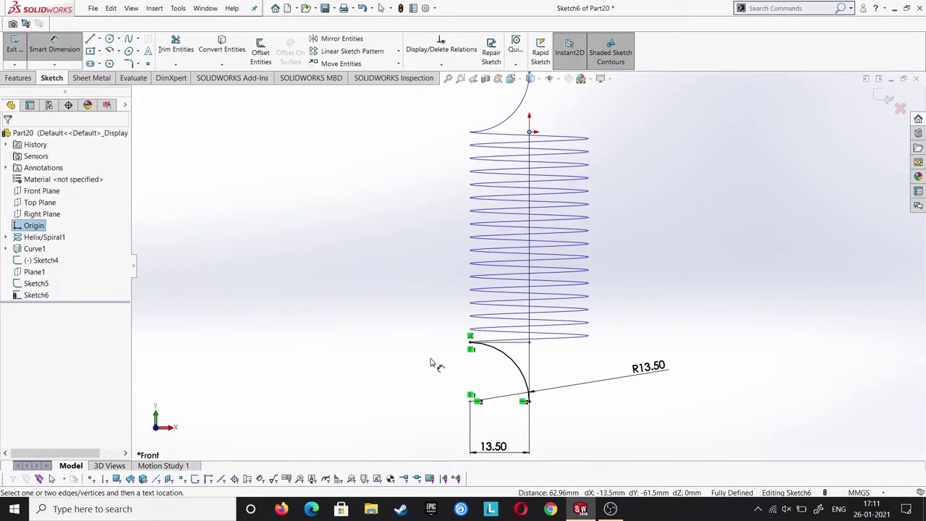
key("f")
key("Escape")
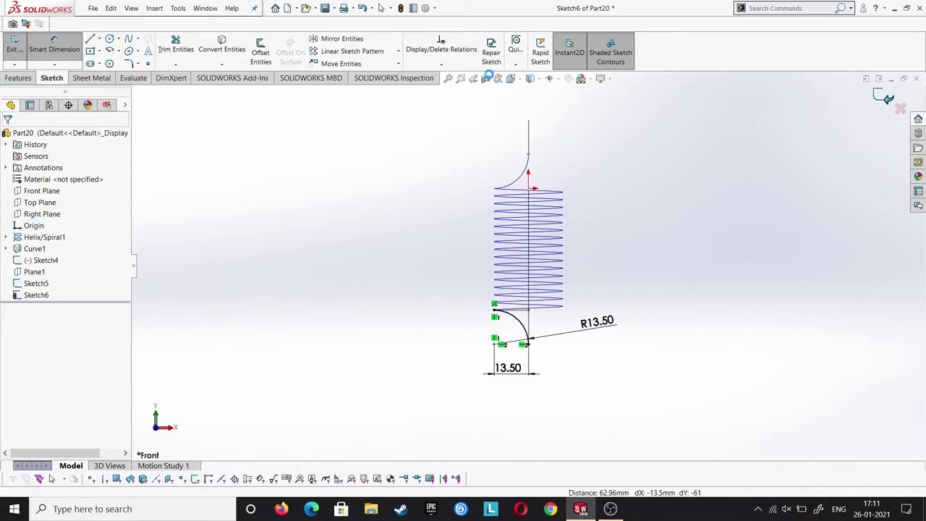
Exit Sketch6 and project it with Sketch5 into the 3D curve Curve2.
left_click(884, 96)
left_click(505, 51)
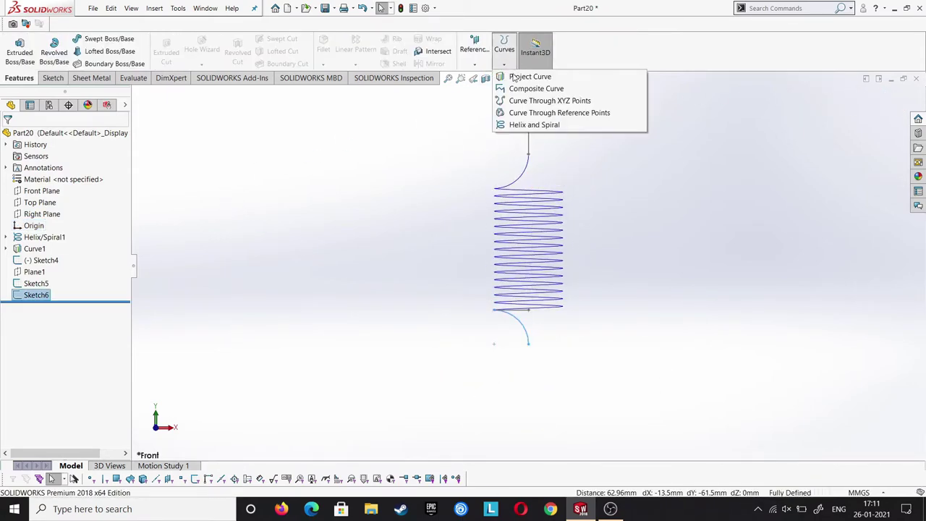
left_click(528, 78)
left_click(526, 316)
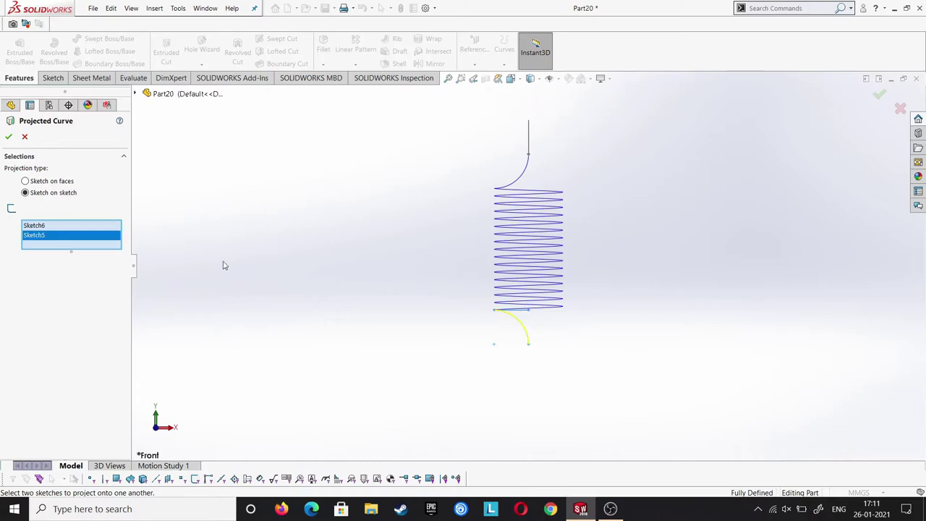
left_click(8, 137)
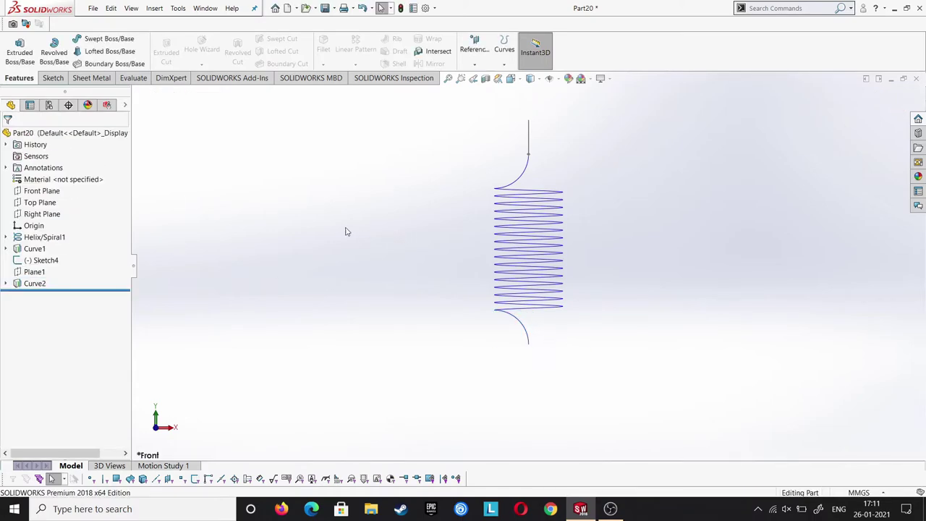
left_click(29, 214)
left_click(44, 204)
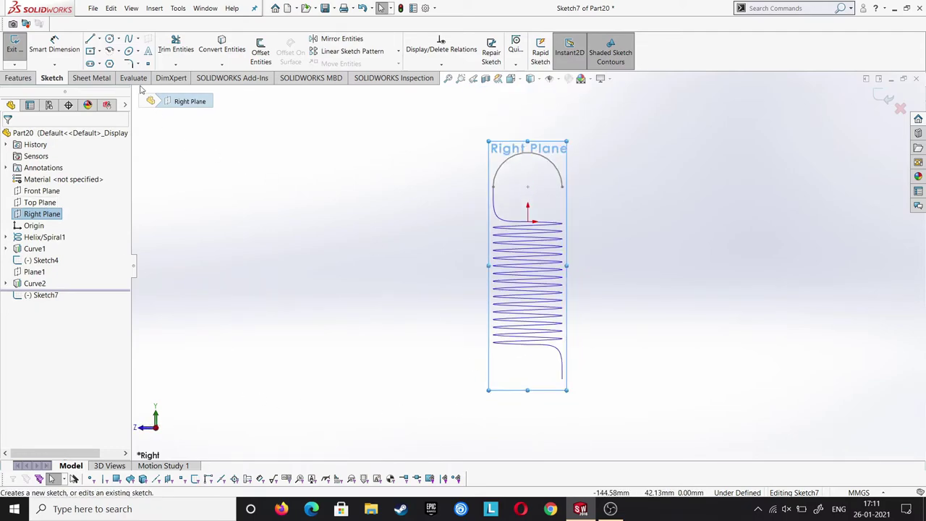
Draw a centre-point semicircular arc below the spring with its centre and ends horizontal.
key("a")
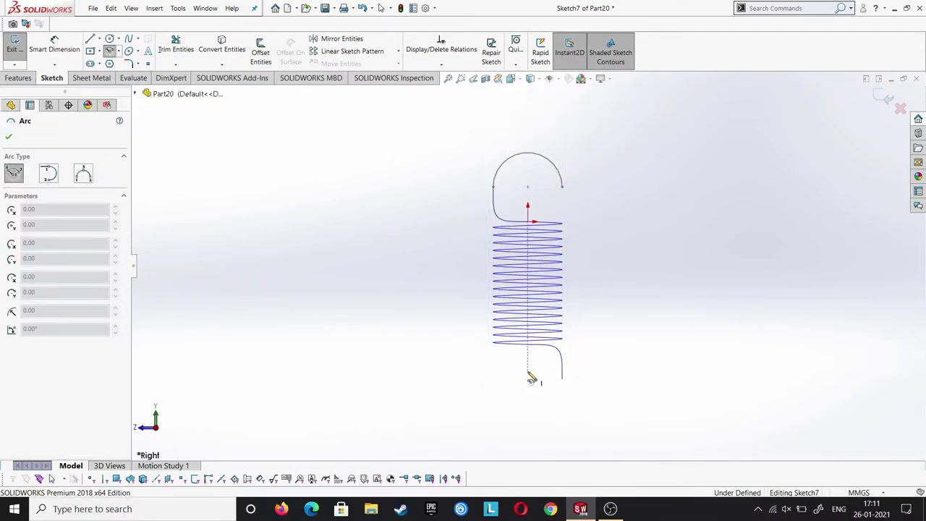
left_click(528, 371)
left_click(583, 371)
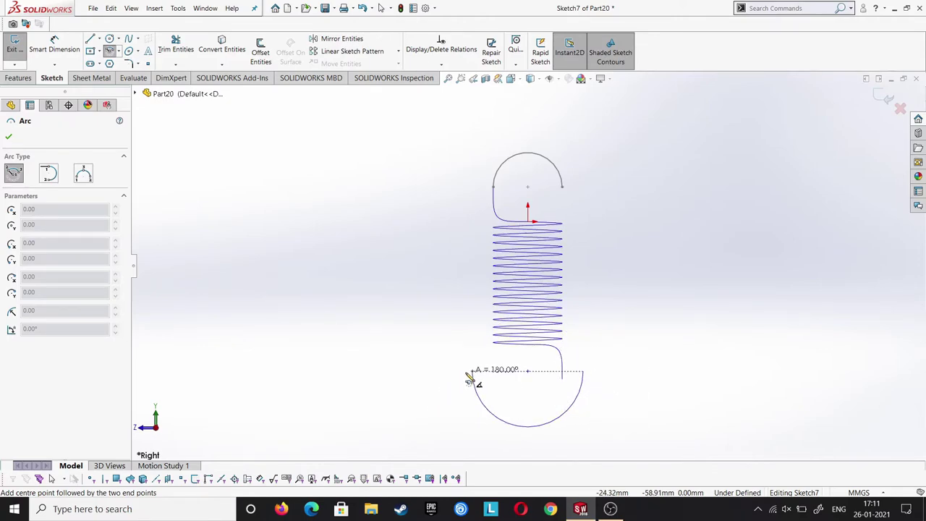
left_click(470, 376)
right_click(471, 374)
left_click(477, 377)
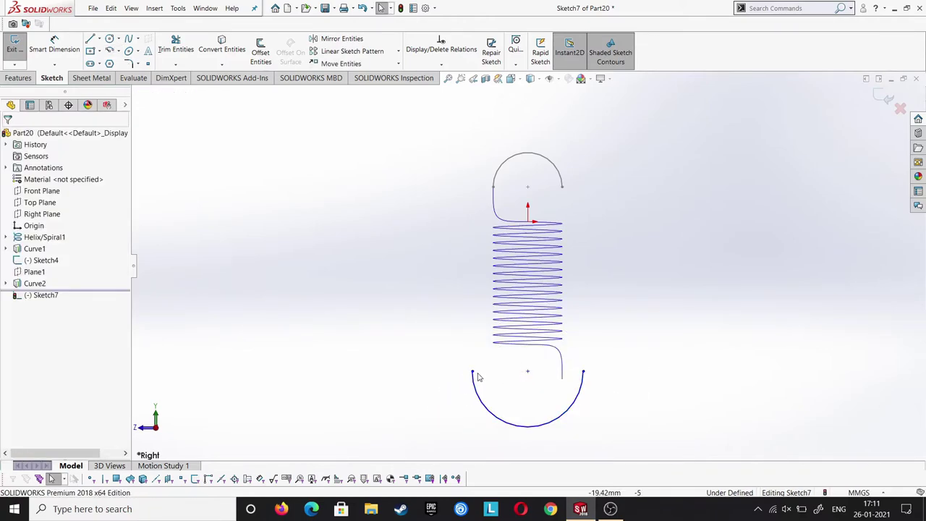
left_click(527, 371)
left_click(583, 371, "ctrl")
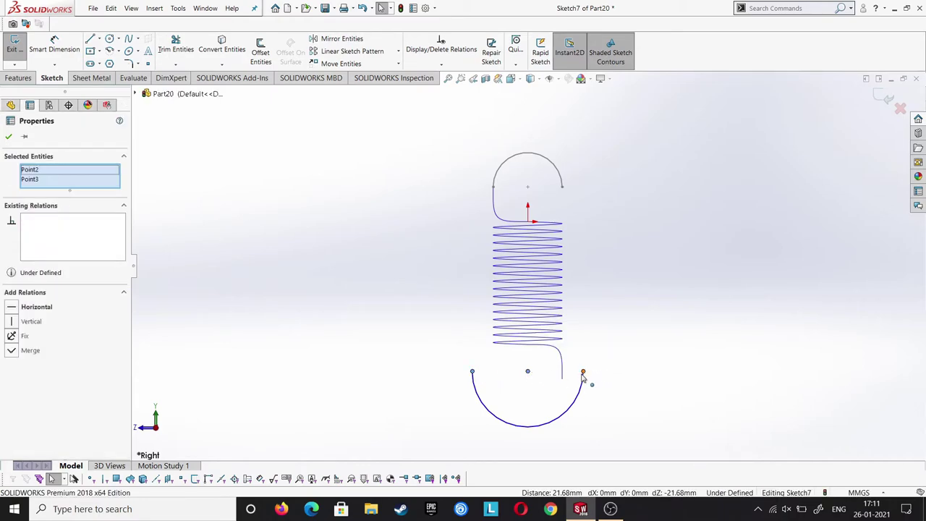
left_click(472, 371, "ctrl")
left_click(164, 252)
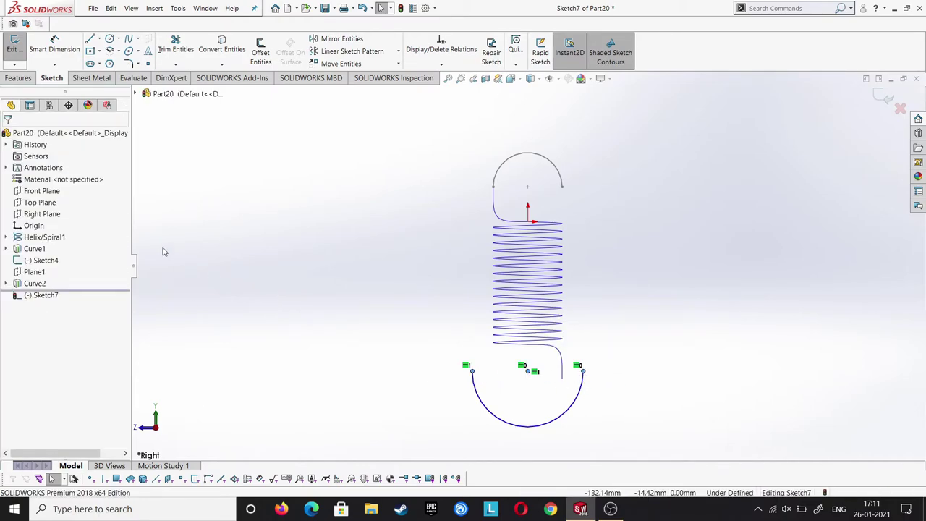
Dimension the arc centre 61.5 mm below the origin and its radius R13.5, then exit Sketch7.
left_click(44, 58)
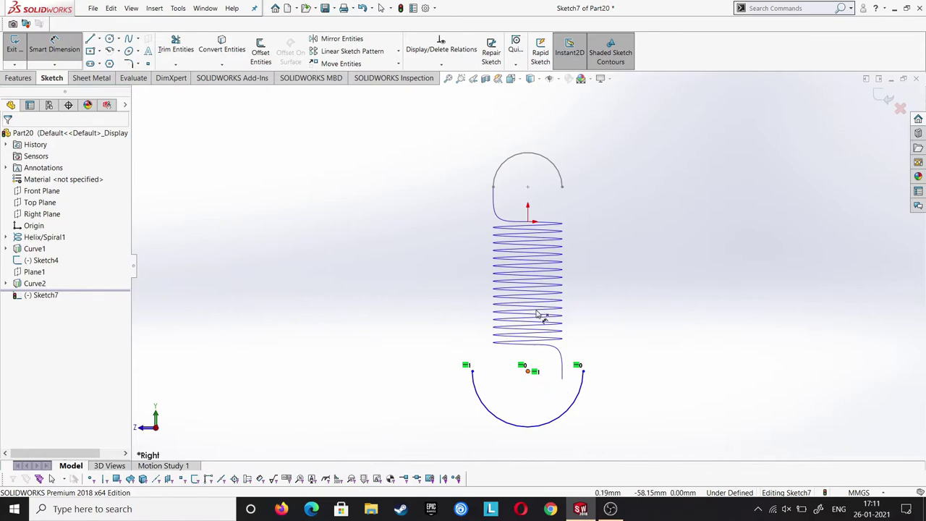
left_click(526, 220)
left_click(529, 222)
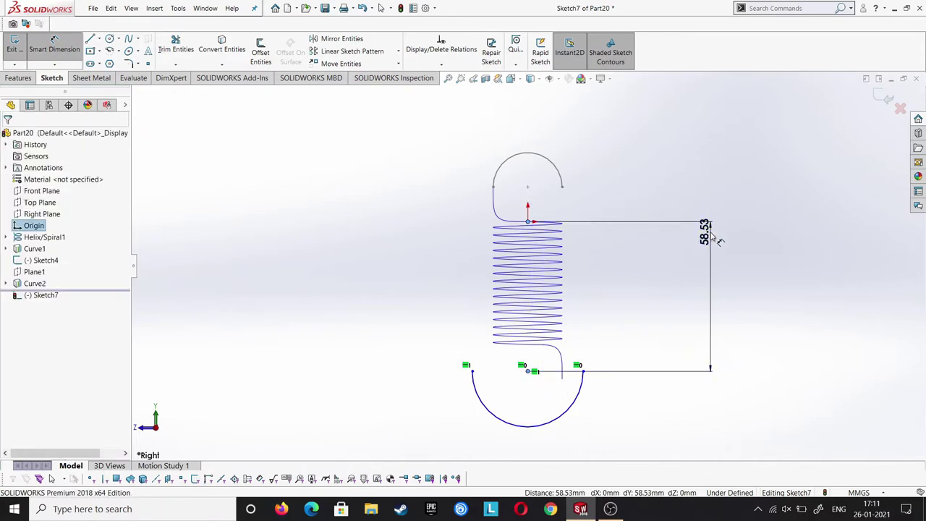
left_click(714, 238)
type("61.5")
key("Return")
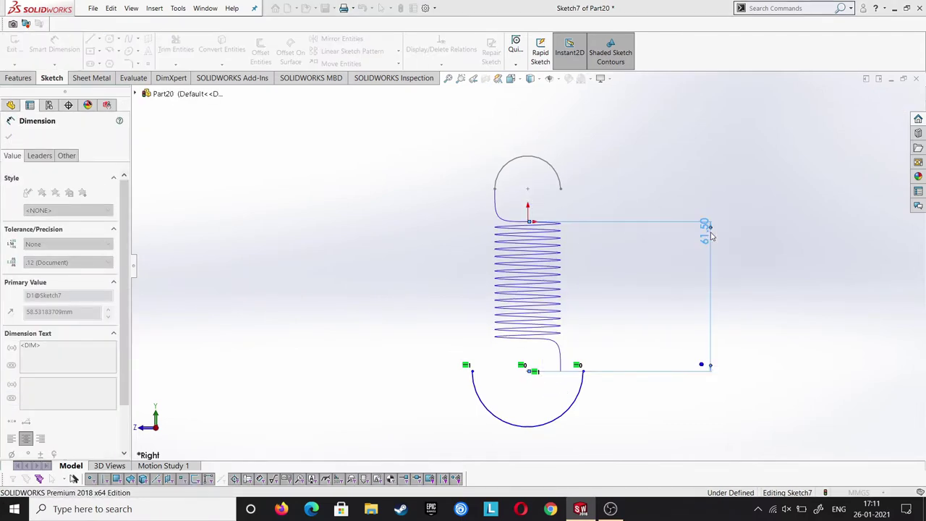
left_click(525, 348)
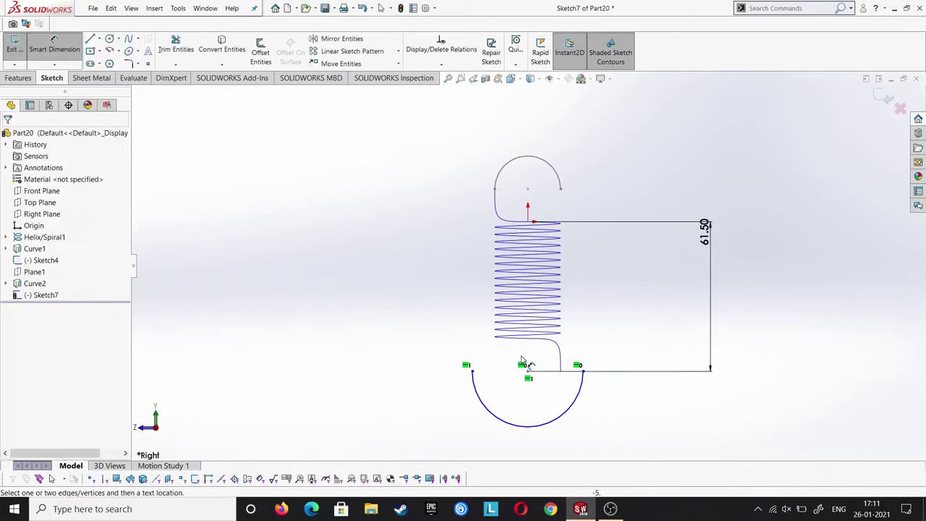
left_click(585, 386)
left_click(651, 423)
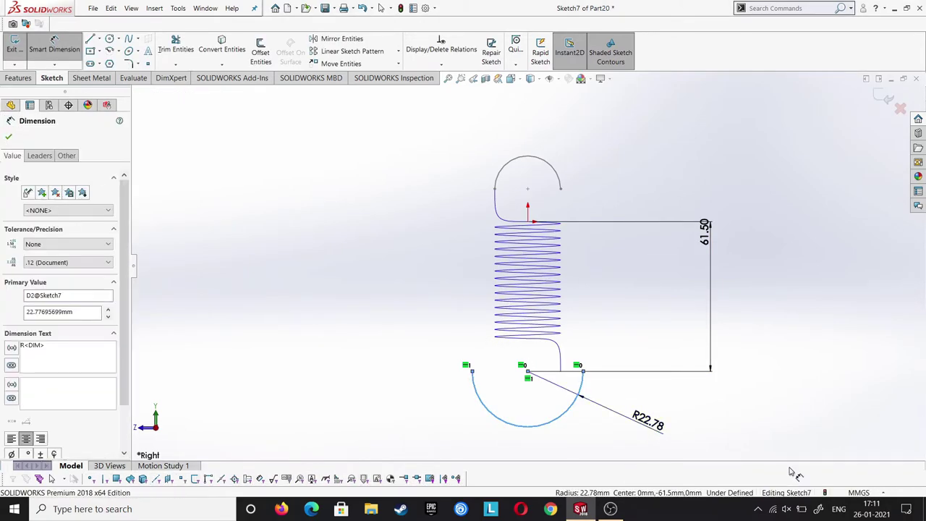
type("13.5")
key("Return")
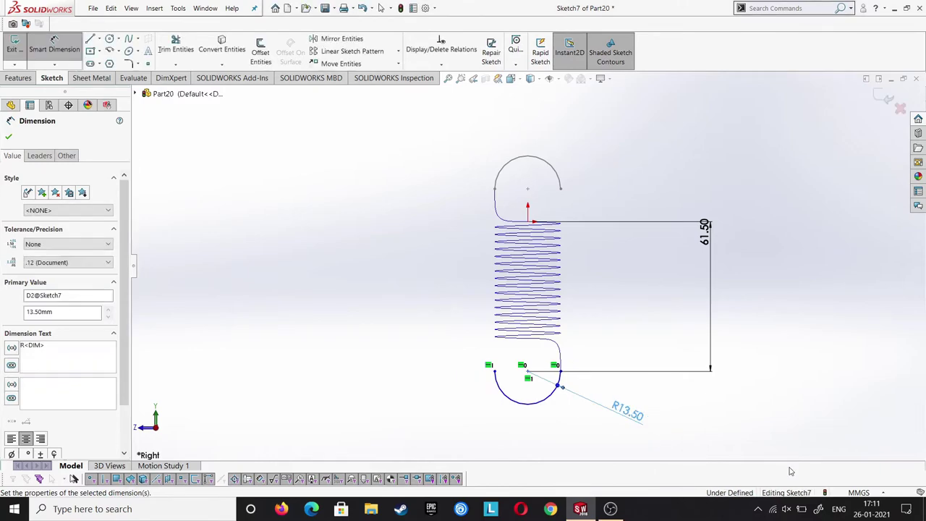
key("Escape")
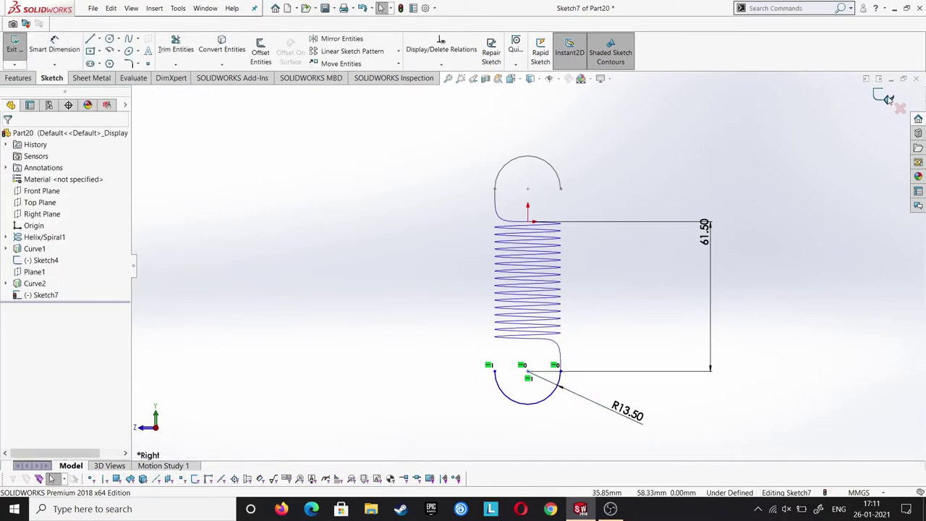
left_click(886, 99)
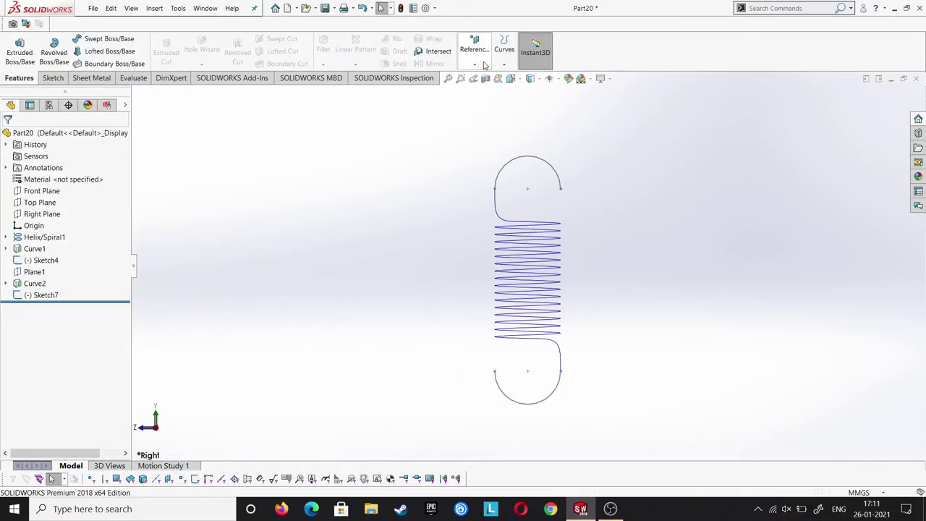
Join Sketch4, Curve1, Helix/Spiral1, Curve2 and Sketch7 into one composite curve.
left_click(505, 49)
left_click(510, 88)
left_click(525, 182)
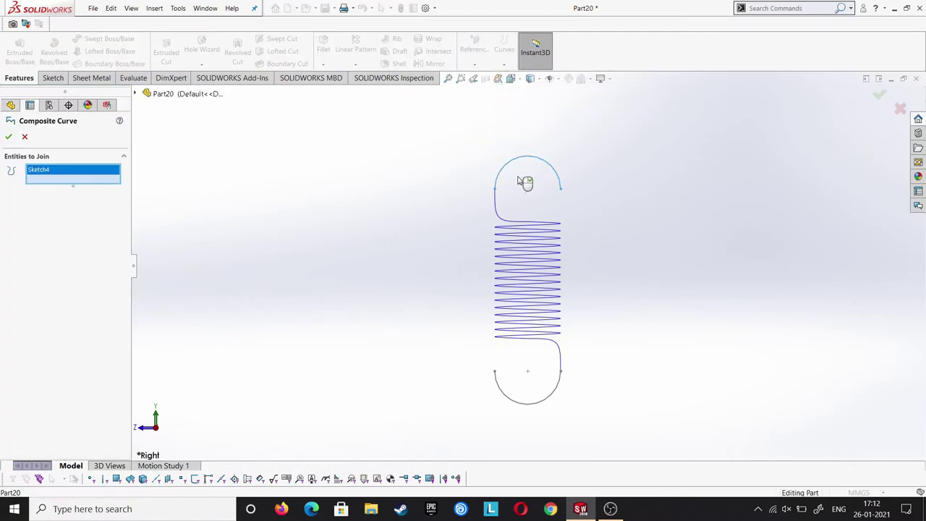
left_click(497, 215)
left_click(548, 257)
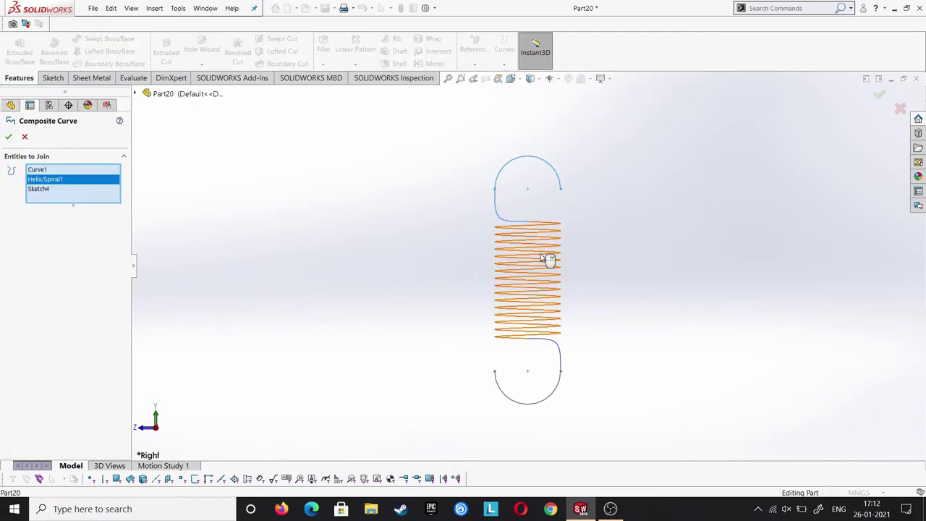
left_click(560, 354)
left_click(562, 387)
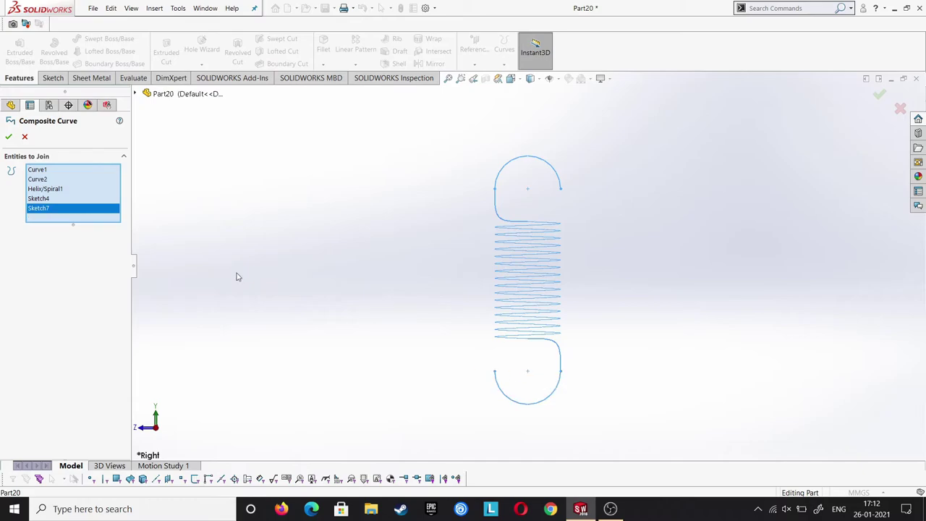
left_click(8, 138)
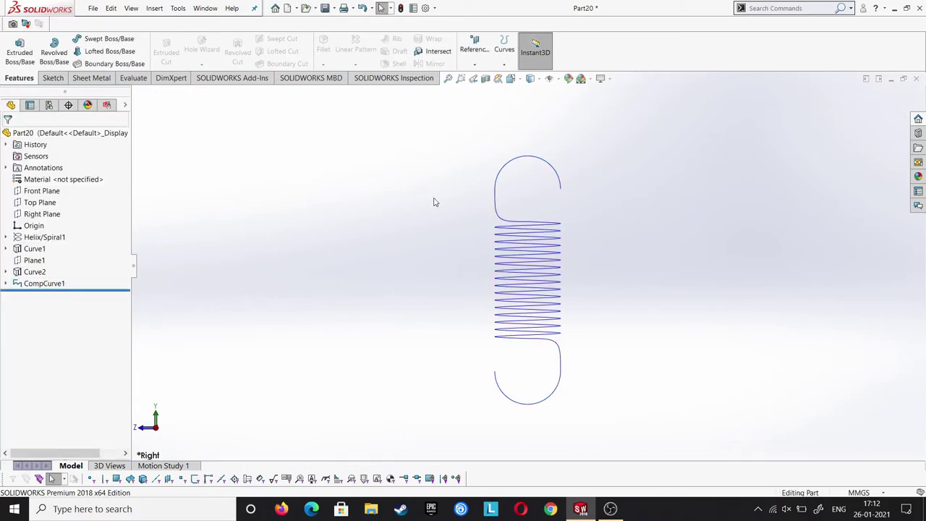
middle_click_drag(625, 204, 606, 213)
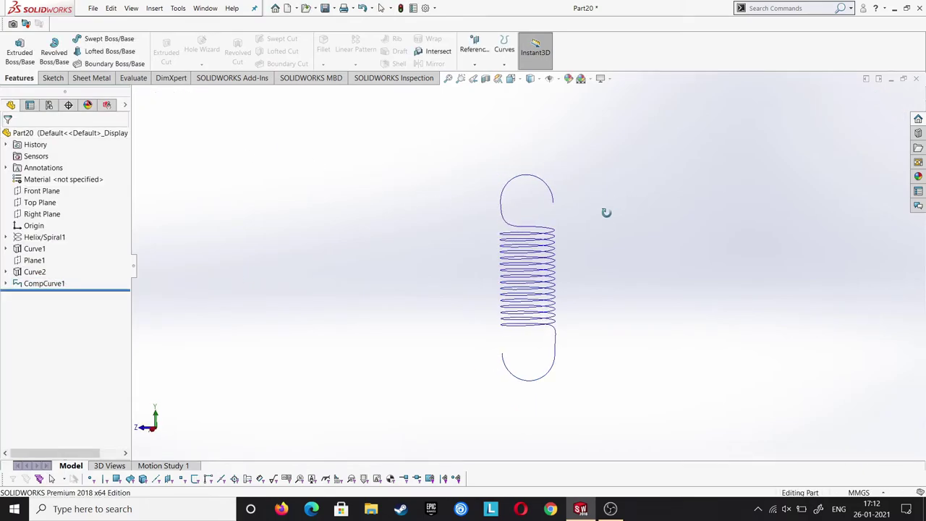
left_click(474, 47)
Create Plane2 parallel to Top Plane through the path's end point.
left_click(478, 77)
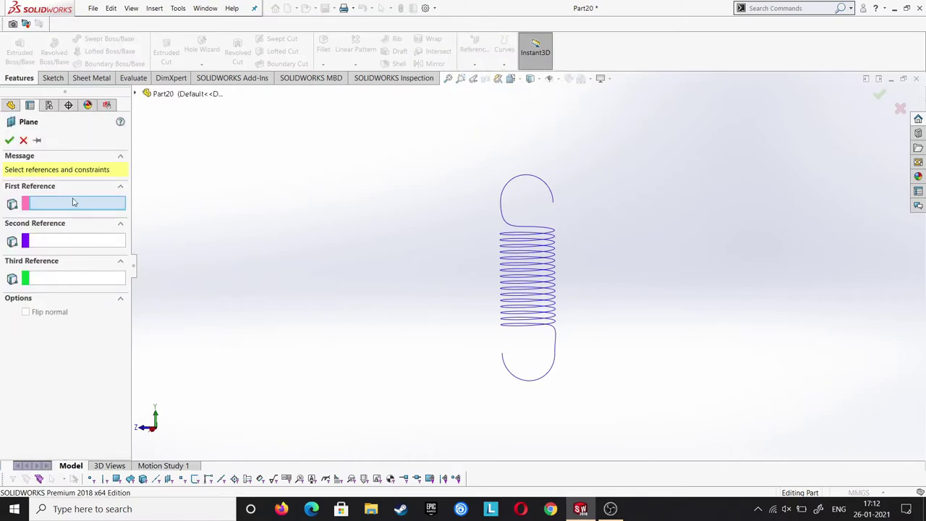
left_click(136, 93)
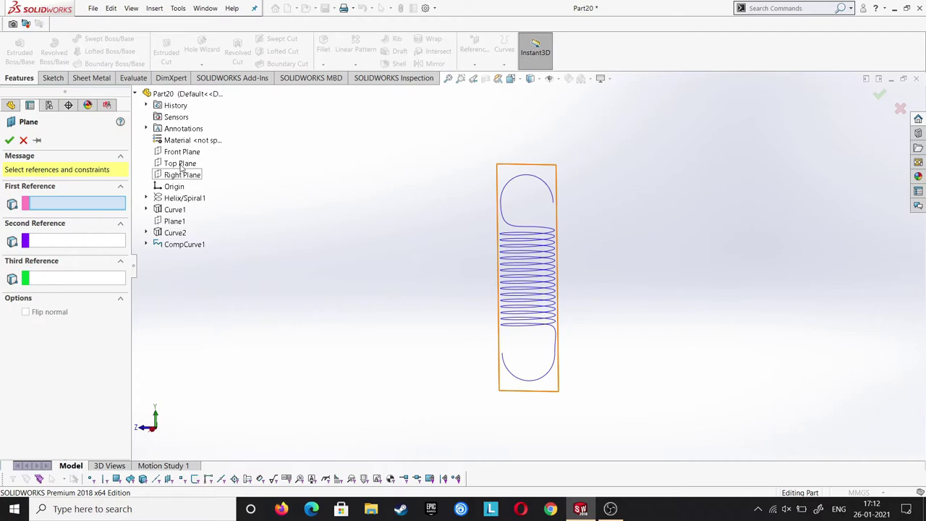
left_click(179, 163)
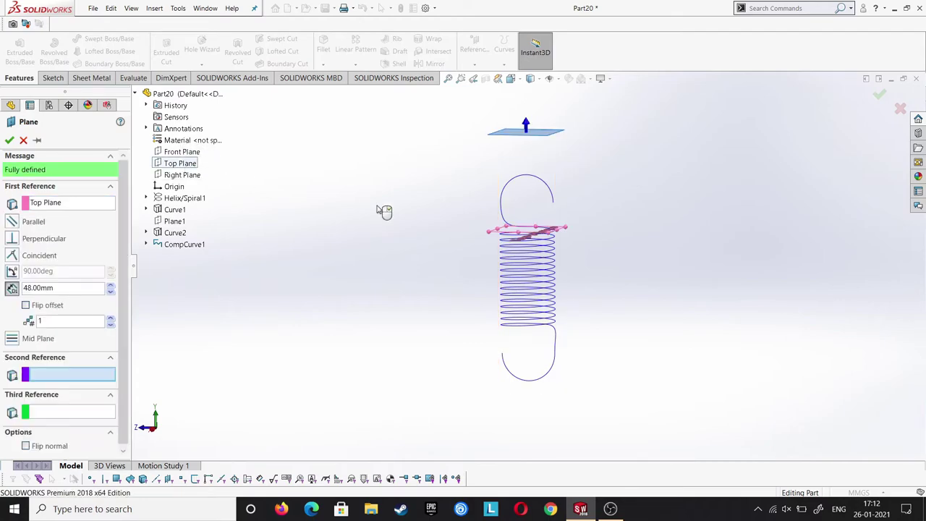
left_click(553, 202)
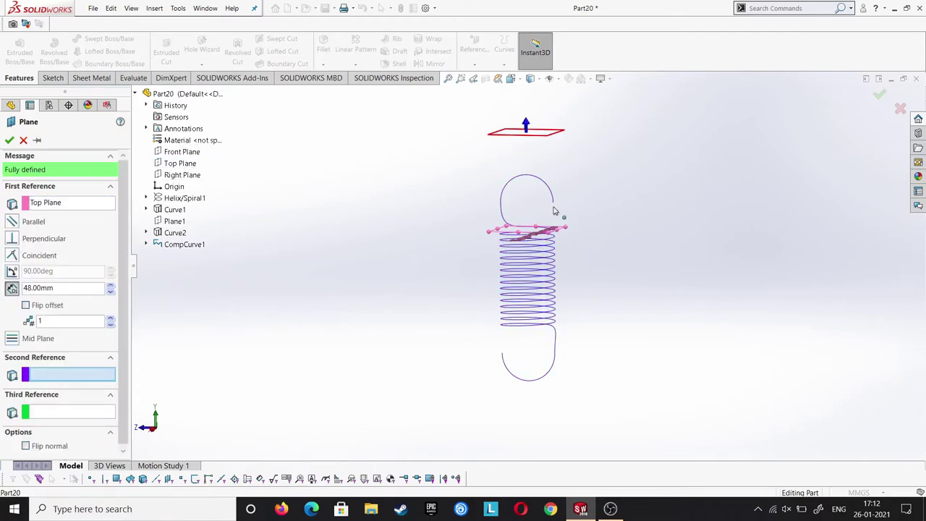
left_click(9, 140)
Start a sketch on Plane2 and draw a small circle centred on the path's end point.
left_click(527, 201)
right_click(528, 203)
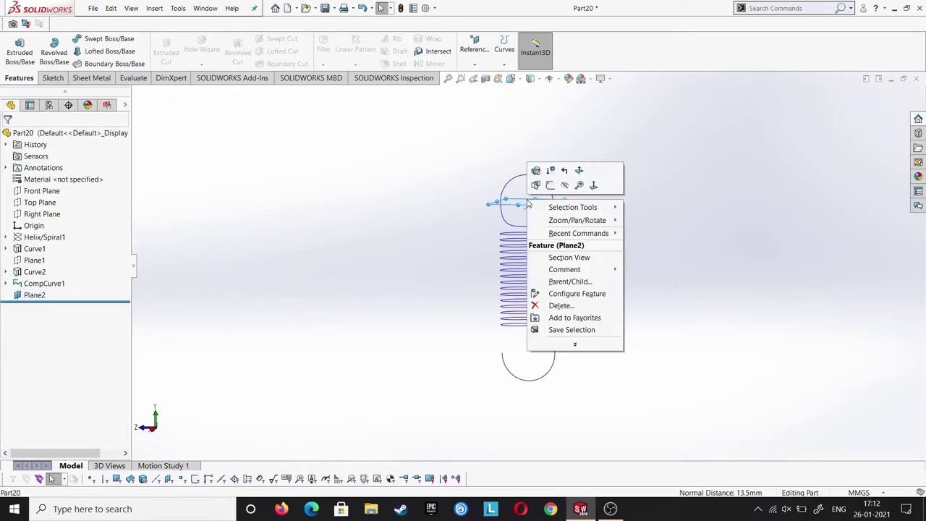
left_click(535, 184)
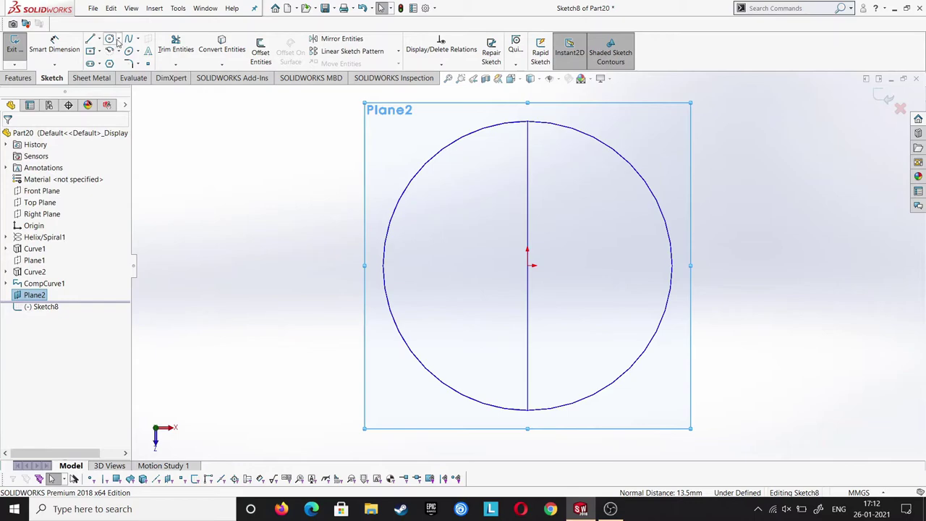
left_click(527, 121)
left_click(541, 133)
key("Escape")
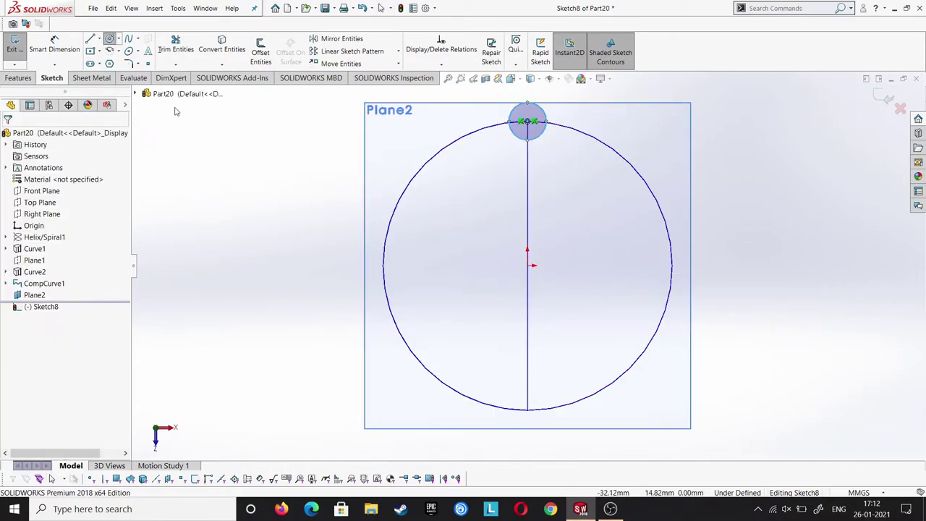
Dimension the circle's diameter to 3 mm.
left_click(54, 45)
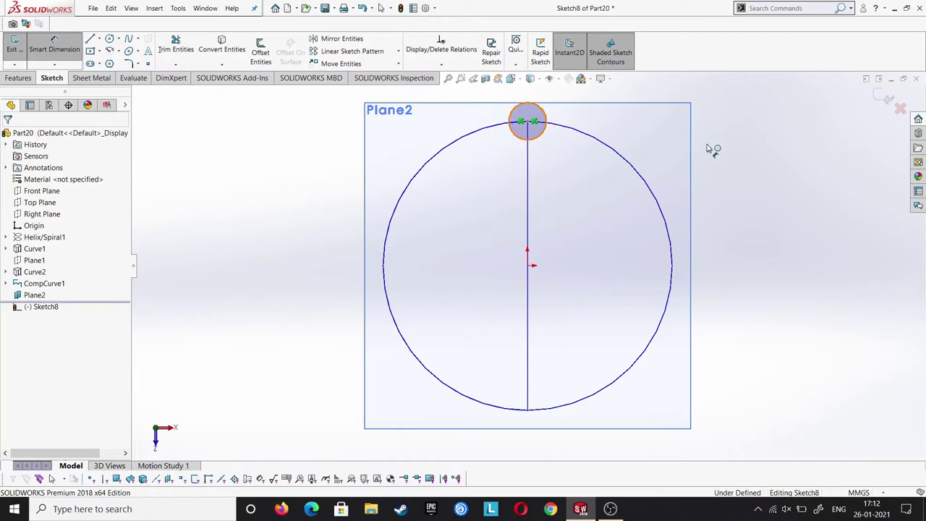
left_click(738, 157)
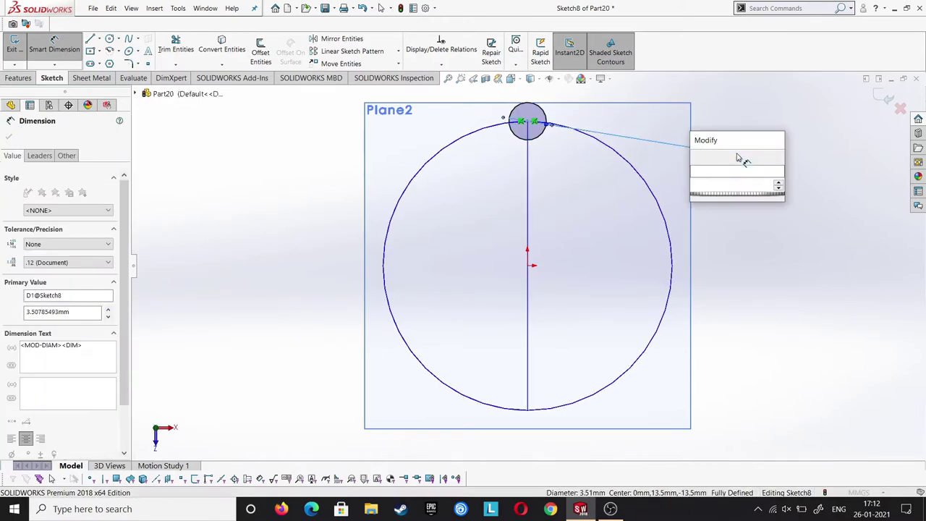
type("3")
key("Return")
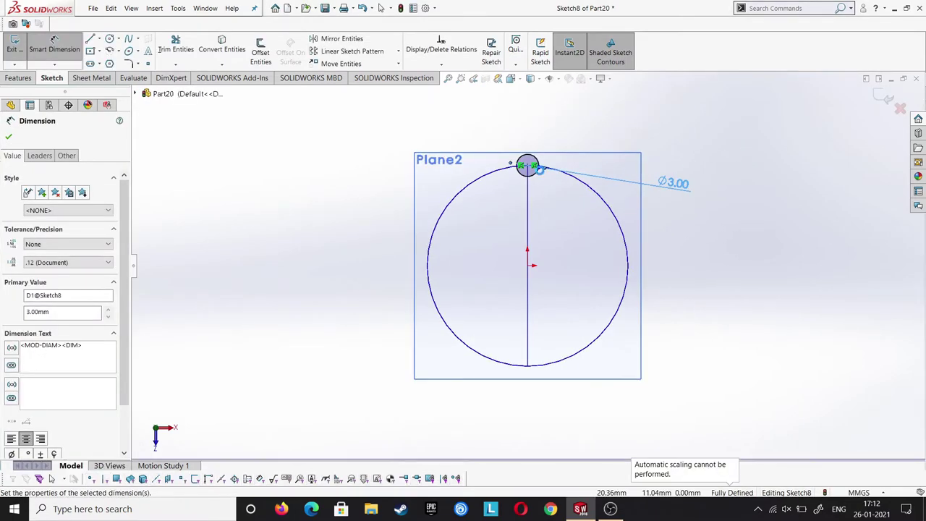
middle_click_drag(539, 168, 777, 113)
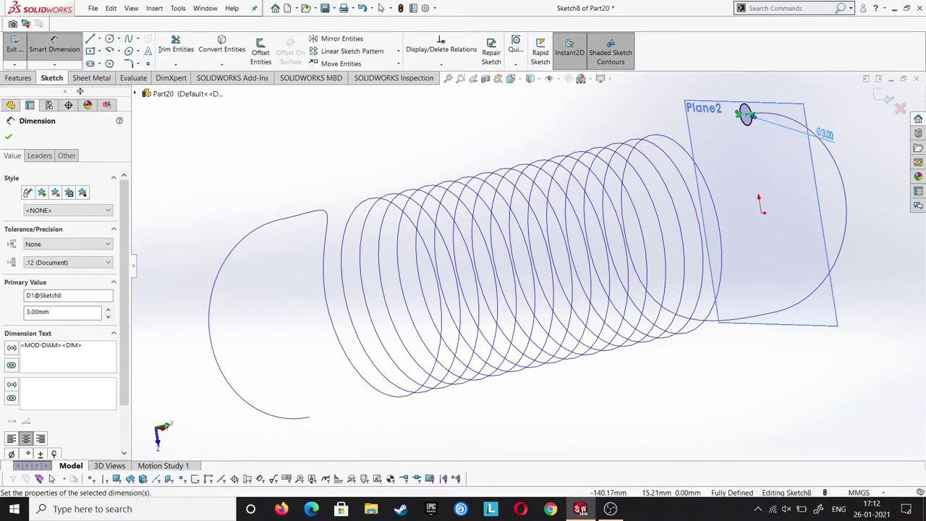
left_click(7, 137)
Sweep the 3 mm circle along the hooked spring curve into a solid wire.
left_click(18, 77)
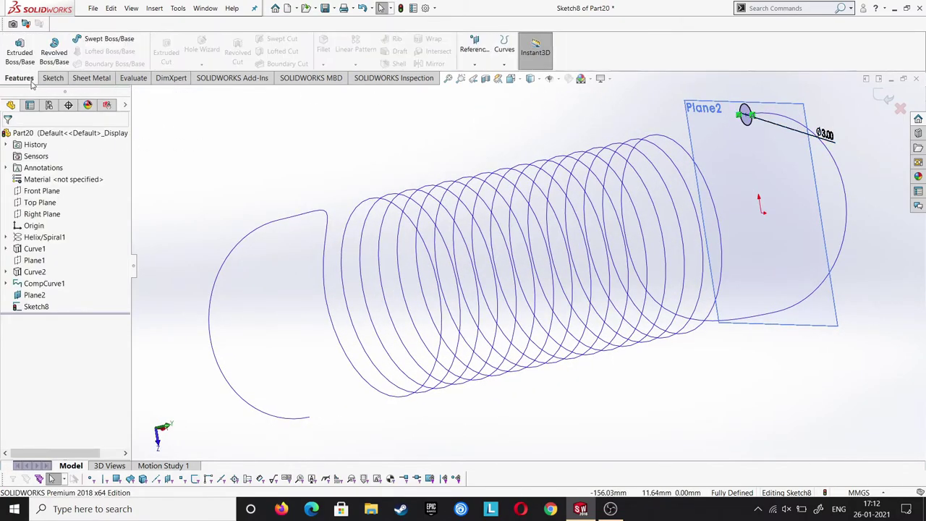
left_click(92, 41)
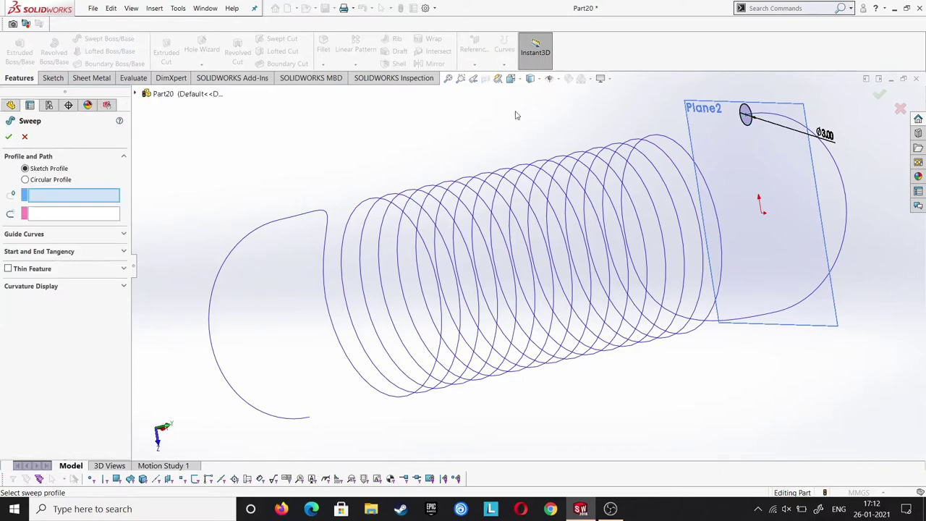
left_click(746, 123)
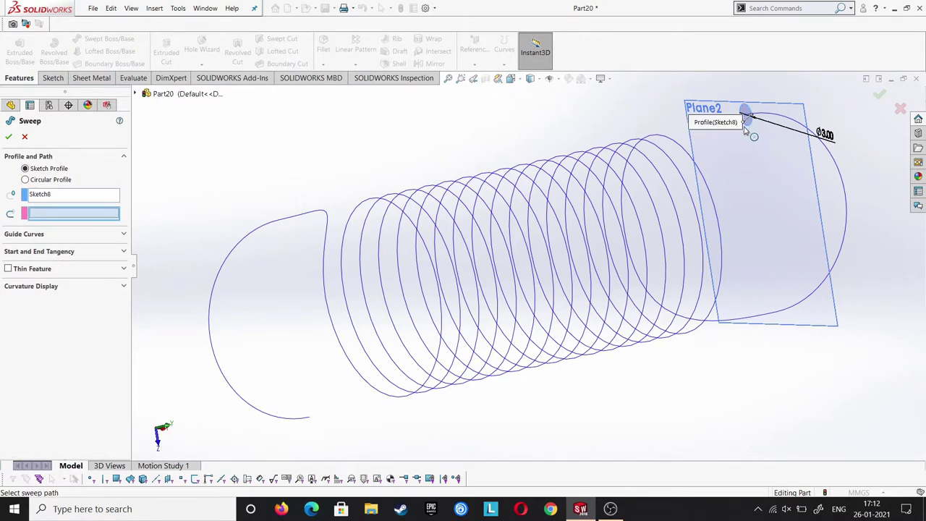
left_click(845, 225)
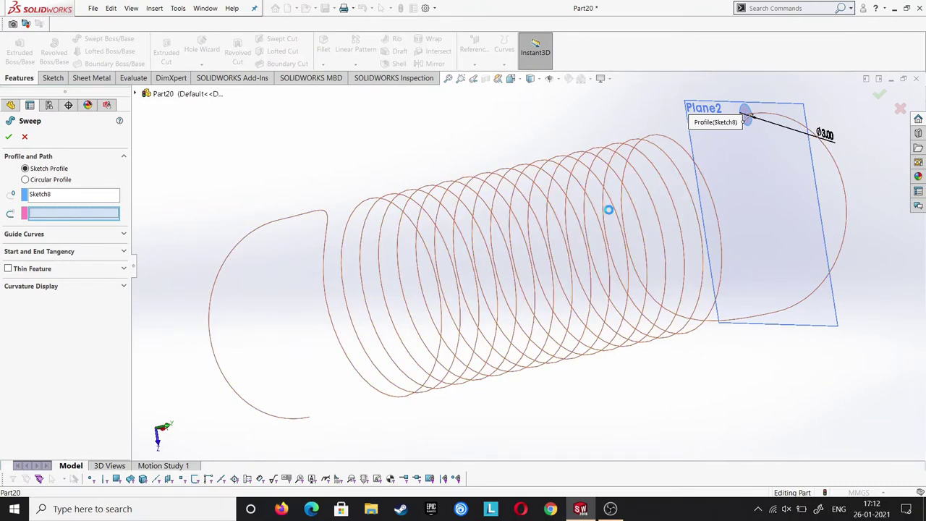
mouse_move(606, 205)
middle_mouse_down()
mouse_move(531, 109)
mouse_move(669, 283)
mouse_move(658, 203)
mouse_move(610, 185)
middle_mouse_up()
scroll(657, 205, "up", 3)
scroll(659, 209, "up", 2)
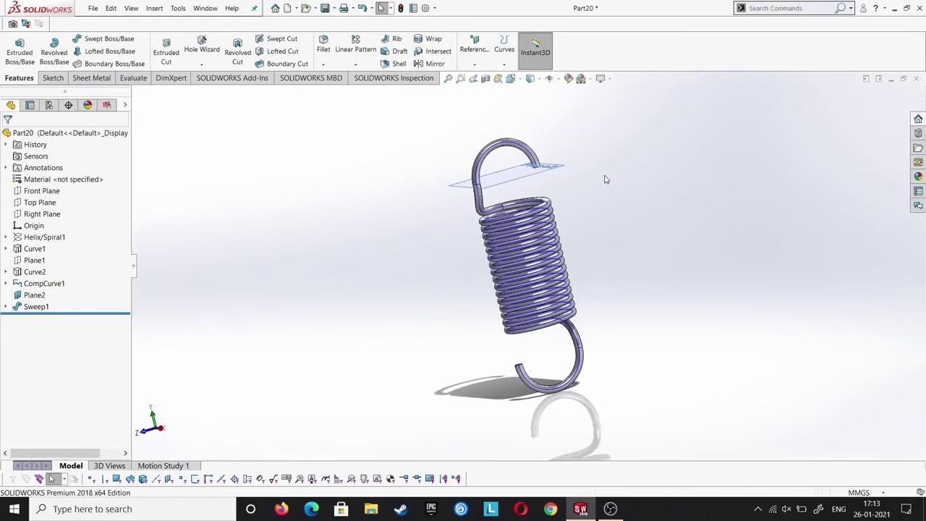
Hide the reference plane at the top hook and switch to the front view.
right_click(512, 177)
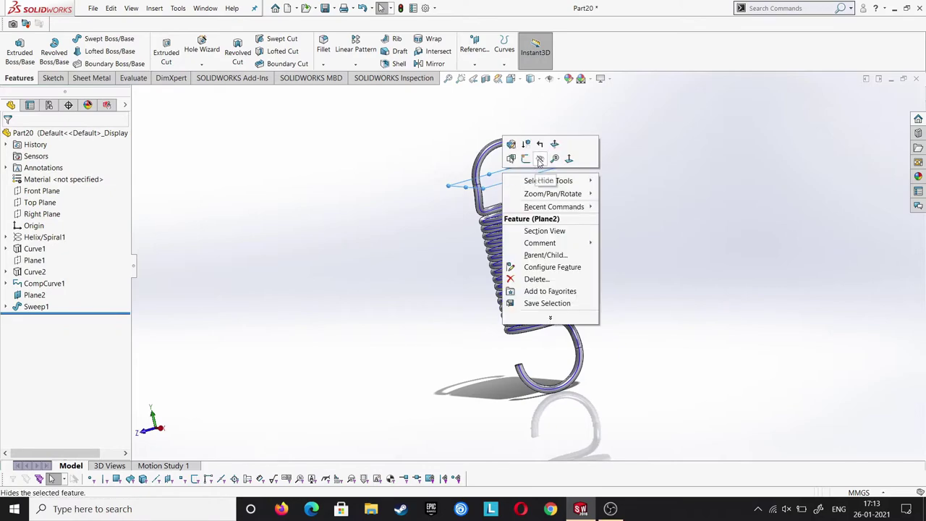
left_click(539, 161)
left_click(40, 236)
right_click(40, 237)
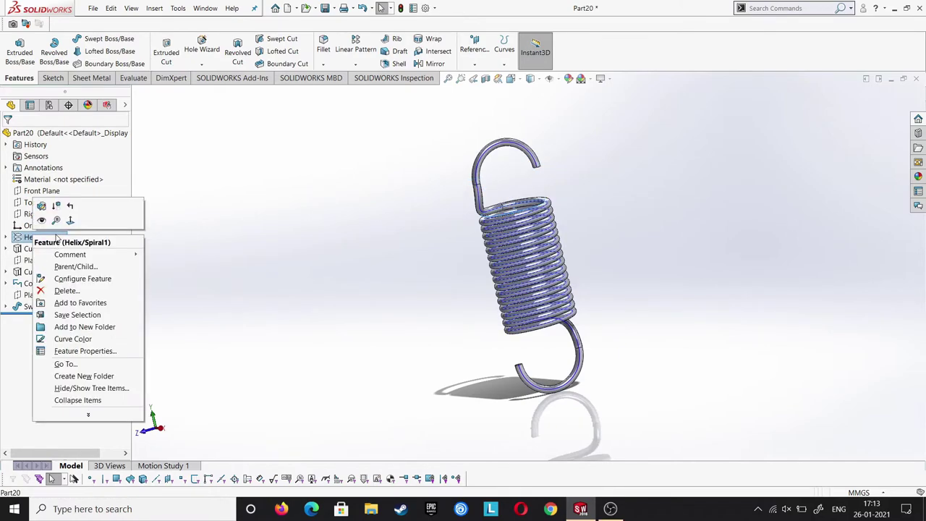
left_click(337, 231)
key("ctrl+1")
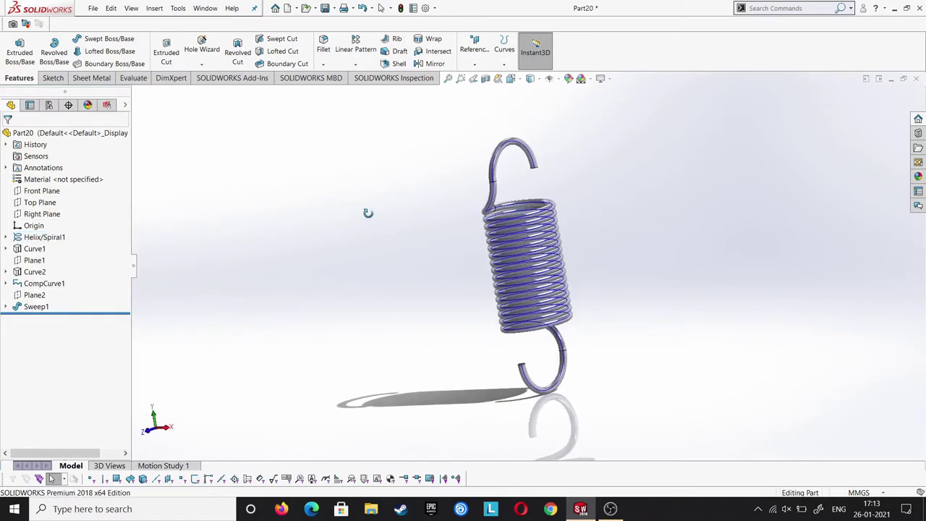
Hide the composite curve and the helix, then turn the spring side-on.
right_click(44, 282)
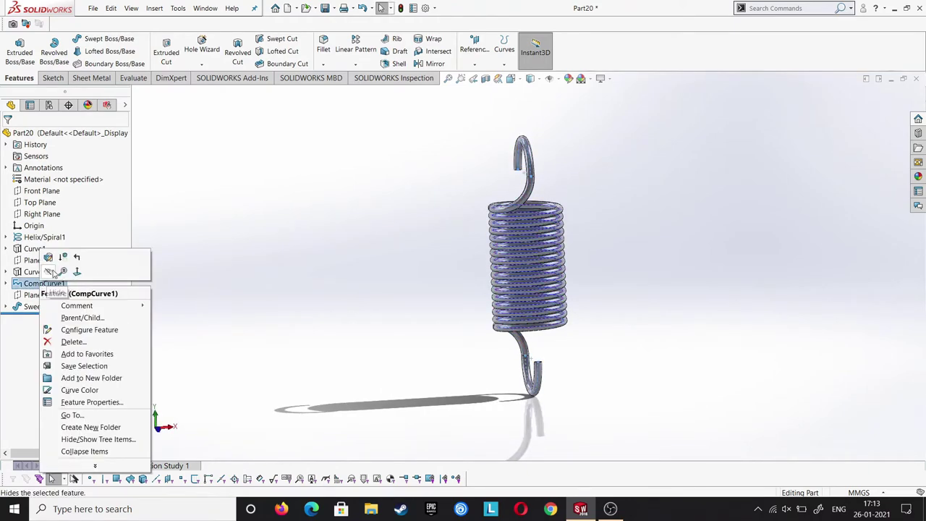
left_click(54, 273)
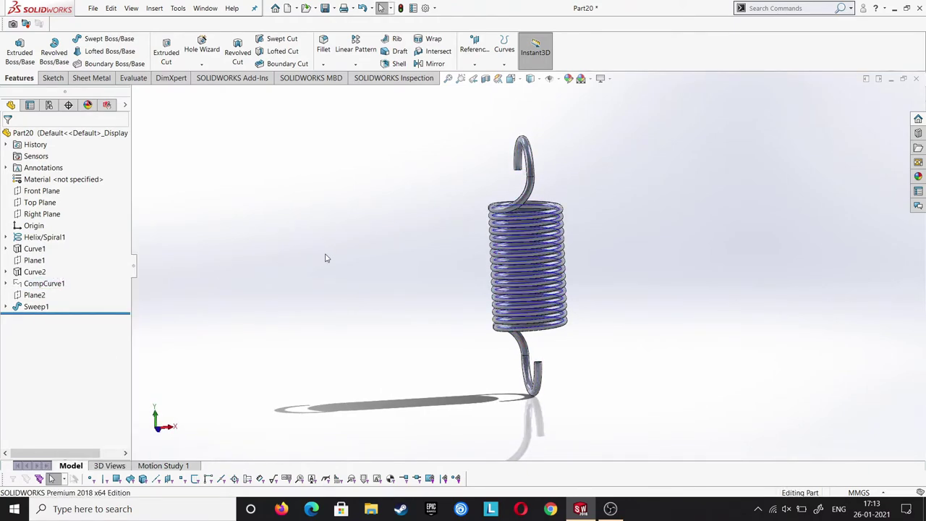
right_click(44, 236)
left_click(56, 222)
middle_click_drag(267, 232, 501, 228)
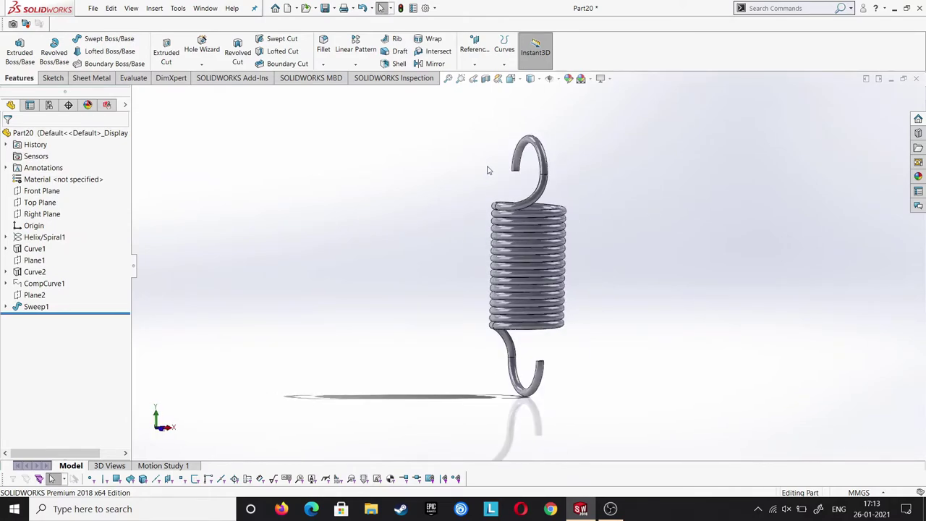
left_click(155, 8)
left_click(152, 10)
left_click(154, 9)
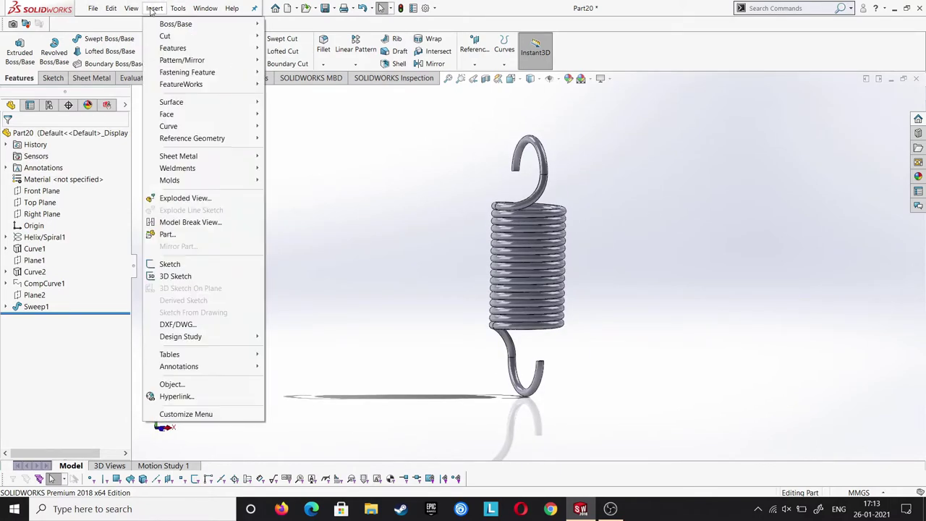
mouse_move(173, 48)
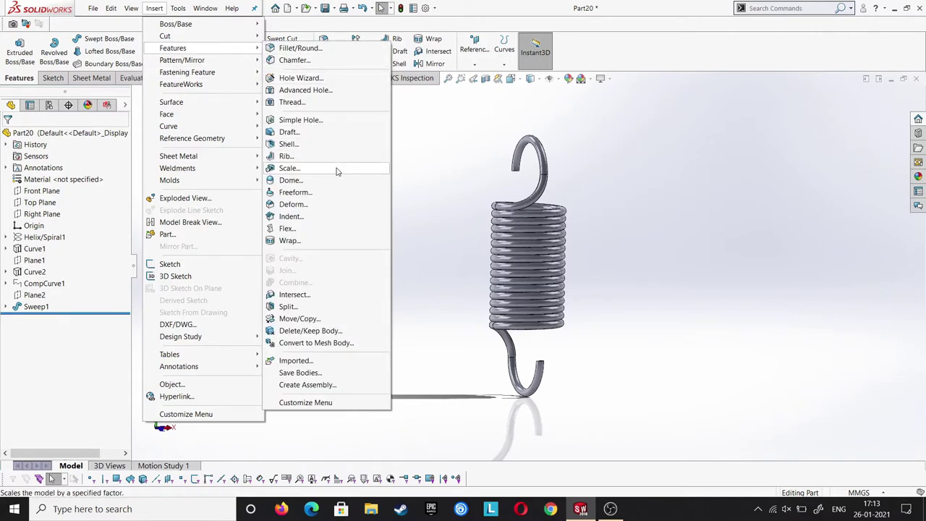
Add a 1 mm dome to the upper hook's end face.
left_click(291, 180)
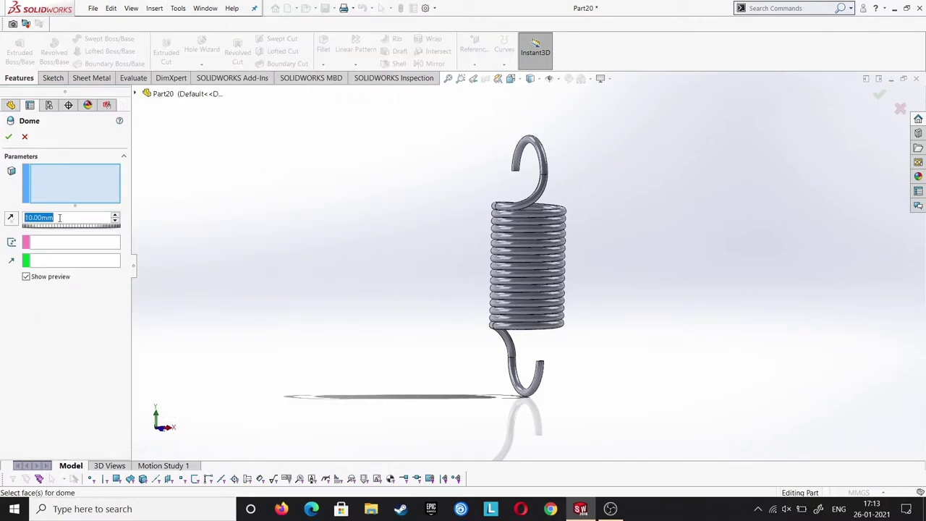
scroll(508, 176, "down", 1)
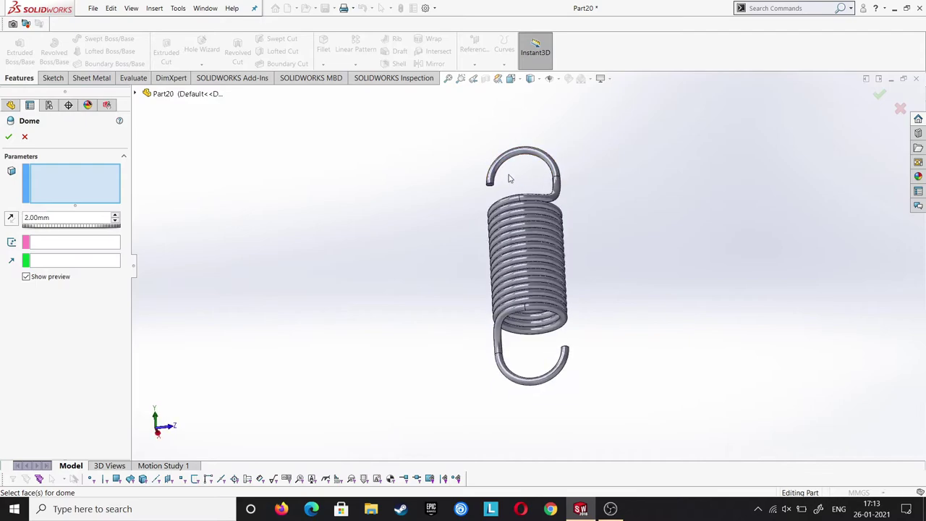
scroll(490, 202, "down", 3)
scroll(512, 213, "down", 2)
left_click(505, 210)
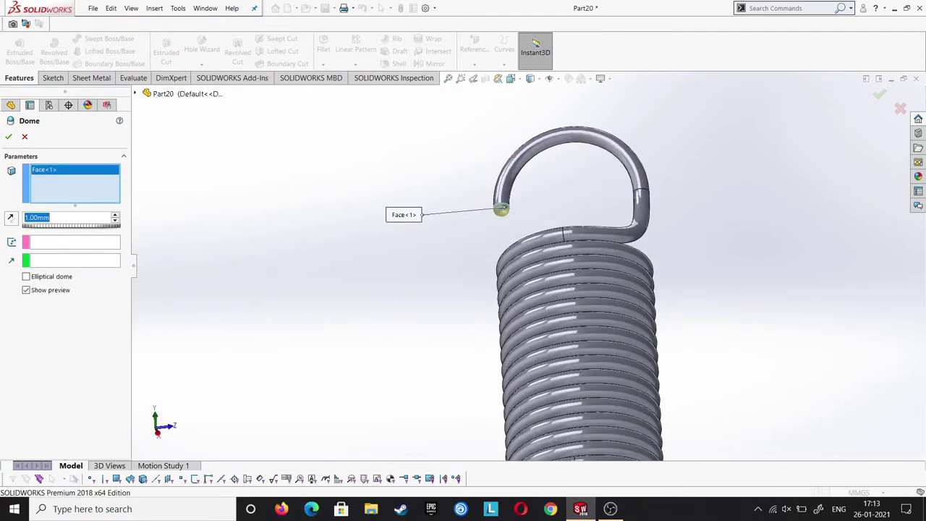
scroll(212, 281, "up", 2)
key("Return")
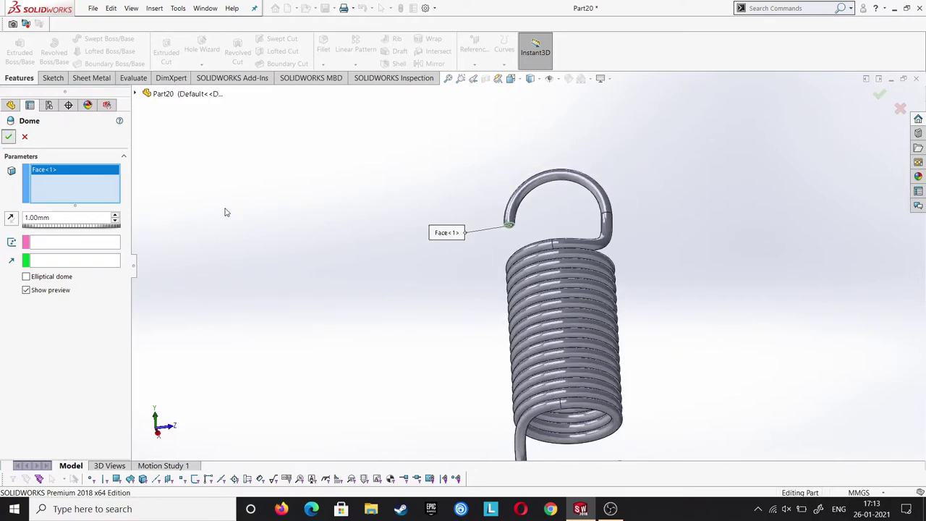
Add a second 1 mm dome to the lower hook's end face.
left_click(154, 8)
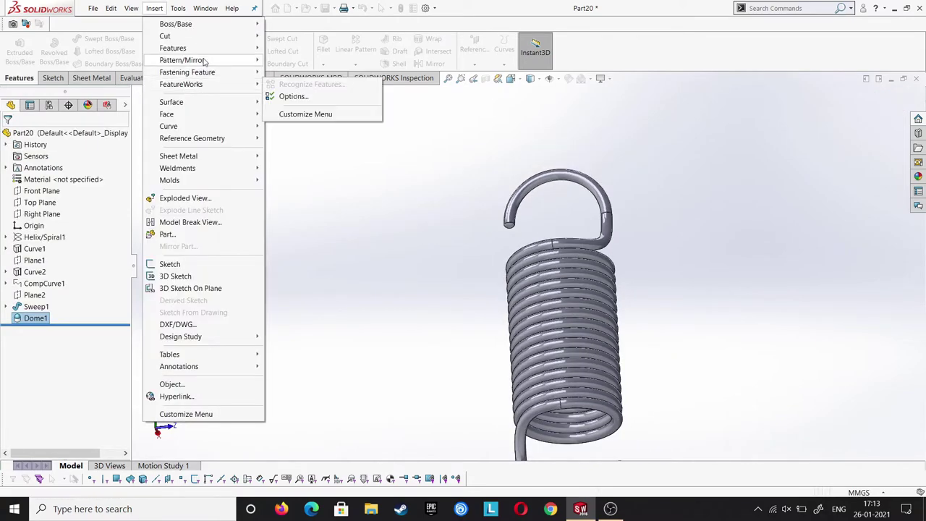
left_click(289, 180)
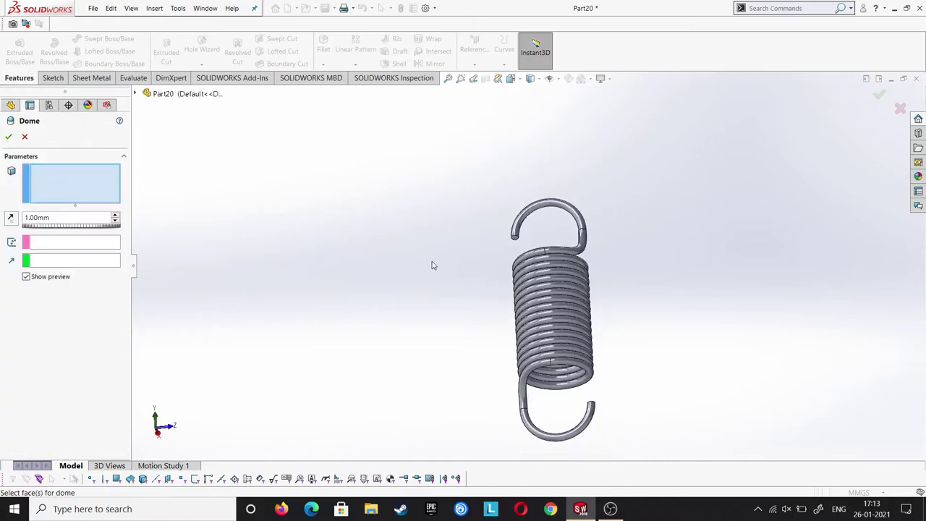
middle_click_drag(499, 359, 603, 405)
scroll(576, 382, "down", 2)
scroll(559, 351, "down", 3)
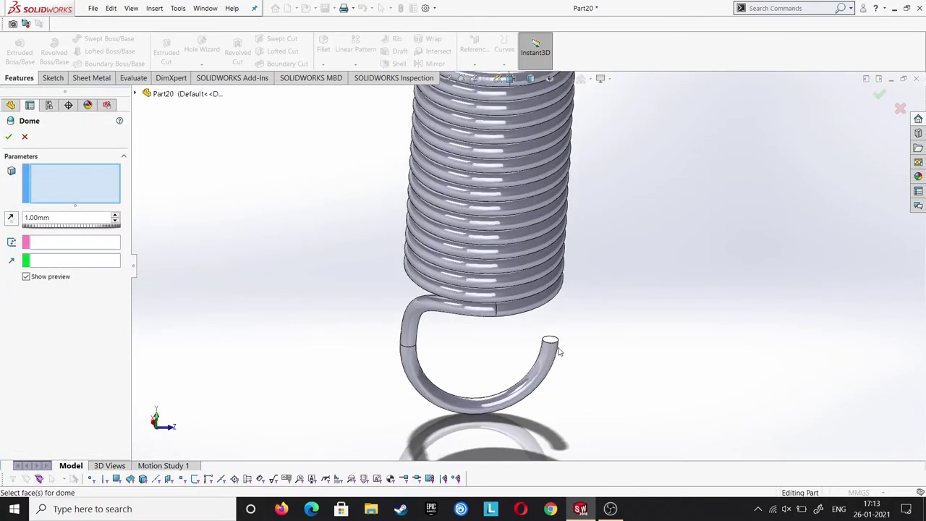
left_click(550, 341)
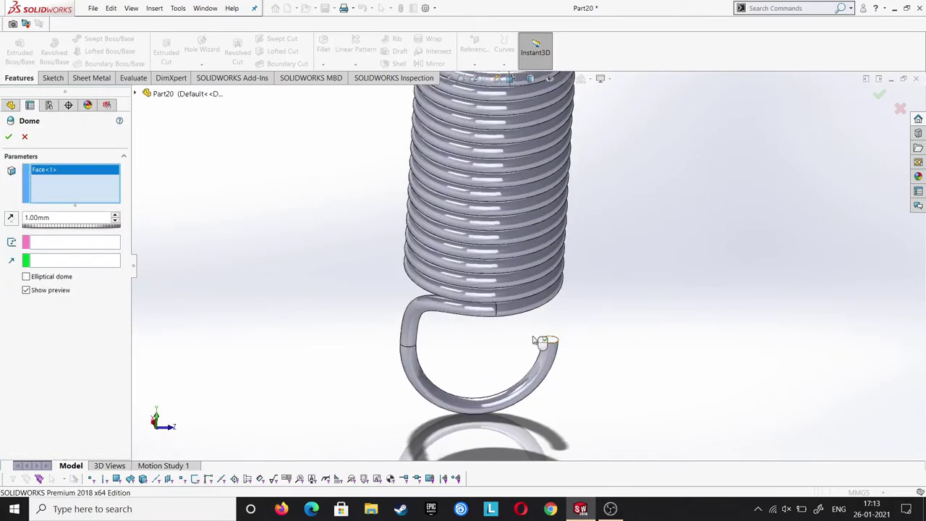
left_click(6, 138)
scroll(862, 186, "up", 2)
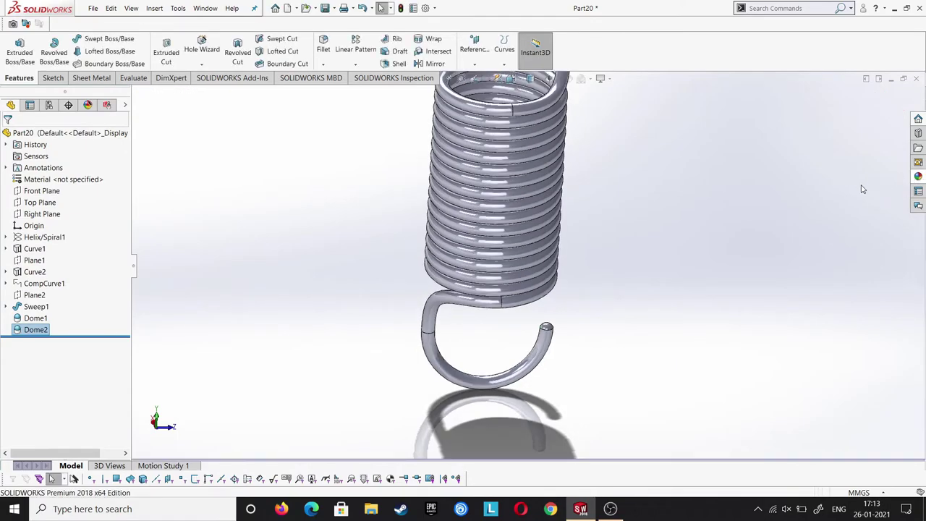
scroll(672, 140, "up", 2)
scroll(653, 117, "up", 2)
Apply the polished steel metal appearance to the spring.
left_click(919, 176)
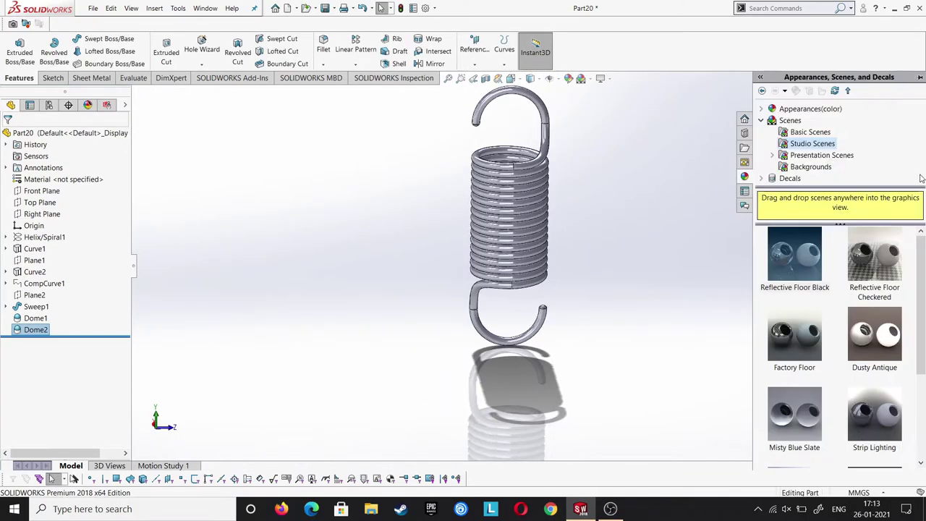
left_click(761, 120)
left_click(760, 109)
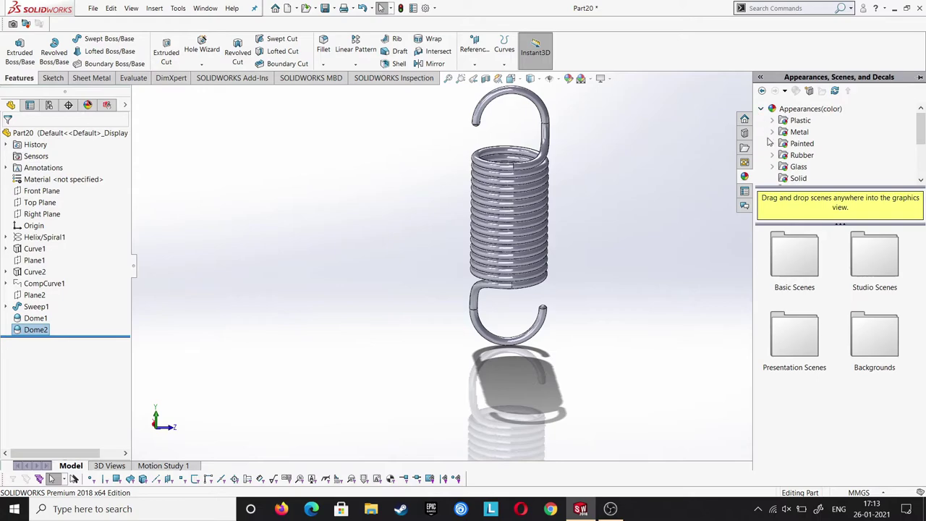
left_click(784, 131)
left_click(799, 243)
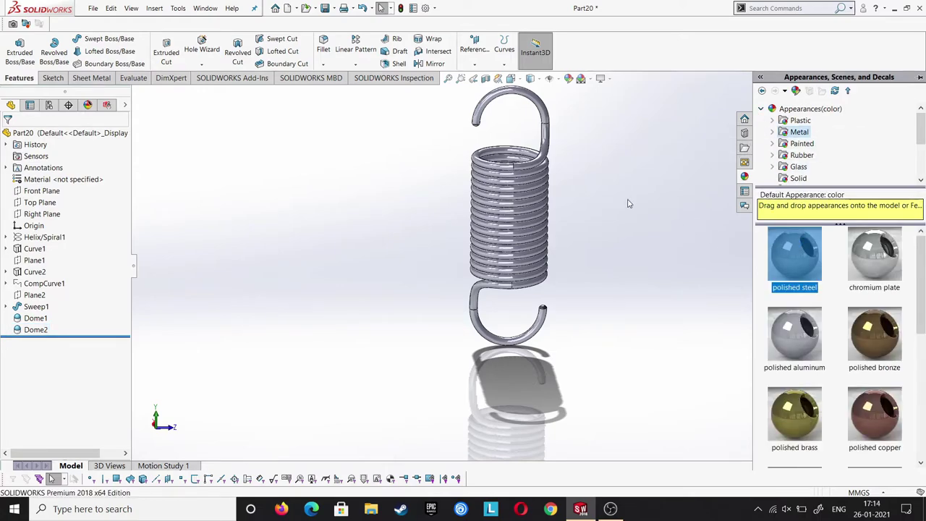
double_click(811, 258)
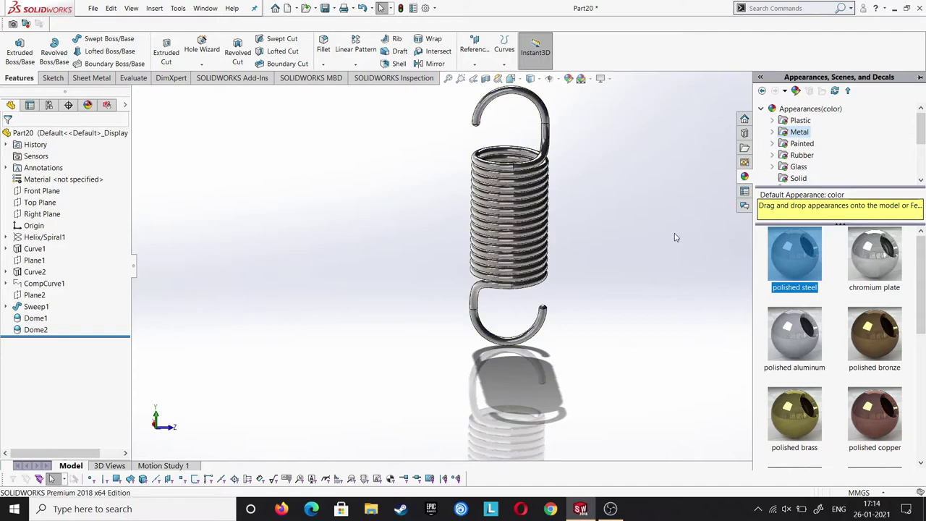
left_click(648, 205)
Switch the display style to shaded without edges and adjust the view settings.
left_click(534, 84)
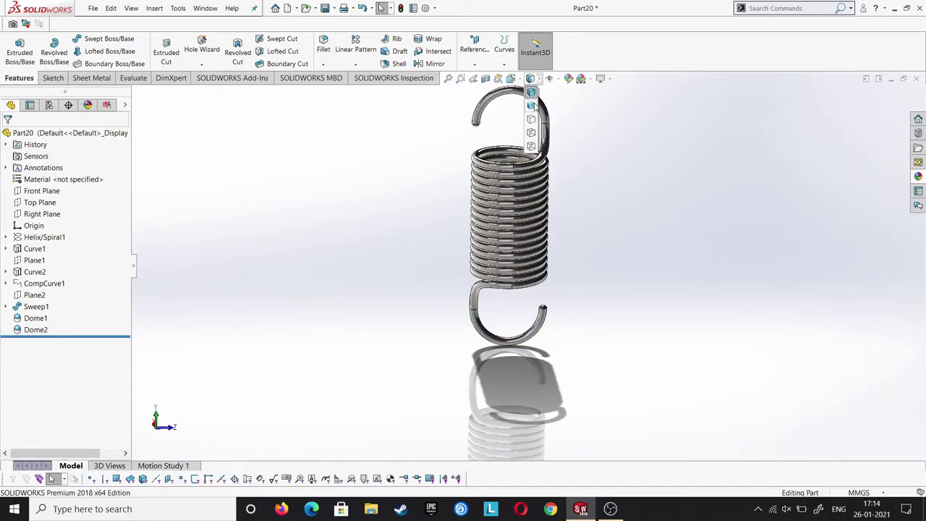
left_click(537, 108)
left_click(518, 88)
left_click(530, 78)
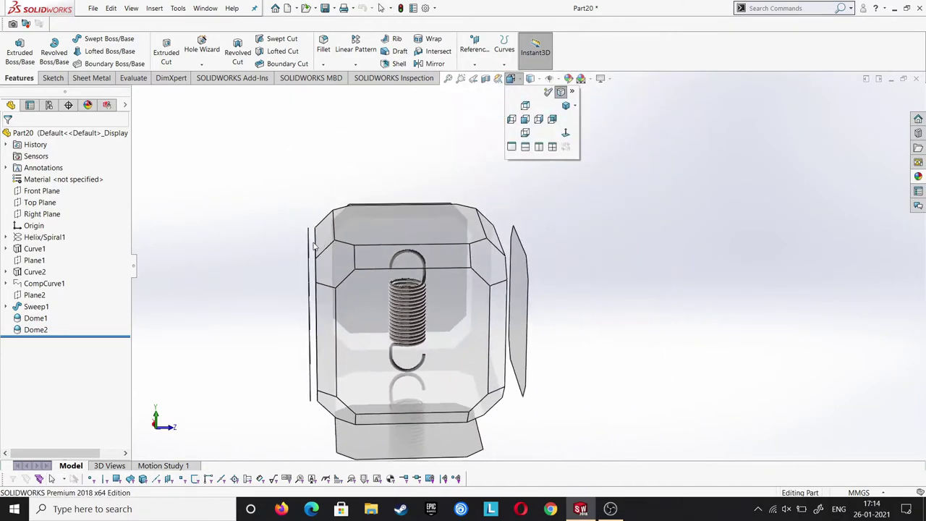
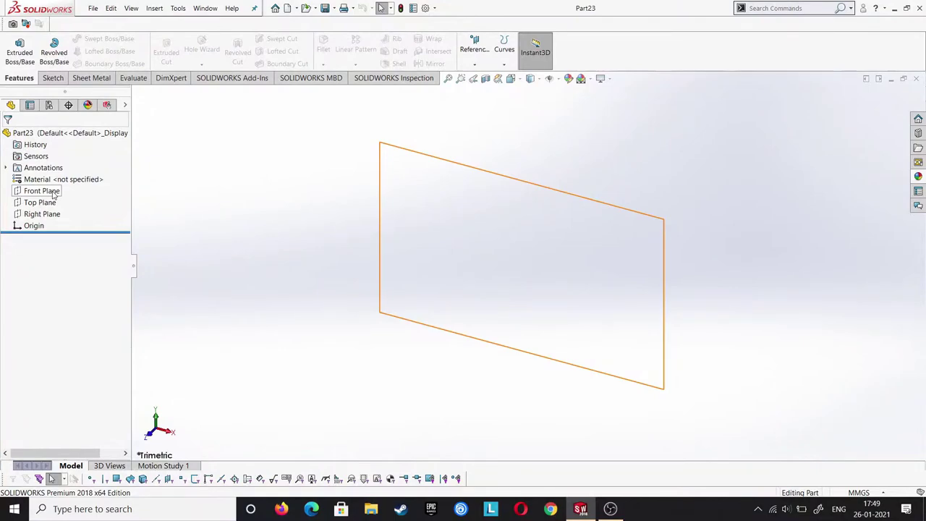
Start a sketch on the Right Plane, viewed face-on.
left_click(42, 215)
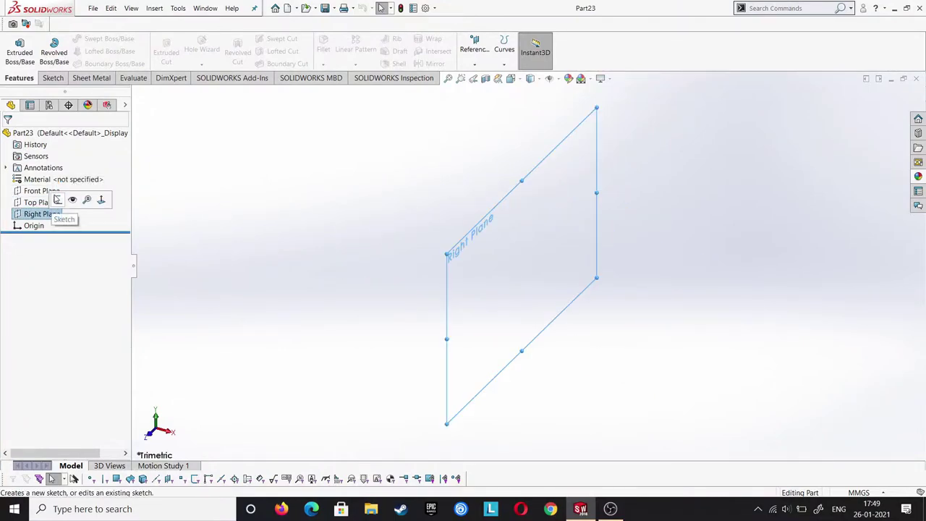
key("ctrl+8")
left_click(53, 77)
left_click(15, 47)
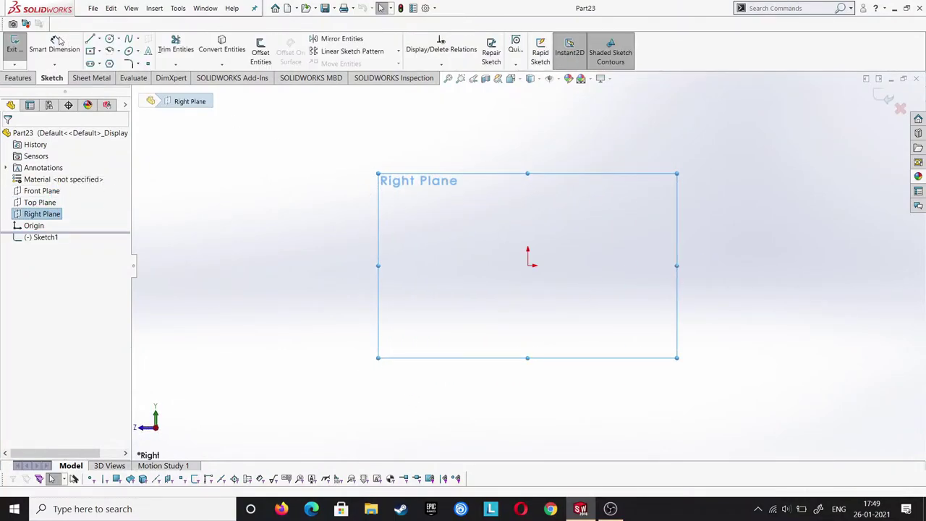
Draw a horizontal midpoint line above the origin and make it a construction line.
left_click(99, 40)
left_click(108, 75)
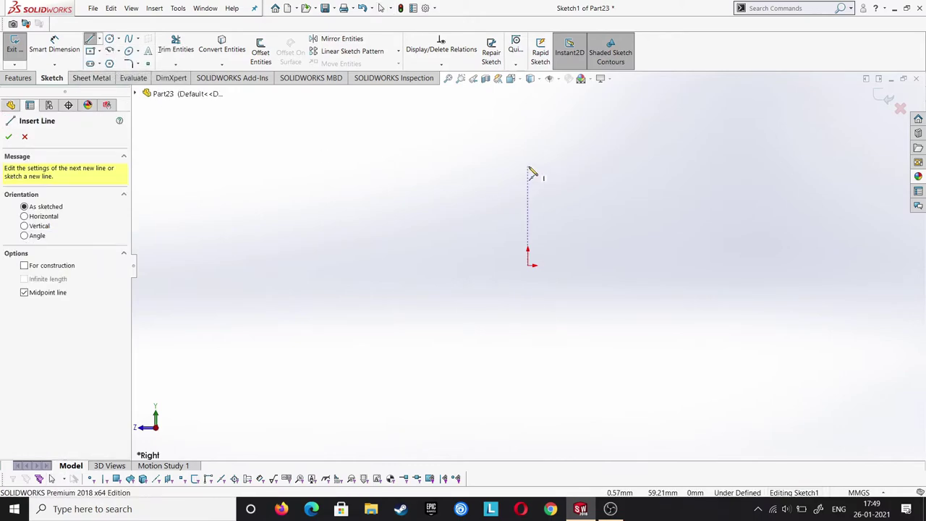
left_click(527, 167)
left_click(465, 166)
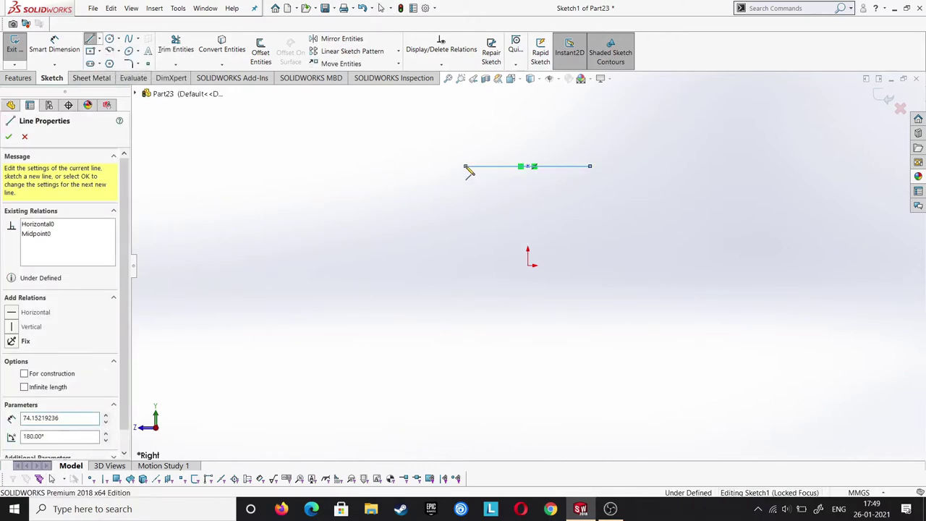
key("Escape")
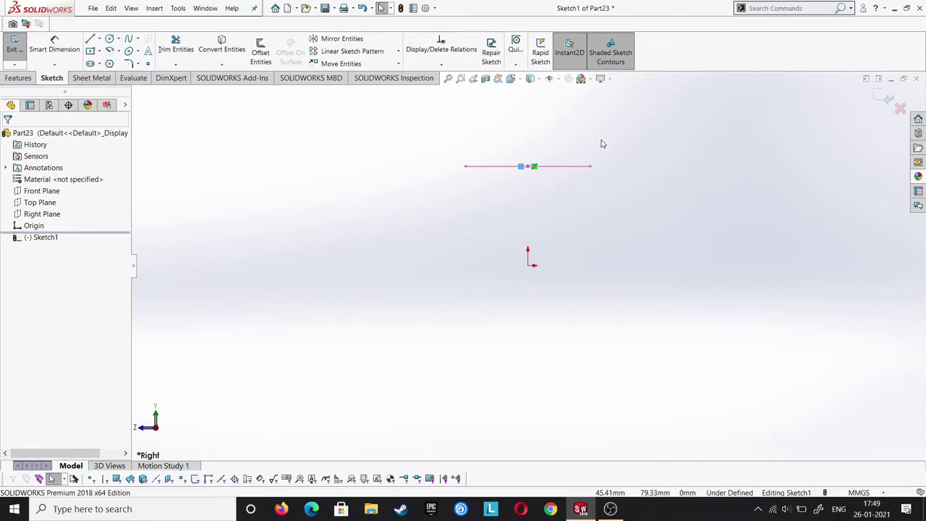
left_click(584, 167)
left_click(569, 175)
left_click(569, 167)
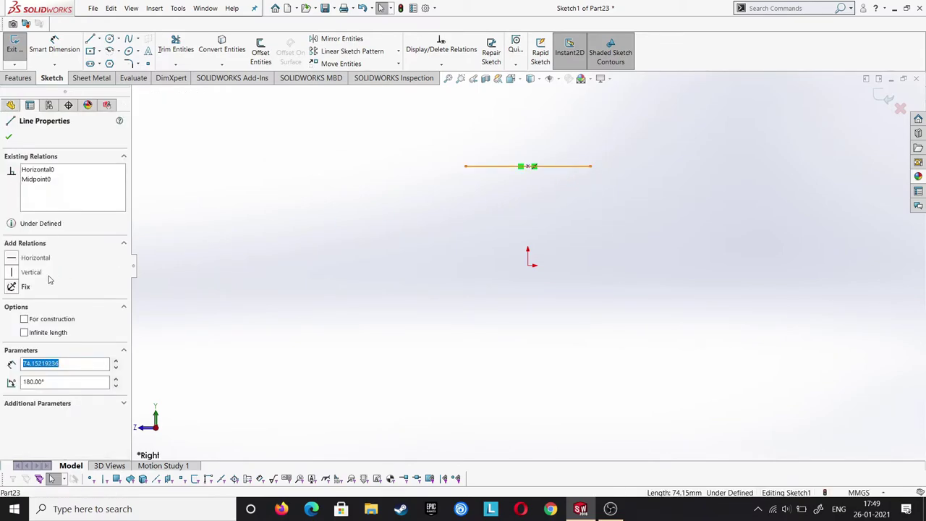
left_click(9, 138)
Dimension the construction line 36.50 mm above the origin, entered as 32+12-7.5.
left_click(55, 45)
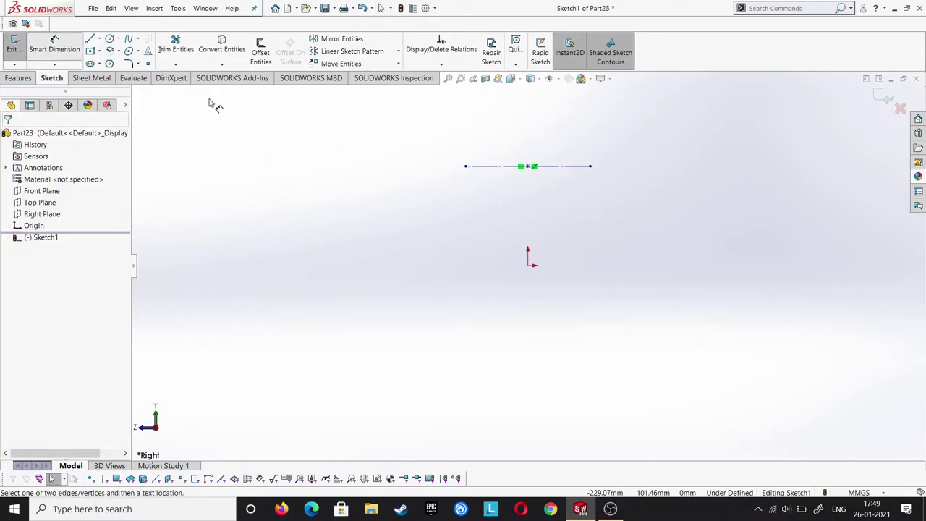
left_click(529, 265)
left_click(544, 172)
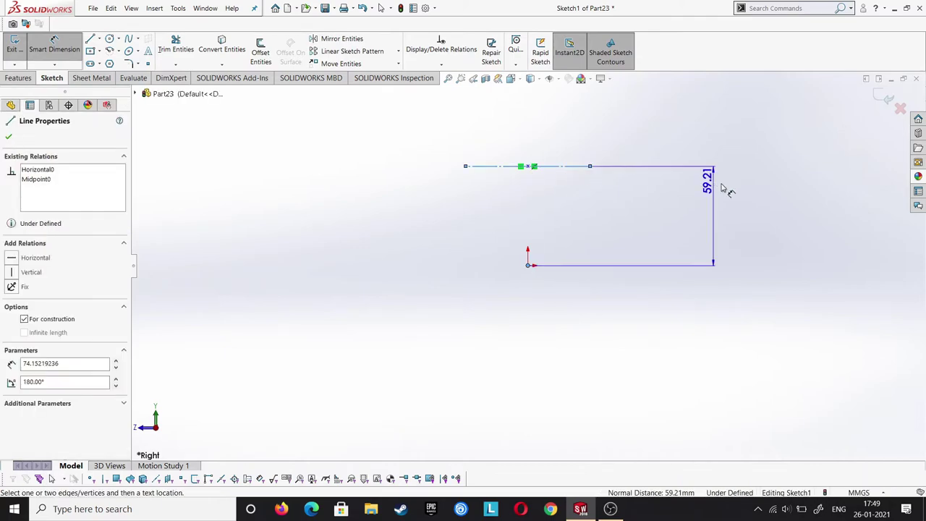
left_click(789, 198)
type("32+")
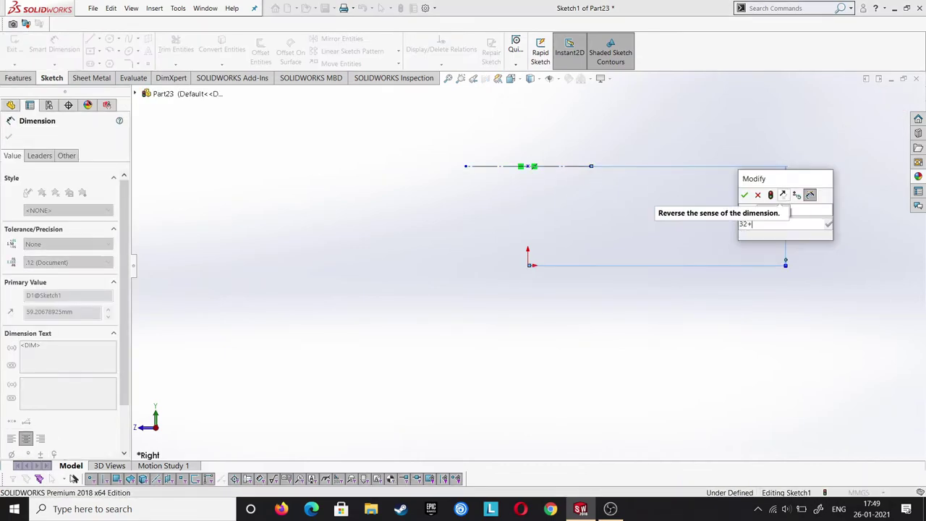
type("12-7.5")
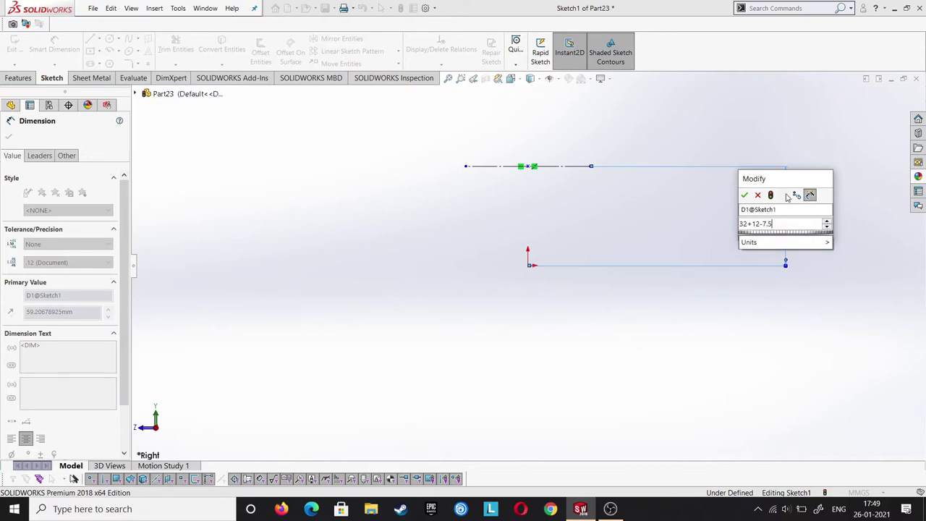
key("Return")
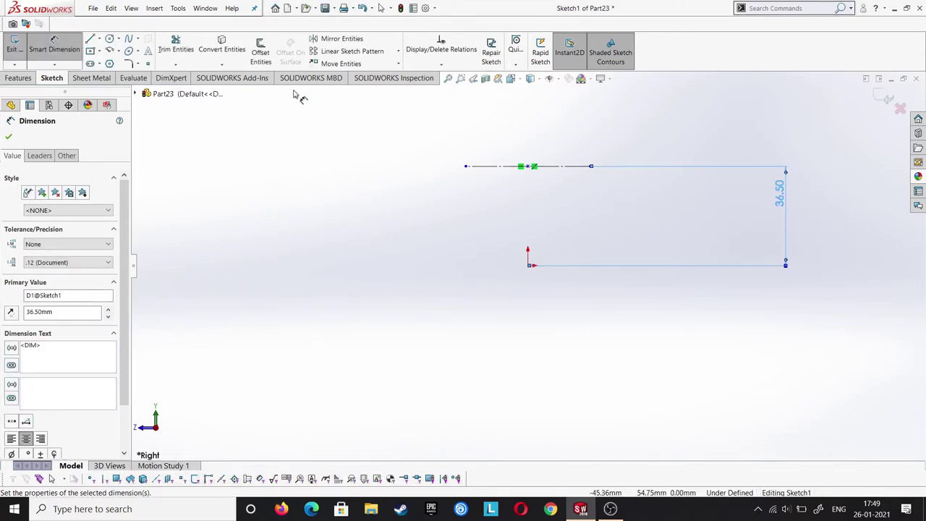
Draw a Ø6 mm circle placed 6.50 mm from the construction line.
left_click(109, 38)
left_click(527, 128)
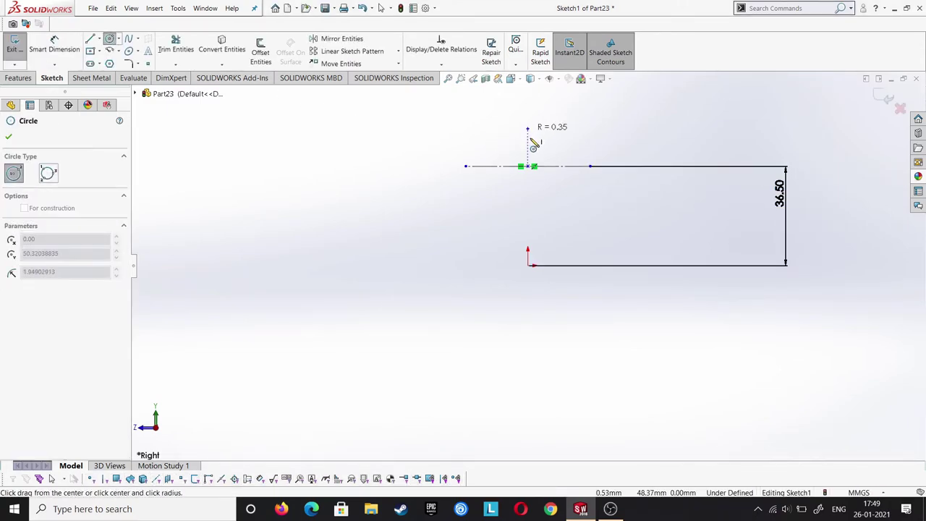
left_click(538, 126)
left_click(54, 49)
left_click(527, 128)
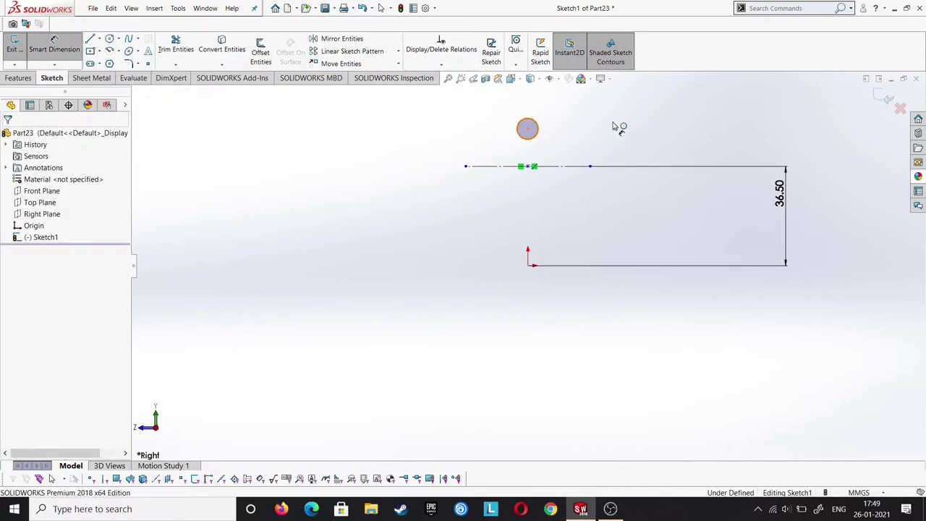
left_click(626, 116)
type("6")
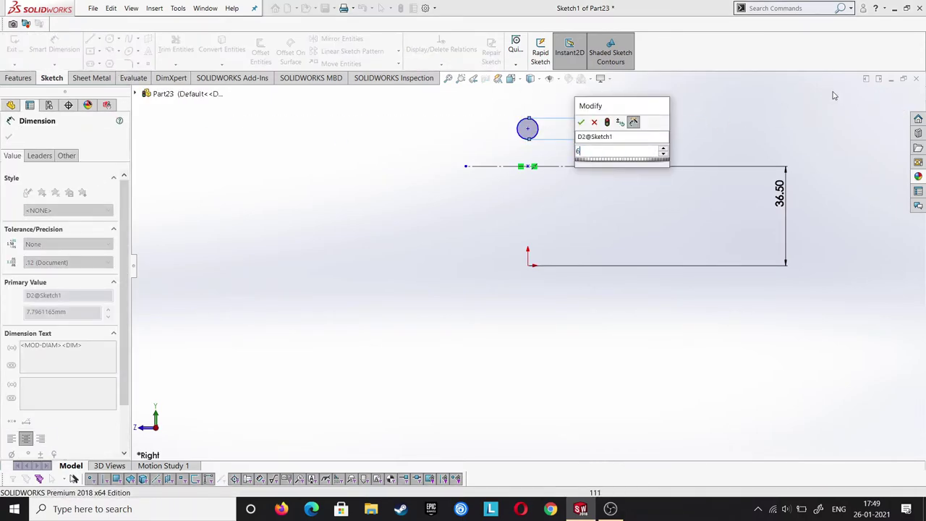
key("Return")
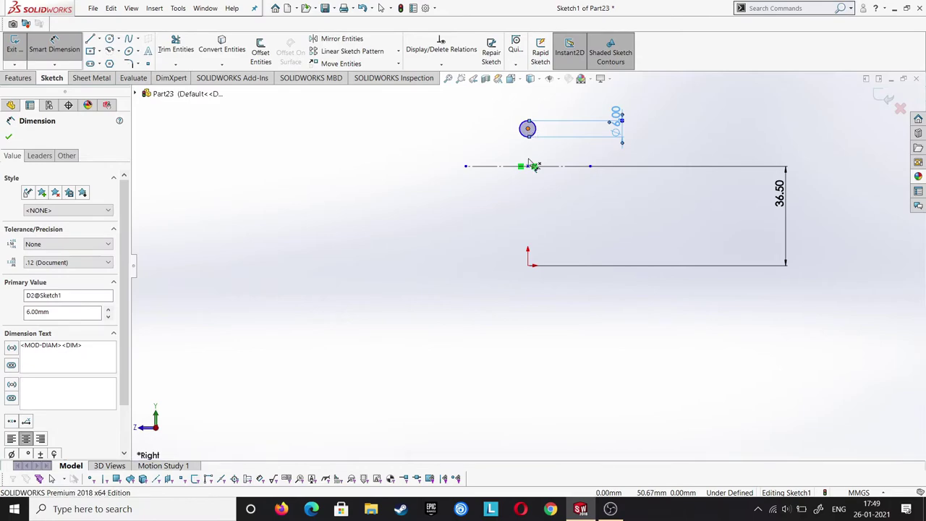
left_click(528, 167)
left_click(340, 152)
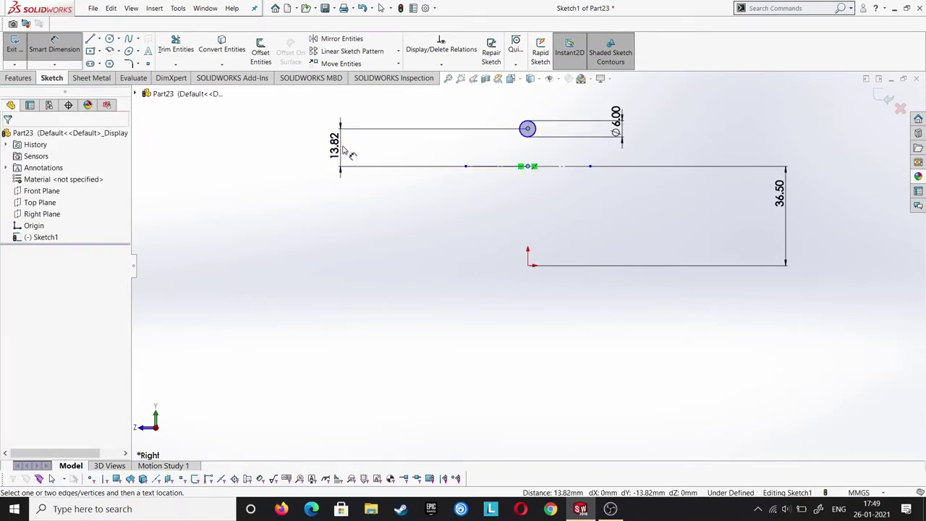
type("3.5")
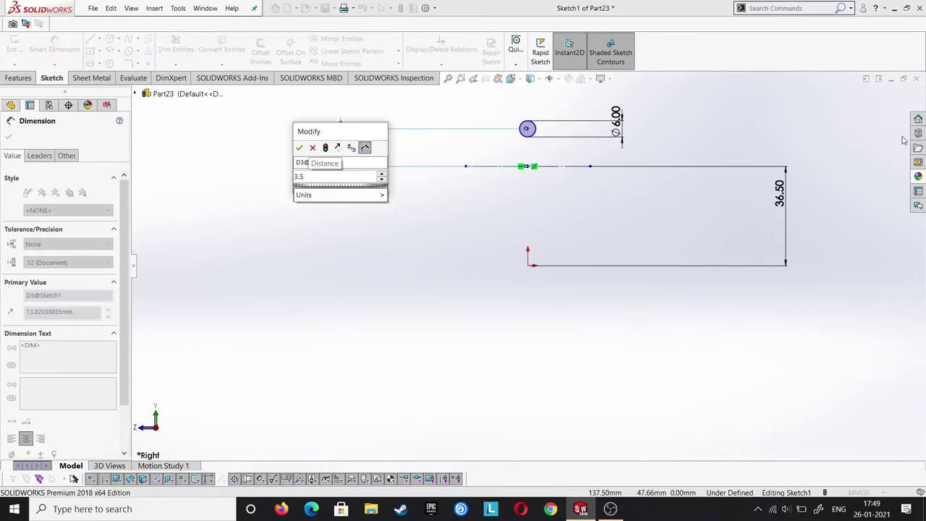
type("+3")
key("Return")
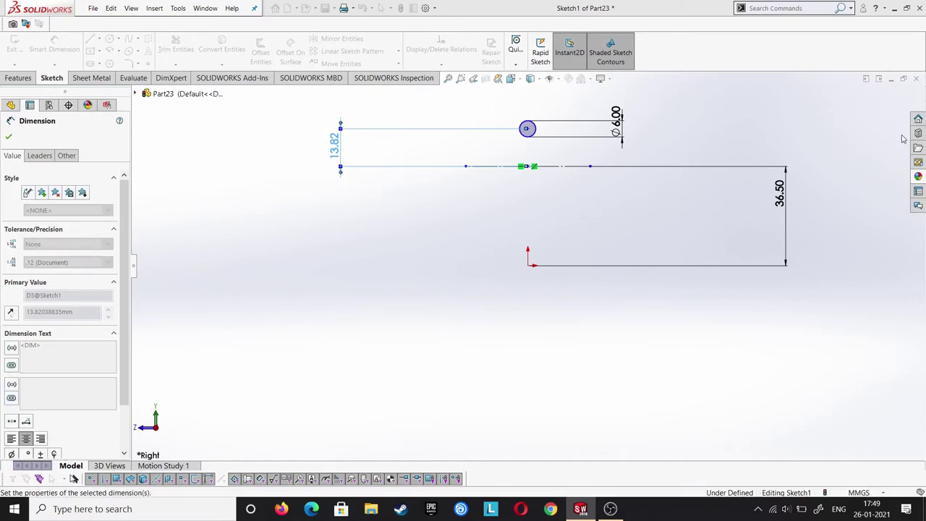
Revolve the circle 360° about the construction line to create Revolve1.
left_click(8, 137)
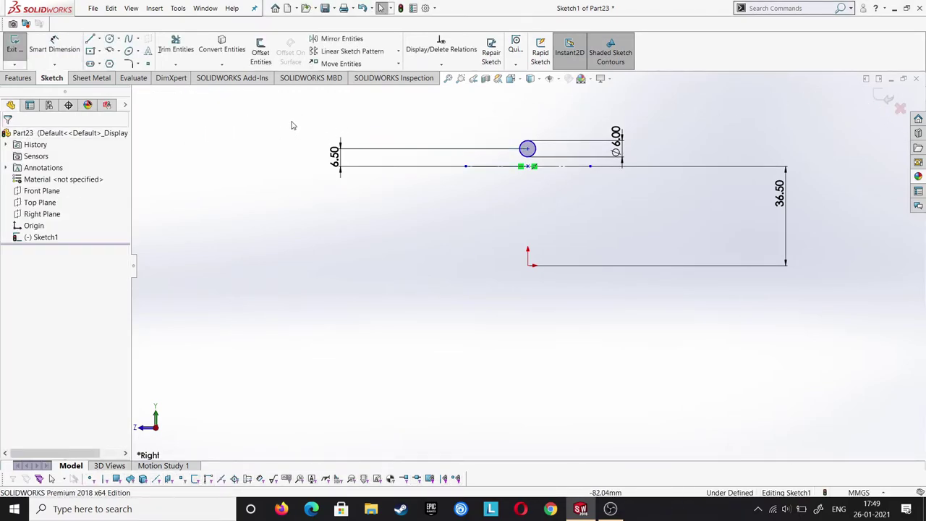
left_click(19, 78)
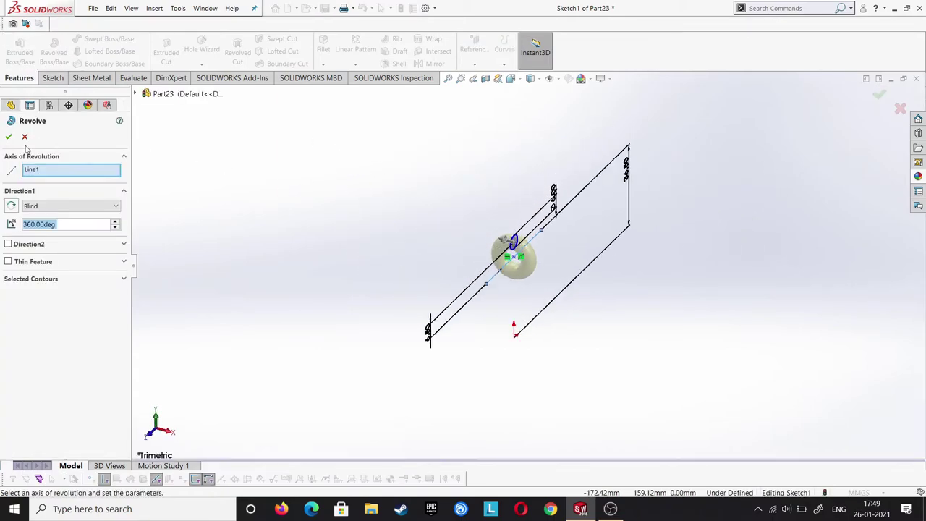
key("Return")
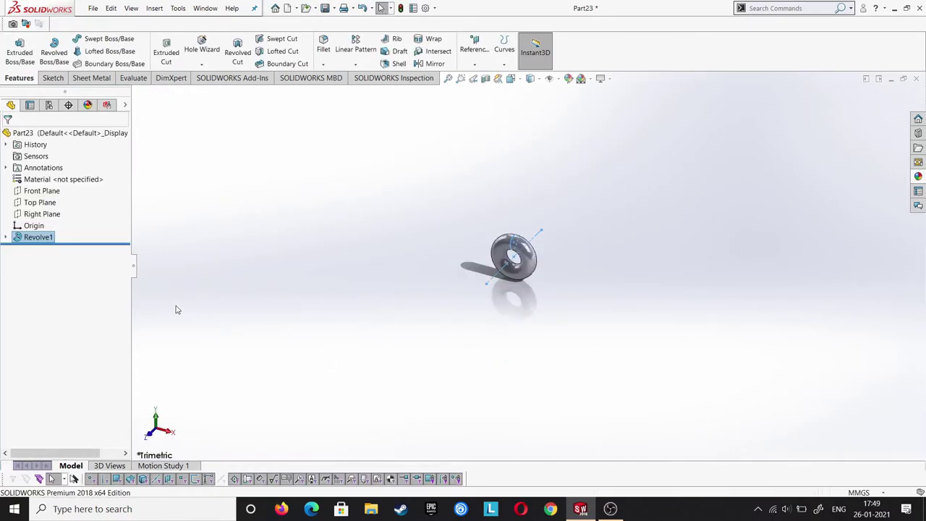
Sketch a Ø6 mm circle centred on the origin on the Top Plane.
left_click(40, 202)
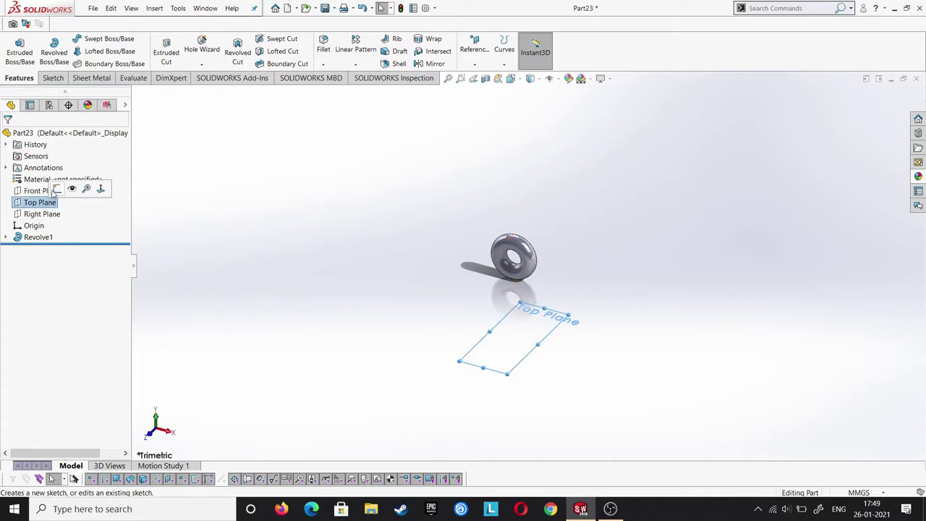
left_click(55, 189)
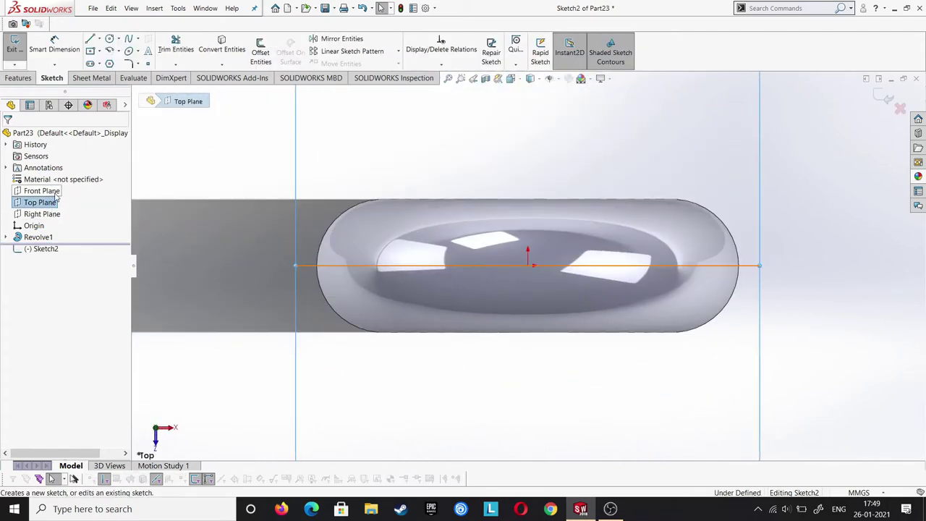
left_click(528, 266)
left_click(527, 354)
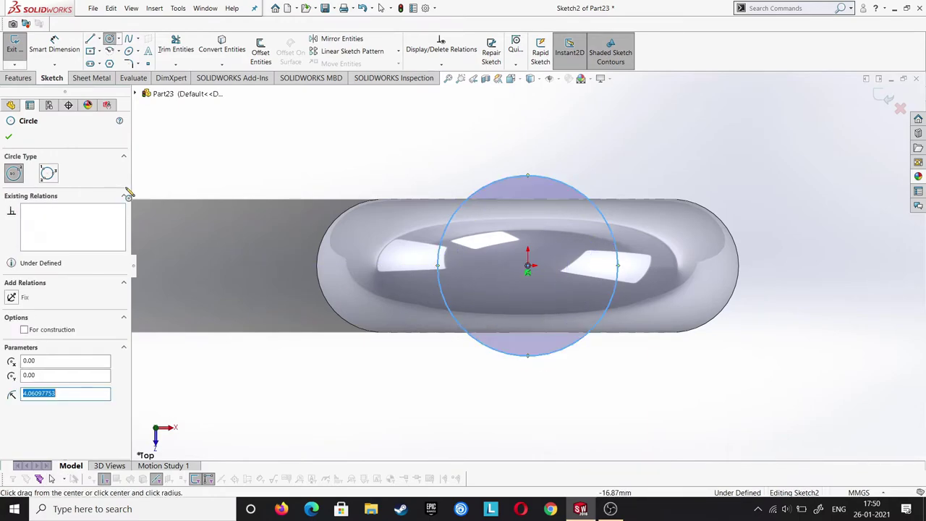
left_click(8, 136)
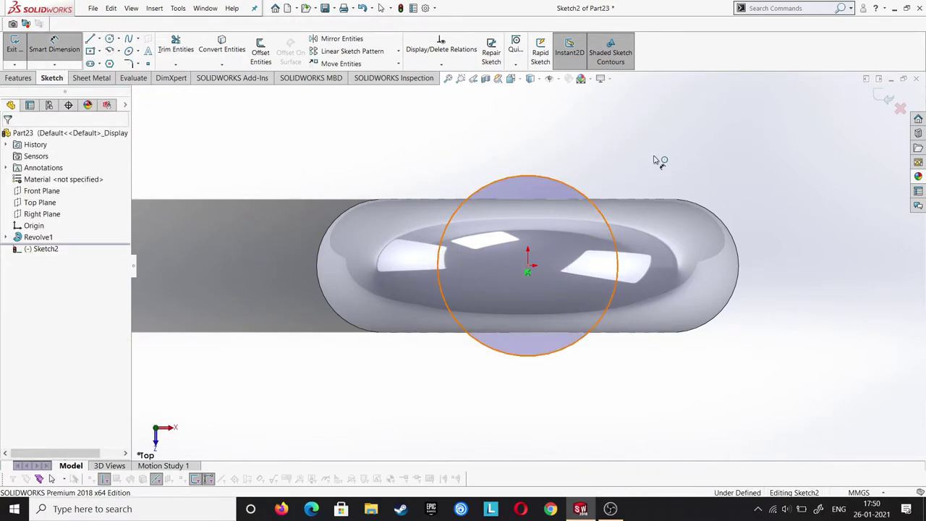
left_click(670, 143)
key("Return")
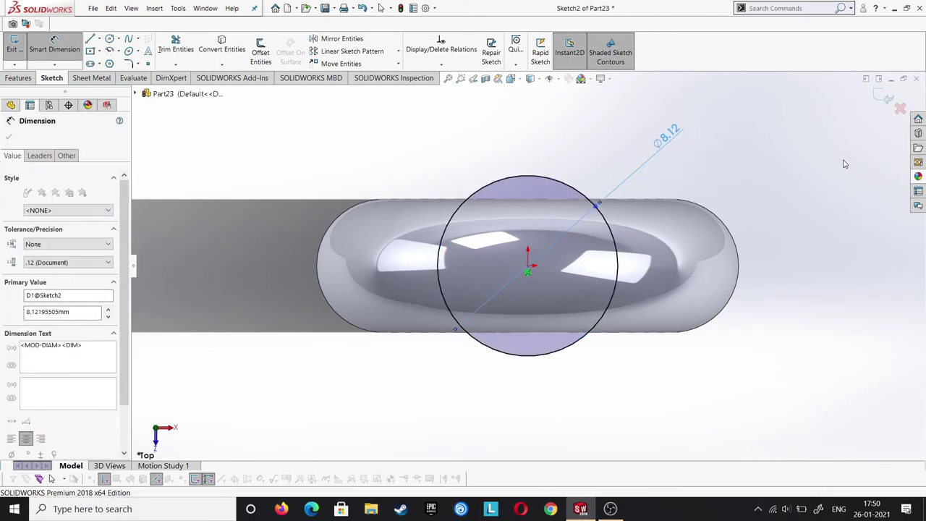
left_click(248, 169)
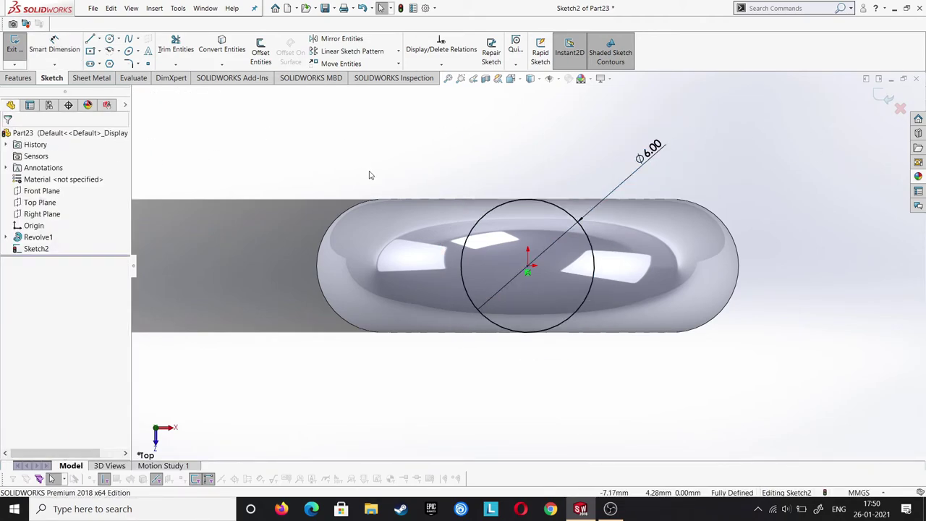
Extrude the circle Up To Next so the shank meets the ring.
key("ctrl+7")
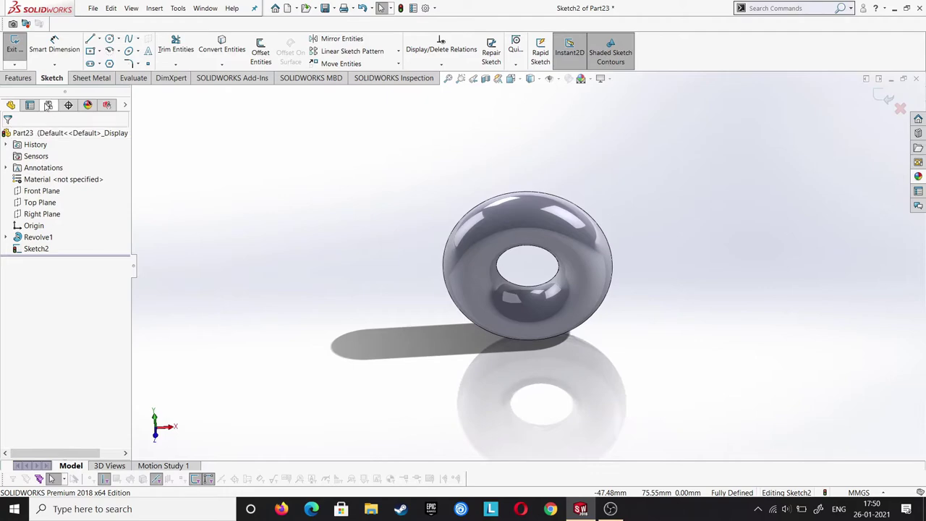
left_click(22, 78)
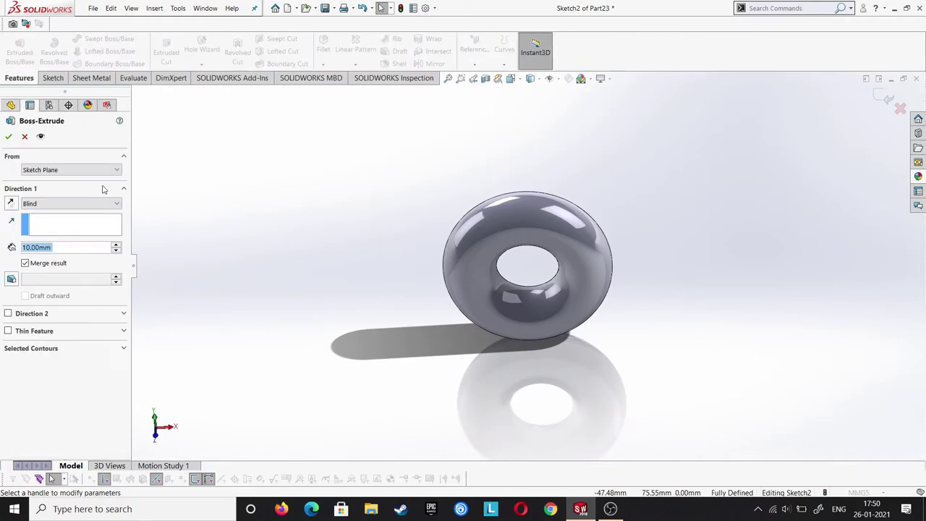
left_click(92, 205)
left_click(87, 238)
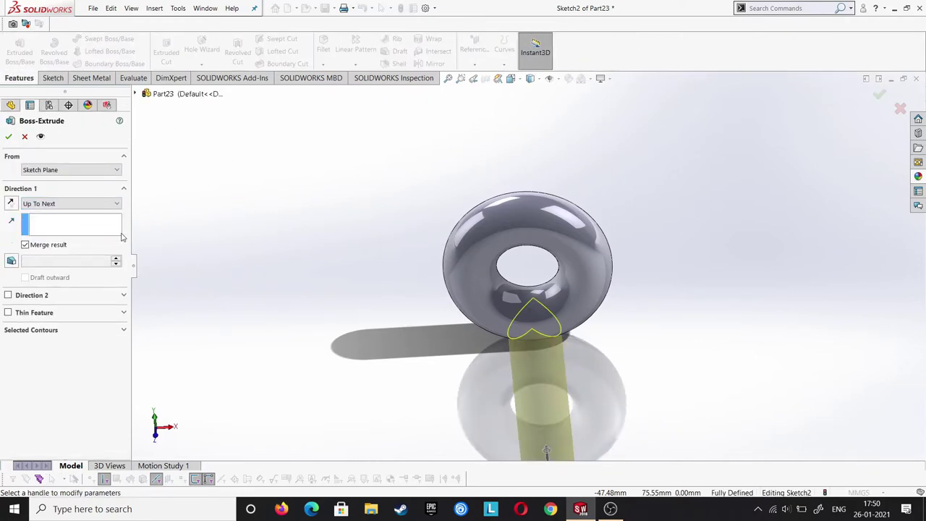
left_click(8, 136)
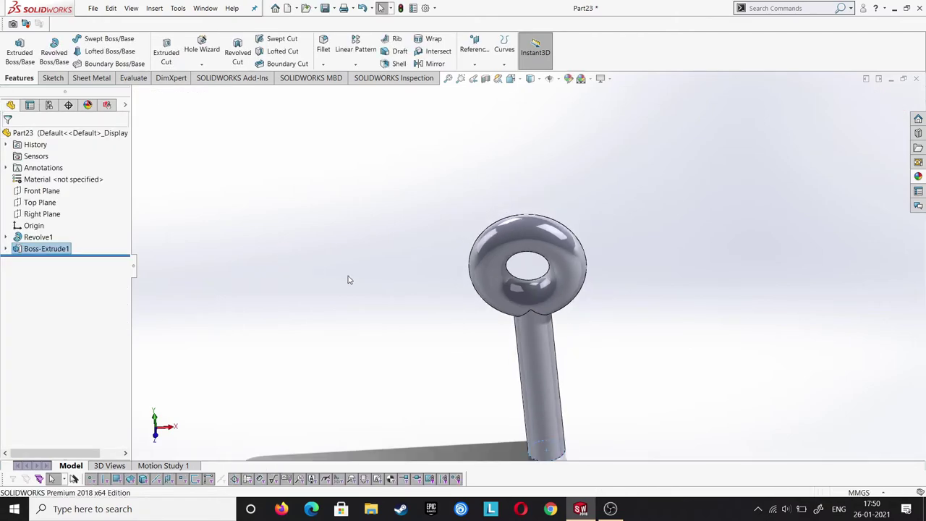
middle_click_drag(348, 279, 377, 264)
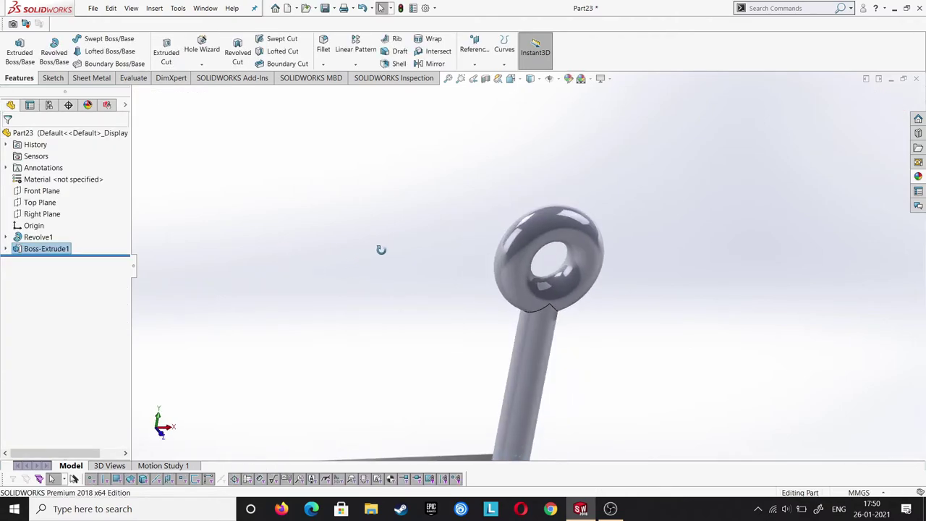
Draw a six-sided polygon centred on the origin on the Top Plane.
left_click(40, 203)
left_click(47, 191)
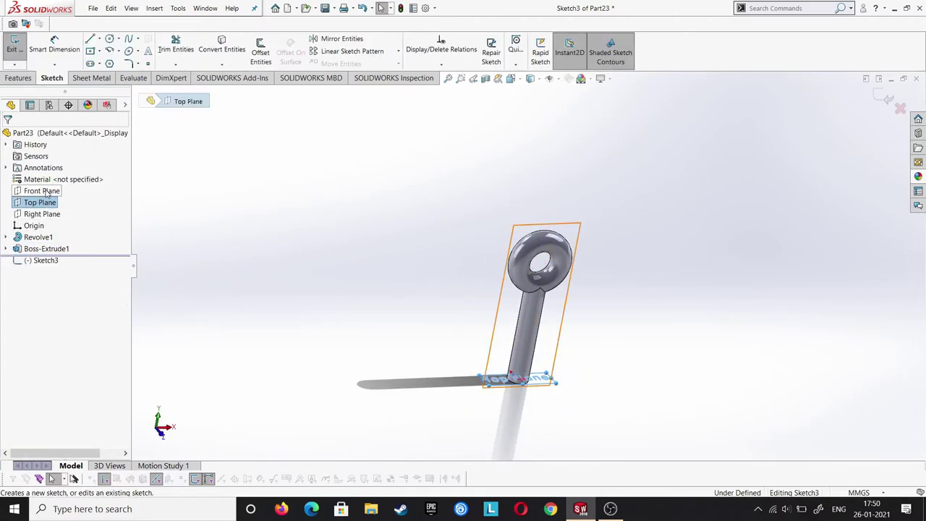
left_click(109, 63)
left_click(527, 266)
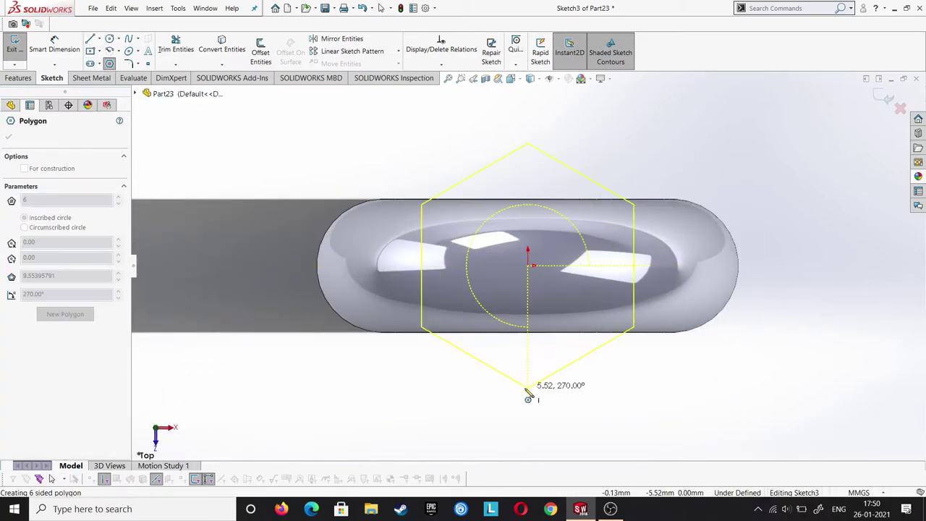
left_click(459, 387)
right_click(463, 389)
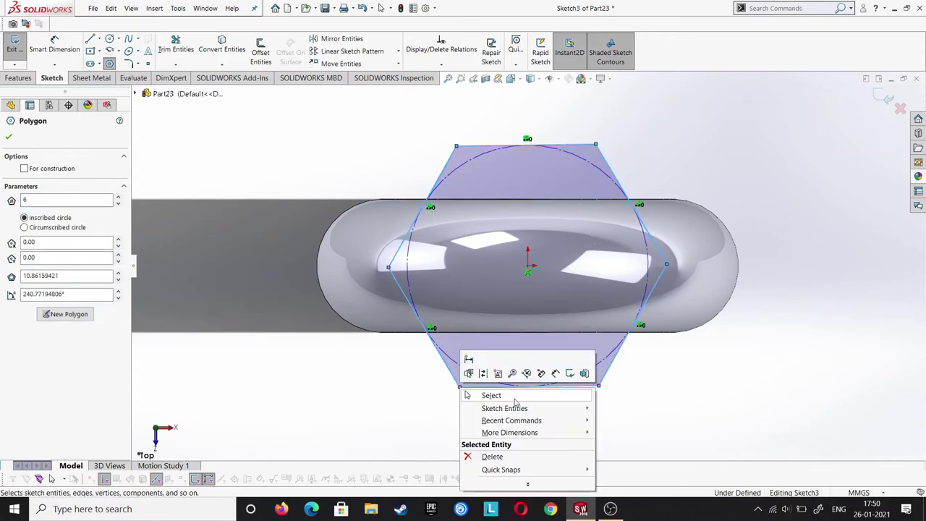
left_click(514, 399)
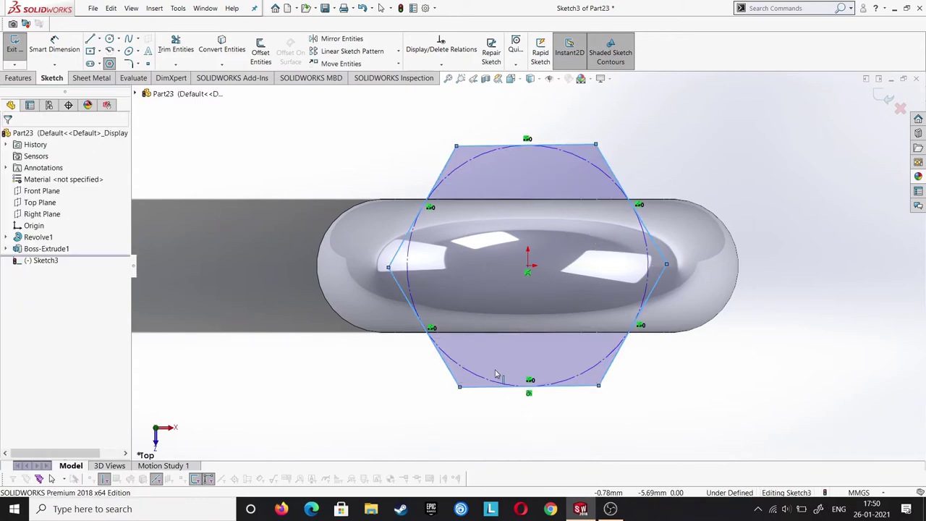
Dimension the hexagon's inscribed circle Ø7.50 and level a corner horizontally with the centre.
left_click(588, 165)
left_click(716, 135)
type("7")
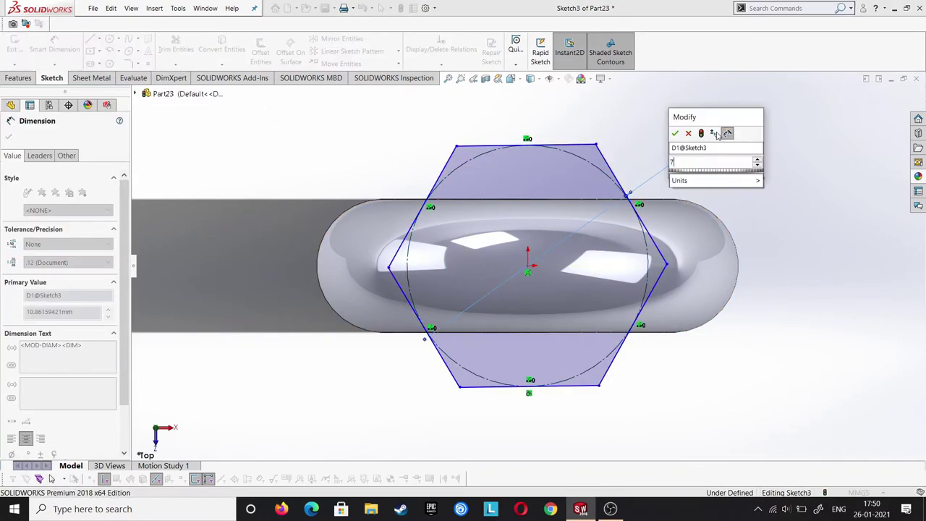
type(".5")
key("Return")
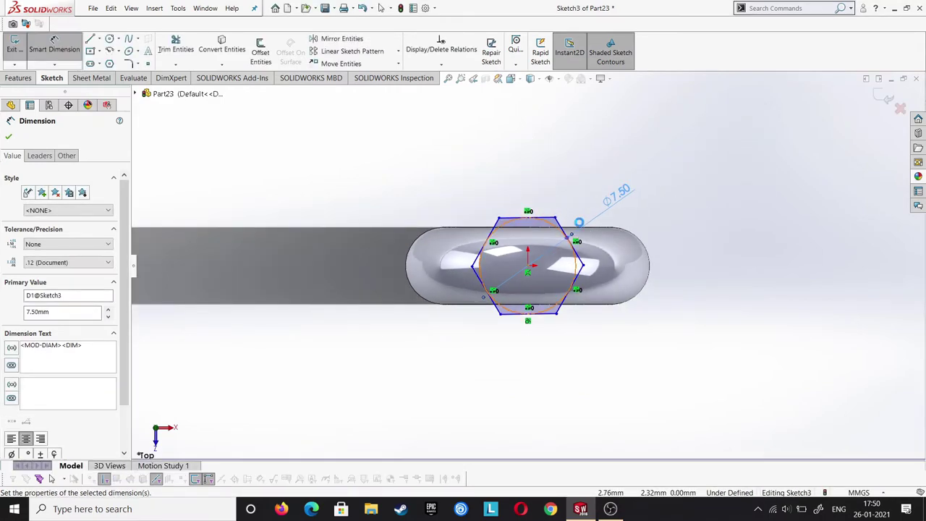
left_click(583, 266)
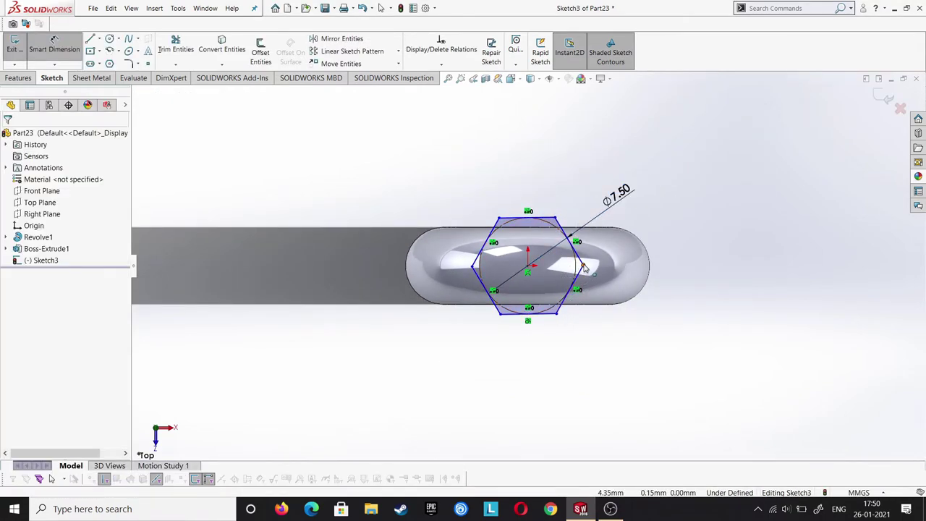
left_click(529, 271, "ctrl")
left_click(10, 307)
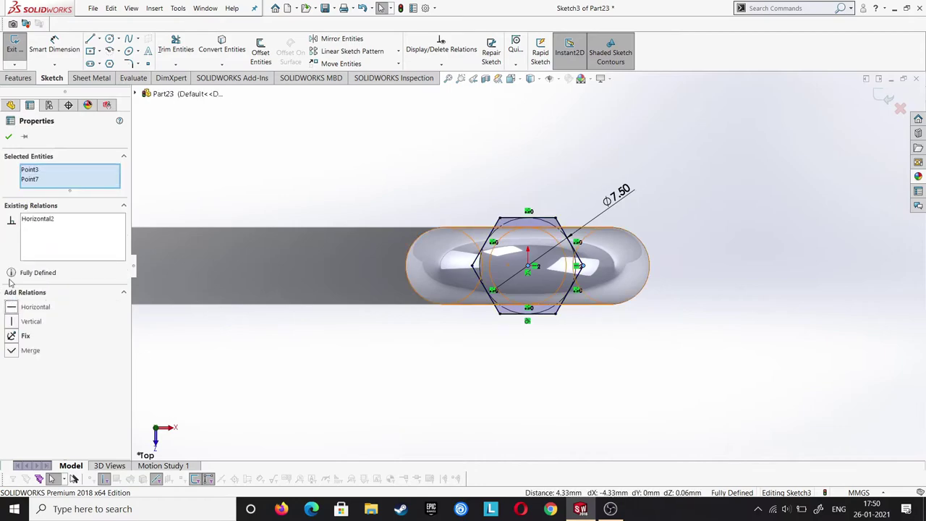
left_click(8, 136)
middle_click_drag(408, 239, 407, 157)
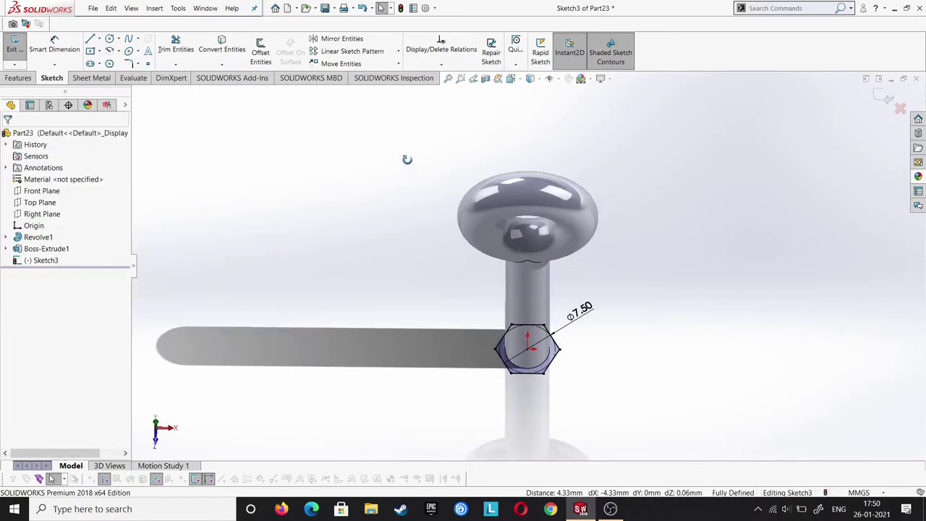
left_click(16, 78)
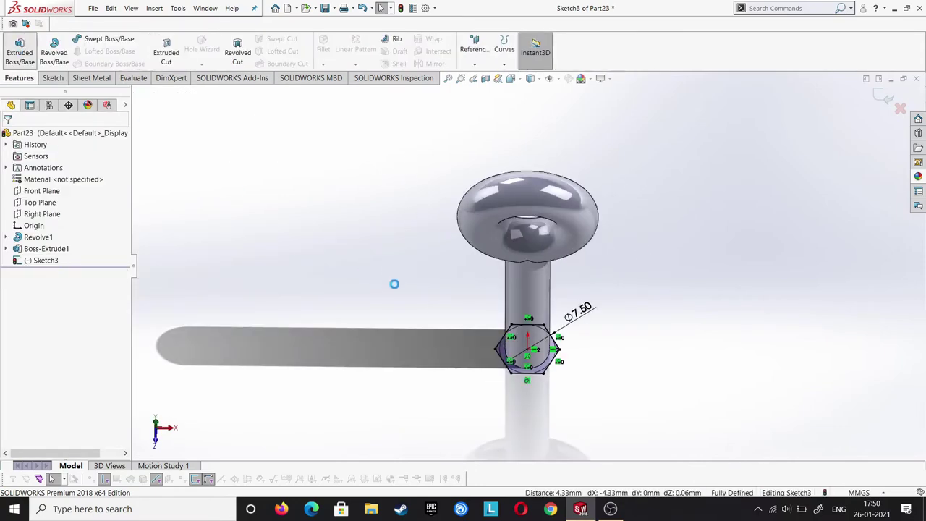
Extrude the hexagon 3 mm, starting at a 12 mm offset, in the reversed direction.
left_click(69, 170)
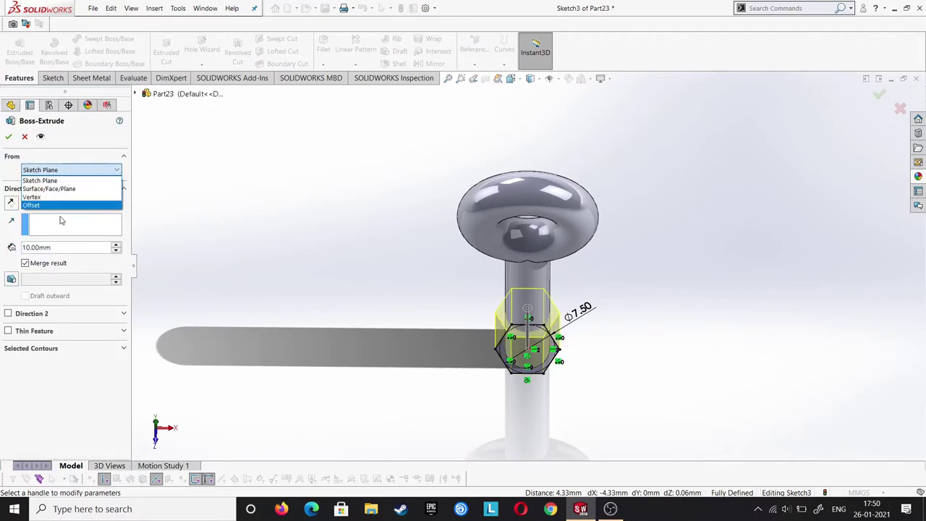
left_click(55, 201)
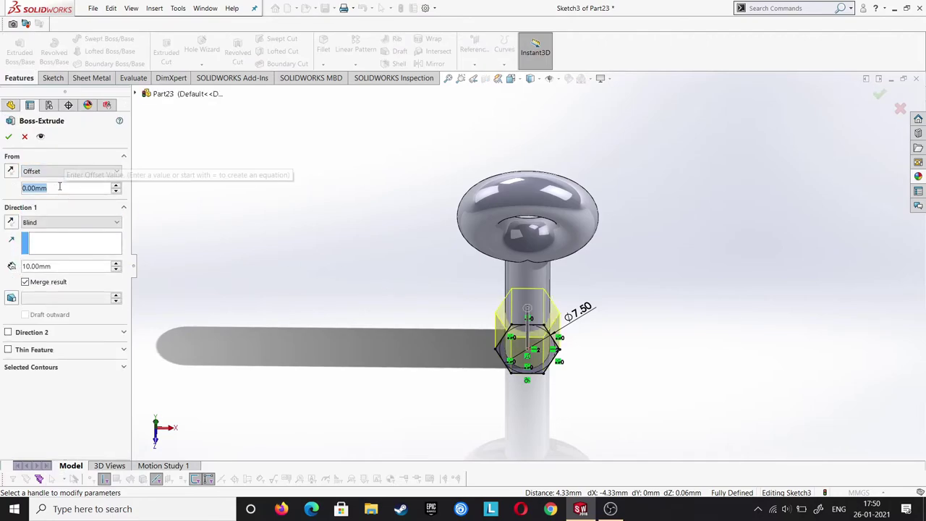
type("12")
key("Return")
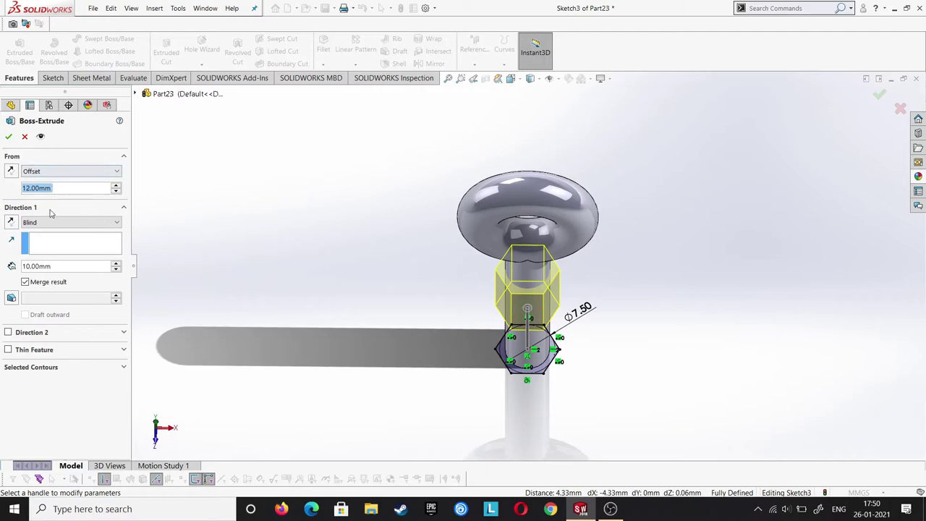
left_click(10, 222)
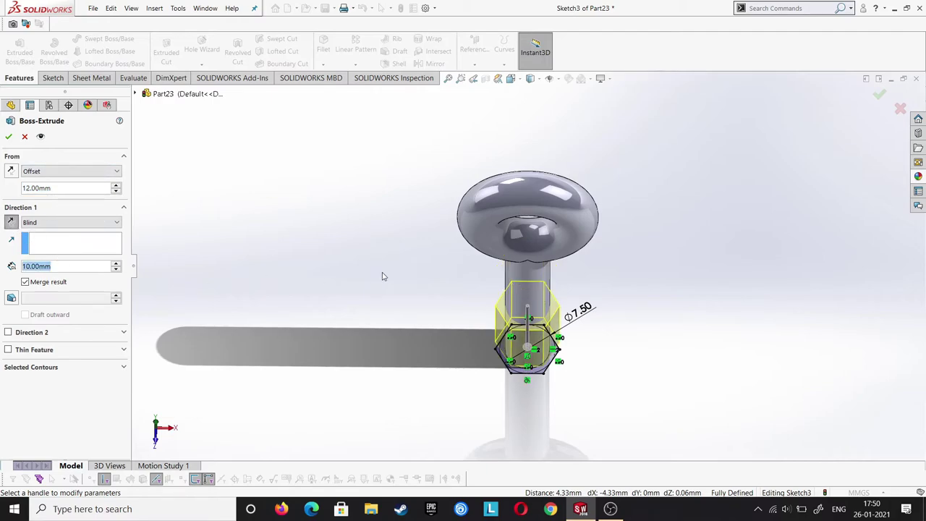
scroll(387, 278, "down", 7)
left_click(9, 137)
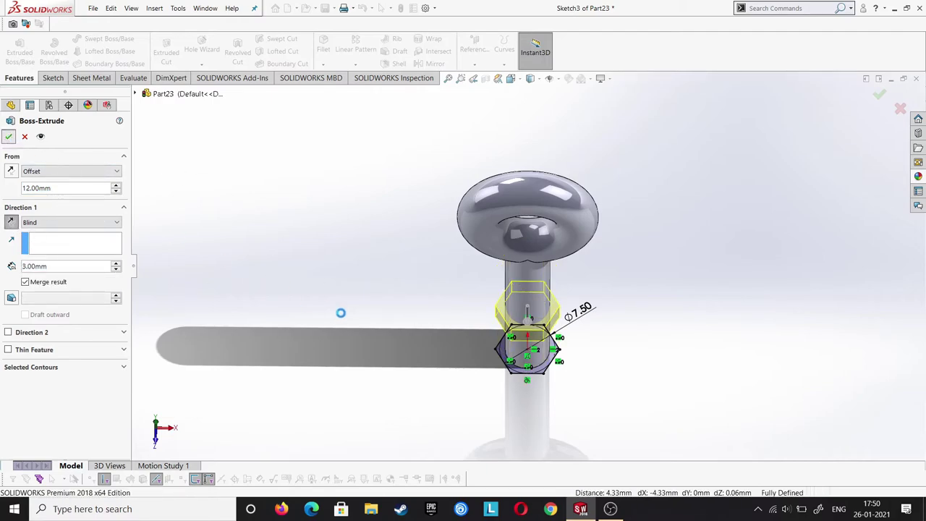
Fillet the two ring-to-shank edges with a 7.5 mm radius.
middle_click_drag(363, 328, 370, 224)
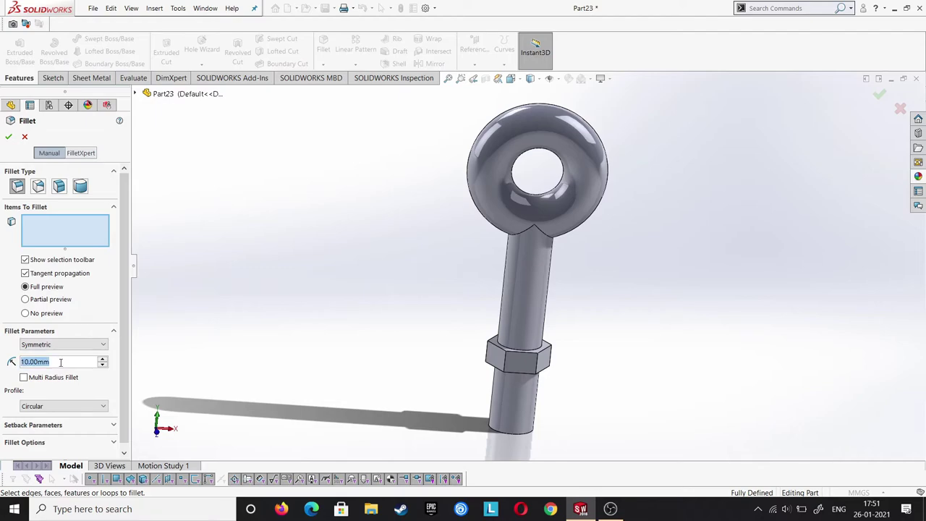
type("7.5")
key("Return")
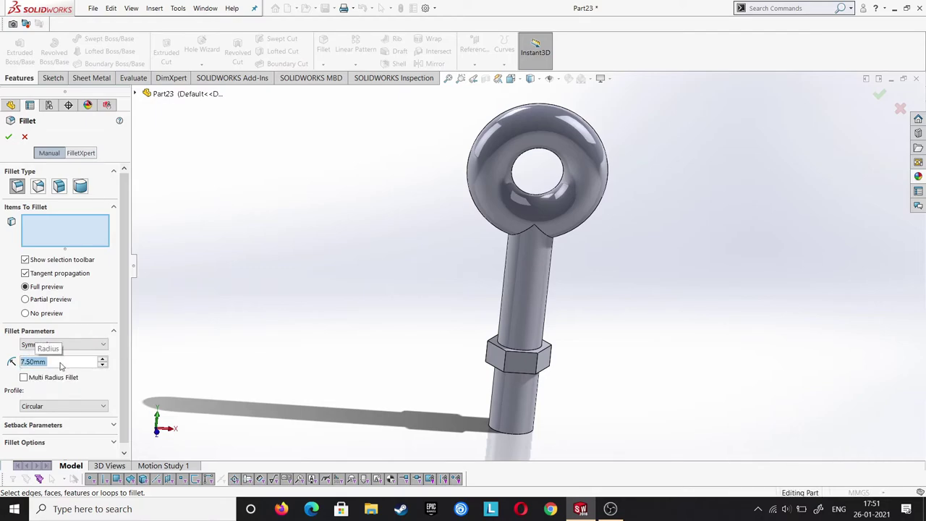
left_click(550, 239)
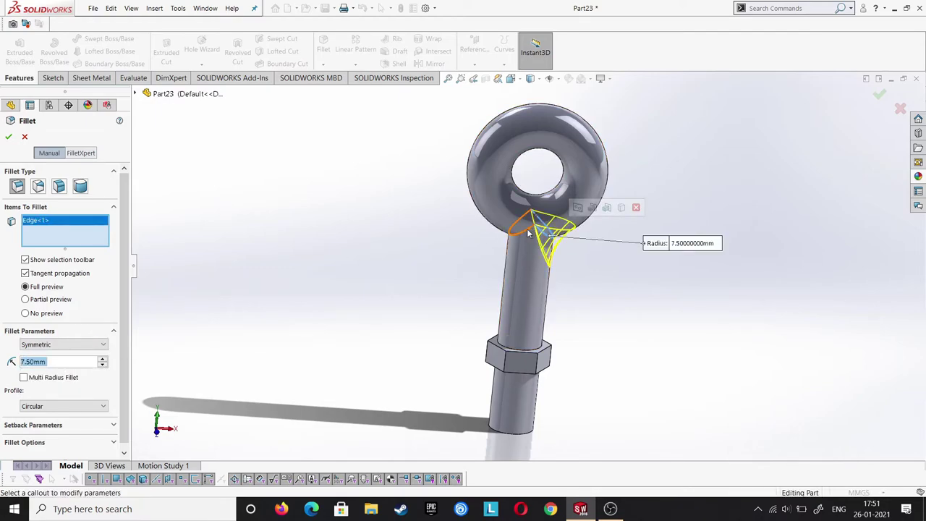
left_click(528, 232)
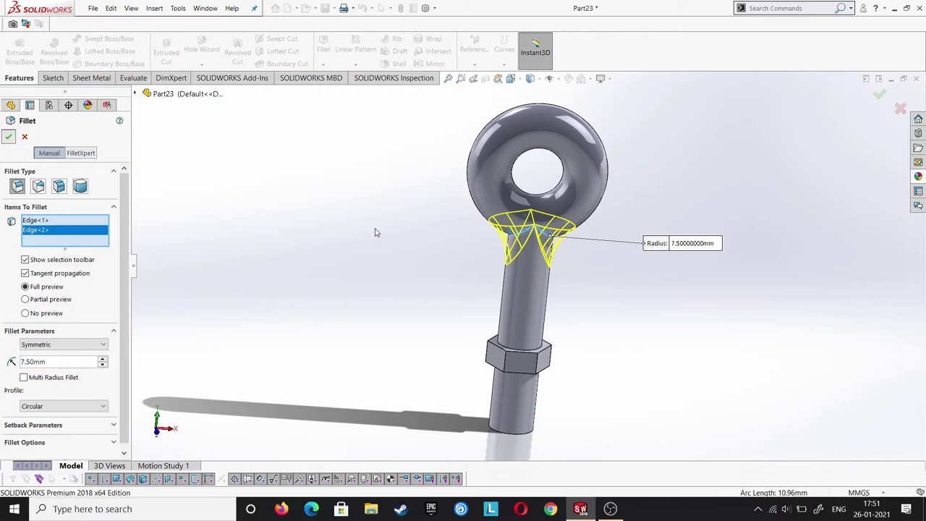
key("Return")
Apply the Polished Steel appearance to the eye bolt.
mouse_move(376, 231)
middle_mouse_down()
mouse_move(523, 211)
mouse_move(500, 181)
middle_mouse_up()
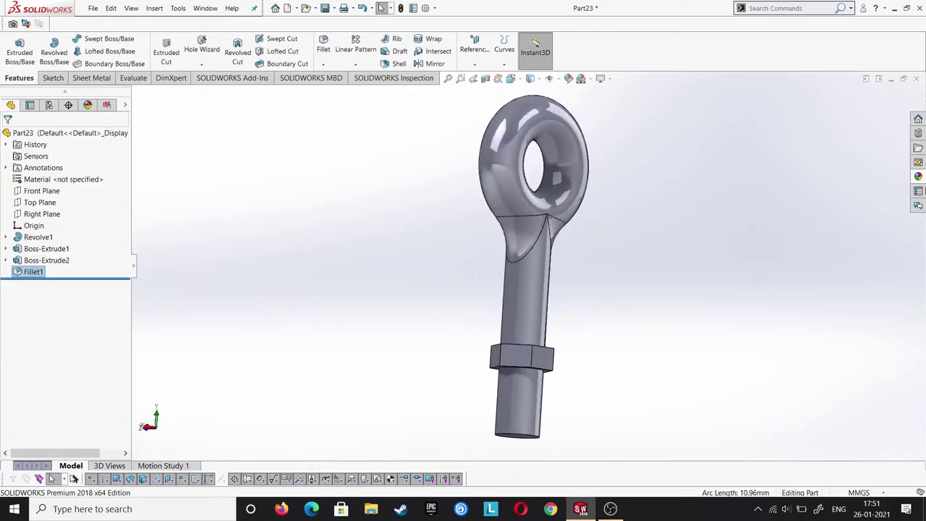
left_click(918, 176)
left_click(794, 253)
left_click(694, 192)
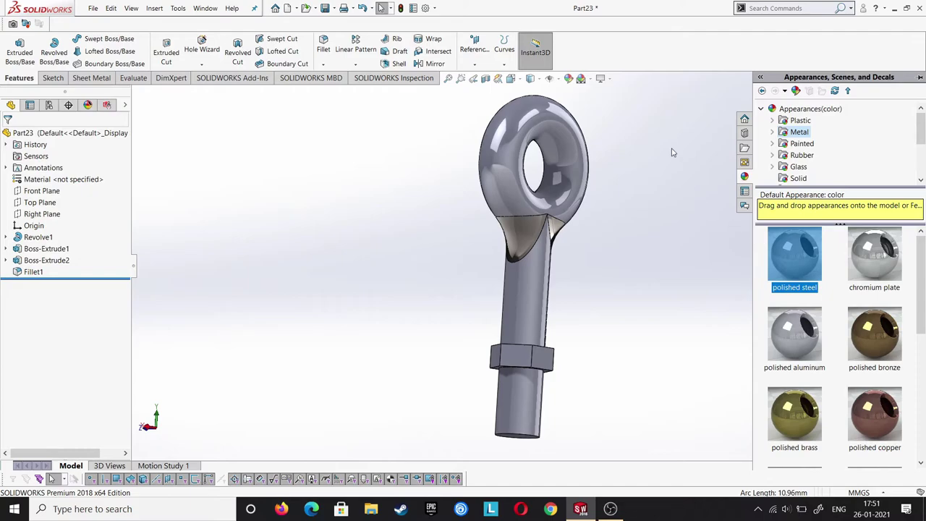
middle_click_drag(673, 151, 634, 183)
left_click(678, 250)
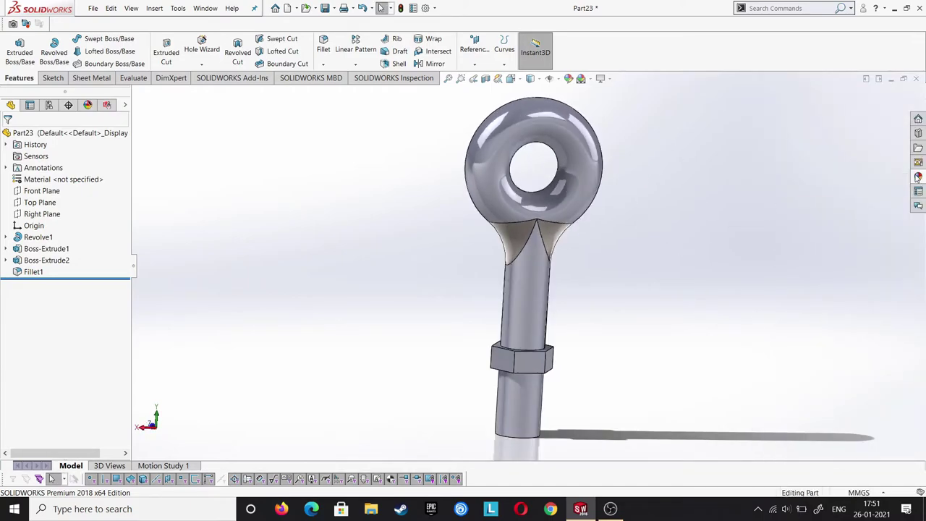
left_click(918, 176)
left_click(794, 261)
left_click(678, 232)
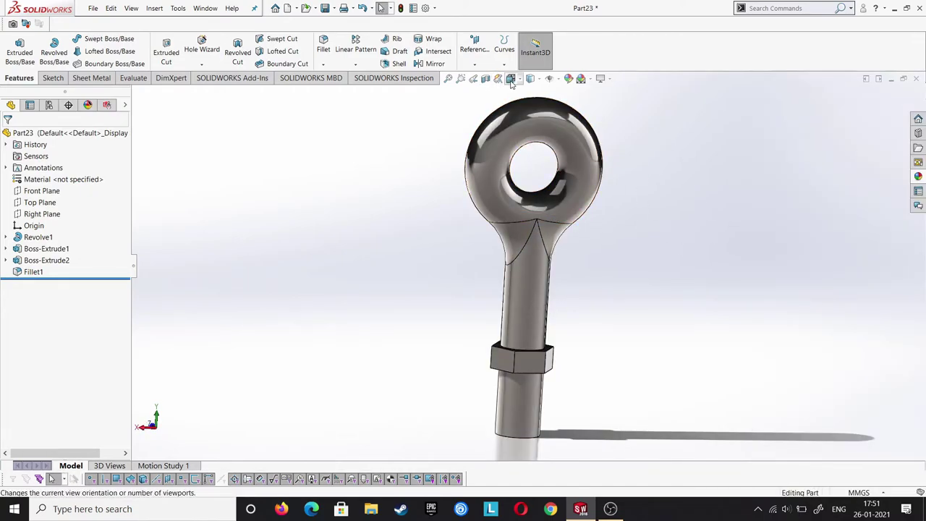
Show the model in an isometric, shaded view without edges.
left_click(510, 80)
left_click(610, 151)
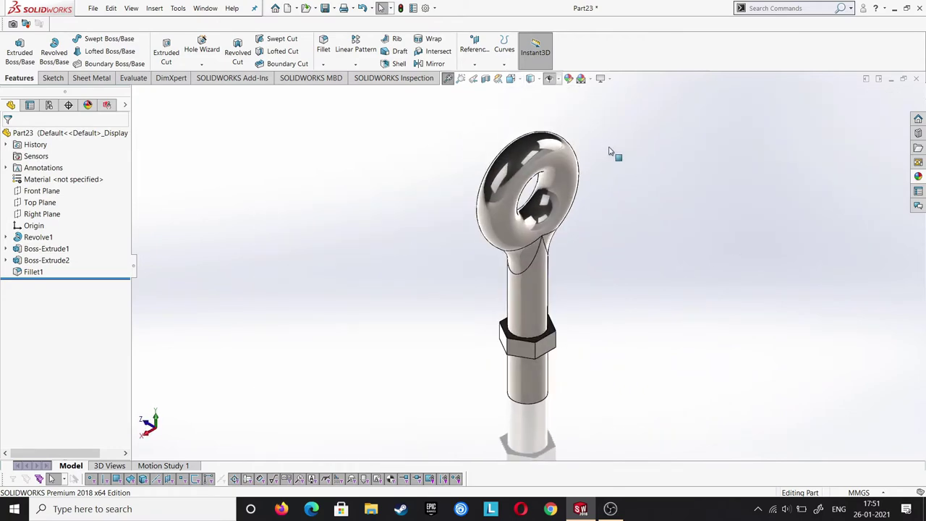
left_click(531, 105)
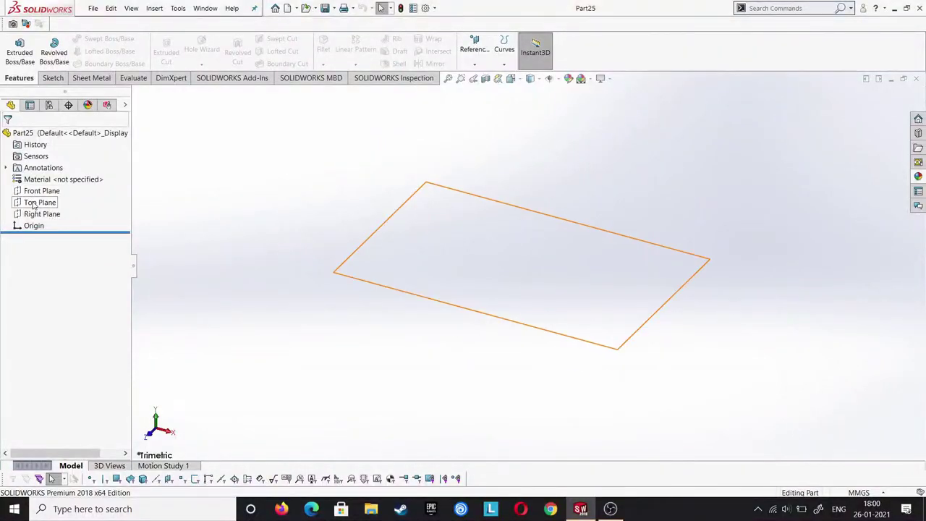
Sketch a Ø6 mm circle centred on the origin on the new part's Top Plane.
left_click(38, 201)
left_click(41, 187)
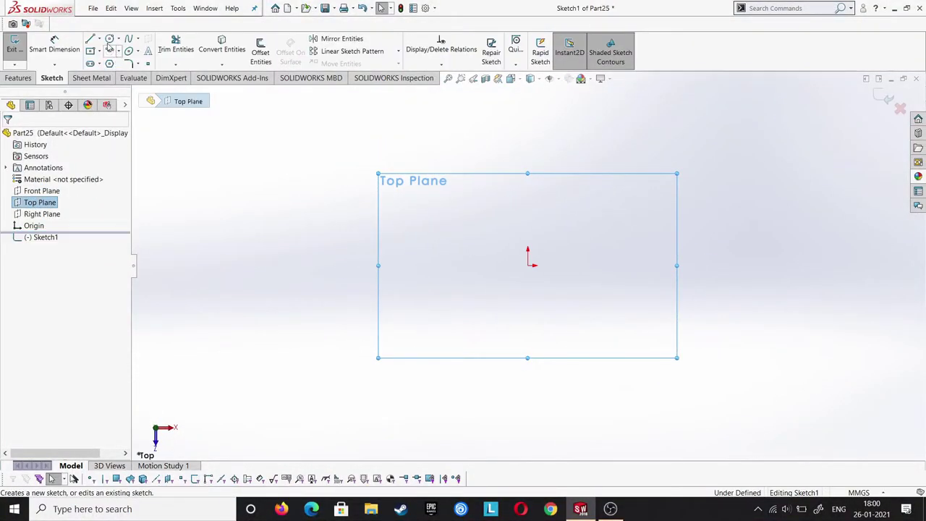
left_click(109, 39)
left_click(528, 265)
left_click(530, 323)
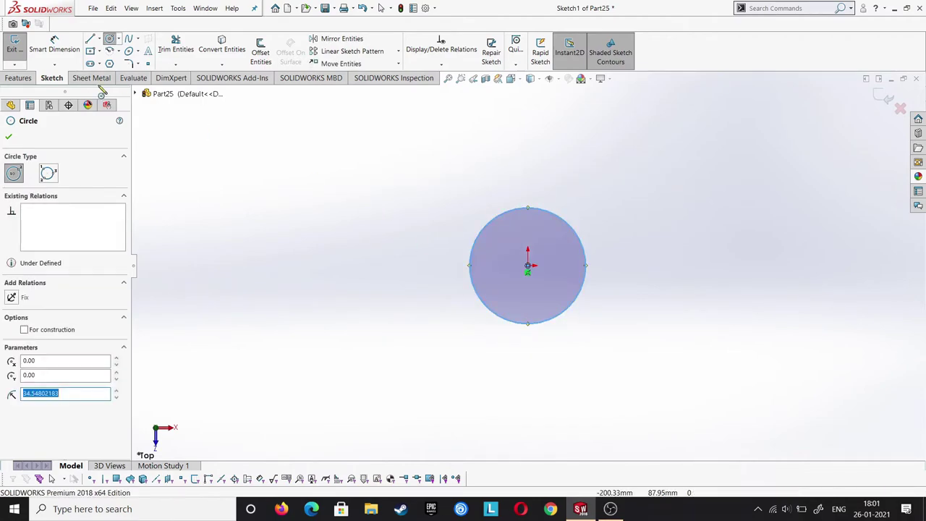
key("Escape")
left_click(586, 259)
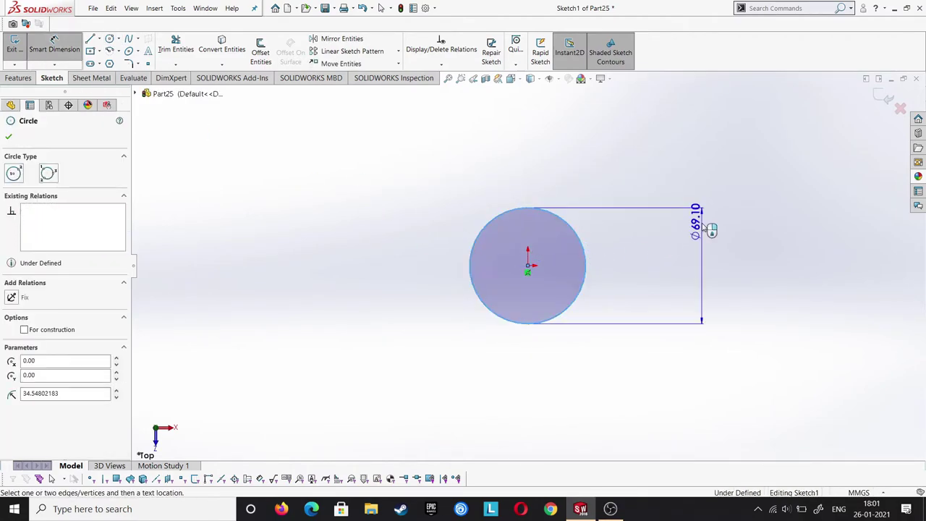
left_click(709, 227)
type("6")
key("Return")
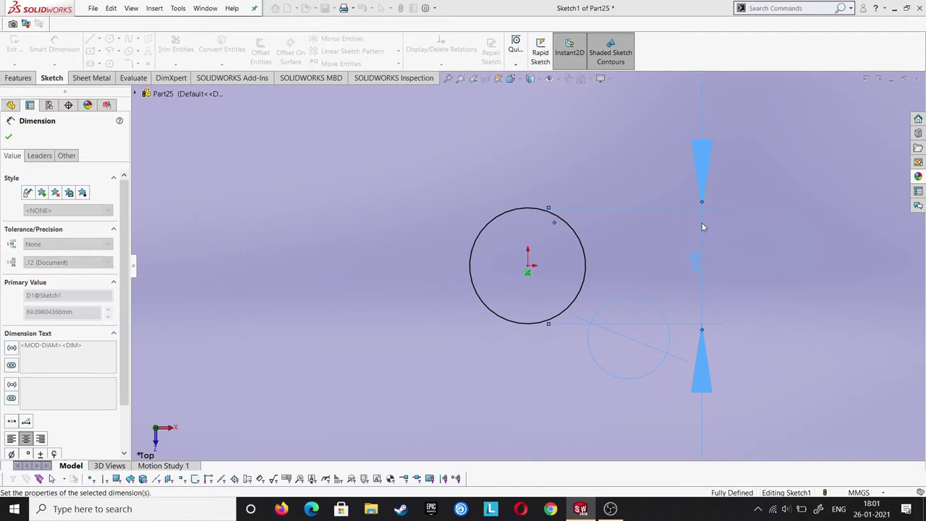
key("Escape")
Extrude the circle 13 mm into a solid cylinder.
left_click(19, 78)
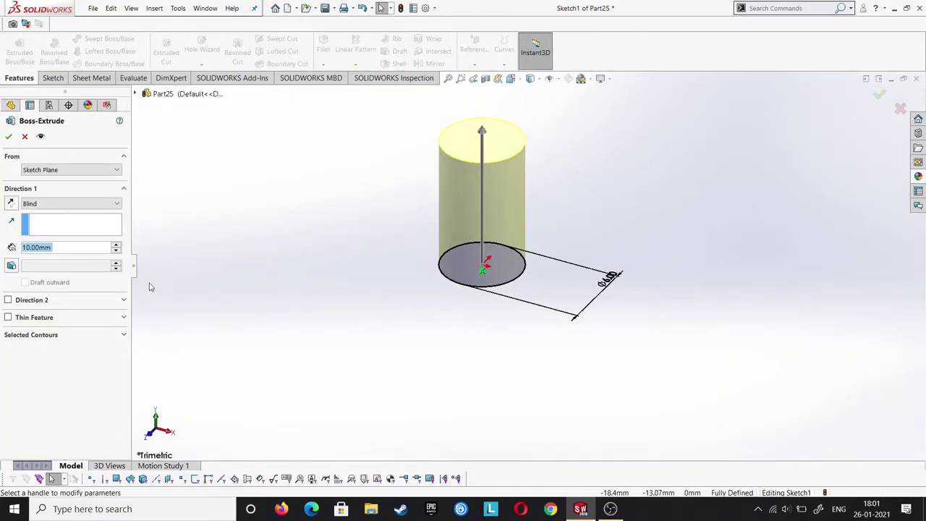
type("13")
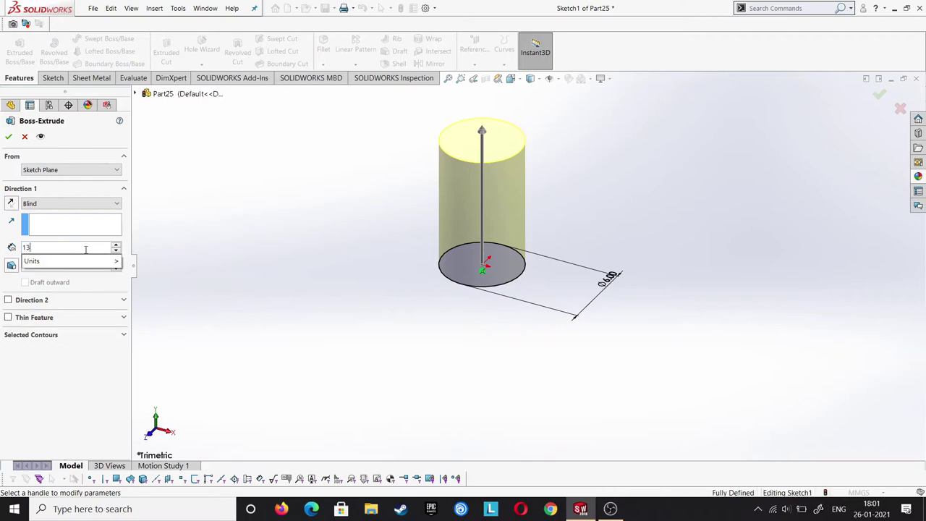
key("Return")
left_click(9, 136)
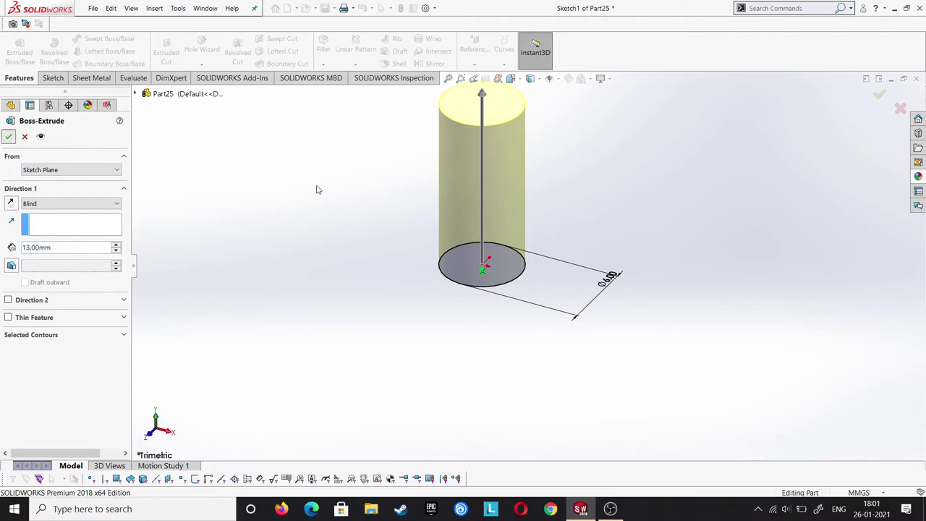
right_click(515, 103)
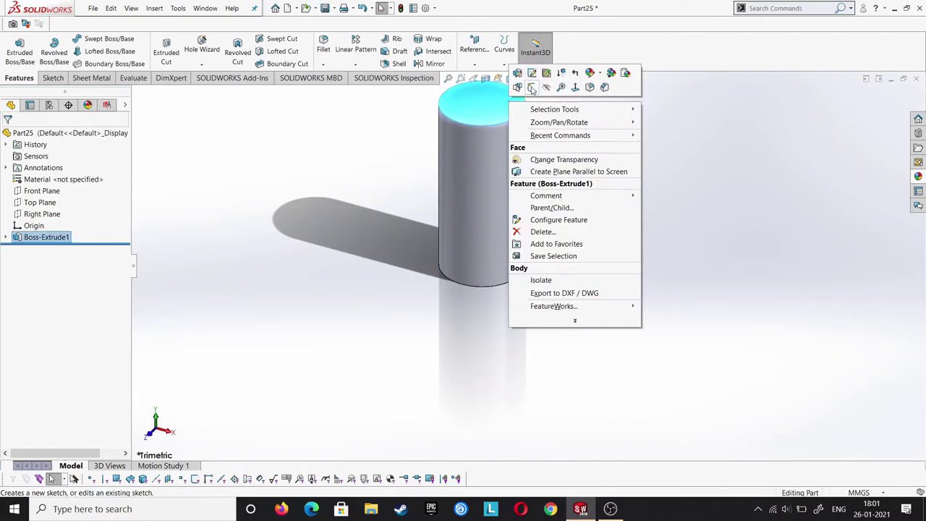
Draw a hexagon centred on the origin on the cylinder's top face.
left_click(531, 87)
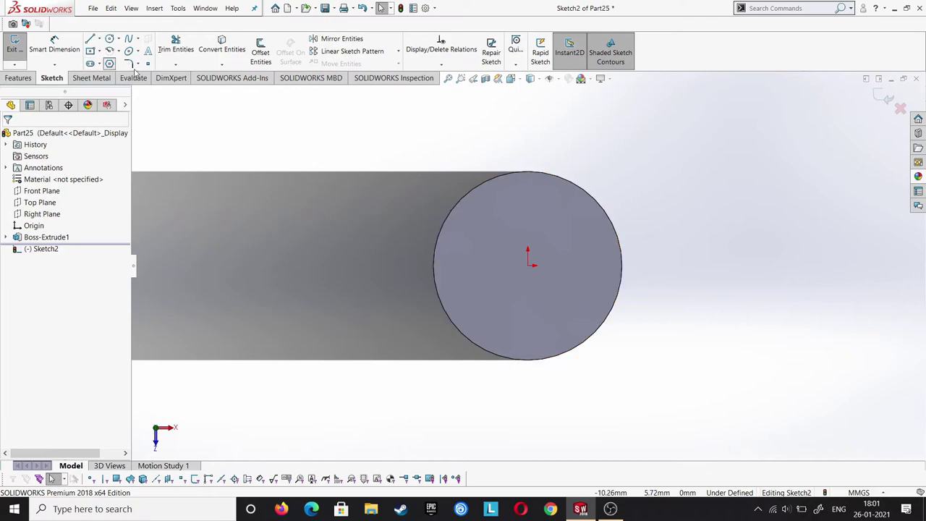
left_click(109, 64)
left_click(528, 270)
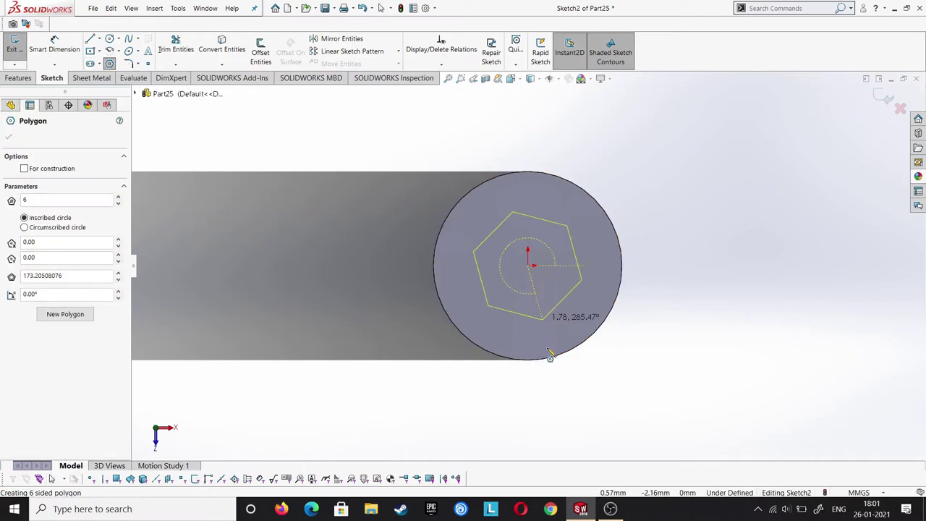
left_click(566, 408)
left_click(9, 137)
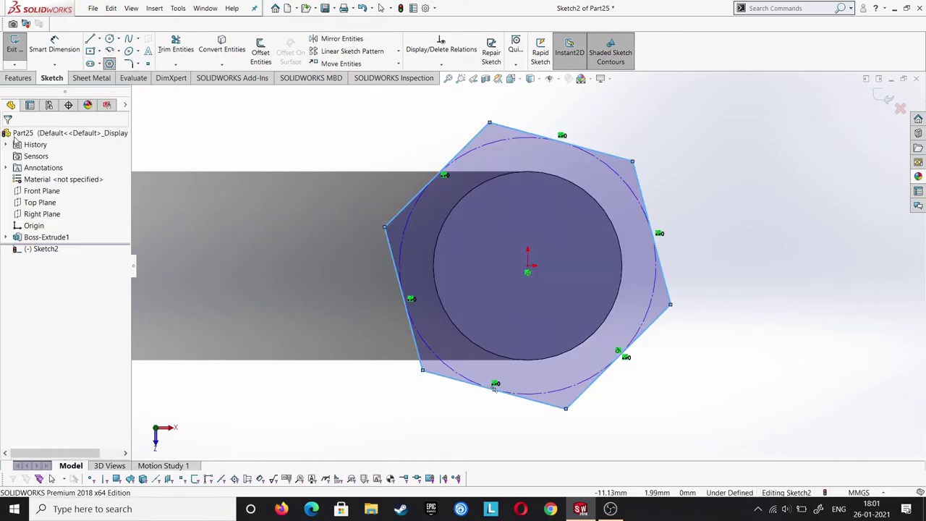
Dimension the hexagon's circle Ø7.50 and make a corner horizontal with the centre.
left_click(55, 45)
left_click(653, 293)
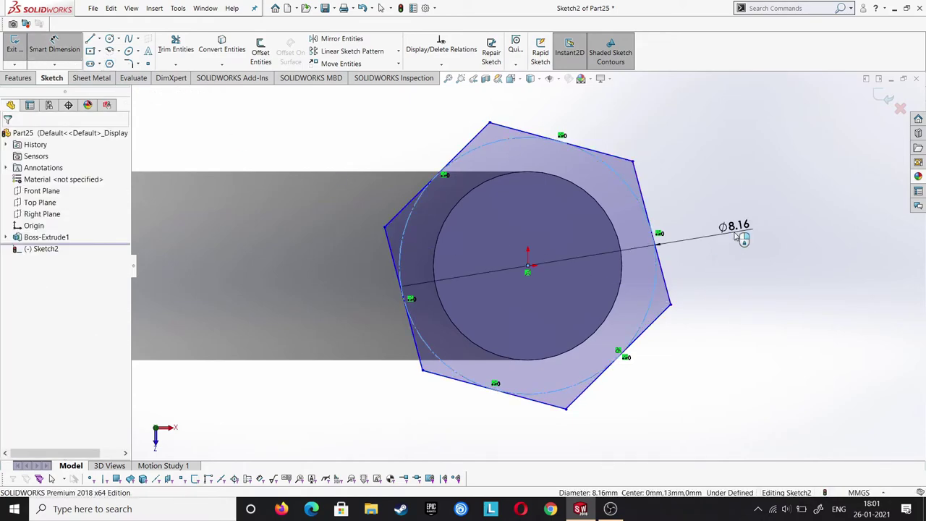
left_click(736, 235)
type("7.5")
key("Return")
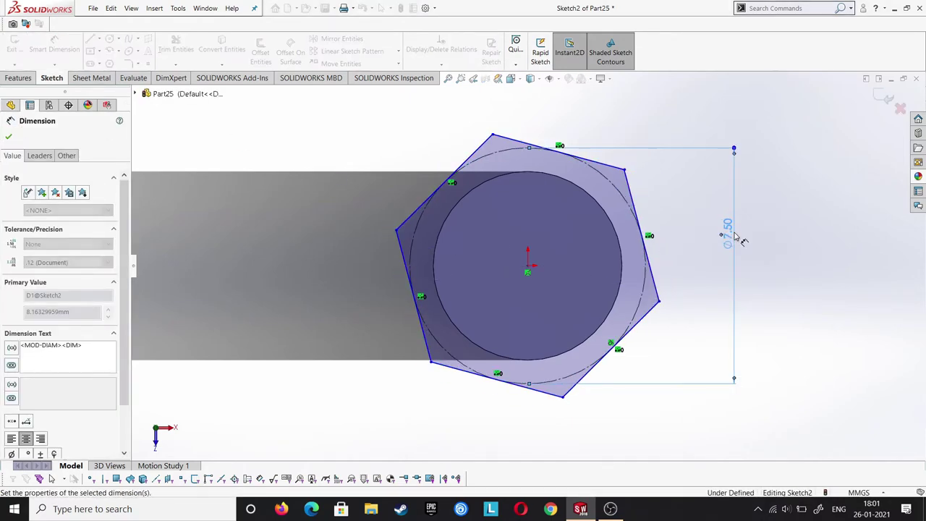
key("Escape")
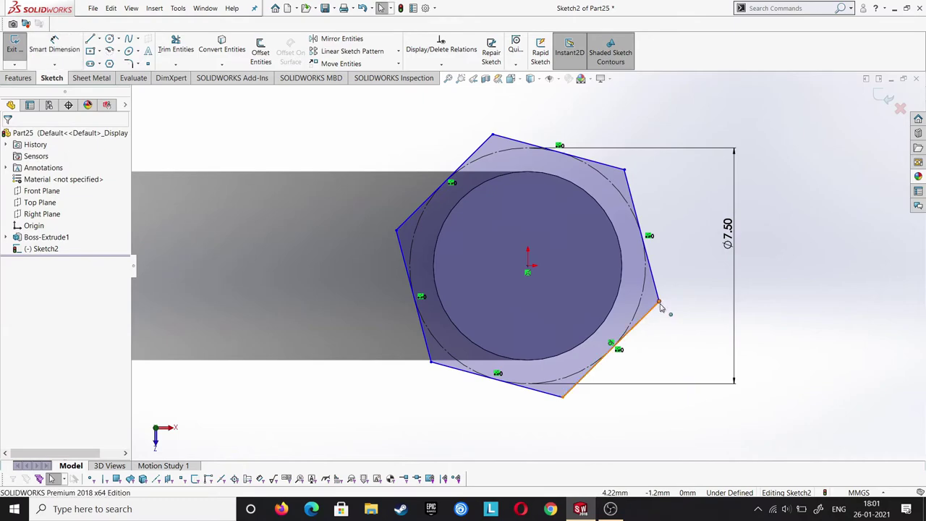
left_click(659, 301)
left_click(528, 267, "ctrl")
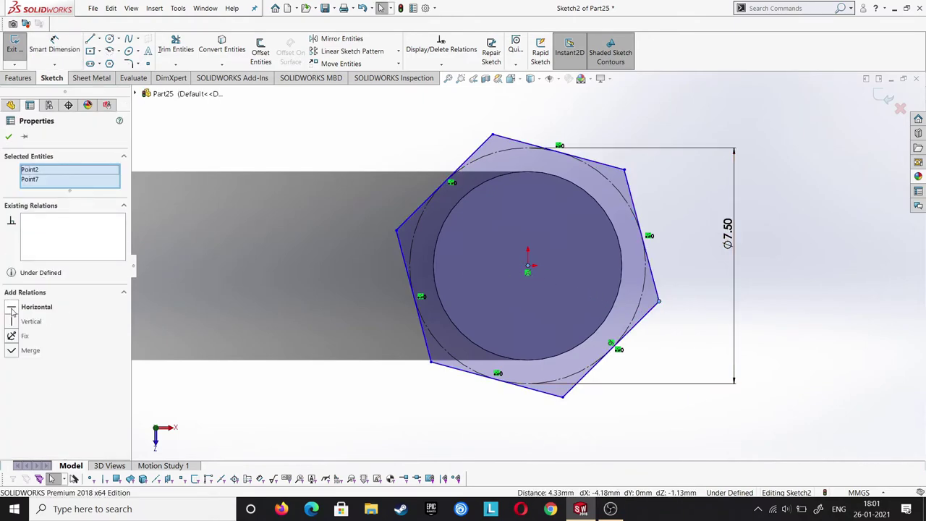
left_click(11, 310)
key("Escape")
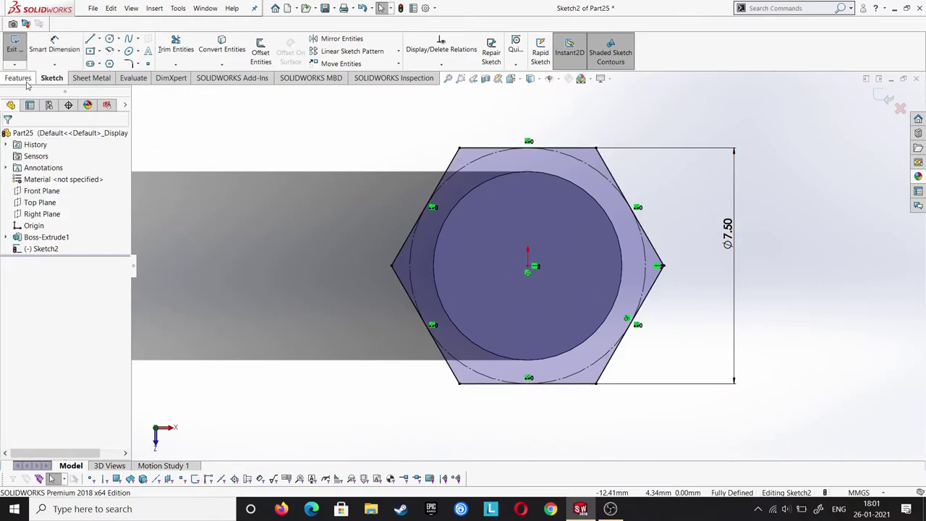
Extrude the hexagon 3 mm to form the bolt head.
left_click(18, 78)
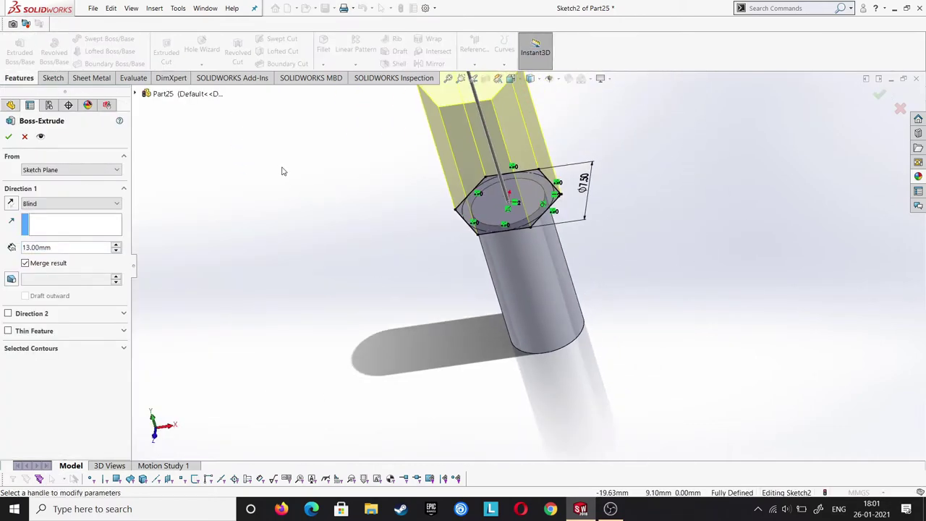
left_click(115, 251)
left_click(10, 136)
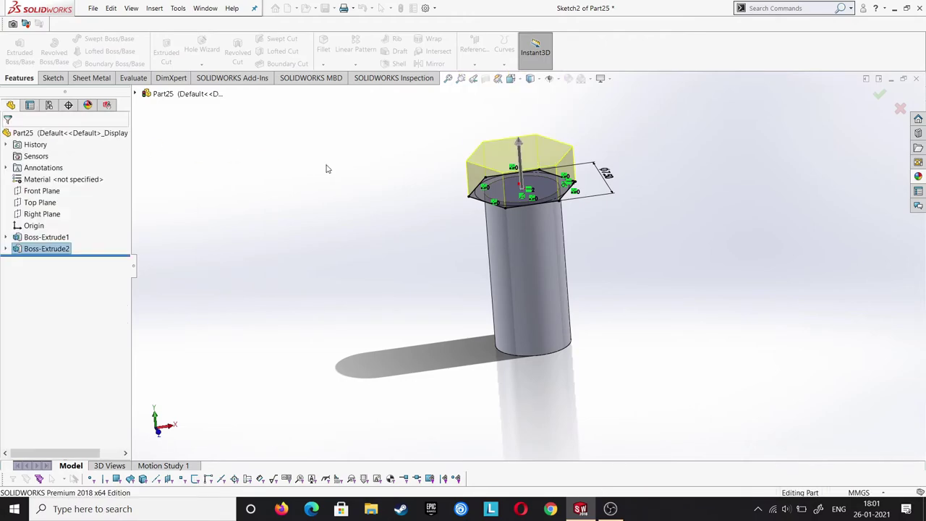
right_click(534, 152)
Sketch a Ø7.50 circle centred on the origin on the hex head's top face.
left_click(555, 137)
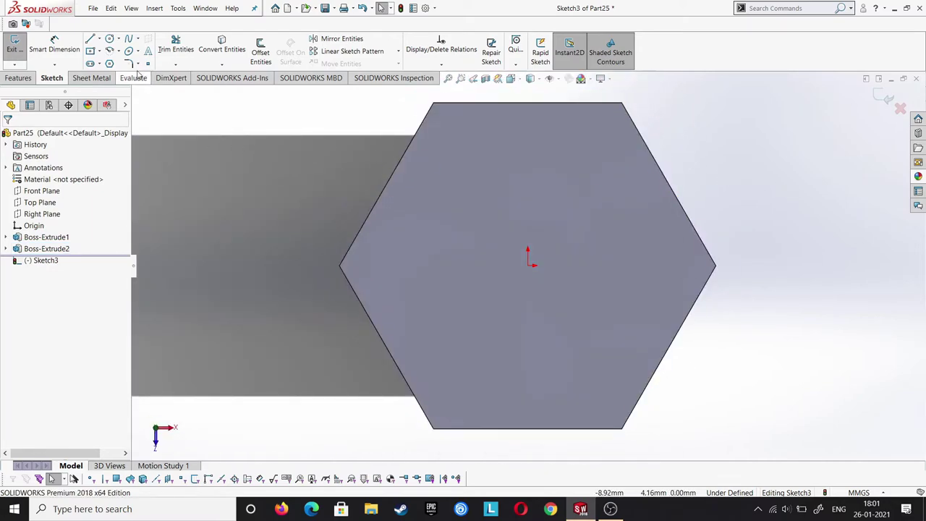
left_click(109, 39)
left_click(528, 267)
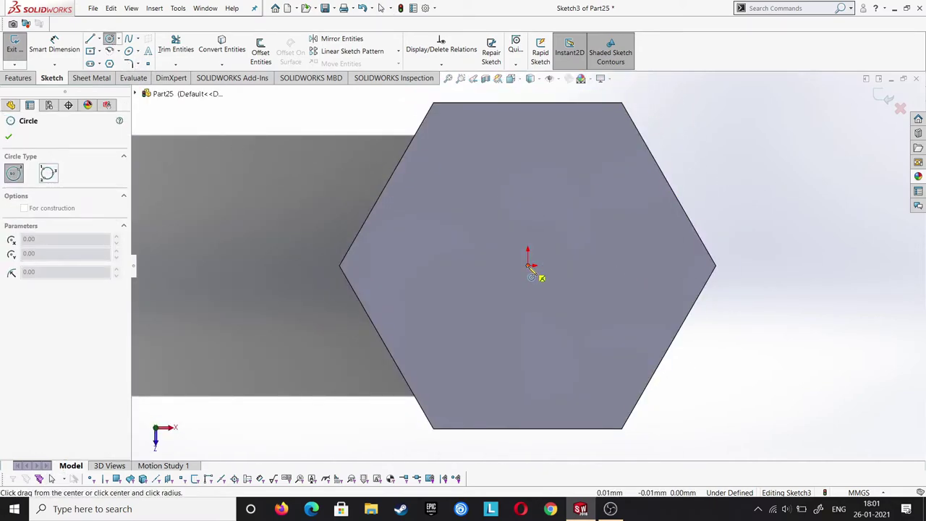
left_click(527, 452)
right_click(548, 367)
left_click(570, 368)
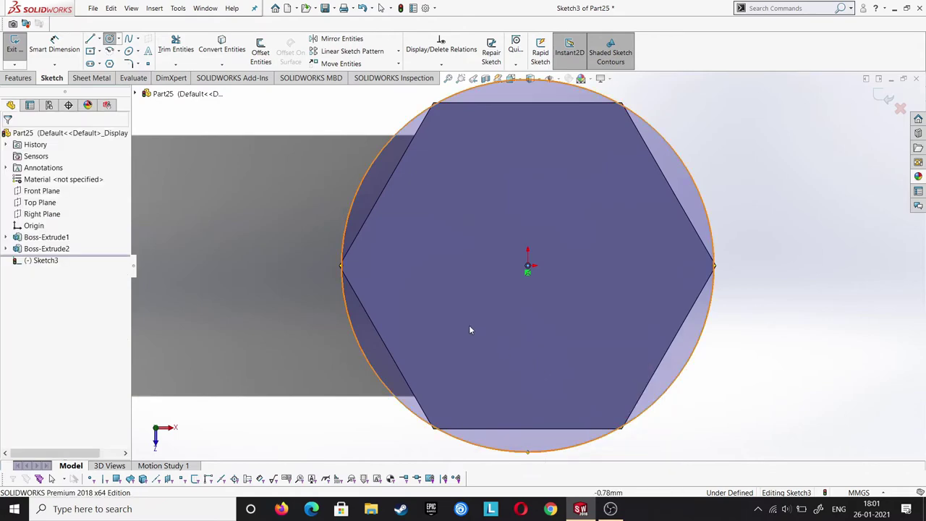
left_click(350, 205)
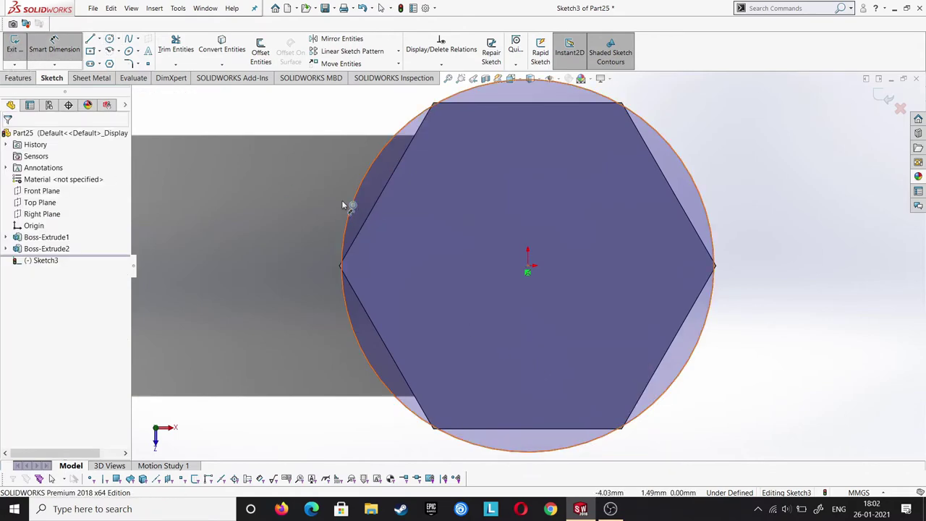
left_click(490, 246)
type("7.5")
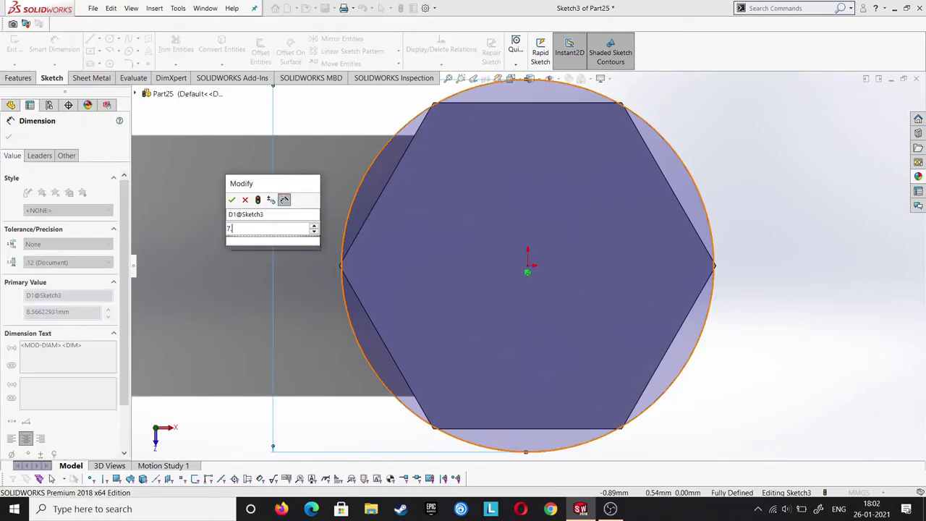
key("Return")
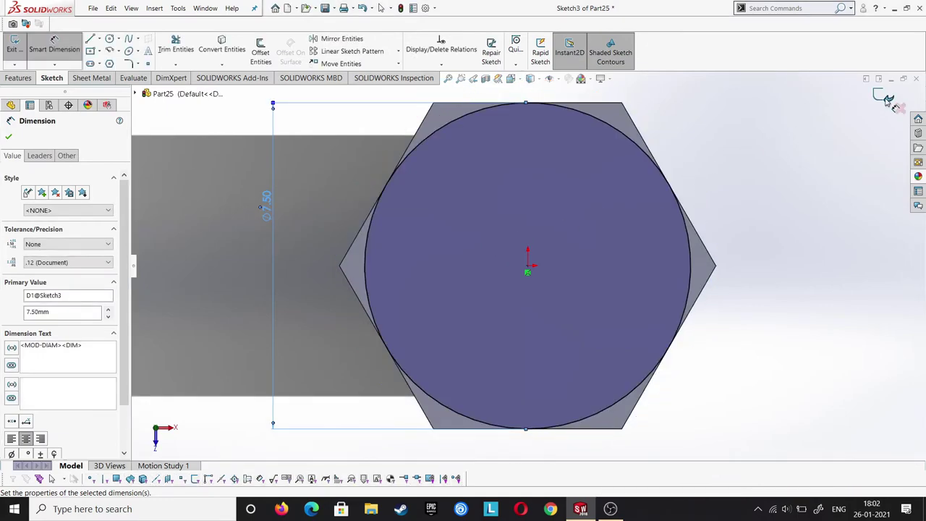
left_click(691, 151)
key("ctrl+b")
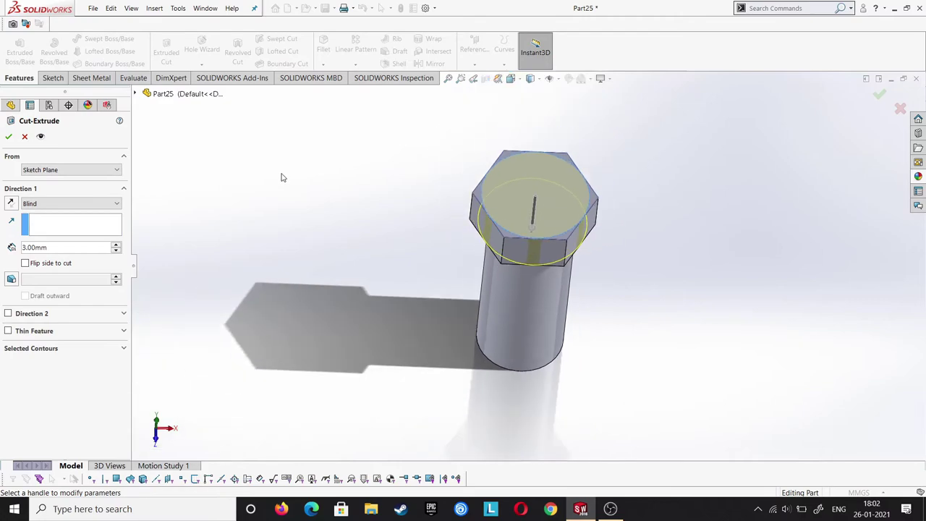
Extrude-cut 3 mm outside the circle with a 45° draft to chamfer the head.
left_click(30, 264)
left_click(12, 278)
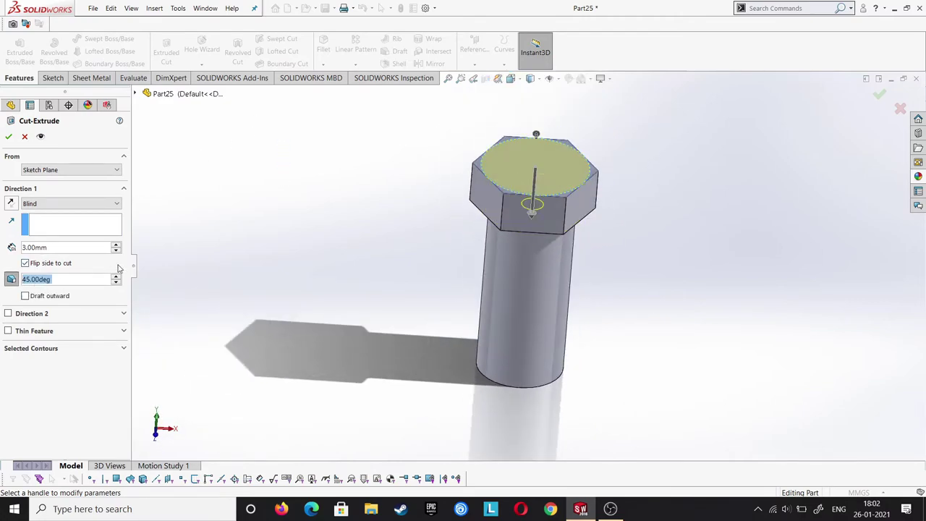
left_click(8, 136)
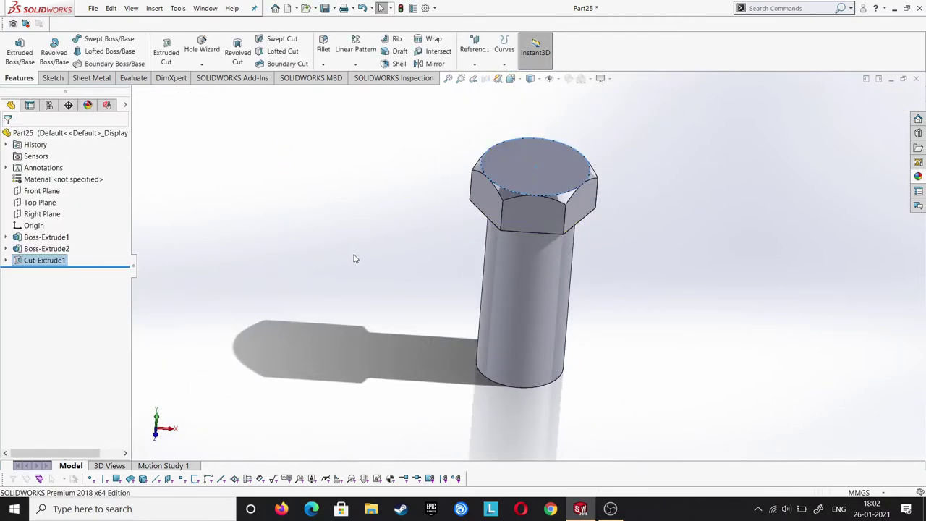
Reopen Cut-Extrude1 to check the draft angle and keep it at 45°.
mouse_move(343, 239)
middle_mouse_down()
mouse_move(300, 202)
mouse_move(361, 186)
middle_mouse_up()
left_click(371, 180)
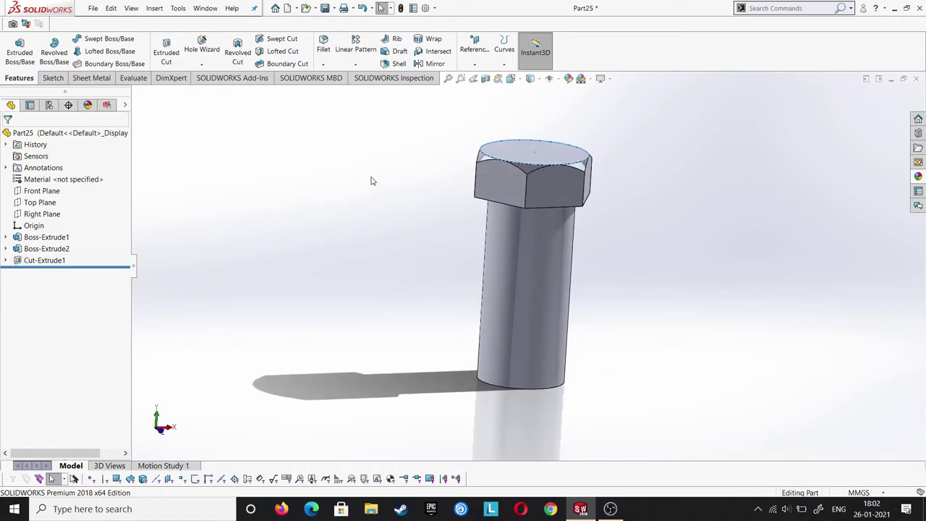
right_click(61, 265)
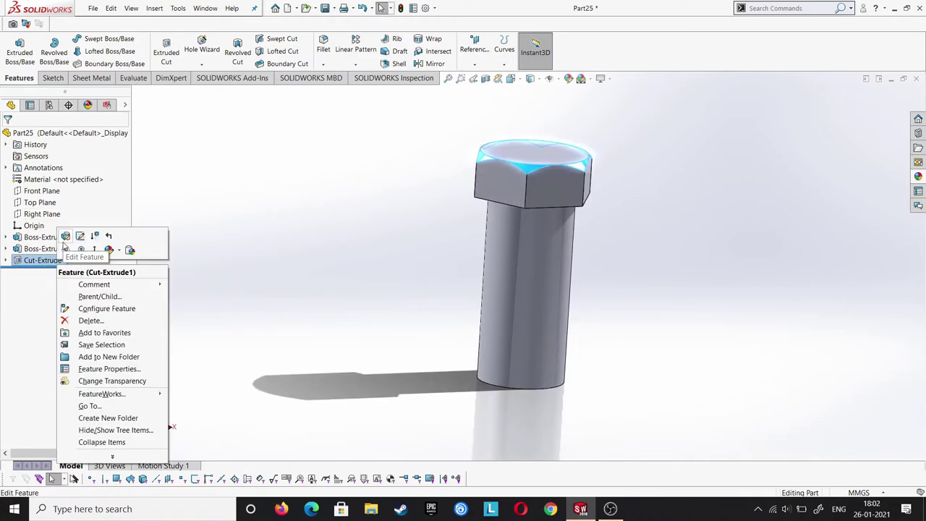
left_click(60, 249)
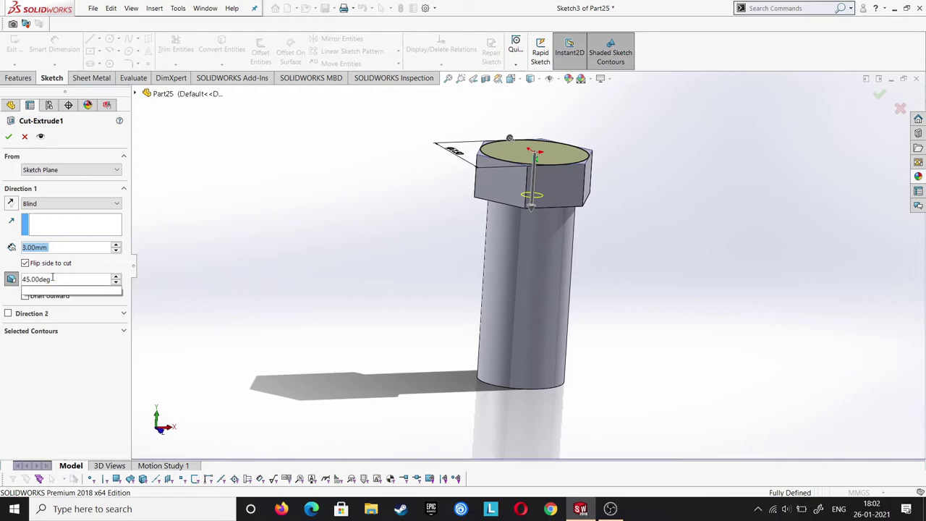
double_click(24, 279)
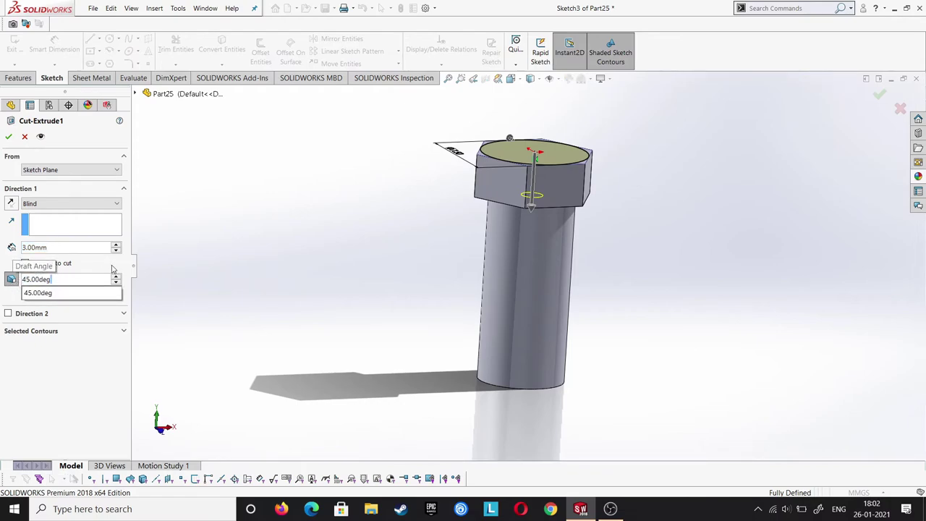
left_click(304, 273)
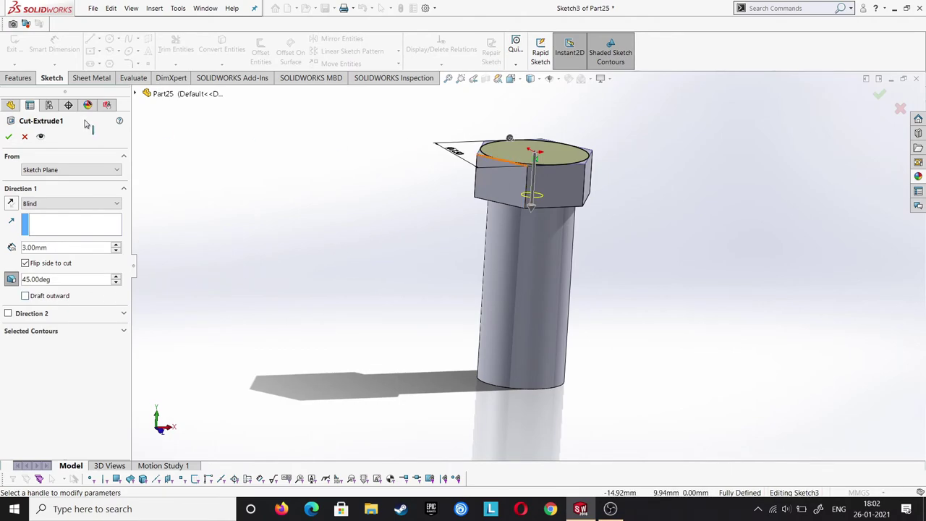
left_click(9, 137)
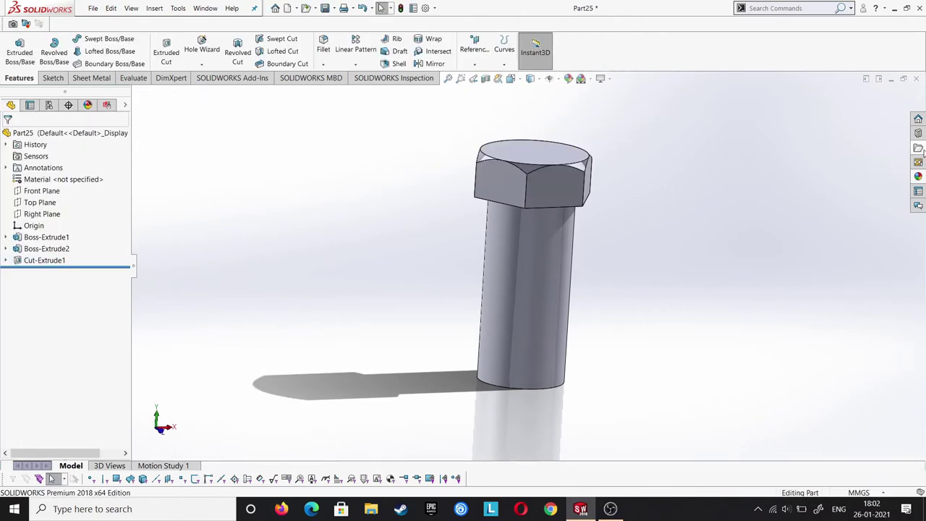
Apply a polished steel appearance to the bolt and show it in isometric view.
left_click(918, 177)
left_click(793, 254)
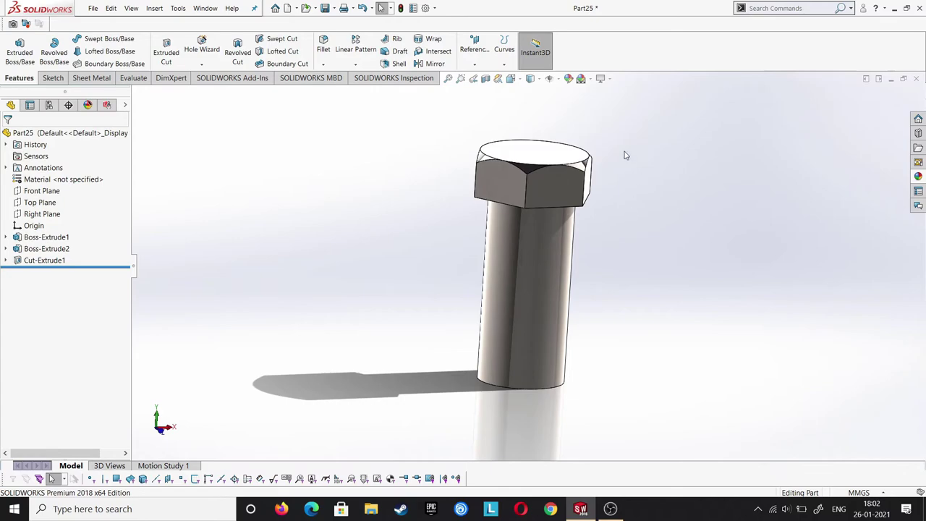
left_click(510, 81)
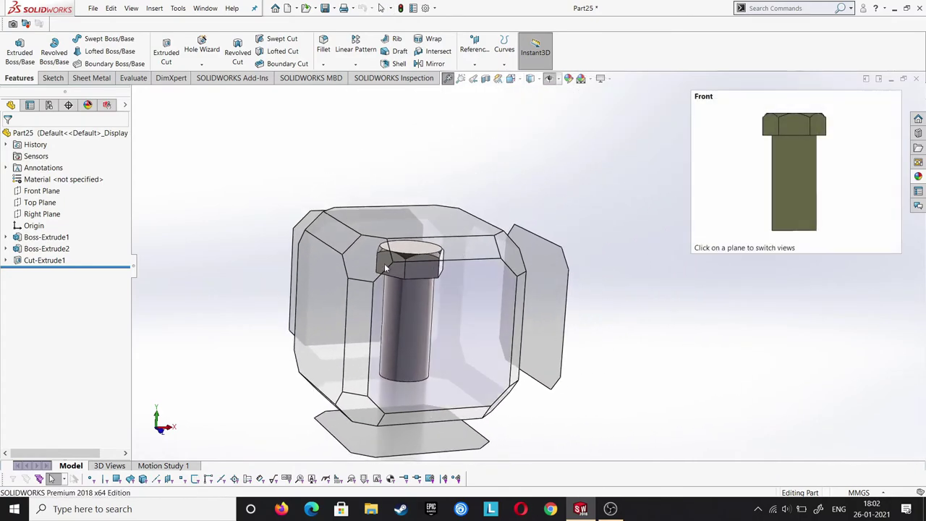
left_click(371, 257)
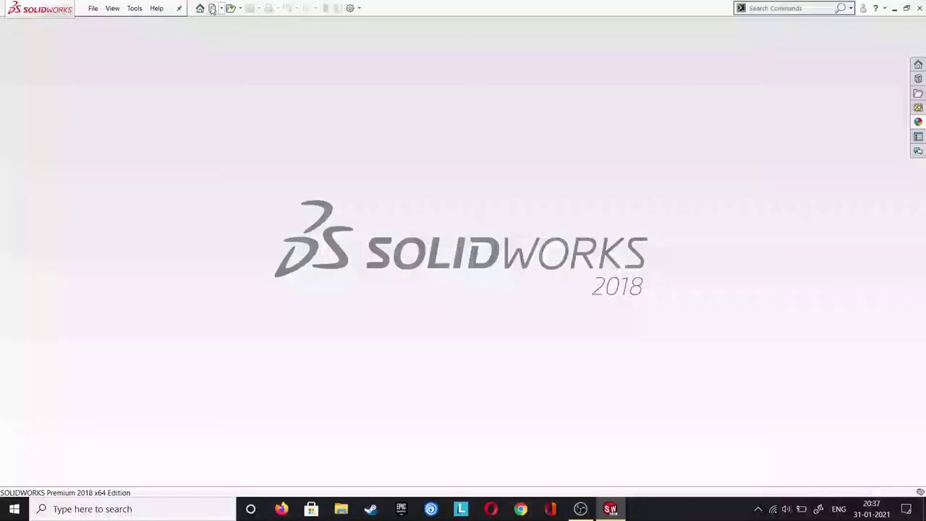
Create a new assembly and place valve body.SLDPRT as its fixed first component.
left_click(211, 7)
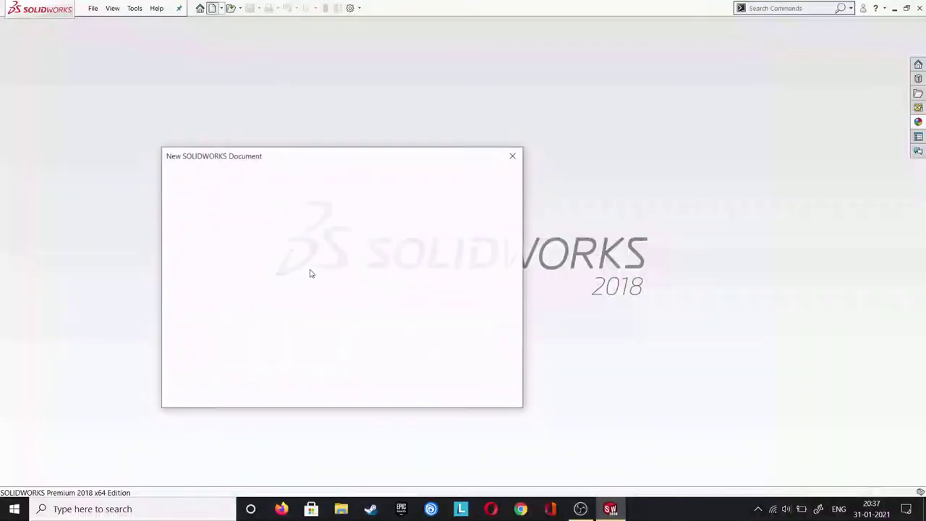
left_click(342, 246)
left_click(384, 387)
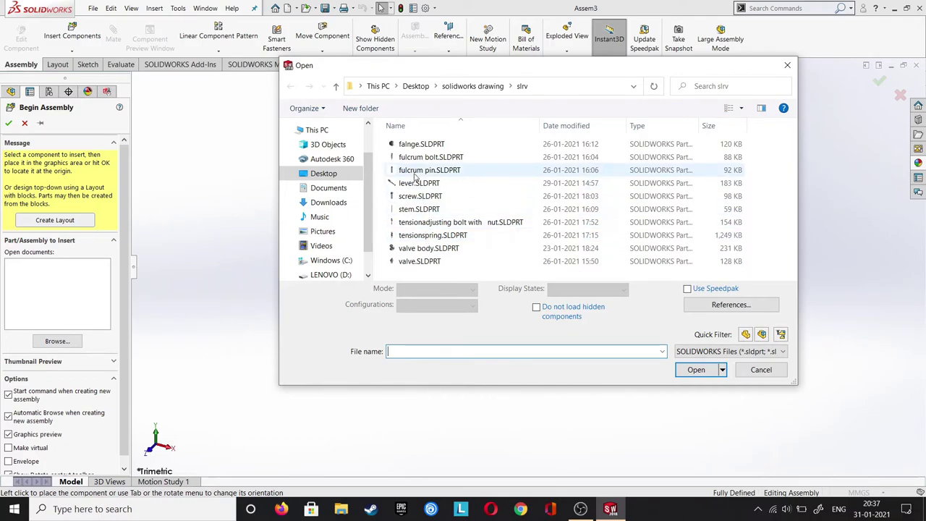
left_click(433, 249)
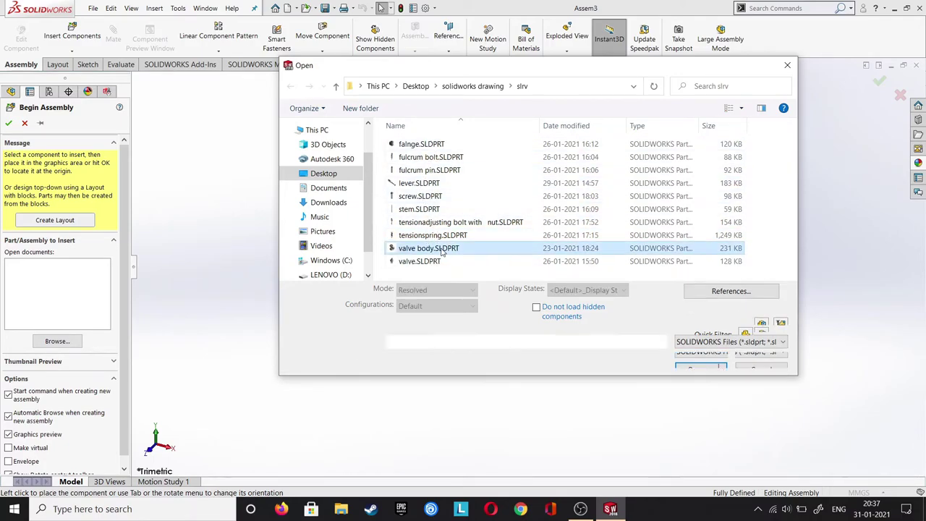
left_click(692, 358)
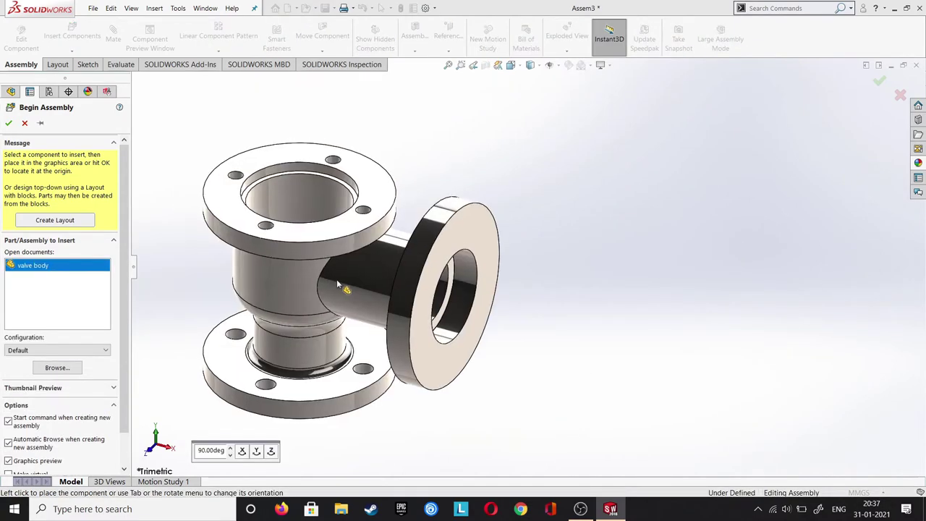
left_click(348, 269)
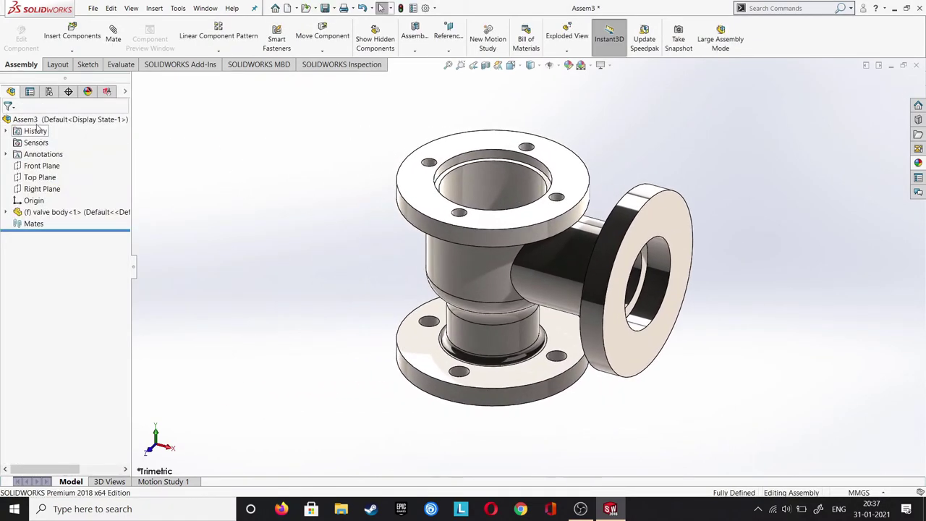
Load all part files except the valve body and its temp file via Insert Components.
left_click(72, 34)
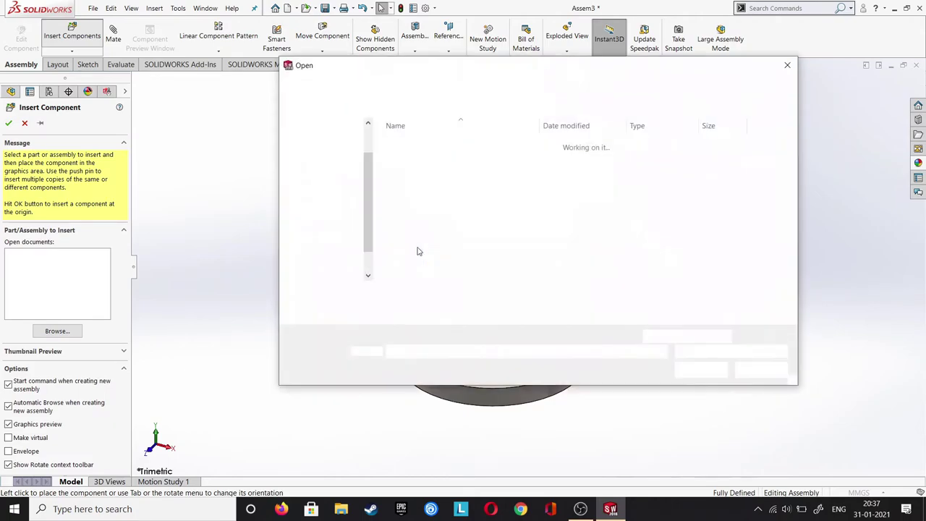
left_click(429, 274)
key("ctrl+a")
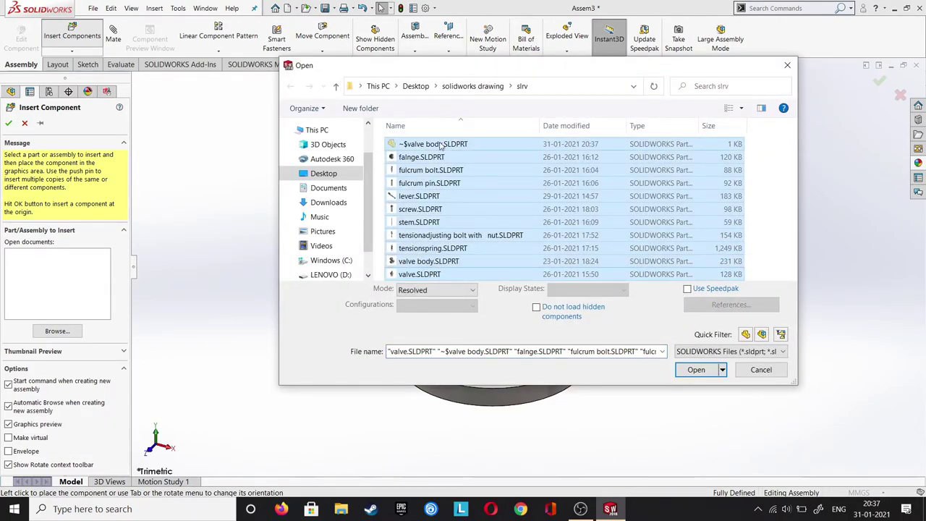
left_click(440, 145, "ctrl")
left_click(464, 262, "ctrl")
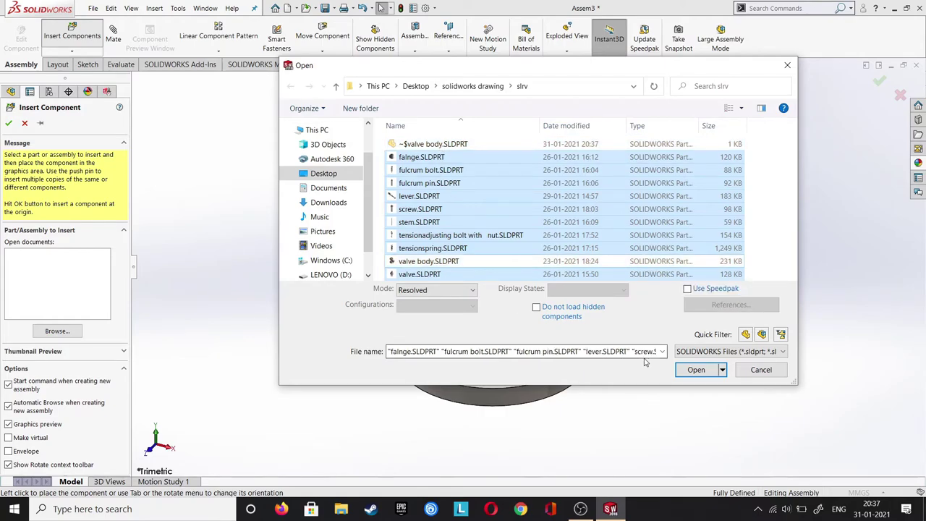
left_click(696, 370)
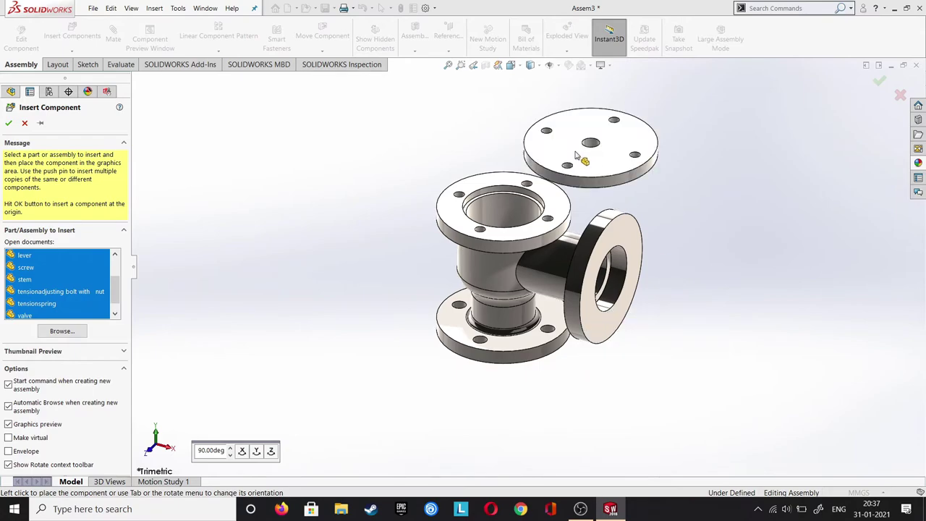
Place the flange, fulcrum part, lever, screw, stem, tension bolt, spring and valve around the body.
left_click(558, 152)
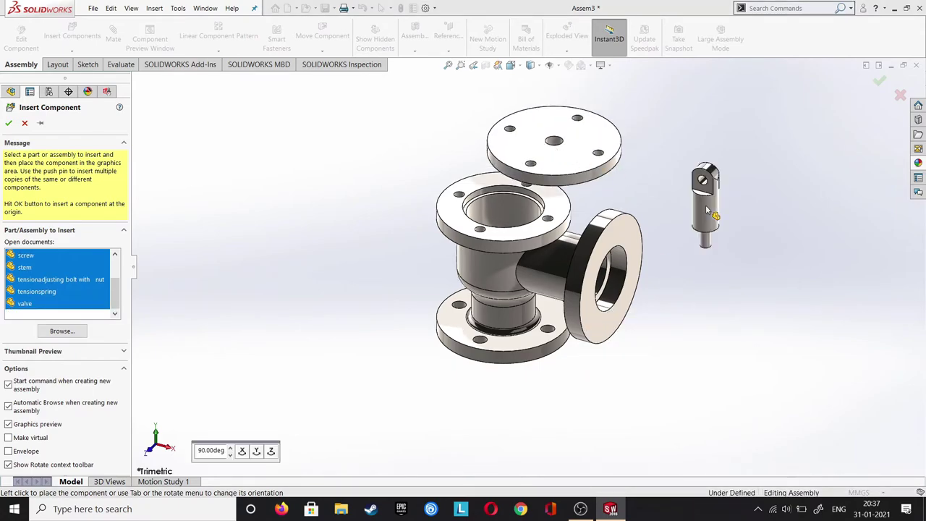
left_click(707, 210)
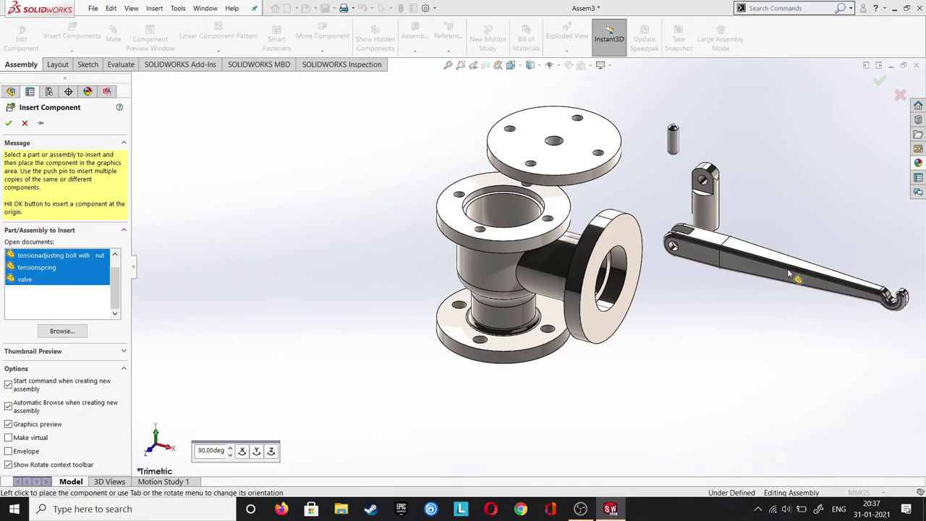
left_click(781, 337)
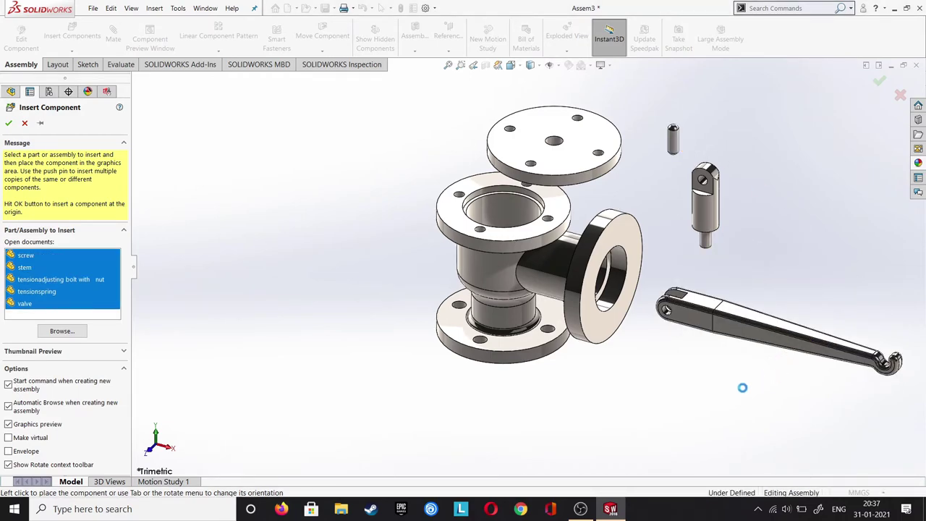
left_click(332, 288)
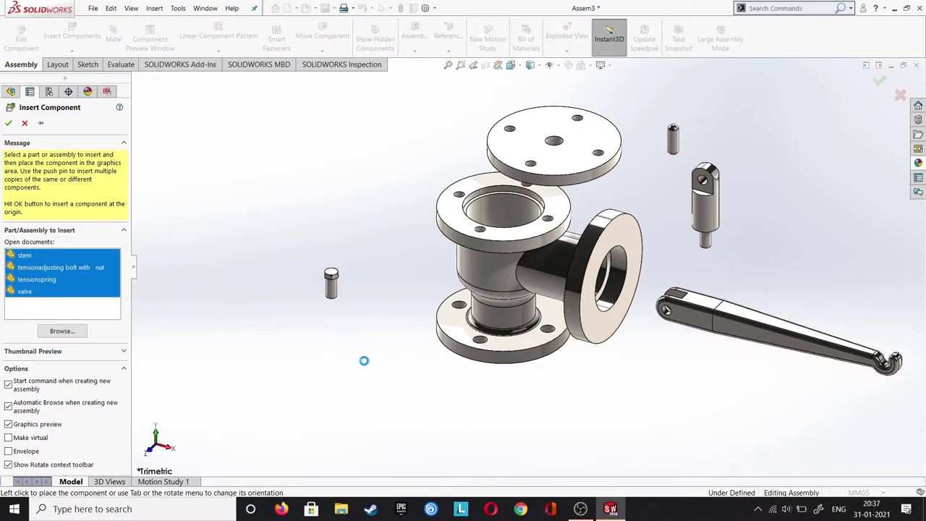
left_click(372, 368)
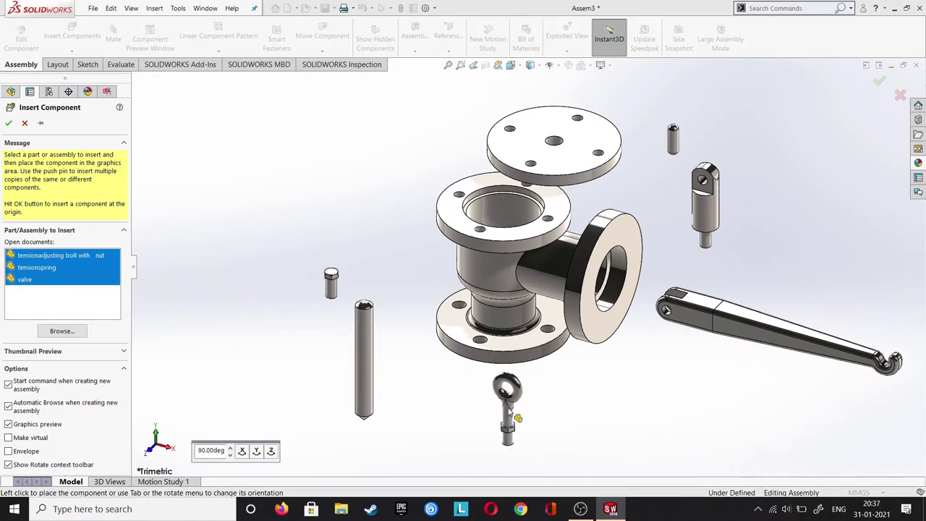
left_click(785, 395)
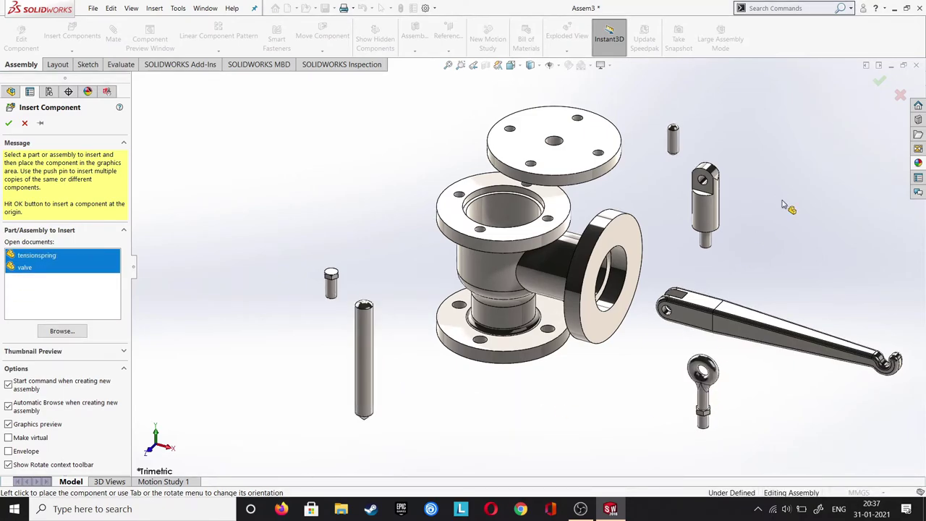
left_click(796, 197)
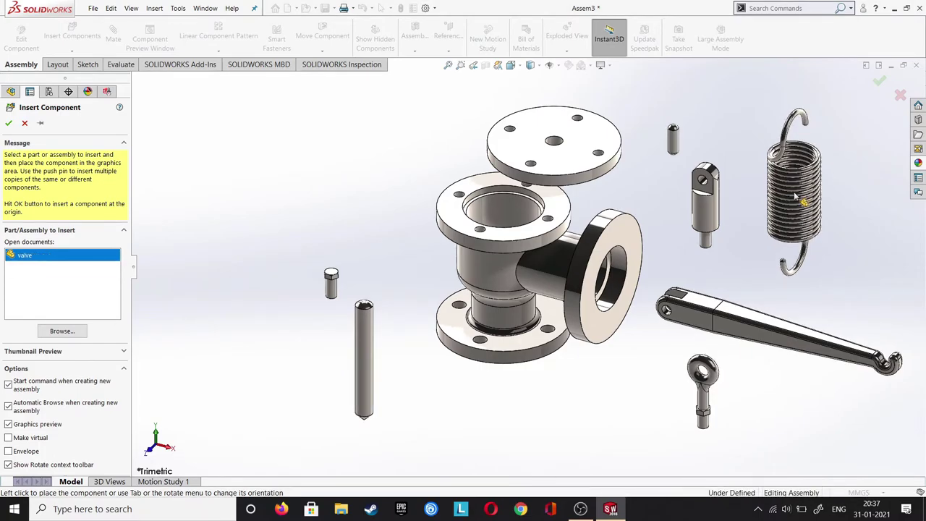
left_click(326, 190)
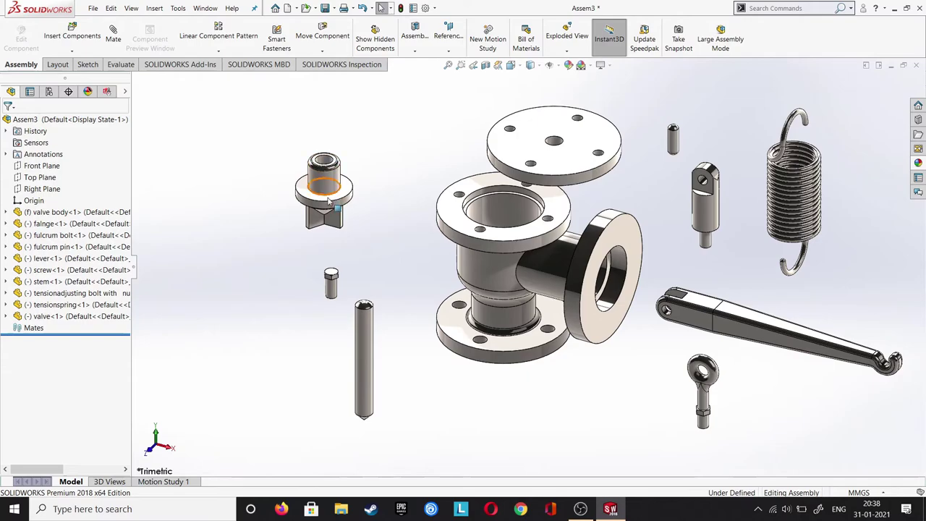
Add a Concentric mate between the stem's top and the valve's bore.
left_click(330, 207)
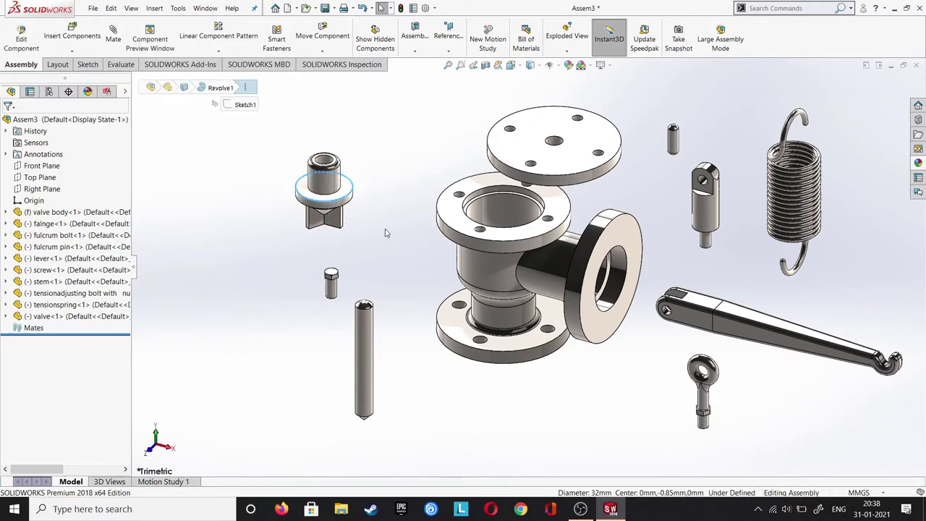
left_click(353, 172)
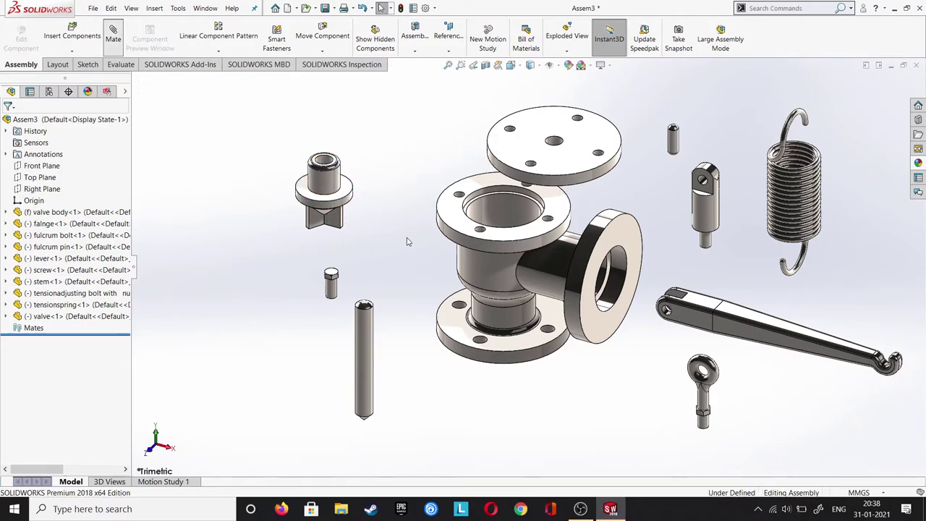
key("m")
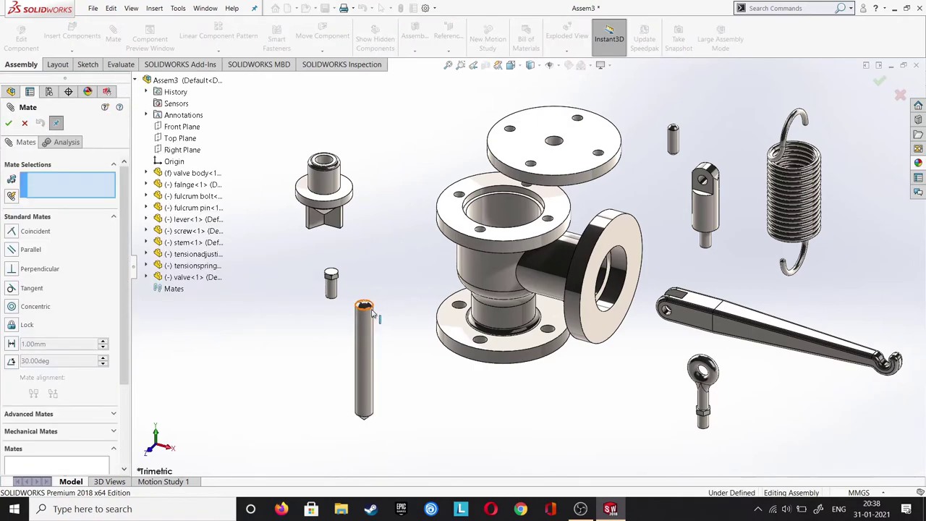
left_click(370, 307)
left_click(330, 163)
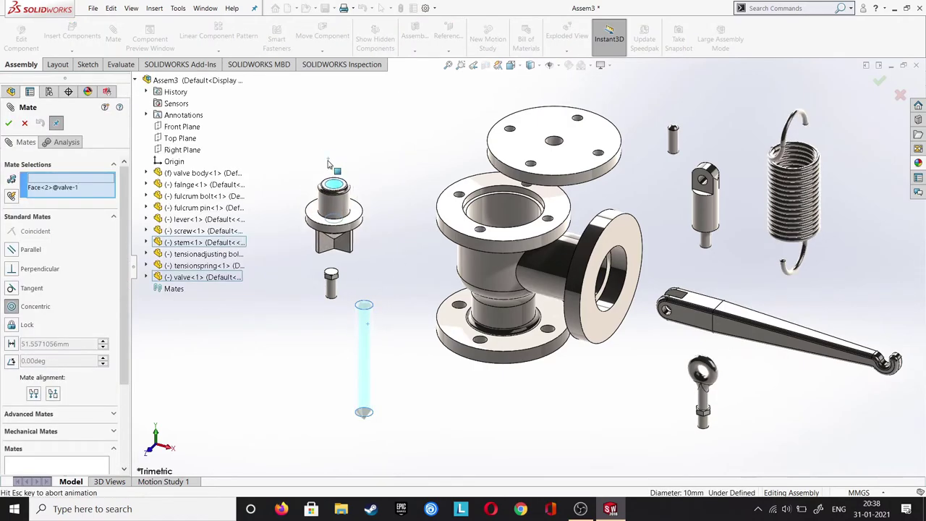
left_click(8, 124)
Add a Coincident mate seating the stem's bottom tip on the valve's inner seat face.
scroll(406, 334, "down", 3)
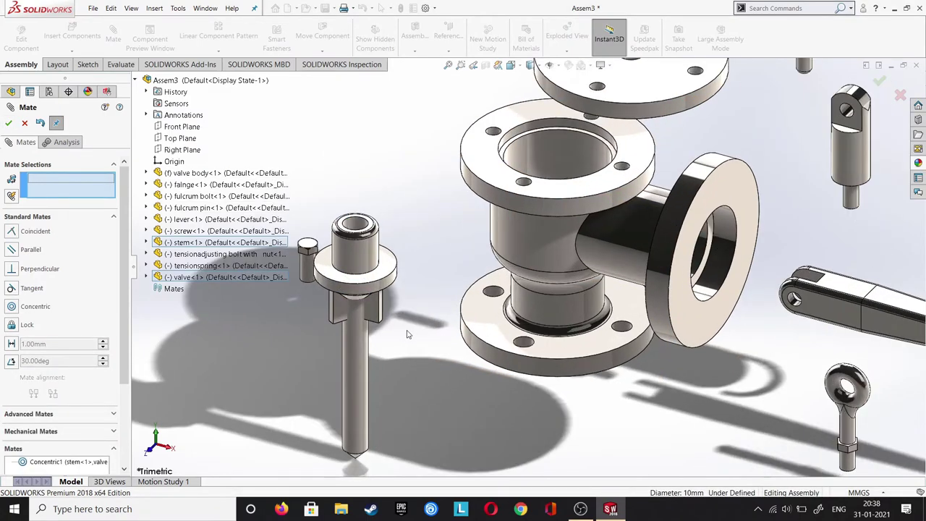
mouse_move(369, 286)
left_mouse_down()
mouse_move(373, 334)
mouse_move(368, 146)
left_mouse_up()
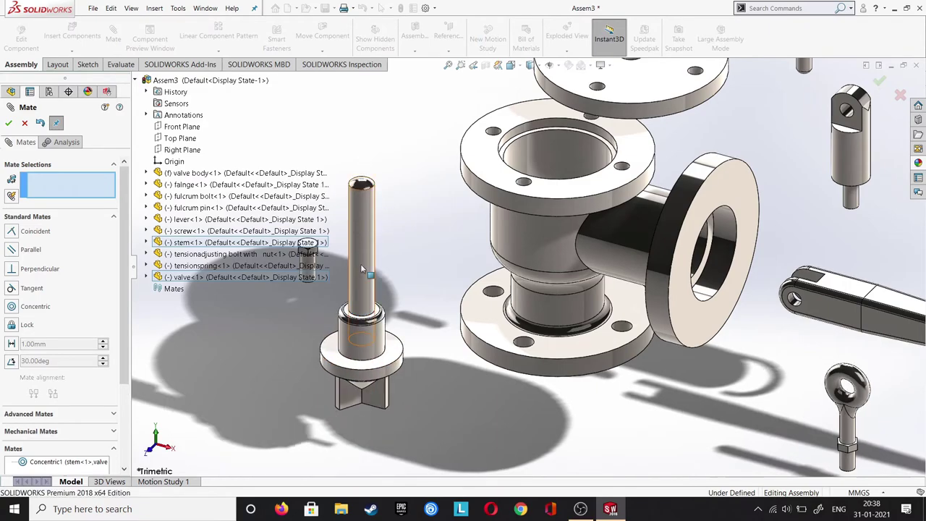
left_click_drag(362, 269, 372, 225)
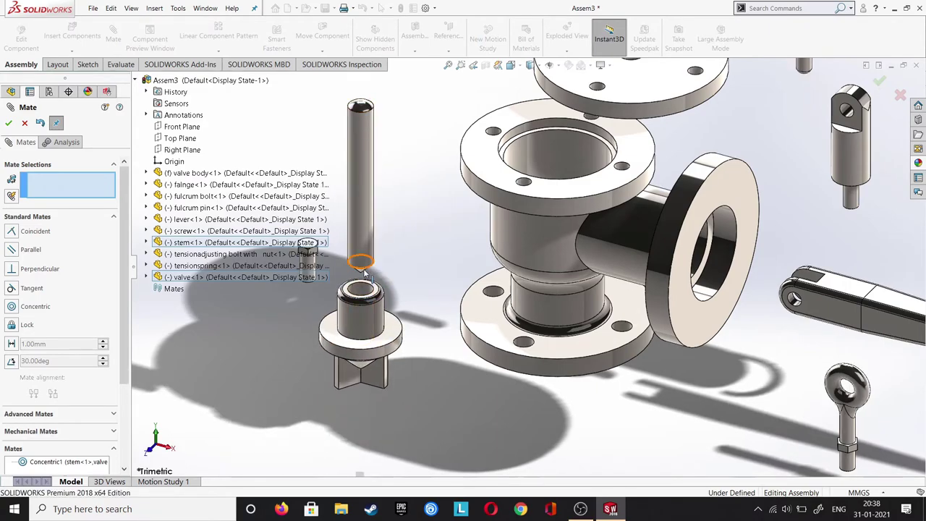
left_click(364, 273)
scroll(391, 280, "up", 3)
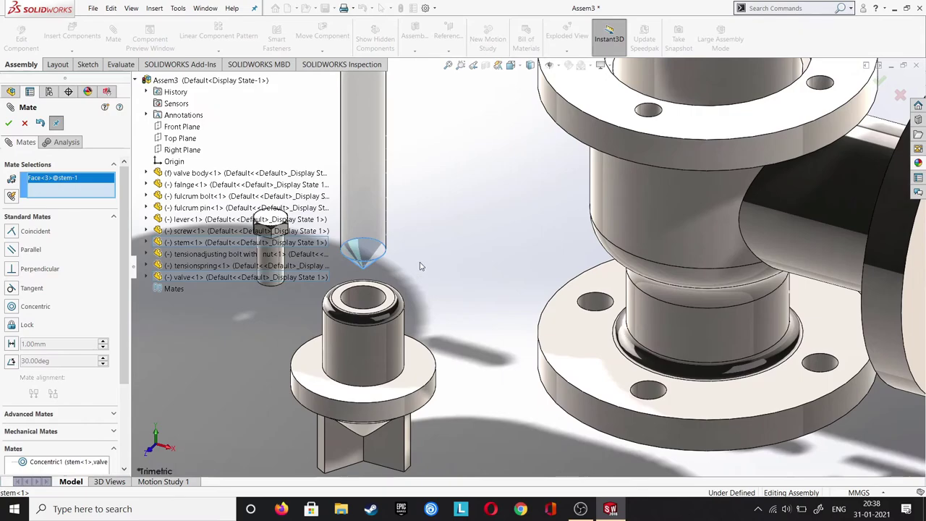
middle_click_drag(391, 280, 417, 372)
middle_click_drag(405, 164, 397, 140)
scroll(397, 140, "down", 3)
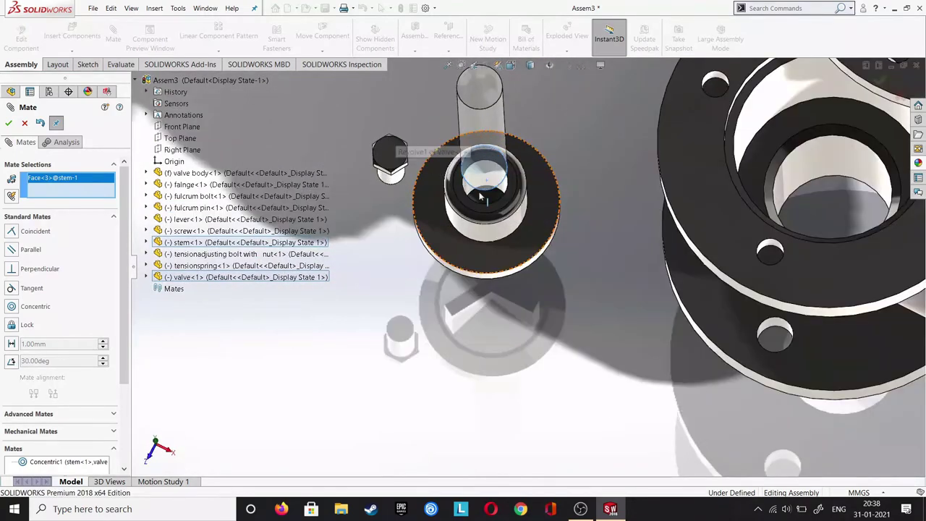
scroll(448, 174, "down", 2)
left_click(460, 192)
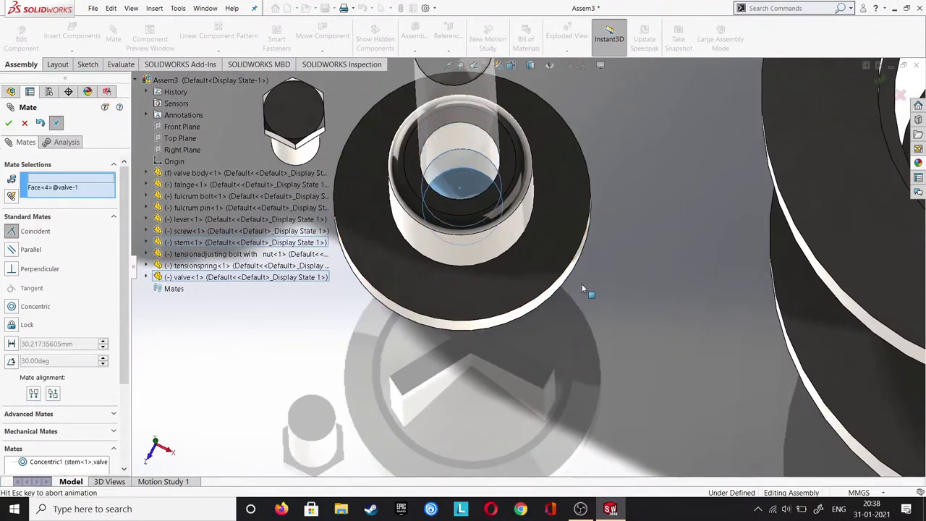
left_click(731, 302)
scroll(722, 329, "down", 3)
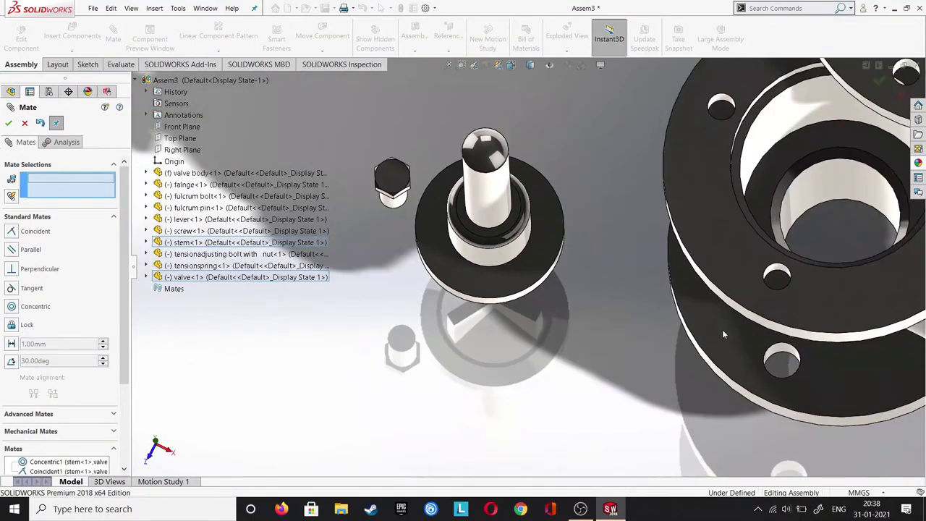
scroll(596, 347, "up", 2)
scroll(597, 243, "up", 2)
scroll(535, 305, "up", 1)
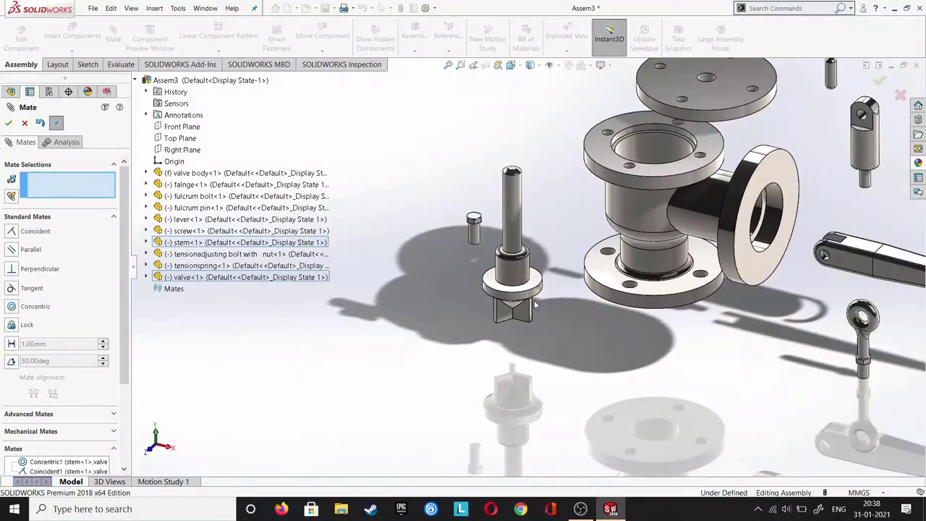
Add a Concentric mate between the valve's cylindrical face and the valve body's bore edge.
left_click(534, 295)
scroll(520, 289, "up", 2)
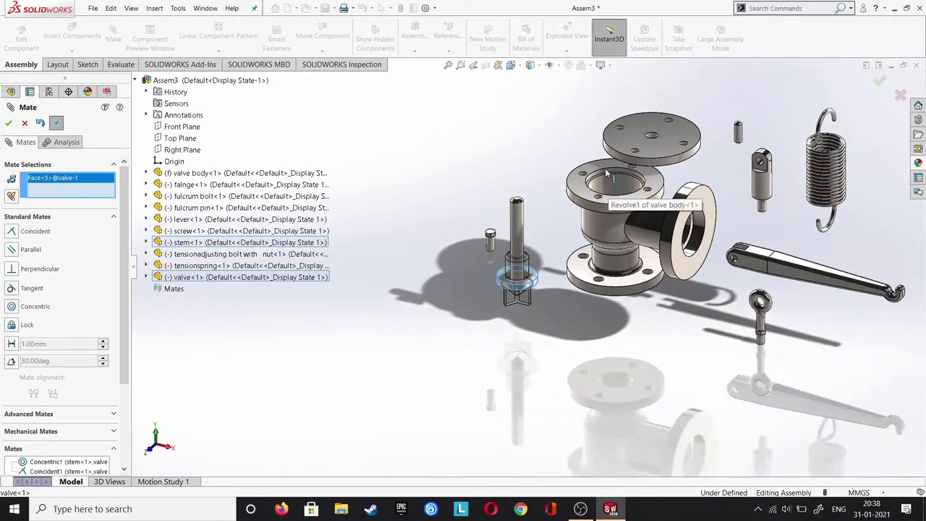
left_click(606, 175)
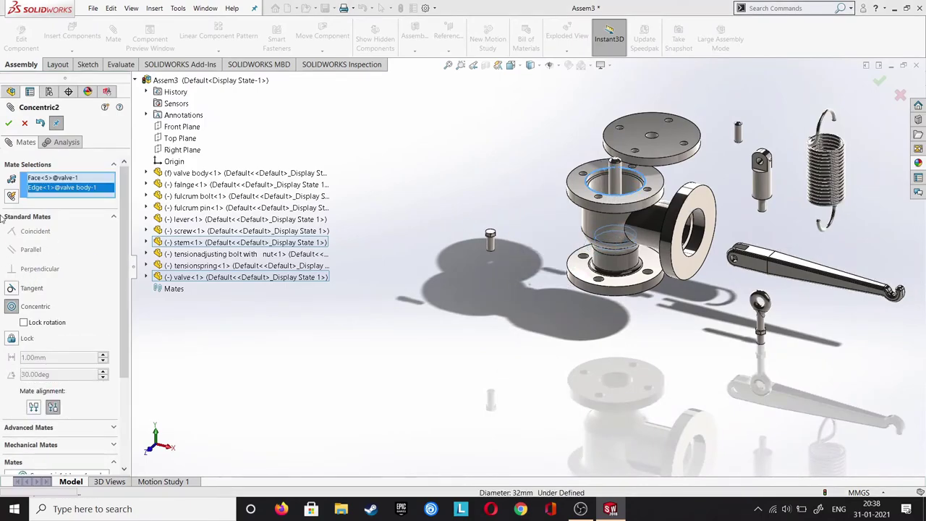
left_click(8, 124)
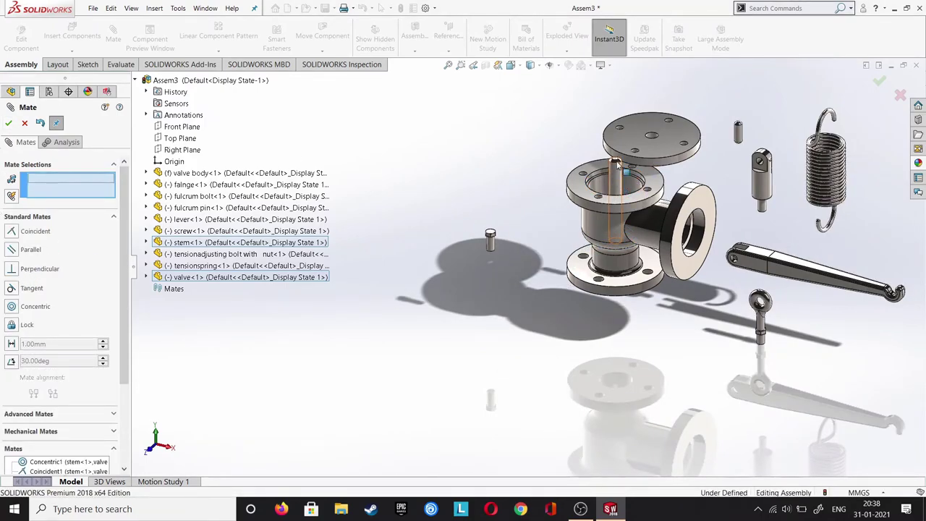
scroll(586, 130, "down", 2)
scroll(542, 180, "down", 2)
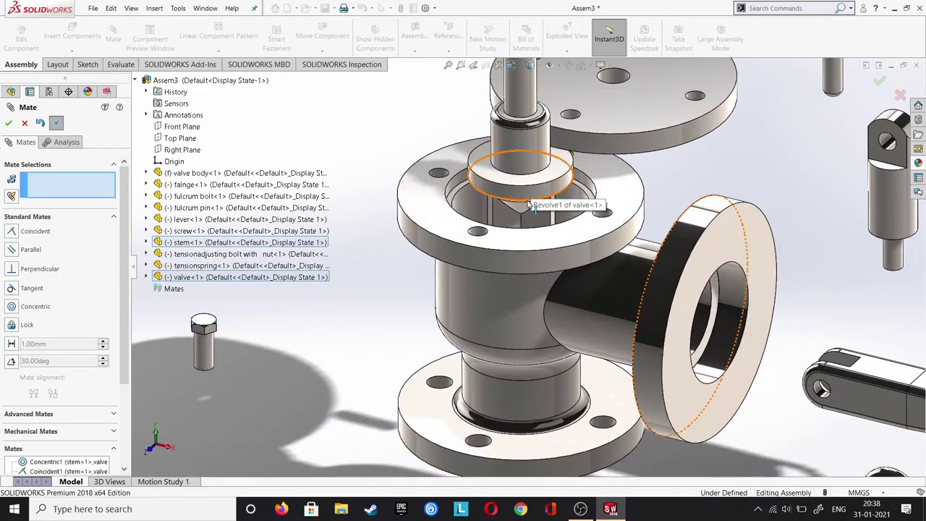
scroll(530, 206, "down", 1)
scroll(557, 217, "down", 1)
scroll(568, 188, "down", 1)
scroll(573, 170, "down", 1)
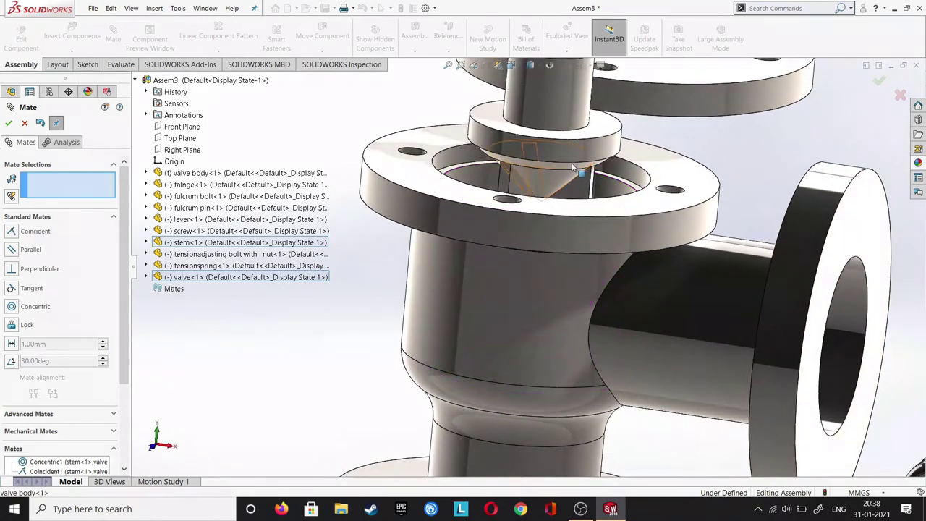
Redo the picks to align a circular valve edge concentric with the body's bore edge.
left_click(575, 166)
scroll(605, 202, "up", 2)
middle_click_drag(620, 217, 618, 305)
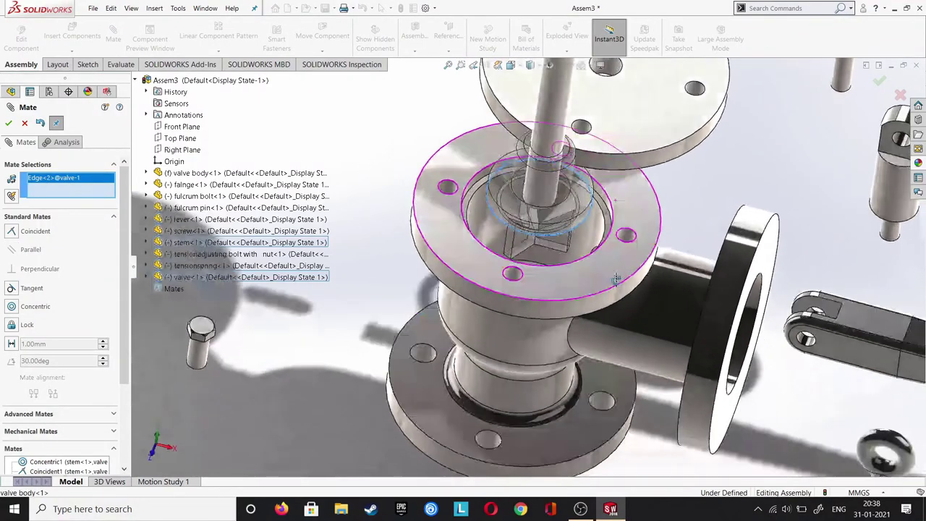
scroll(592, 279, "down", 3)
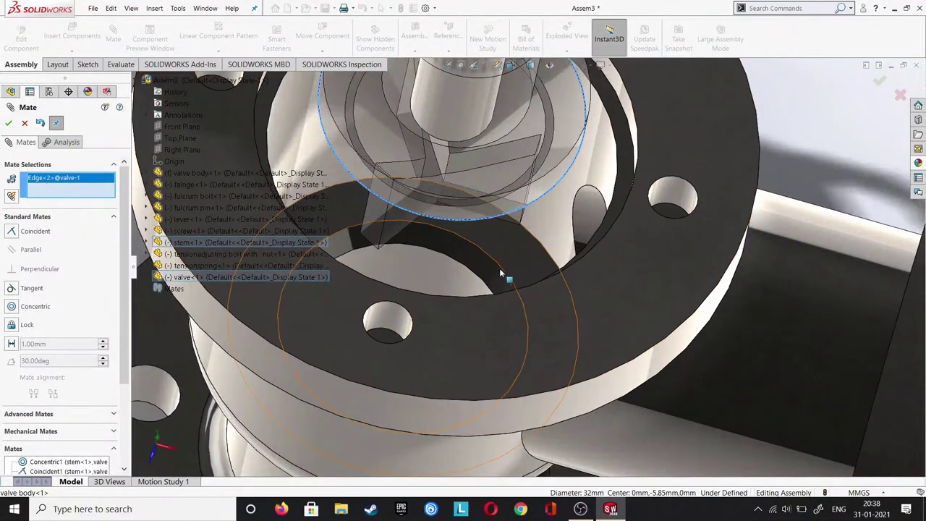
left_click(489, 288)
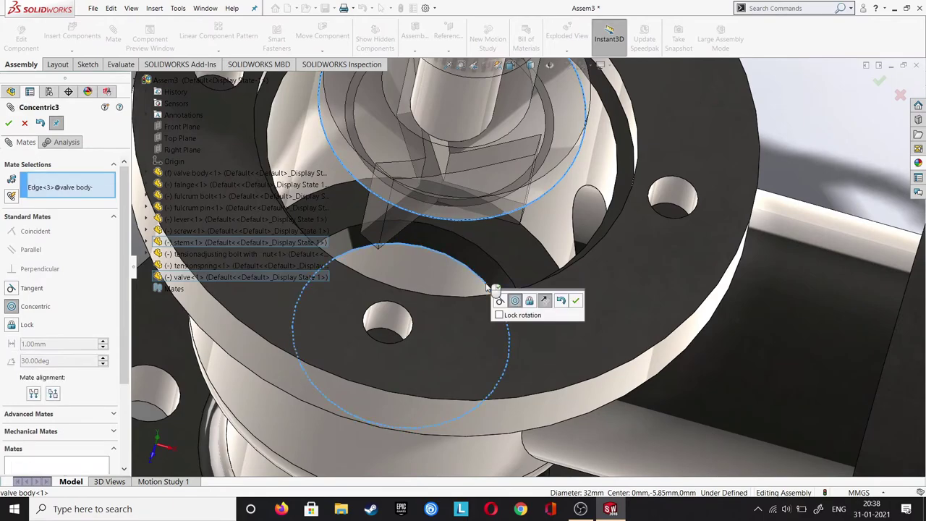
right_click(89, 186)
left_click(119, 190)
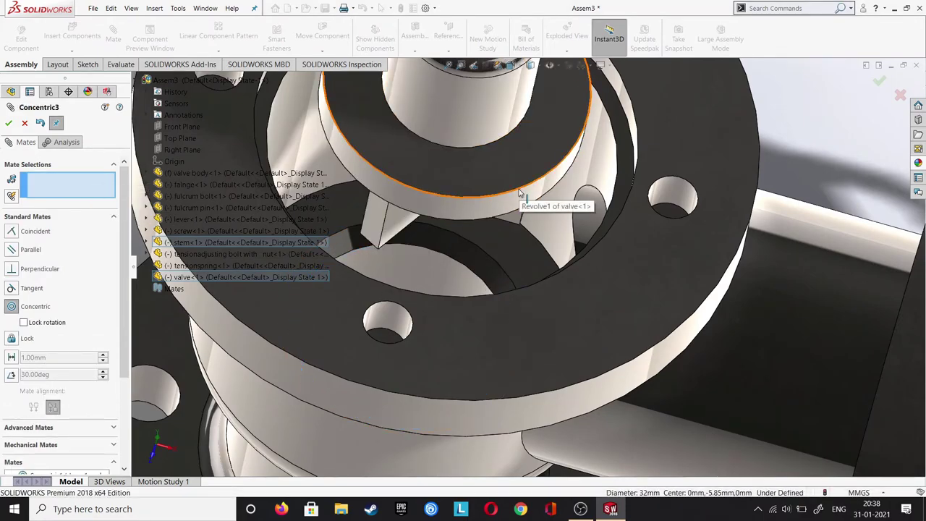
left_click(518, 194)
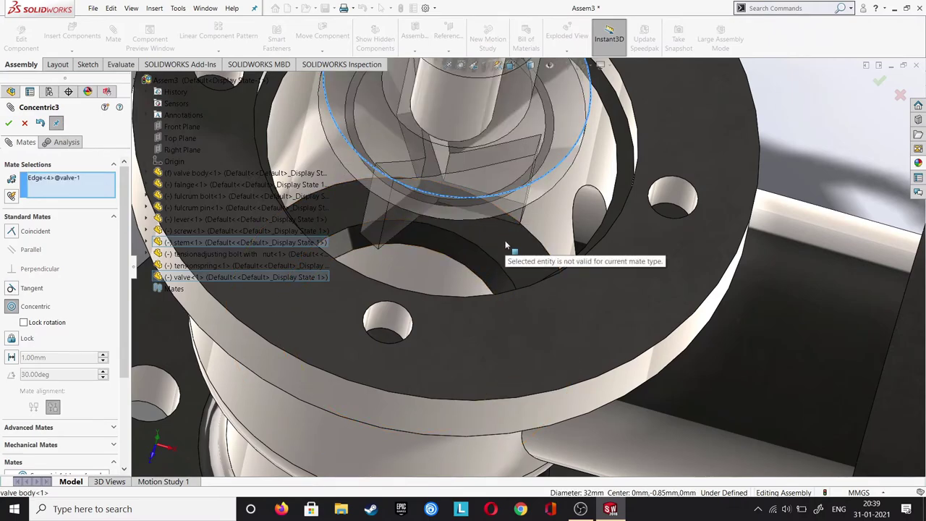
left_click(498, 261)
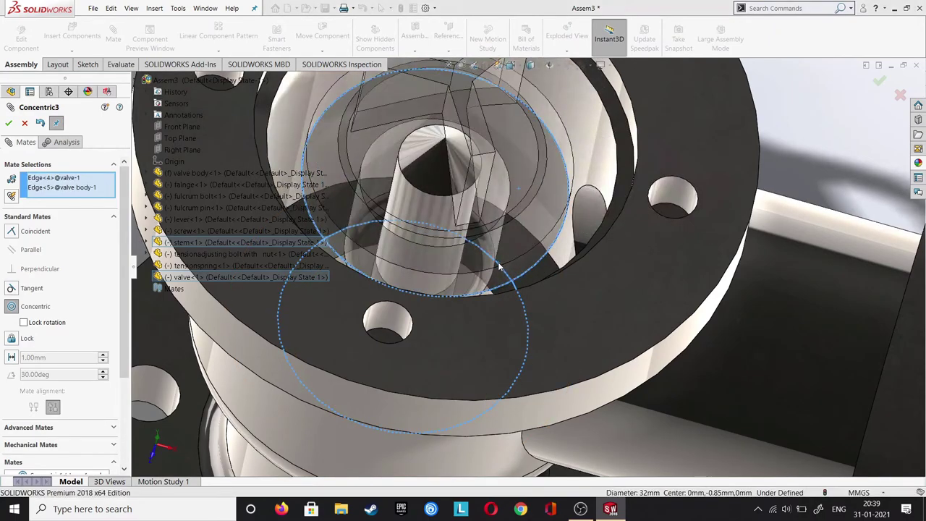
left_click(546, 261)
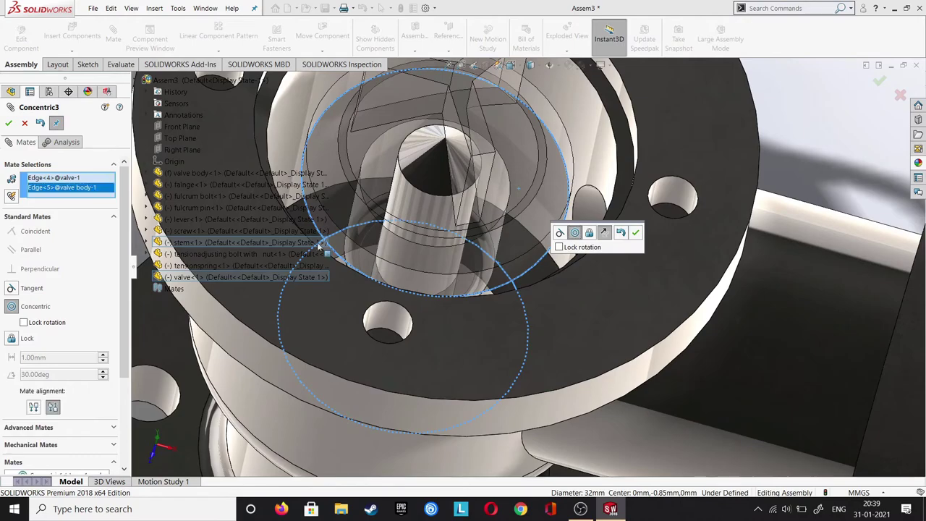
Add a Coincident mate resting the valve's flat face on the body's seat edge.
right_click(59, 182)
left_click(87, 186)
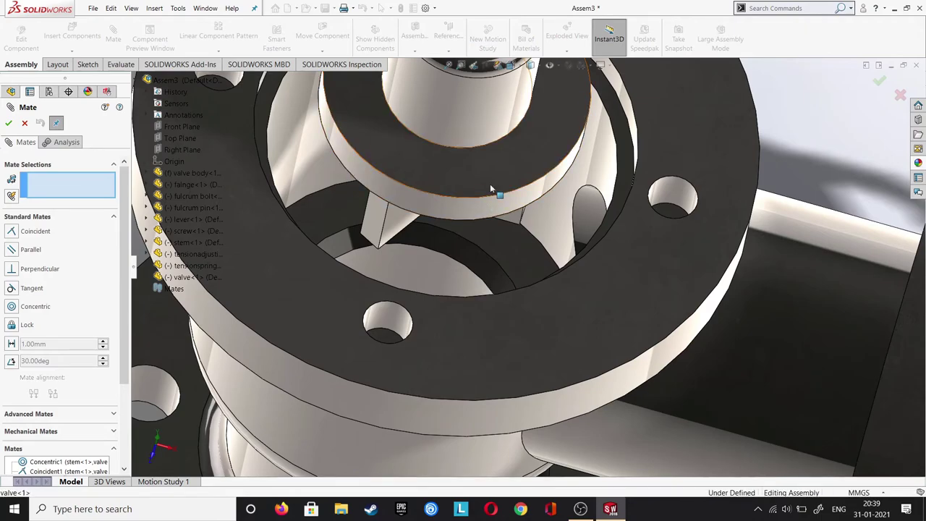
left_click(489, 184)
left_click(494, 263)
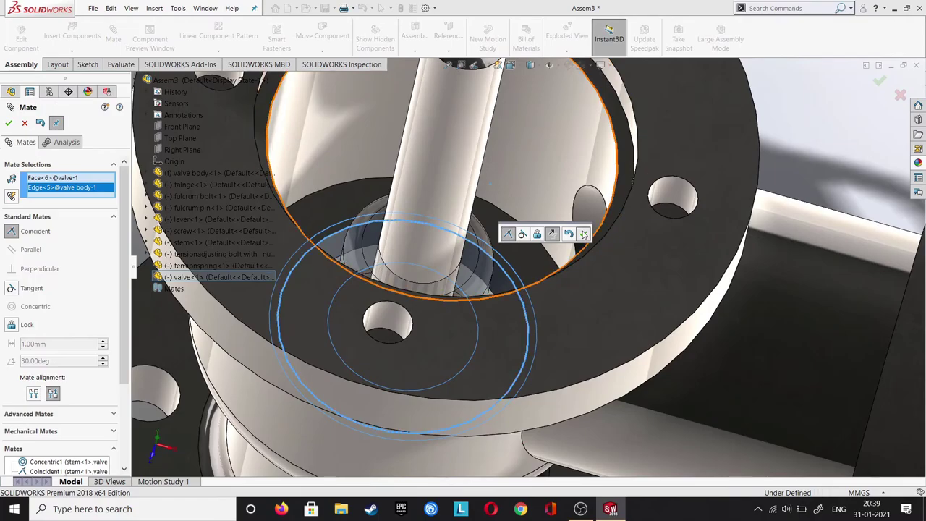
left_click(583, 234)
scroll(564, 270, "up", 3)
scroll(553, 280, "up", 2)
Mate the flange's outer edge concentric with the valve body's top flange edge.
scroll(555, 285, "up", 2)
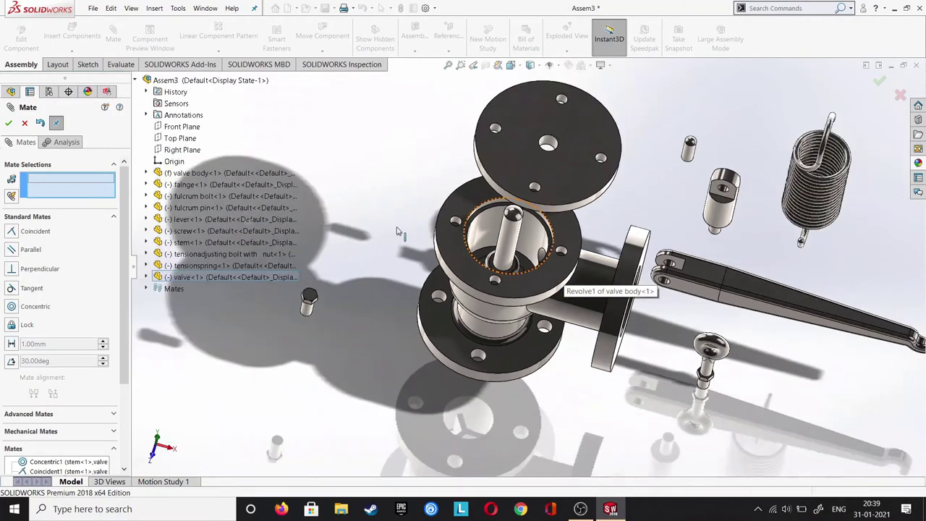
middle_click_drag(554, 285, 504, 159)
scroll(504, 159, "down", 2)
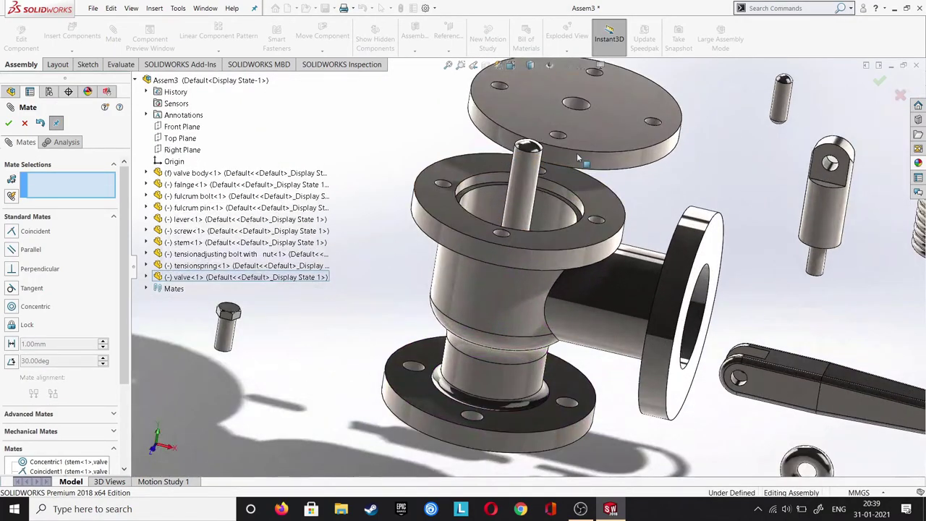
left_click(607, 153)
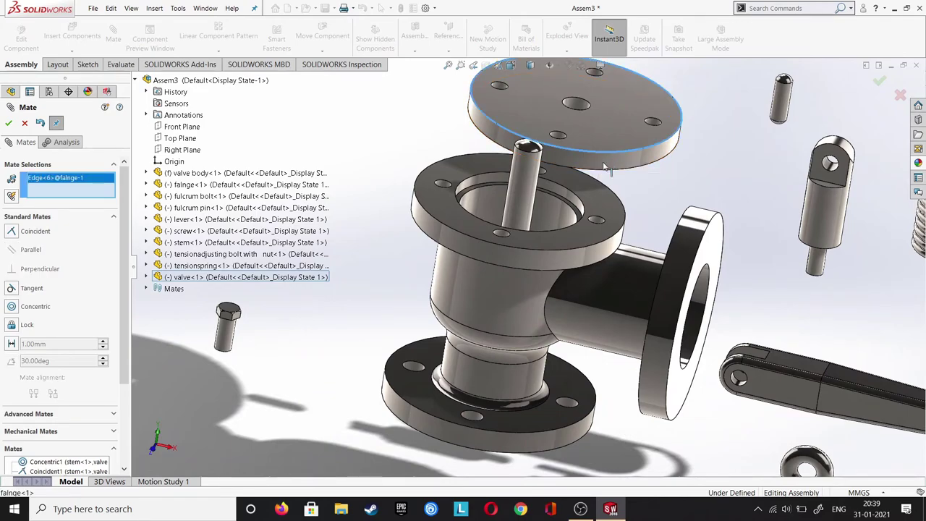
left_click(594, 246)
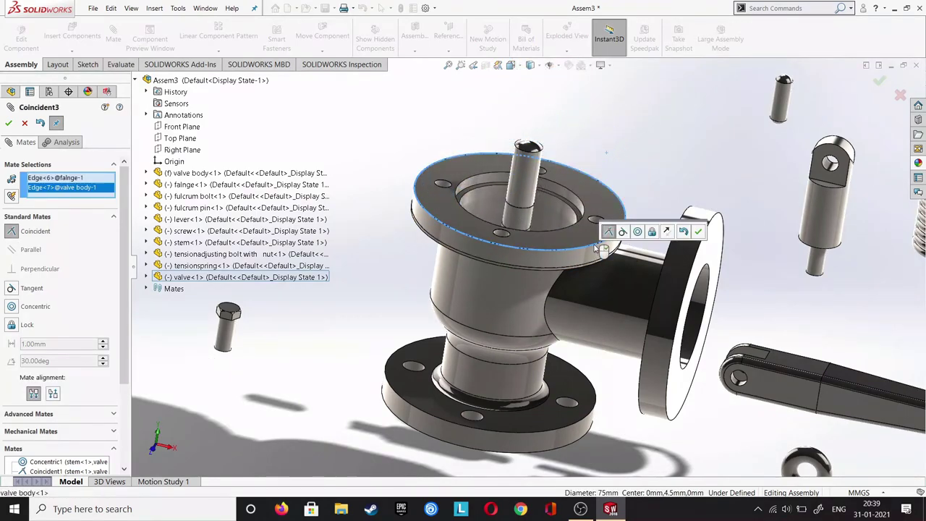
left_click(637, 231)
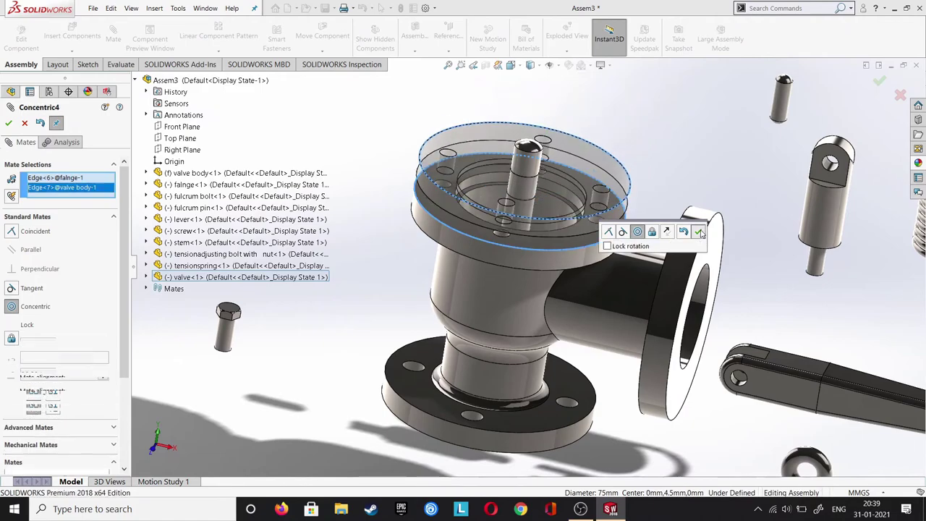
left_click(698, 232)
Line up one flange bolt hole concentric with the matching hole in the valve body.
left_click(509, 206)
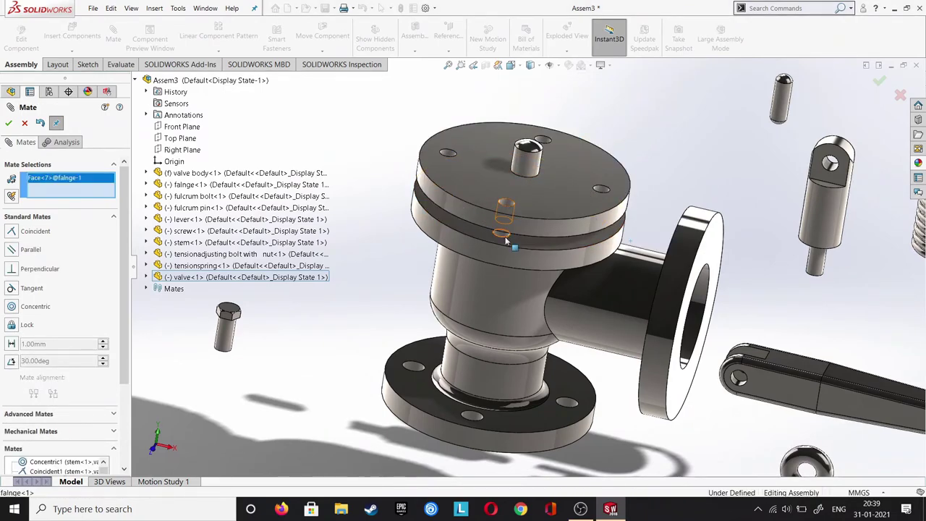
left_click(501, 231)
left_click(546, 210)
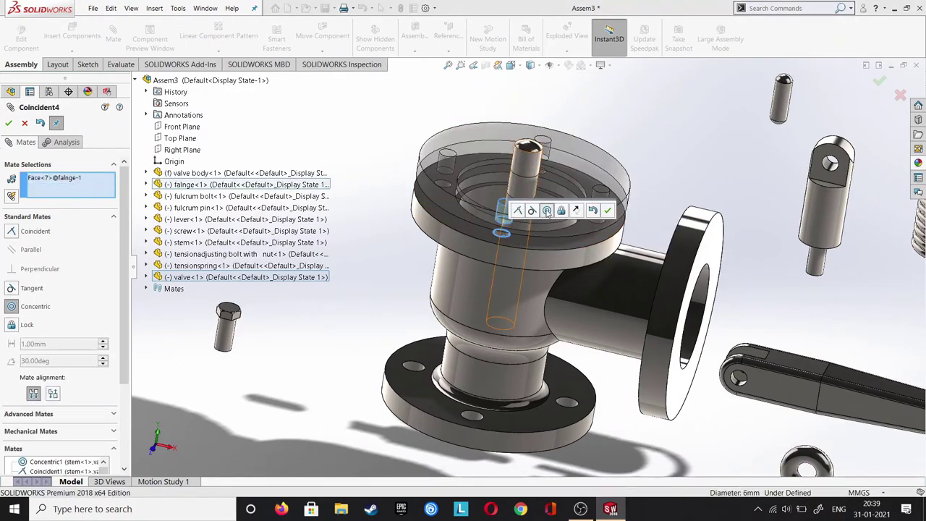
left_click(607, 210)
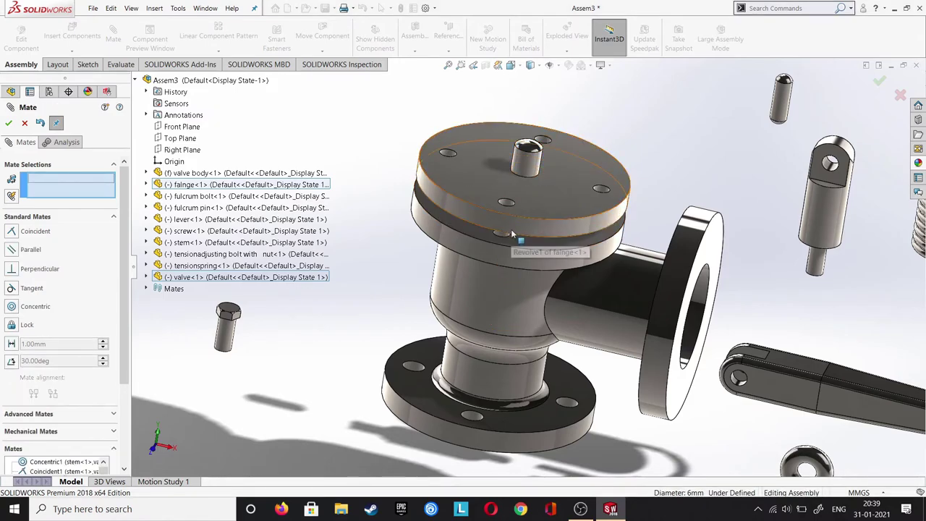
Add a Coincident mate between the flange's underside and the body's top face.
left_click(515, 245)
scroll(432, 246, "down", 2)
middle_click_drag(431, 246, 487, 216)
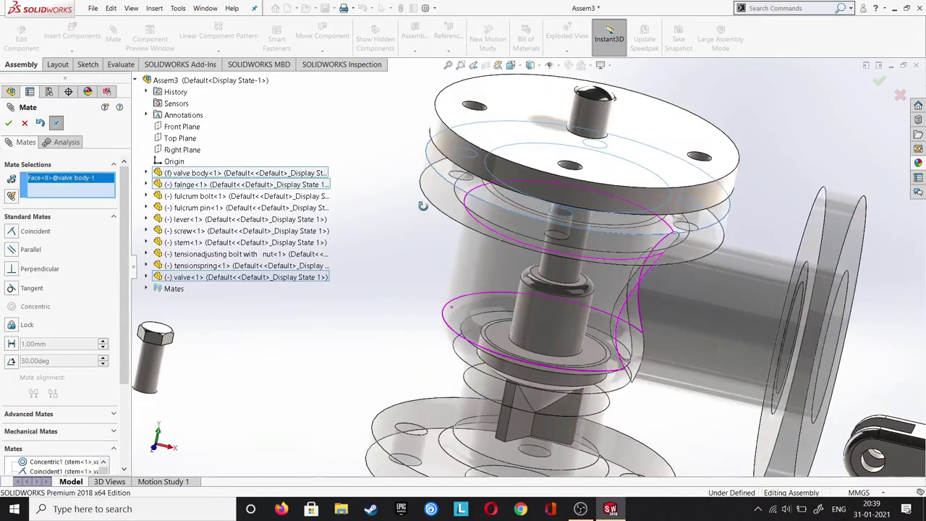
left_click(487, 216)
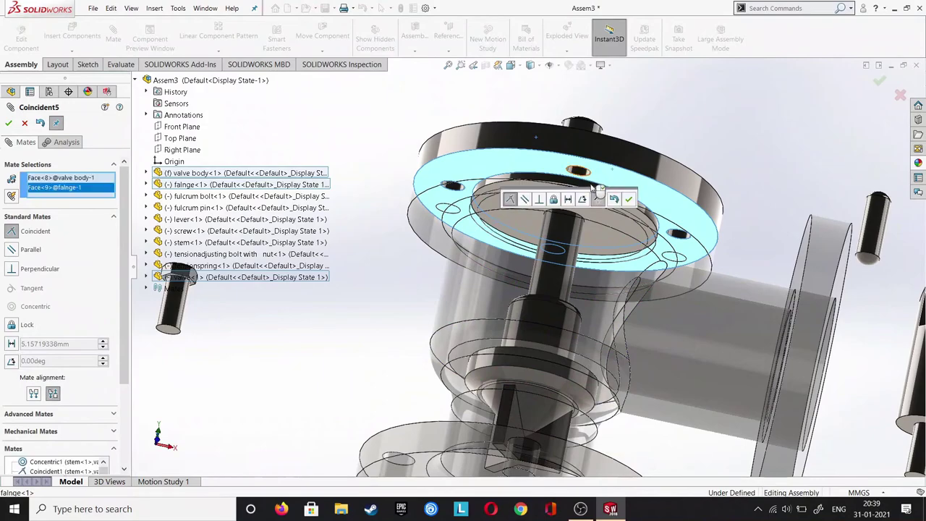
left_click(628, 200)
scroll(616, 226, "up", 3)
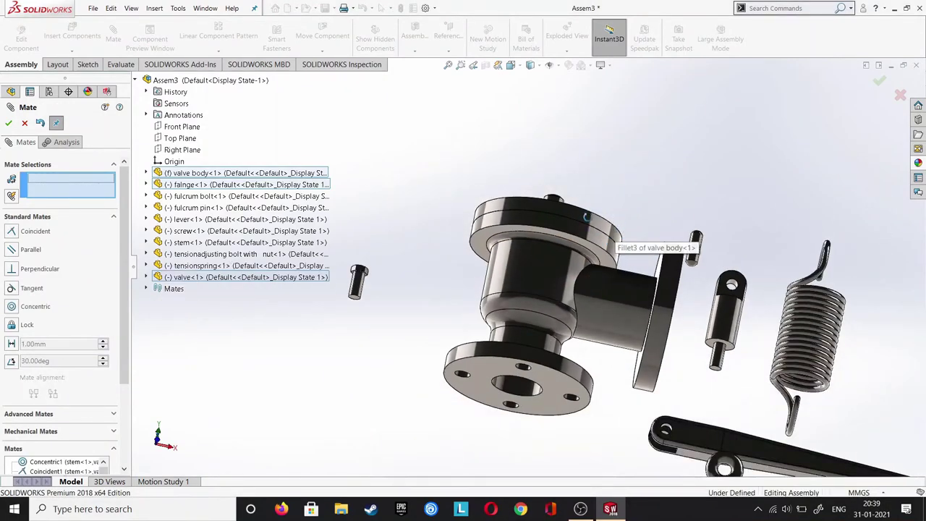
middle_click_drag(615, 226, 555, 257)
Mate the screw's shank concentric with a flange bolt hole.
left_click(357, 296)
middle_click_drag(425, 255, 556, 249)
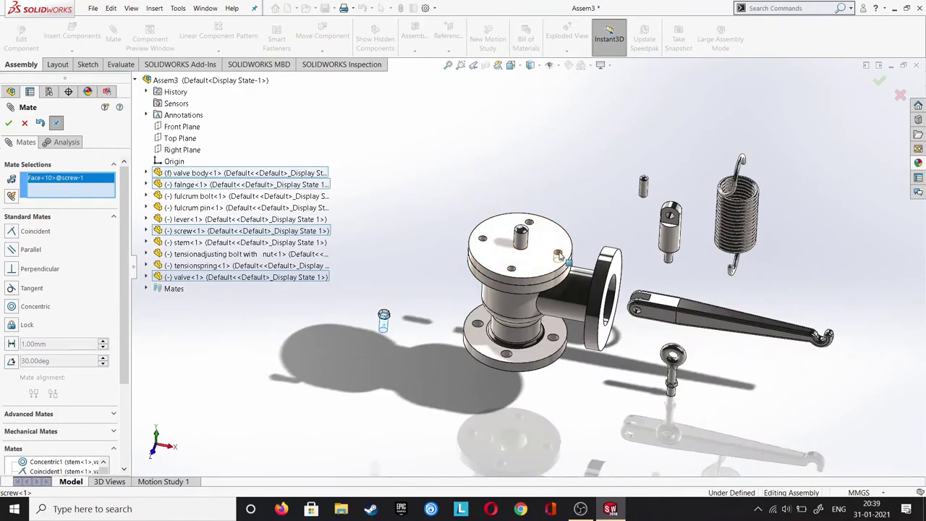
left_click(559, 257)
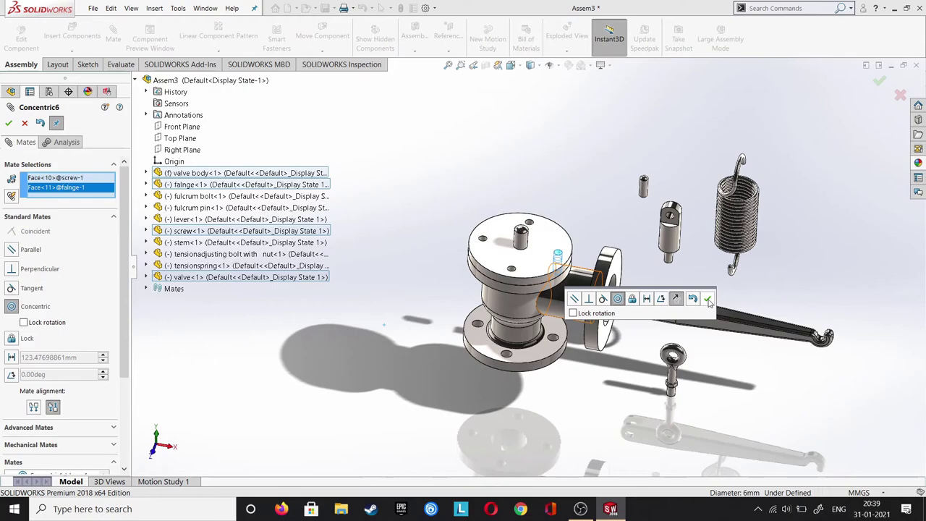
left_click(708, 299)
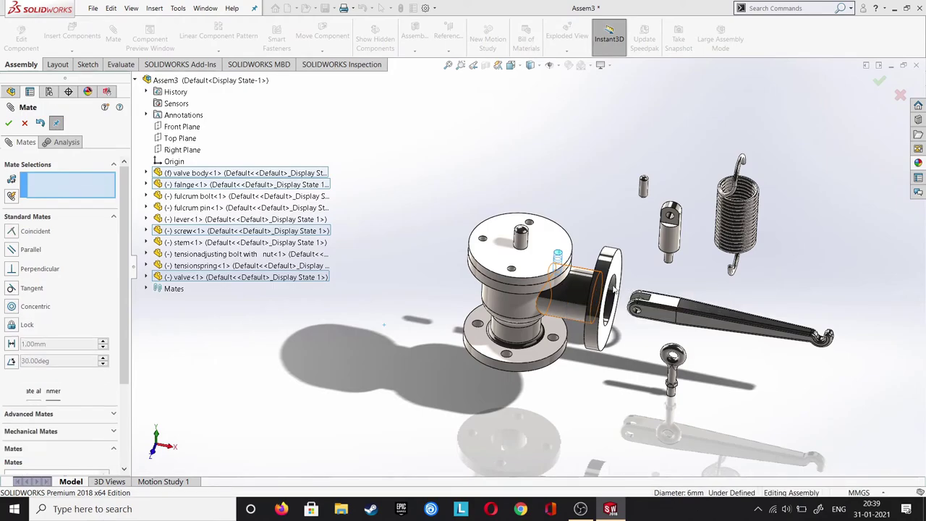
Seat the screw head's underside coincident on the flange top and close Mate.
mouse_move(708, 302)
middle_mouse_down()
mouse_move(586, 180)
mouse_move(543, 291)
middle_mouse_up()
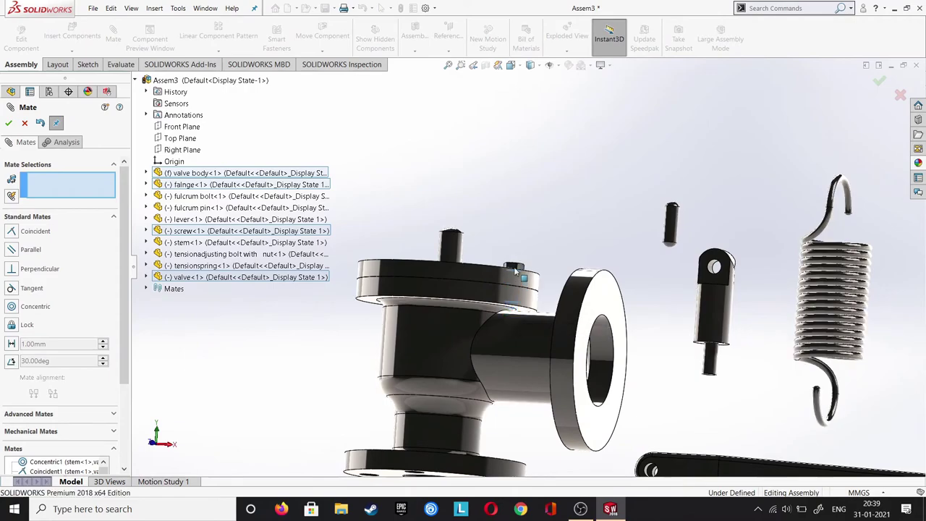
left_click_drag(511, 311, 516, 250)
scroll(543, 254, "down", 1)
scroll(532, 256, "down", 1)
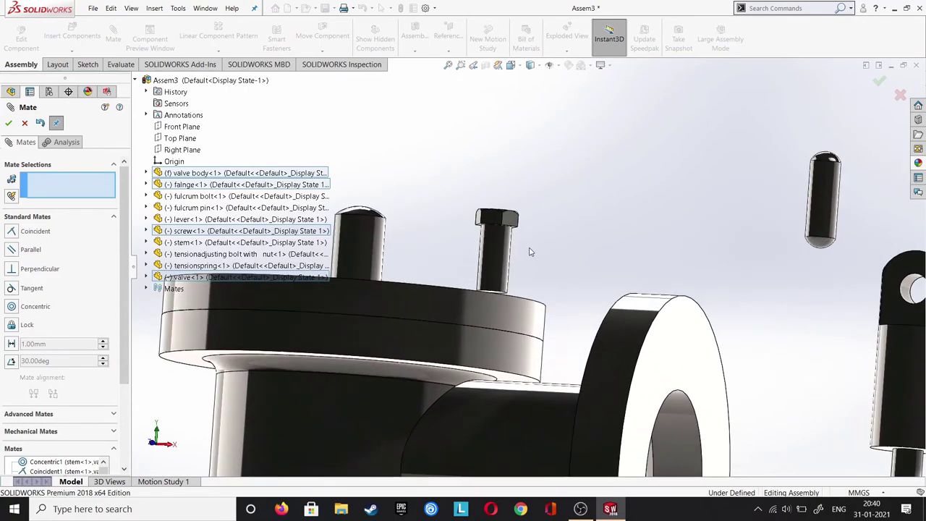
scroll(532, 239, "down", 2)
scroll(513, 230, "down", 1)
left_click(510, 230)
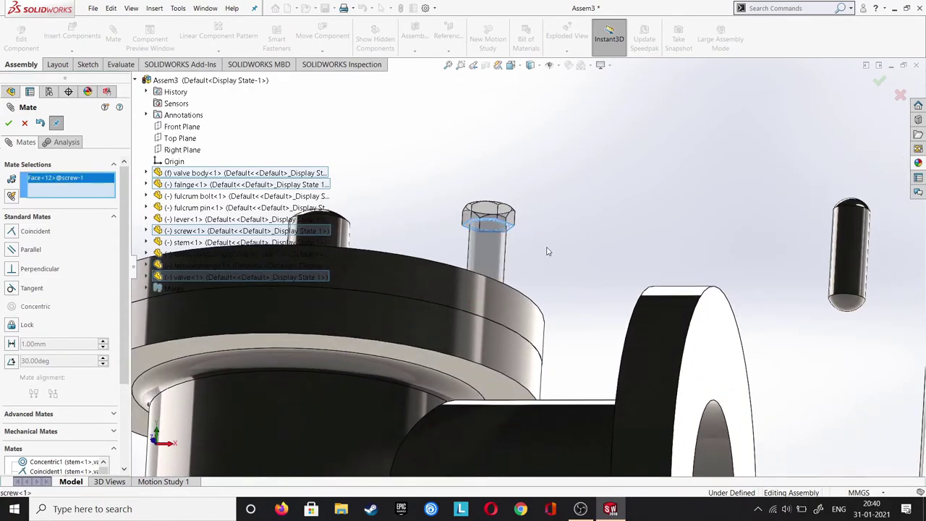
middle_click_drag(548, 250, 519, 183)
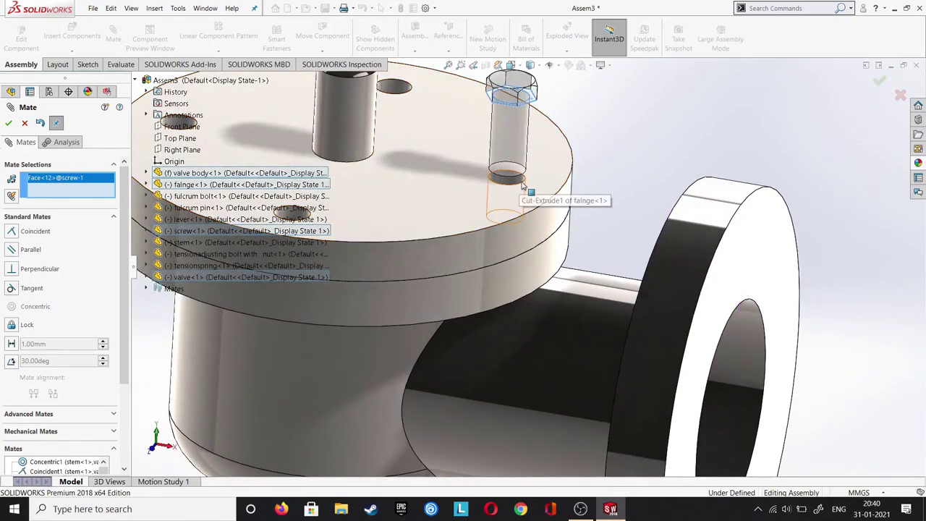
left_click(533, 198)
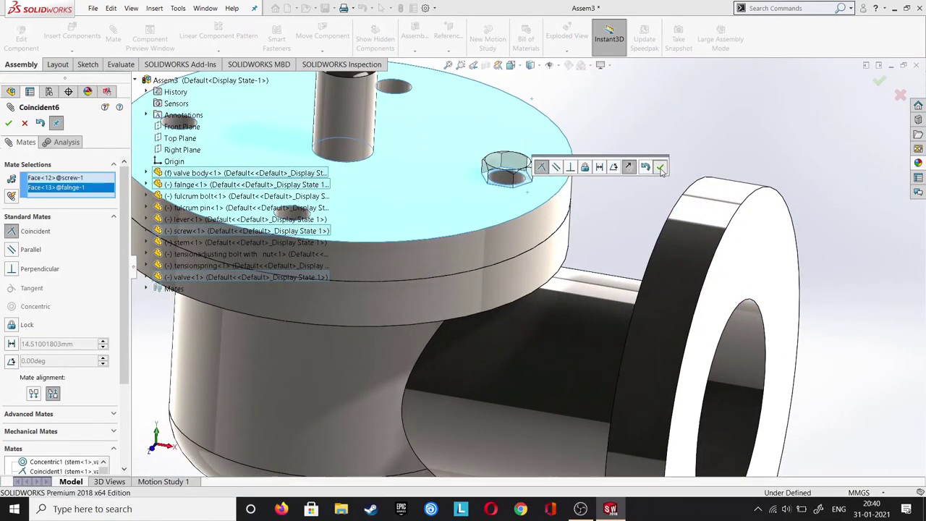
left_click(660, 168)
scroll(661, 170, "up", 2)
scroll(654, 173, "up", 1)
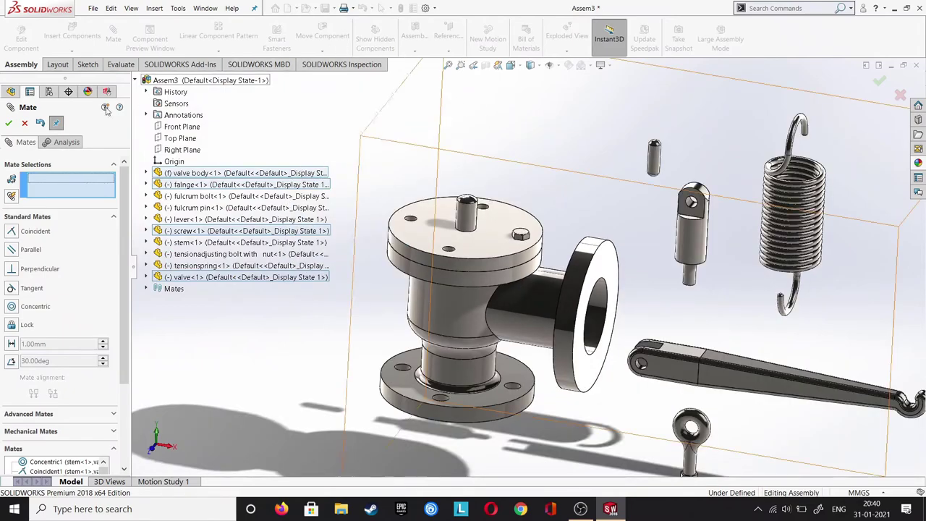
left_click(24, 123)
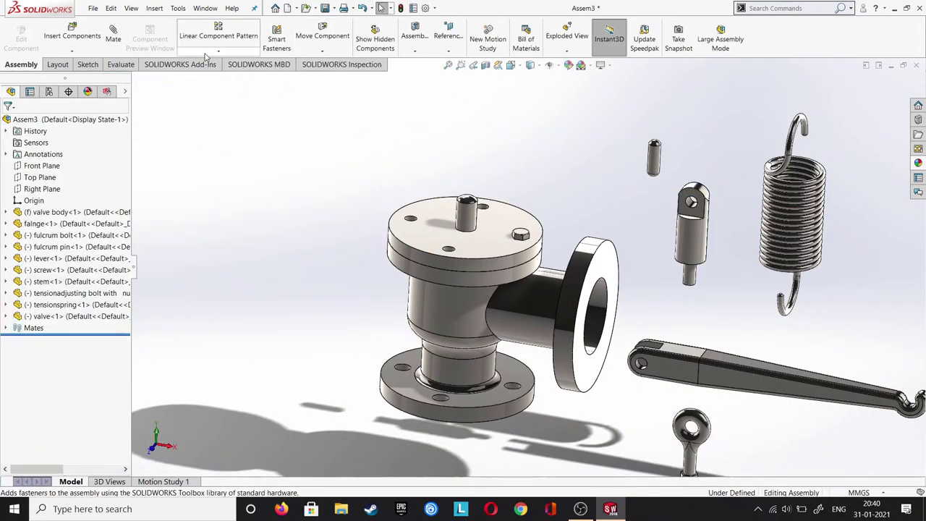
Circularly pattern the screw 4 times over 360° about the flange's top edge.
left_click(218, 51)
left_click(238, 97)
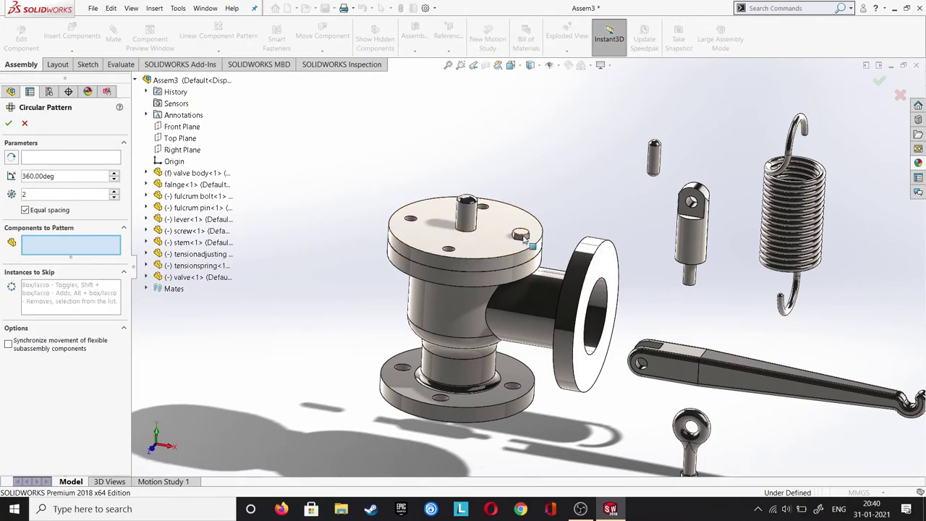
left_click(522, 236)
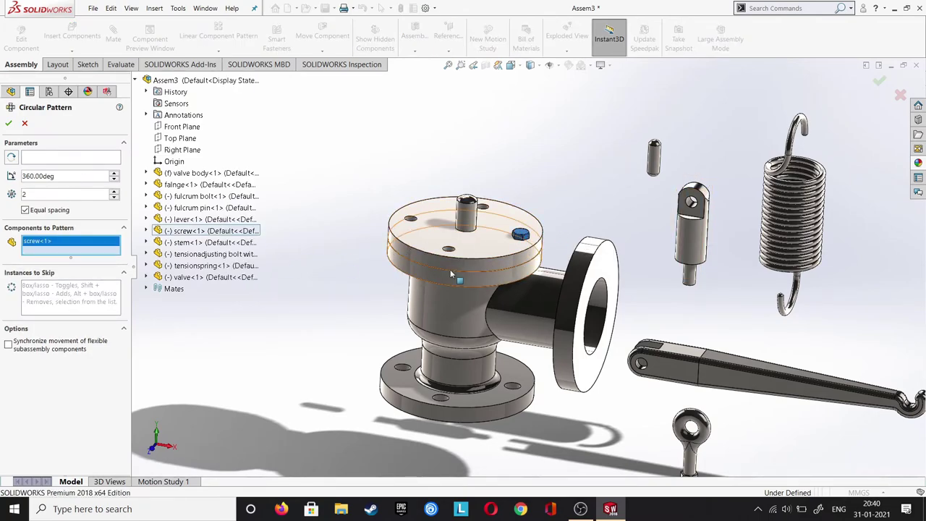
left_click(518, 256)
type("4")
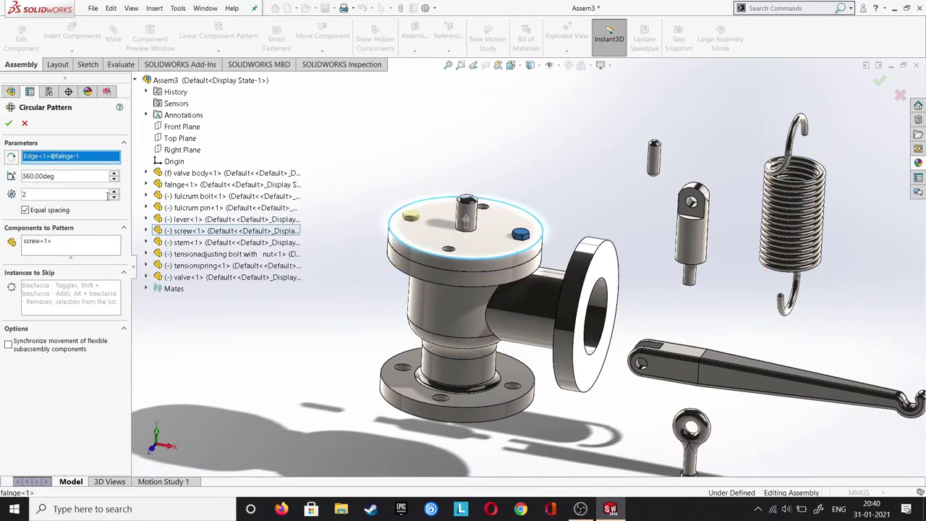
left_click(9, 124)
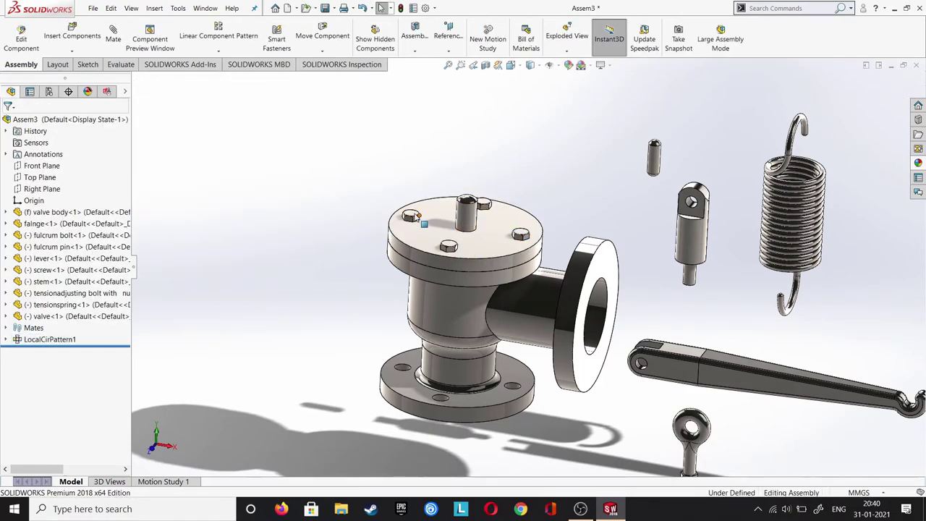
Delete one patterned screw copy so its flange bolt hole is left empty.
scroll(384, 202, "down", 3)
left_click(443, 233)
key("Escape")
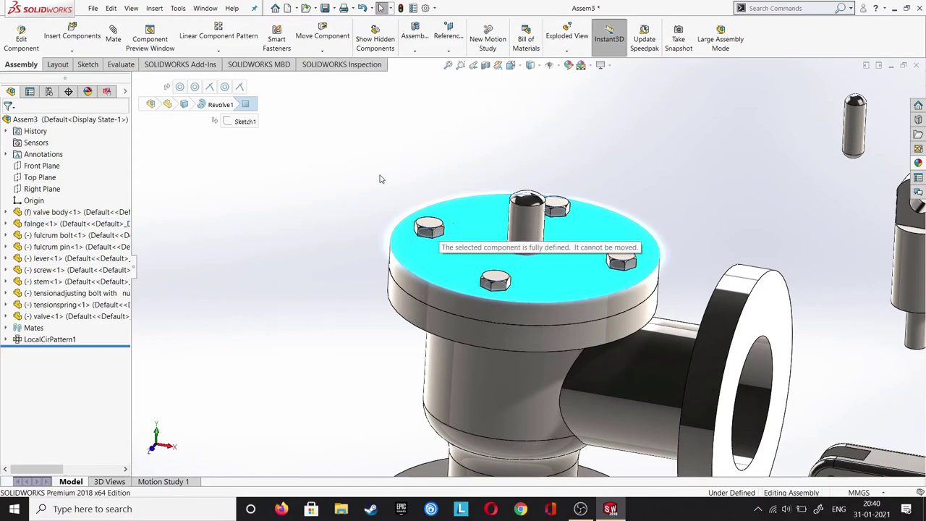
left_click(432, 222)
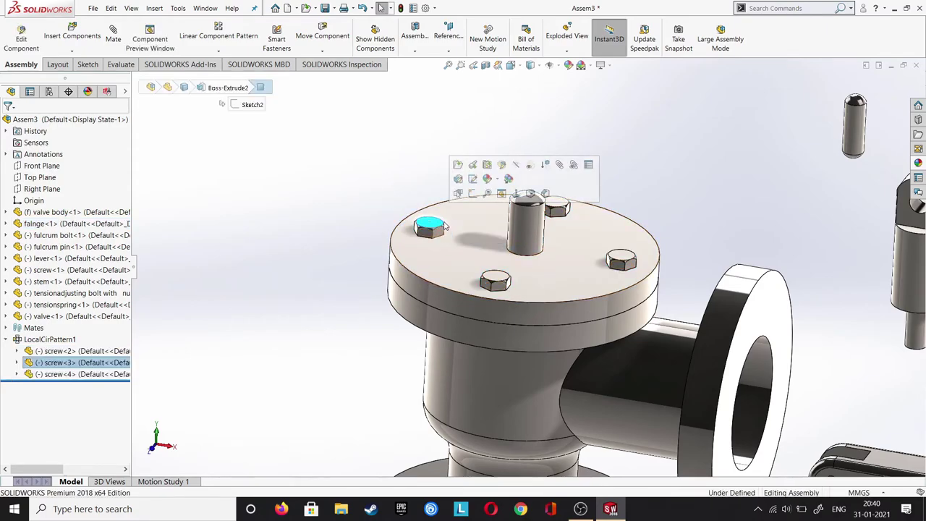
key("Delete")
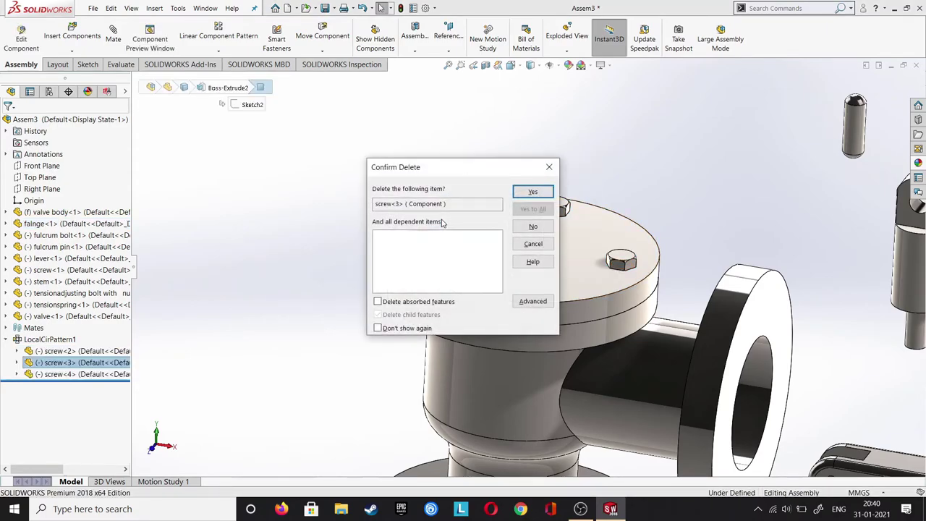
left_click(545, 195)
scroll(597, 215, "down", 3)
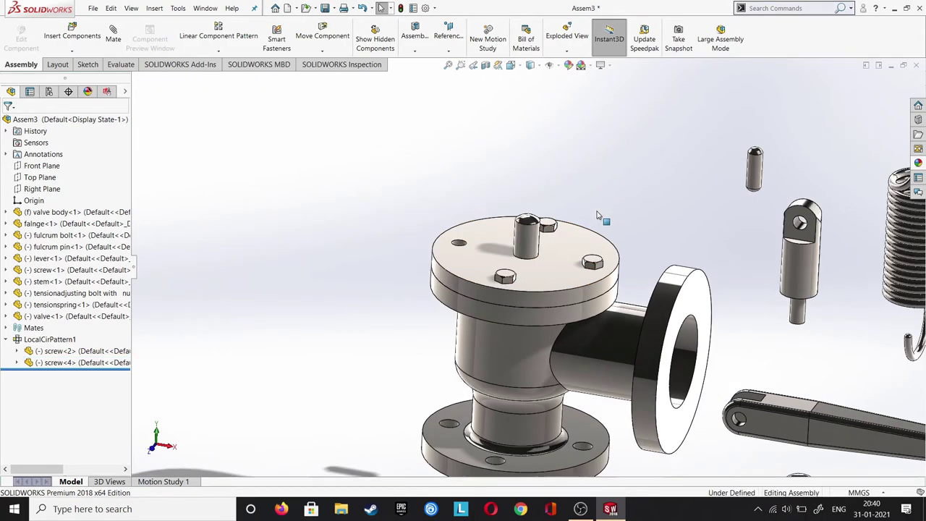
left_click(801, 318)
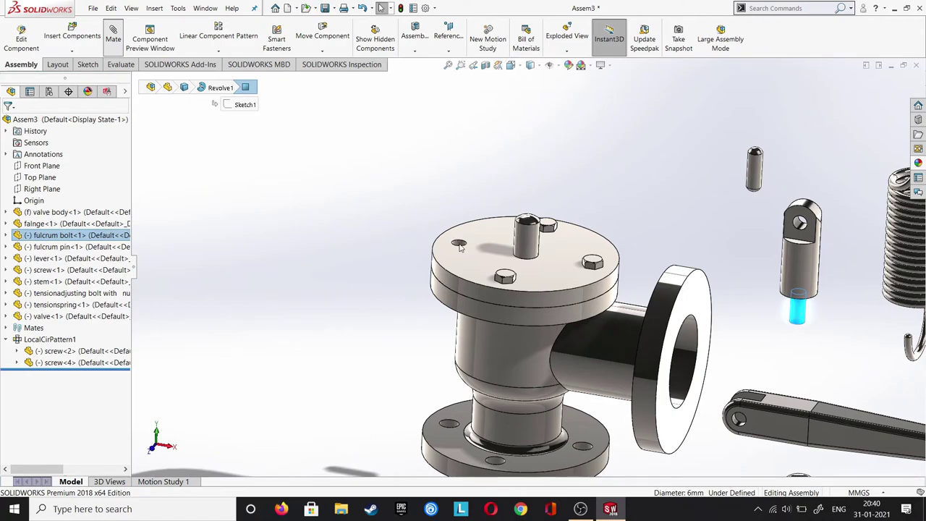
Mate the fulcrum bolt concentric in the empty flange hole, with its base flush on the flange top.
key("m")
left_click(459, 246)
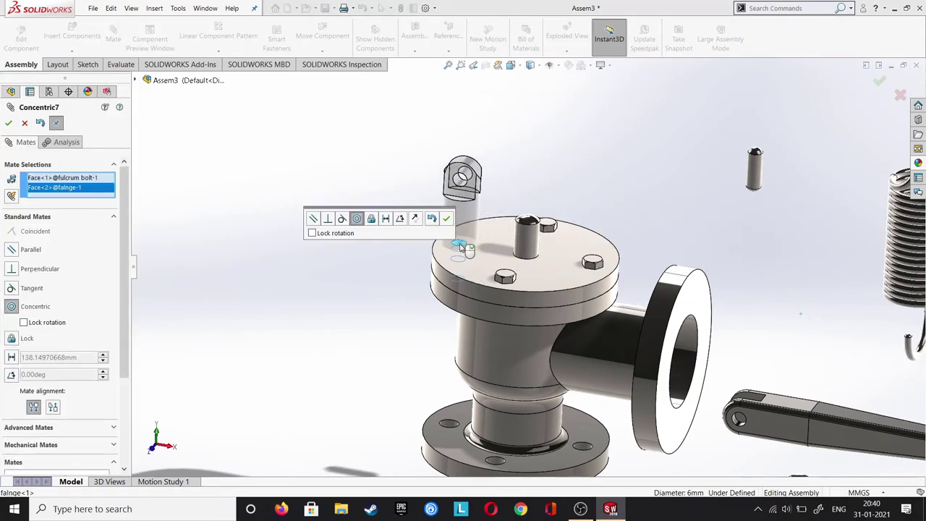
left_click(447, 219)
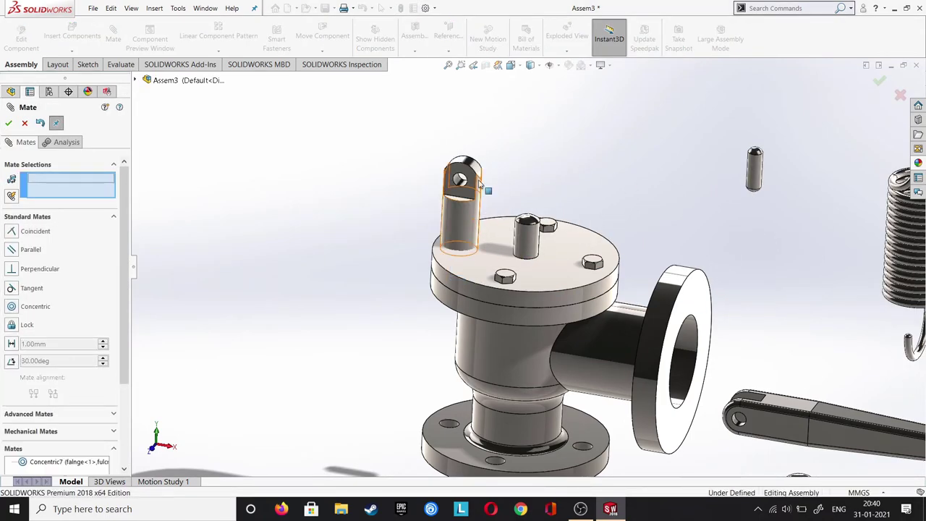
left_click(468, 262)
middle_click_drag(410, 218, 469, 234)
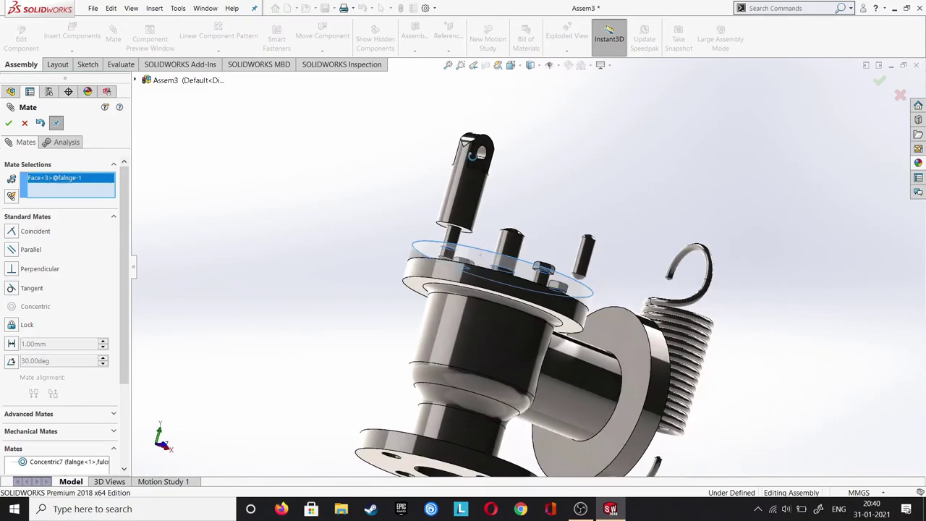
left_click(466, 237)
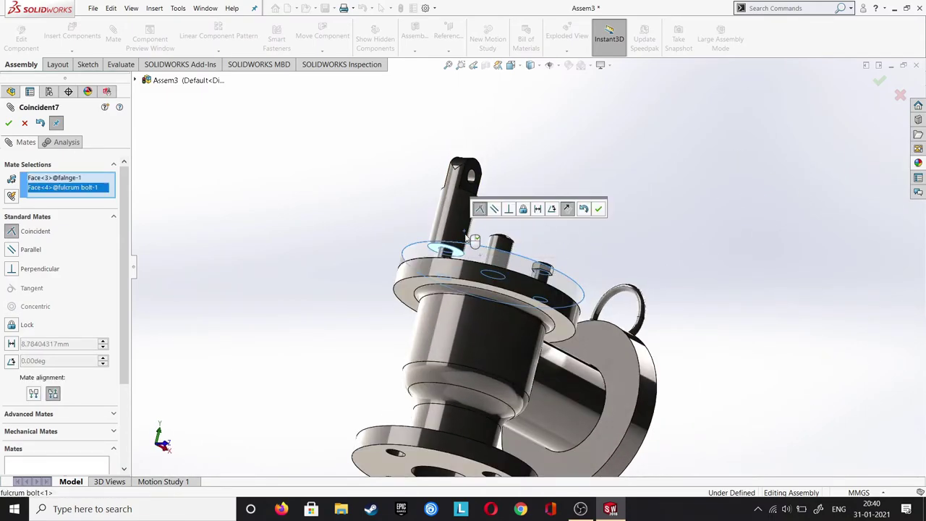
left_click(598, 211)
Make the fulcrum bolt's Front Plane coincident with the valve body's Front Plane.
middle_click_drag(593, 207, 434, 217)
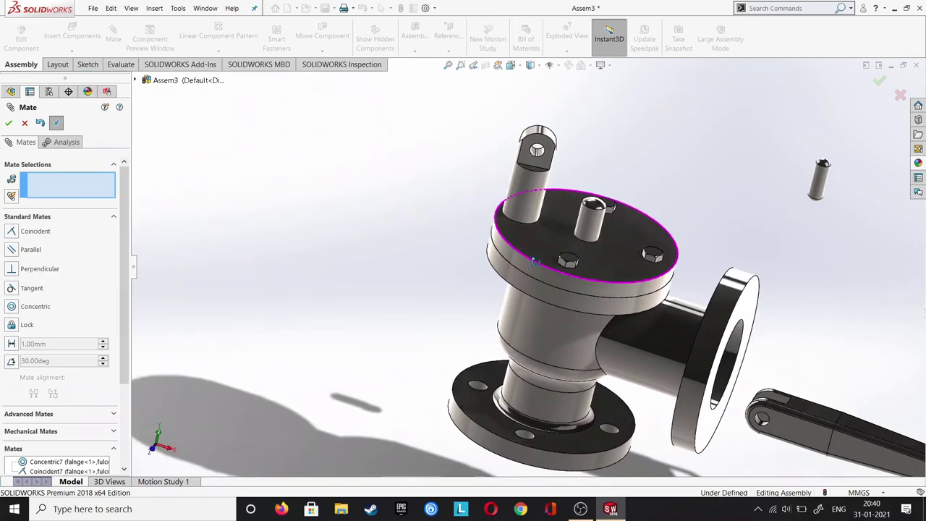
left_click(135, 81)
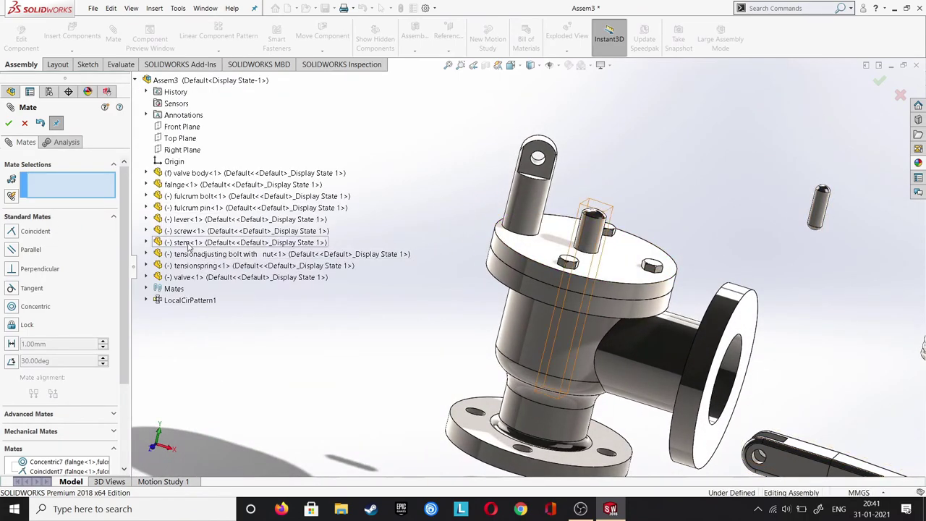
left_click(146, 196)
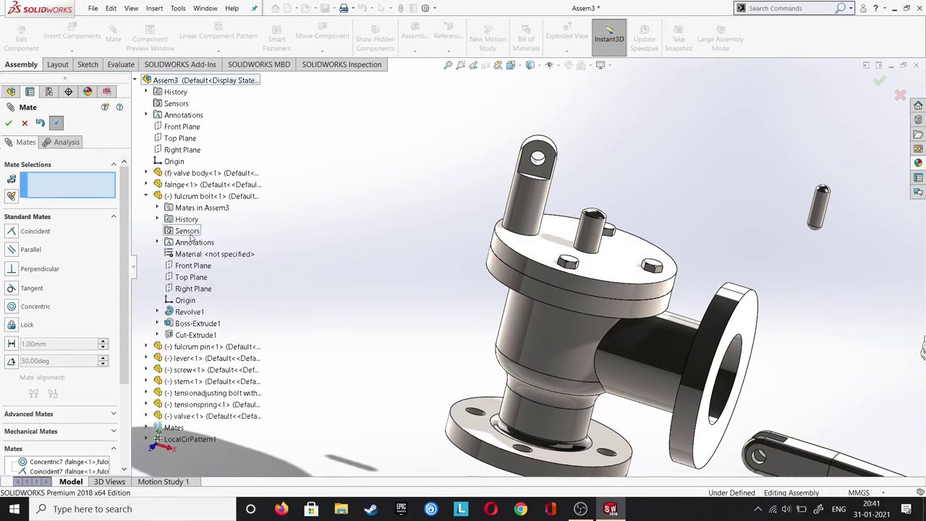
left_click(194, 266)
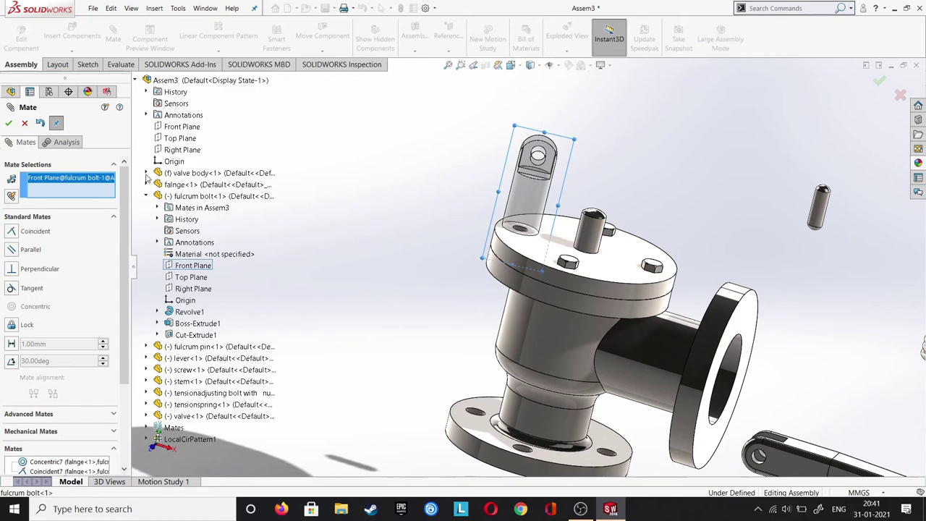
left_click(203, 253)
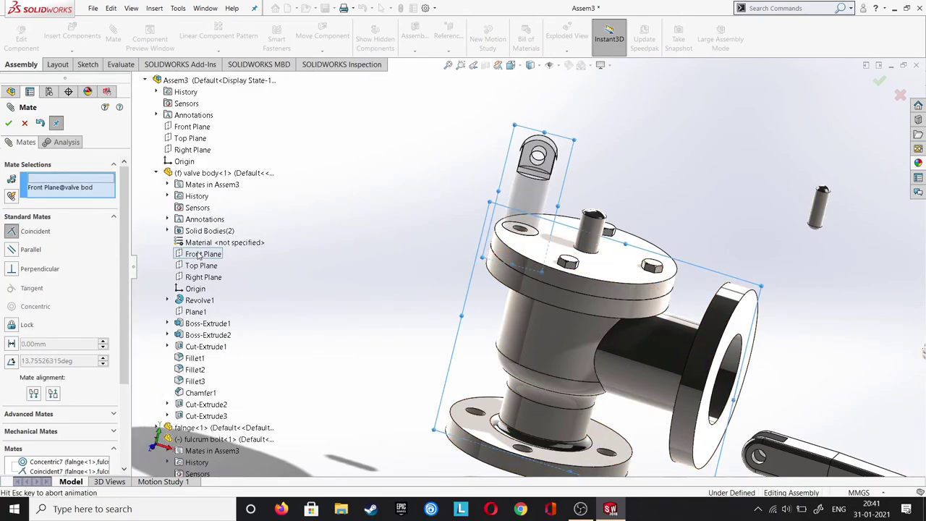
left_click(155, 174)
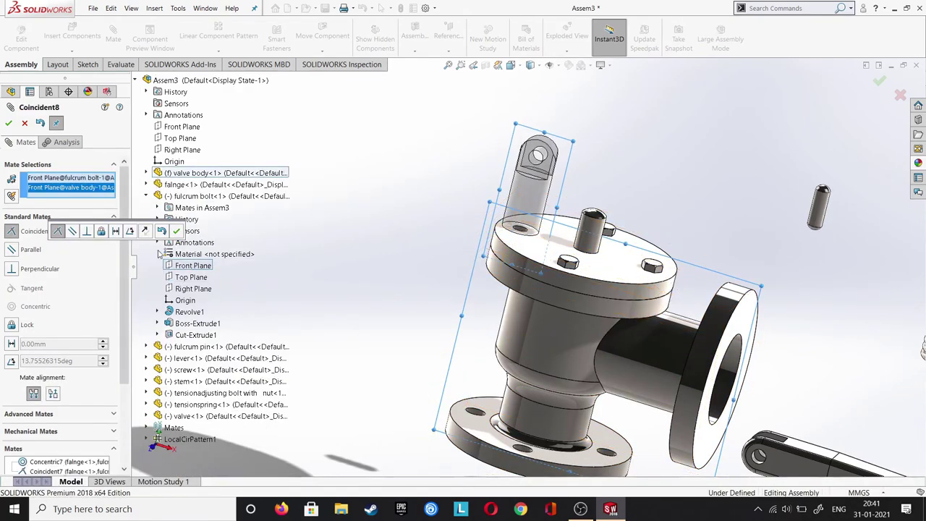
left_click(176, 230)
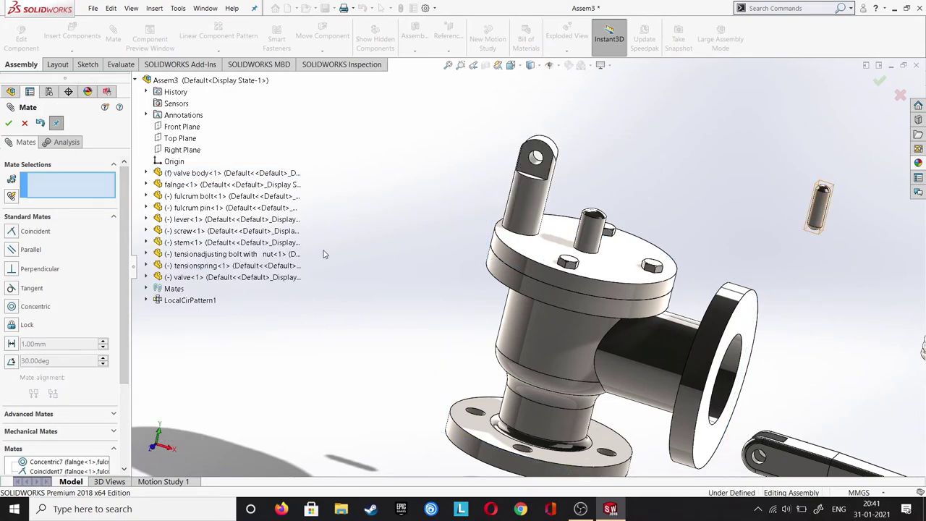
key("f")
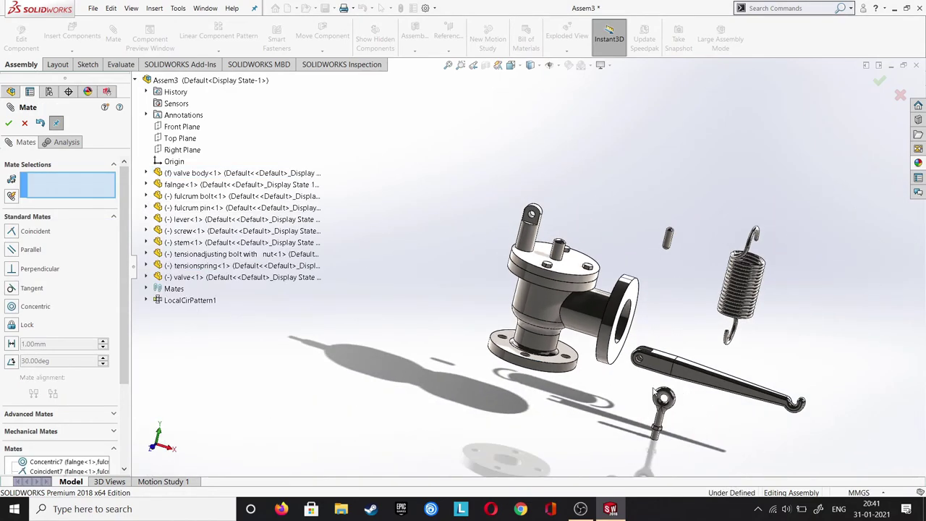
Hinge the lever's pivot hole edge on the fulcrum bolt's eye and align their side faces.
scroll(640, 380, "down", 3)
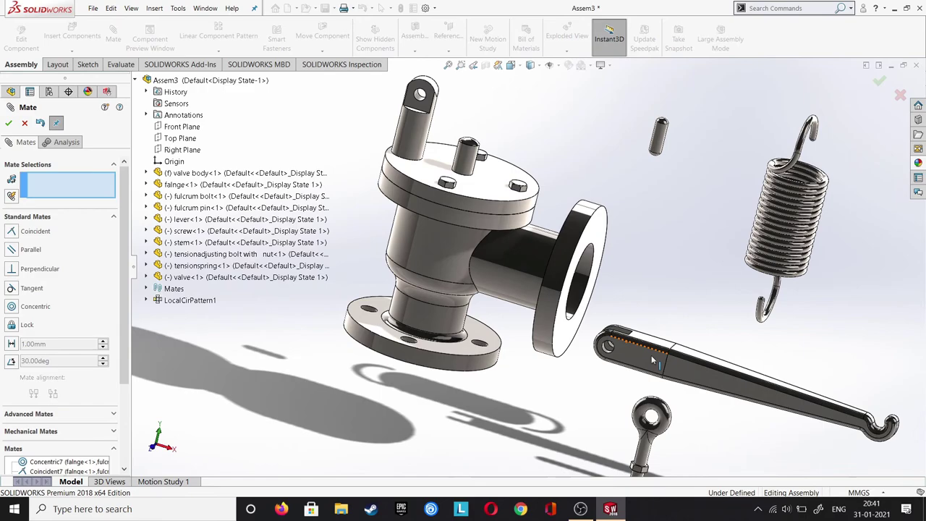
left_click(608, 348)
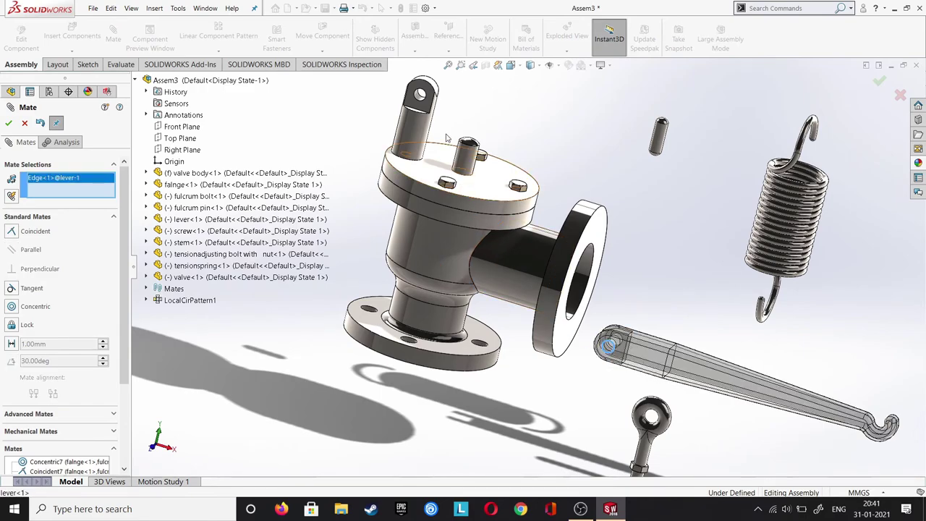
left_click(422, 101)
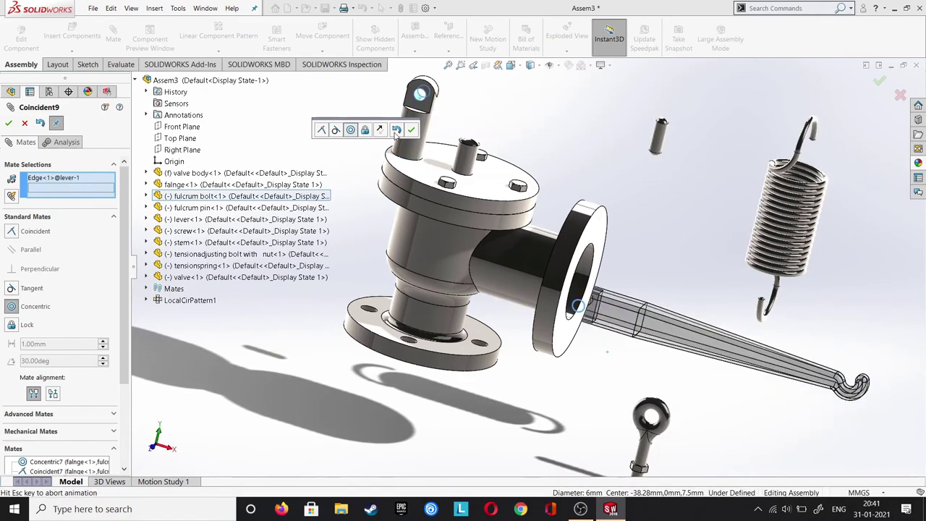
left_click(411, 129)
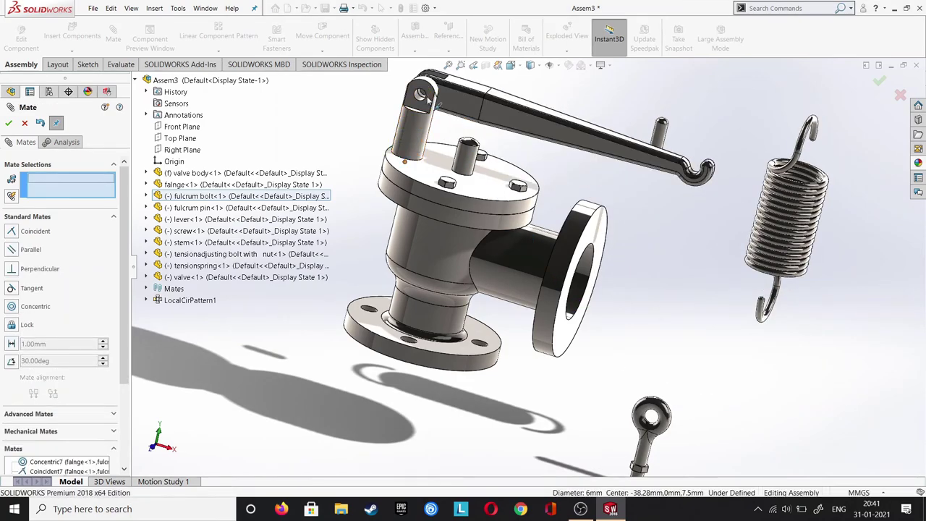
left_click(427, 98)
mouse_move(420, 89)
middle_mouse_down()
mouse_move(504, 125)
mouse_move(437, 90)
middle_mouse_up()
left_click(409, 87)
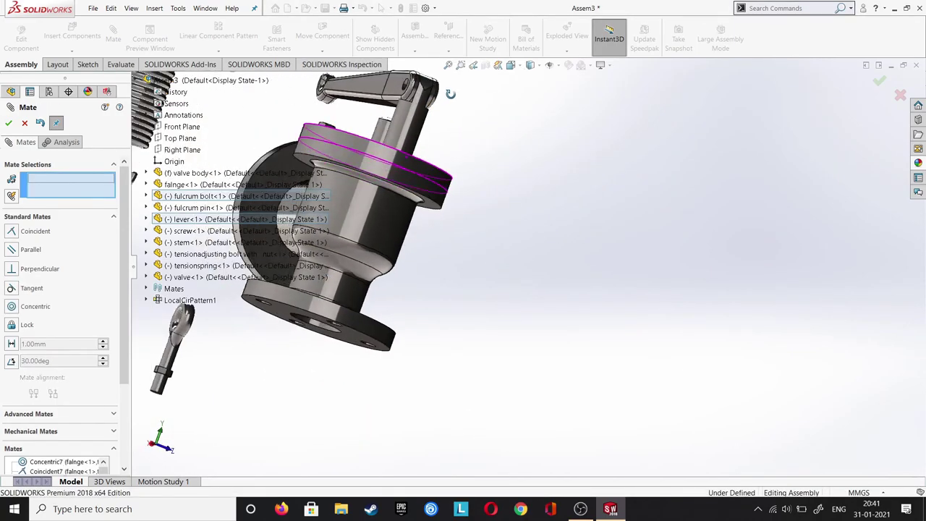
Add a Tangent mate resting the lever's underside on the valve stem's top face.
middle_click_drag(475, 94, 524, 105)
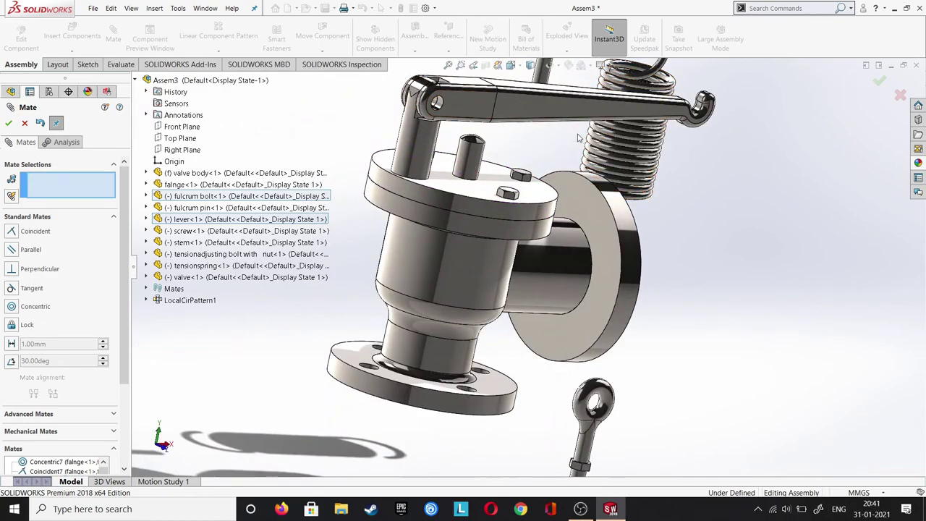
middle_click_drag(760, 175, 457, 161)
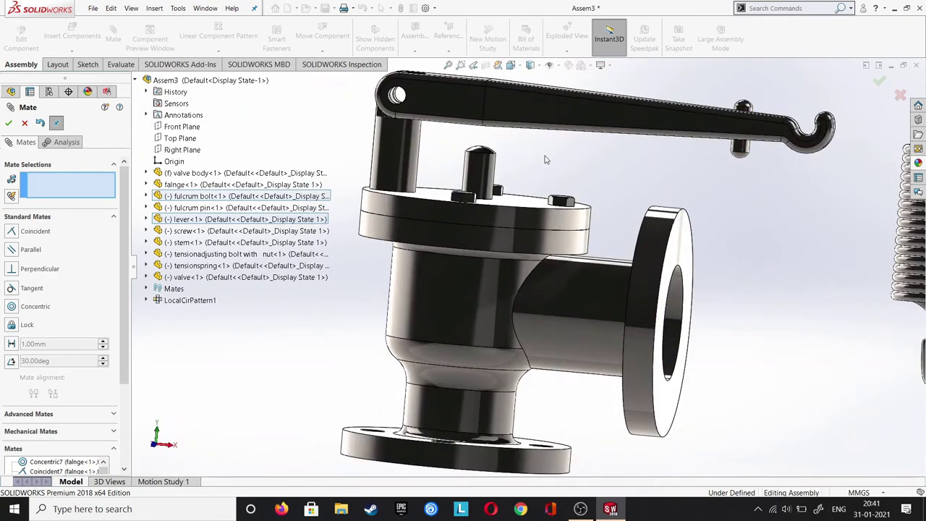
scroll(457, 161, "down", 3)
left_click(456, 163)
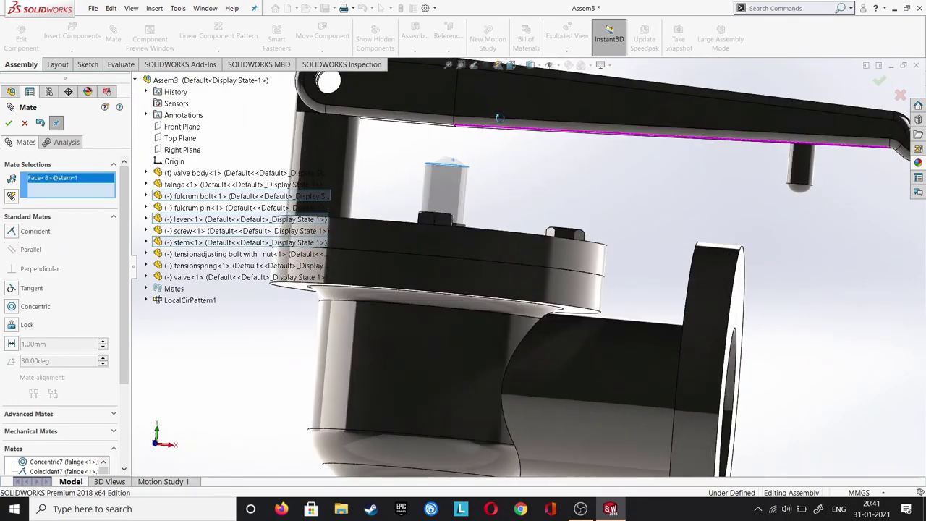
middle_click_drag(463, 148, 441, 134)
left_click(432, 131)
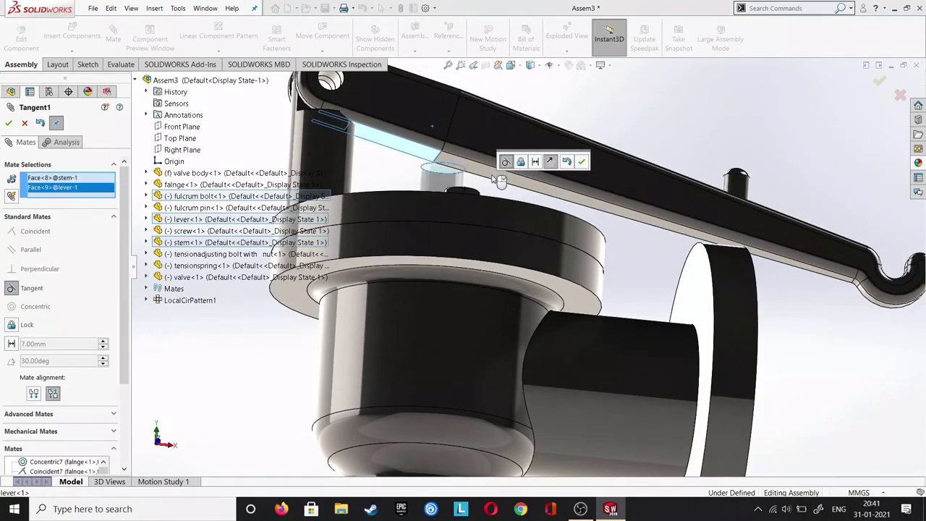
scroll(577, 212, "up", 2)
scroll(577, 212, "up", 2)
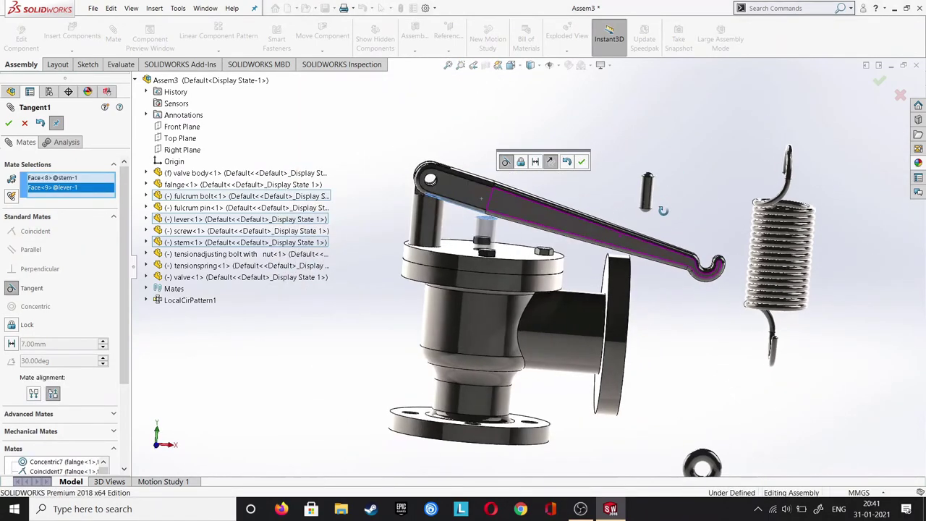
scroll(590, 178, "up", 1)
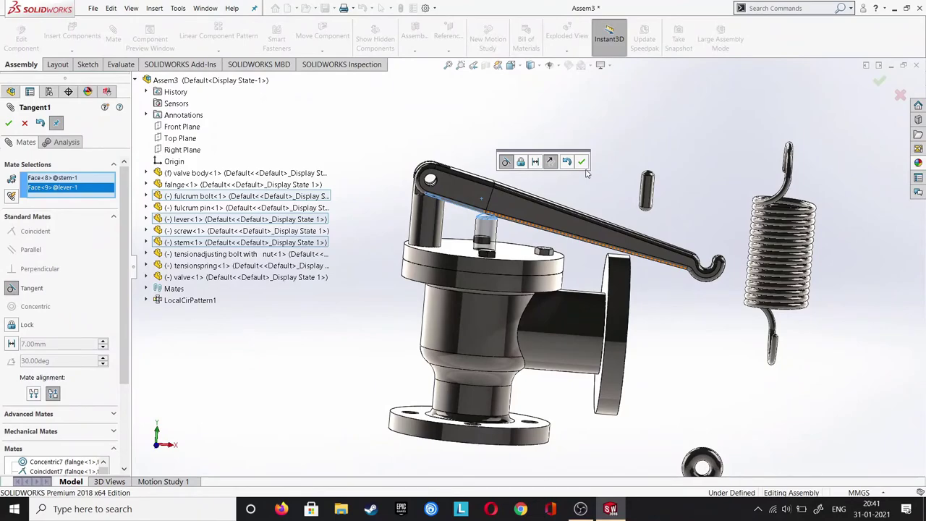
scroll(590, 178, "down", 3)
key("Return")
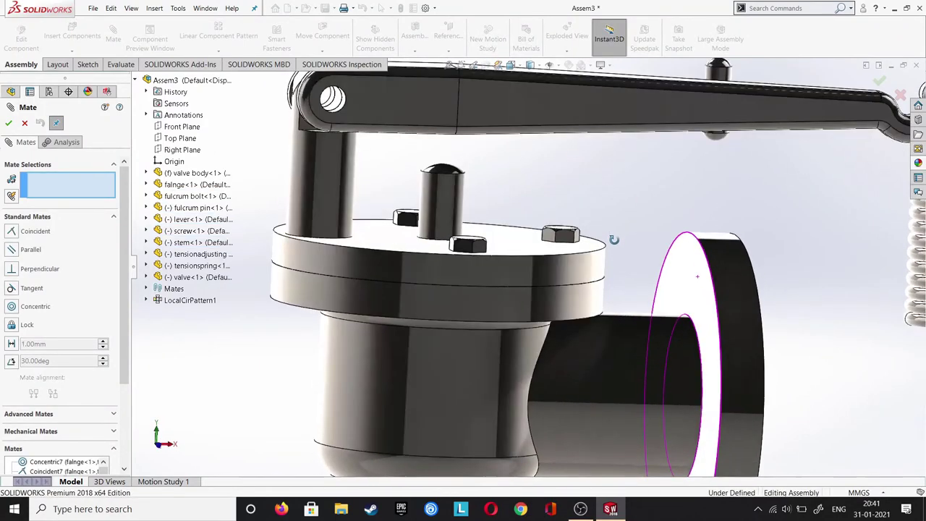
Mate the fulcrum pin concentric with the lever's pivot hole.
middle_click_drag(612, 189, 444, 209)
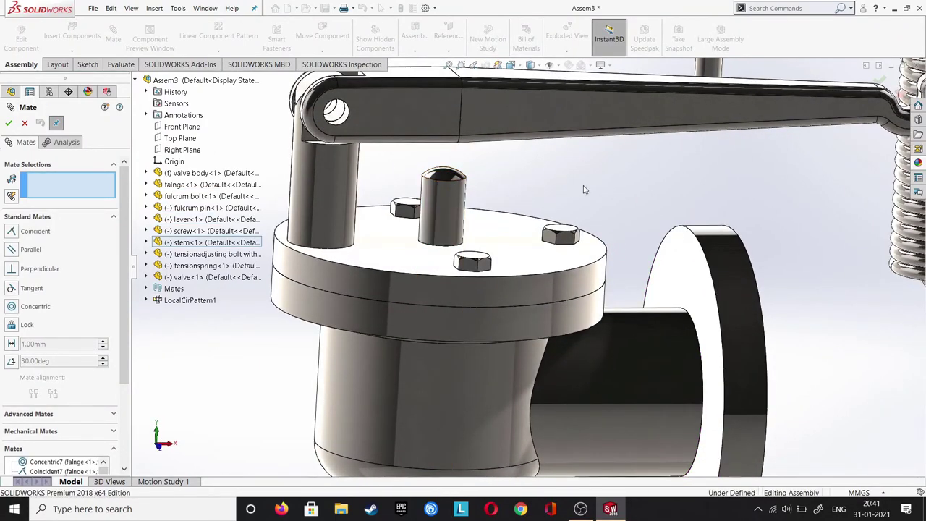
scroll(684, 222, "up", 1)
scroll(684, 222, "up", 1)
scroll(684, 222, "up", 1)
middle_click_drag(684, 222, 665, 225)
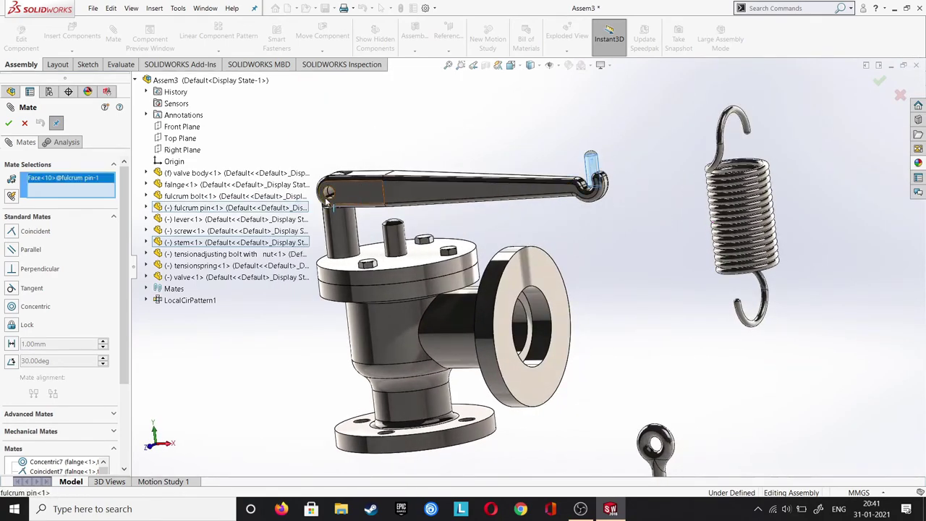
middle_click_drag(423, 151, 327, 193)
scroll(327, 194, "up", 2)
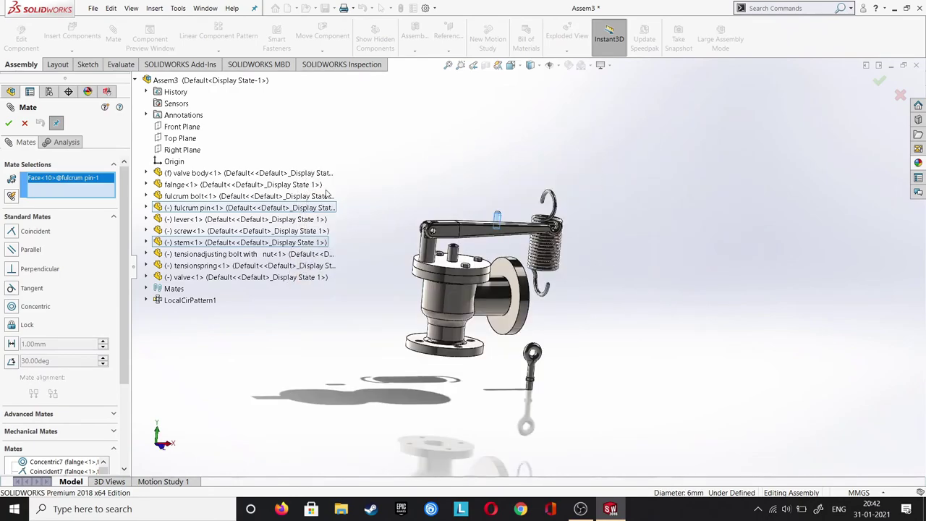
scroll(444, 233, "down", 3)
scroll(472, 244, "down", 3)
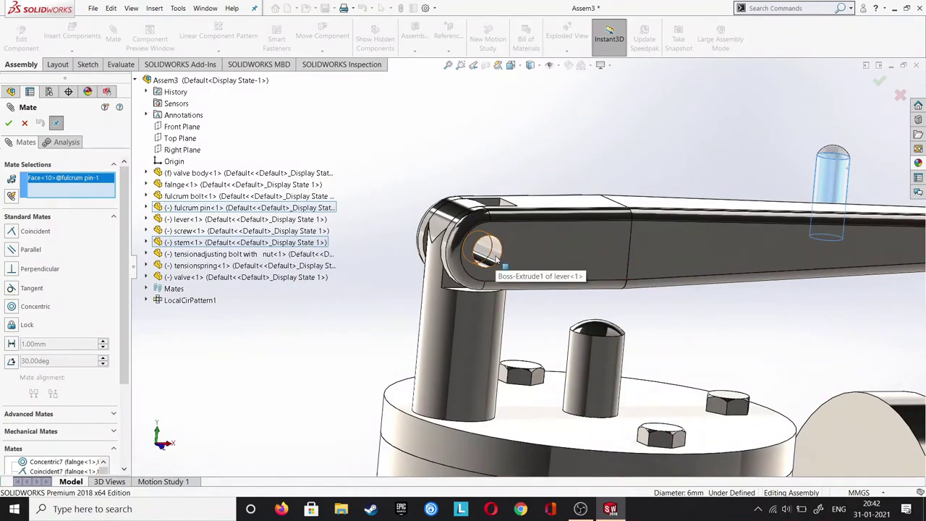
left_click(495, 258)
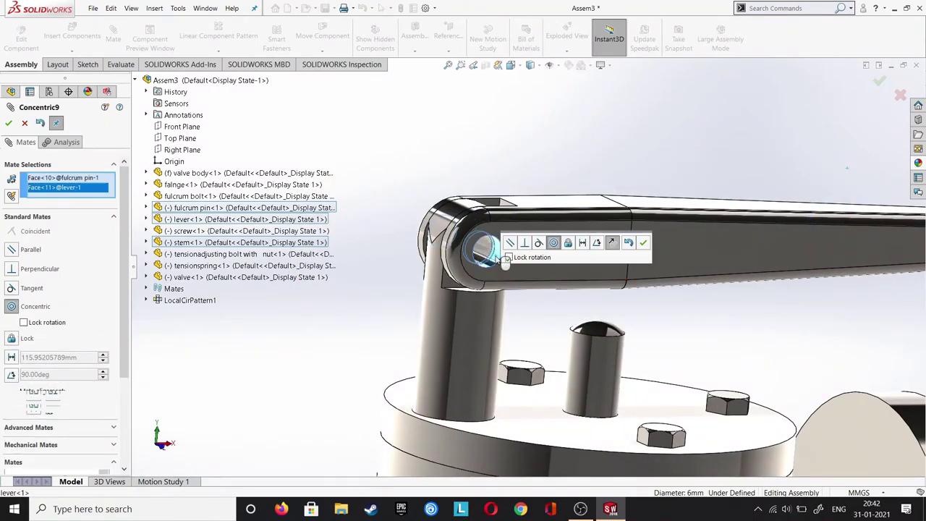
left_click(643, 243)
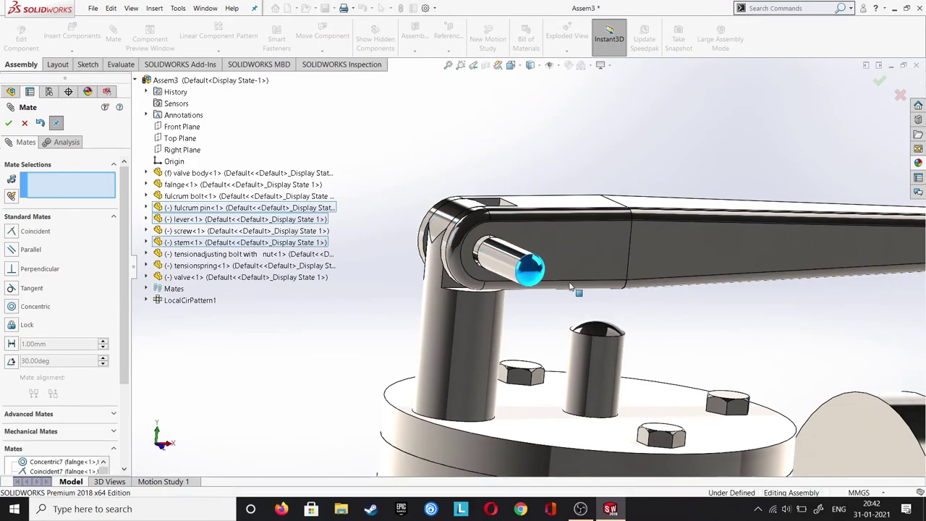
Make the pin's end edge coincident with the lever's side face for a flush fit.
left_click(518, 278)
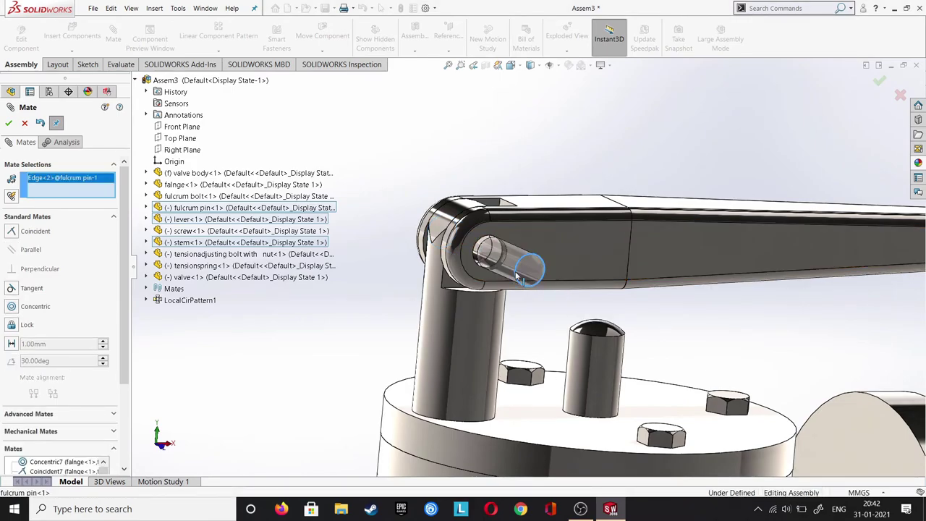
left_click(512, 235)
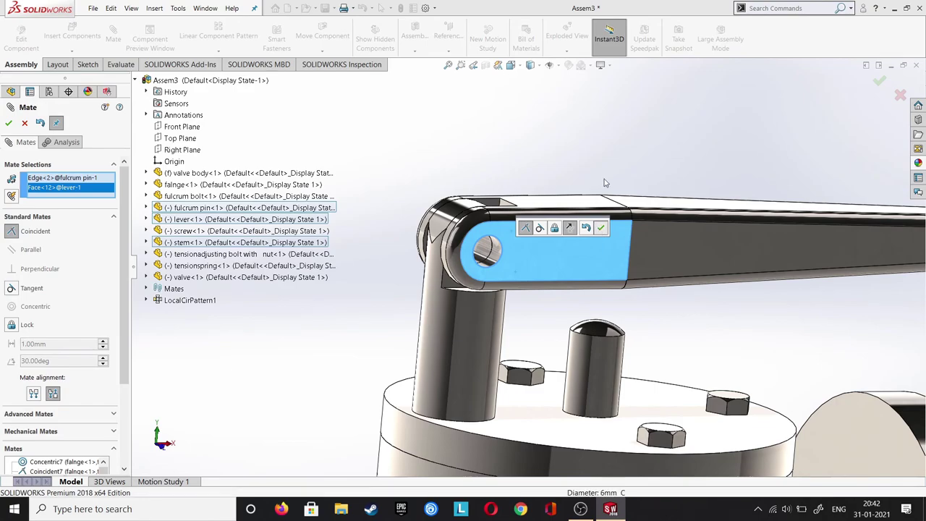
key("Return")
scroll(672, 165, "up", 5)
mouse_move(723, 275)
middle_mouse_down()
mouse_move(790, 298)
mouse_move(729, 387)
middle_mouse_up()
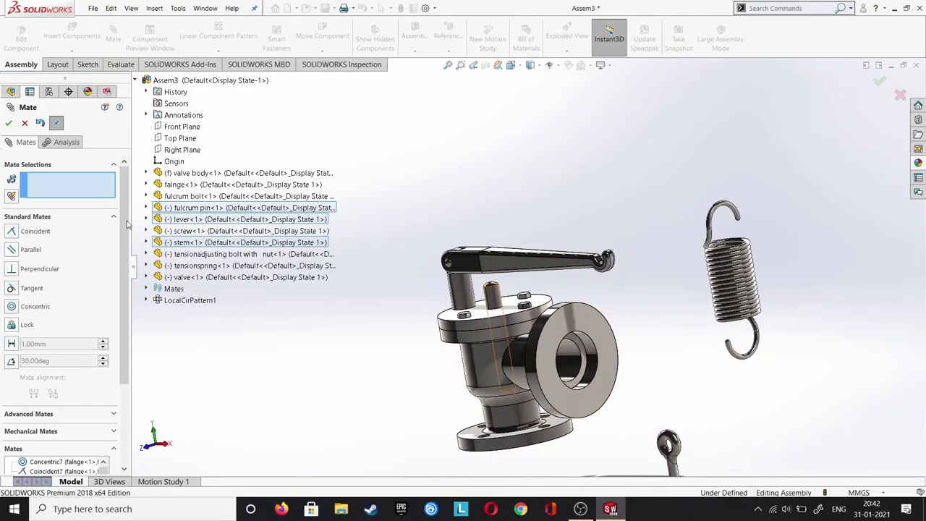
Mate the tension spring's and adjusting bolt's Front Planes coincident.
left_click(146, 266)
left_click(197, 323)
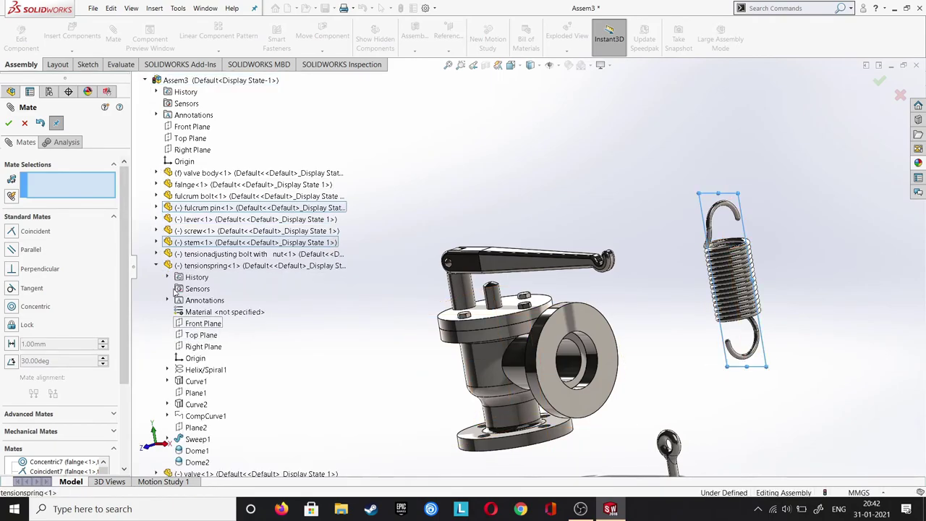
left_click(156, 254)
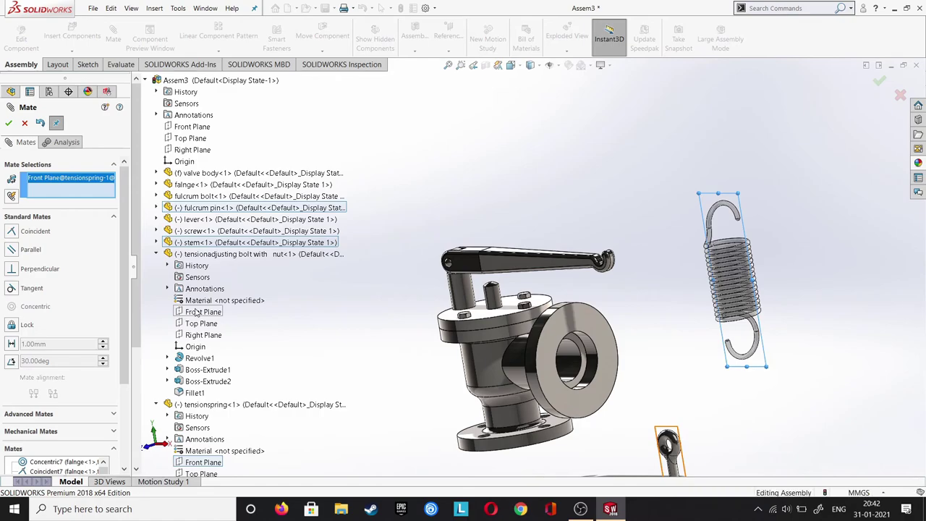
left_click(197, 312)
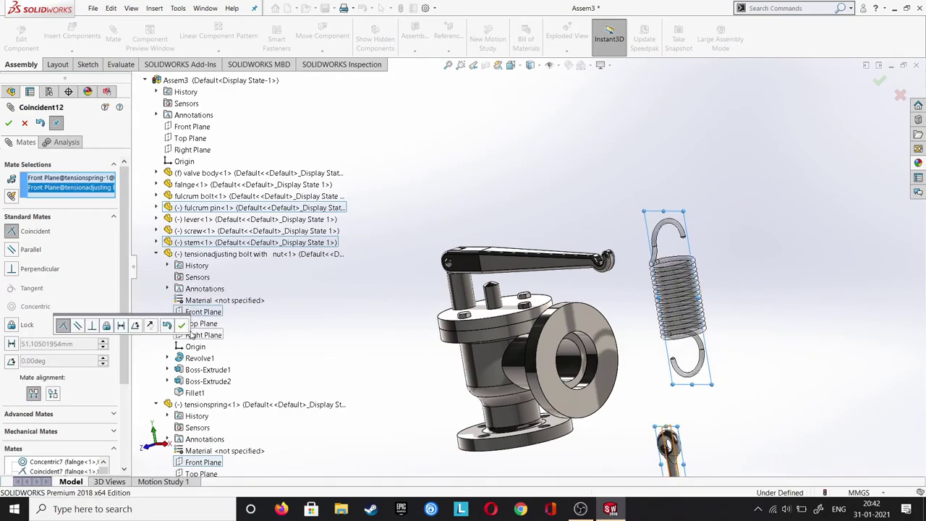
left_click(181, 325)
Mate the adjusting bolt's and tension spring's Right Planes coincident.
left_click(203, 335)
scroll(240, 352, "down", 3)
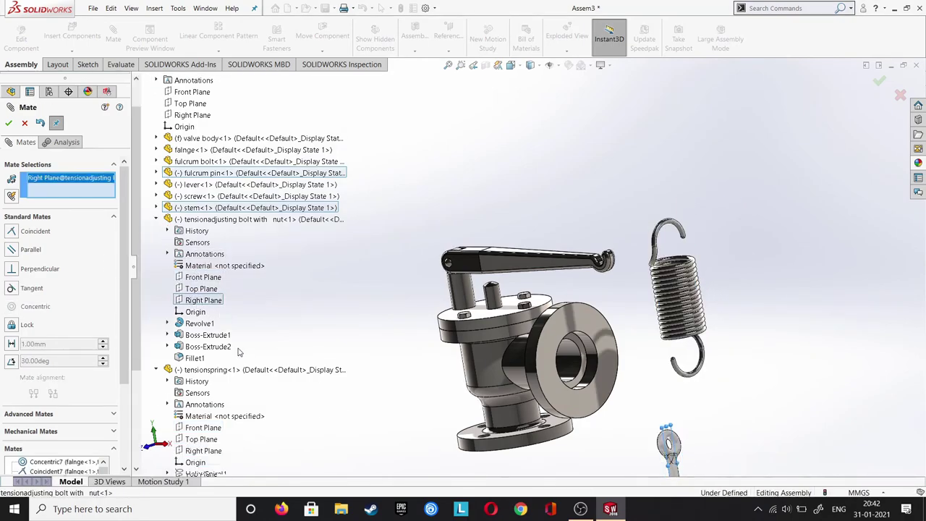
scroll(239, 352, "down", 2)
left_click(203, 382)
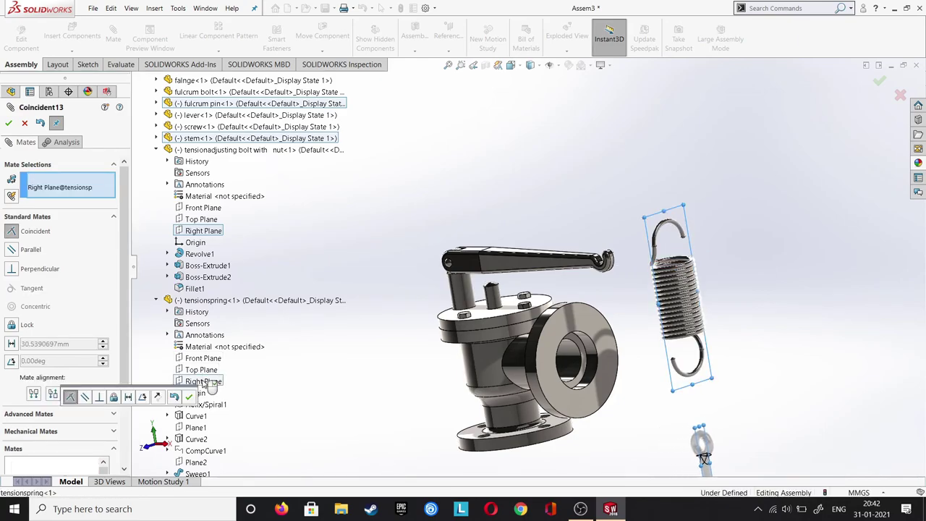
left_click(189, 398)
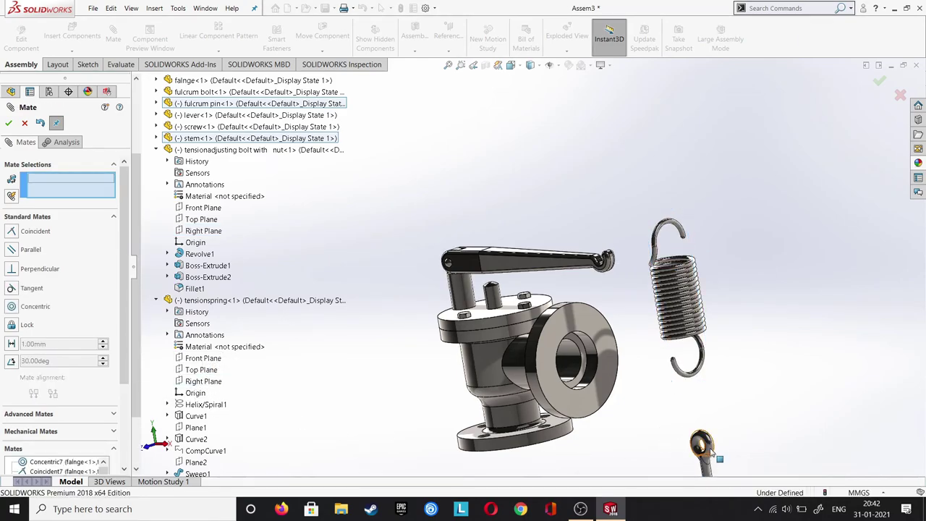
Add a 15.5 mm Distance mate between the eye bolt's and spring's axes.
left_click_drag(707, 430, 691, 366)
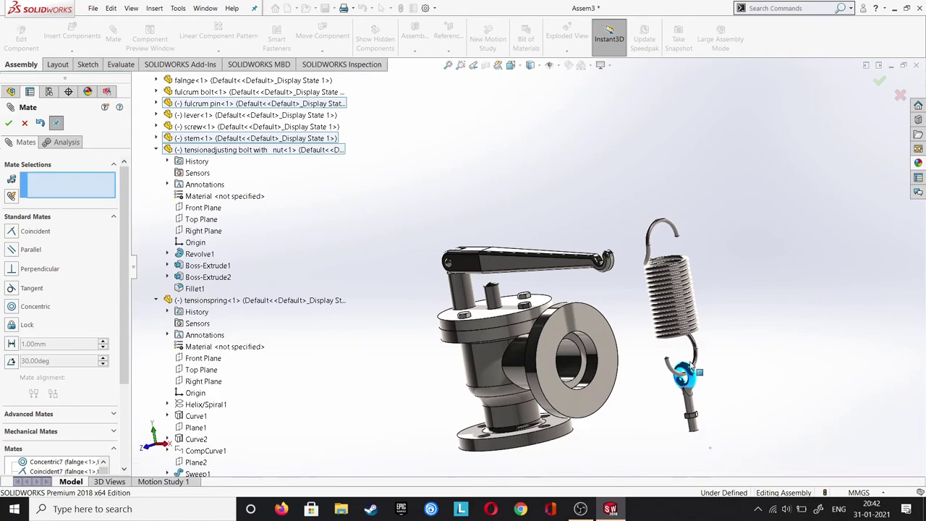
left_click_drag(698, 371, 701, 364)
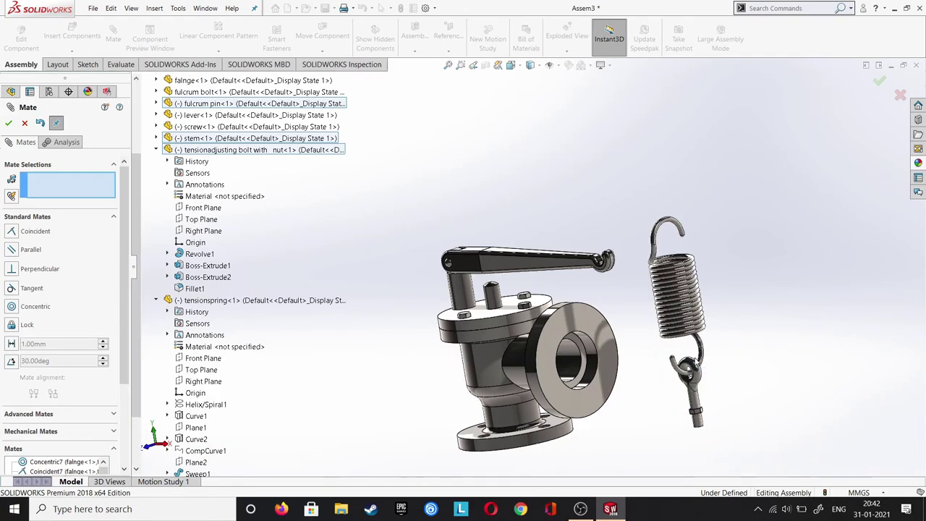
middle_click_drag(689, 376, 713, 319)
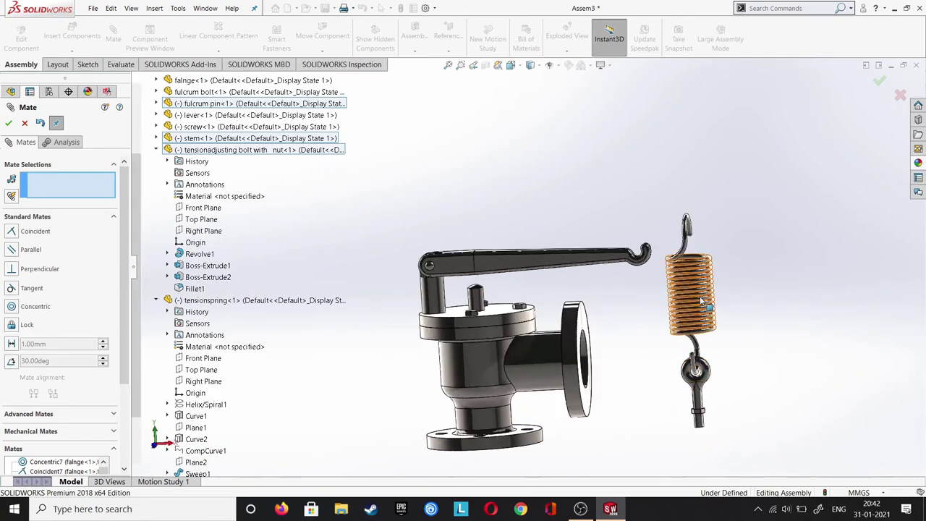
scroll(721, 382, "down", 5)
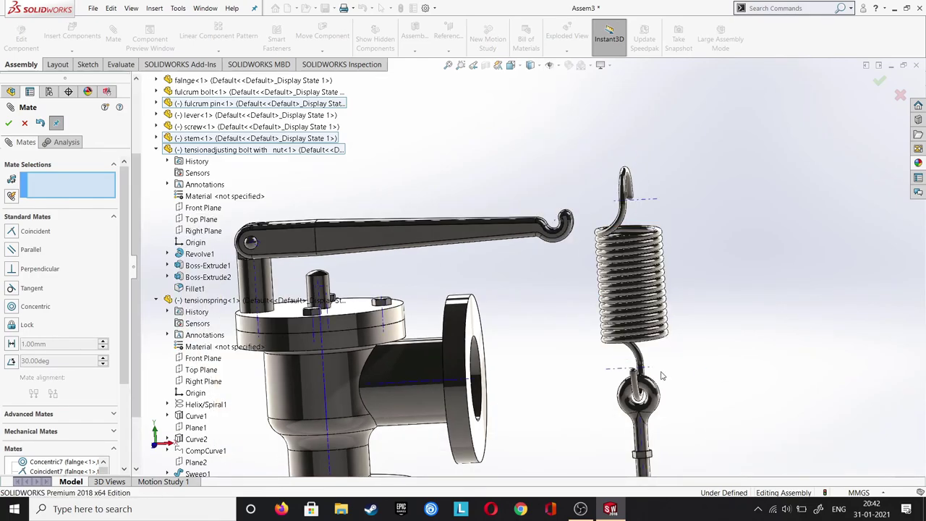
mouse_move(662, 297)
middle_mouse_down()
mouse_move(463, 376)
mouse_move(493, 329)
middle_mouse_up()
scroll(463, 376, "up", 3)
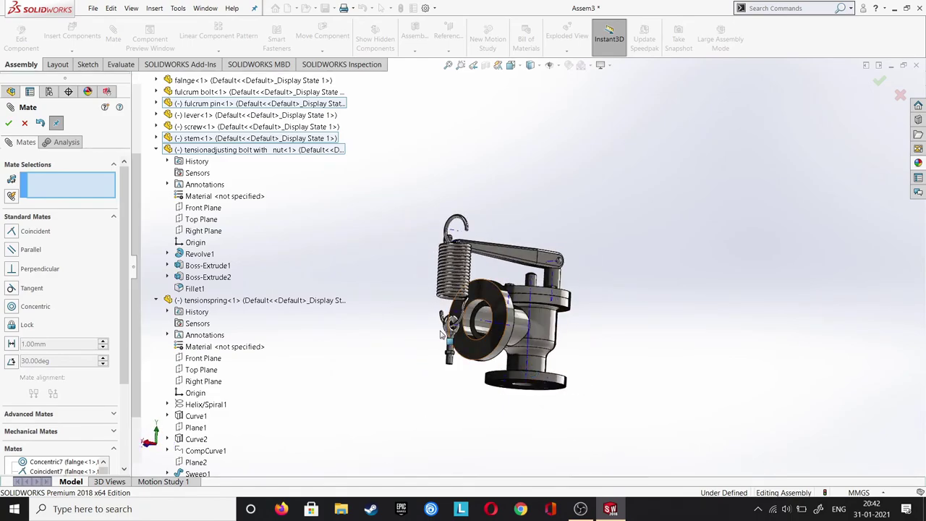
scroll(449, 322, "down", 5)
middle_click_drag(392, 271, 427, 262)
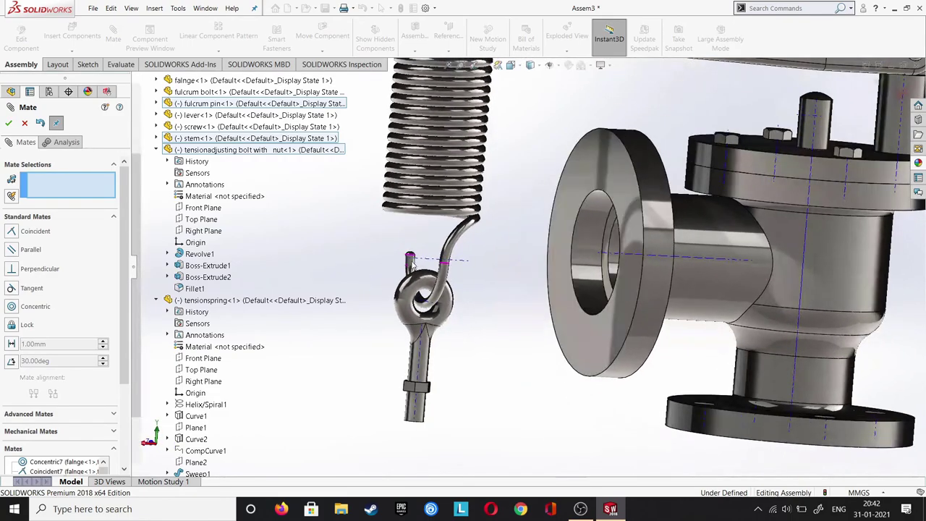
left_click(430, 309)
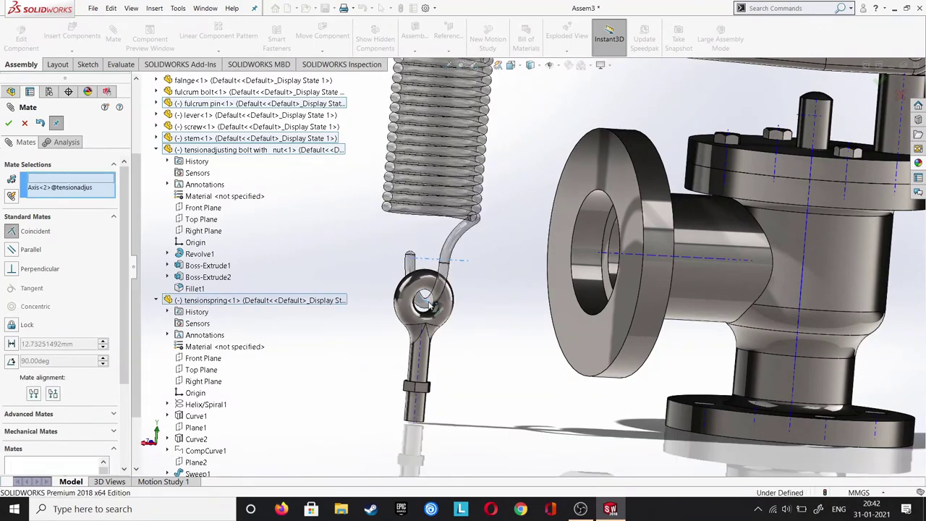
left_click(369, 320)
type("15.5")
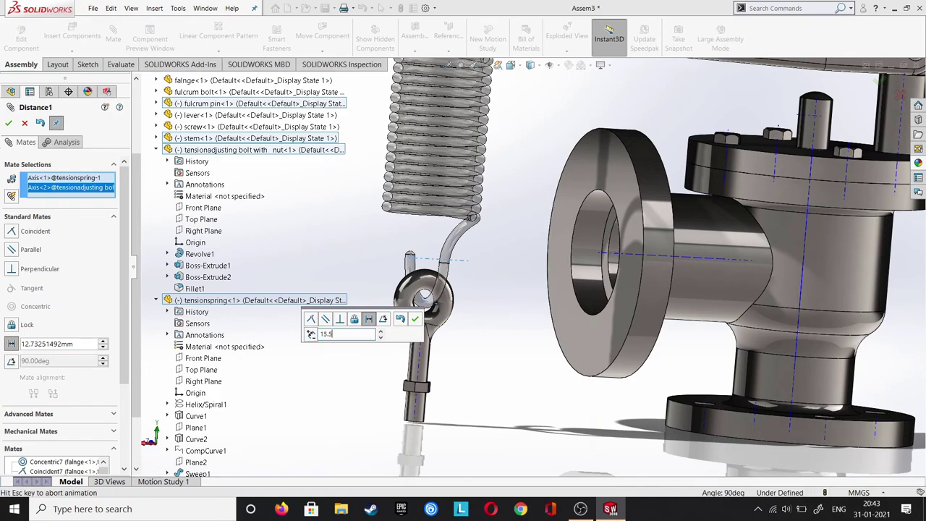
key("Return")
left_click(416, 319)
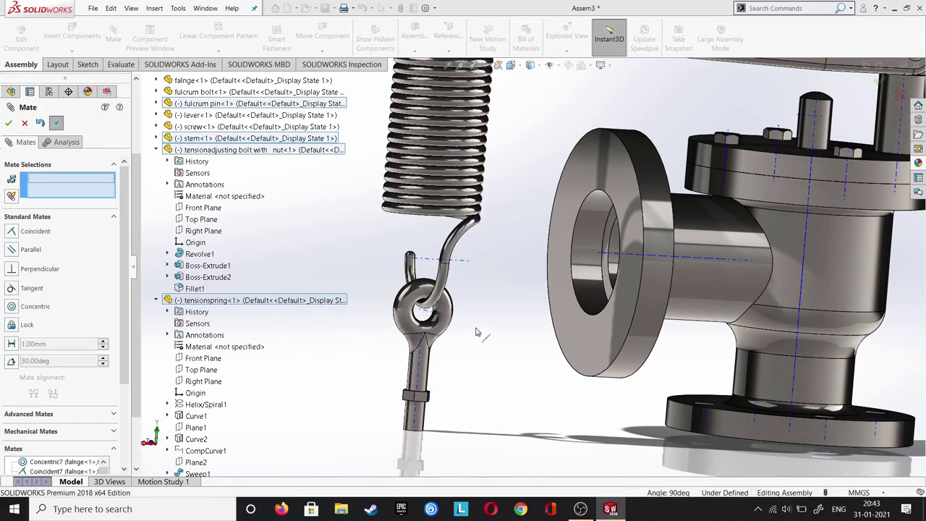
scroll(478, 309, "up", 3)
scroll(452, 210, "up", 2)
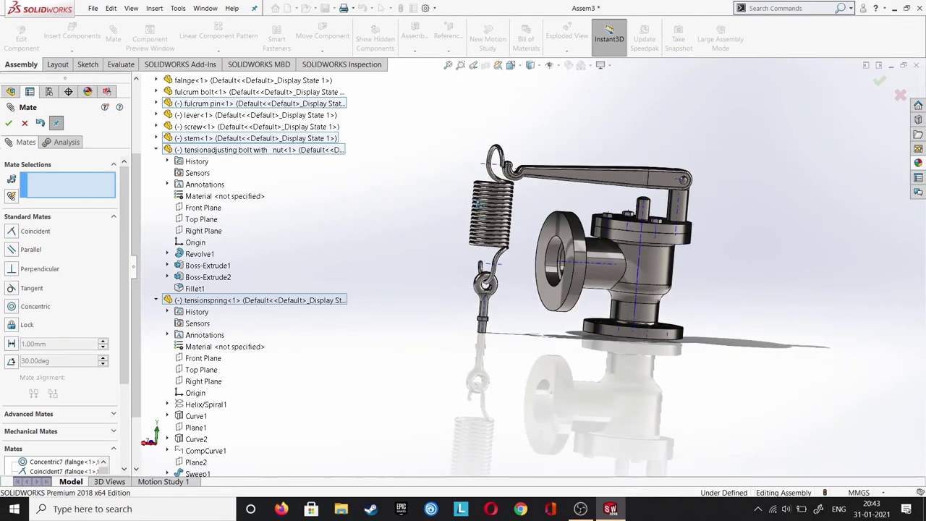
Clear the old selections, then pick the tension spring's and lever's Front Planes for a coincident mate.
middle_click_drag(478, 204, 671, 180)
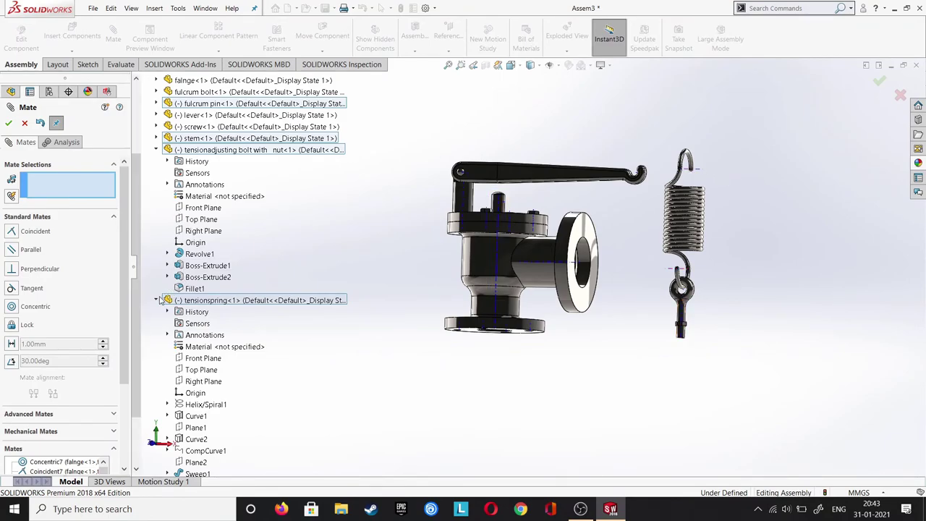
left_click(156, 150)
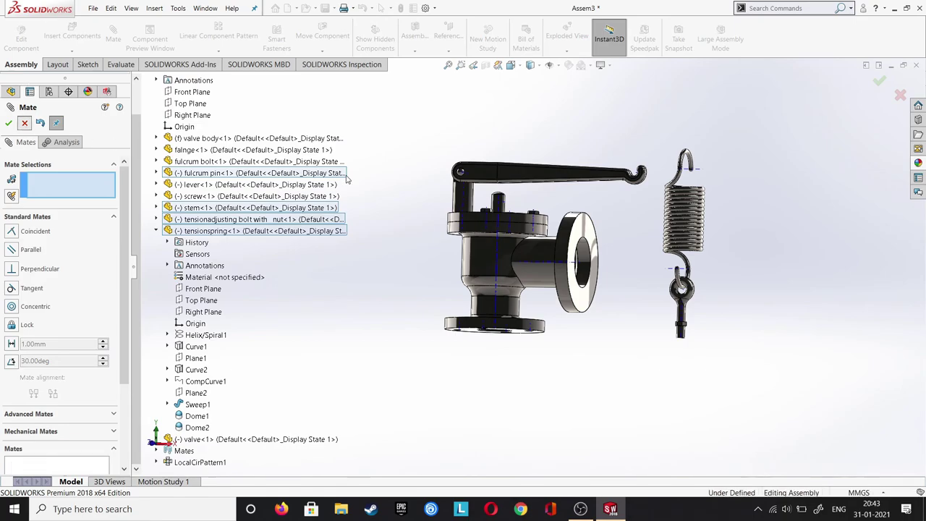
key("Escape")
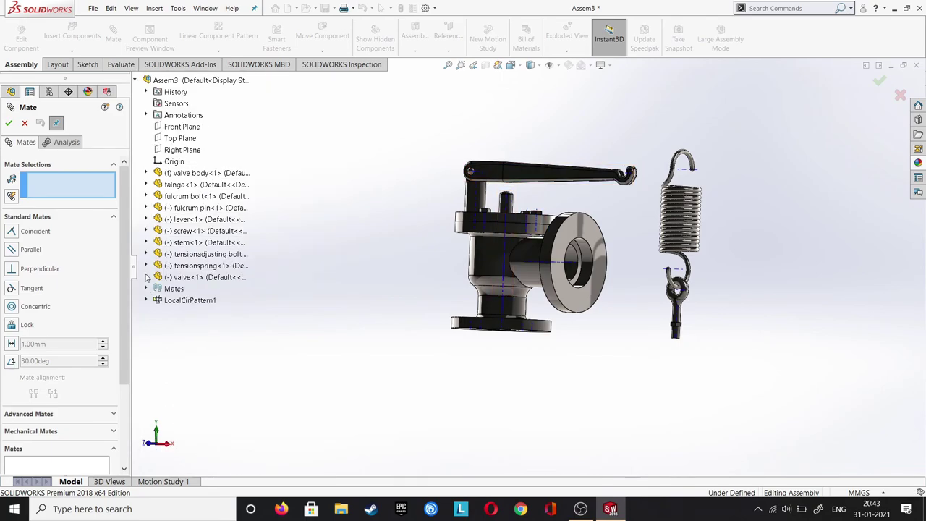
left_click(147, 267)
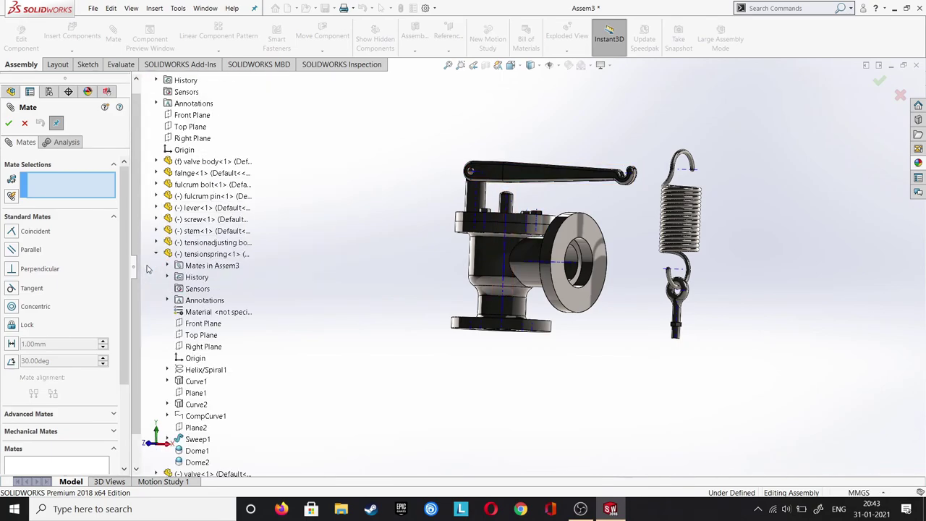
left_click(204, 323)
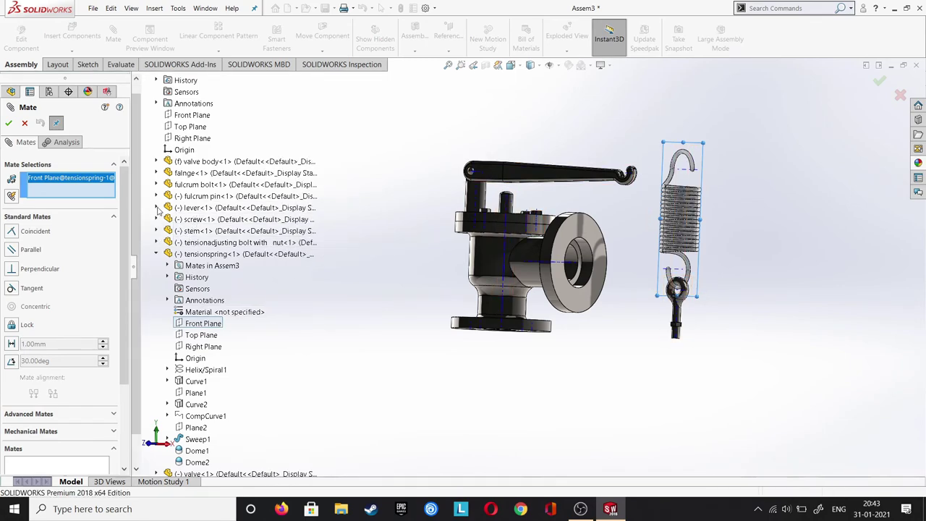
left_click(156, 208)
left_click(202, 278)
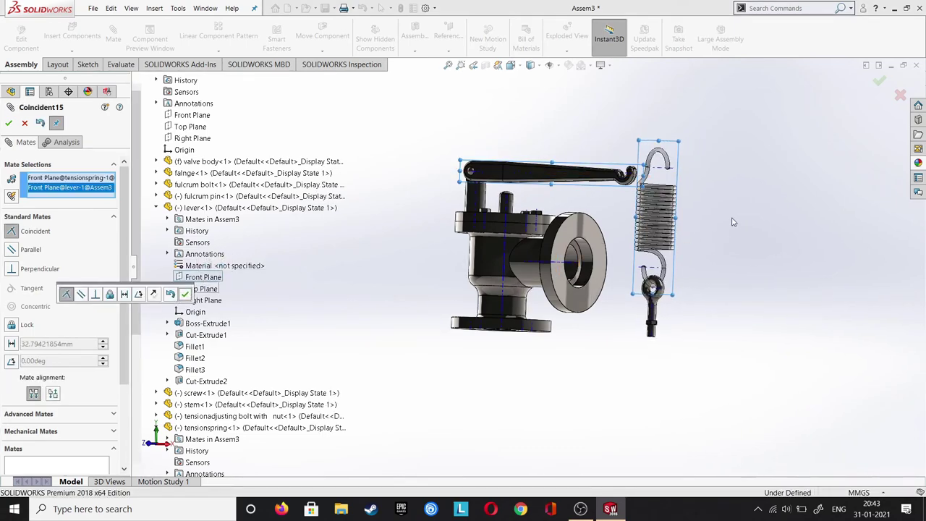
Accept the spring-to-lever Front Plane coincident mate and bring the spring hook near the lever end.
left_click(184, 294)
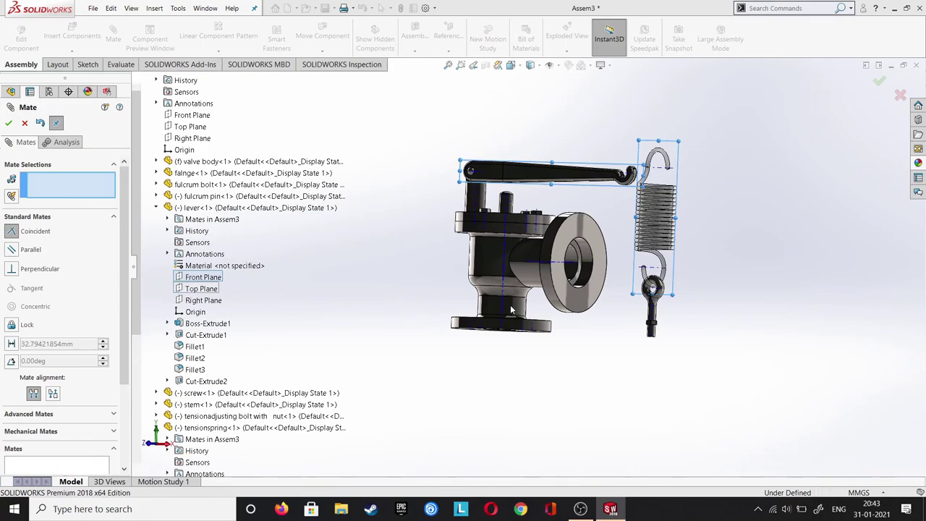
mouse_move(658, 239)
left_mouse_down()
mouse_move(623, 237)
mouse_move(643, 183)
left_mouse_up()
scroll(642, 184, "down", 3)
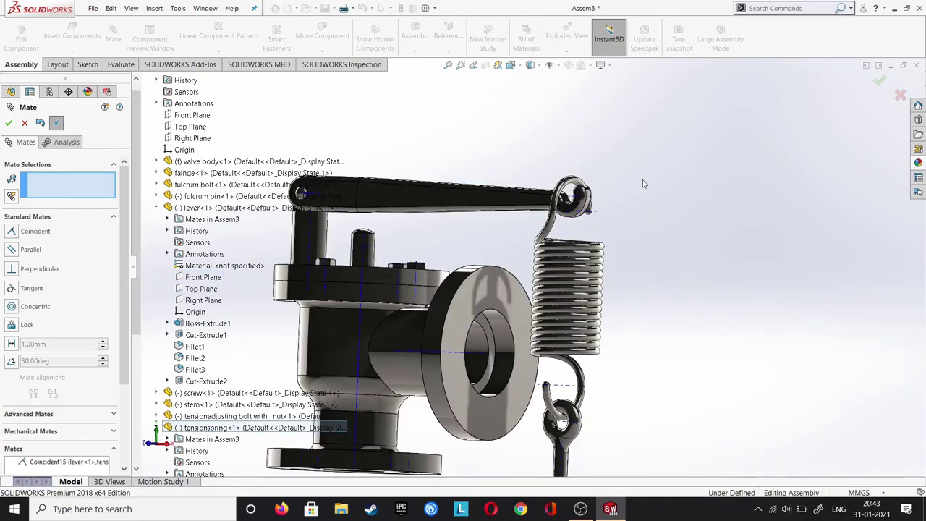
scroll(630, 193, "down", 2)
mouse_move(618, 217)
middle_mouse_down()
mouse_move(612, 234)
mouse_move(571, 234)
mouse_move(513, 211)
middle_mouse_up()
left_click_drag(510, 217, 506, 237)
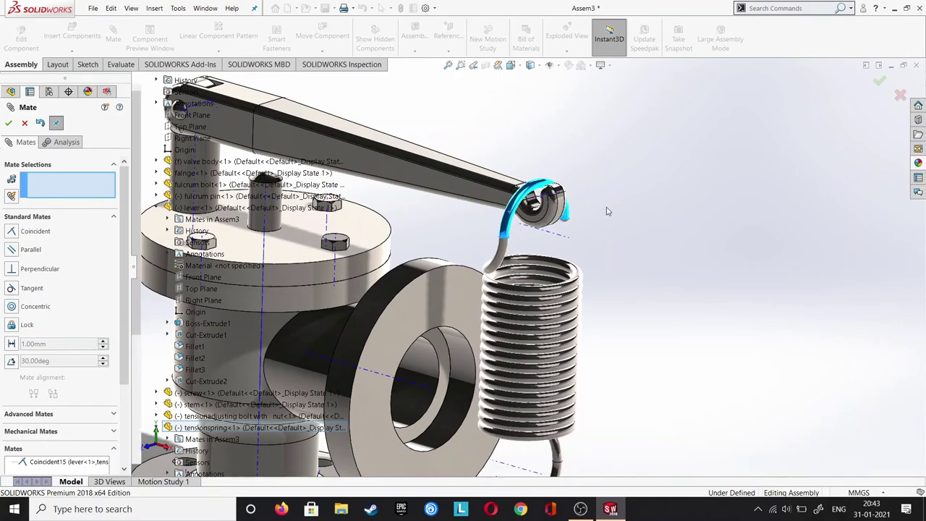
mouse_move(608, 207)
middle_mouse_down()
mouse_move(622, 193)
mouse_move(621, 177)
middle_mouse_up()
scroll(615, 176, "down", 2)
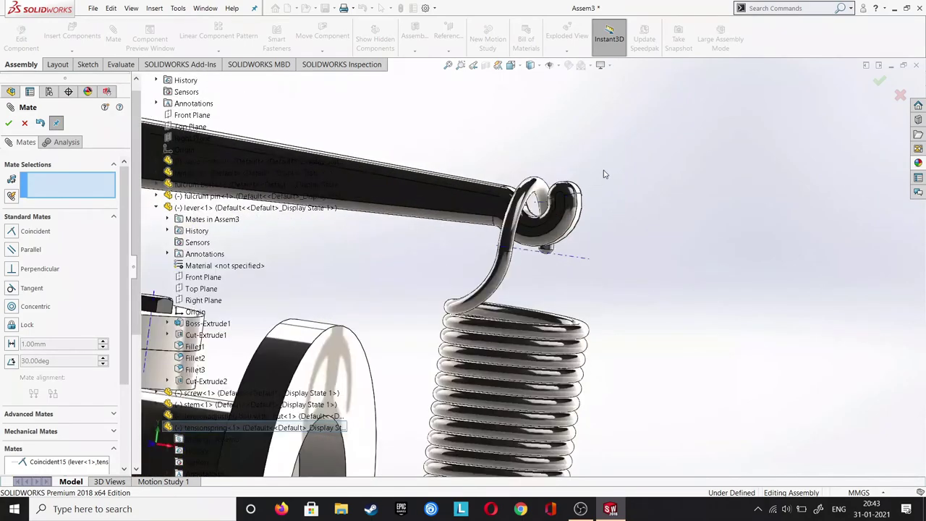
scroll(605, 174, "down", 2)
left_click(536, 307)
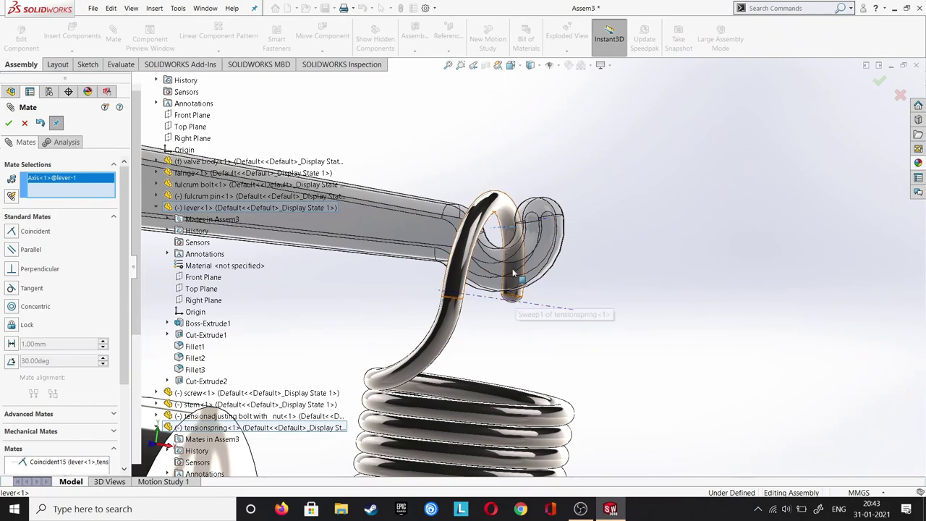
key("Escape")
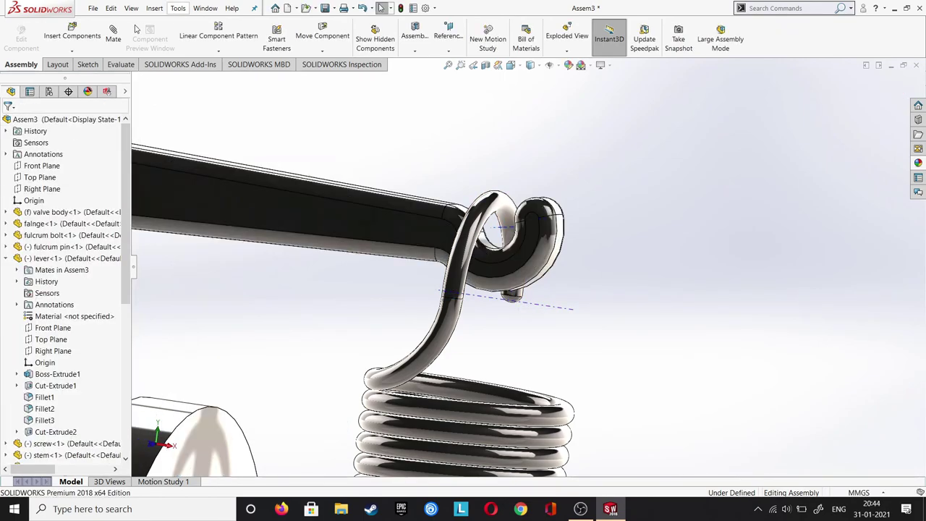
Add a Tangent mate between the spring hook's face and the lever end's face.
key("Return")
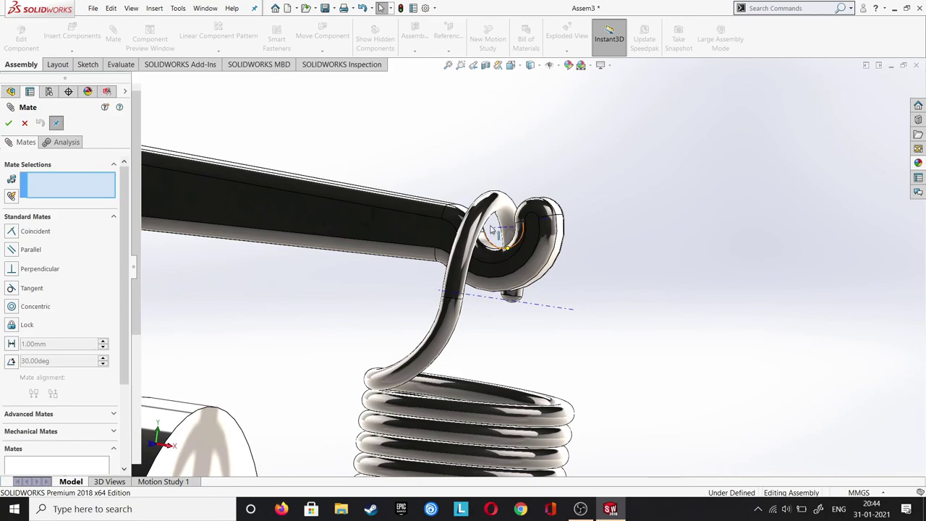
left_click(498, 217)
mouse_move(568, 185)
middle_mouse_down()
mouse_move(558, 236)
mouse_move(463, 447)
middle_mouse_up()
left_click(458, 446)
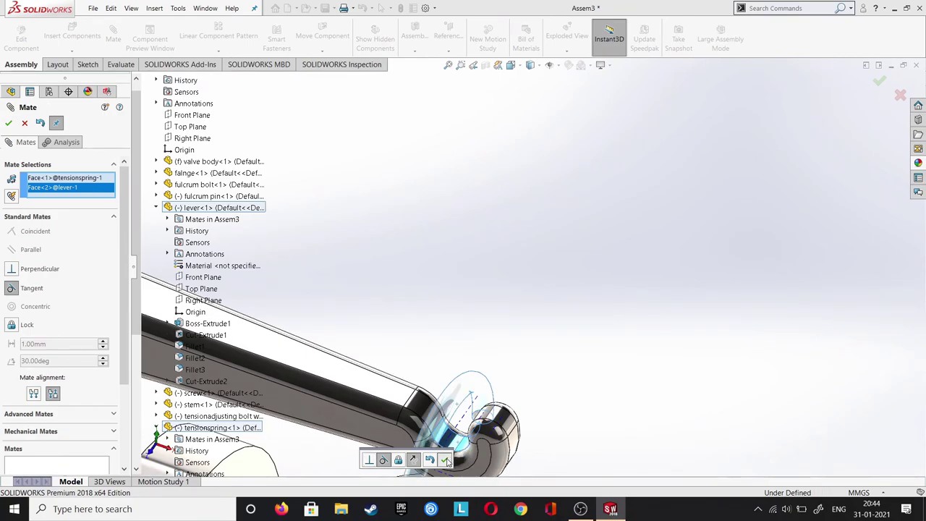
left_click(445, 460)
Add a second Tangent mate between another hook face and the lever end's face.
mouse_move(553, 318)
middle_mouse_down()
mouse_move(586, 283)
mouse_move(610, 283)
mouse_move(550, 340)
middle_mouse_up()
scroll(605, 295, "down", 2)
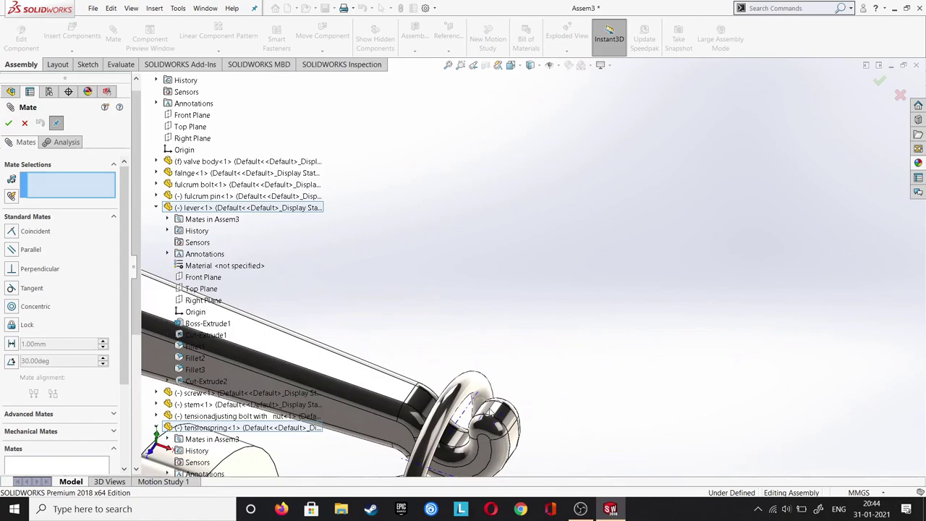
middle_click_drag(496, 390, 598, 327)
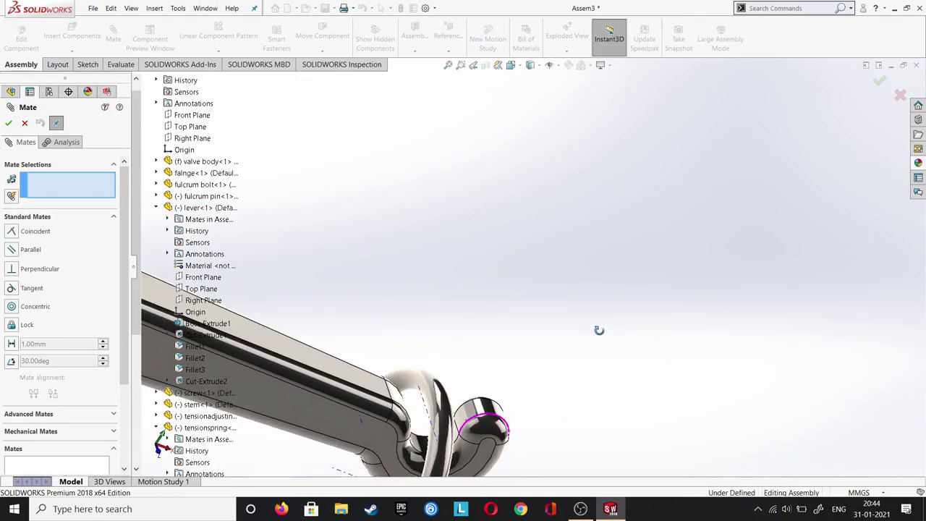
left_click(427, 414)
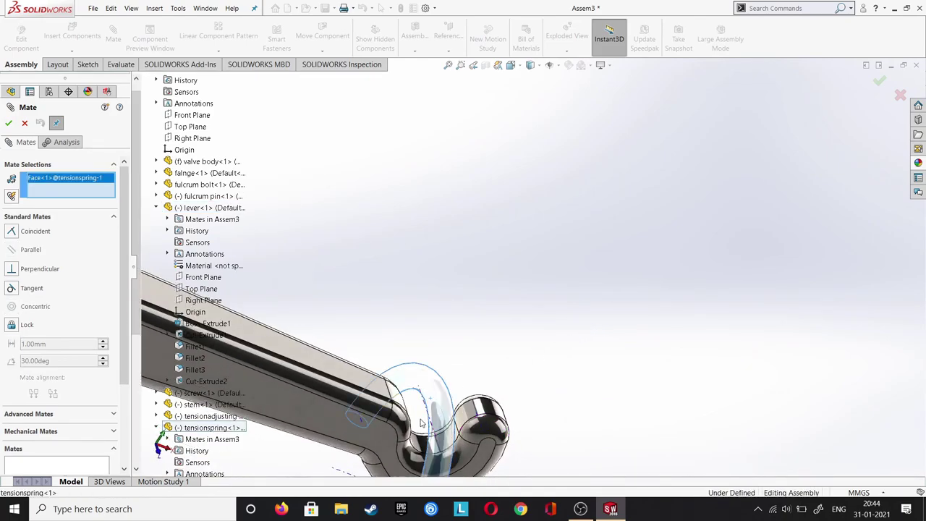
mouse_move(459, 335)
middle_mouse_down()
mouse_move(504, 372)
mouse_move(427, 353)
middle_mouse_up()
left_click(432, 407)
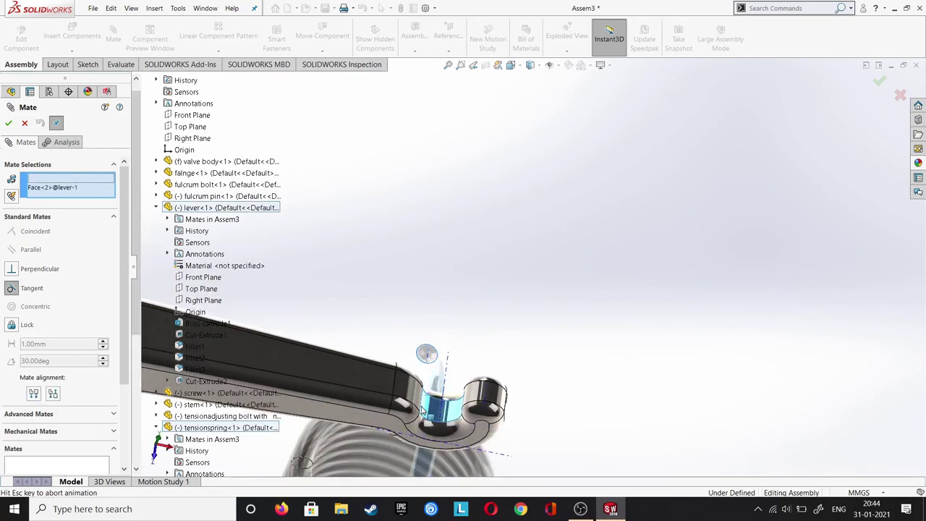
left_click(408, 423)
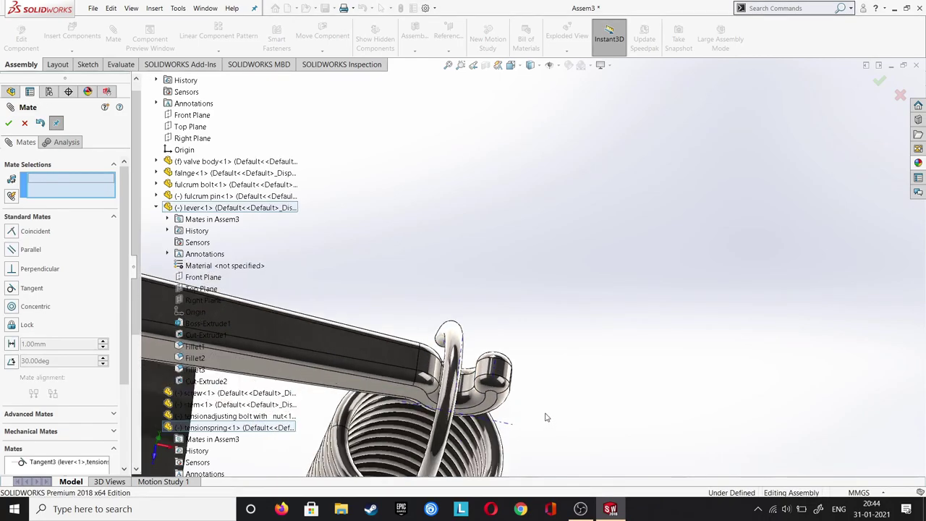
Hold the spring's axis 12.50 mm from the lever's axis with a Distance mate.
mouse_move(545, 394)
middle_mouse_down()
mouse_move(536, 289)
mouse_move(515, 257)
mouse_move(506, 268)
middle_mouse_up()
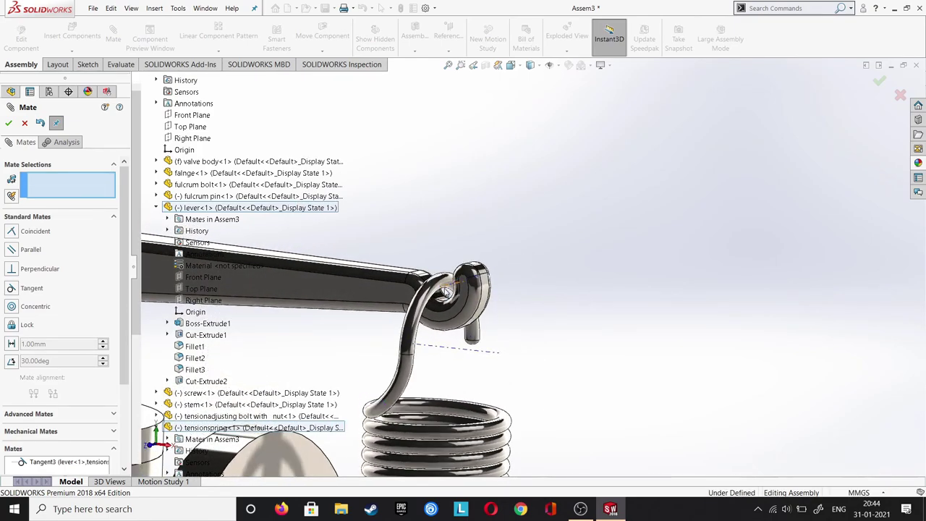
left_click(448, 351)
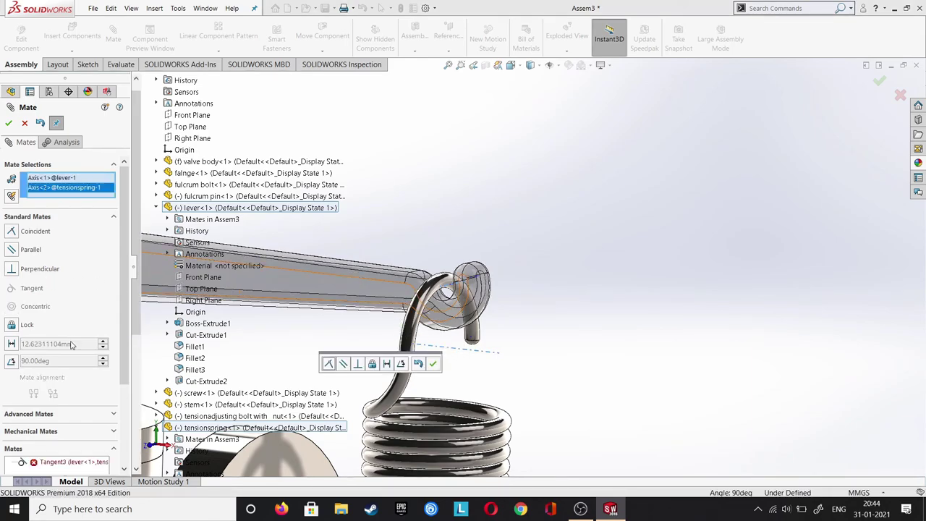
left_click(11, 345)
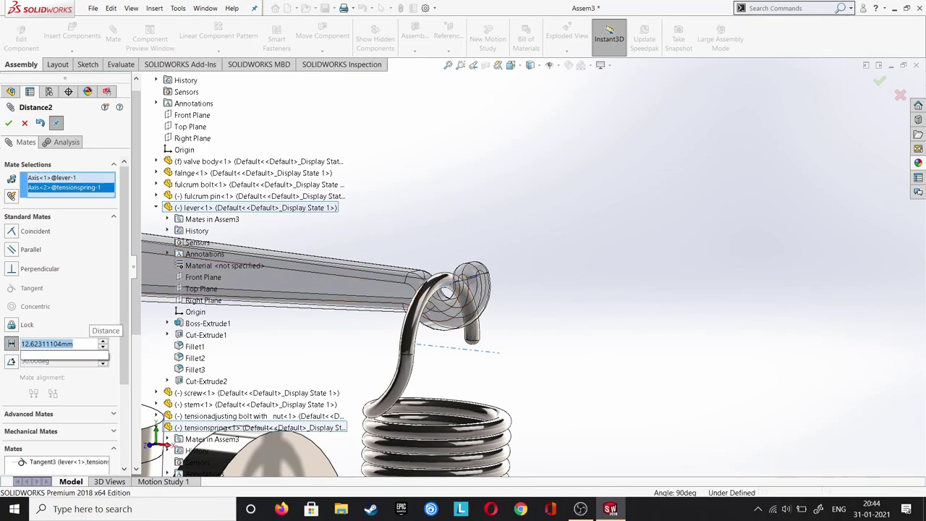
type("125")
key("Return")
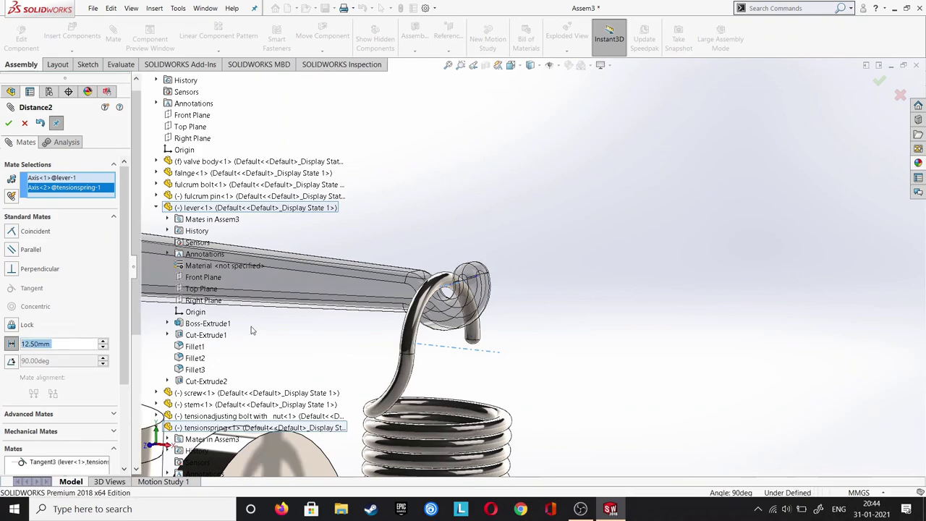
left_click(8, 123)
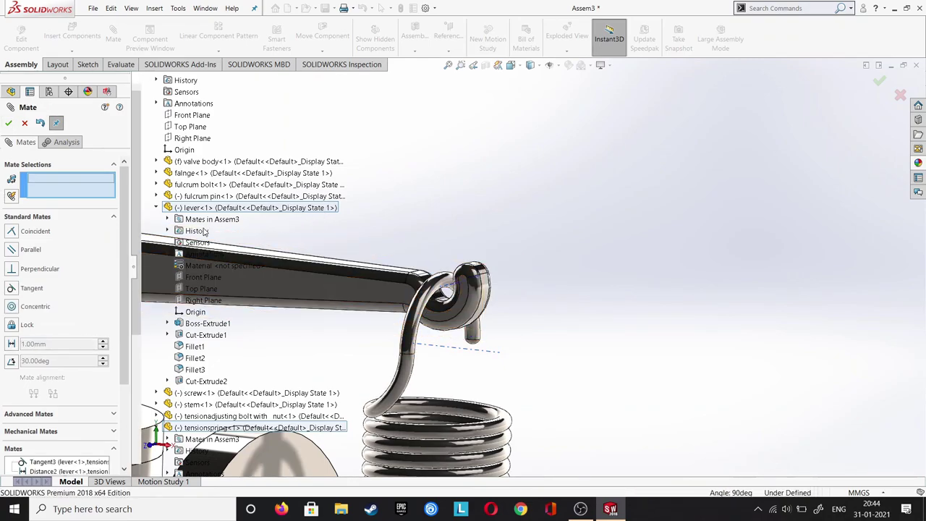
Remove the stray lever Right Plane selection and close the Mate tool.
left_click(203, 300)
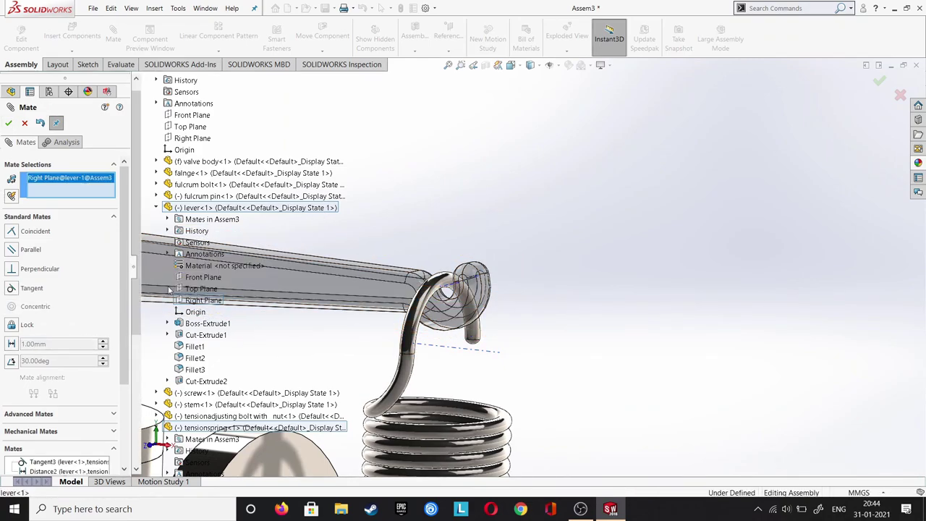
right_click(57, 185)
left_click(84, 198)
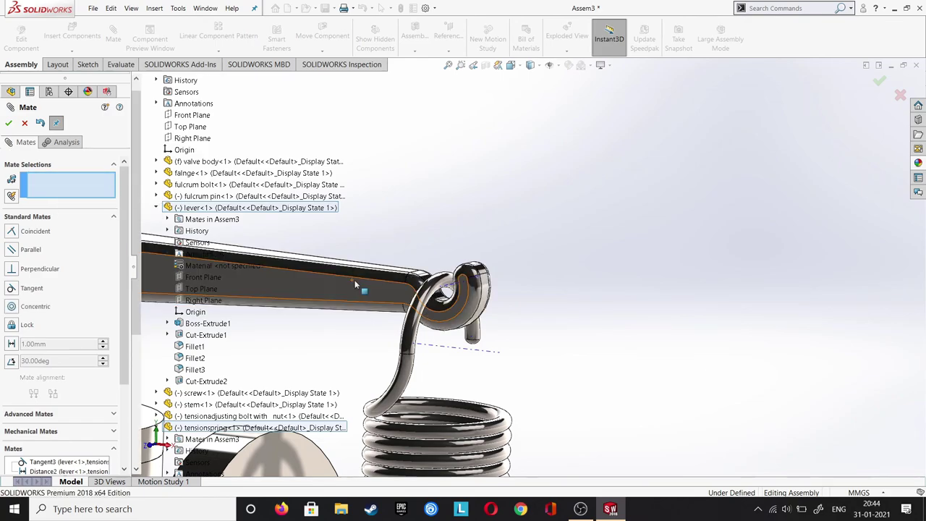
left_click(8, 123)
Swing the lever about its fulcrum to confirm it pivots with the spring attached.
scroll(478, 326, "up", 6)
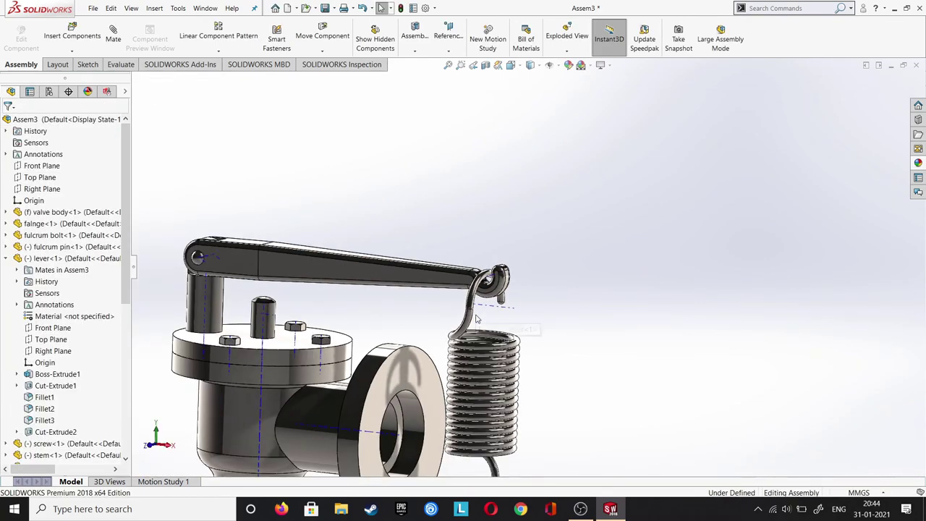
mouse_move(296, 249)
middle_mouse_down()
mouse_move(360, 246)
mouse_move(533, 87)
middle_mouse_up()
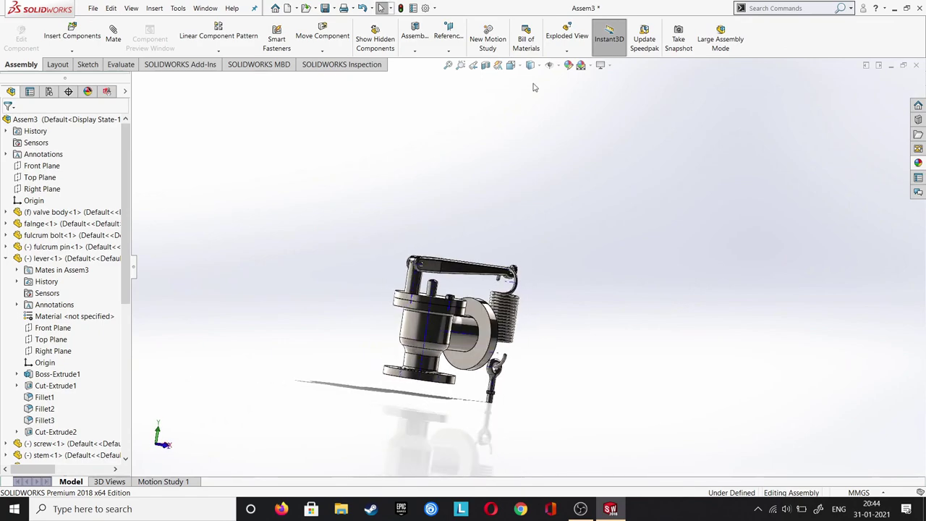
left_click(560, 68)
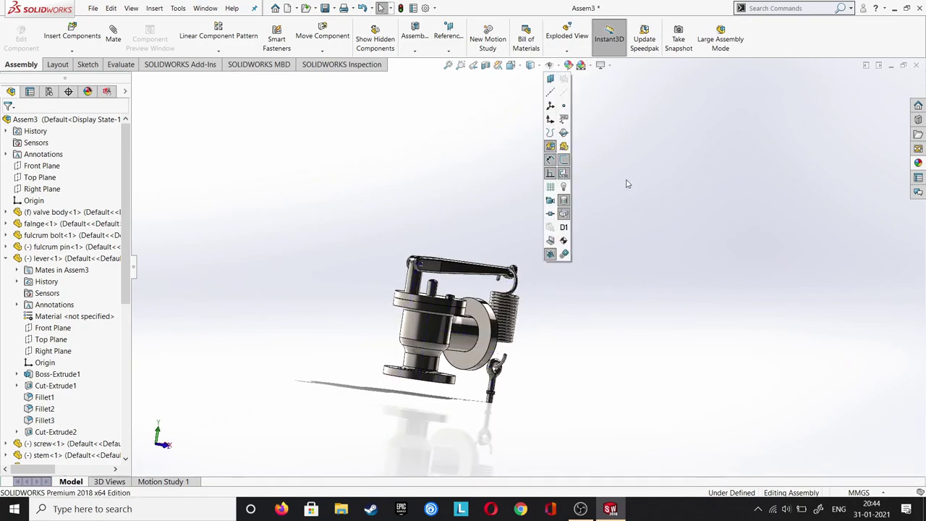
mouse_move(627, 184)
middle_mouse_down()
mouse_move(423, 223)
mouse_move(550, 205)
mouse_move(659, 222)
mouse_move(606, 249)
middle_mouse_up()
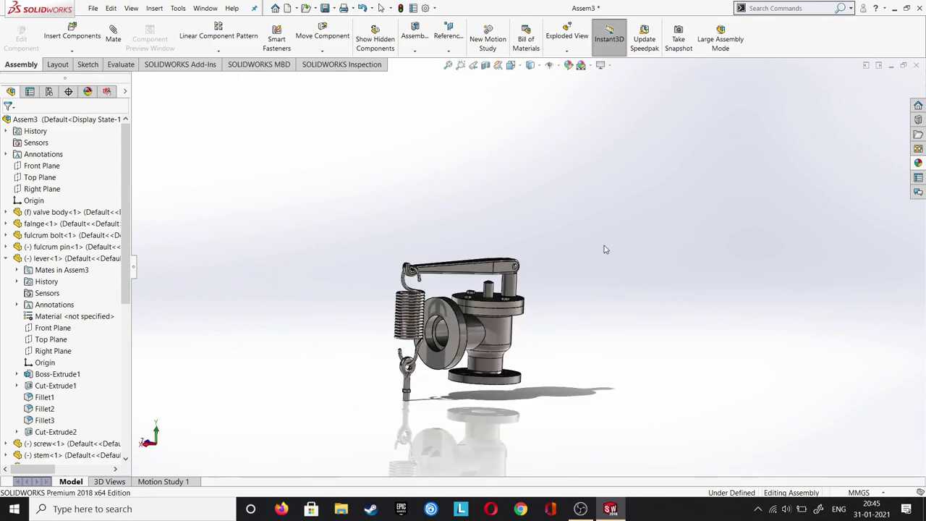
left_click_drag(460, 272, 452, 281)
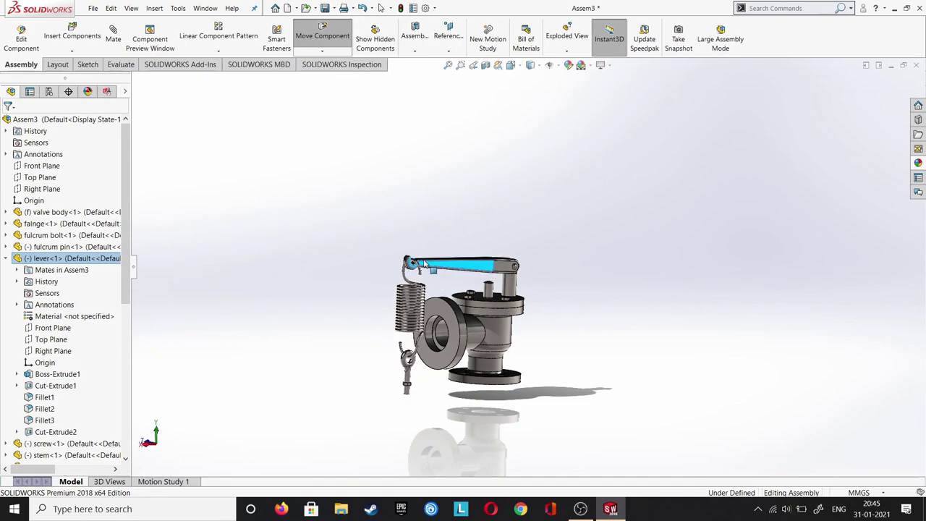
mouse_move(425, 264)
middle_mouse_down()
mouse_move(417, 239)
mouse_move(548, 244)
middle_mouse_up()
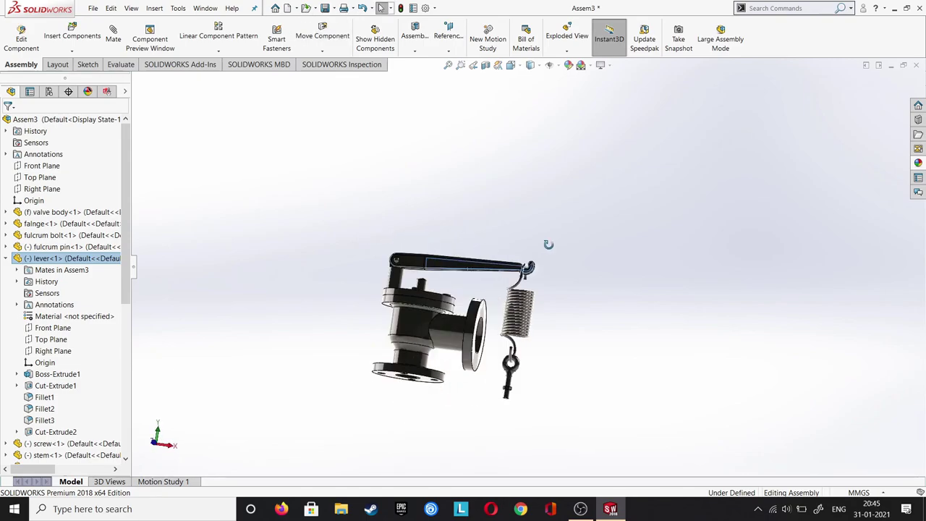
left_click(513, 66)
left_click(374, 203)
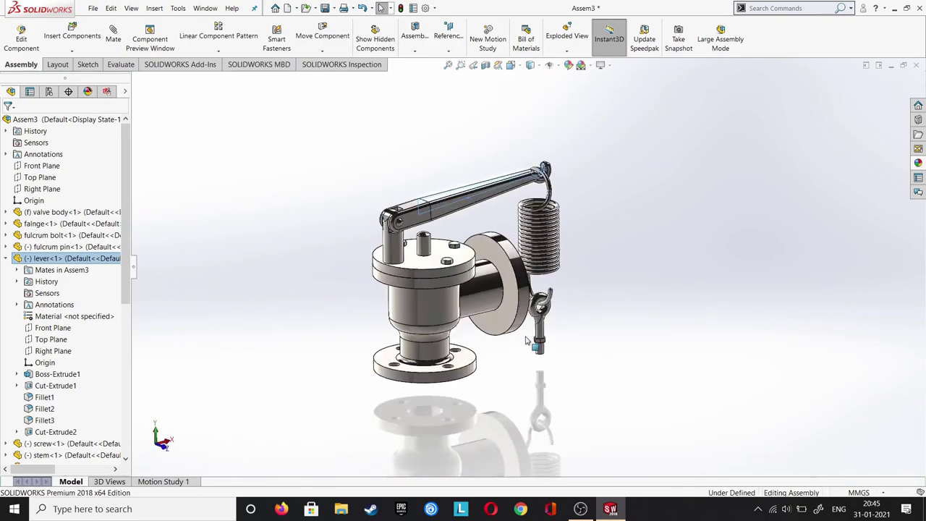
mouse_move(529, 201)
left_mouse_down()
mouse_move(562, 166)
mouse_move(579, 177)
left_mouse_up()
key("Escape")
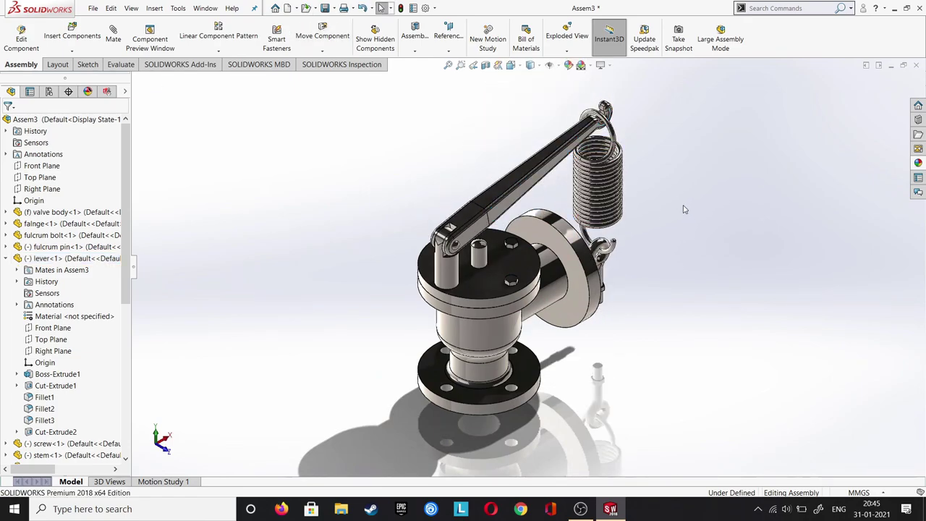
Show the finished valve assembly in Isometric view.
mouse_move(656, 189)
middle_mouse_down()
mouse_move(675, 141)
mouse_move(620, 126)
mouse_move(724, 123)
mouse_move(844, 149)
middle_mouse_up()
middle_click_drag(602, 171, 555, 210)
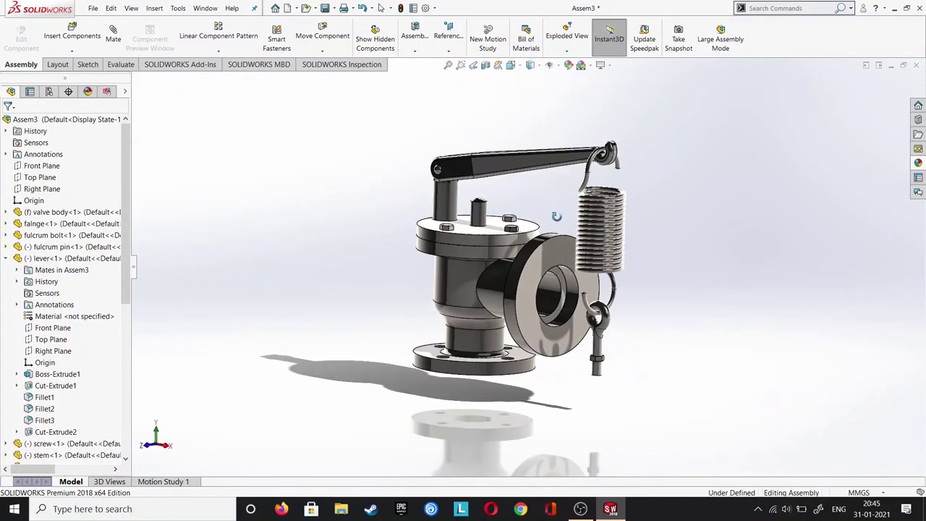
left_click(510, 65)
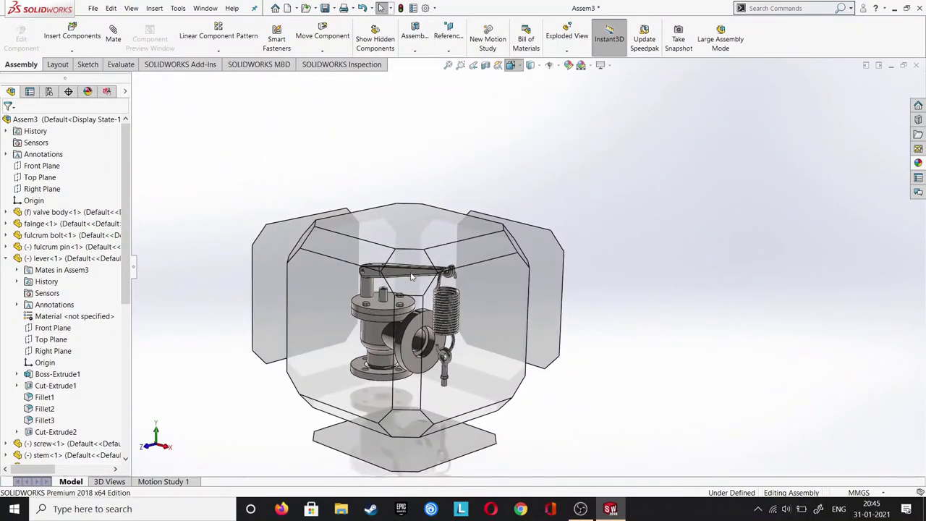
left_click(510, 209)
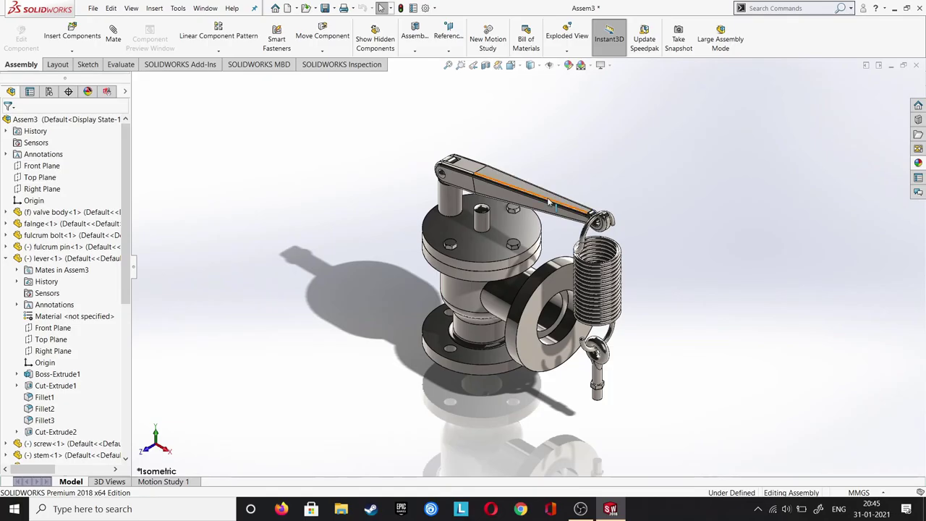